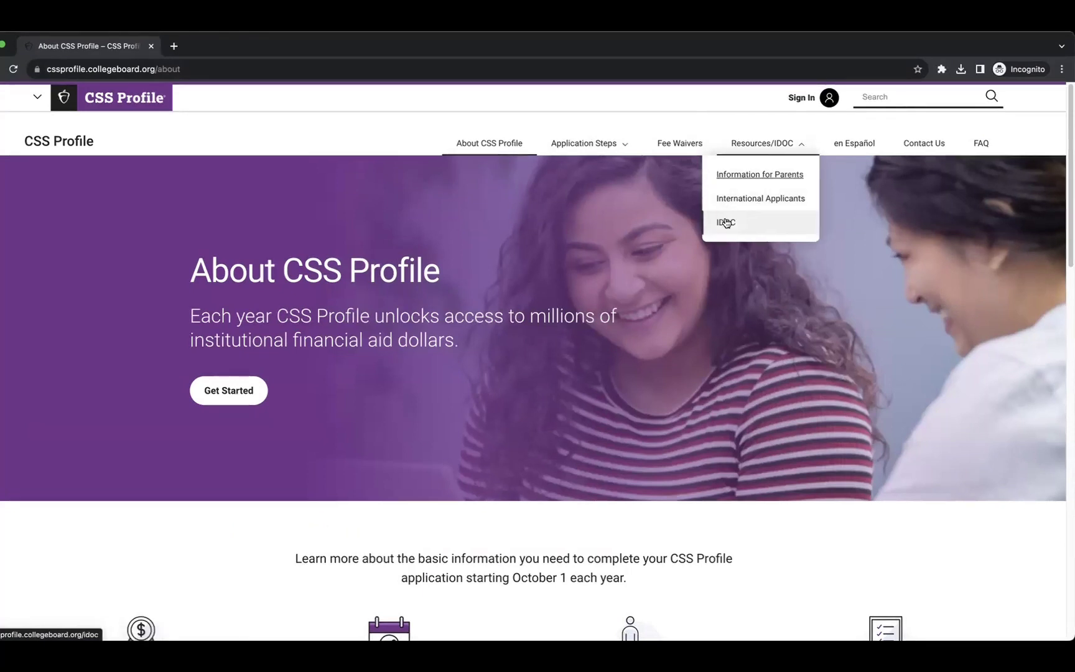
# Open the Contact Us page and review the support hours and phone numbers.
pyautogui.click(925, 147)
pyautogui.scroll(-3, 579, 360)
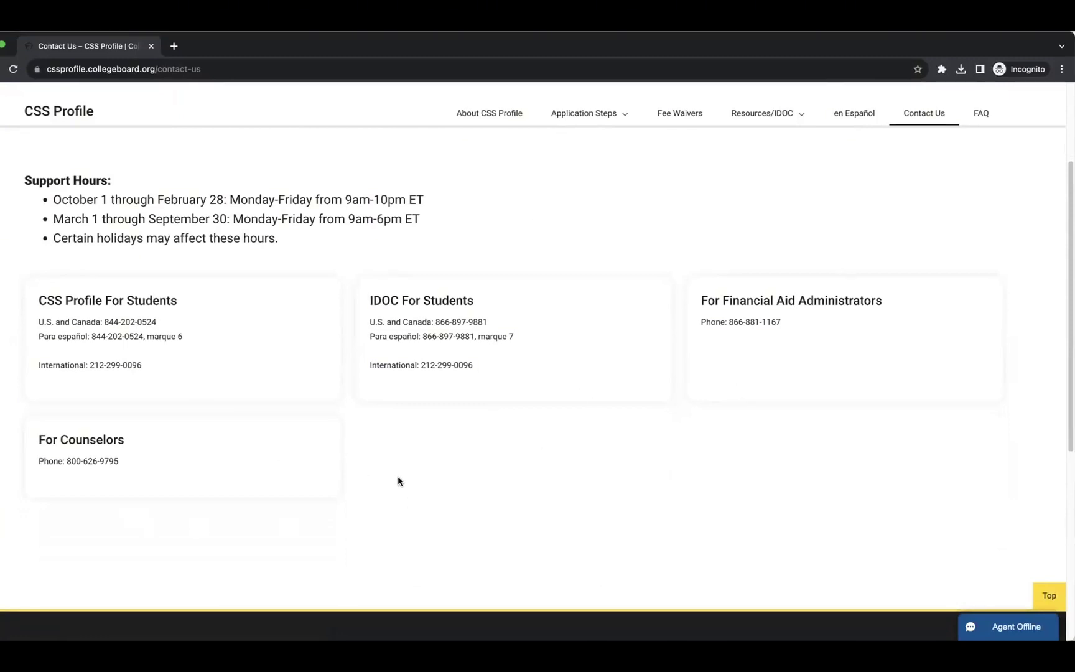
pyautogui.scroll(5, 397, 481)
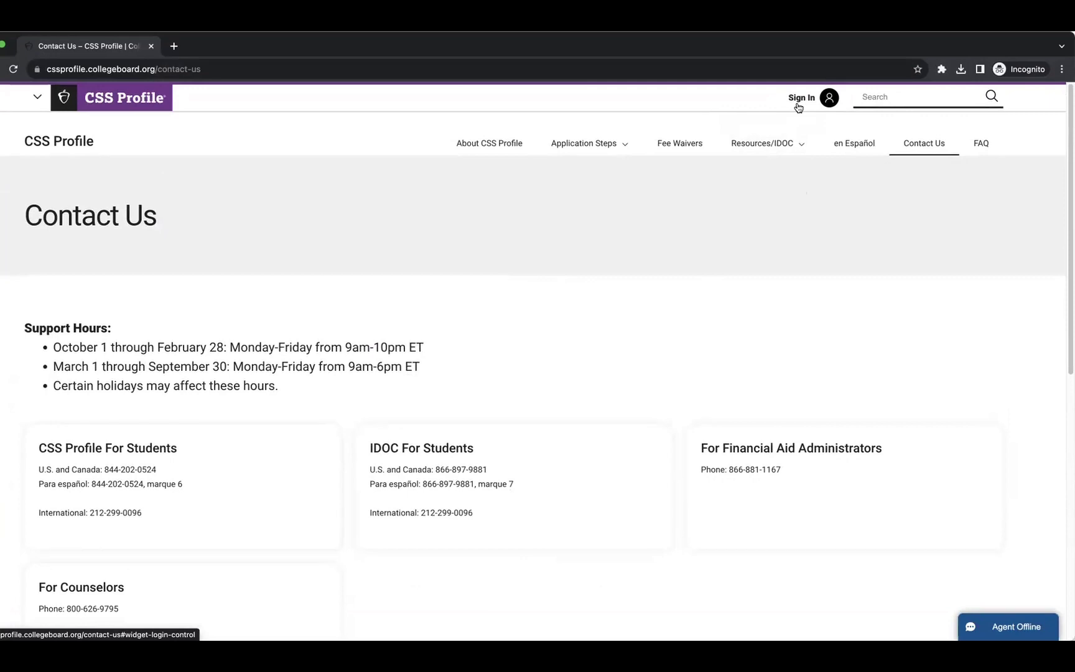
# Go to the College Board sign-in page and start creating a new account.
pyautogui.click(800, 102)
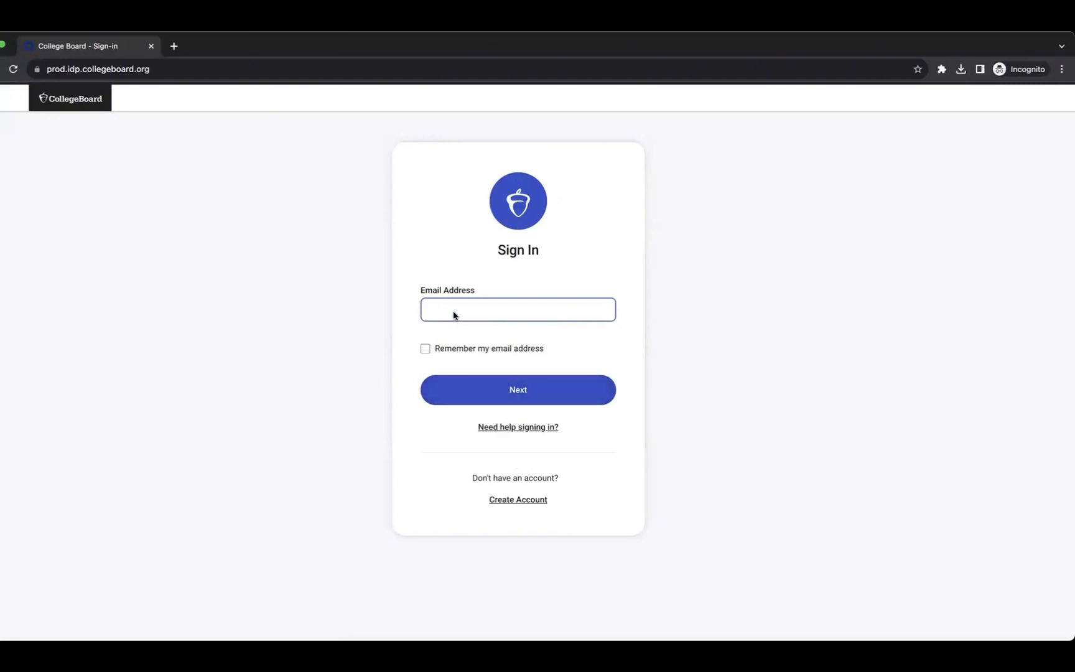
pyautogui.click(526, 505)
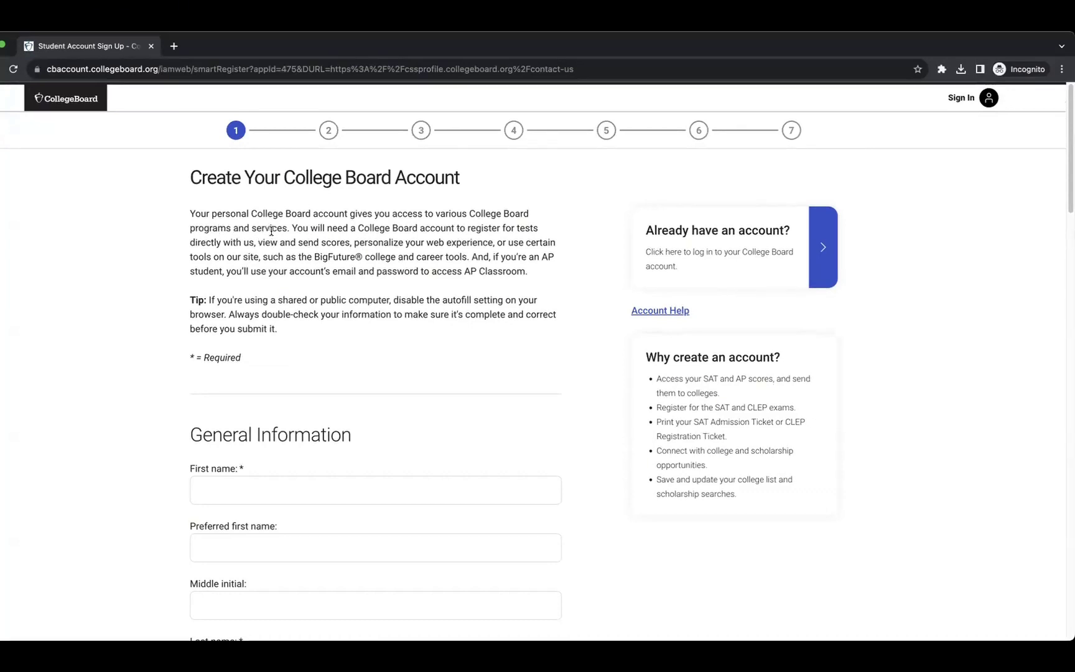
pyautogui.moveTo(291, 227); pyautogui.dragTo(530, 275)
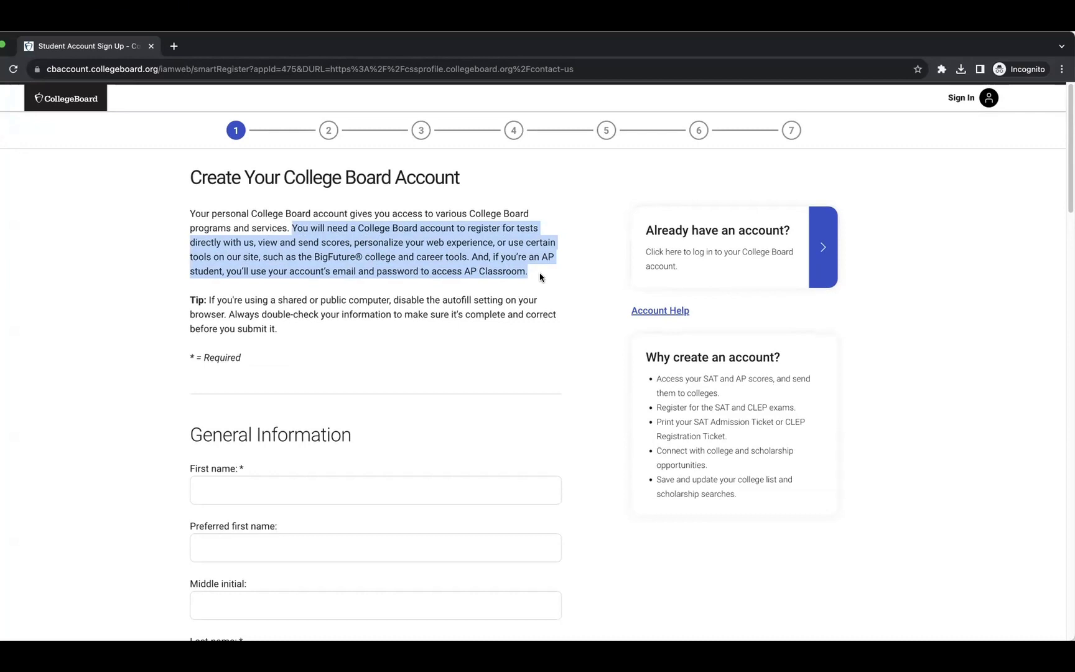
pyautogui.moveTo(315, 257); pyautogui.dragTo(364, 259)
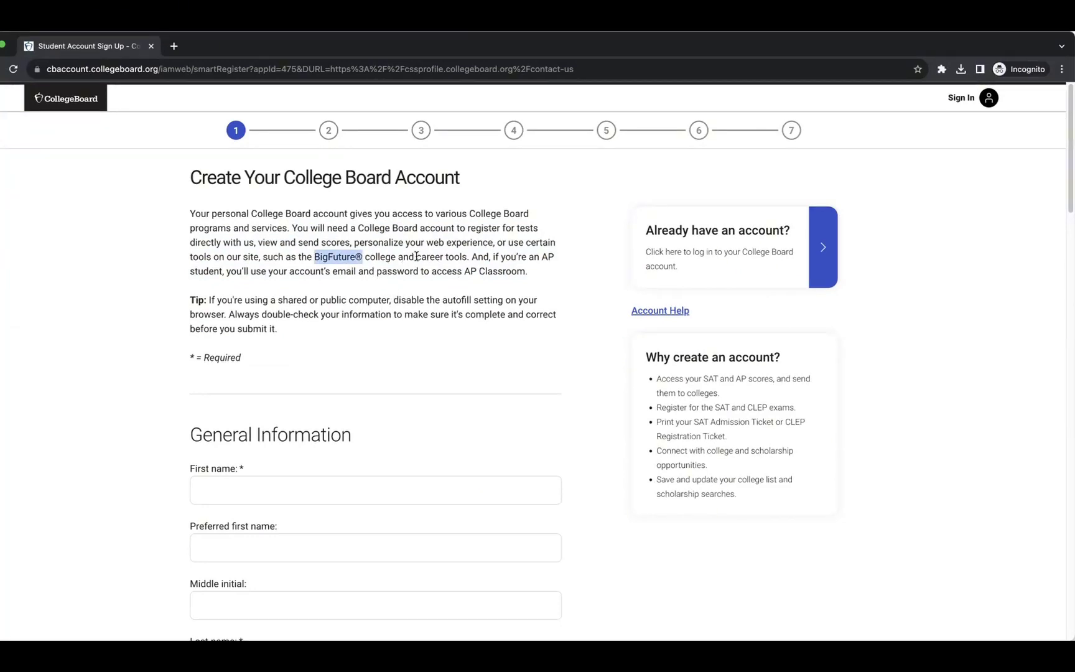
pyautogui.click(416, 256)
pyautogui.moveTo(468, 257); pyautogui.dragTo(415, 257)
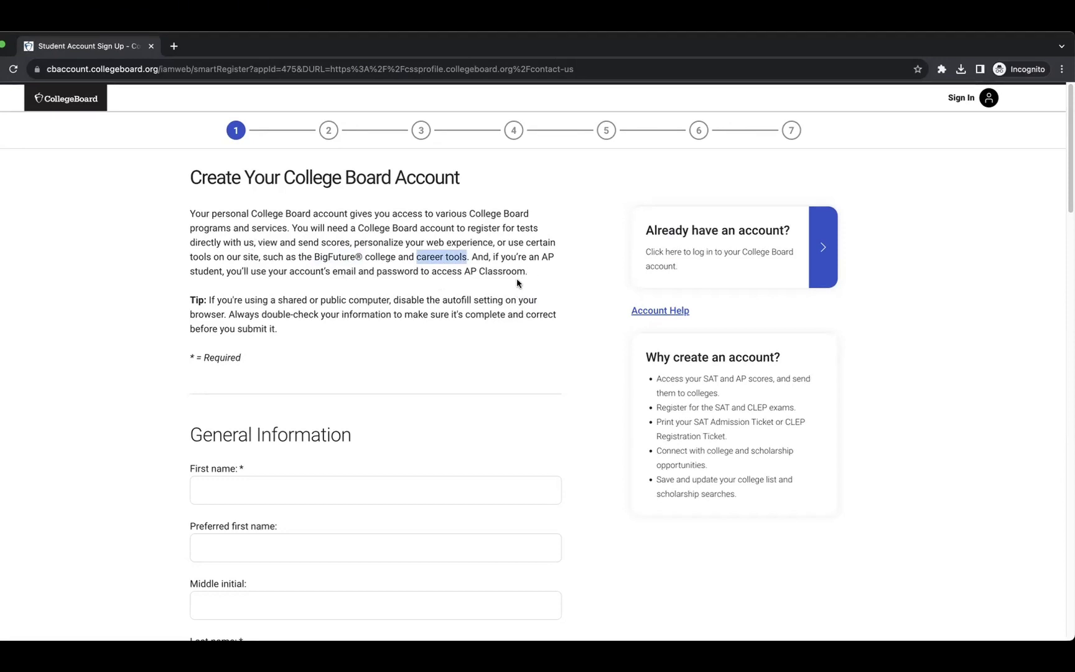
pyautogui.moveTo(510, 256); pyautogui.dragTo(543, 279)
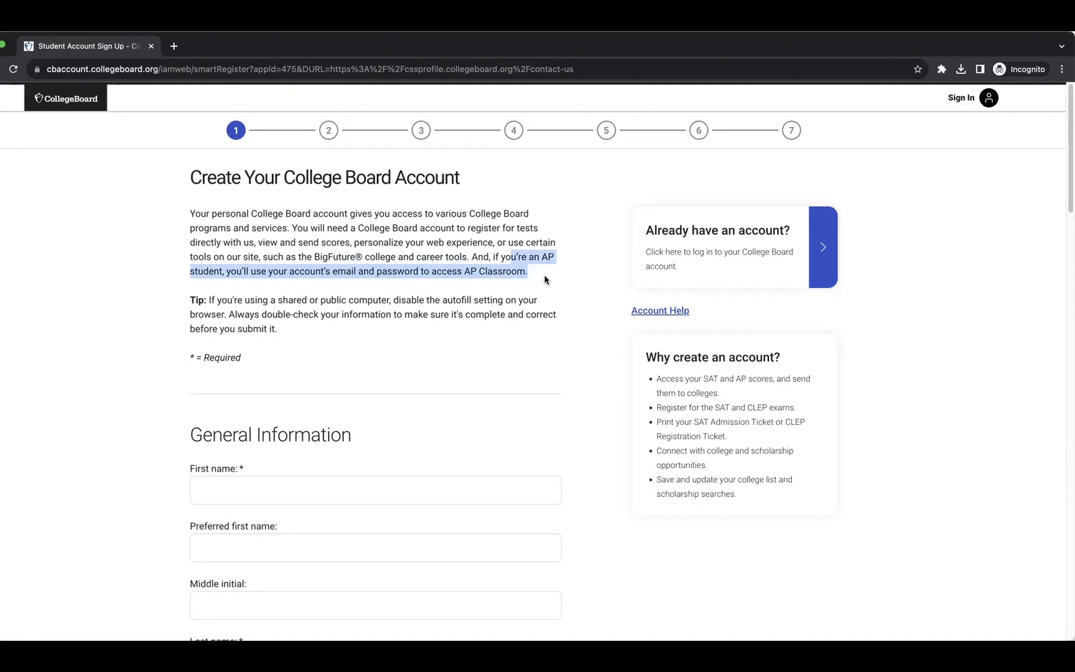
pyautogui.scroll(-1, 512, 335)
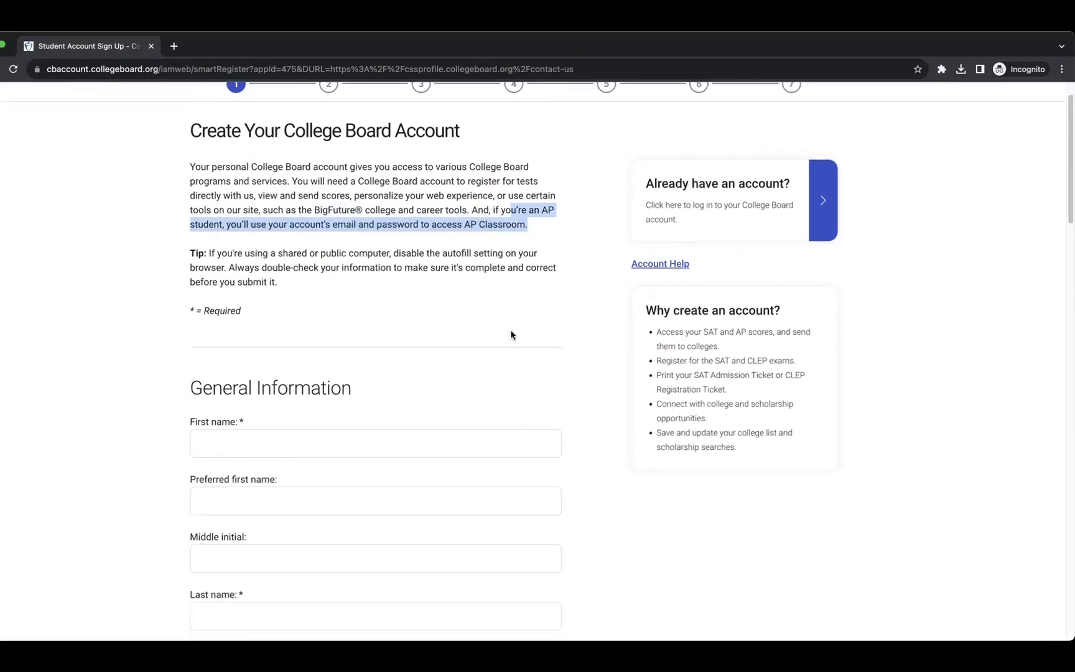
pyautogui.click(221, 254)
pyautogui.moveTo(221, 253); pyautogui.dragTo(369, 279)
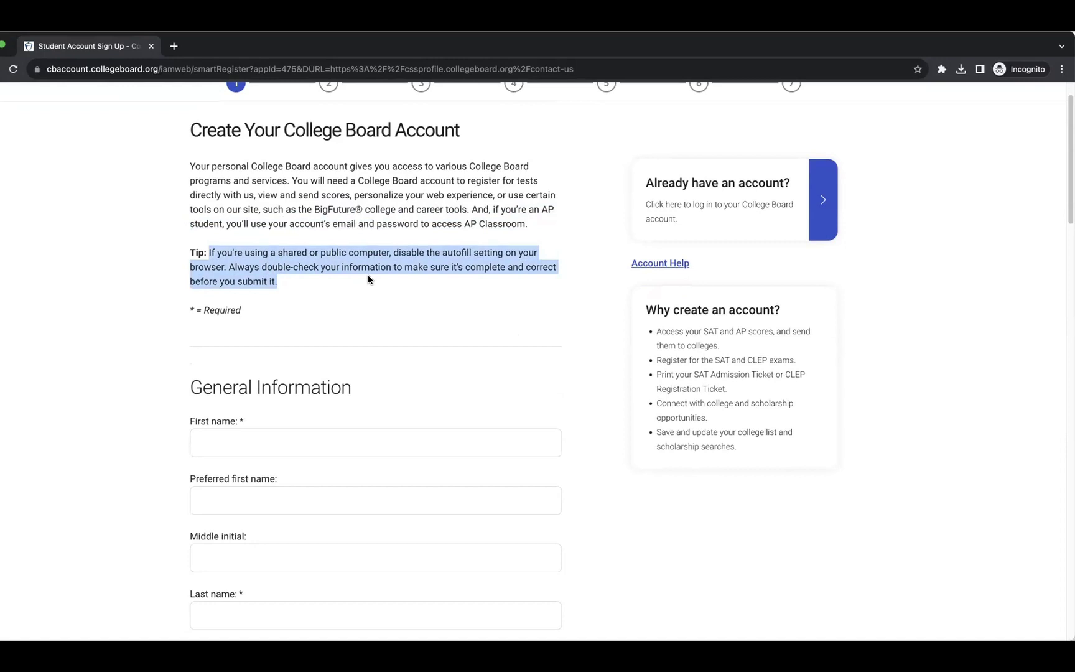
# Scroll down through the account sign-up form's required fields to the end.
pyautogui.scroll(-5, 367, 279)
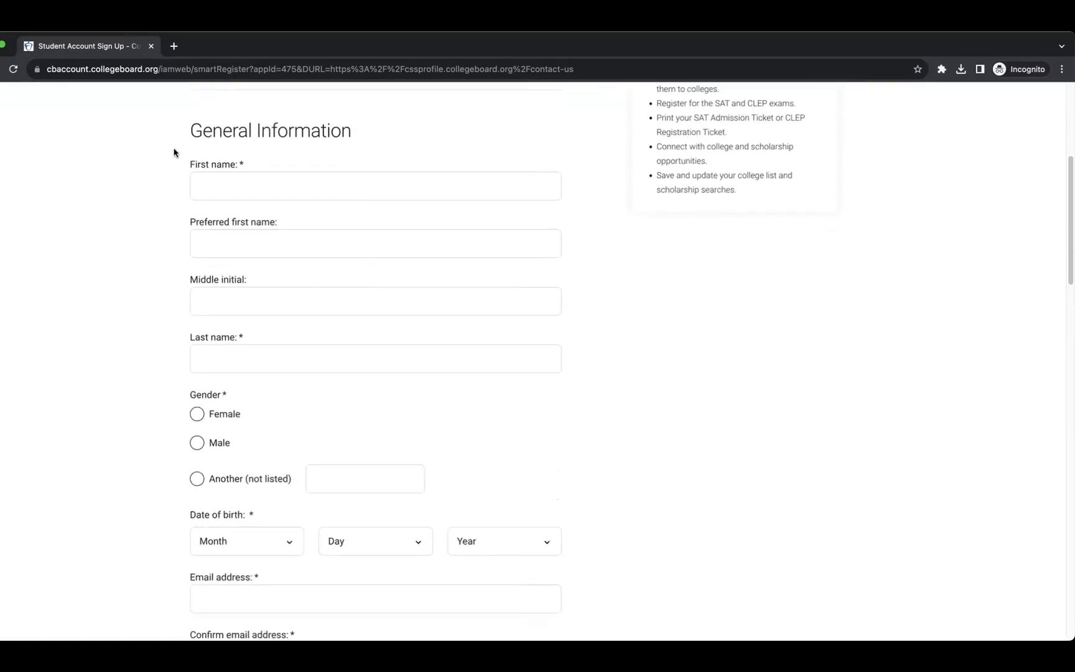
pyautogui.scroll(-3, 317, 358)
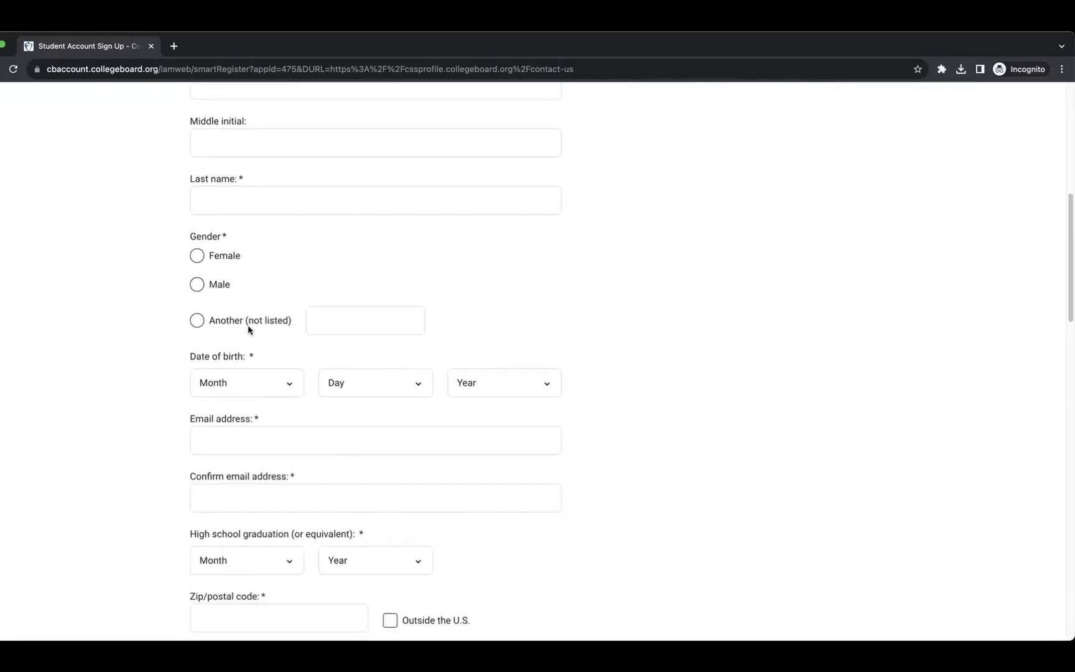
pyautogui.scroll(-3, 261, 343)
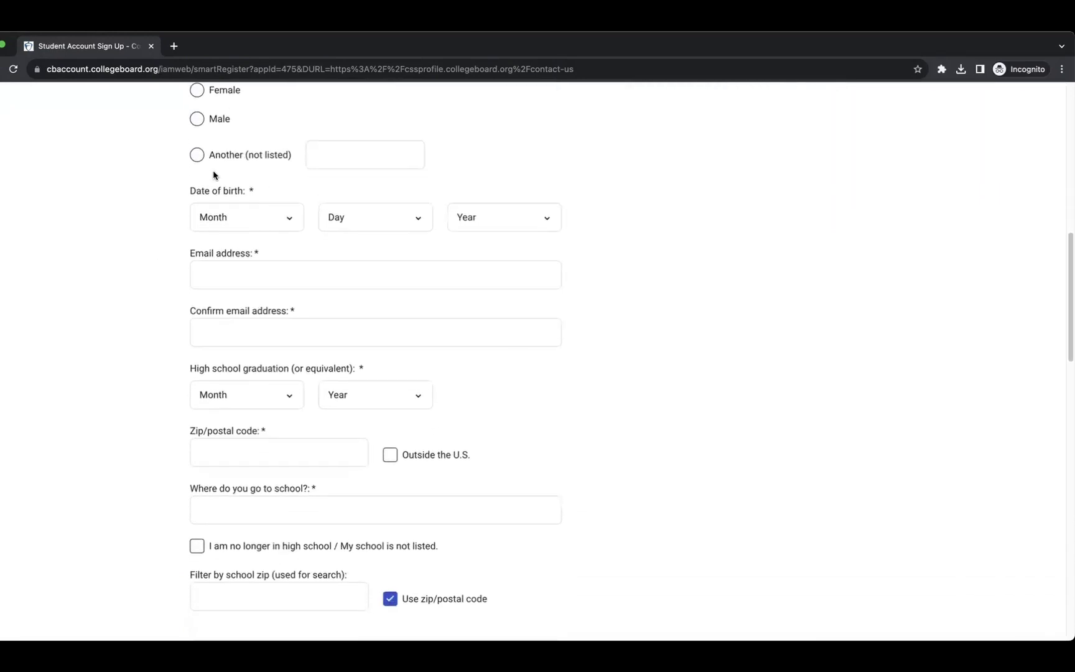
pyautogui.scroll(-3, 305, 356)
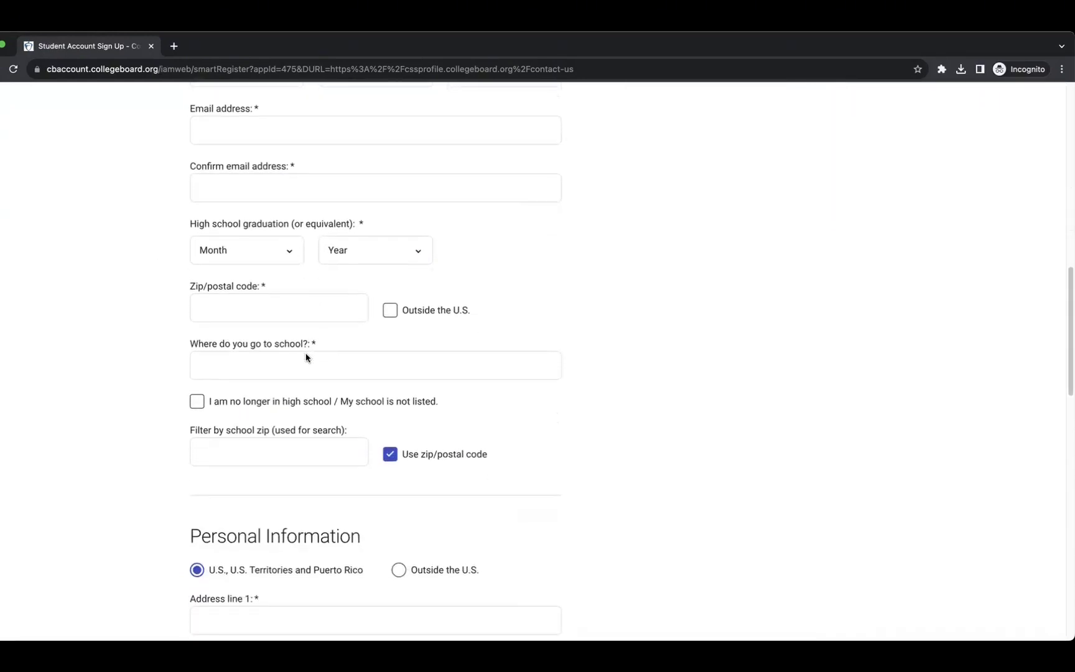
pyautogui.scroll(-1, 307, 288)
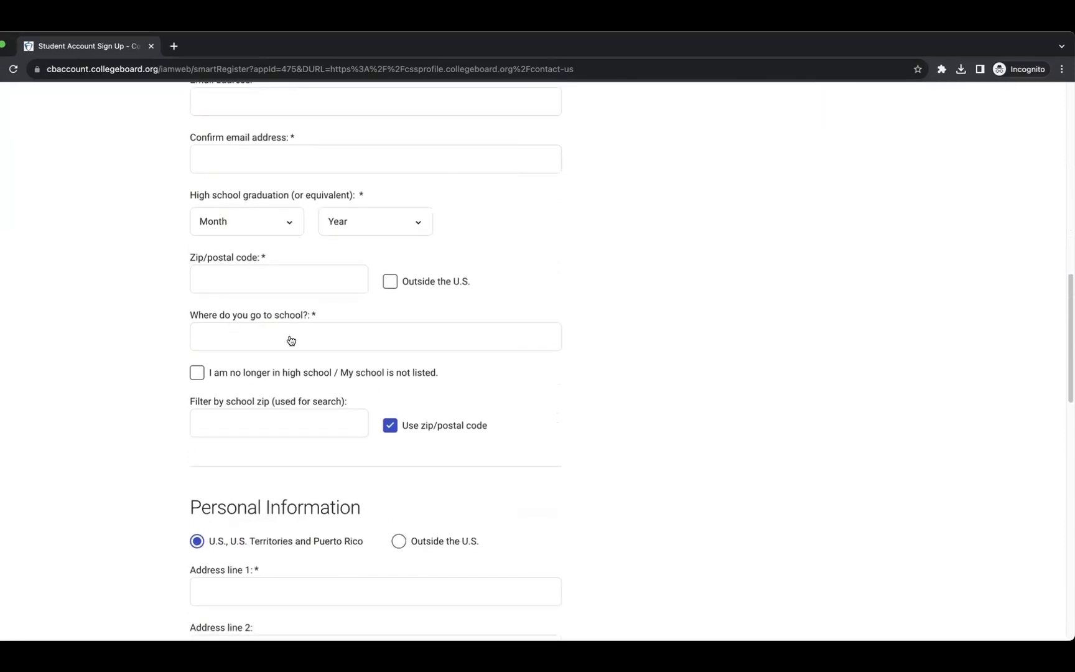
pyautogui.scroll(-2, 382, 435)
pyautogui.scroll(-4, 380, 436)
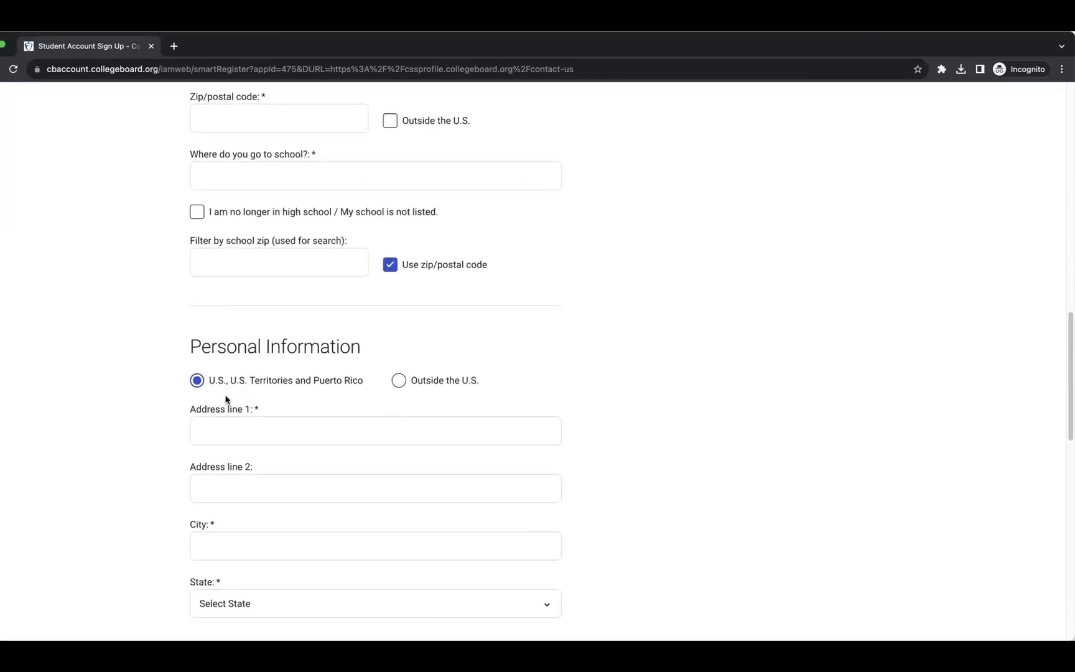
pyautogui.scroll(-4, 352, 427)
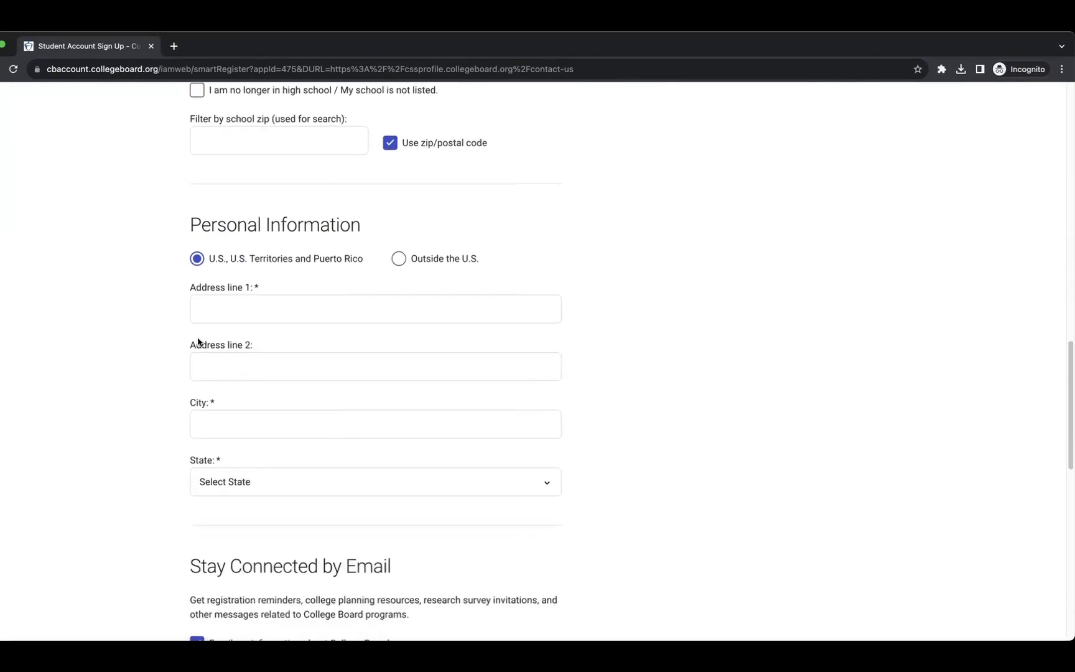
pyautogui.scroll(-4, 367, 434)
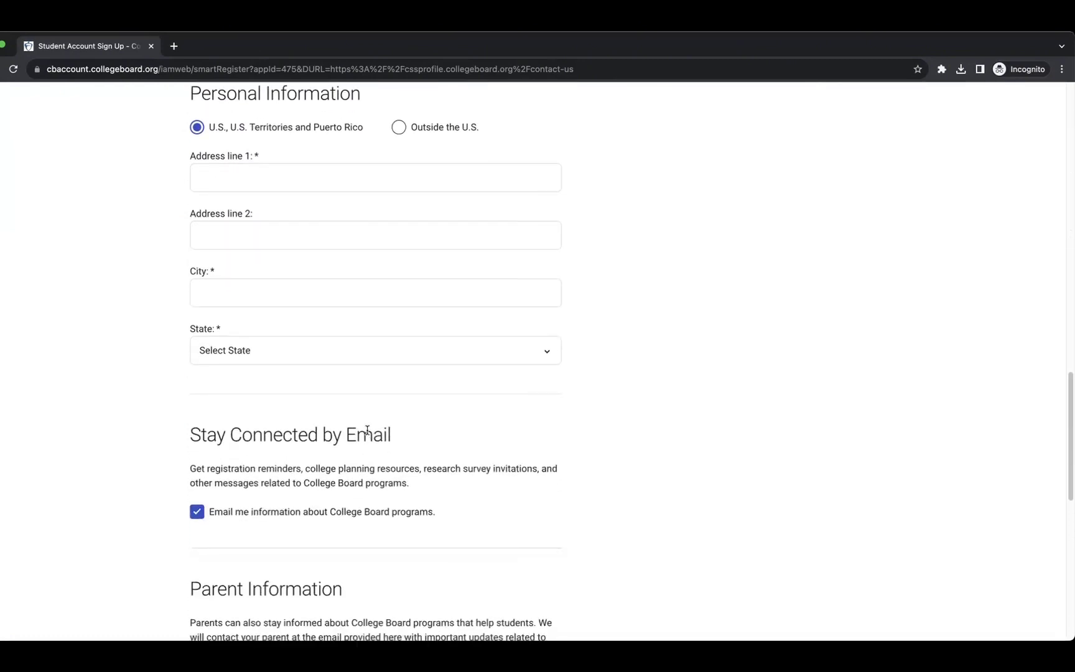
pyautogui.scroll(-5, 367, 429)
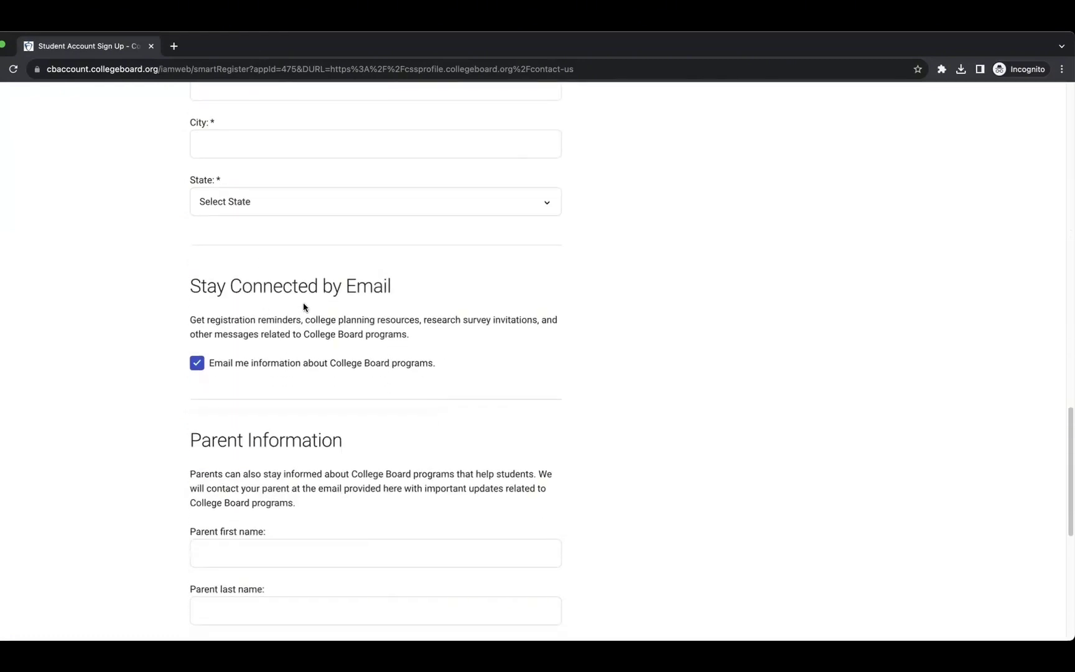
pyautogui.scroll(-8, 343, 324)
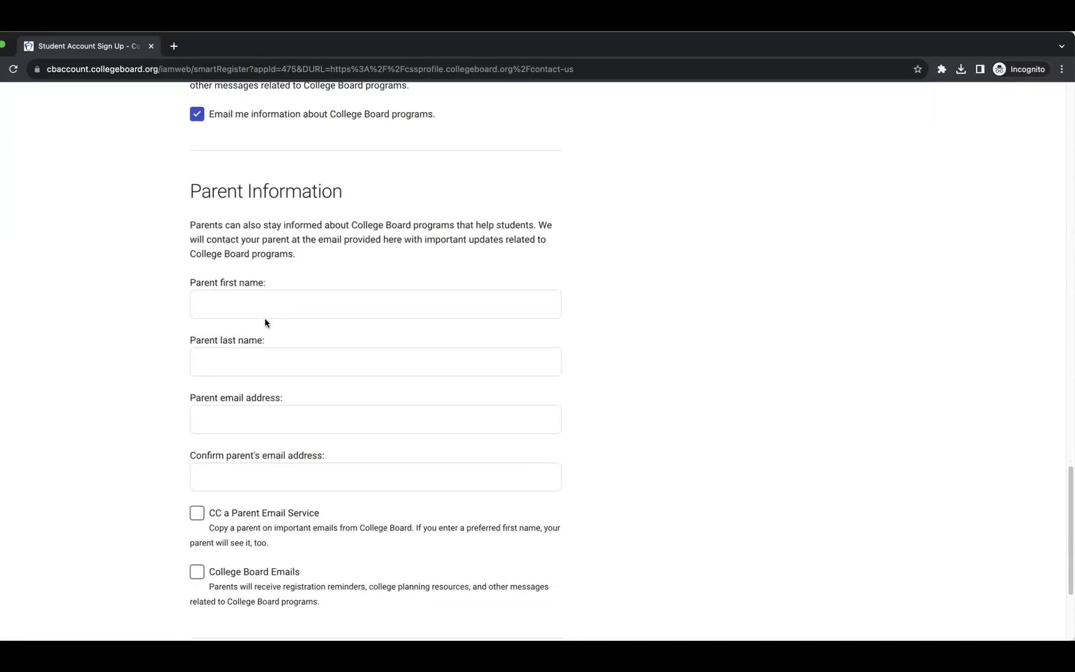
pyautogui.scroll(-4, 264, 322)
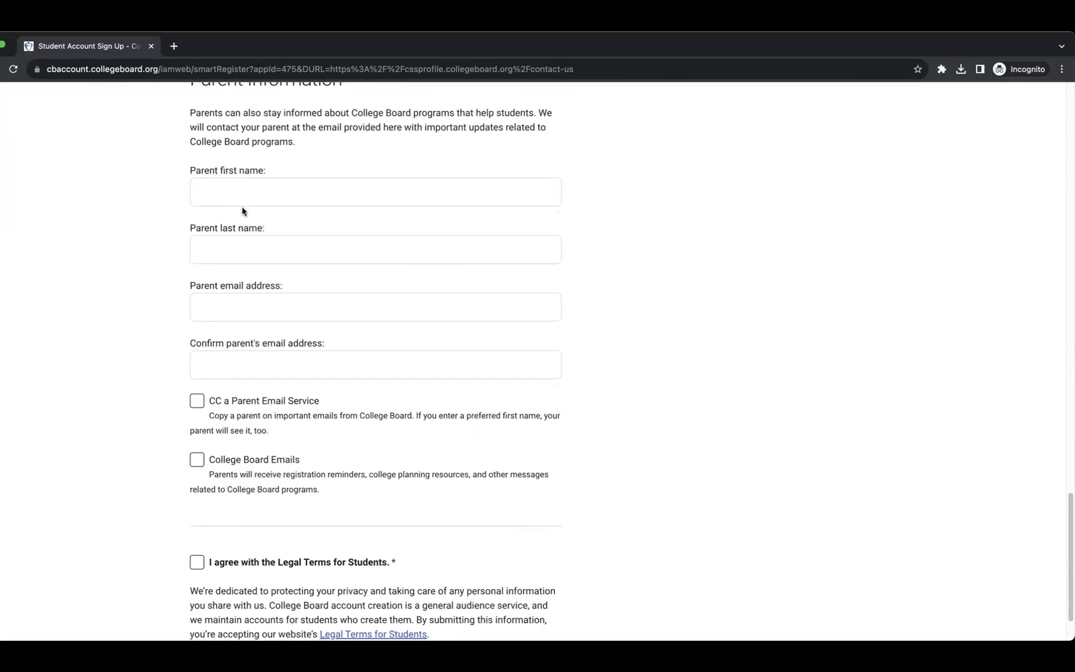
pyautogui.scroll(-2, 383, 377)
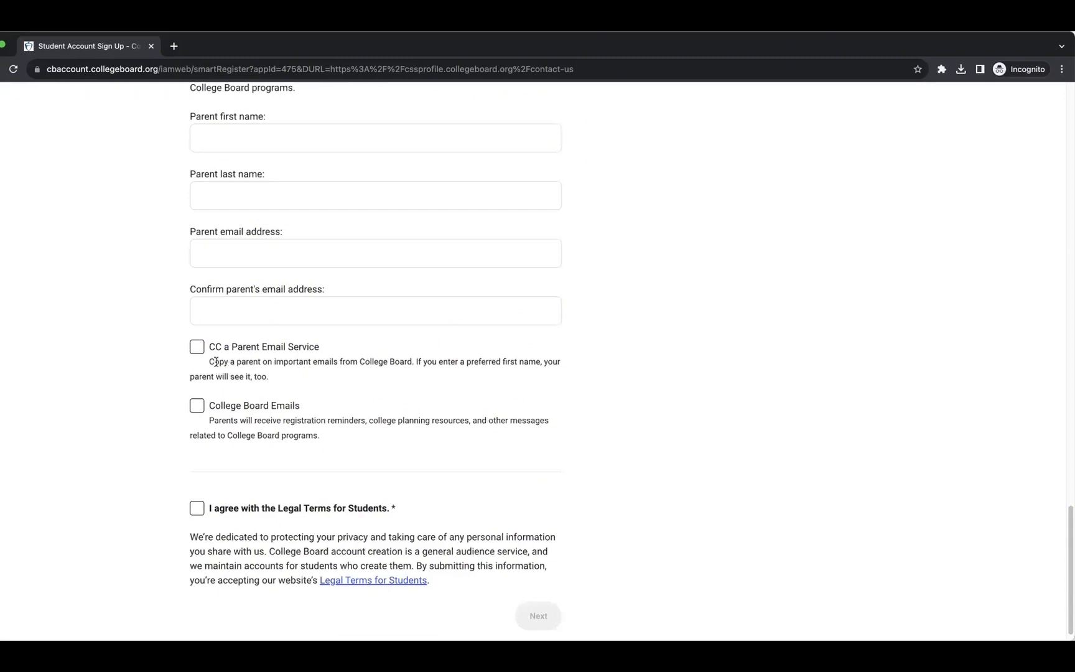
pyautogui.scroll(-1, 403, 403)
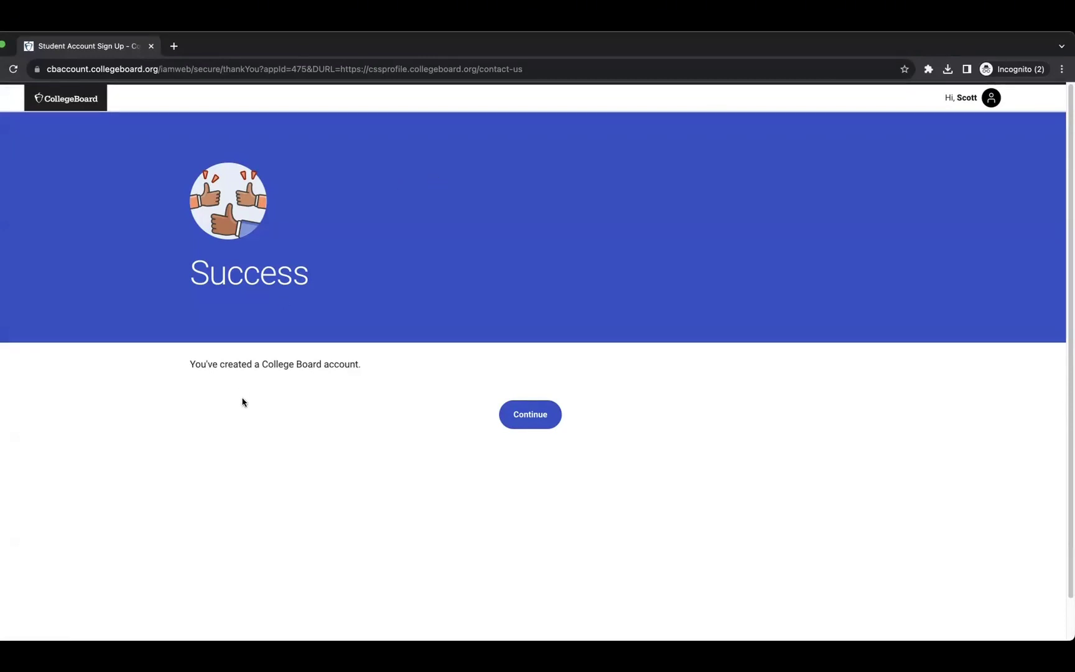
# Continue past both account-created success screens back to Contact Us, now signed in.
pyautogui.click(527, 420)
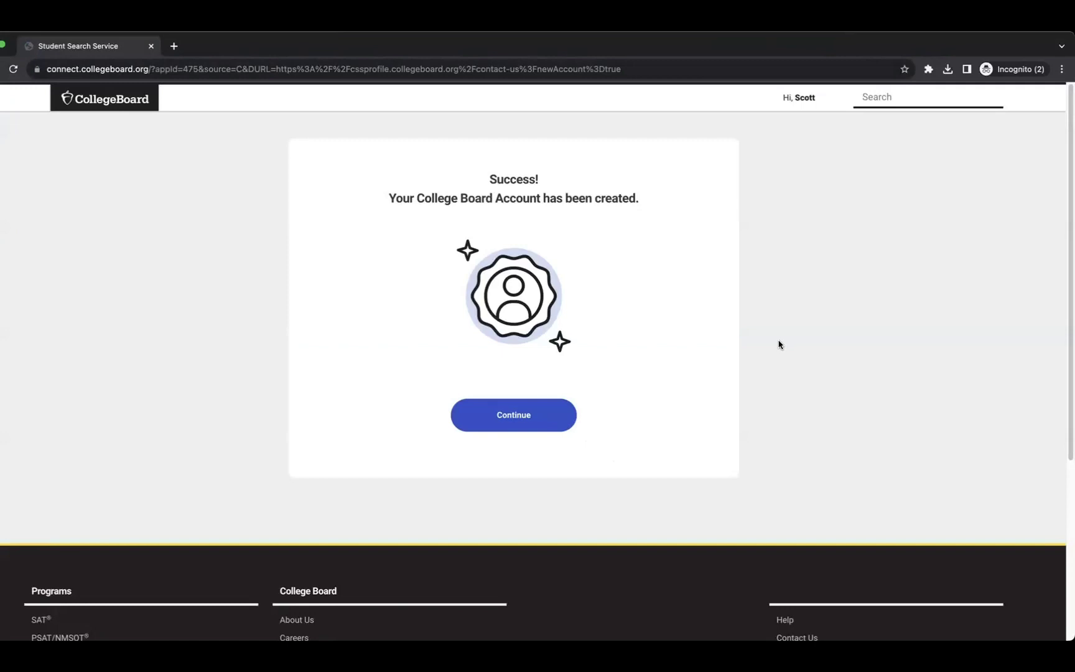
pyautogui.click(515, 421)
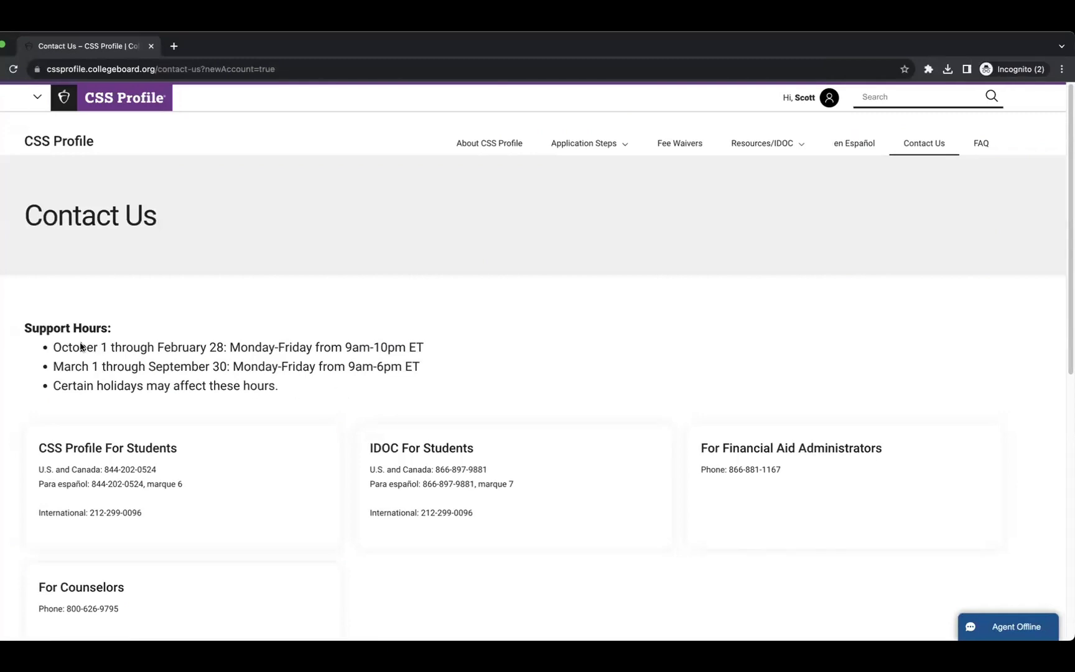
pyautogui.scroll(-3, 280, 404)
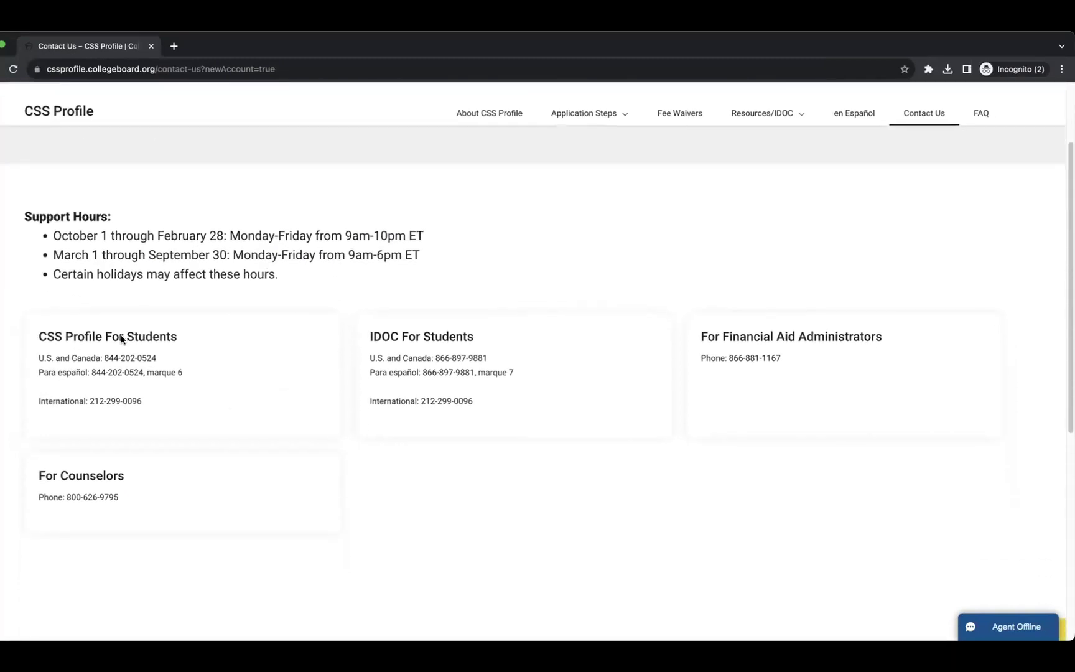
pyautogui.scroll(3, 423, 530)
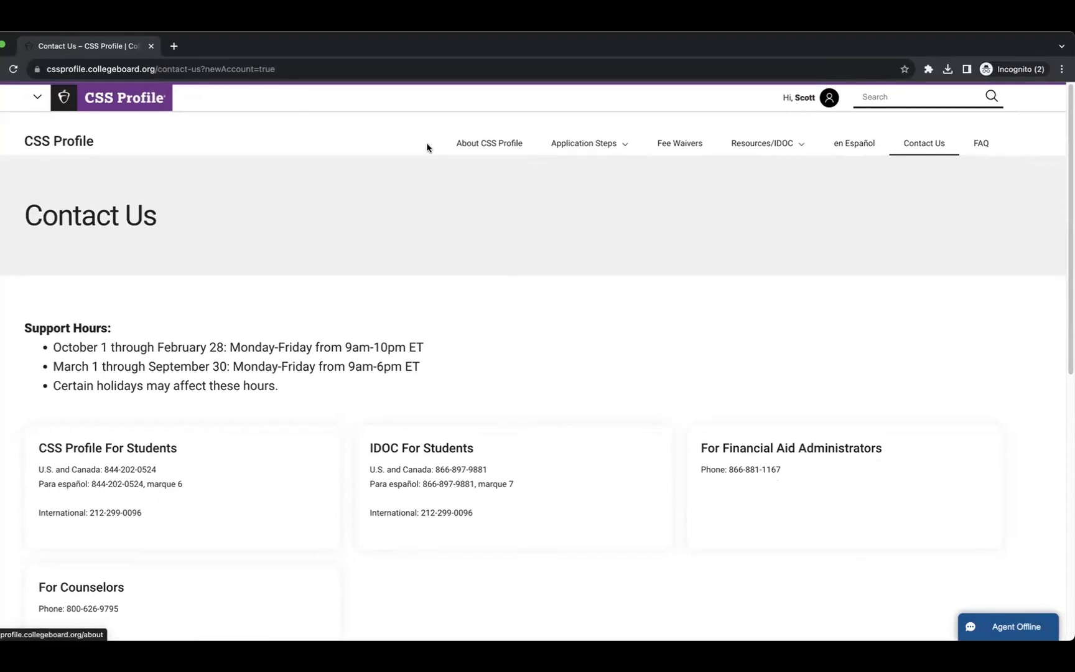
# Return to the CSS Profile home page and sign in to the Fall 2023/Spring 2024 profile.
pyautogui.click(124, 97)
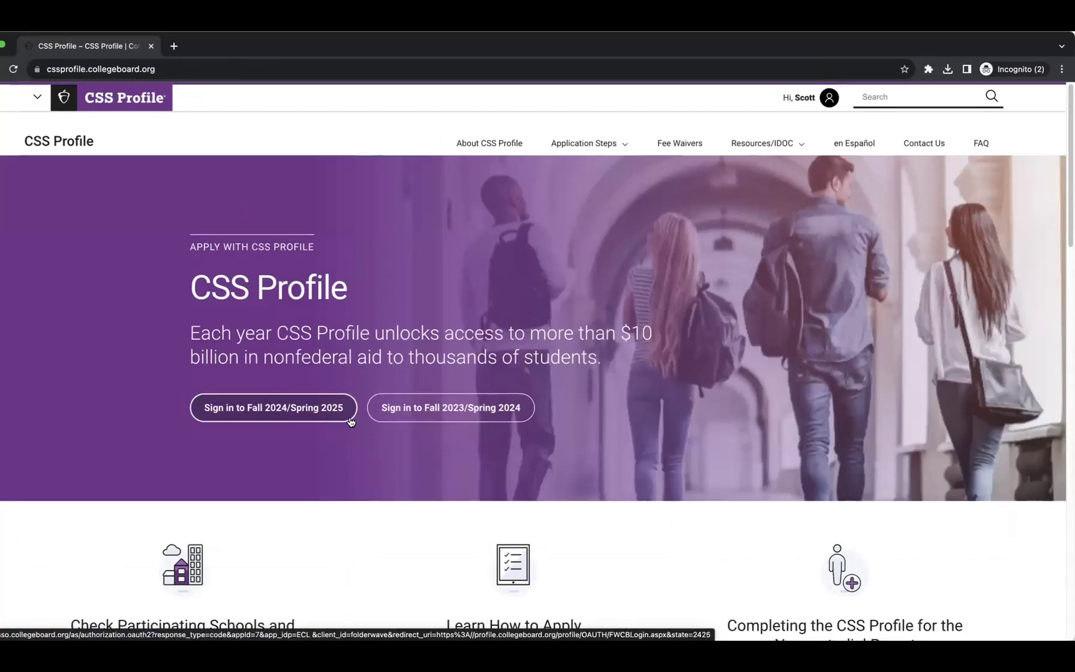
pyautogui.scroll(-1, 408, 421)
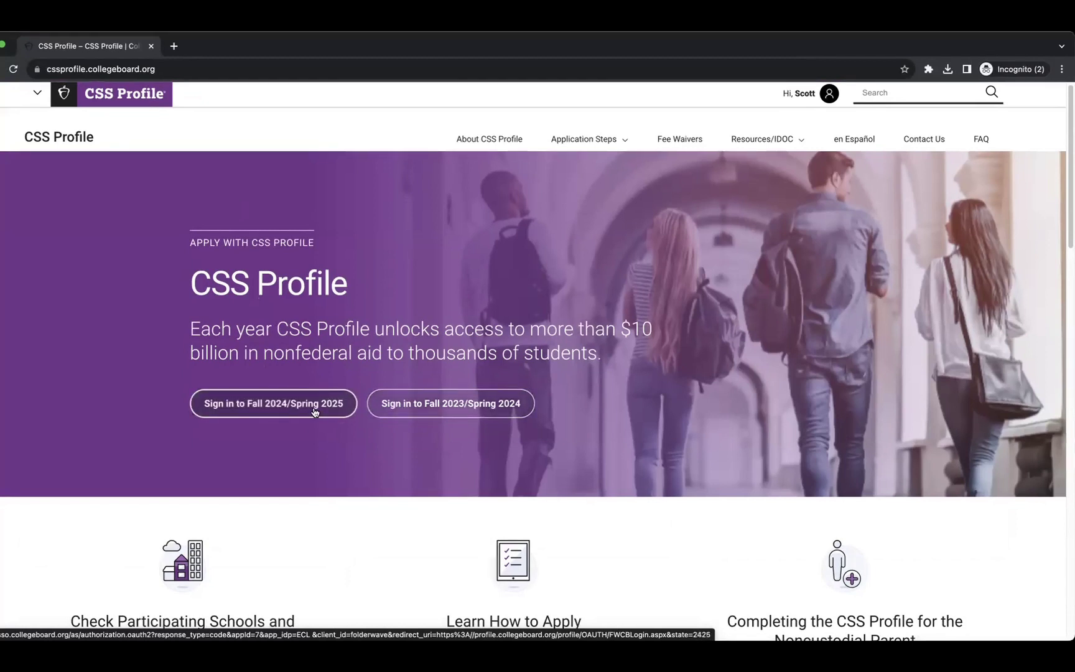
pyautogui.click(415, 414)
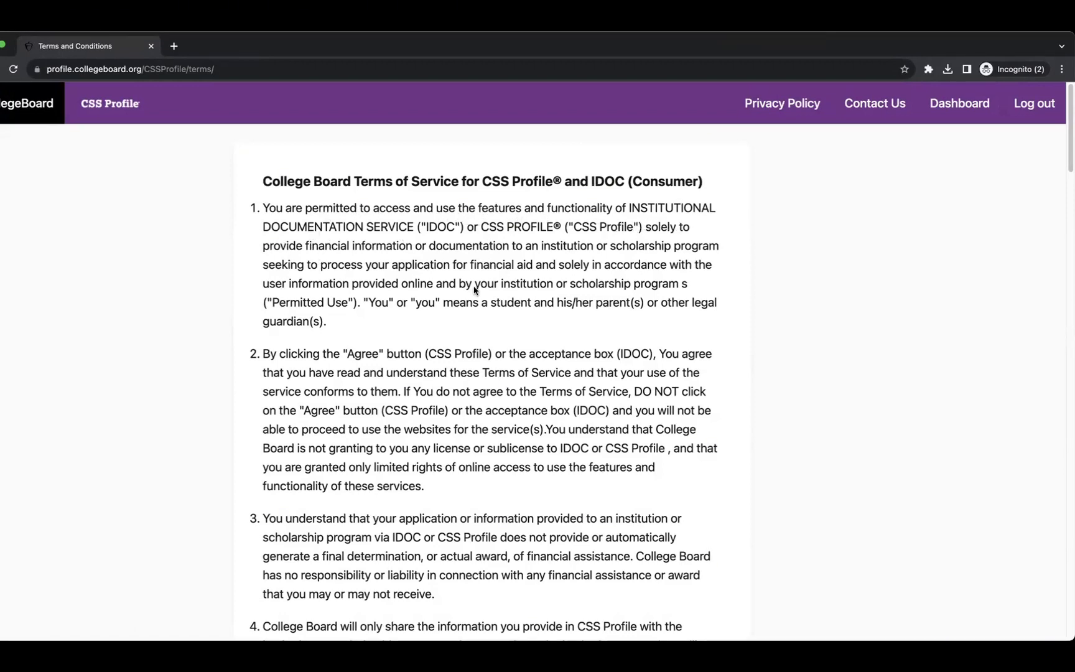
pyautogui.scroll(-3, 486, 364)
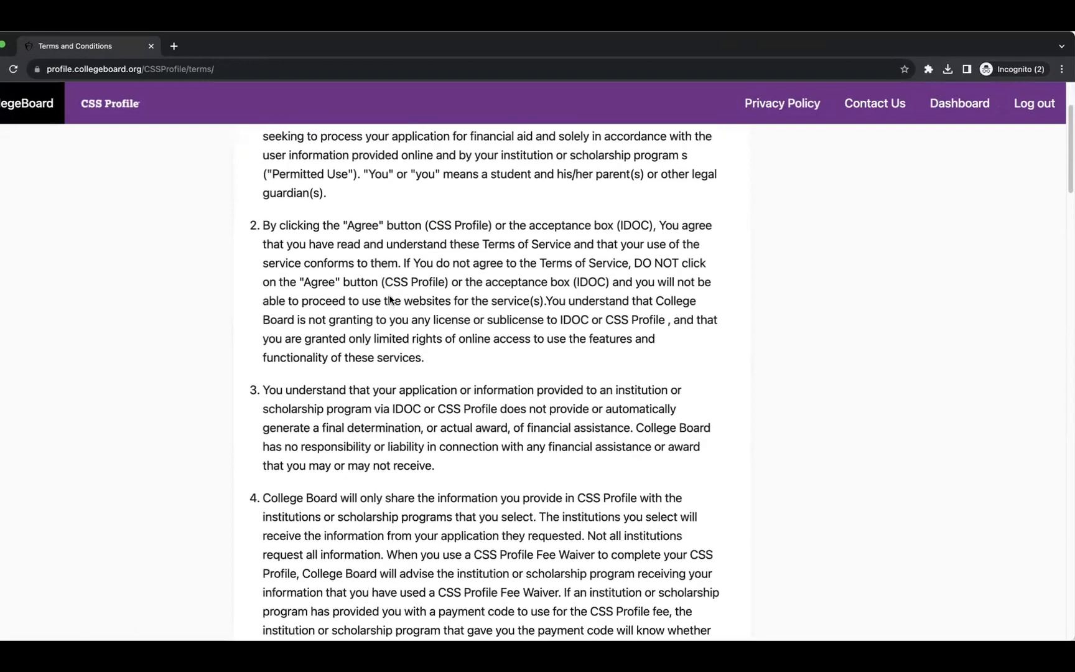
pyautogui.scroll(-3, 392, 305)
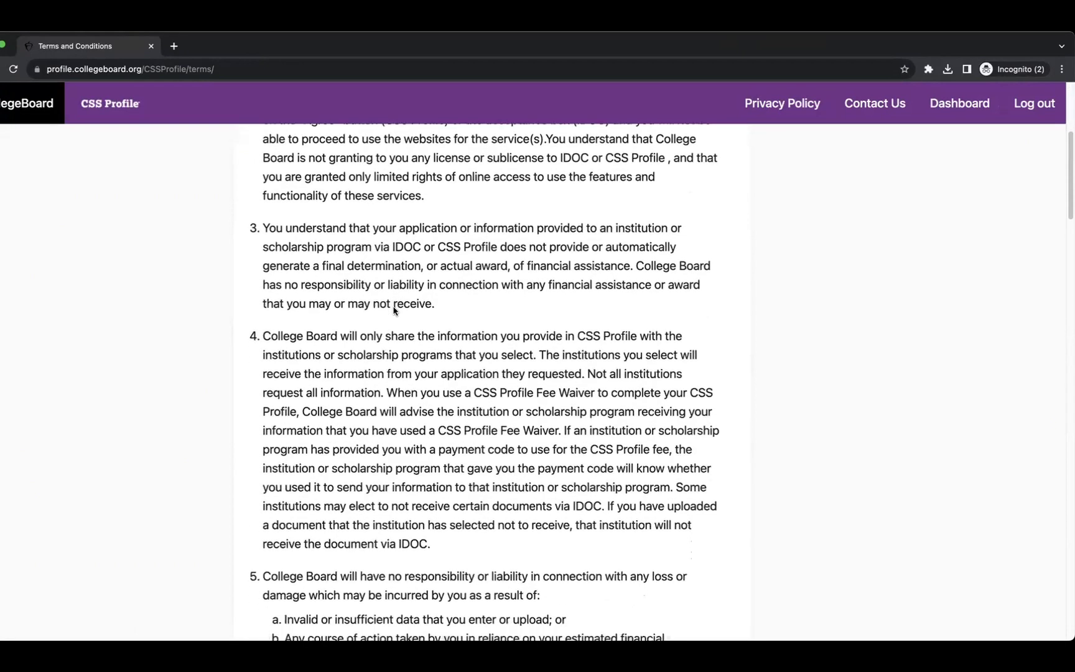
pyautogui.scroll(-3, 393, 310)
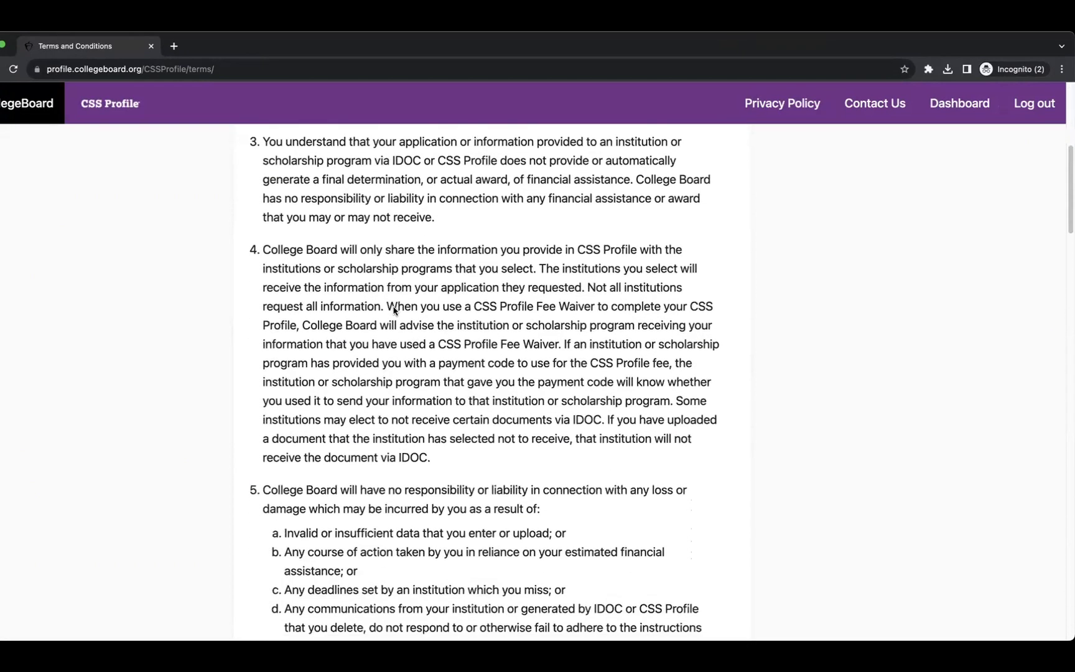
pyautogui.scroll(-4, 393, 309)
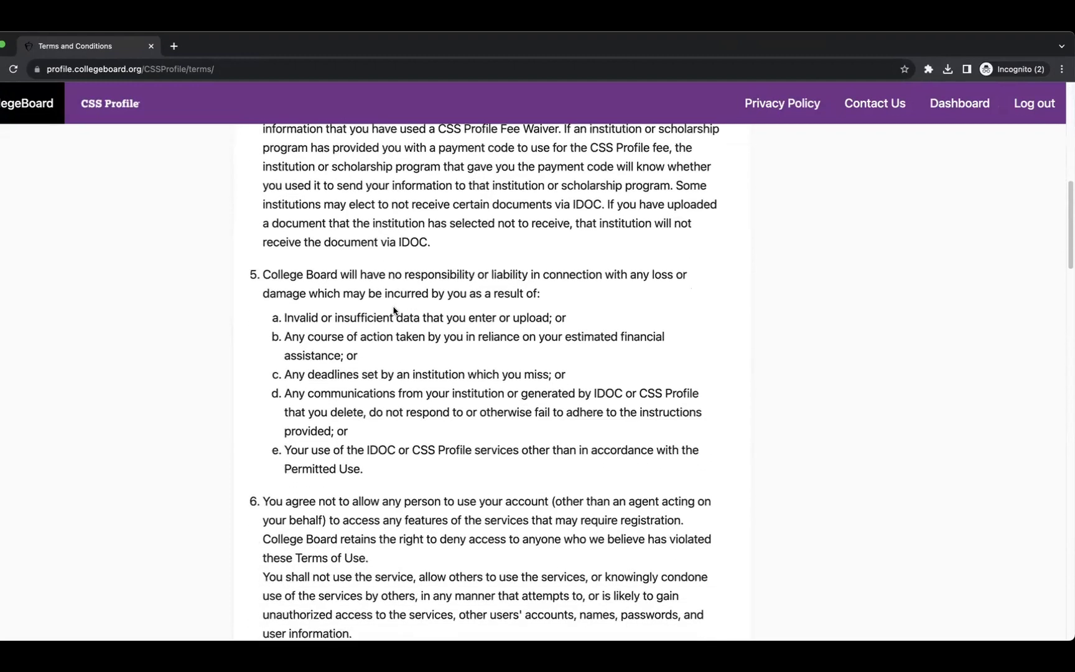
pyautogui.scroll(-6, 393, 309)
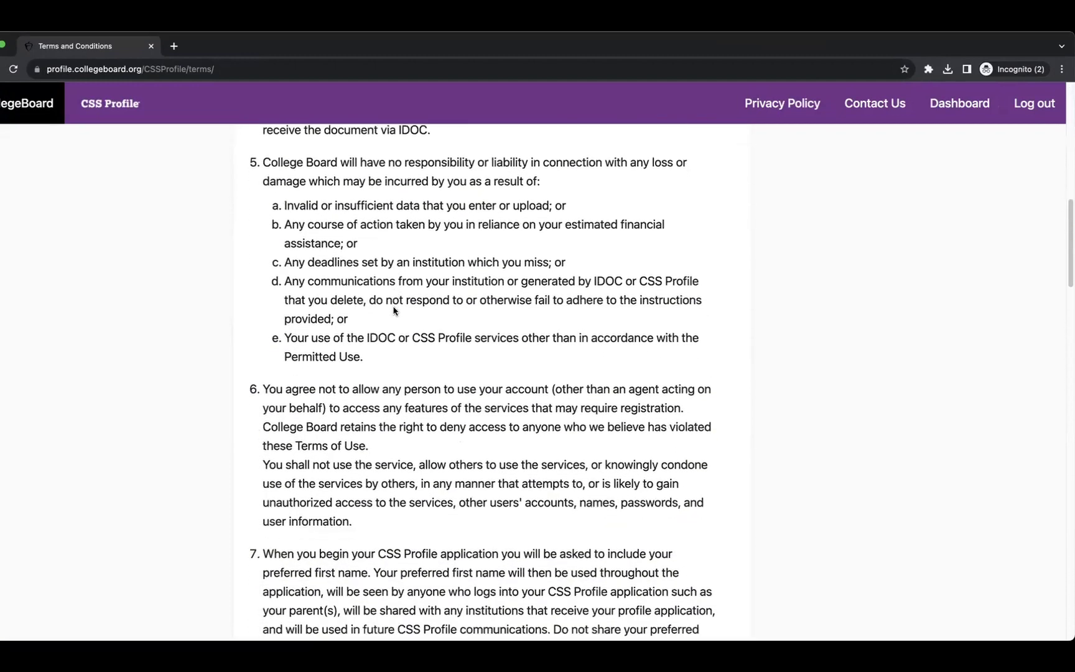
pyautogui.scroll(-2, 393, 309)
pyautogui.scroll(3, 393, 309)
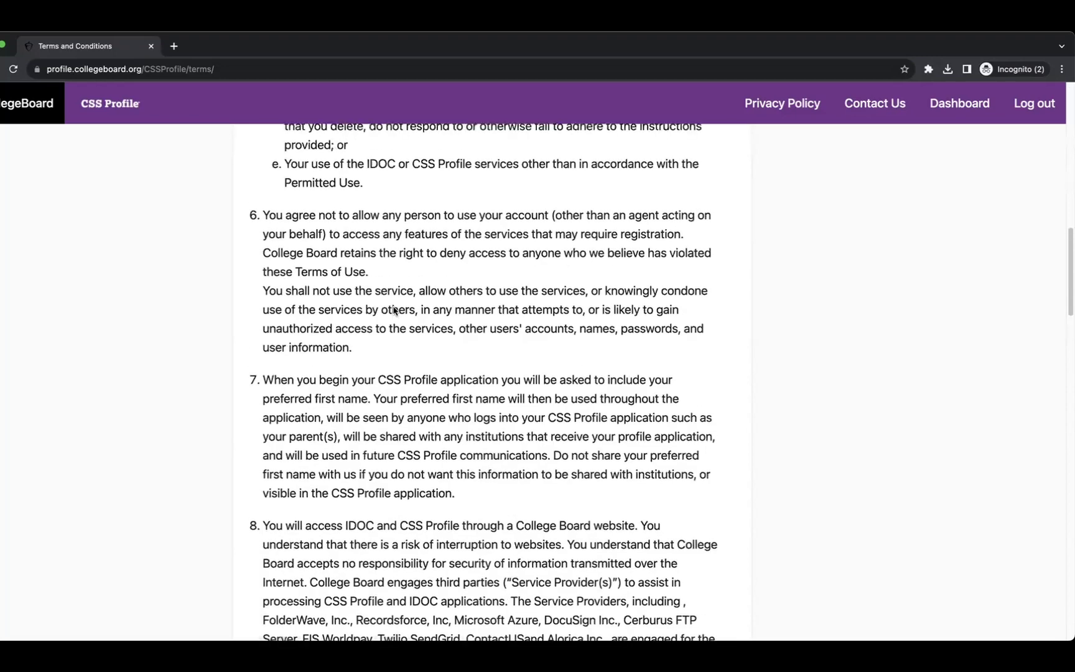
pyautogui.scroll(18, 393, 309)
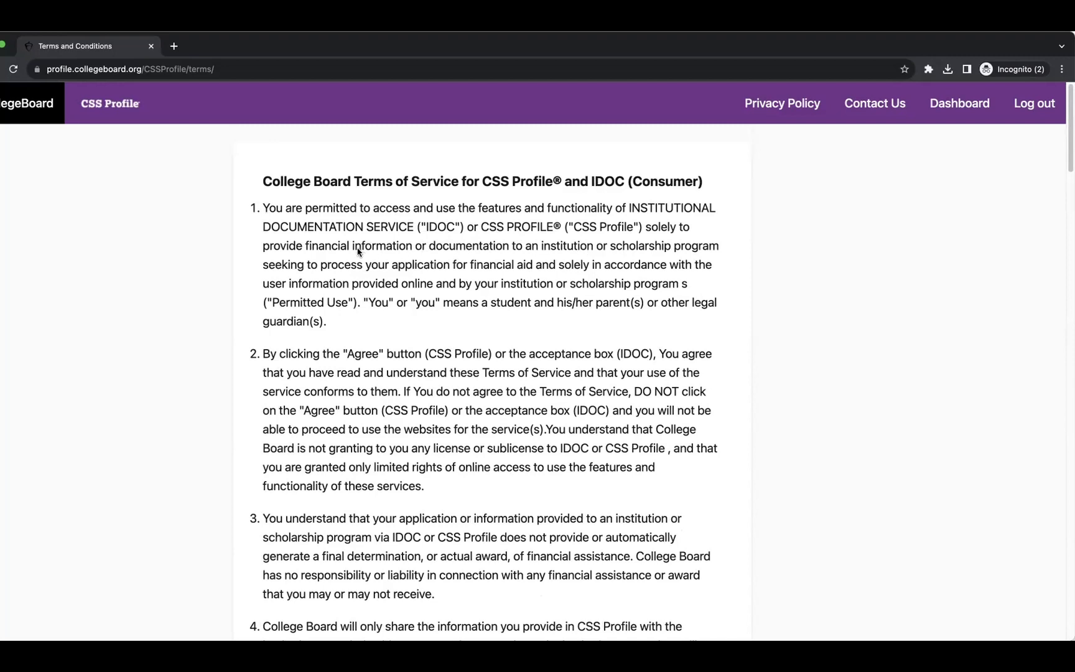
# Highlight section 1's financial-information and who-counts-as-you wording and section 2's IDOC acceptance phrase.
pyautogui.moveTo(306, 249); pyautogui.dragTo(714, 257)
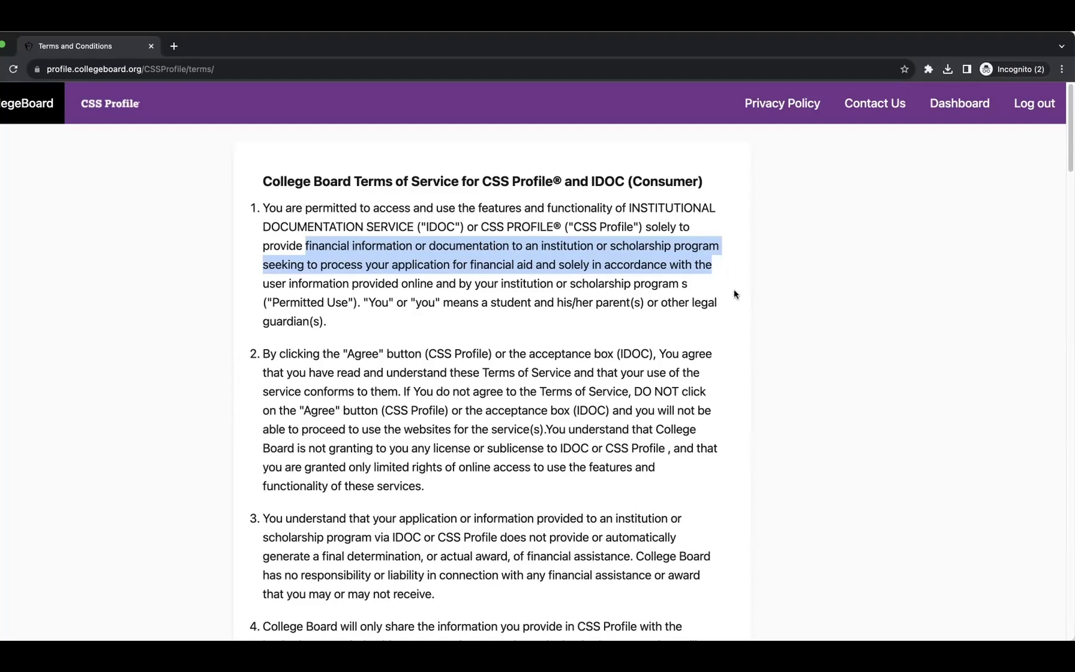
pyautogui.moveTo(474, 286); pyautogui.dragTo(680, 297)
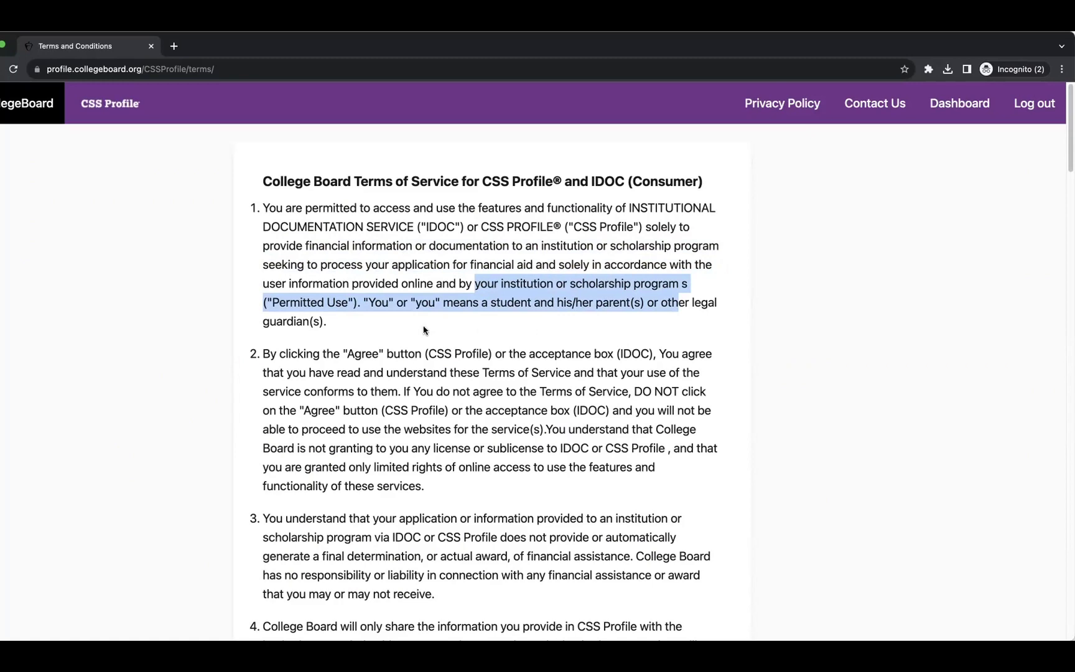
pyautogui.moveTo(426, 331); pyautogui.dragTo(347, 303)
pyautogui.scroll(-2, 393, 336)
pyautogui.scroll(-1, 392, 336)
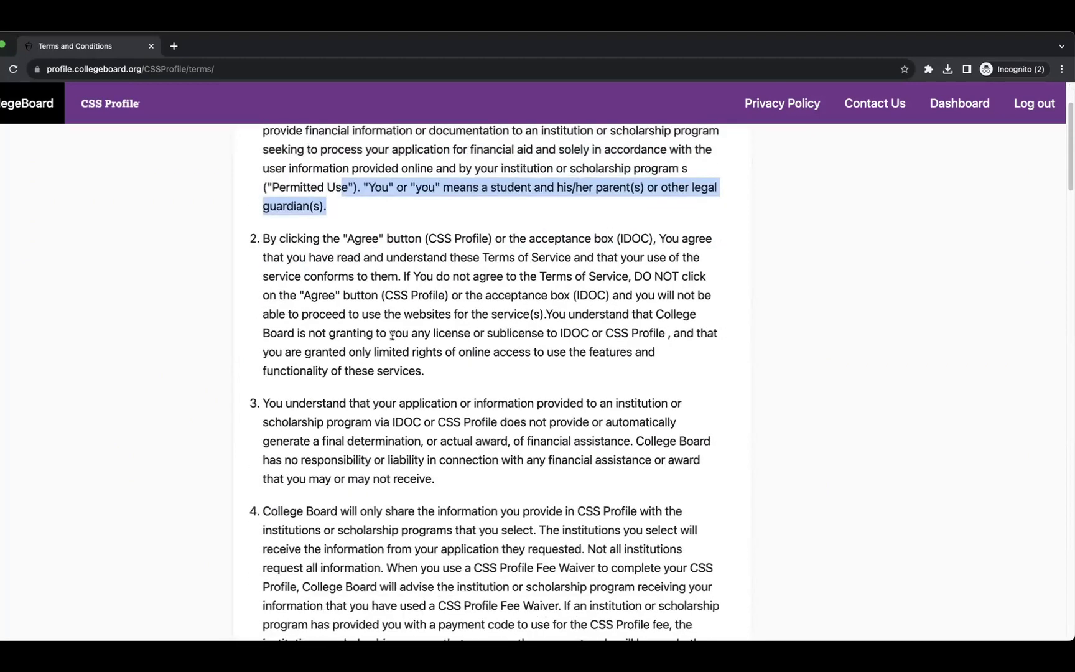
pyautogui.moveTo(341, 239); pyautogui.dragTo(519, 239)
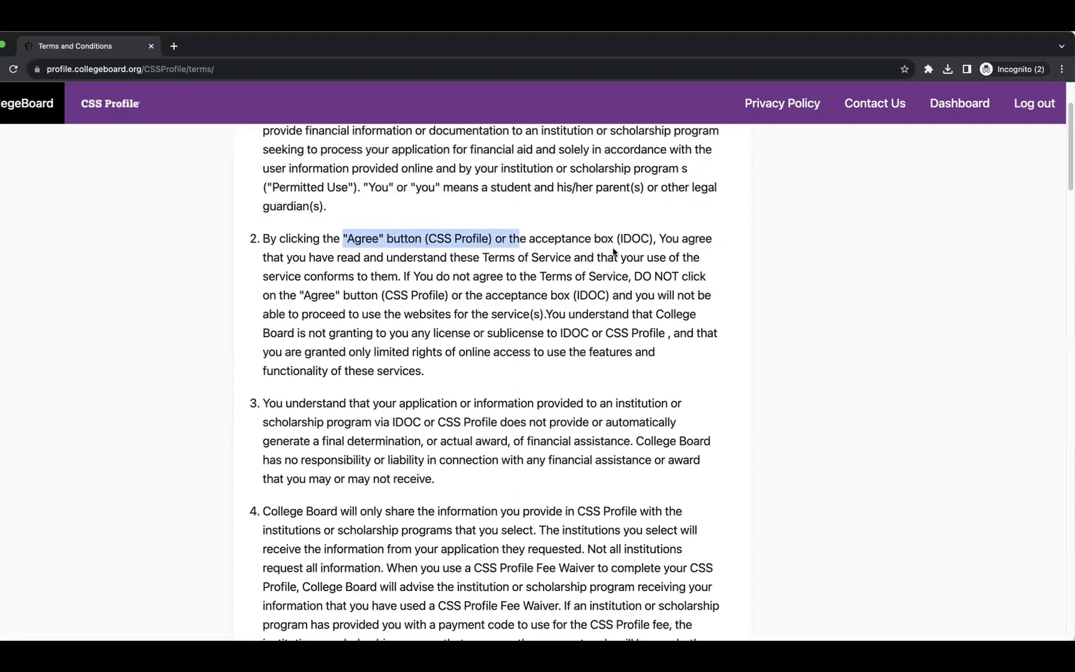
pyautogui.moveTo(657, 238); pyautogui.dragTo(496, 235)
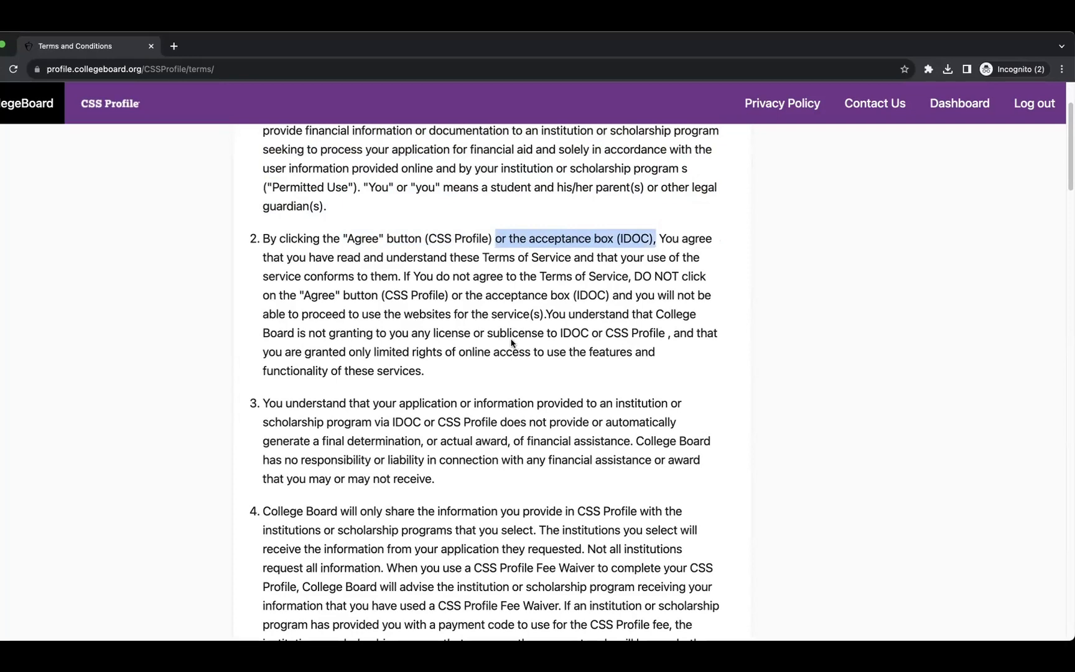
# Highlight section 3's no-final-award and liability statements and section 4's information-sharing sentence.
pyautogui.scroll(-3, 519, 339)
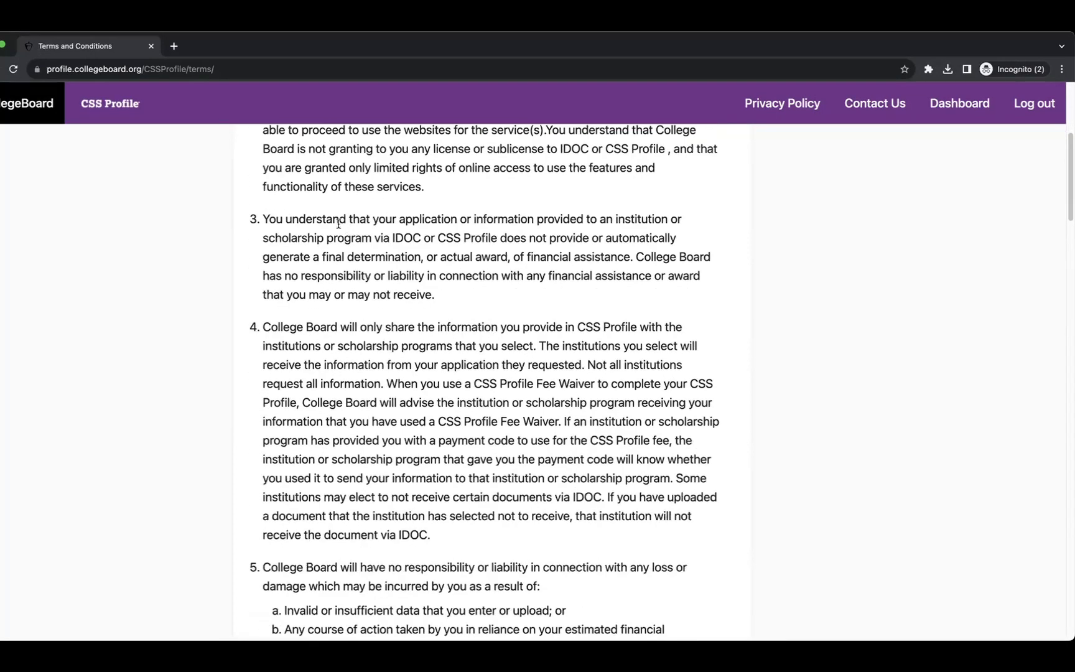
pyautogui.moveTo(325, 219); pyautogui.dragTo(682, 256)
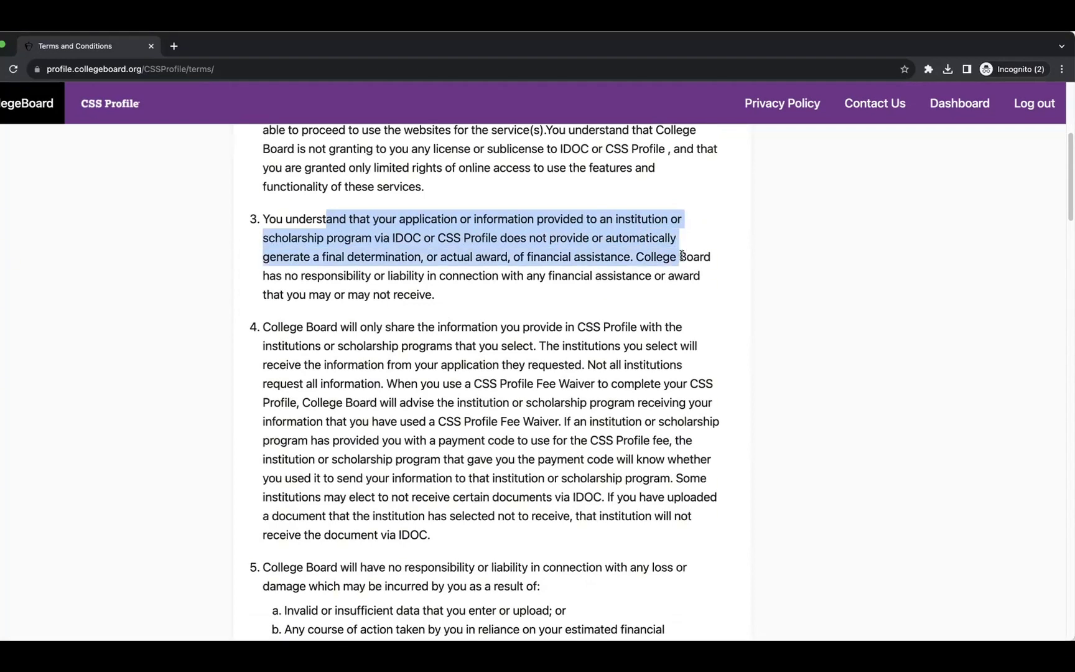
pyautogui.moveTo(681, 255); pyautogui.dragTo(673, 289)
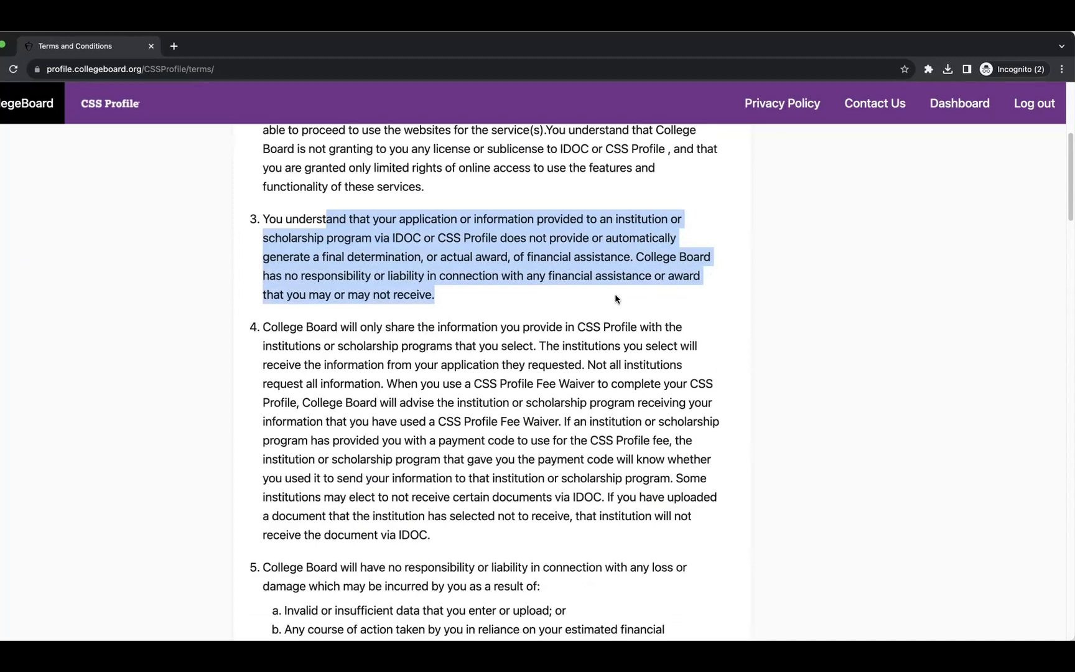
pyautogui.scroll(-4, 568, 295)
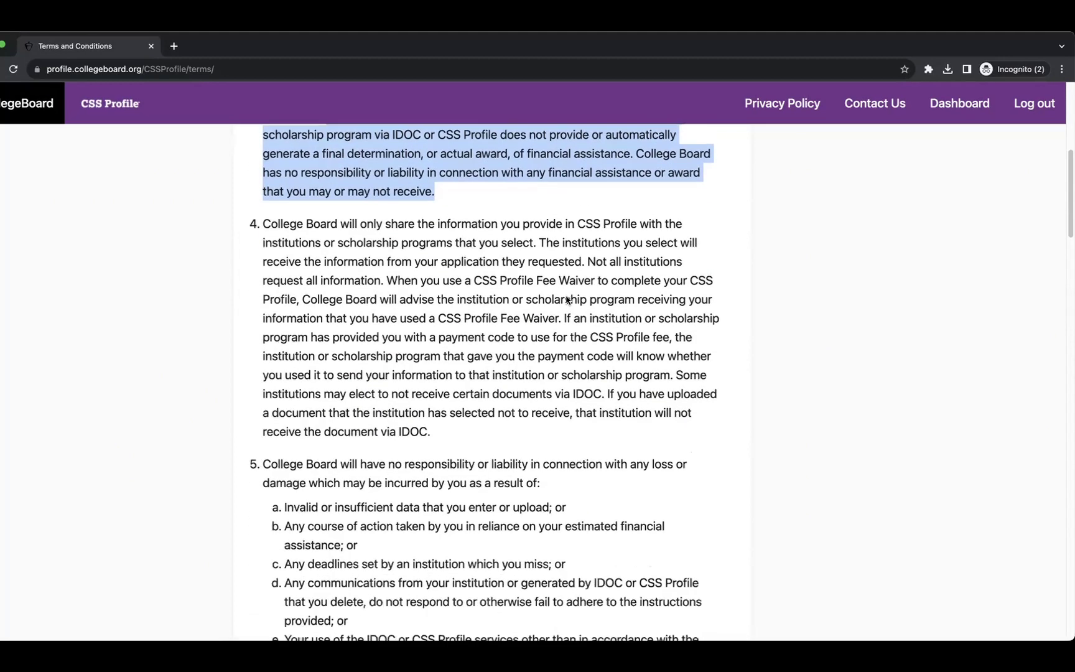
pyautogui.moveTo(271, 206); pyautogui.dragTo(563, 217)
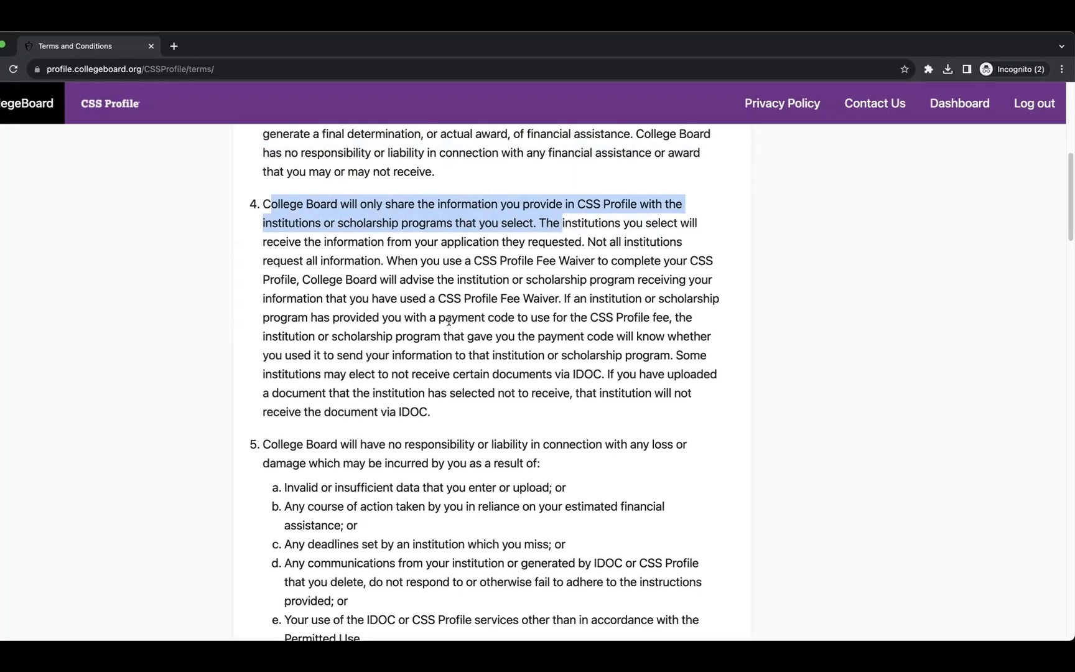
# Highlight the invalid-data item, institution communications, the account-sharing rule, and preferred-first-name use.
pyautogui.scroll(-5, 454, 339)
pyautogui.moveTo(255, 228); pyautogui.dragTo(615, 228)
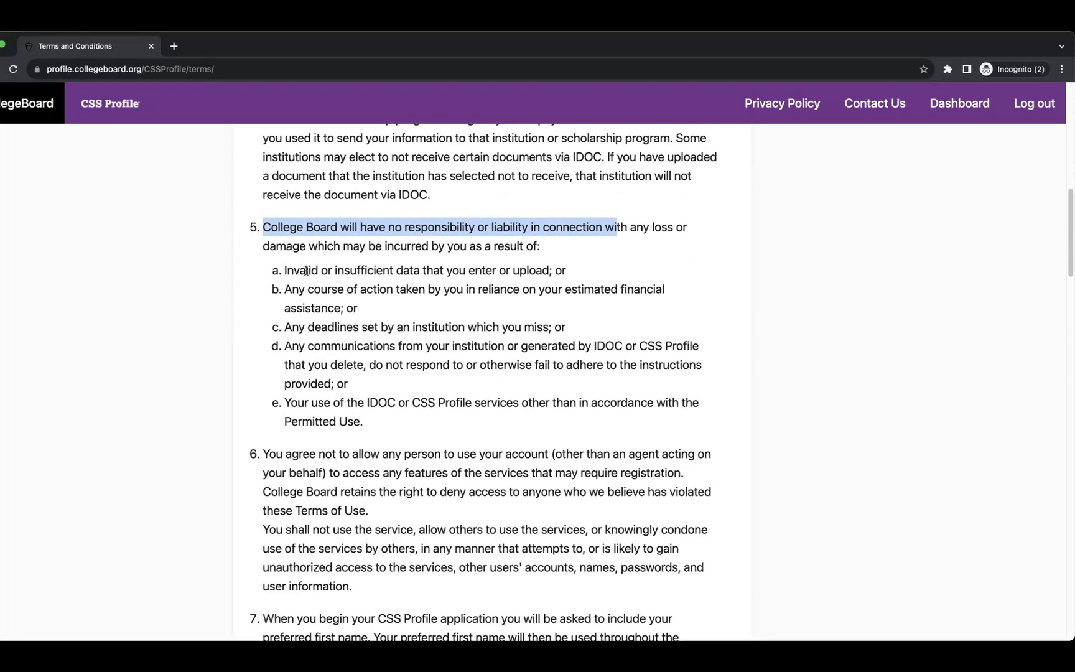
pyautogui.moveTo(283, 271); pyautogui.dragTo(560, 280)
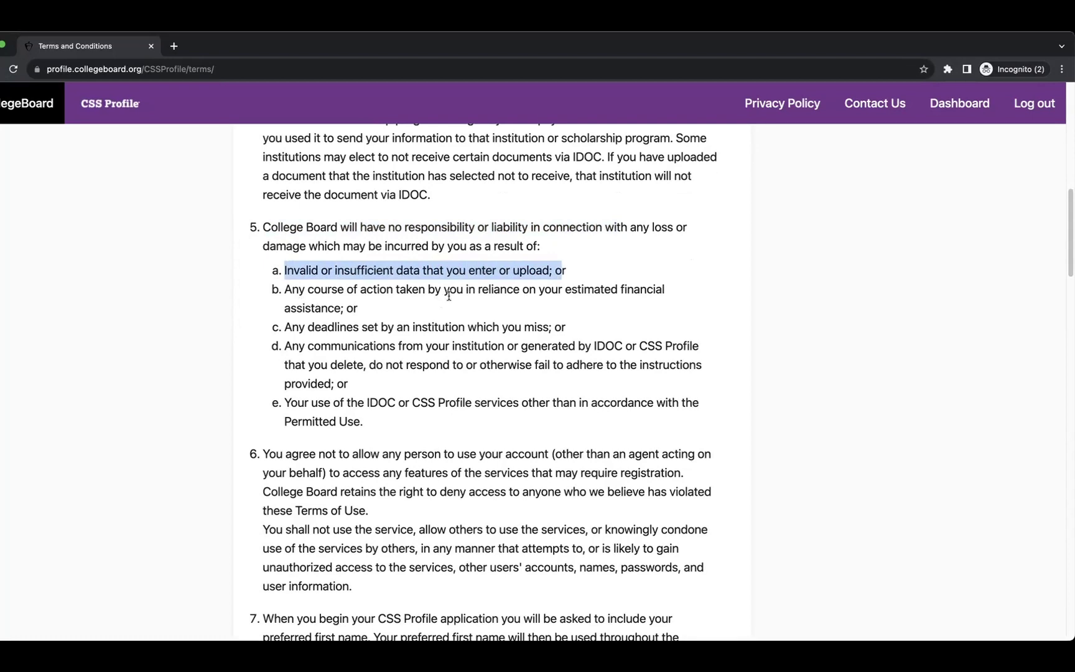
pyautogui.moveTo(322, 343); pyautogui.dragTo(457, 349)
pyautogui.scroll(-5, 511, 360)
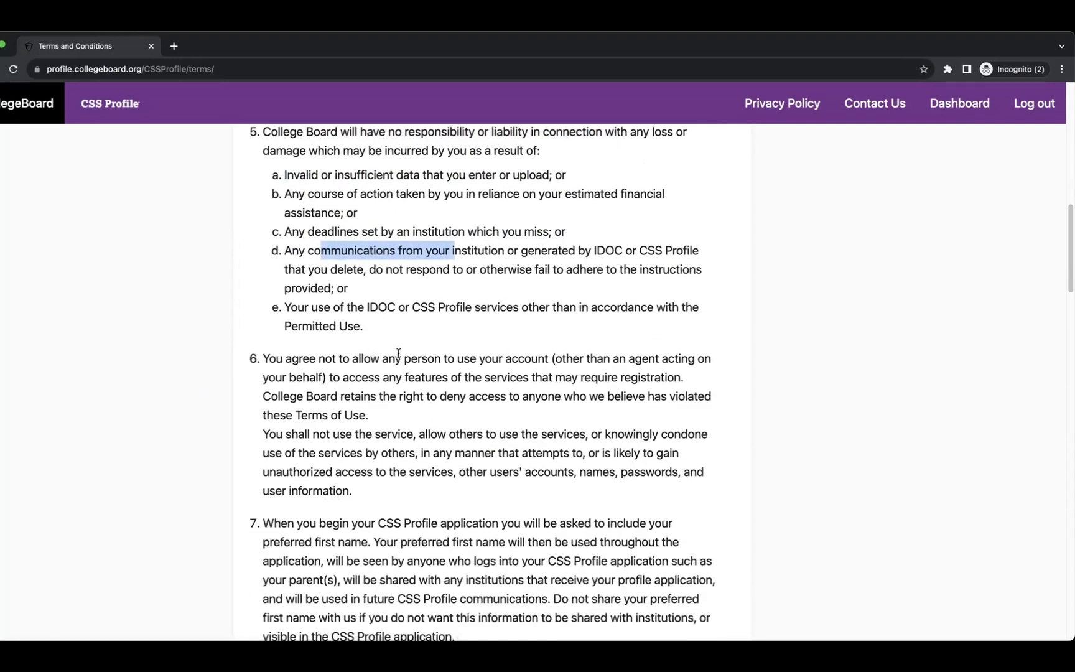
pyautogui.moveTo(319, 280); pyautogui.dragTo(546, 281)
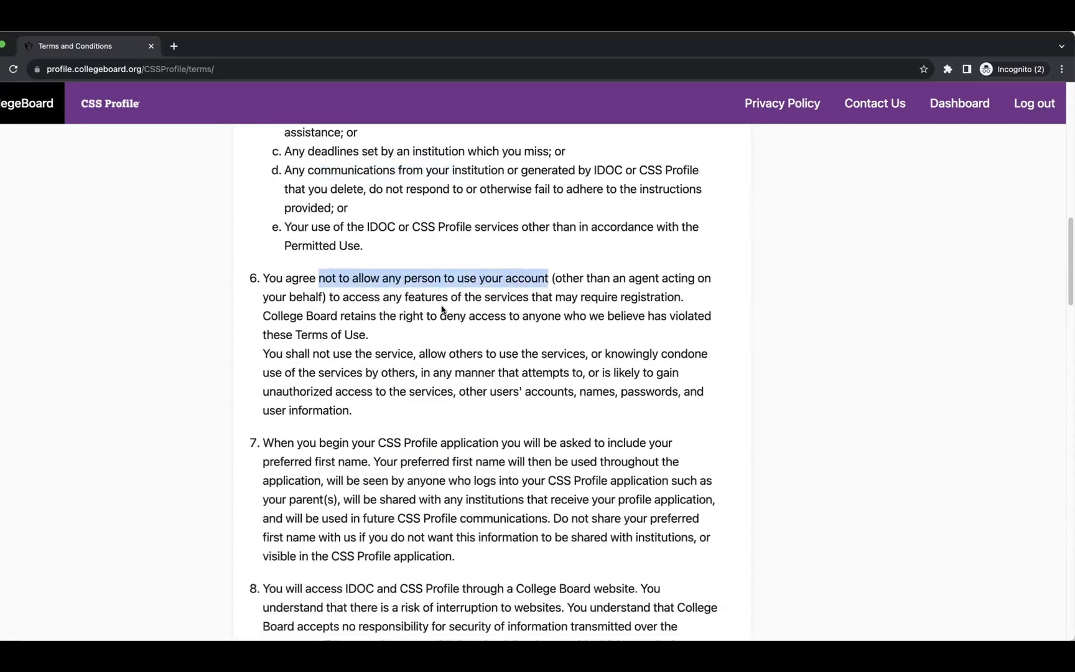
pyautogui.scroll(-4, 479, 337)
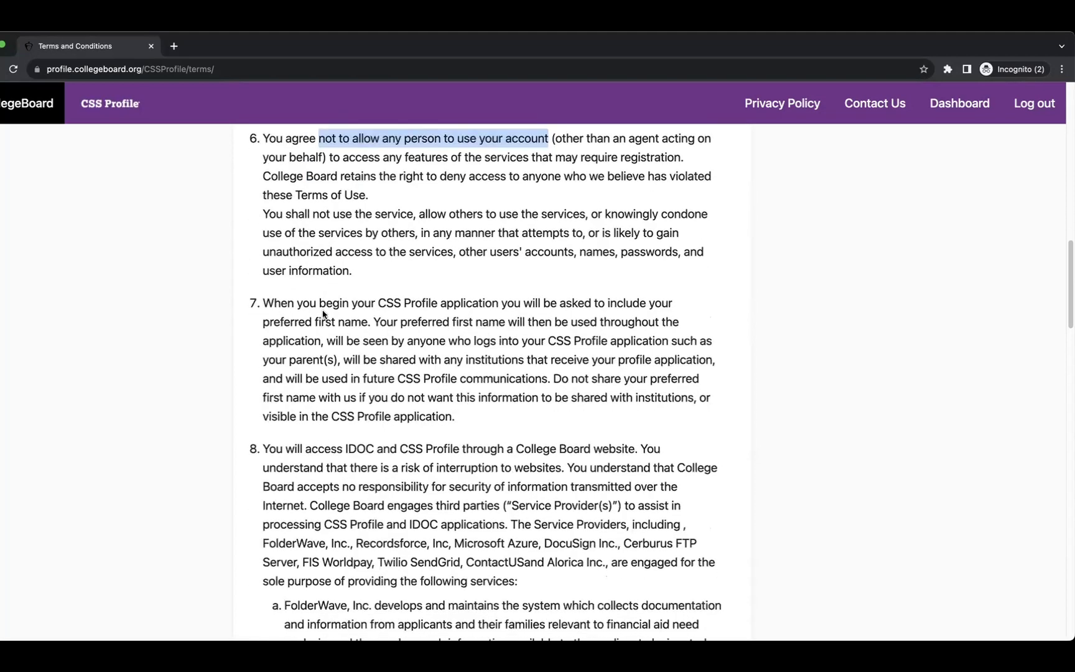
pyautogui.moveTo(342, 303); pyautogui.dragTo(600, 320)
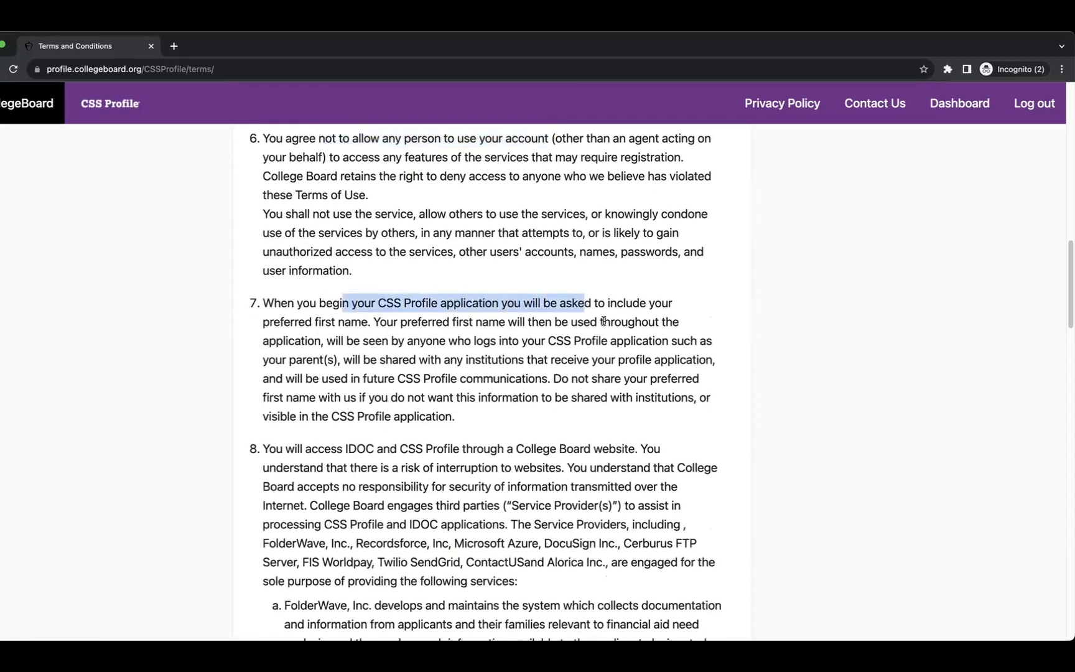
pyautogui.click(311, 321)
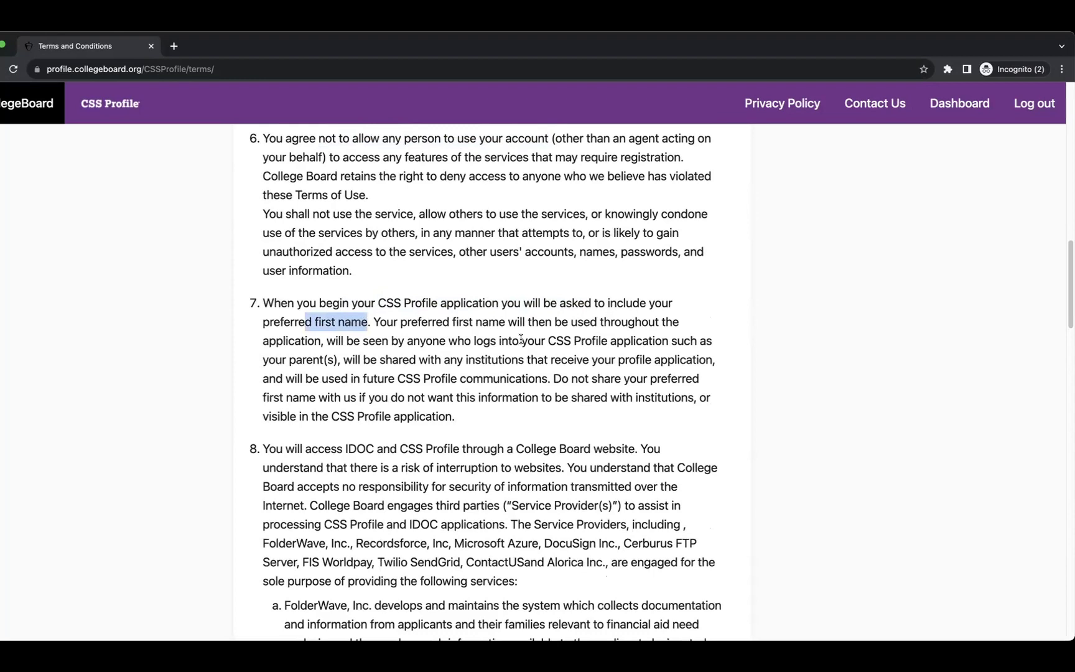
pyautogui.moveTo(469, 323); pyautogui.dragTo(669, 335)
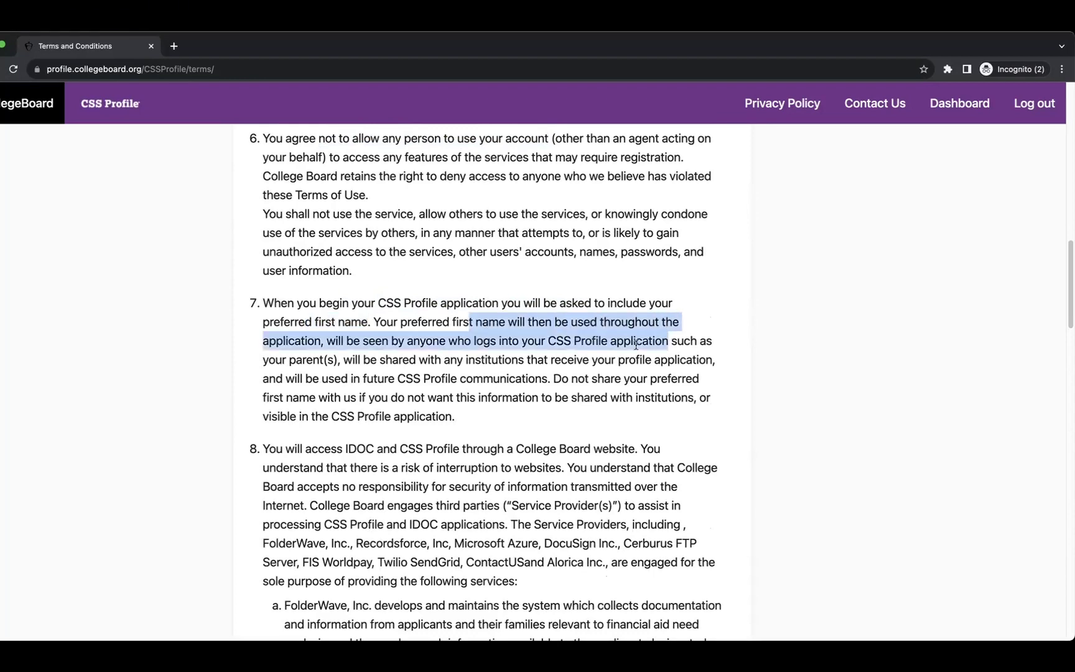
# Read through the remaining terms down to the required agreement statement at the end.
pyautogui.scroll(-2, 635, 343)
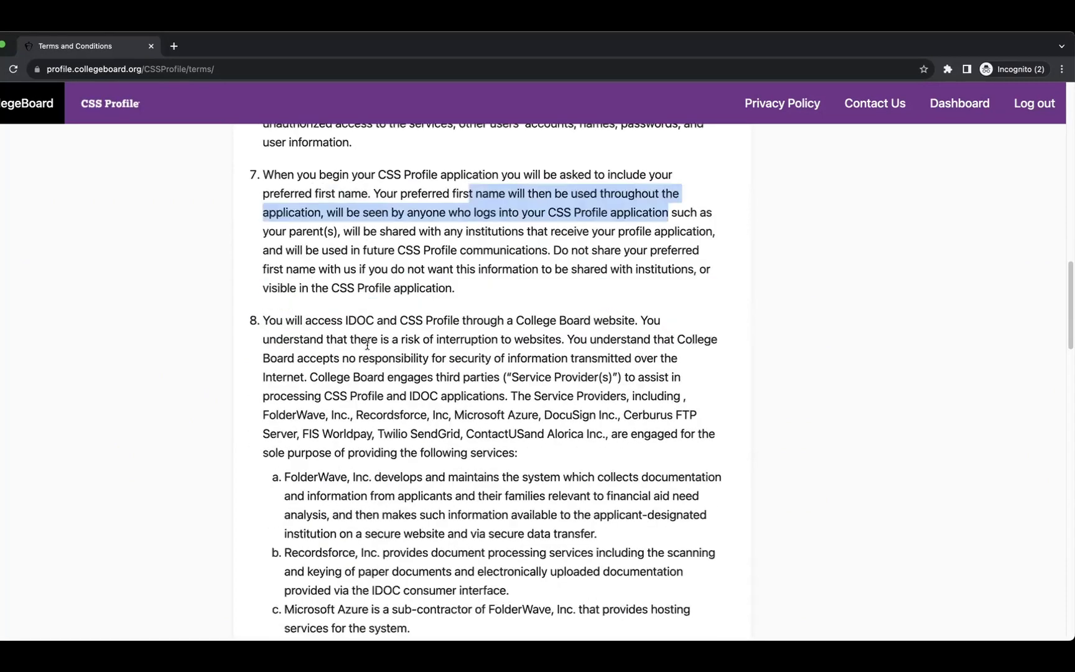
pyautogui.scroll(-1, 331, 319)
pyautogui.moveTo(334, 283); pyautogui.dragTo(637, 287)
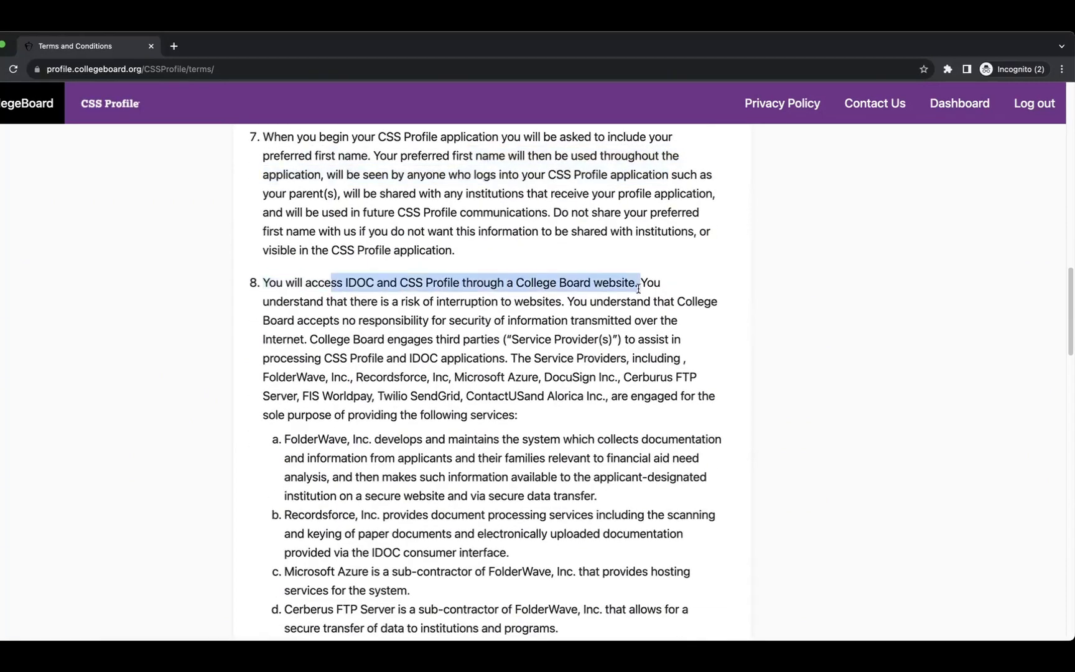
pyautogui.scroll(-2, 538, 373)
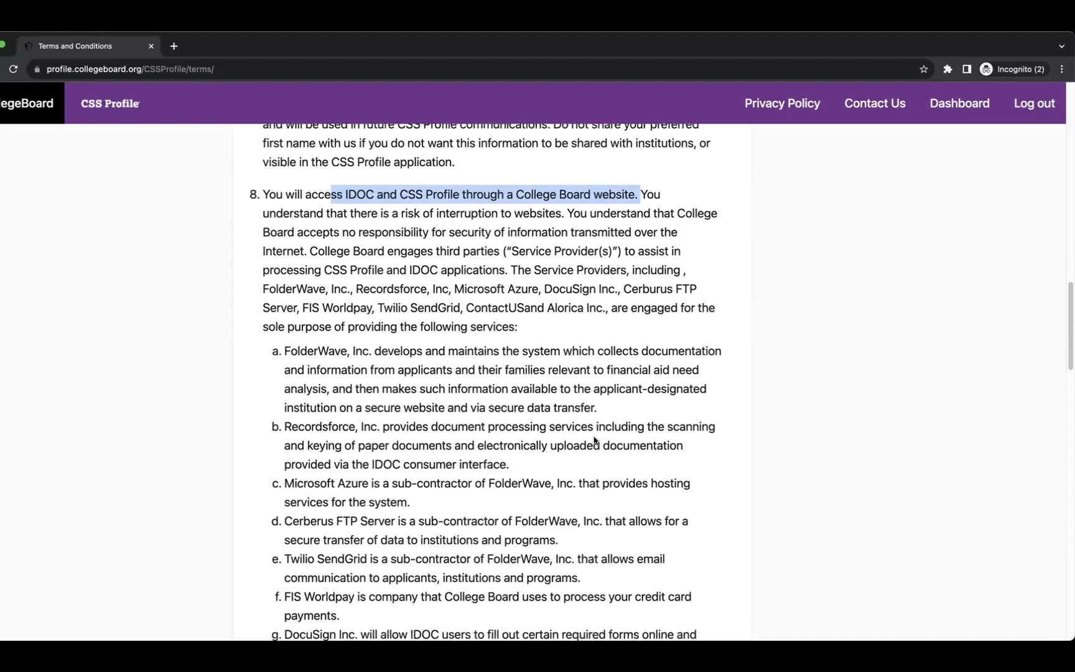
pyautogui.scroll(-3, 569, 443)
pyautogui.scroll(-6, 571, 447)
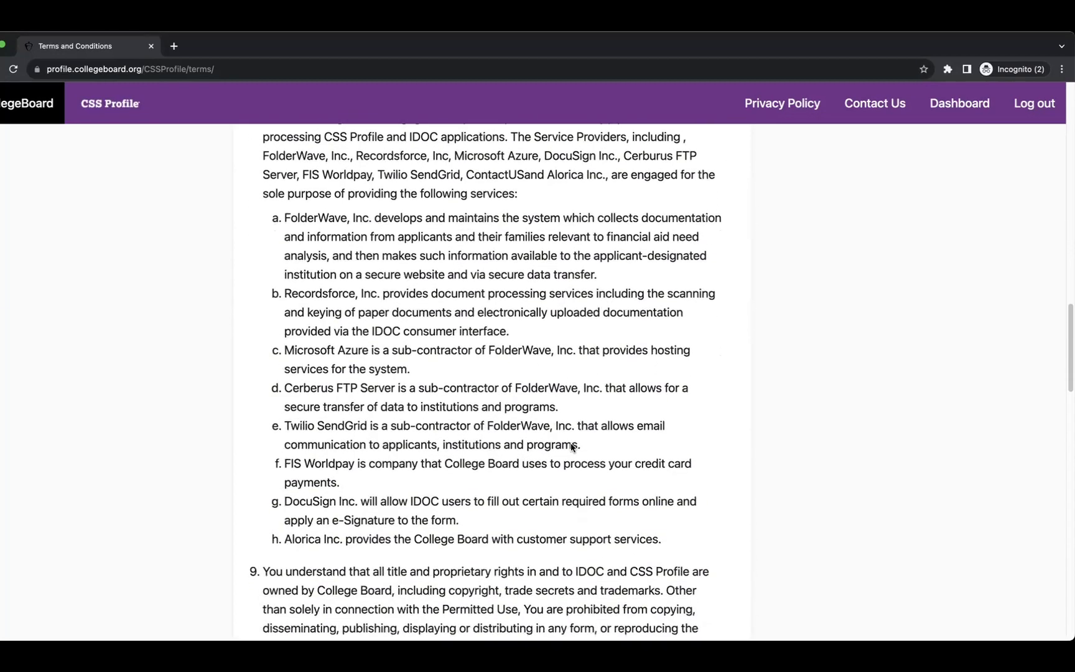
pyautogui.scroll(-2, 571, 444)
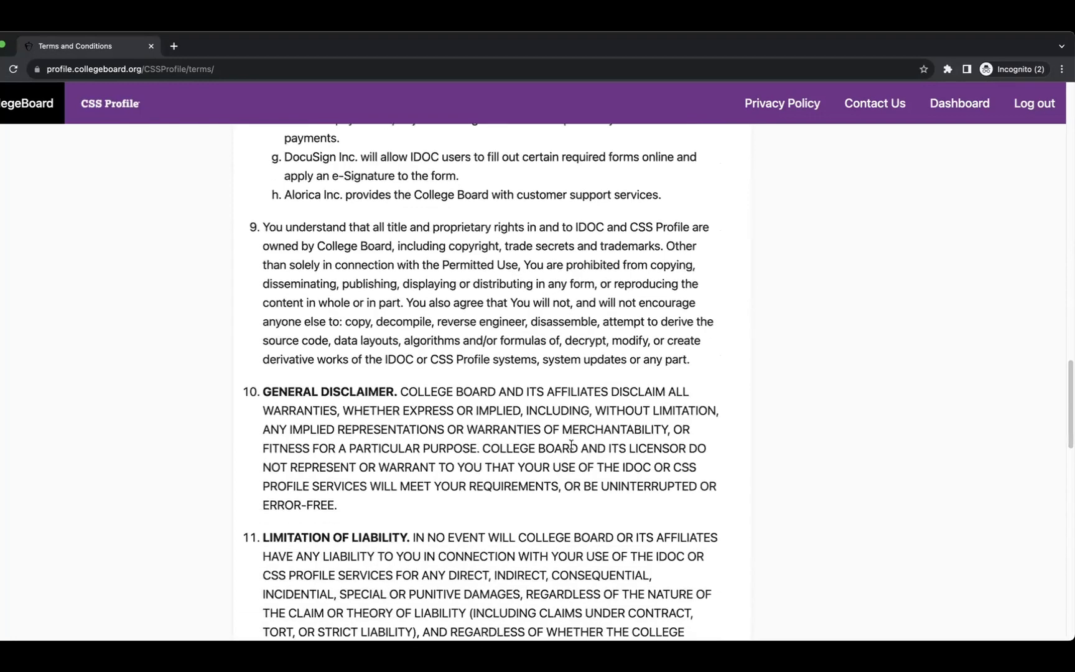
pyautogui.moveTo(372, 216); pyautogui.dragTo(768, 249)
pyautogui.scroll(-2, 661, 377)
pyautogui.scroll(-2, 648, 385)
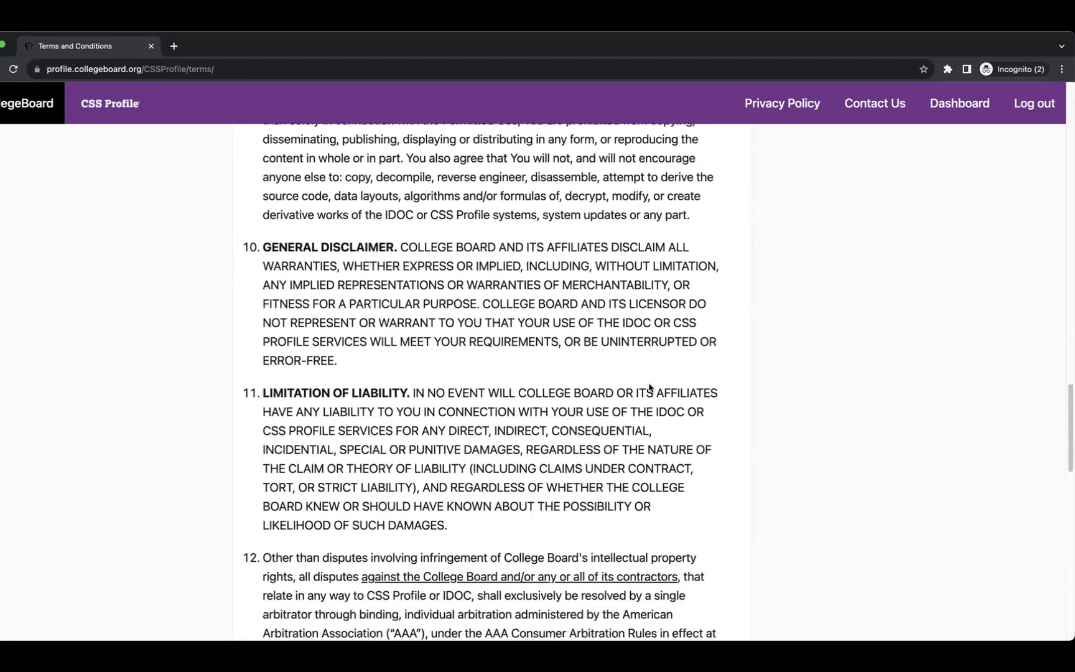
pyautogui.scroll(-3, 479, 324)
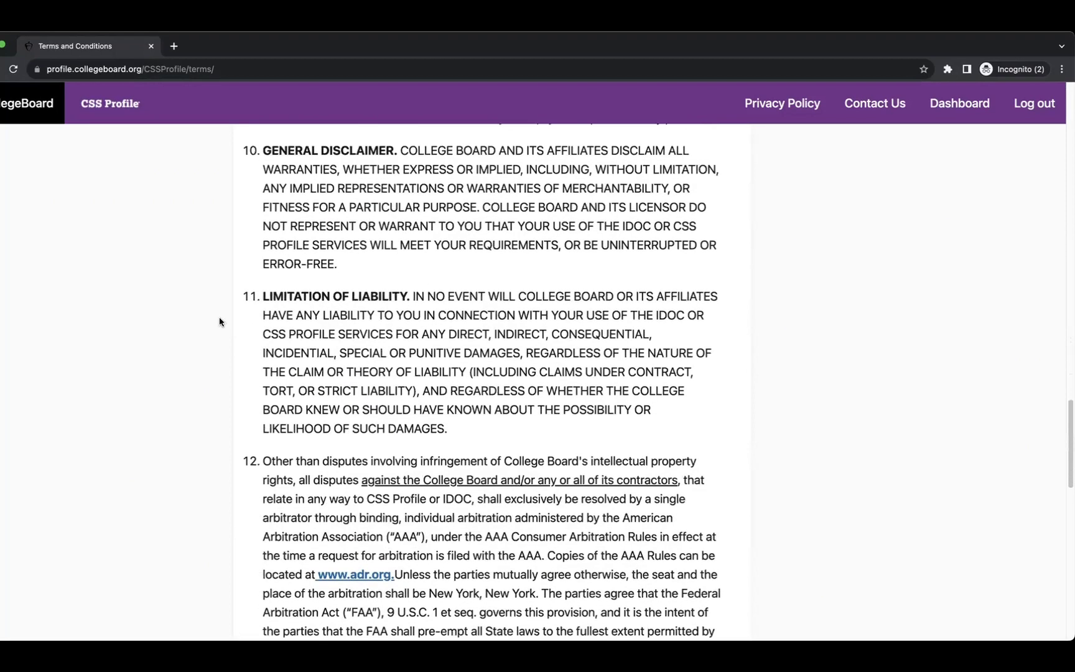
pyautogui.scroll(-8, 411, 364)
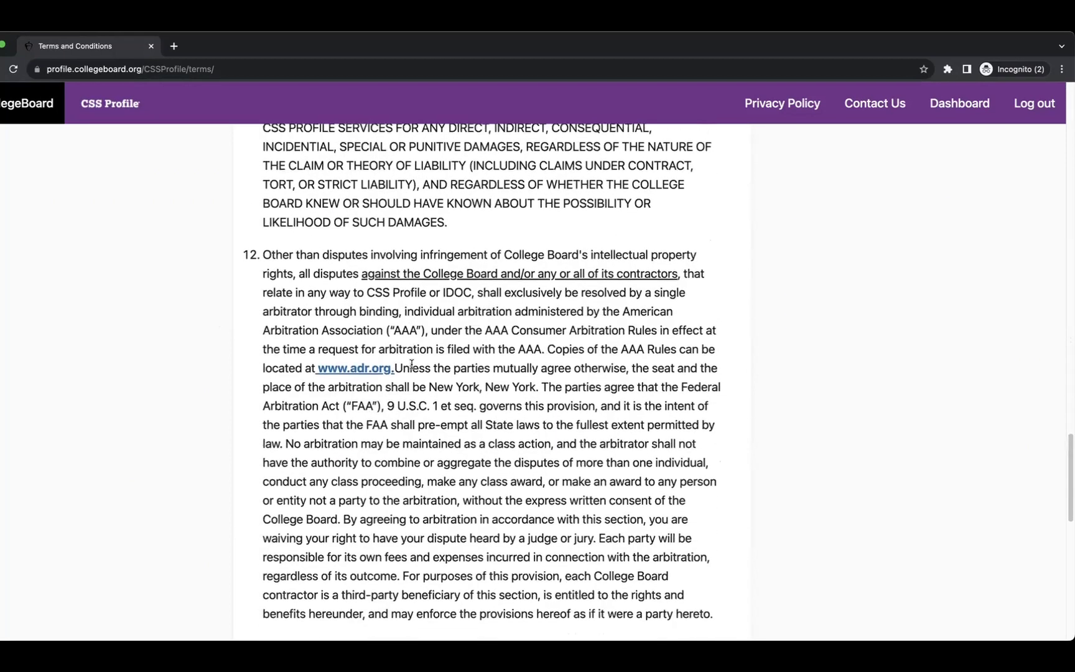
pyautogui.scroll(-13, 412, 359)
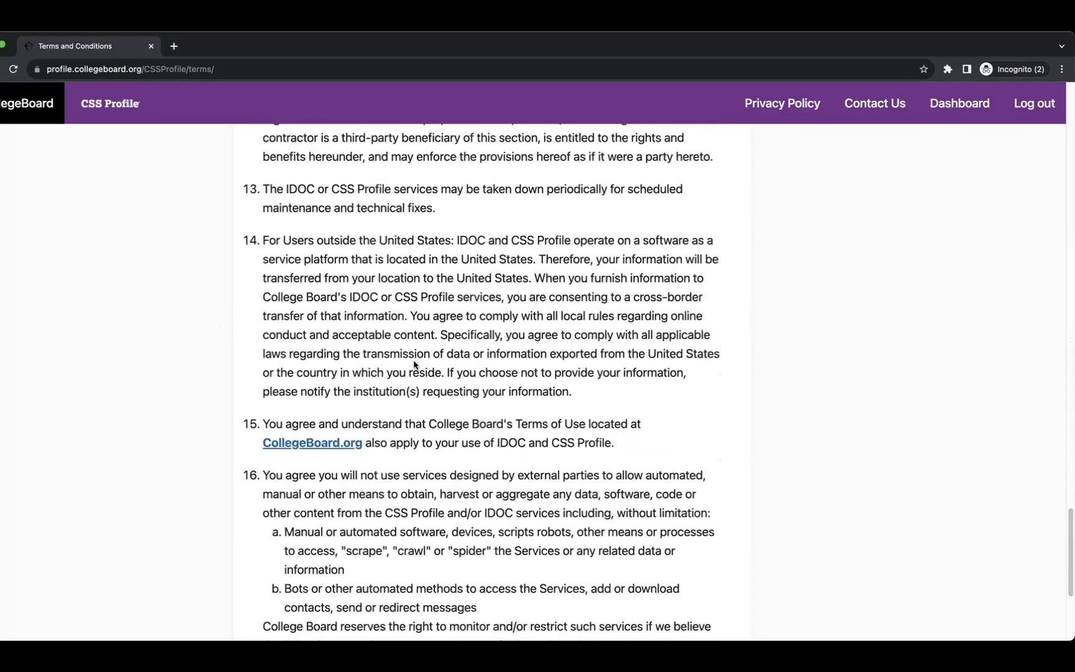
pyautogui.scroll(-8, 414, 364)
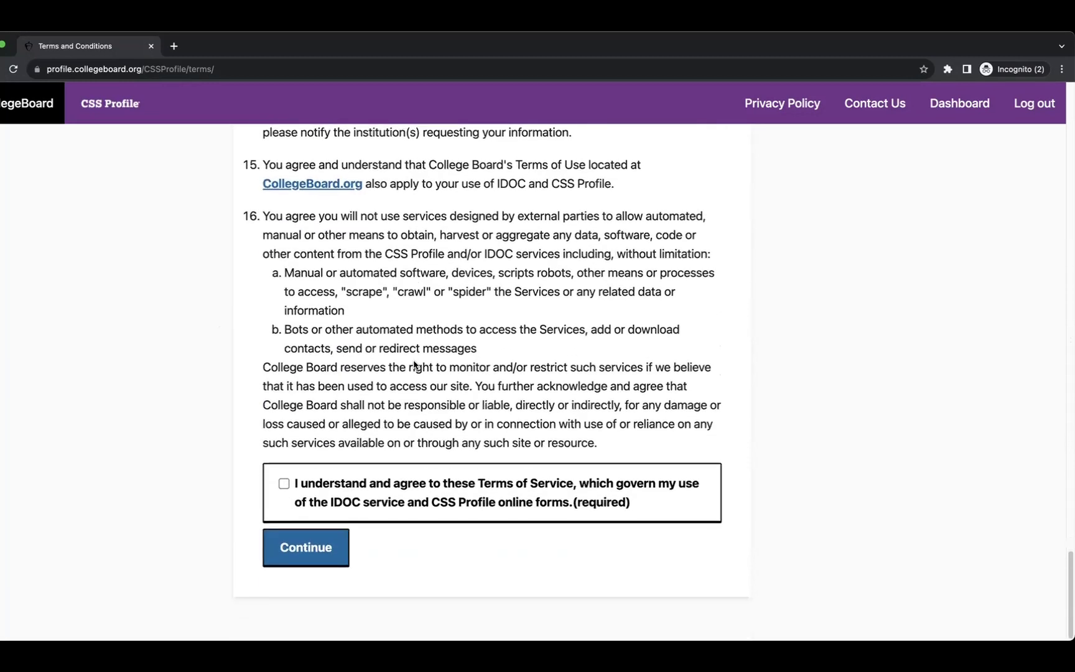
# Tick 'I understand and agree' to the Terms of Service and continue to the Dashboard.
pyautogui.click(284, 485)
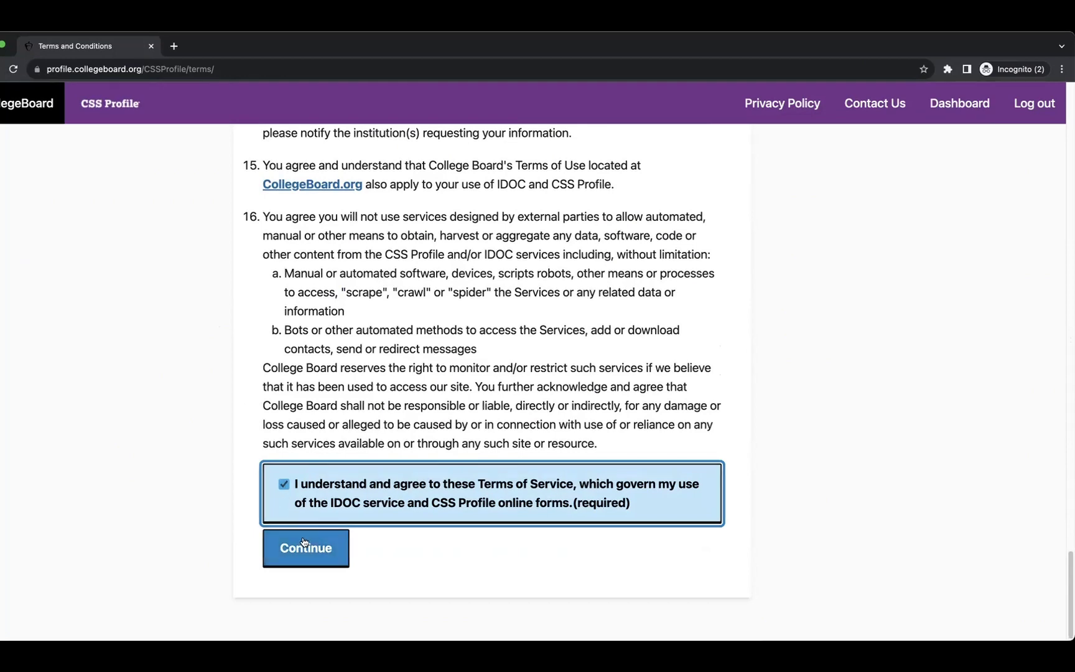
pyautogui.click(293, 557)
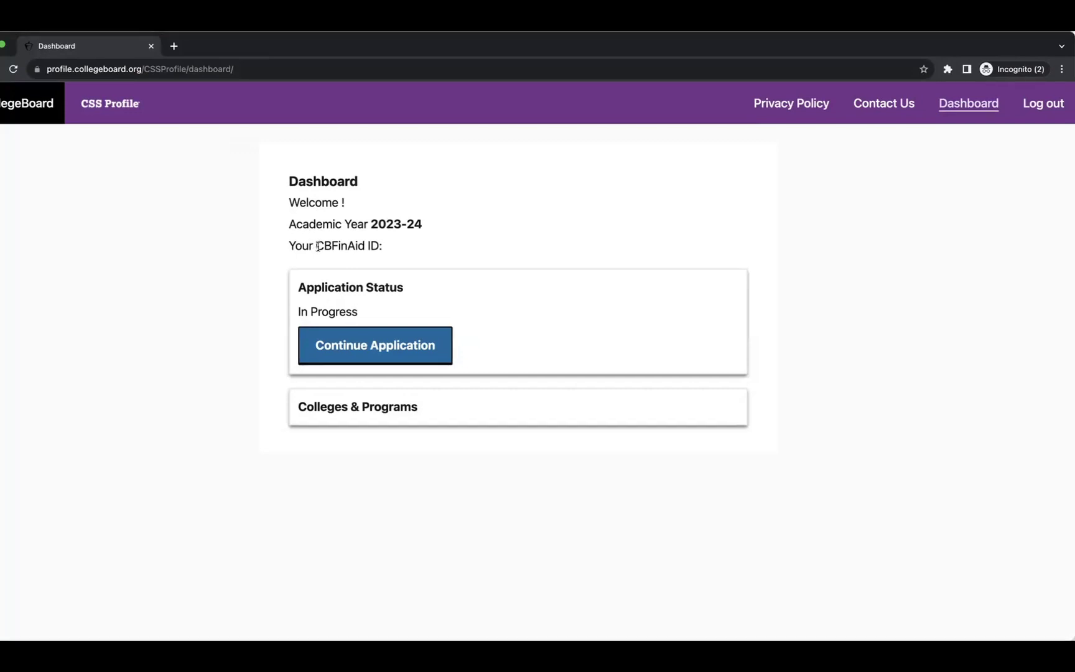
# Note the CBFinAid ID, continue the in-progress application, and start Getting Started.
pyautogui.moveTo(314, 245); pyautogui.dragTo(341, 245)
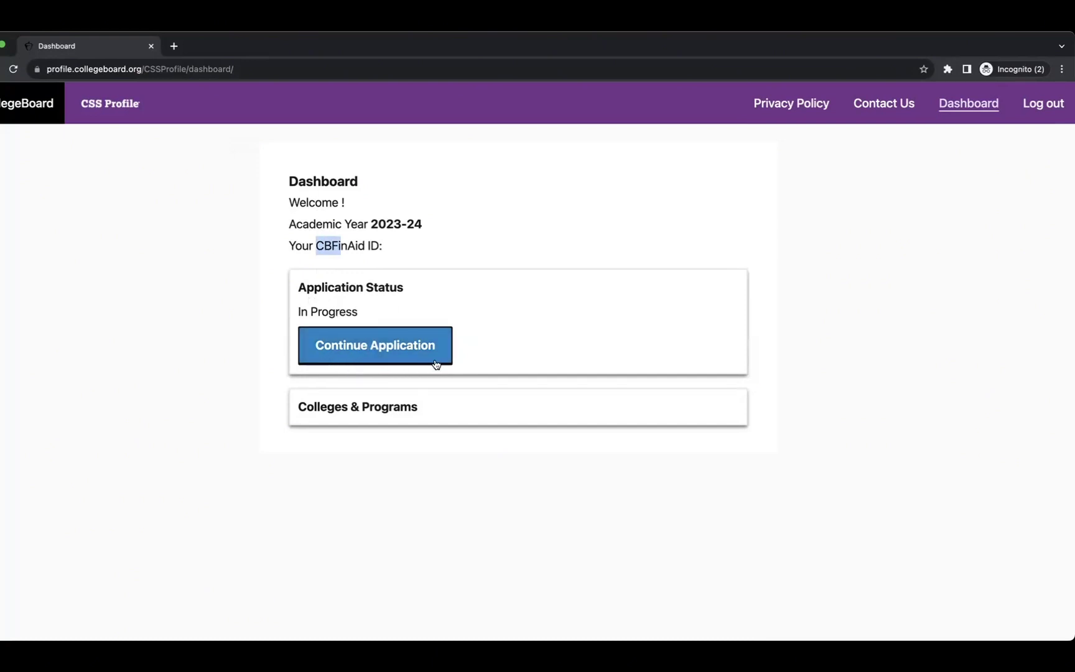
pyautogui.click(372, 347)
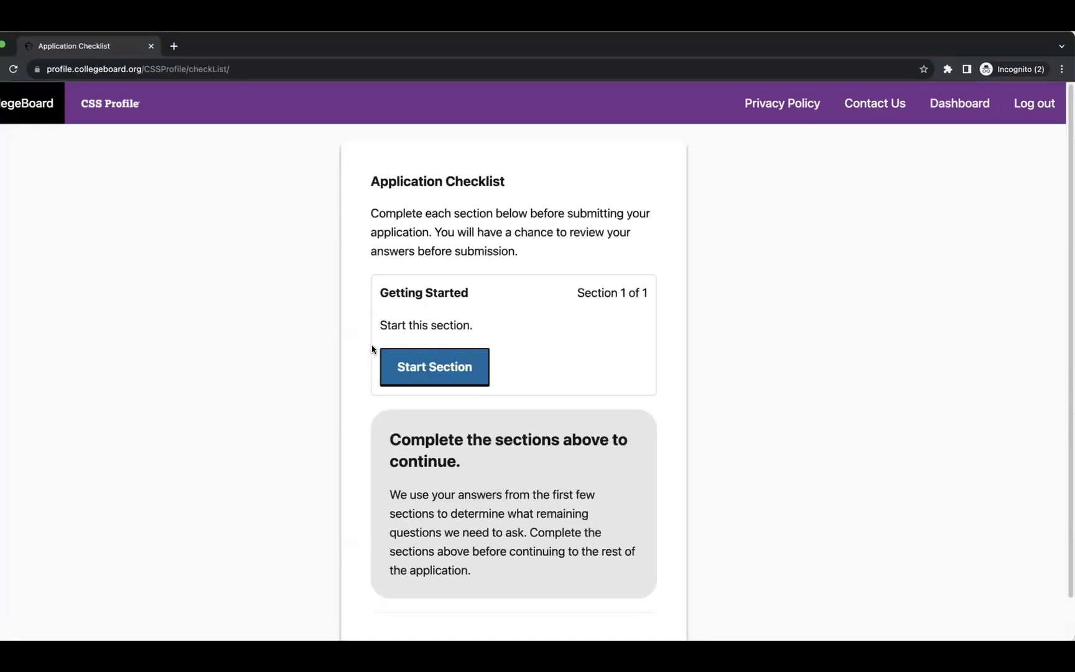
pyautogui.scroll(-2, 502, 217)
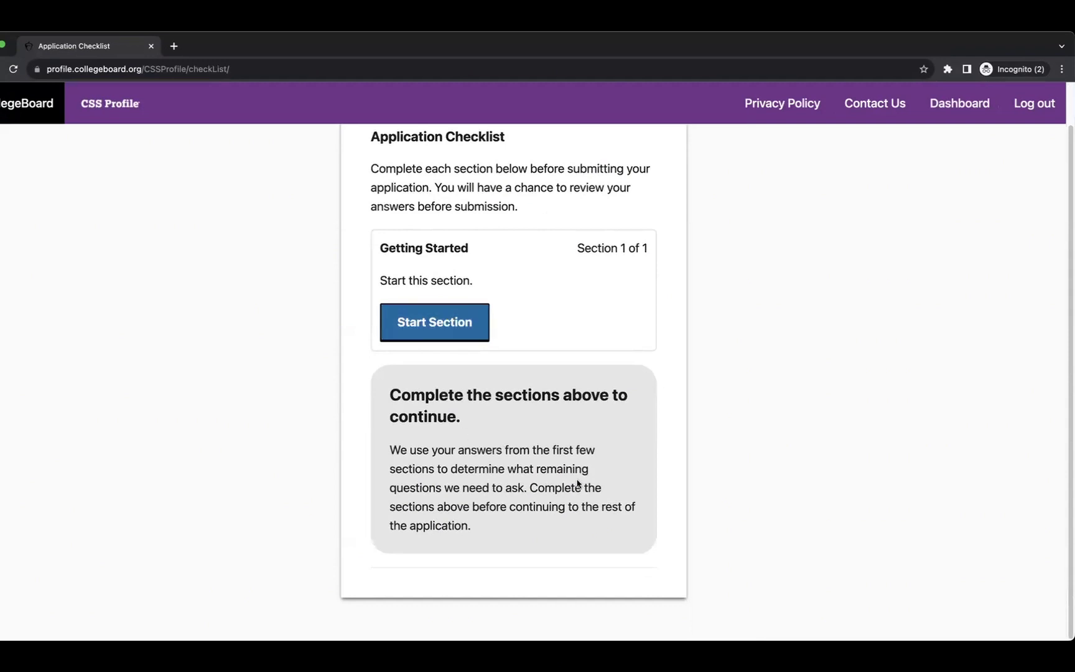
pyautogui.scroll(1, 471, 440)
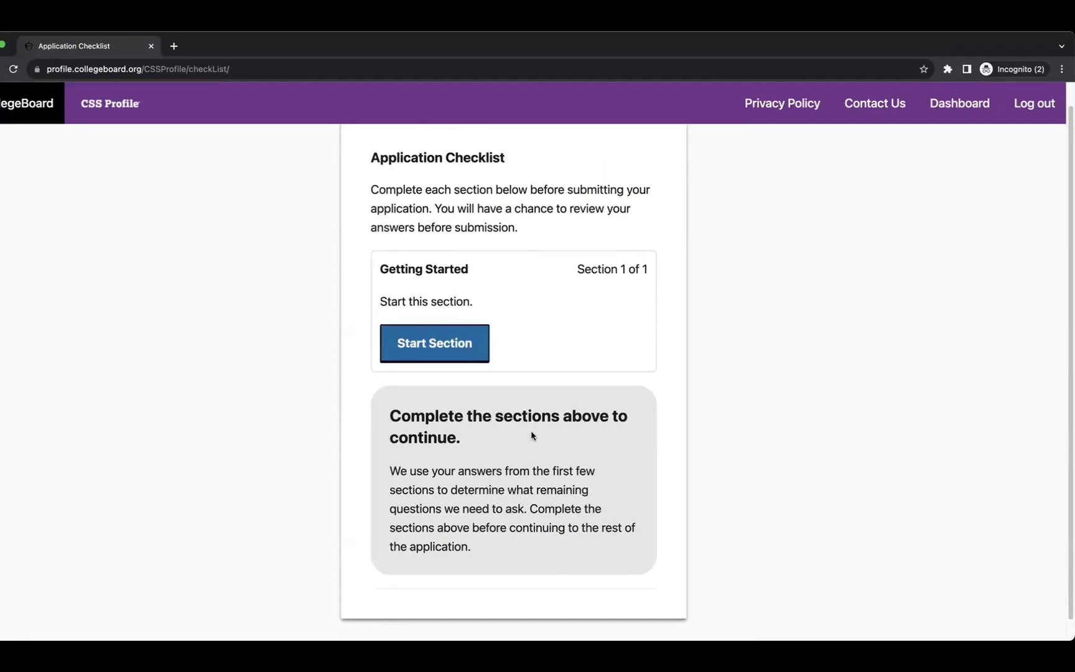
pyautogui.click(447, 345)
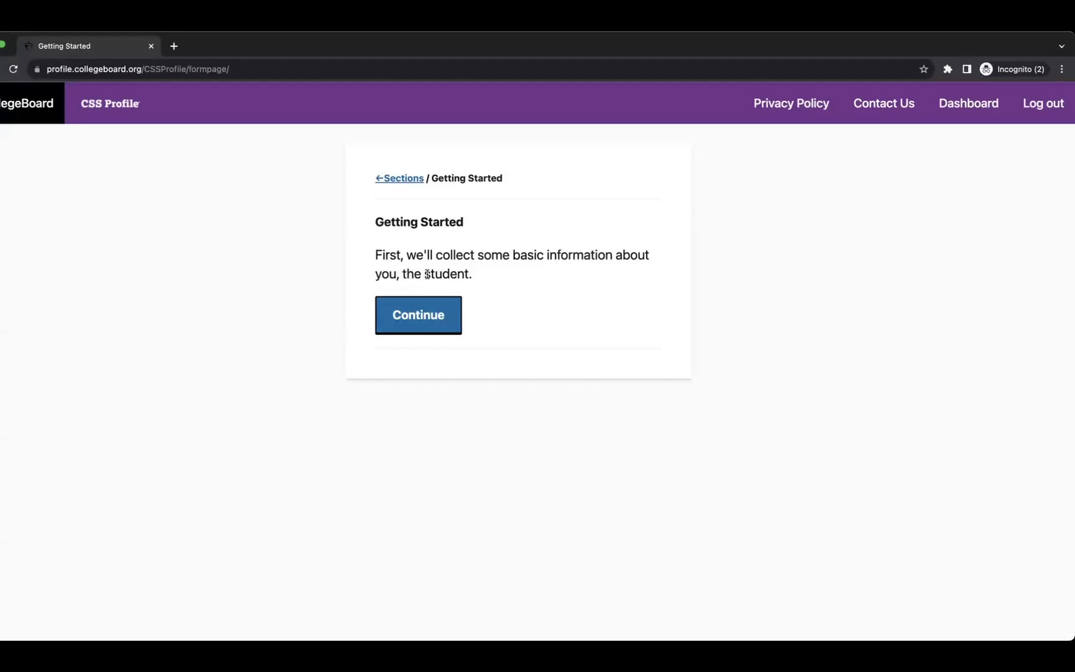
# Move past the intro and review the legal name page's preferred-name and account-update notes.
pyautogui.moveTo(427, 275); pyautogui.dragTo(476, 278)
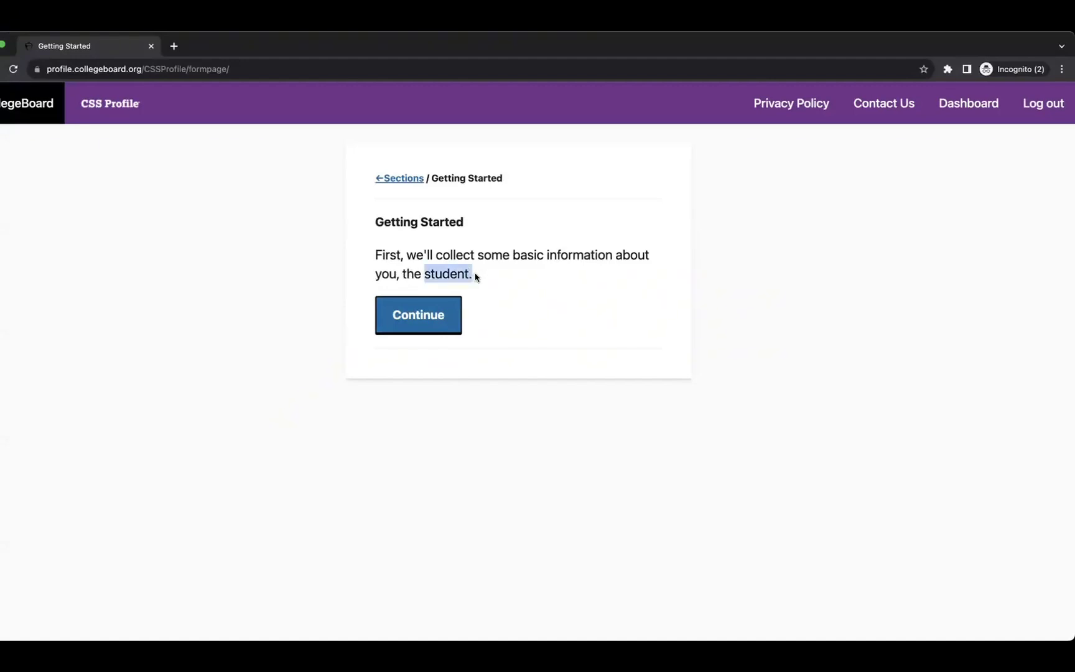
pyautogui.click(401, 321)
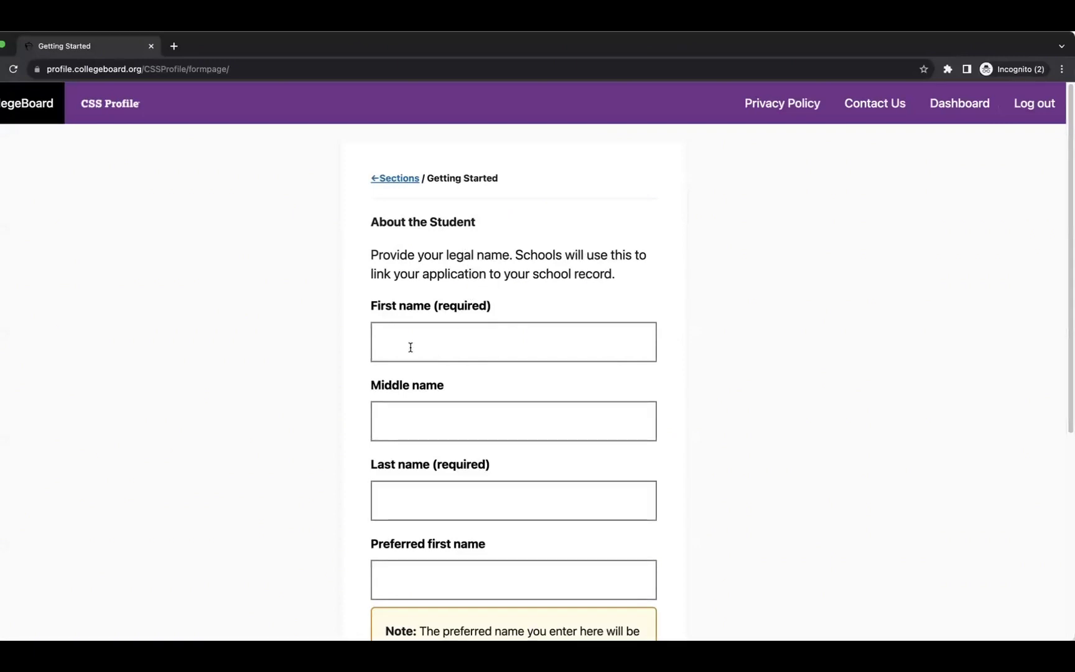
pyautogui.scroll(-5, 404, 346)
pyautogui.scroll(-1, 411, 346)
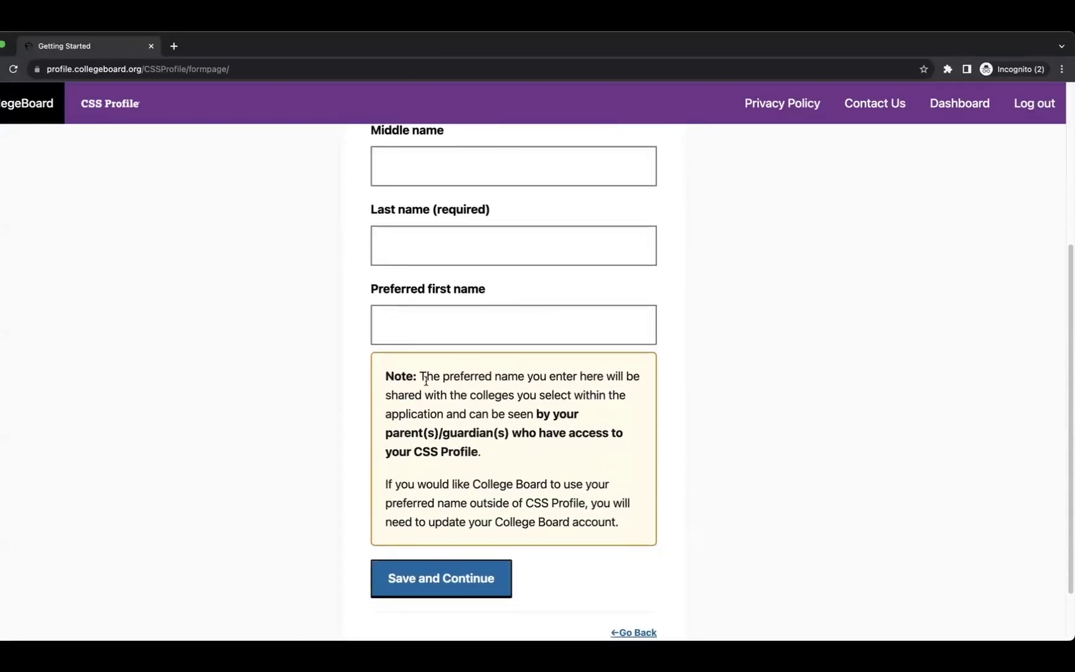
pyautogui.moveTo(426, 381); pyautogui.dragTo(615, 389)
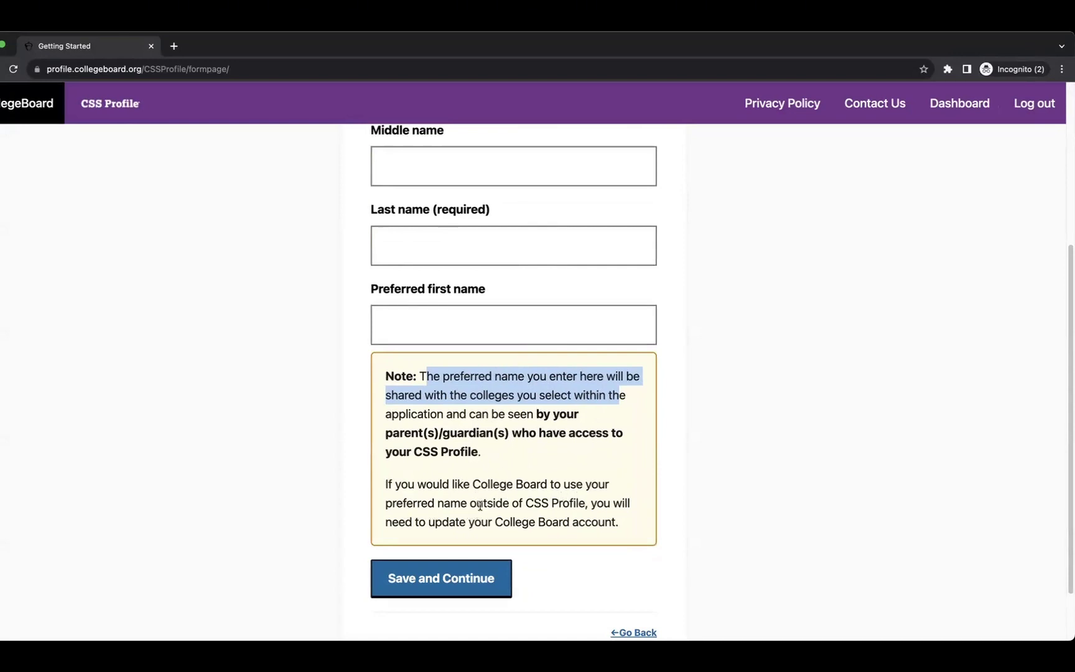
pyautogui.moveTo(486, 504); pyautogui.dragTo(622, 520)
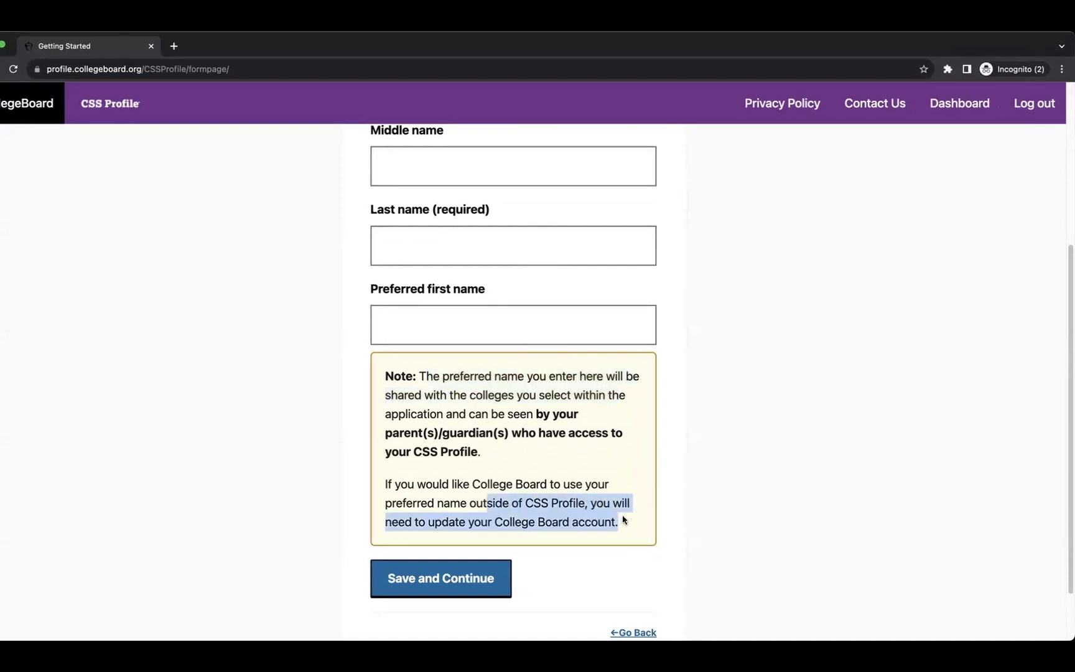
pyautogui.scroll(4, 617, 515)
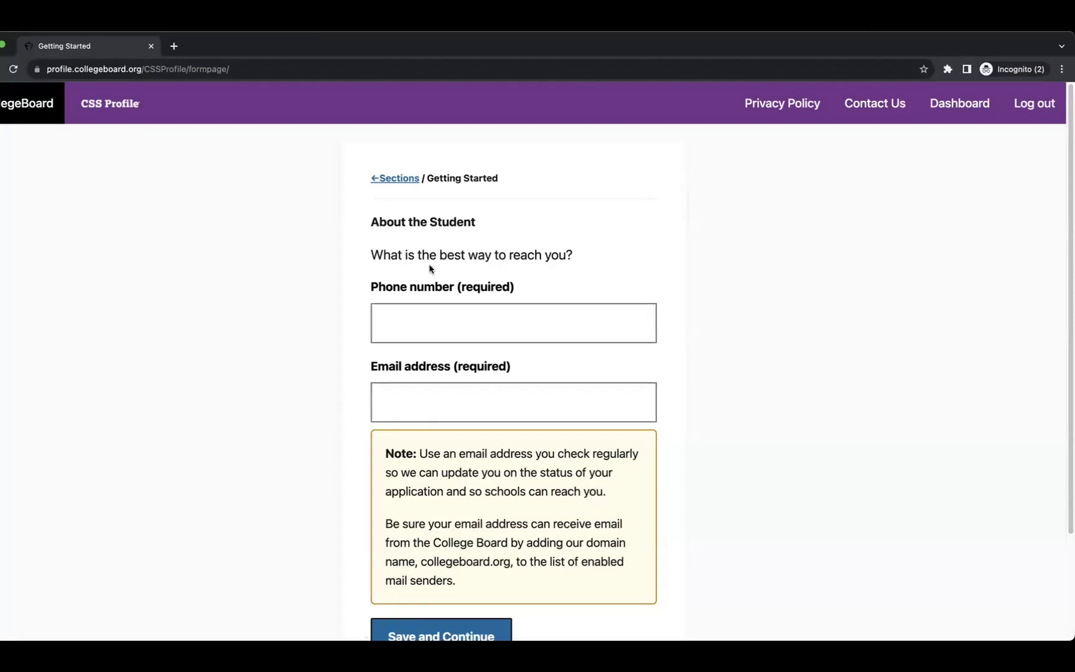
pyautogui.scroll(-2, 504, 271)
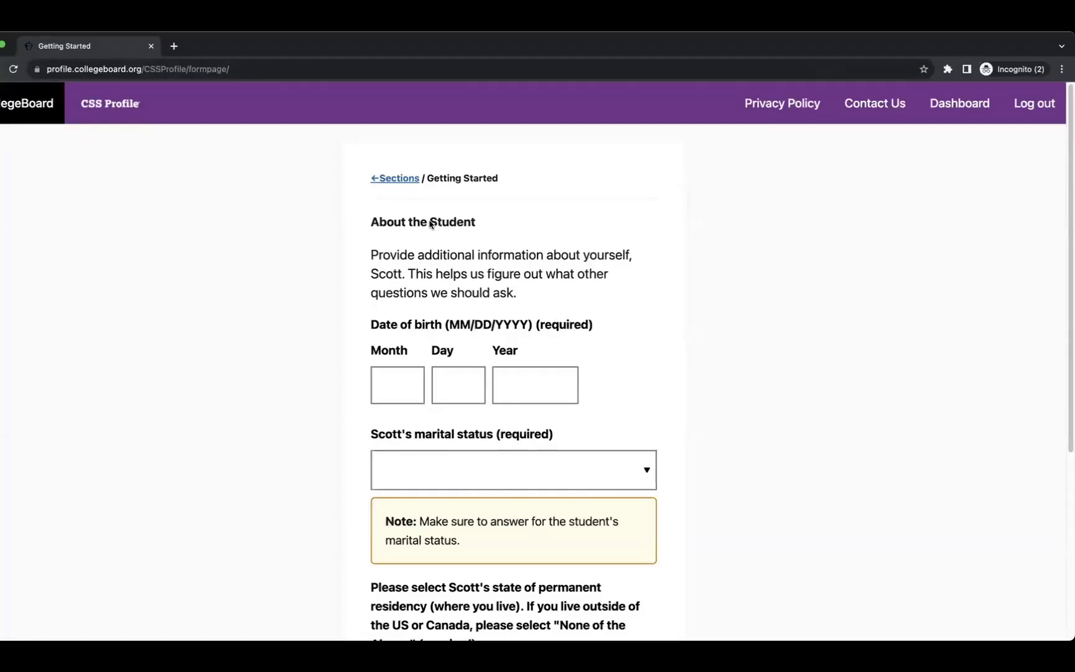
# Enter the student's date of birth: month 01, day 01, and the birth year.
pyautogui.moveTo(430, 222); pyautogui.dragTo(475, 223)
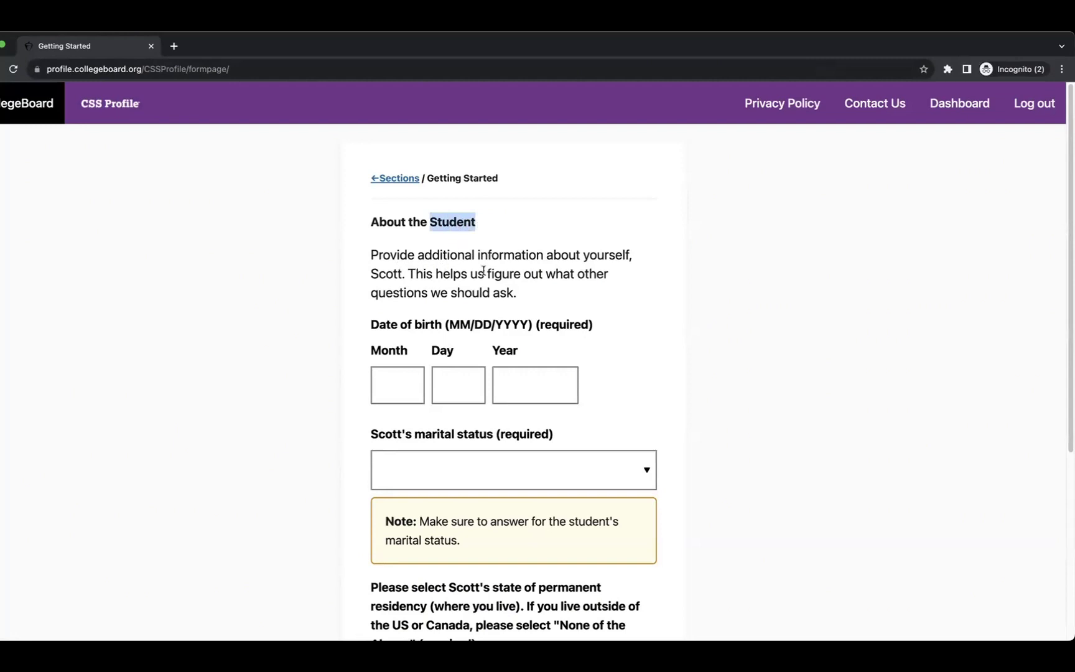
pyautogui.scroll(-3, 498, 277)
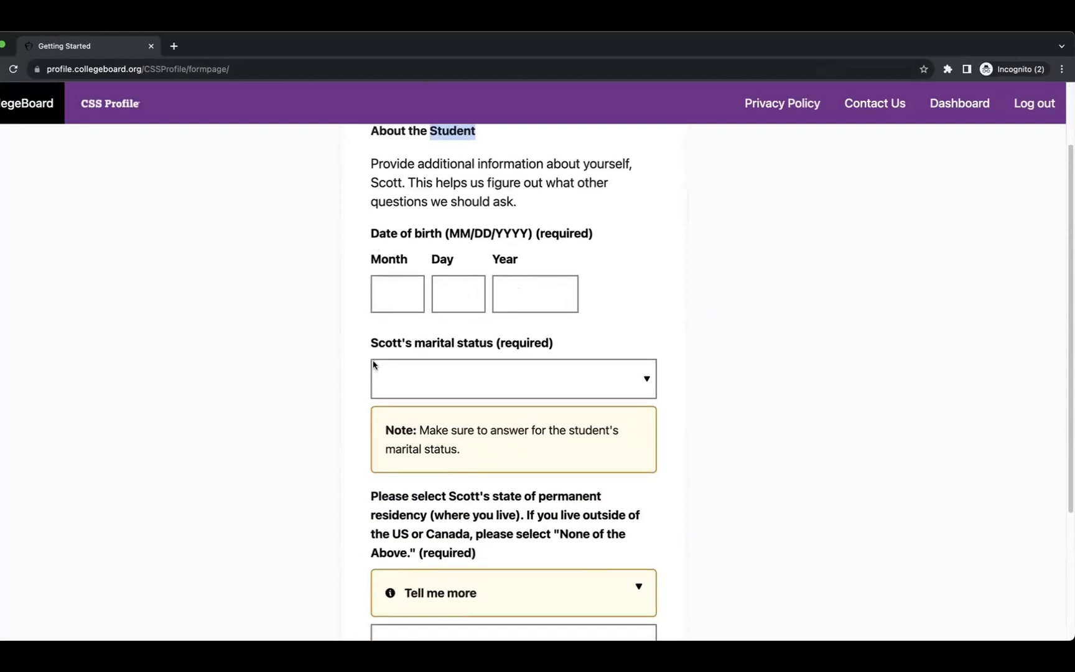
pyautogui.scroll(-5, 532, 354)
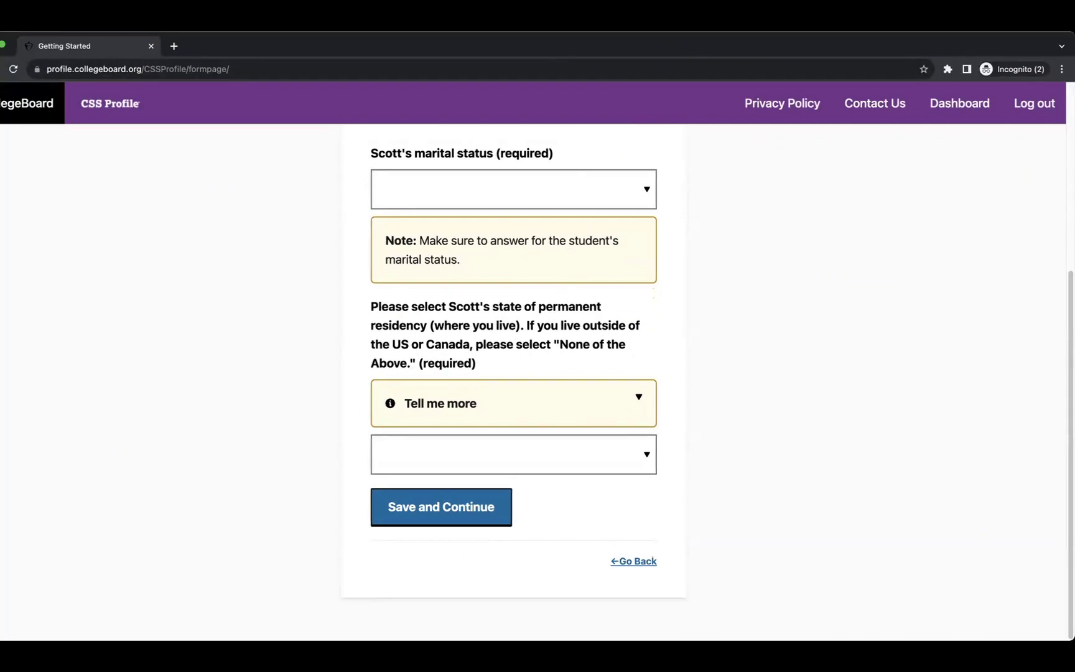
pyautogui.scroll(5, 636, 221)
pyautogui.click(401, 388)
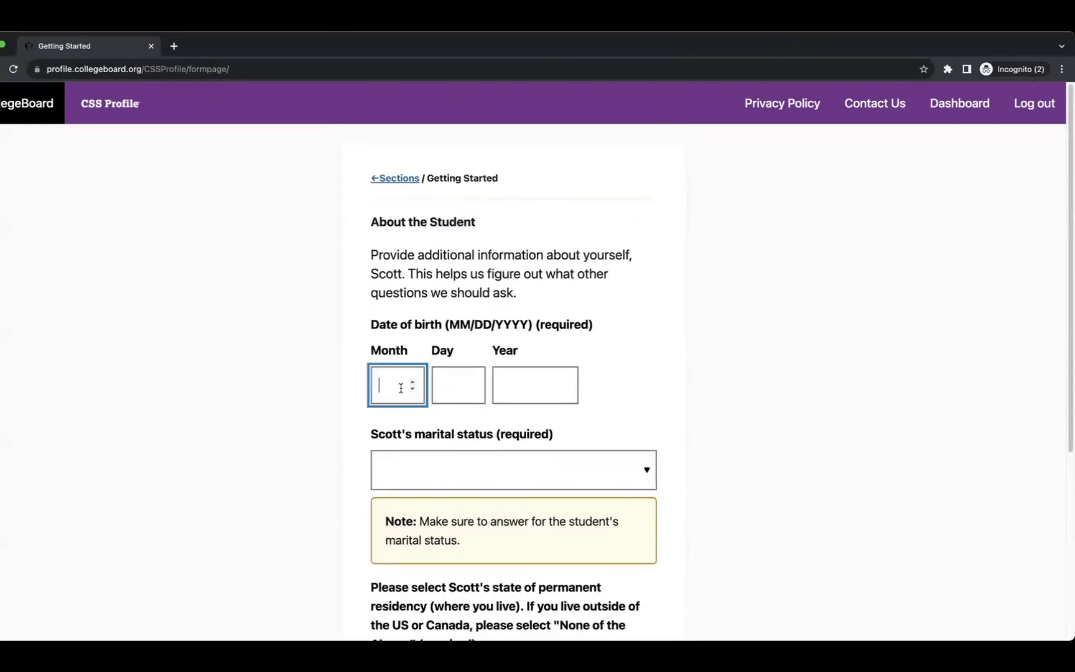
pyautogui.write('01')
pyautogui.click(449, 387)
pyautogui.write('01')
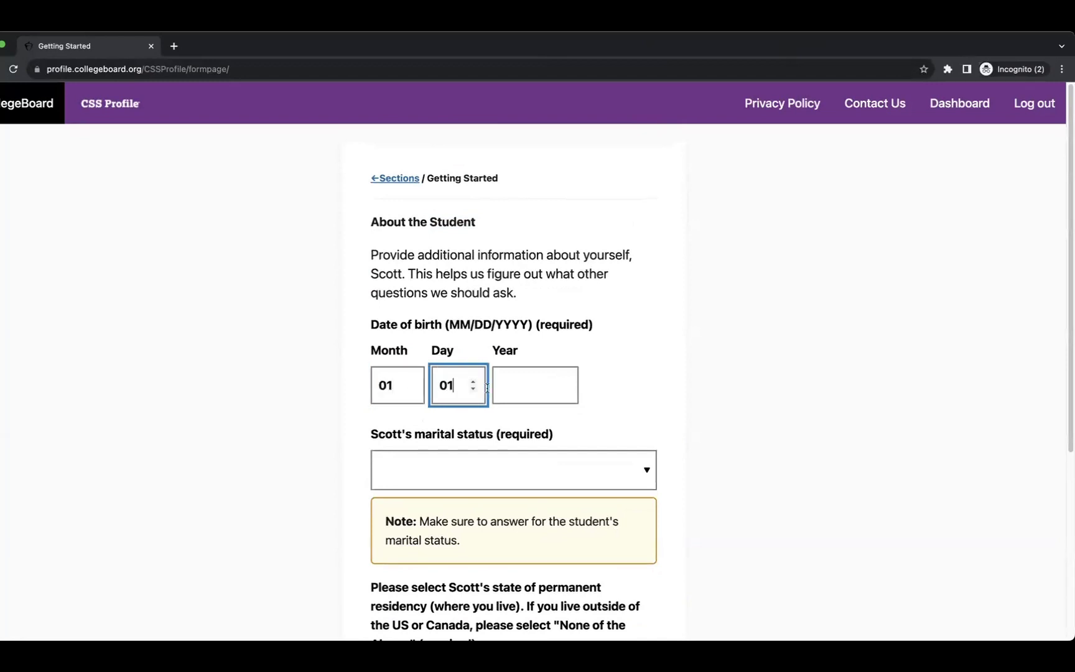
pyautogui.click(512, 388)
pyautogui.write('2005')
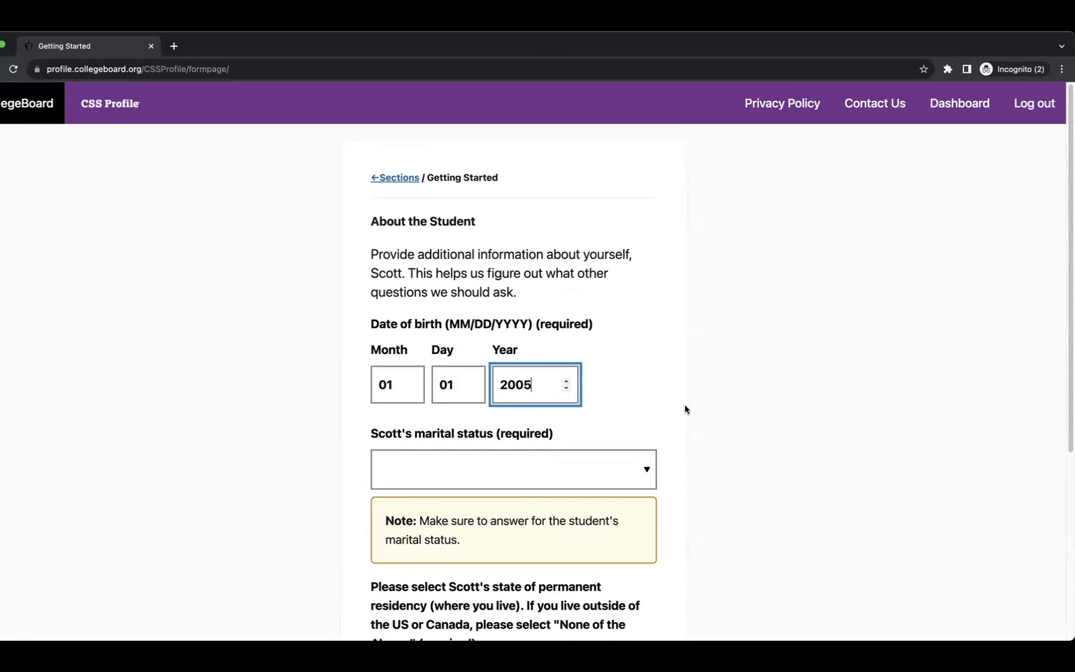
# Set marital status to Never married and read the permanent residency explanation.
pyautogui.scroll(-2, 609, 389)
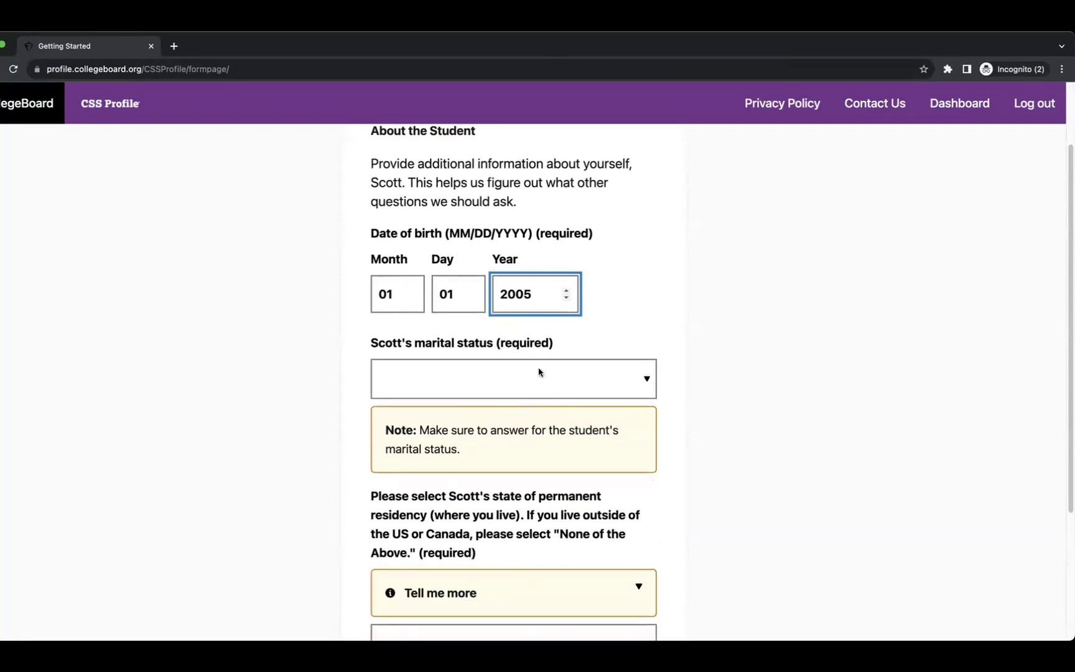
pyautogui.click(532, 375)
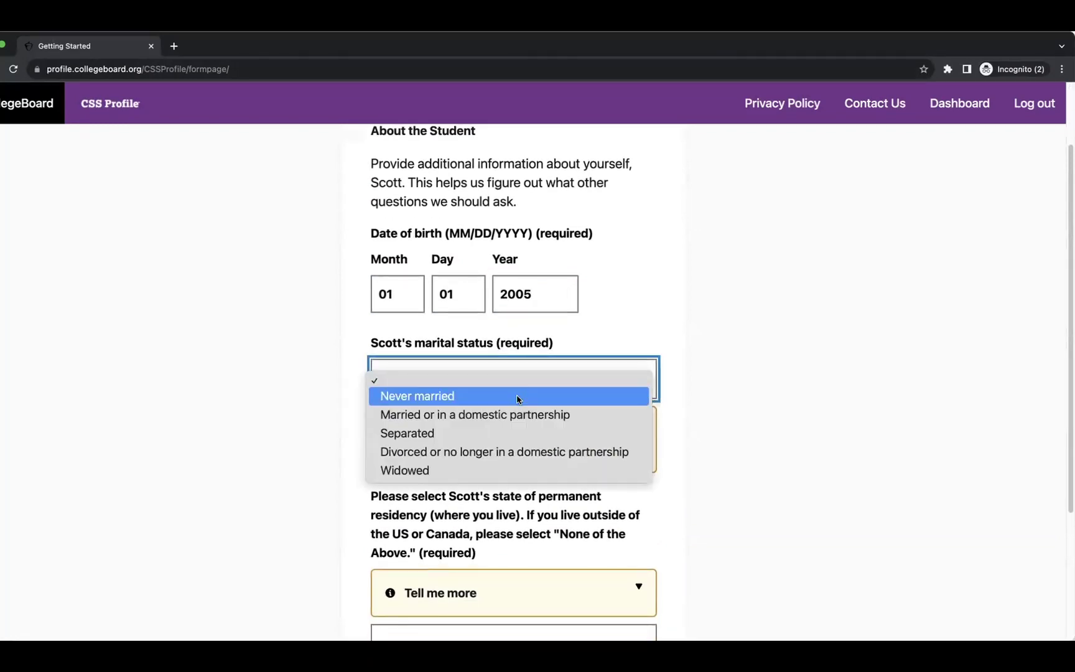
pyautogui.click(517, 399)
pyautogui.scroll(-3, 707, 401)
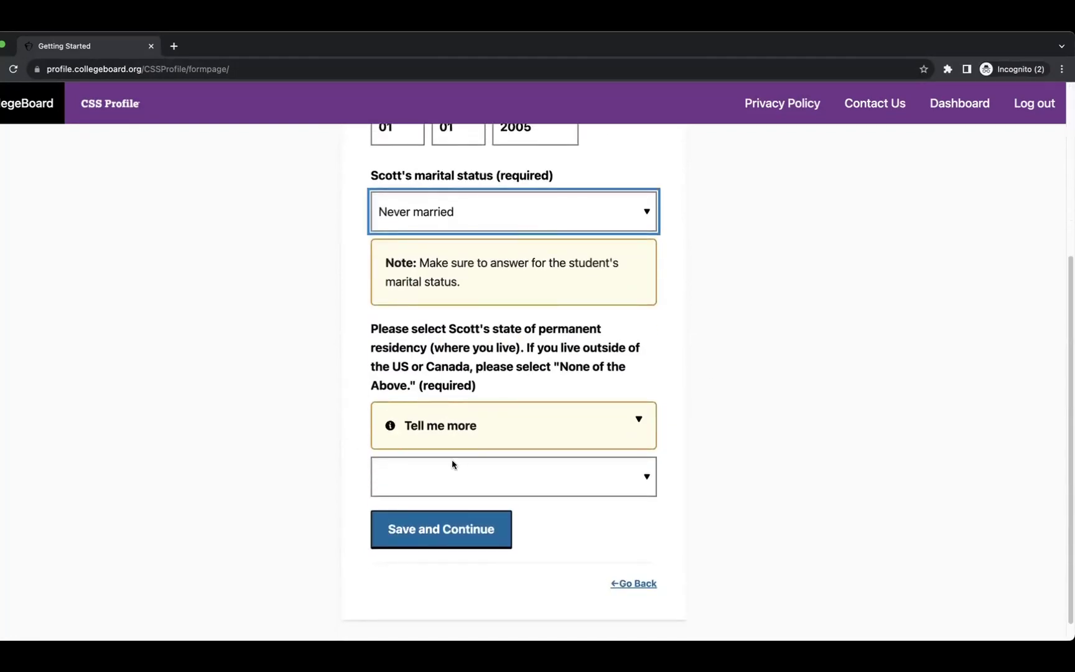
pyautogui.click(453, 429)
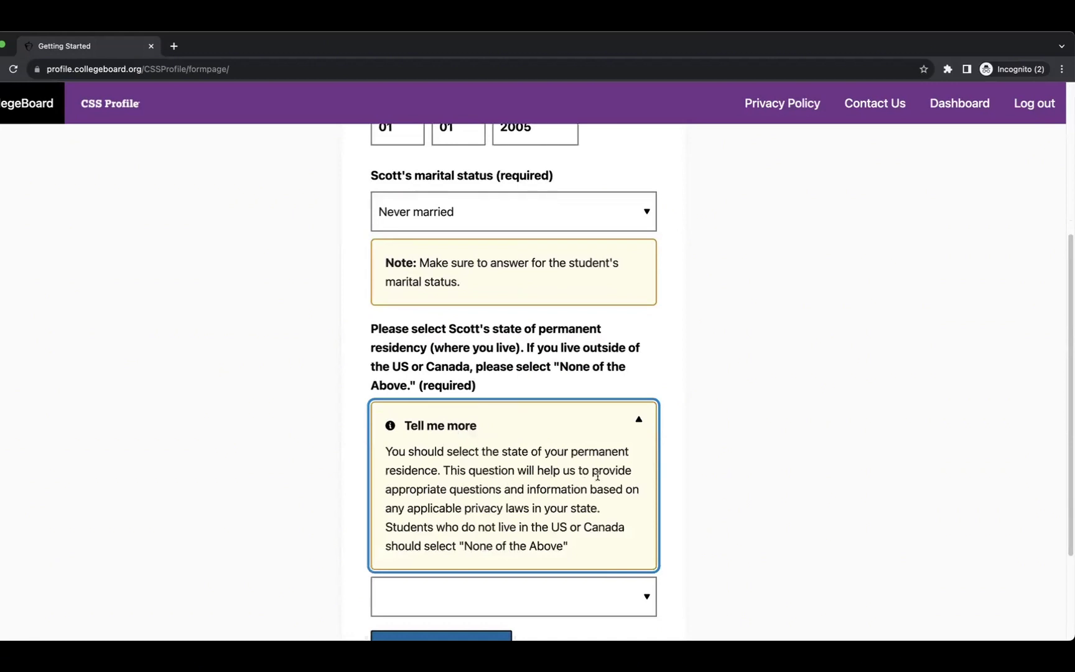
pyautogui.scroll(-2, 597, 475)
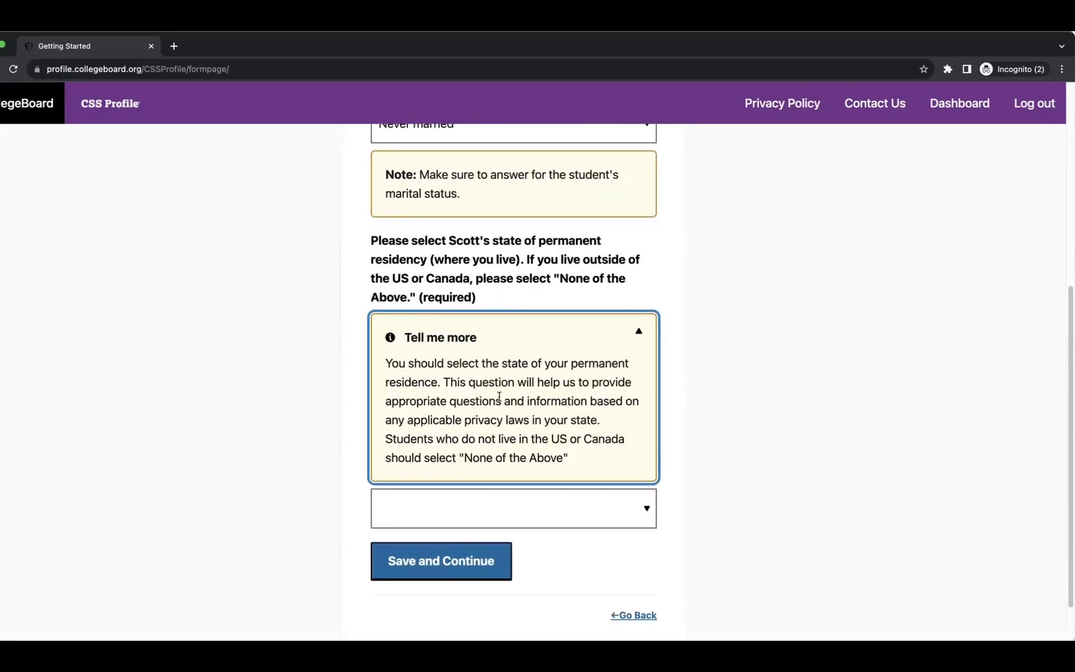
pyautogui.click(786, 393)
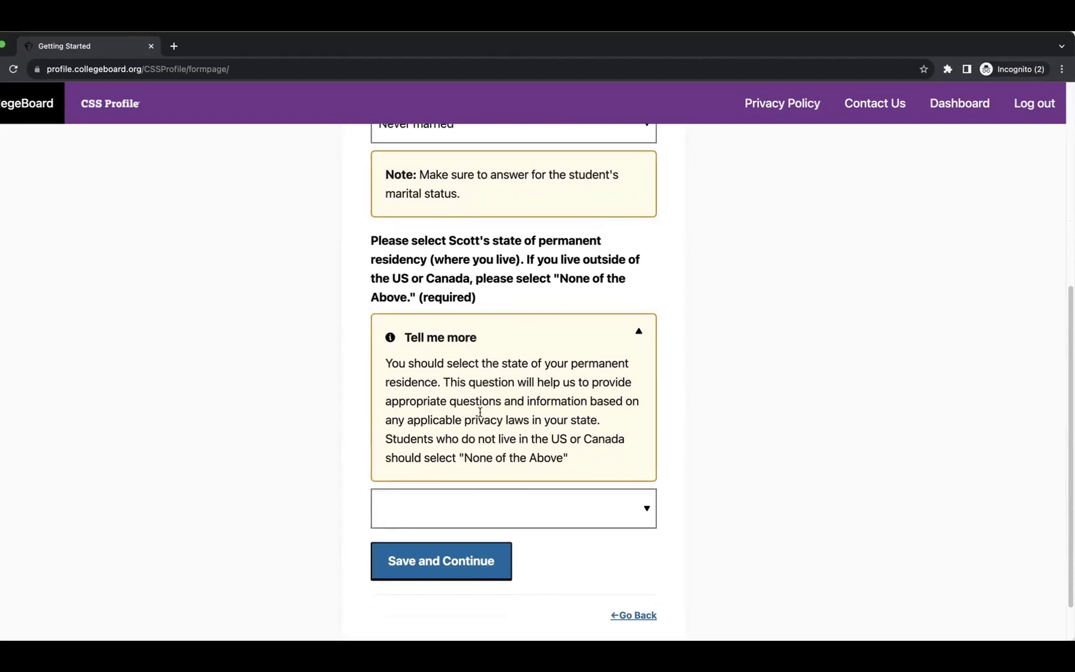
pyautogui.scroll(-2, 477, 408)
# Choose 'None of the above' for state of residency, save, and confirm the birth date.
pyautogui.click(529, 471)
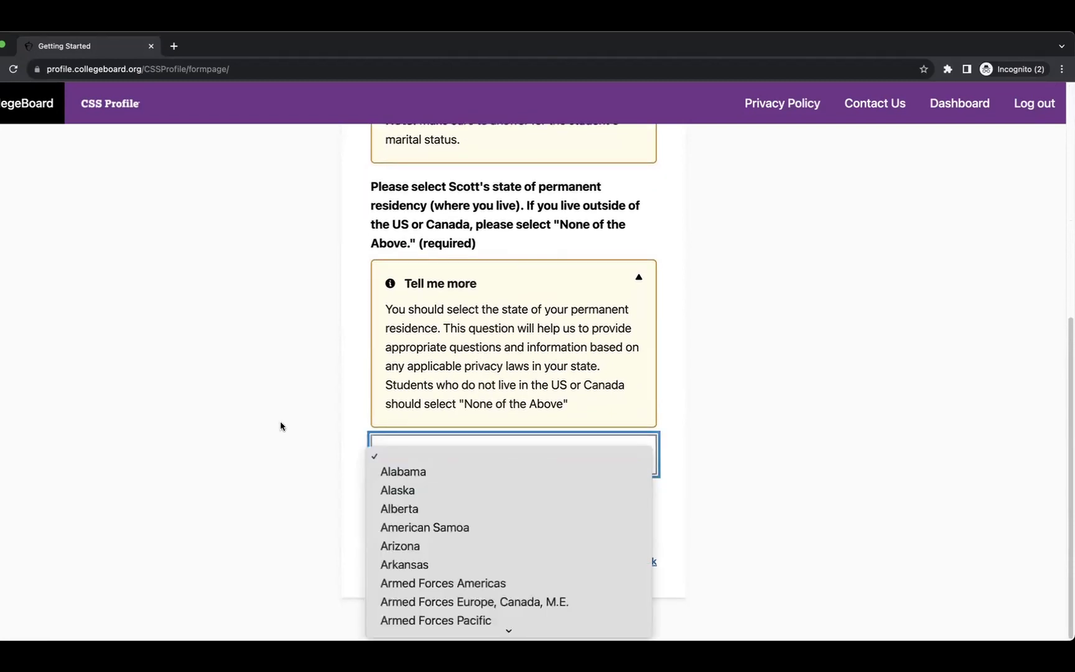
pyautogui.scroll(-10, 515, 508)
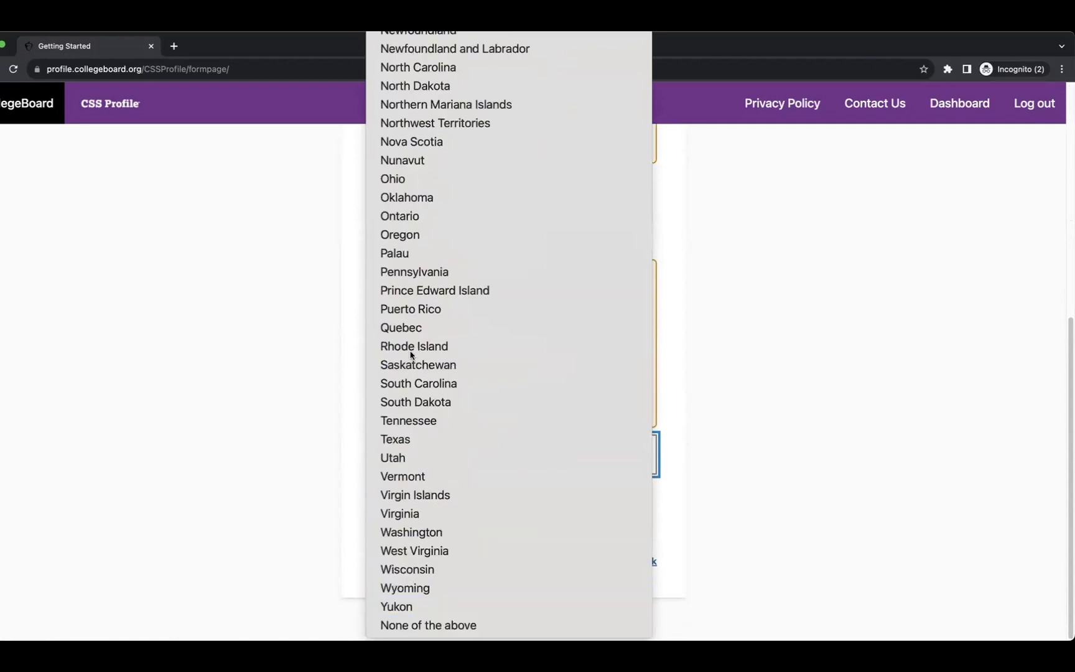
pyautogui.click(498, 625)
pyautogui.click(464, 518)
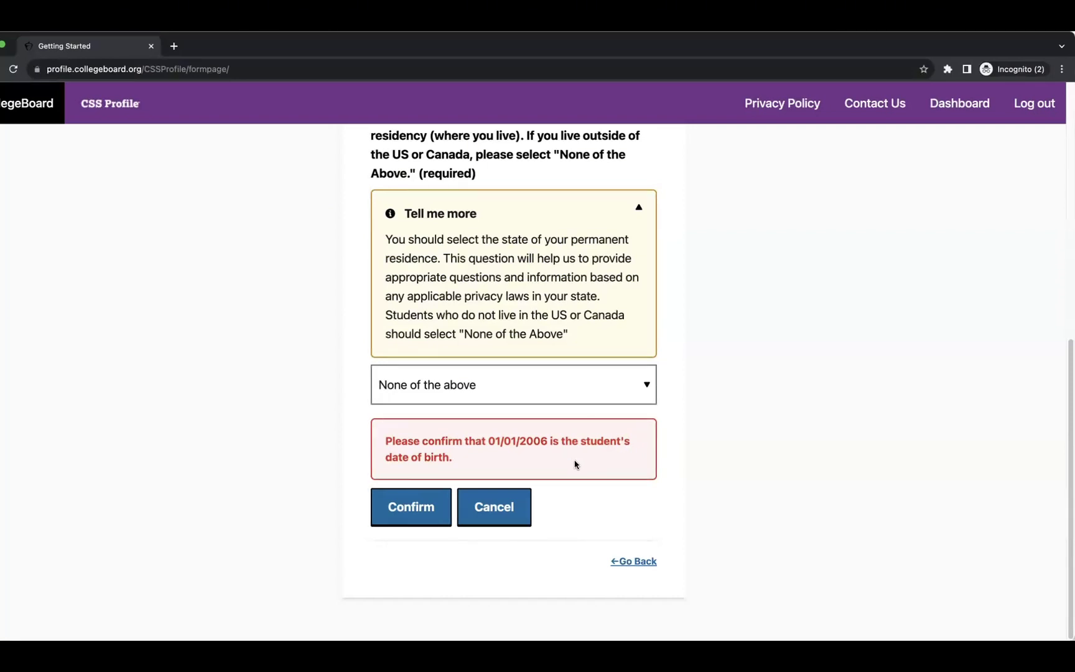
pyautogui.click(429, 506)
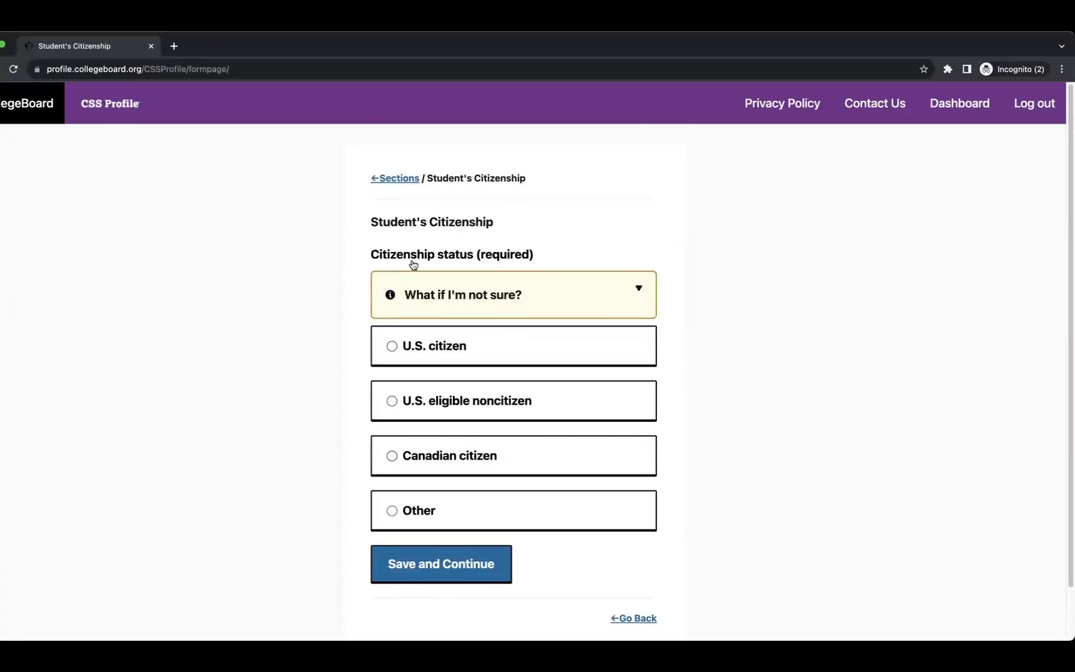
# Read the citizenship guidance, then save 'Other' as the student's citizenship status.
pyautogui.click(508, 303)
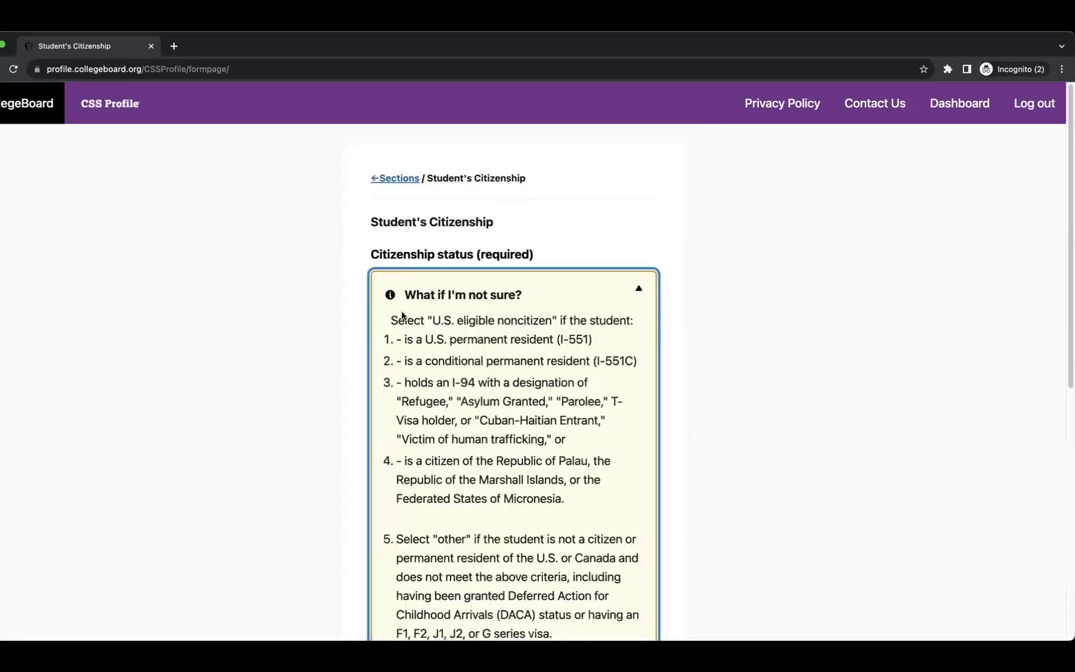
pyautogui.scroll(-3, 520, 314)
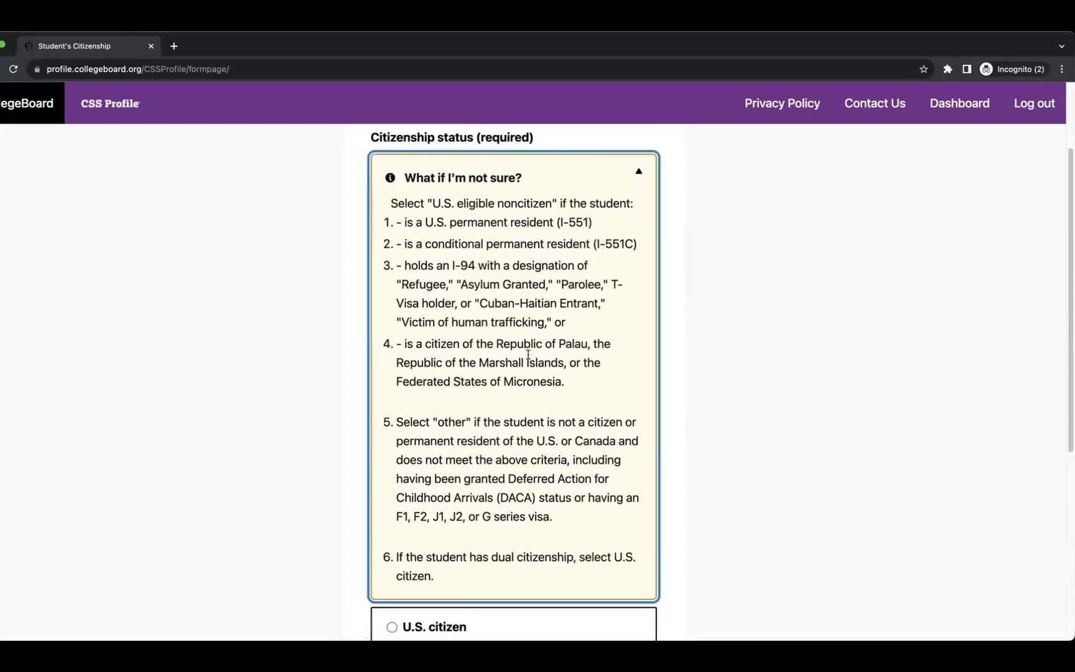
pyautogui.scroll(-1, 527, 355)
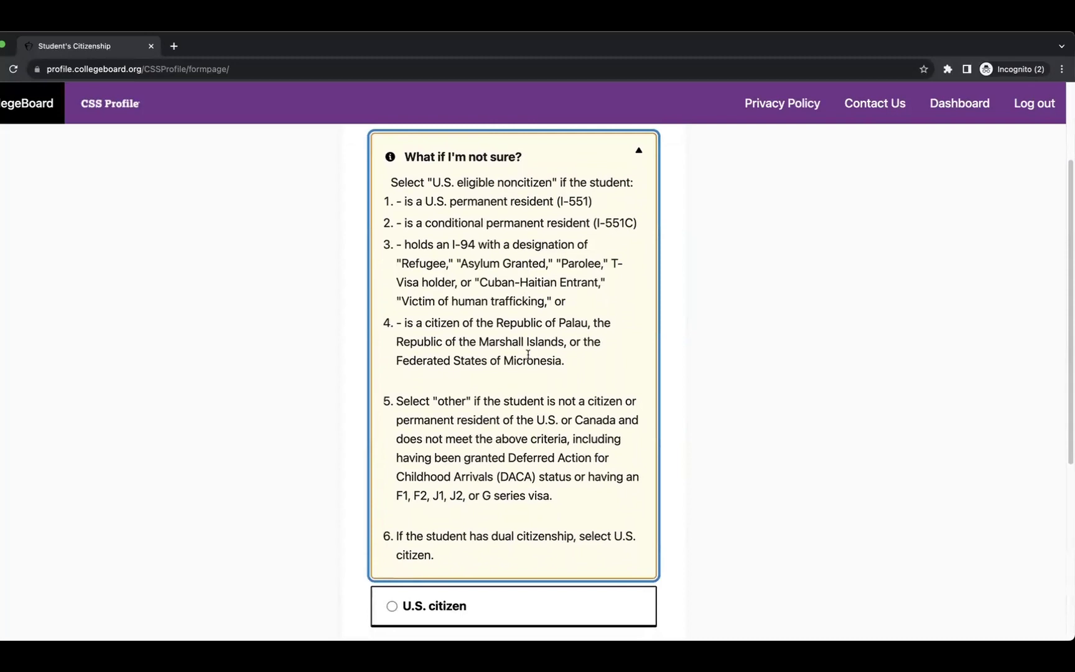
pyautogui.scroll(2, 528, 355)
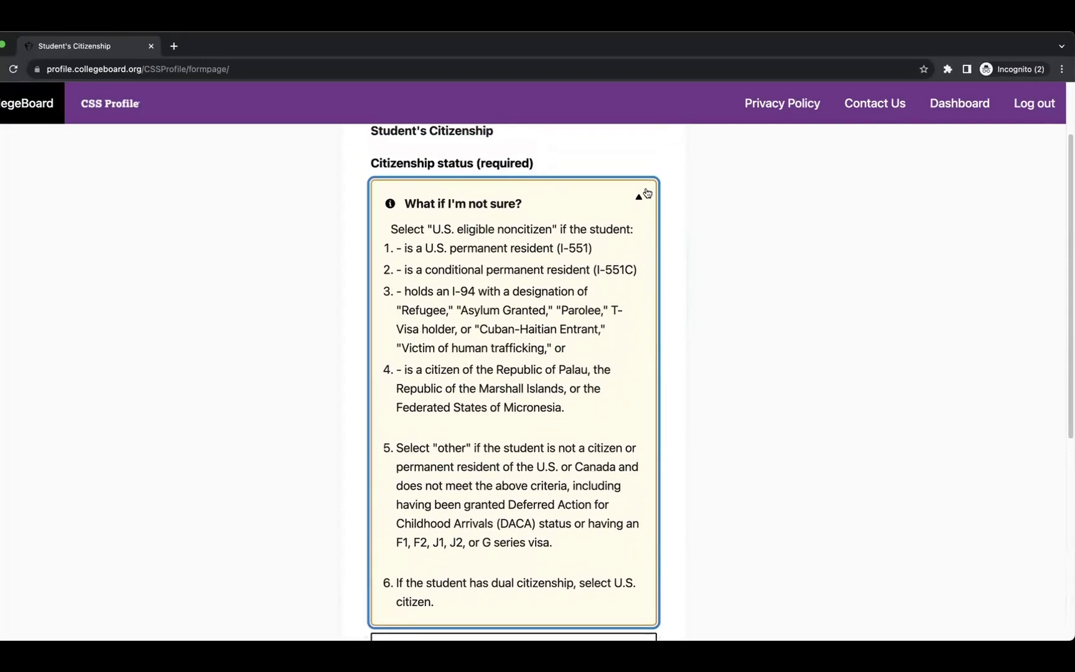
pyautogui.click(640, 193)
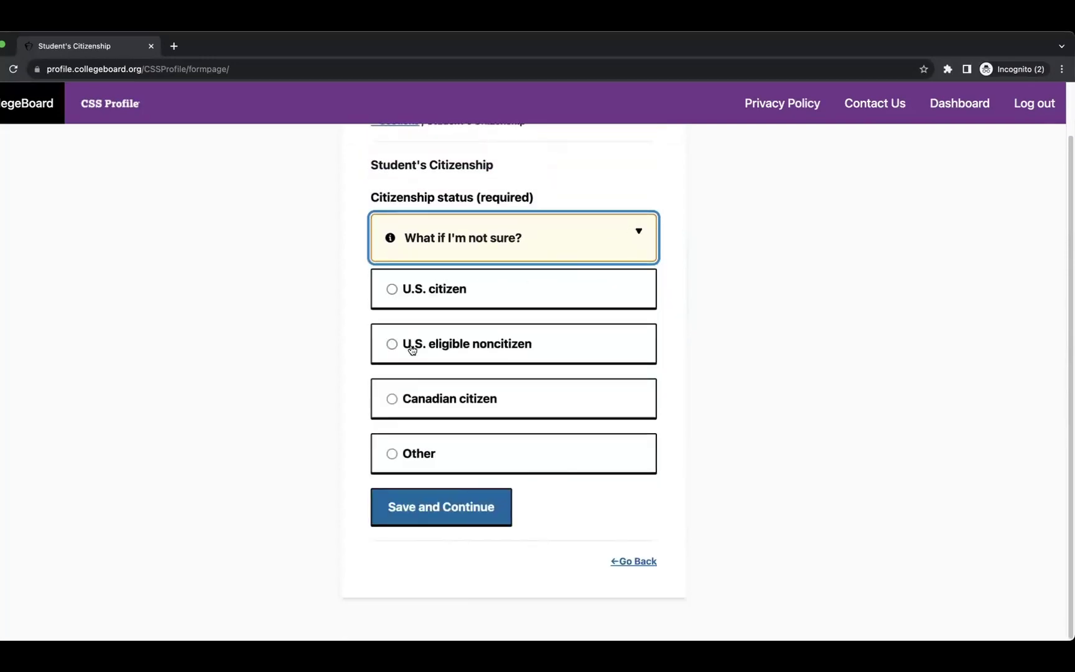
pyautogui.click(393, 455)
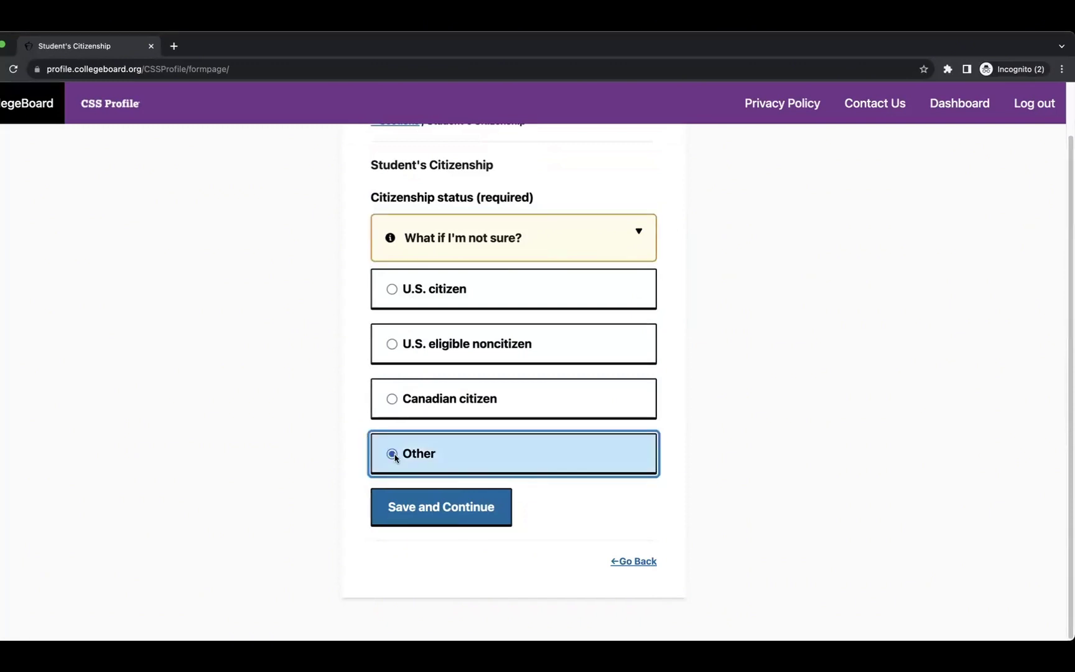
pyautogui.click(411, 522)
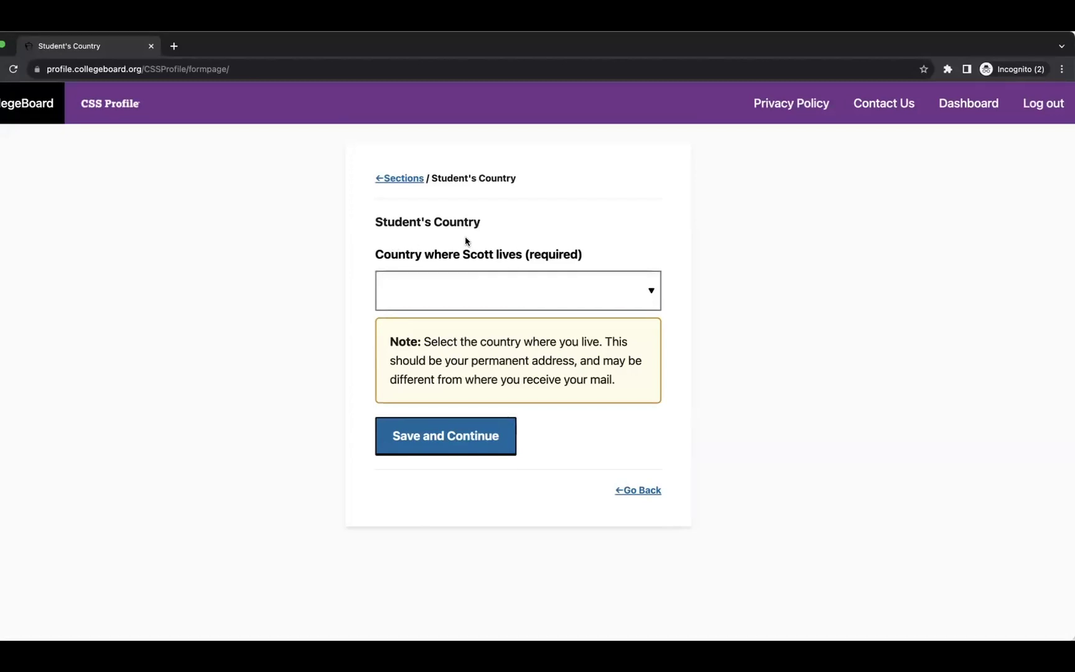
# Save Turkey as the student's country of residence.
pyautogui.click(528, 292)
pyautogui.write('tu')
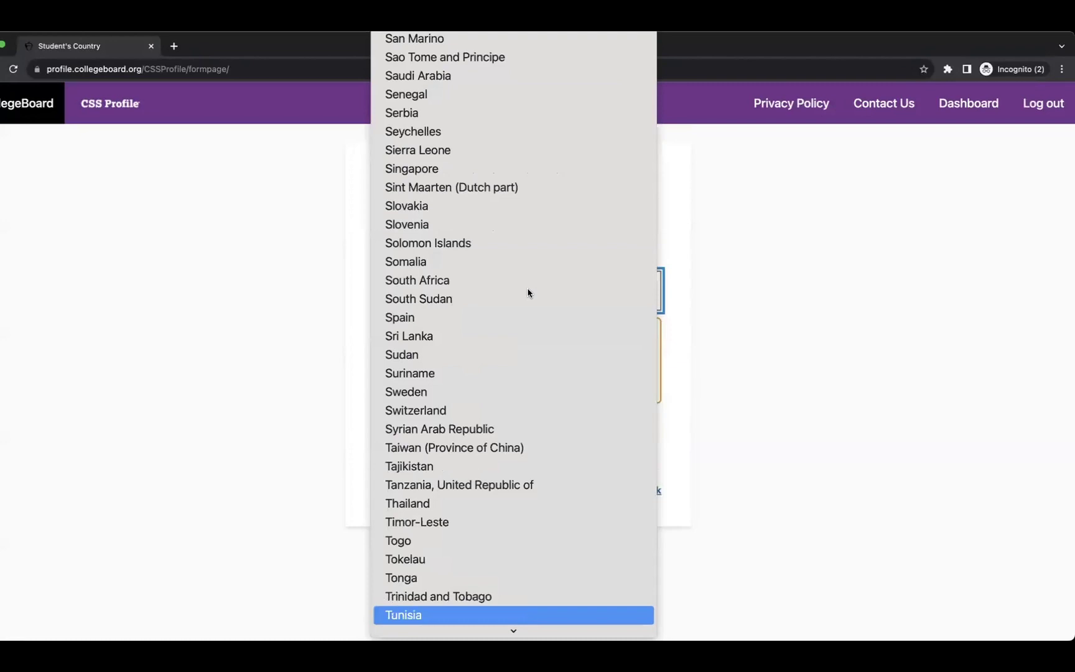
pyautogui.scroll(5, 528, 293)
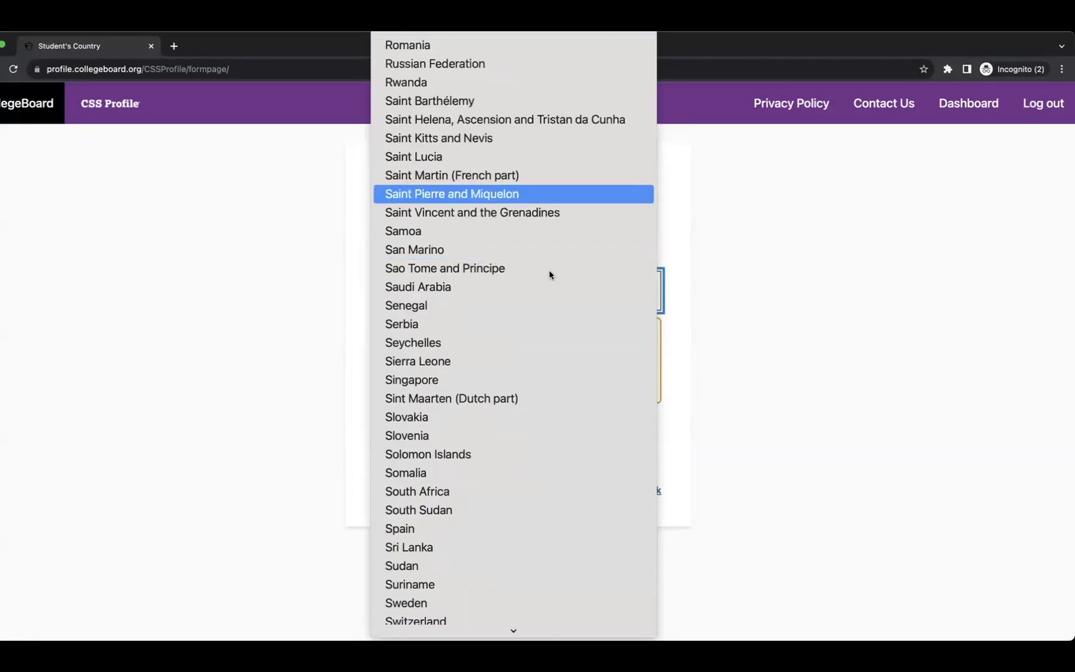
pyautogui.scroll(-5, 648, 448)
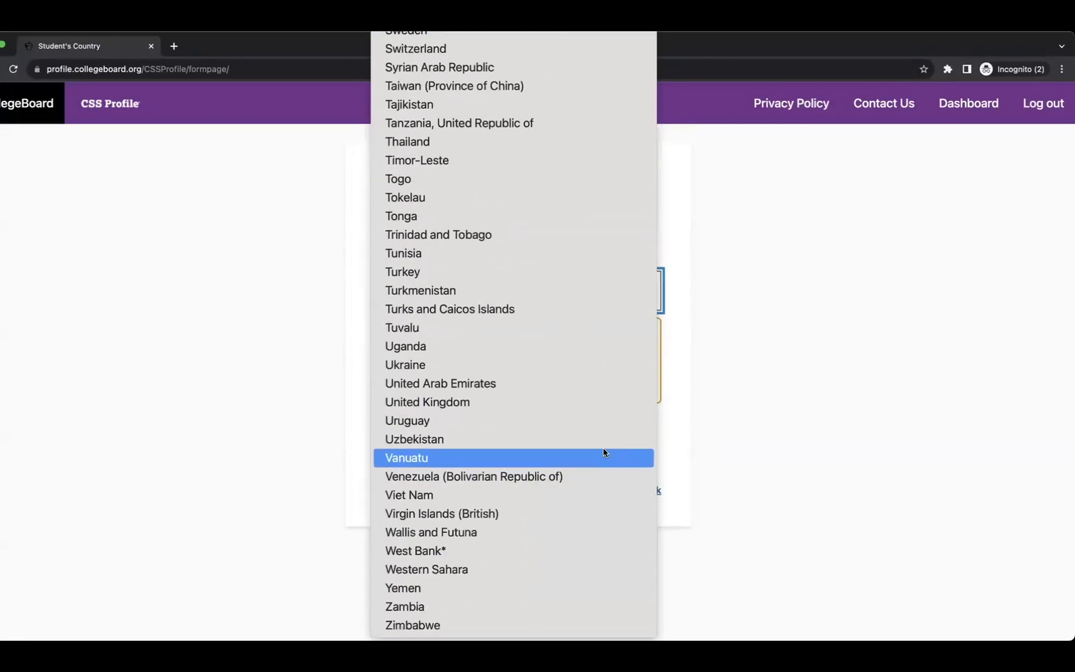
pyautogui.click(502, 272)
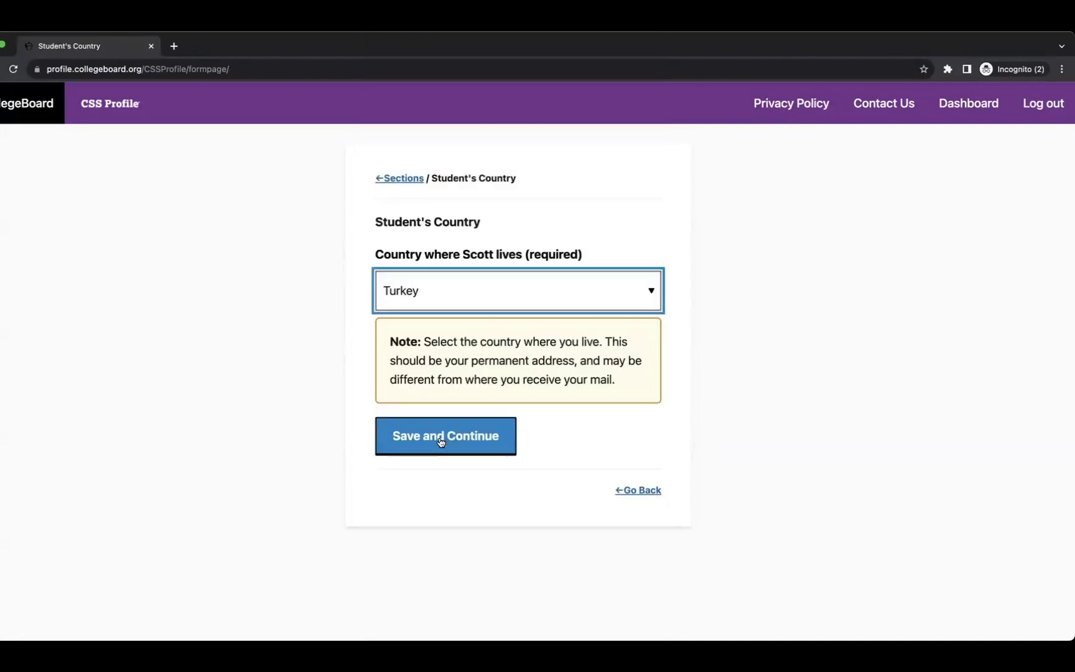
pyautogui.click(441, 440)
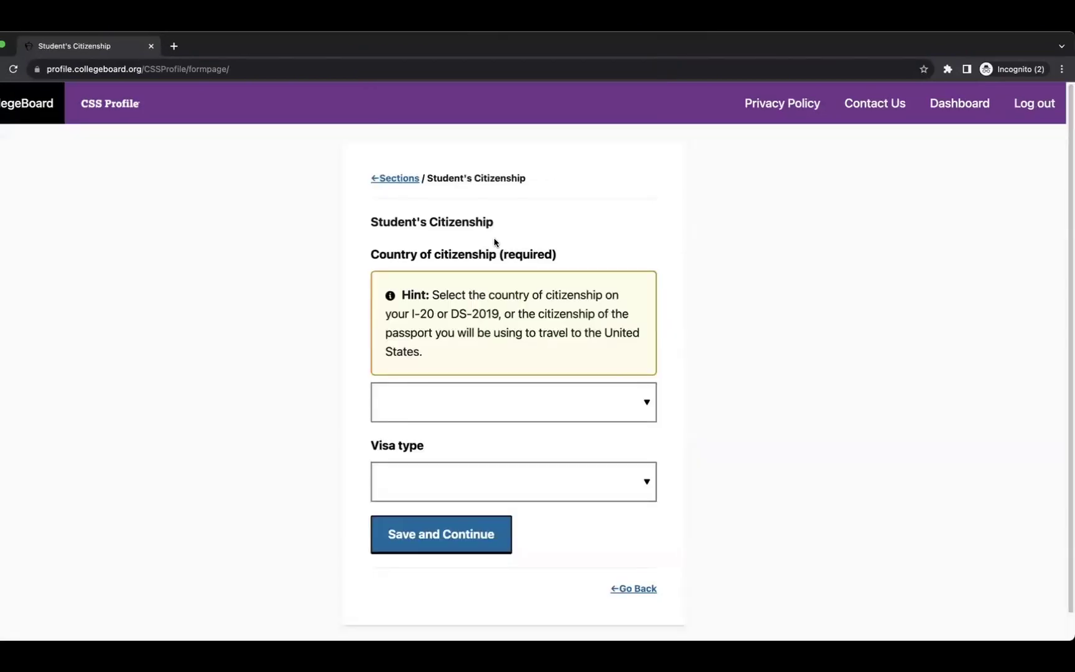
# Save Turkey as the country of citizenship with visa type Other.
pyautogui.click(501, 406)
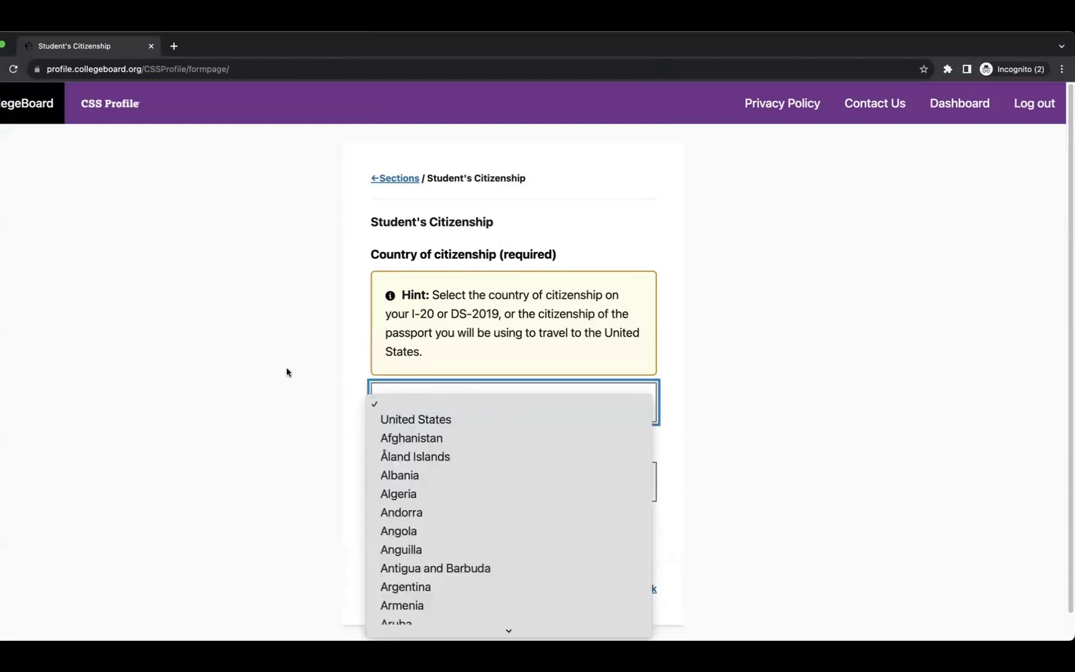
pyautogui.scroll(-20, 607, 479)
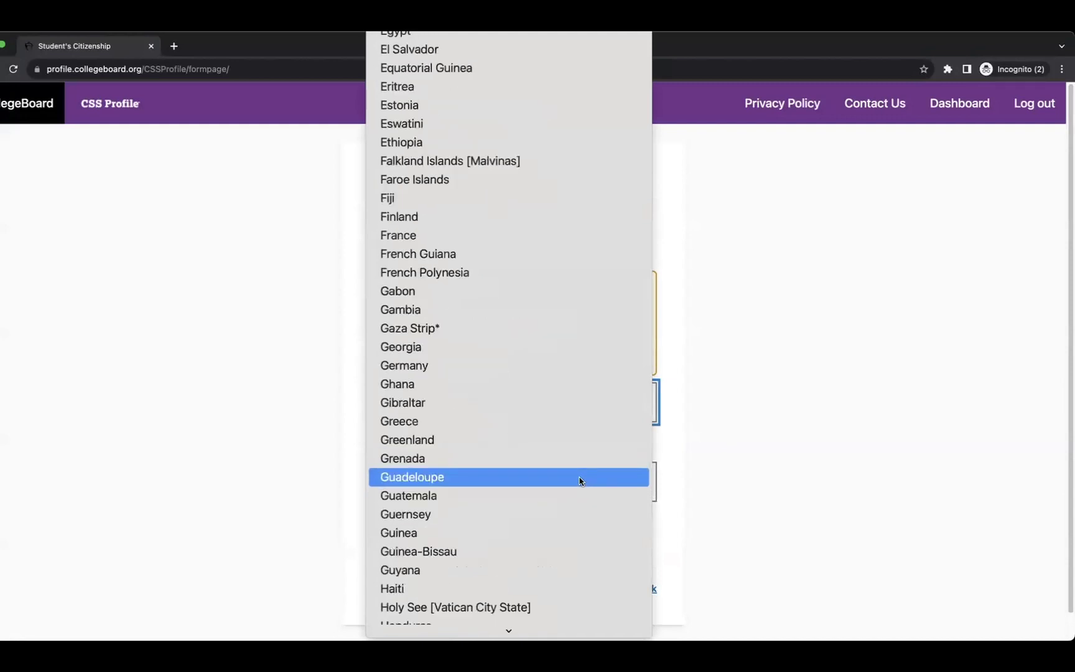
pyautogui.scroll(-20, 514, 483)
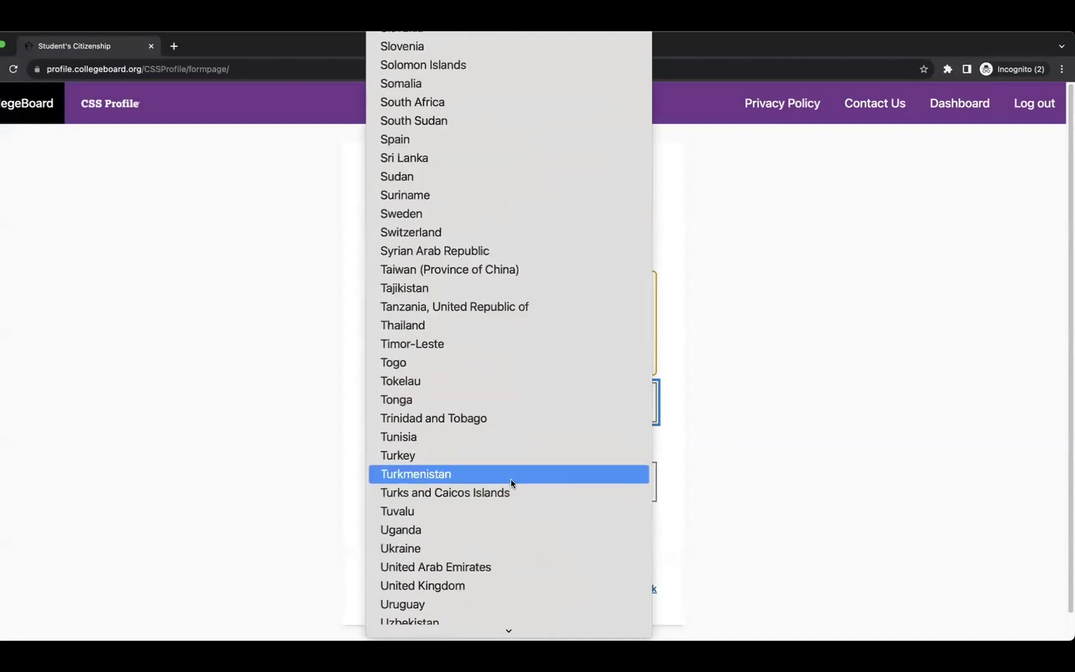
pyautogui.click(467, 456)
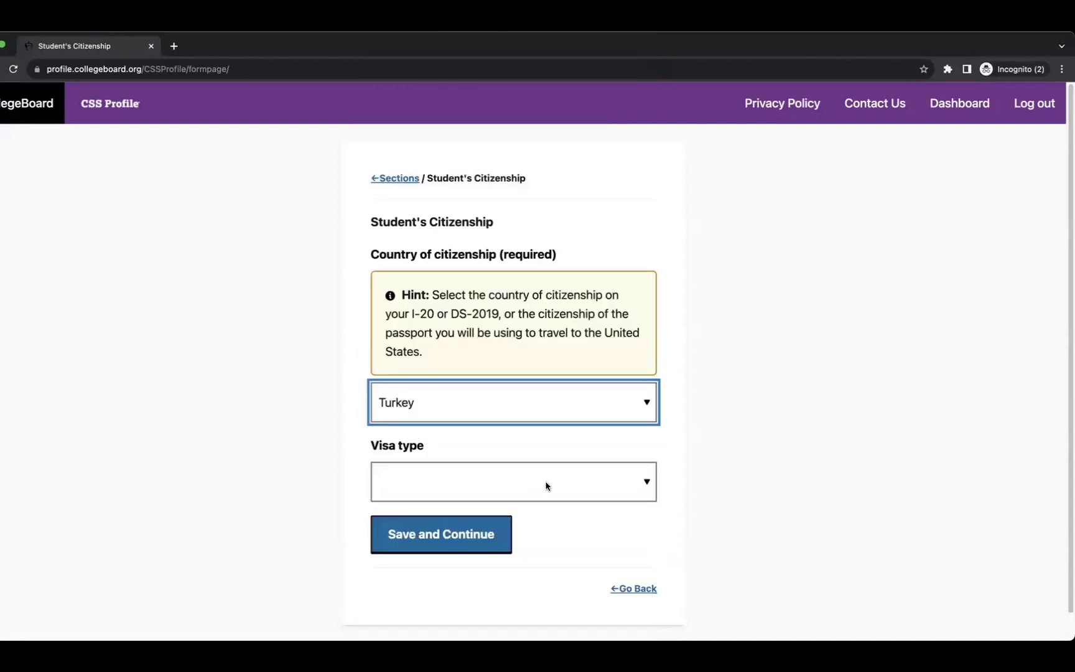
pyautogui.click(547, 485)
pyautogui.scroll(-2, 547, 549)
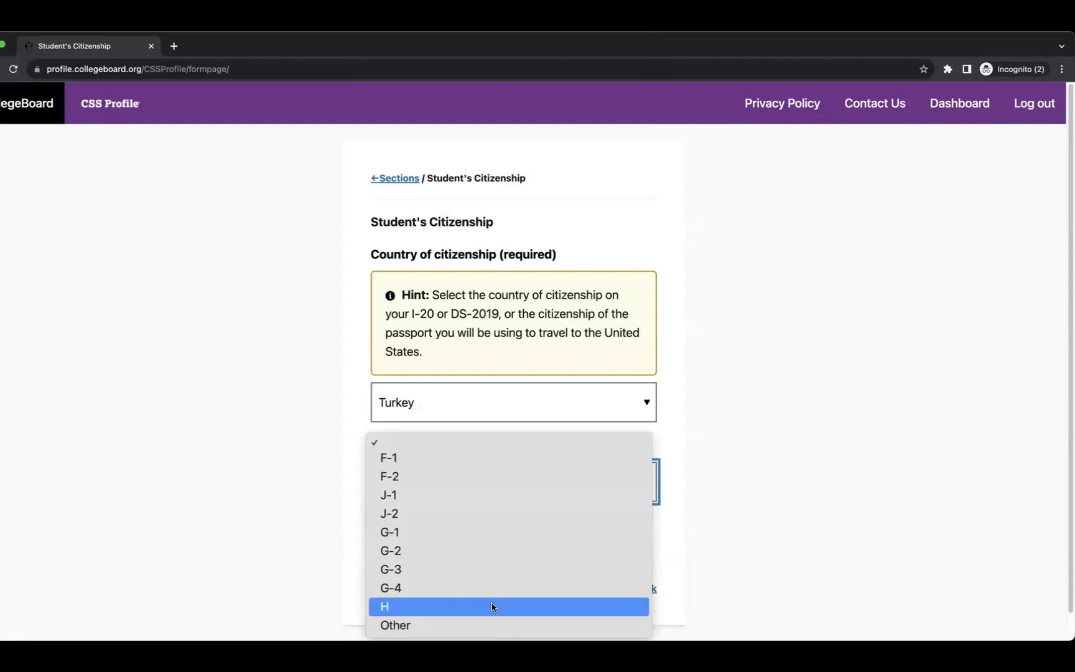
pyautogui.click(493, 625)
pyautogui.click(451, 548)
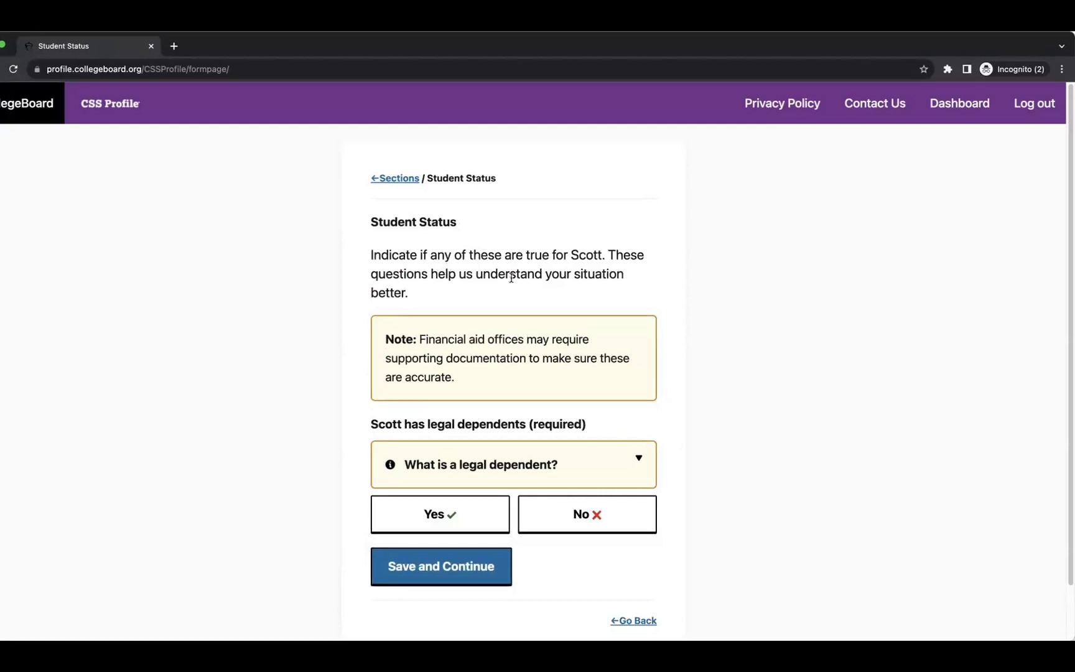
# Review the legal-dependent definition and save Yes for the student having legal dependents.
pyautogui.scroll(-2, 555, 278)
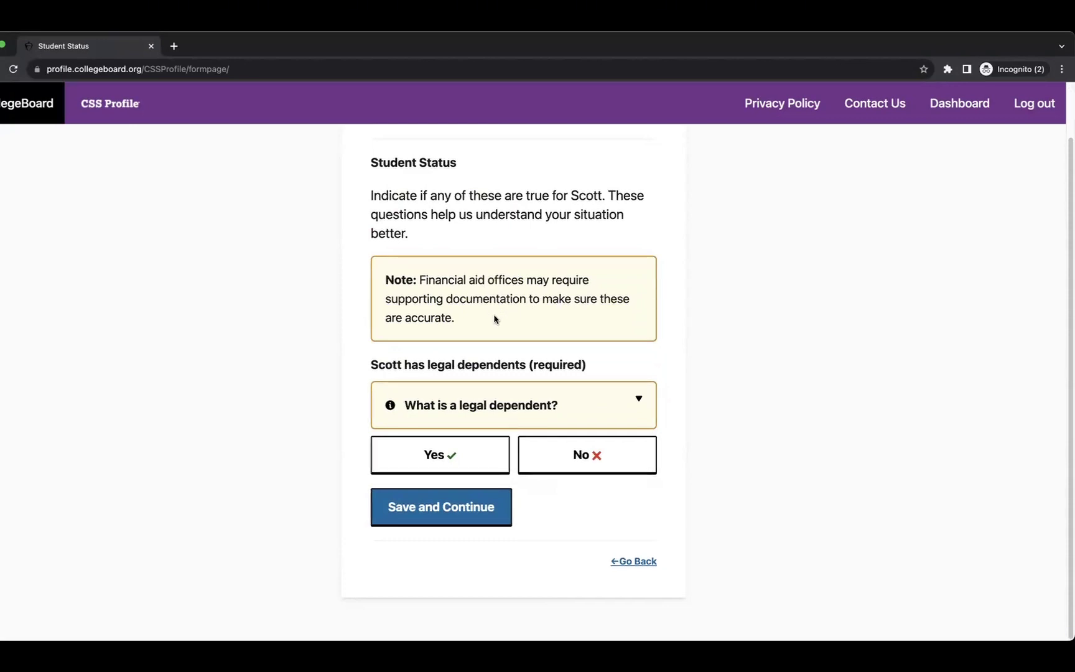
pyautogui.moveTo(383, 300); pyautogui.dragTo(523, 301)
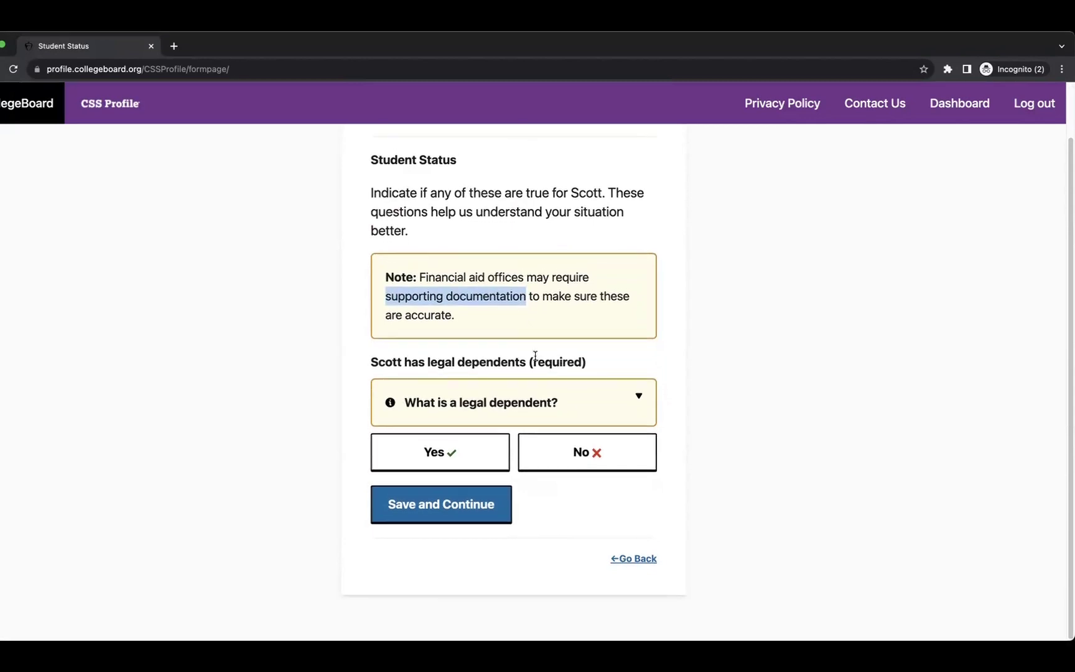
pyautogui.click(557, 396)
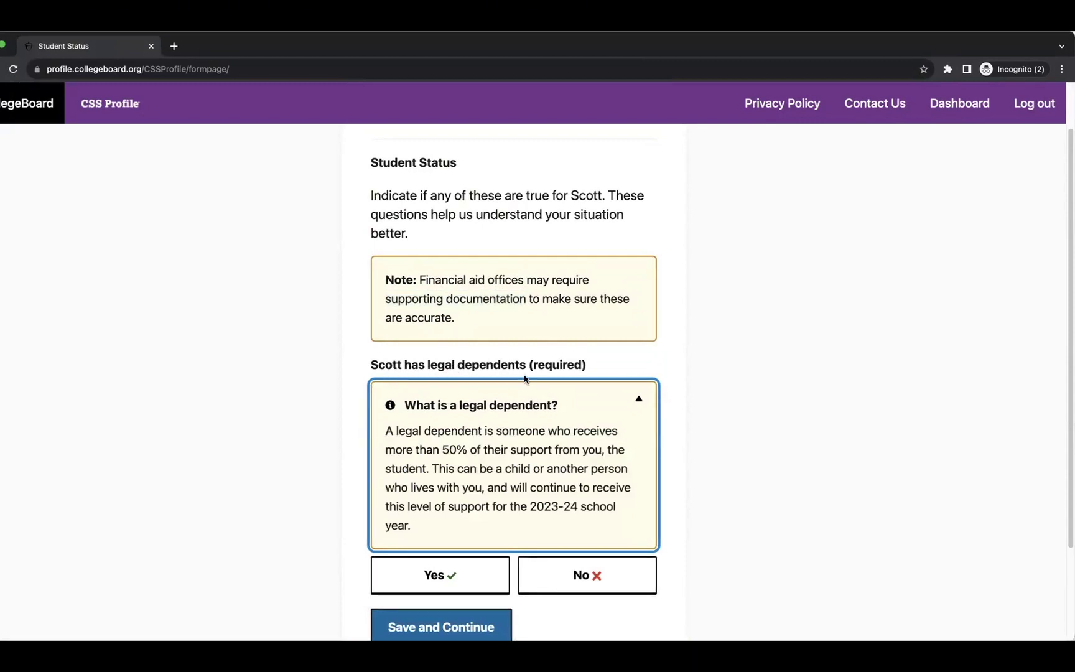
pyautogui.moveTo(401, 439); pyautogui.dragTo(431, 473)
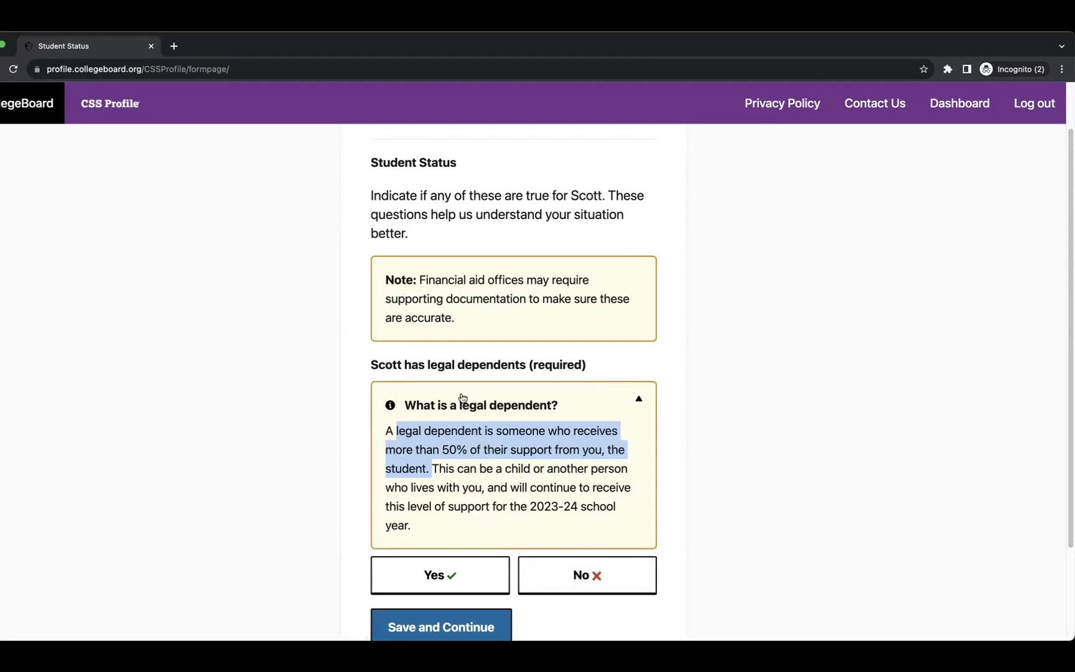
pyautogui.click(637, 402)
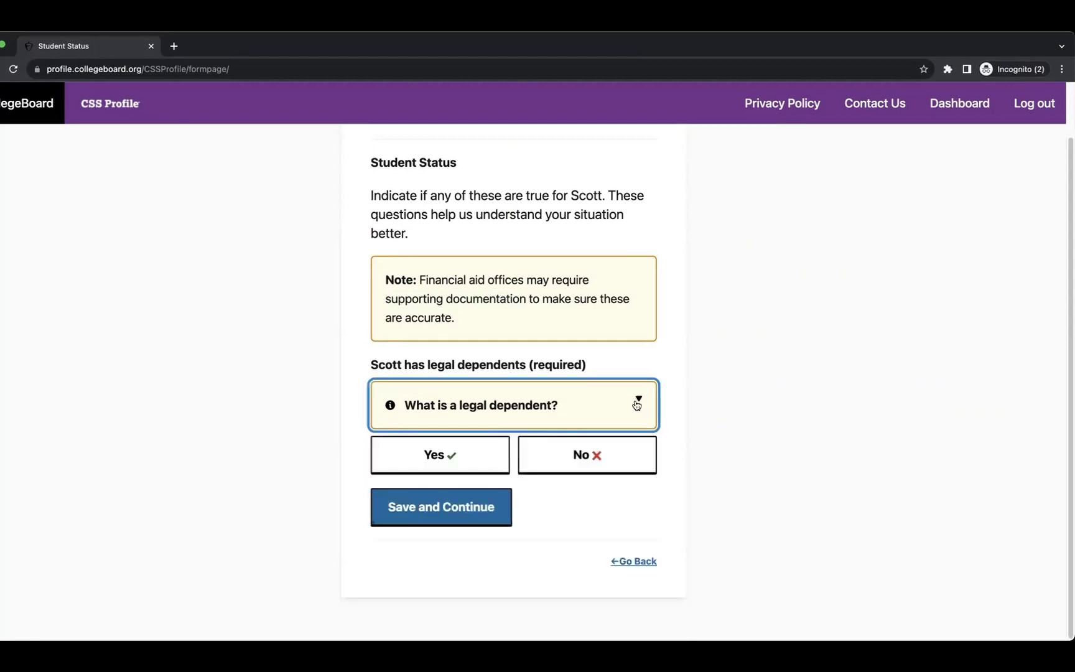
pyautogui.click(451, 468)
pyautogui.click(426, 513)
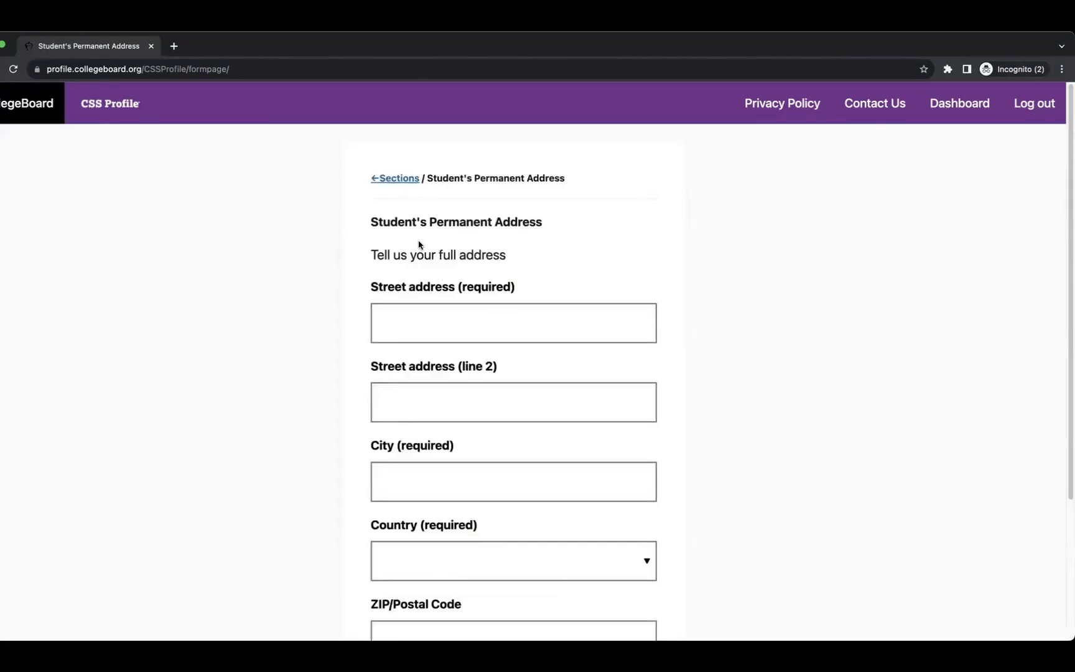
# Set the permanent address country to Turkey and the city to Istanbul.
pyautogui.moveTo(371, 222); pyautogui.dragTo(573, 230)
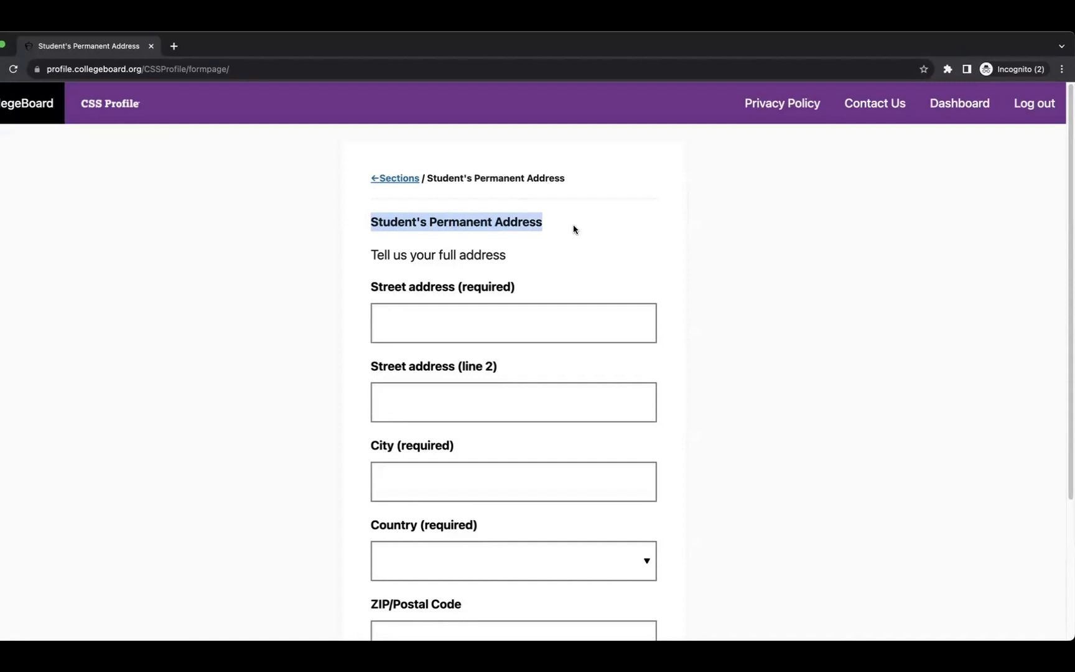
pyautogui.scroll(-2, 572, 275)
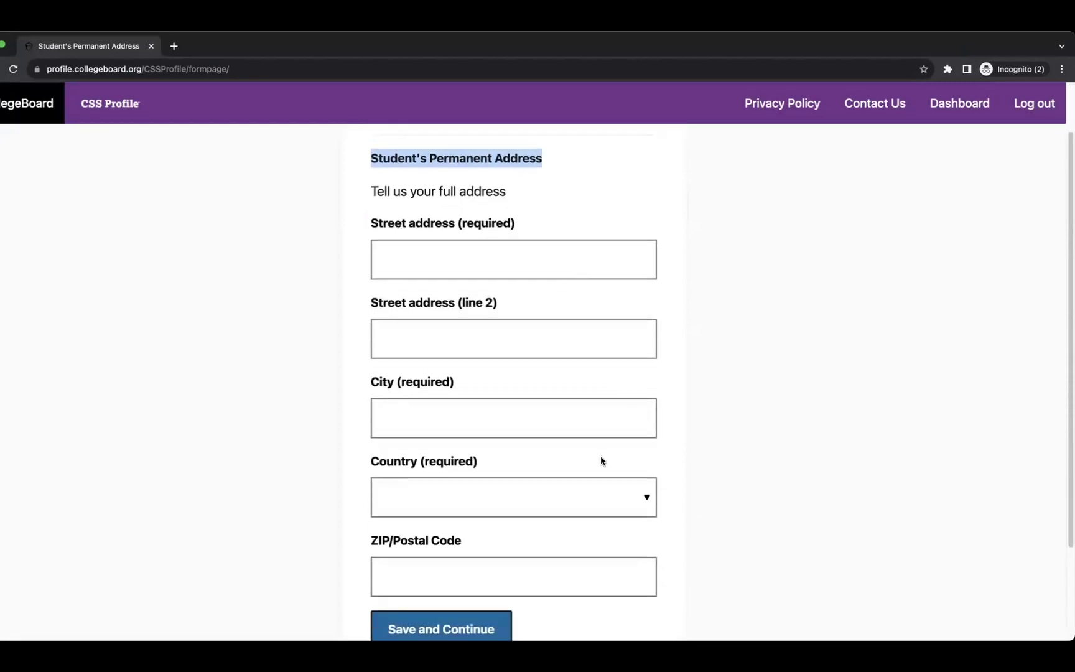
pyautogui.click(592, 499)
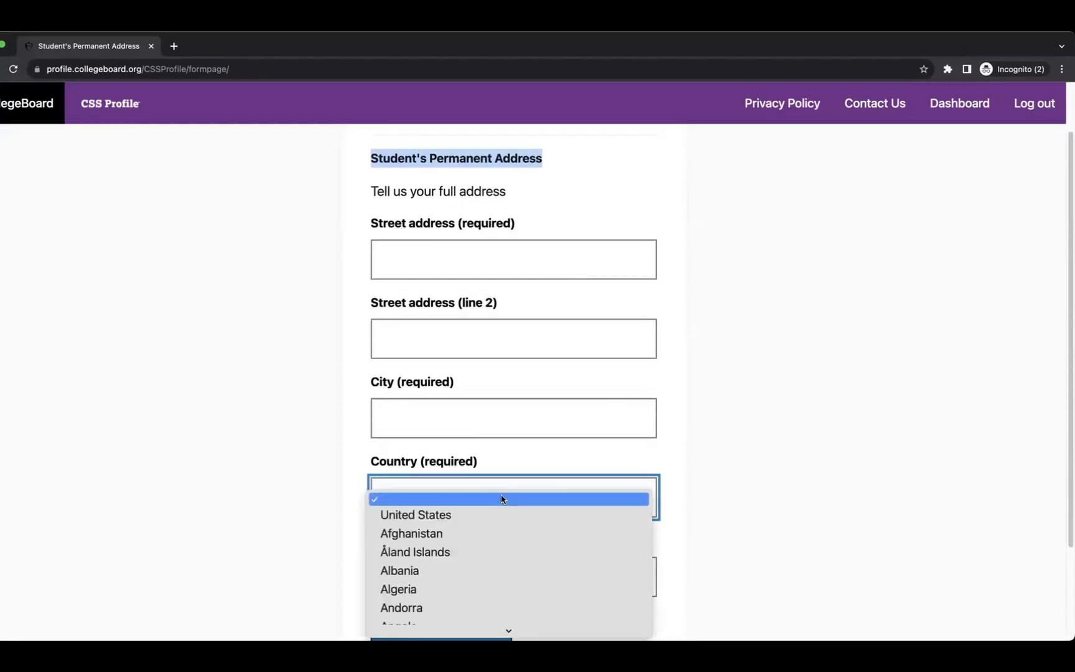
pyautogui.scroll(-20, 518, 537)
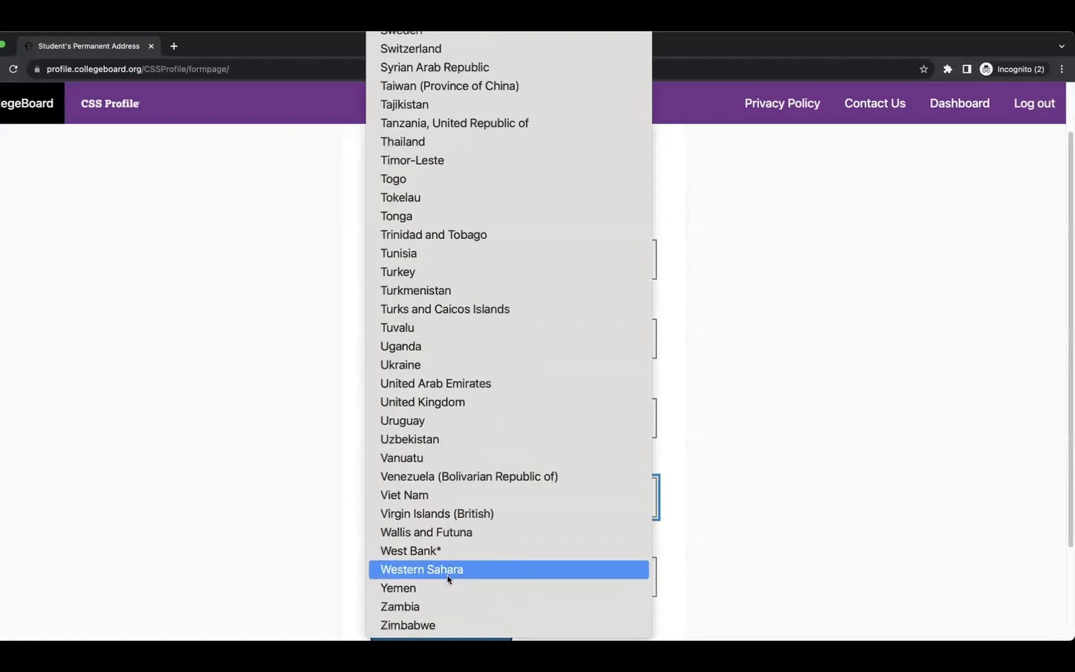
pyautogui.click(470, 272)
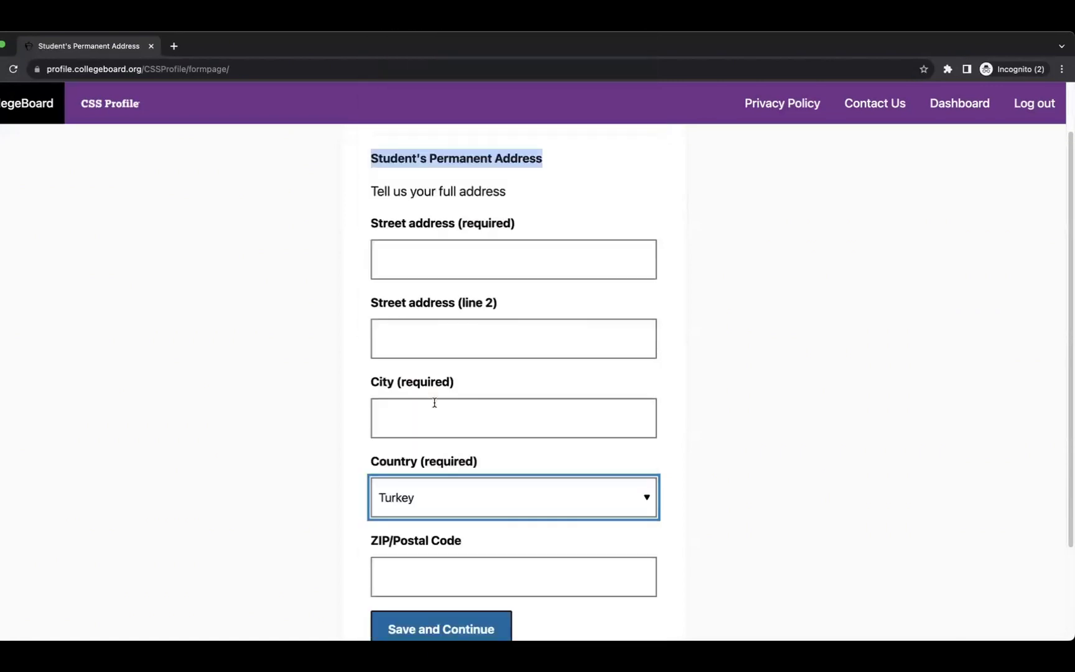
pyautogui.click(428, 406)
pyautogui.write('Istanbul')
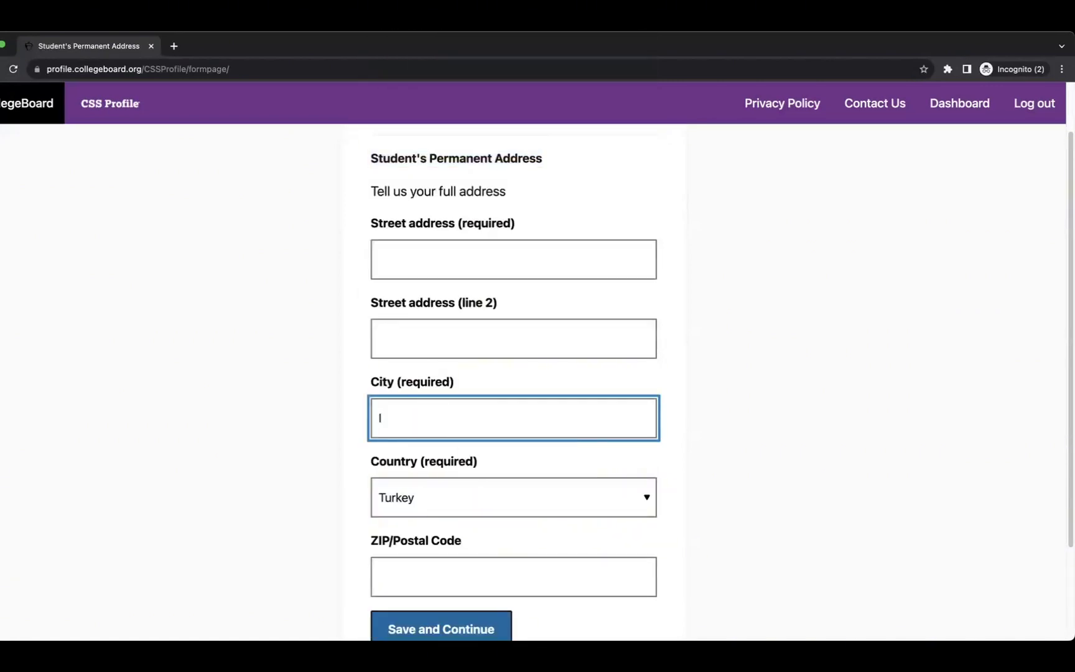
pyautogui.click(845, 426)
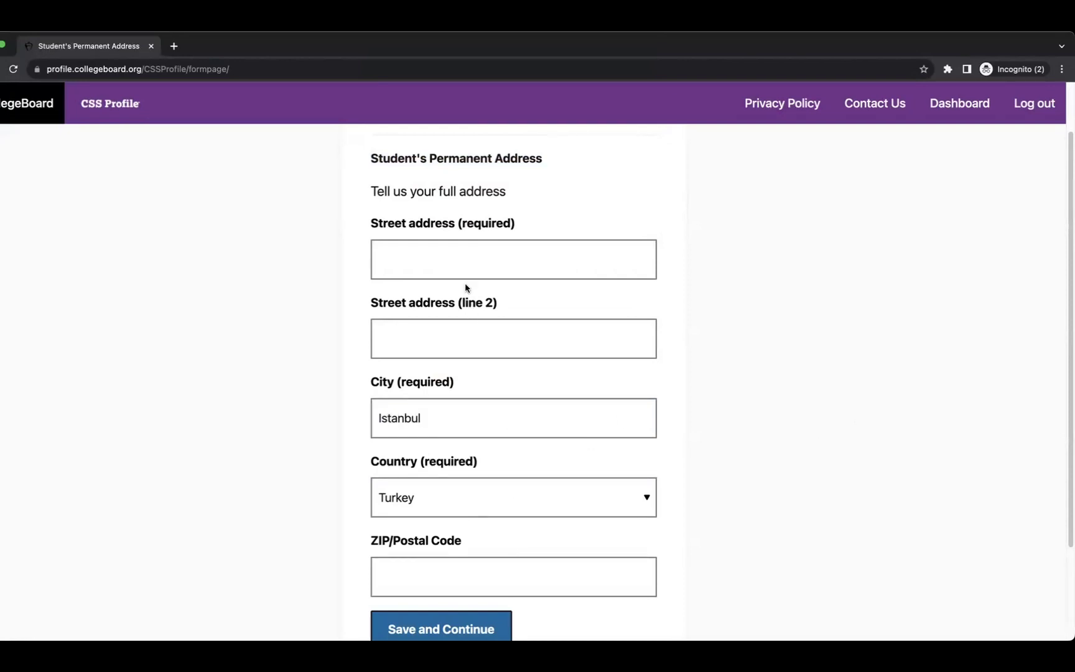
# Add 'Istanbul Street' as the street address and save the permanent address.
pyautogui.scroll(-3, 308, 443)
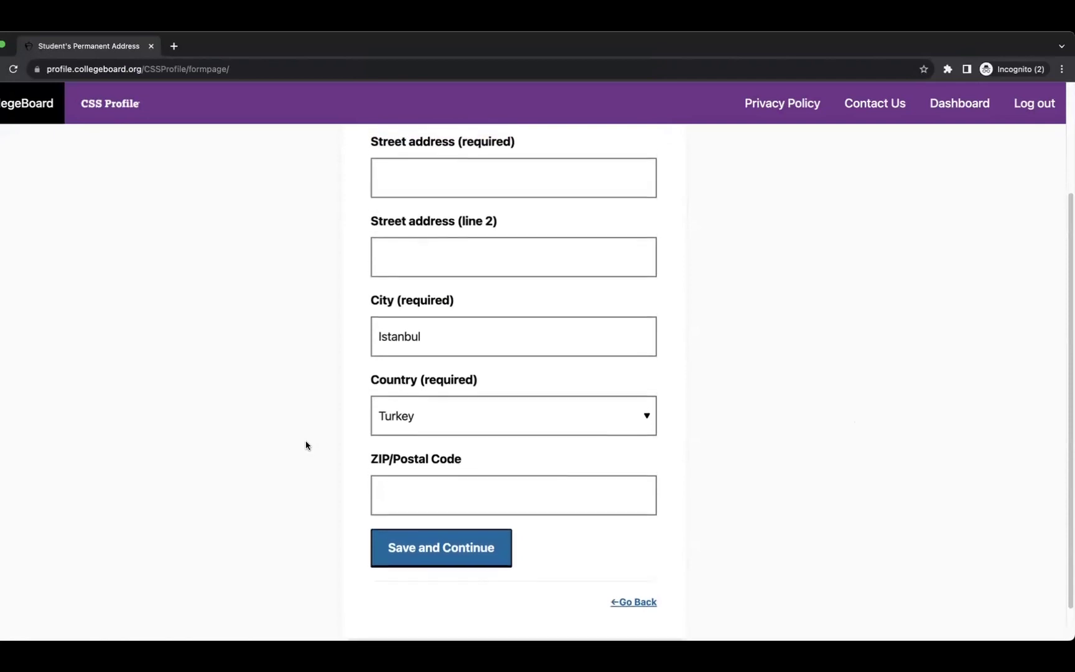
pyautogui.click(395, 545)
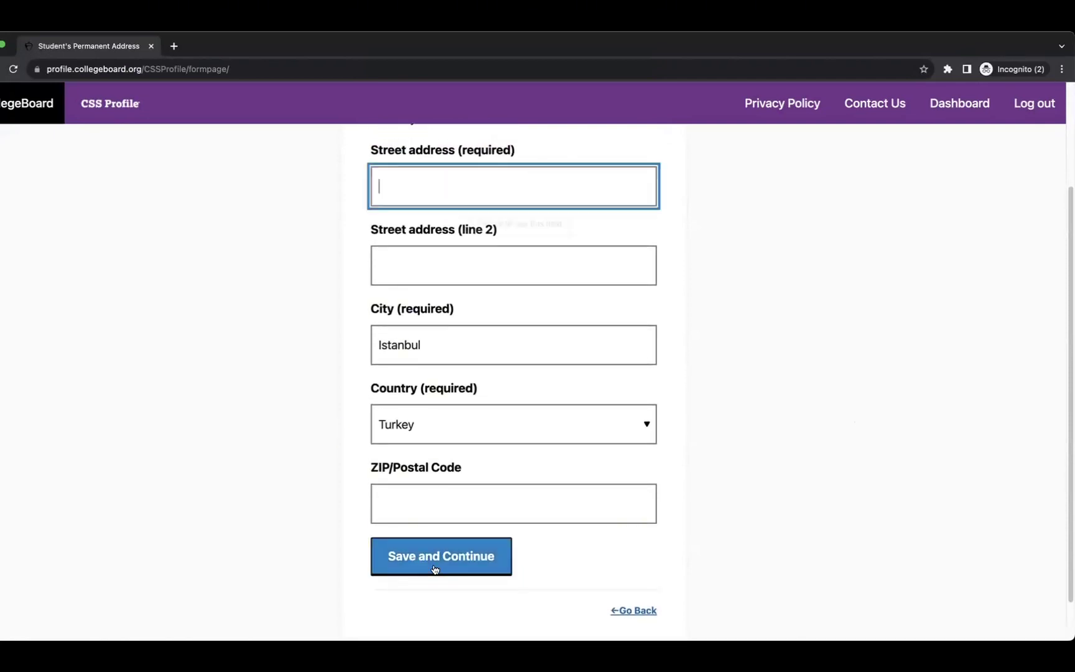
pyautogui.scroll(2, 328, 422)
pyautogui.scroll(1, 327, 422)
pyautogui.click(426, 275)
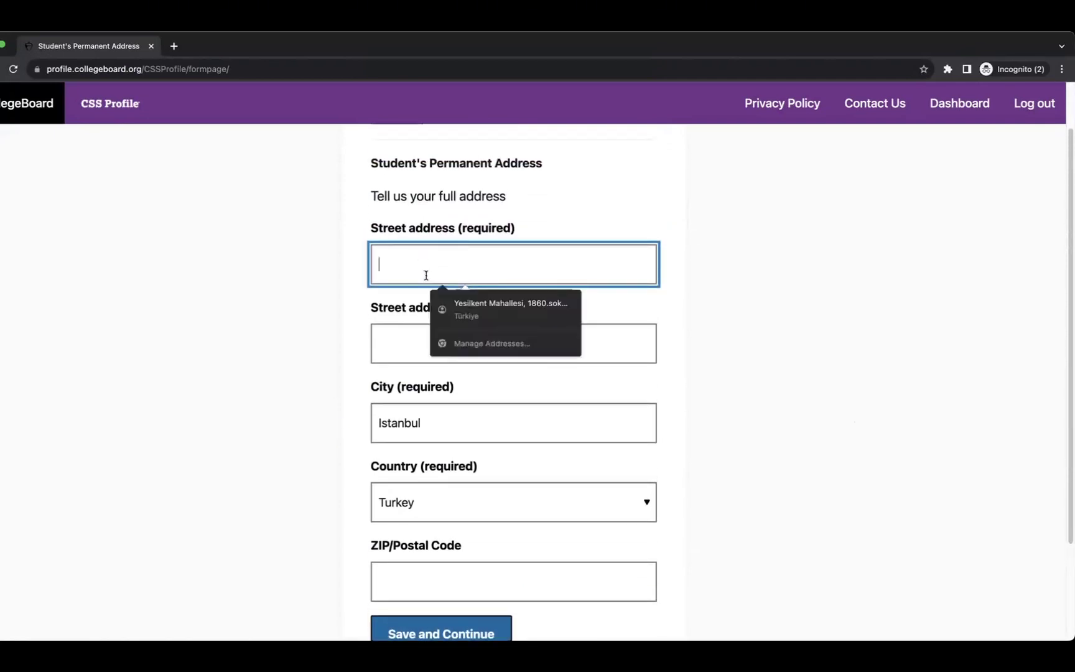
pyautogui.write('Istanbul')
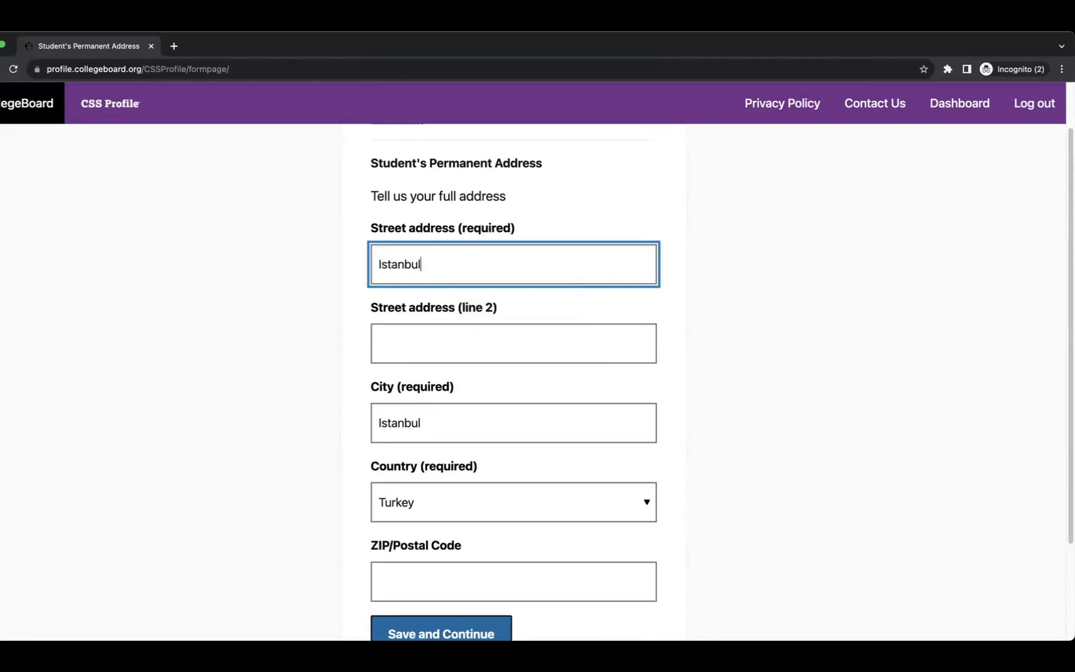
pyautogui.write(' Street')
pyautogui.click(870, 368)
pyautogui.scroll(-4, 759, 487)
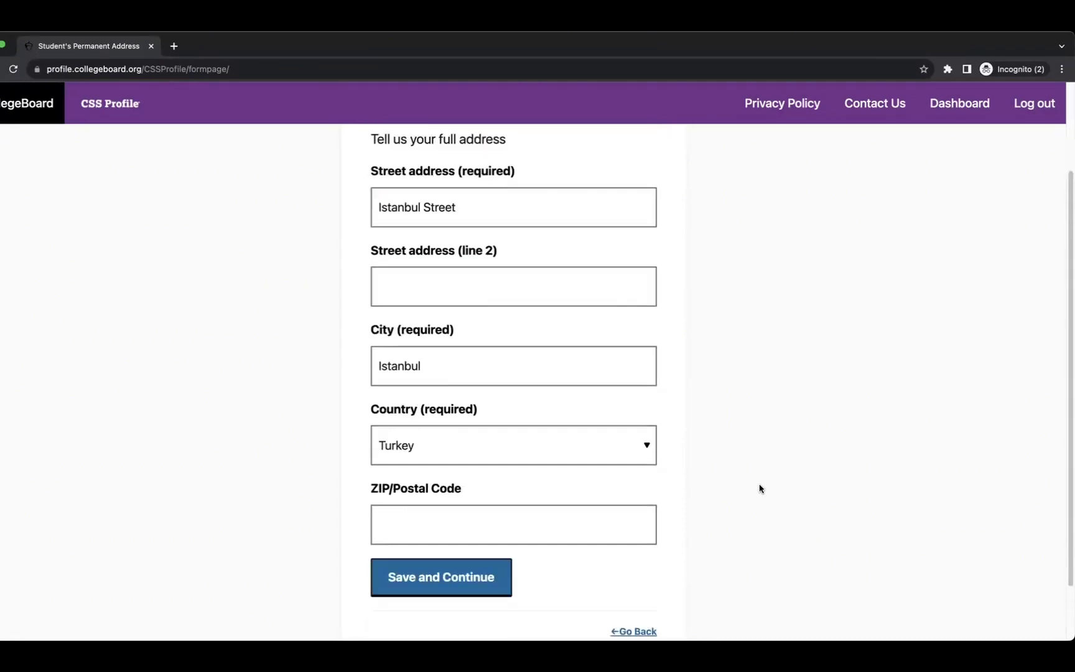
pyautogui.click(434, 523)
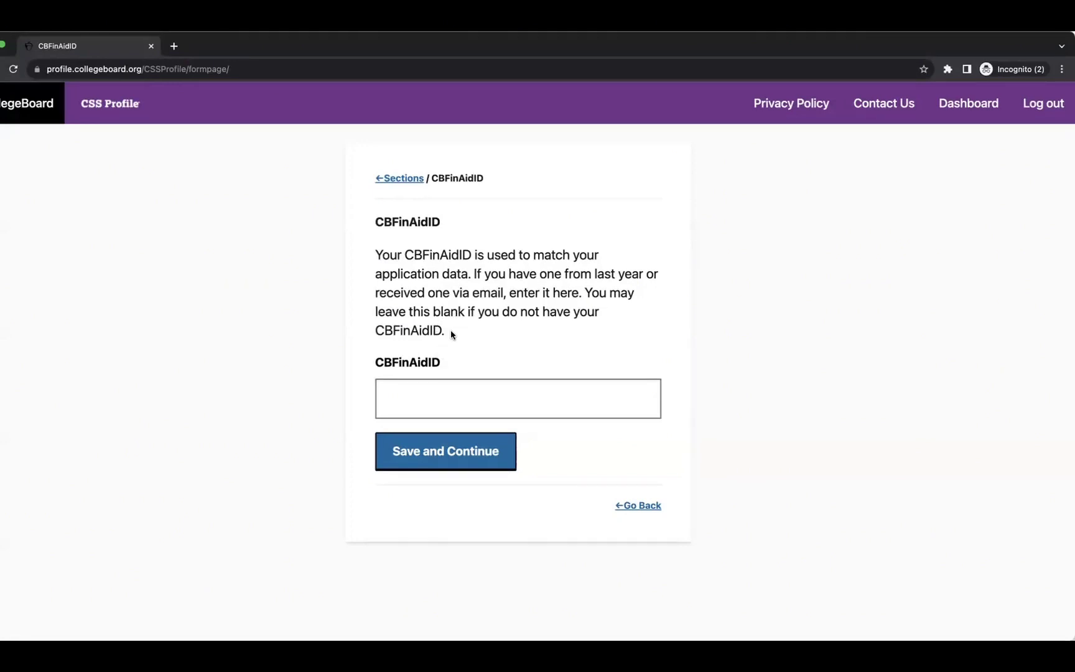
# Skip the optional CBFinAidID and confirm the student demographics as accurate and complete.
pyautogui.moveTo(451, 331); pyautogui.dragTo(393, 310)
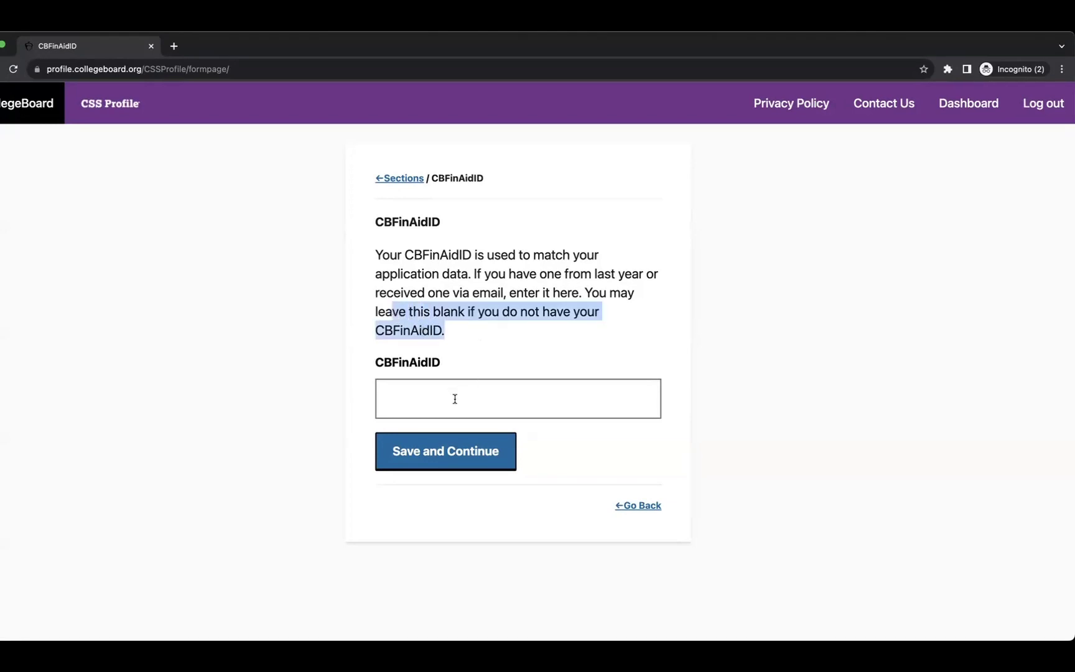
pyautogui.click(434, 462)
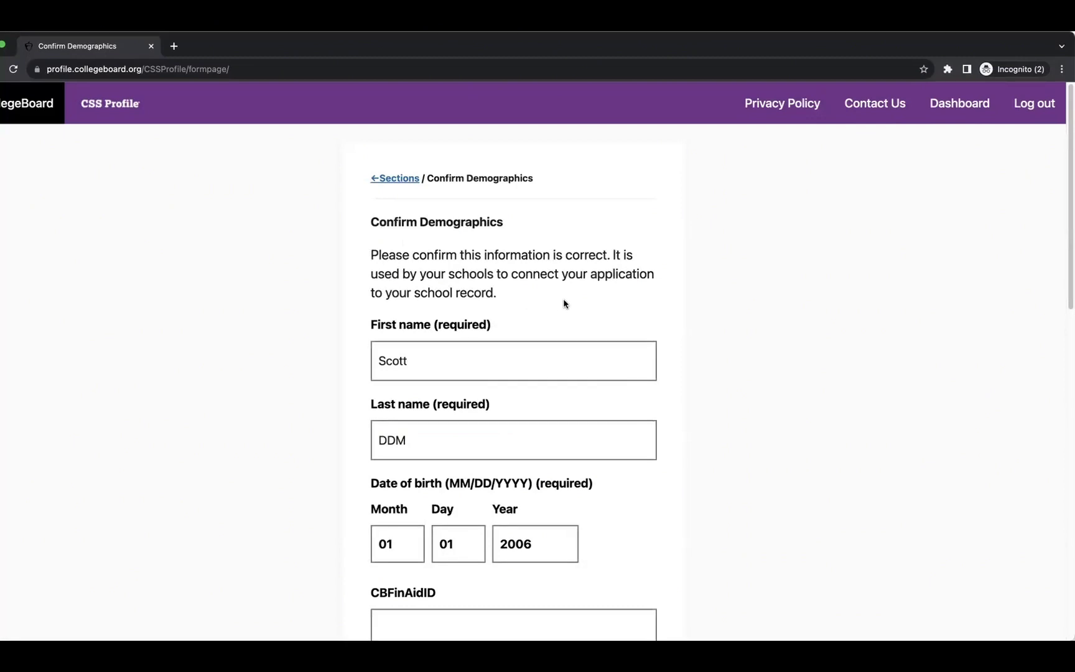
pyautogui.scroll(-3, 534, 304)
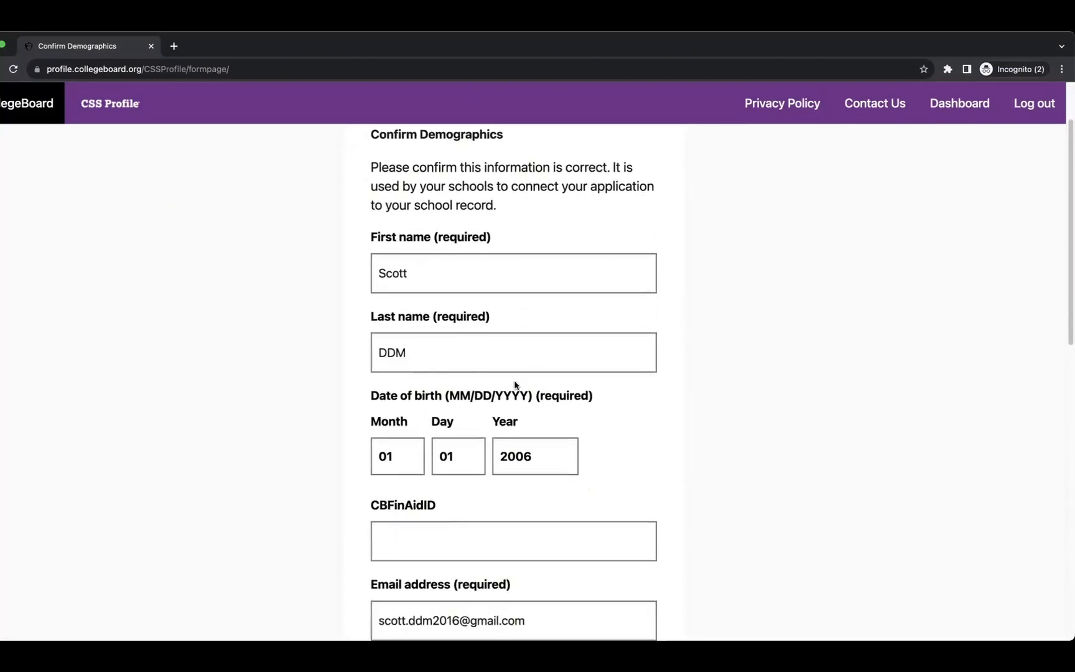
pyautogui.scroll(-3, 515, 386)
pyautogui.scroll(-5, 497, 401)
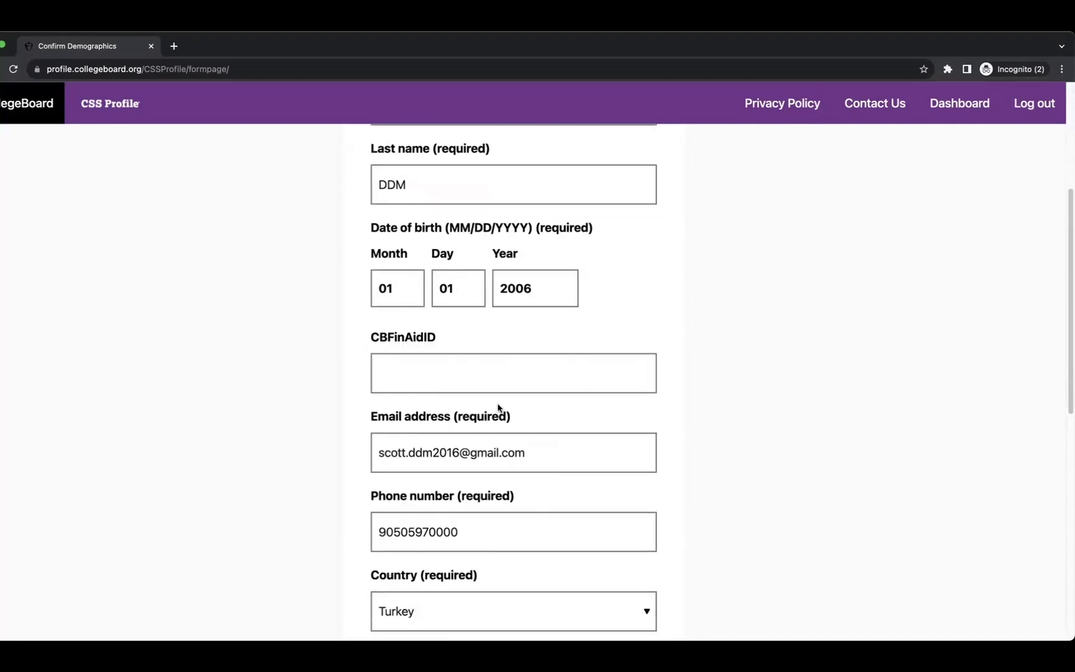
pyautogui.scroll(-4, 479, 422)
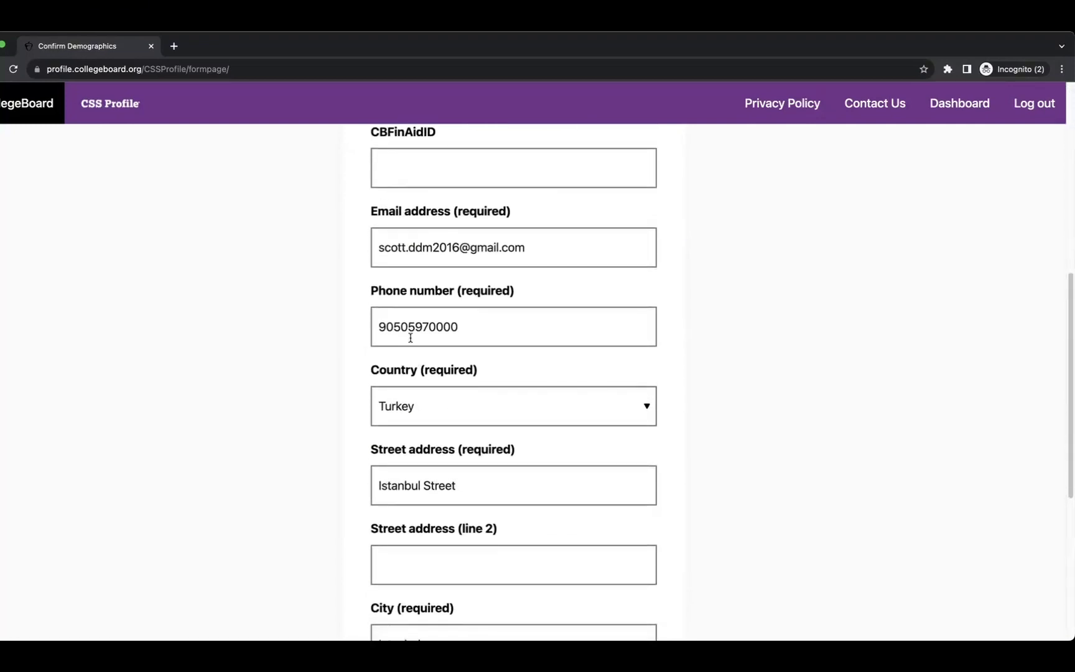
pyautogui.scroll(-3, 508, 384)
pyautogui.scroll(-3, 495, 392)
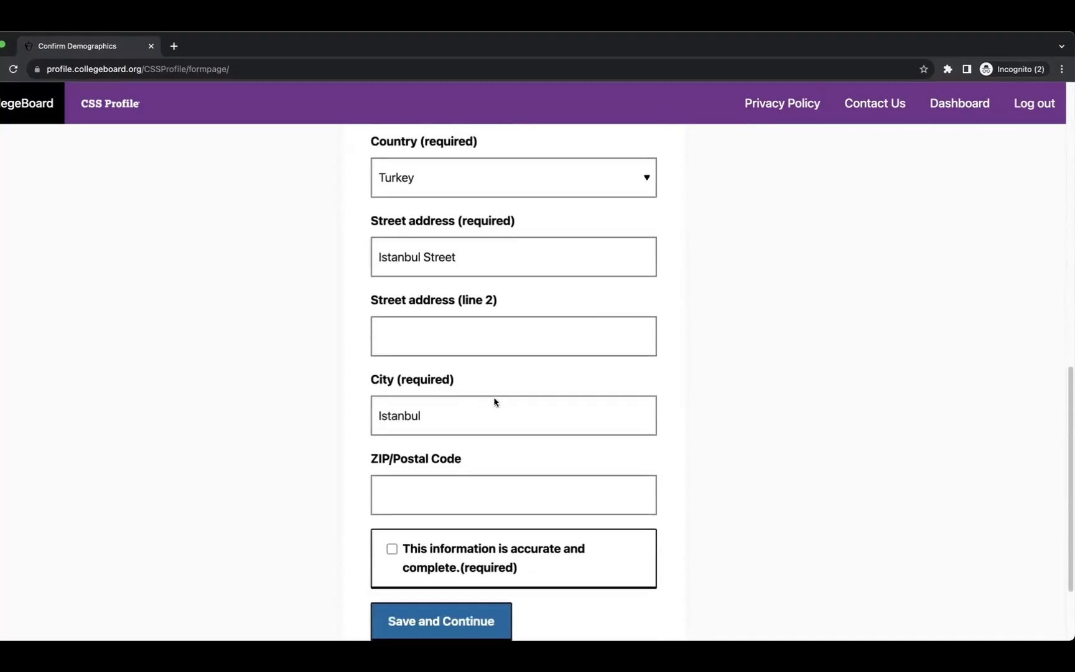
pyautogui.click(392, 466)
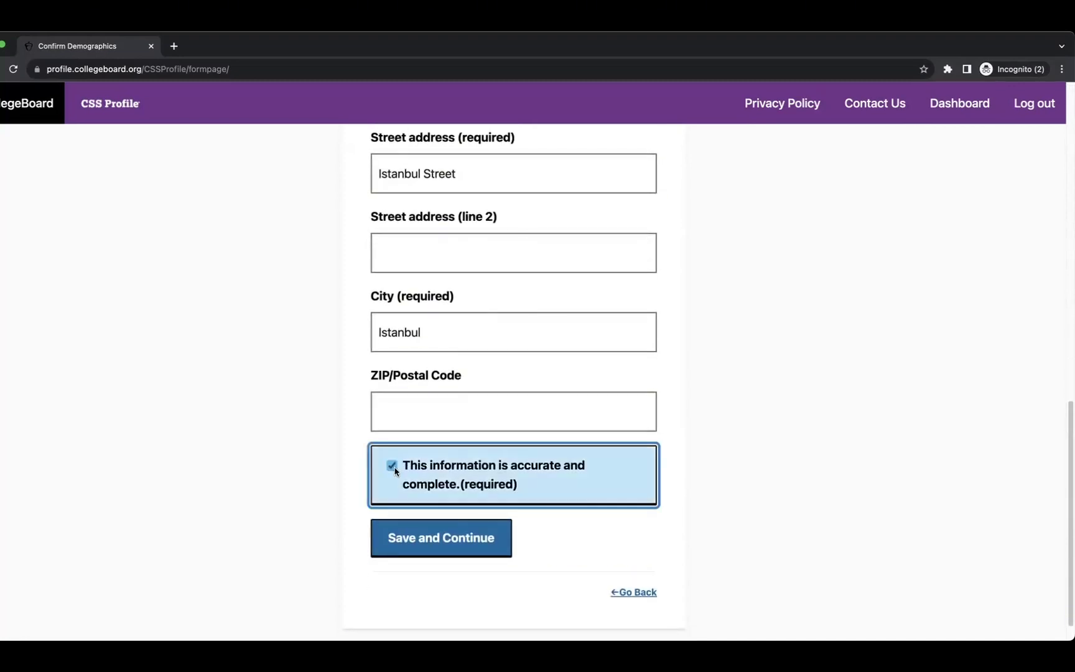
pyautogui.click(452, 536)
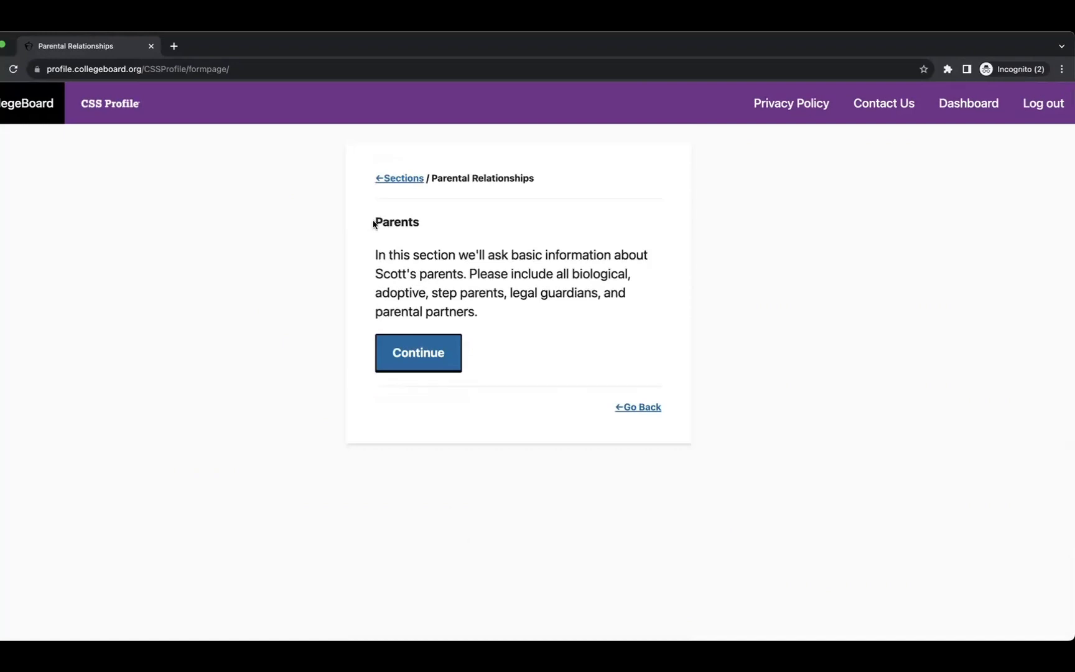
# Review the Parents introduction and open the Parent 1 details form.
pyautogui.moveTo(376, 217); pyautogui.dragTo(444, 223)
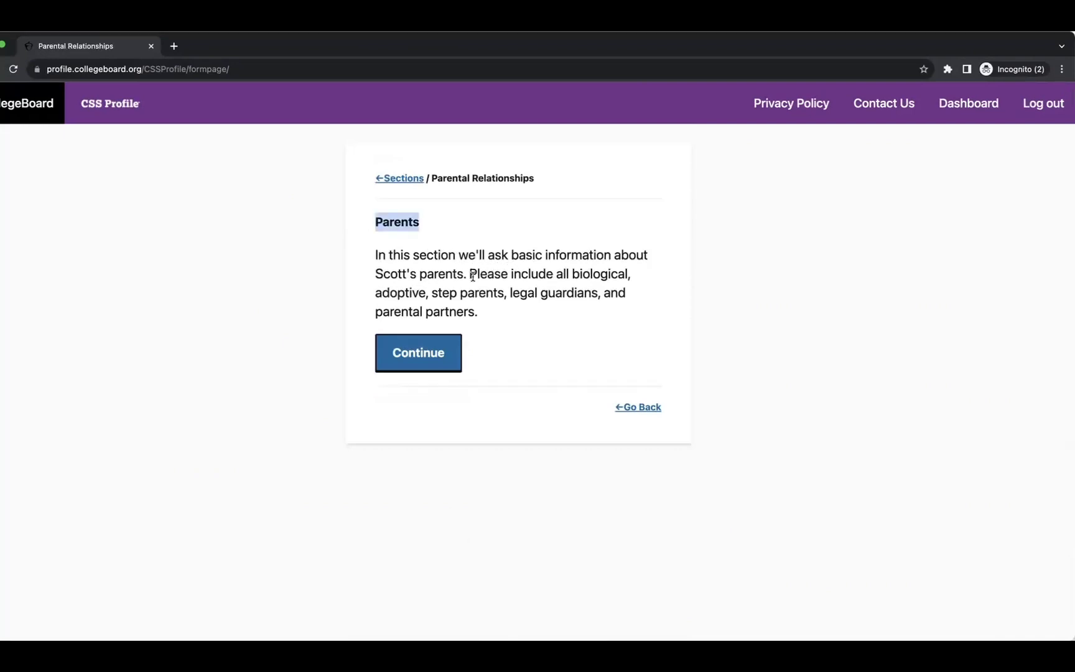
pyautogui.moveTo(569, 274); pyautogui.dragTo(573, 311)
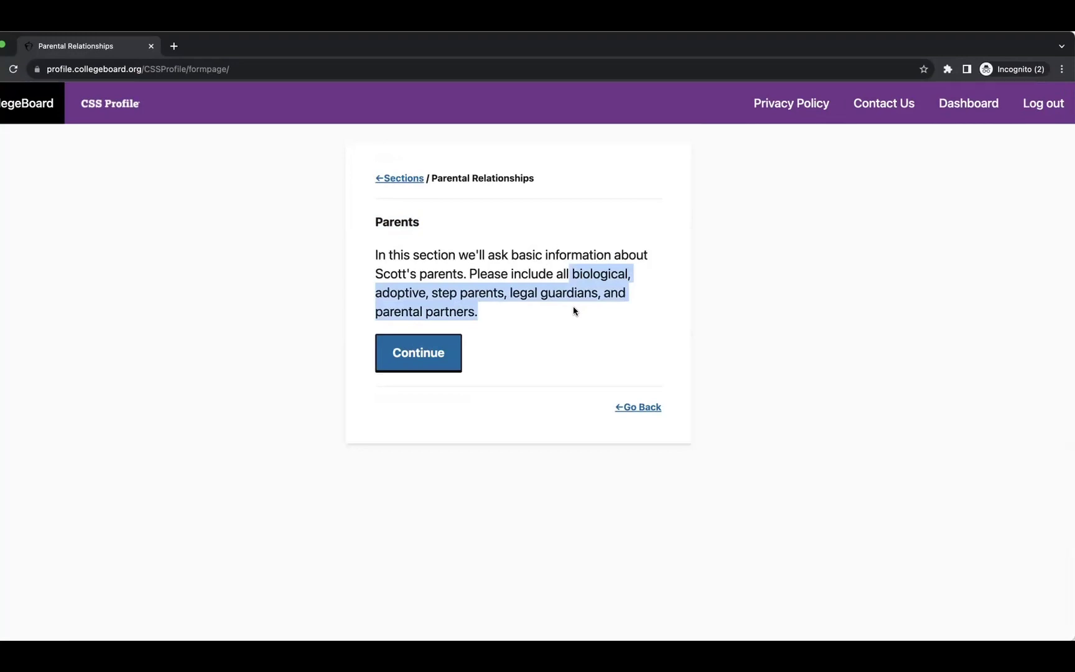
pyautogui.click(405, 354)
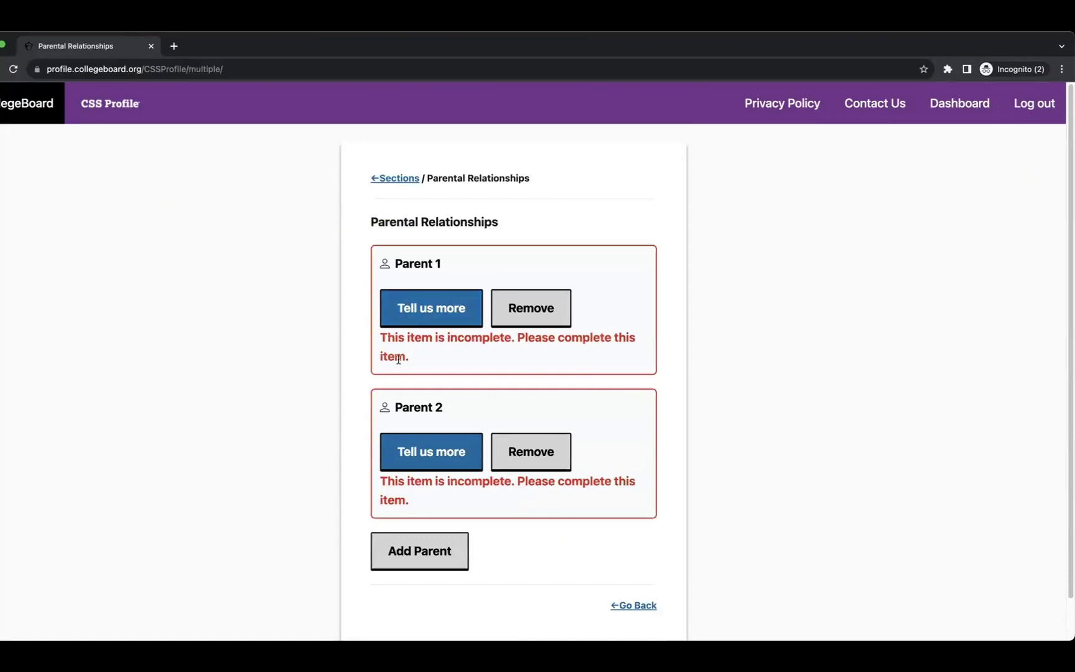
pyautogui.click(430, 308)
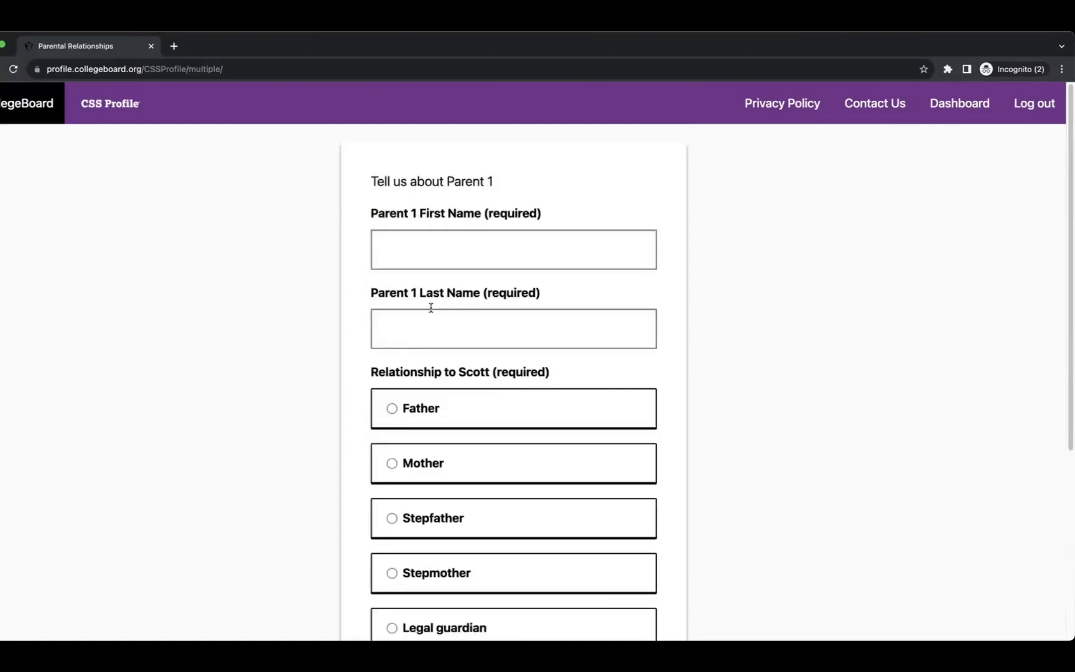
# Save Parent 1 with first and last name 'Parent 1' and relationship Father.
pyautogui.click(447, 248)
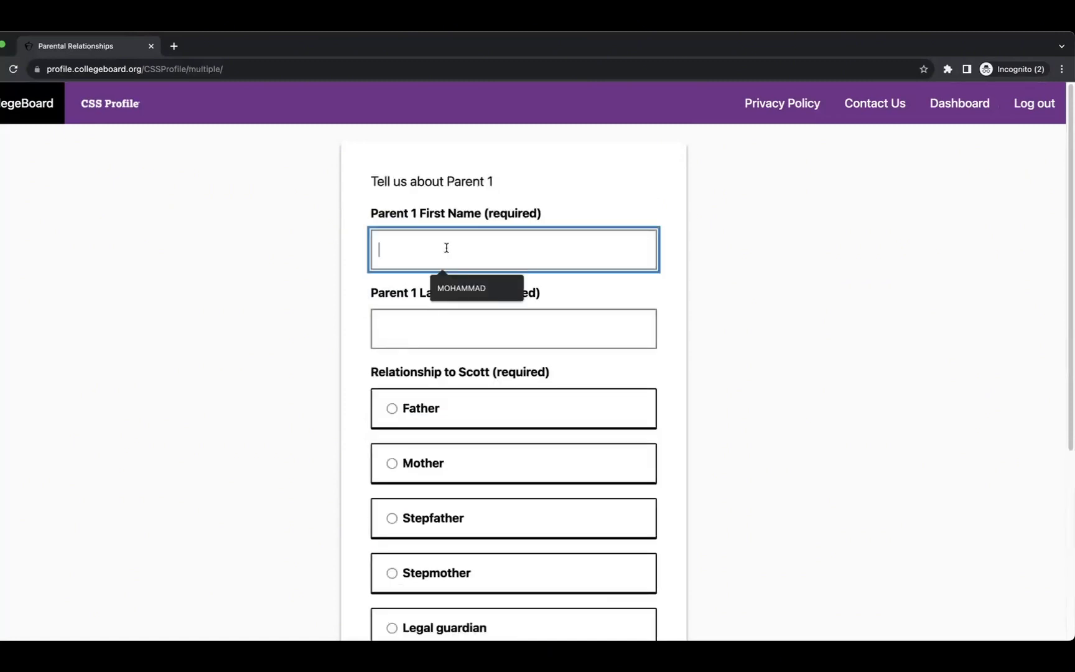
pyautogui.write('Parent')
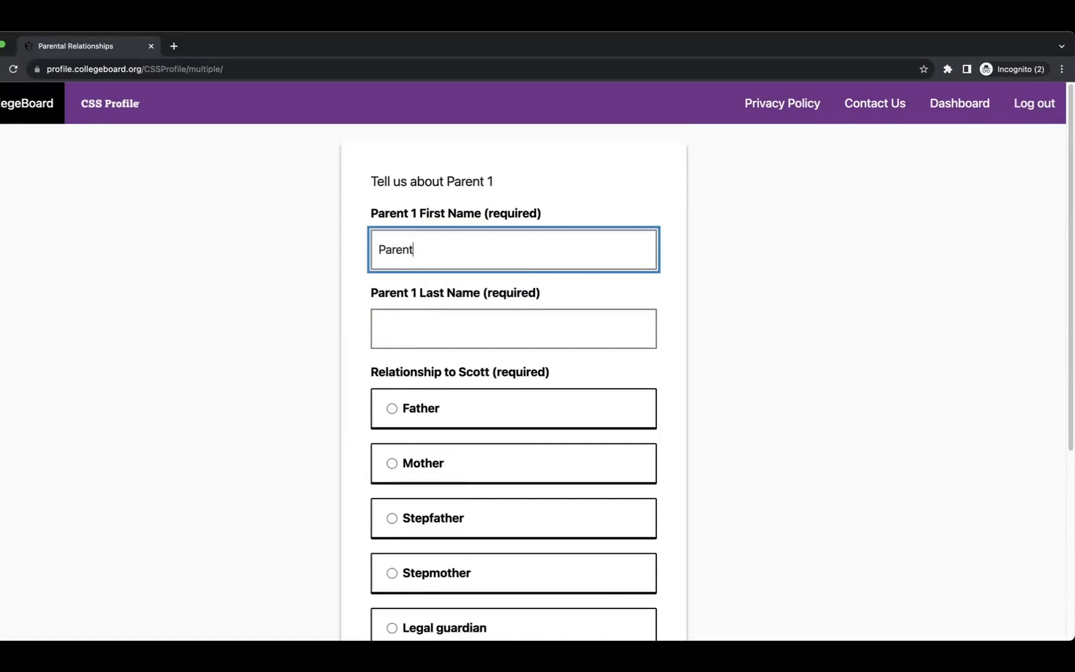
pyautogui.write(' 1')
pyautogui.click(465, 327)
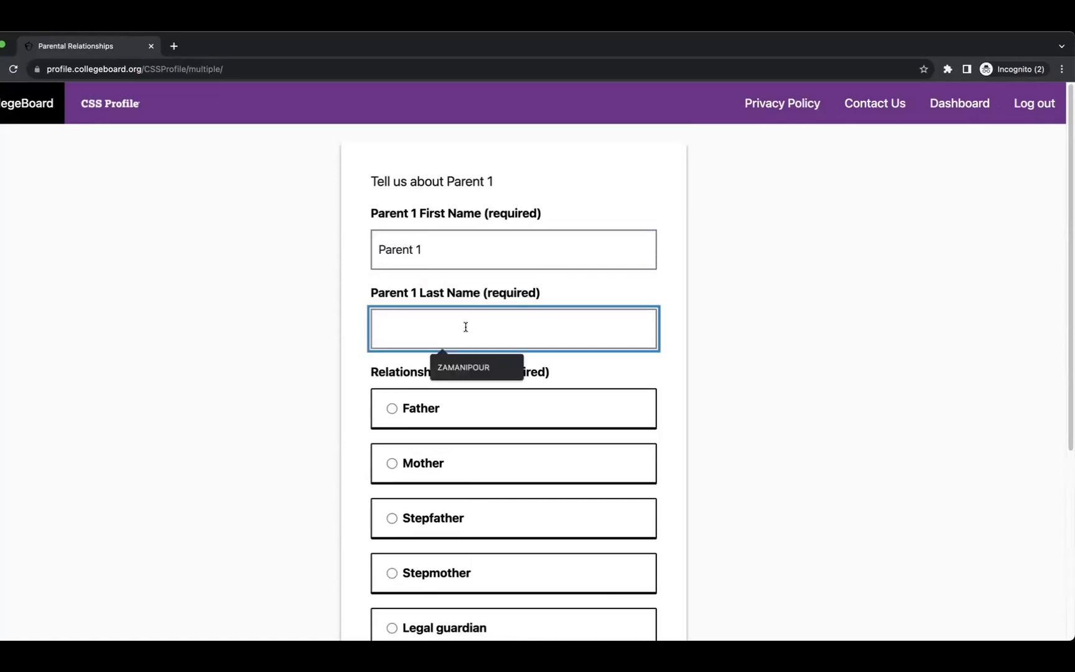
pyautogui.write('Parent')
pyautogui.press('Tab')
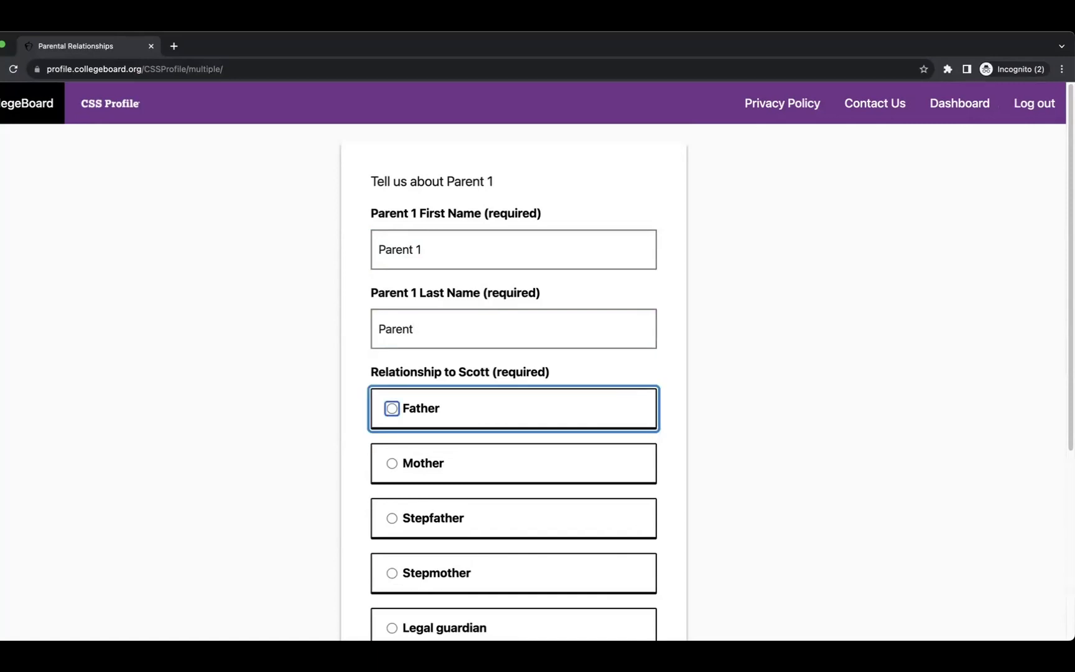
pyautogui.click(463, 331)
pyautogui.write('1')
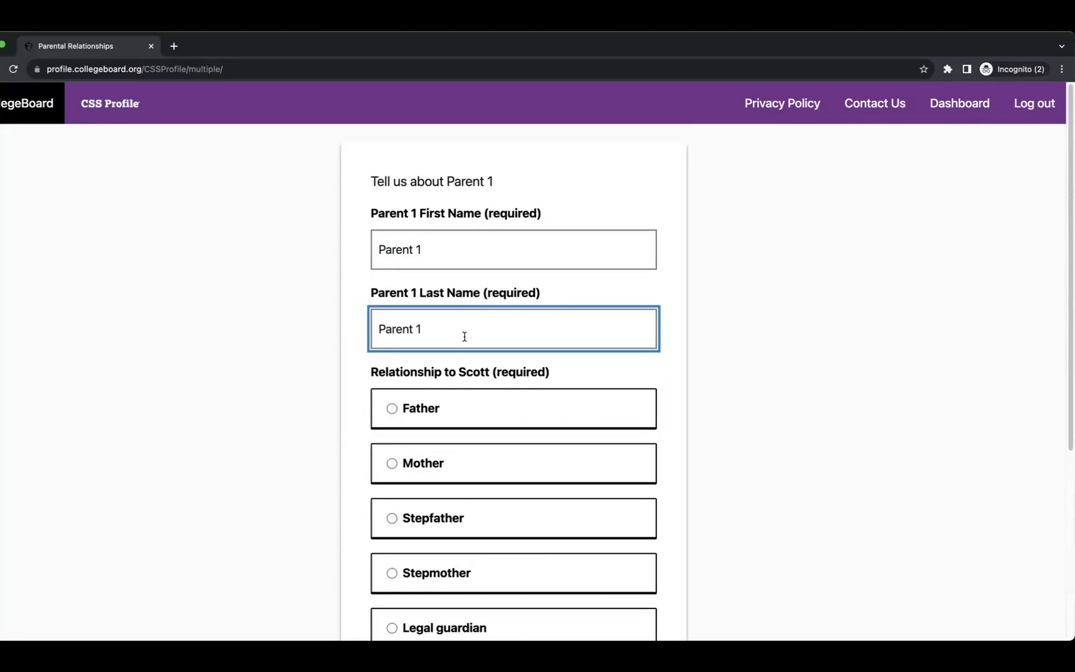
pyautogui.click(408, 414)
pyautogui.scroll(-5, 495, 431)
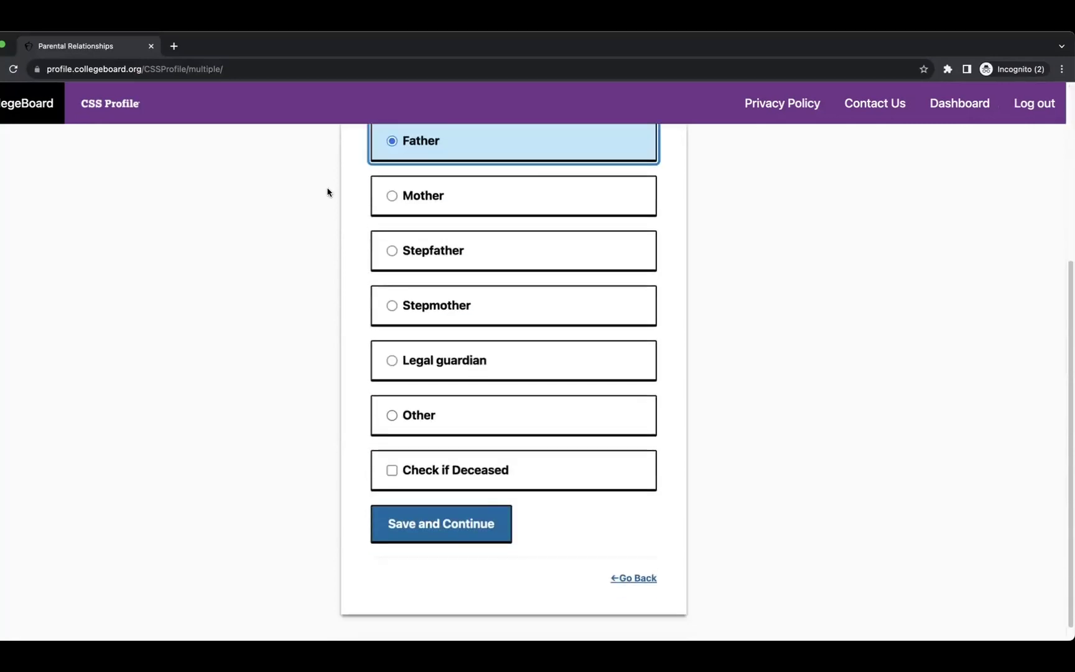
pyautogui.click(425, 520)
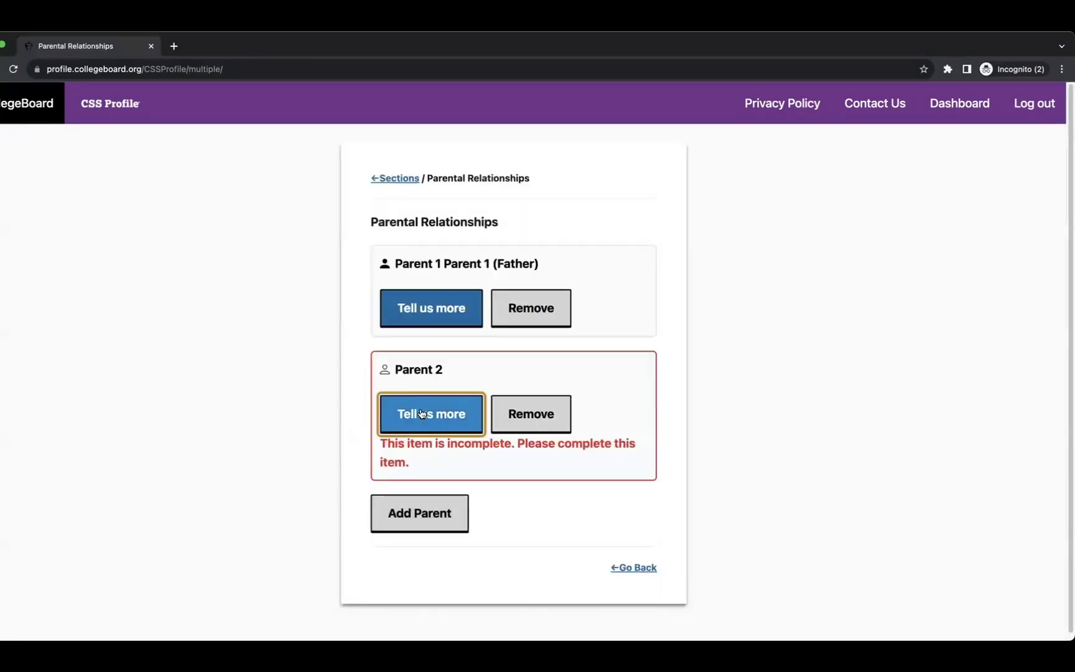
# Add Parent 2 'Mother 1' 'Mother 2' as Mother, then save the parents as married.
pyautogui.click(420, 414)
pyautogui.click(428, 245)
pyautogui.write('Mothe')
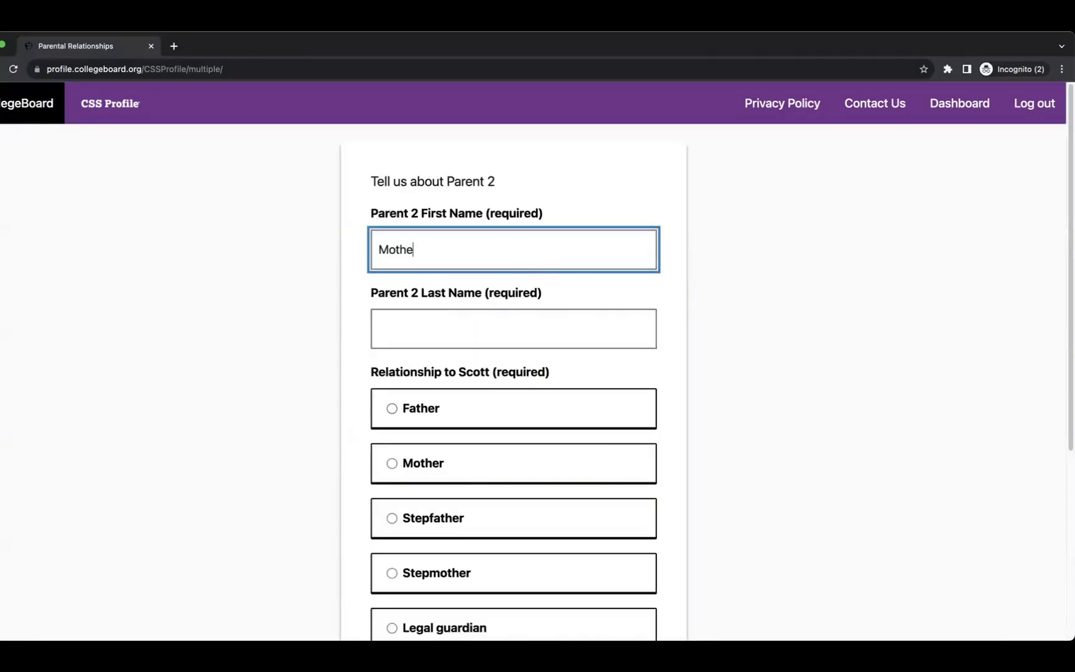
pyautogui.write('r 1')
pyautogui.press('Tab')
pyautogui.write('Mother 2')
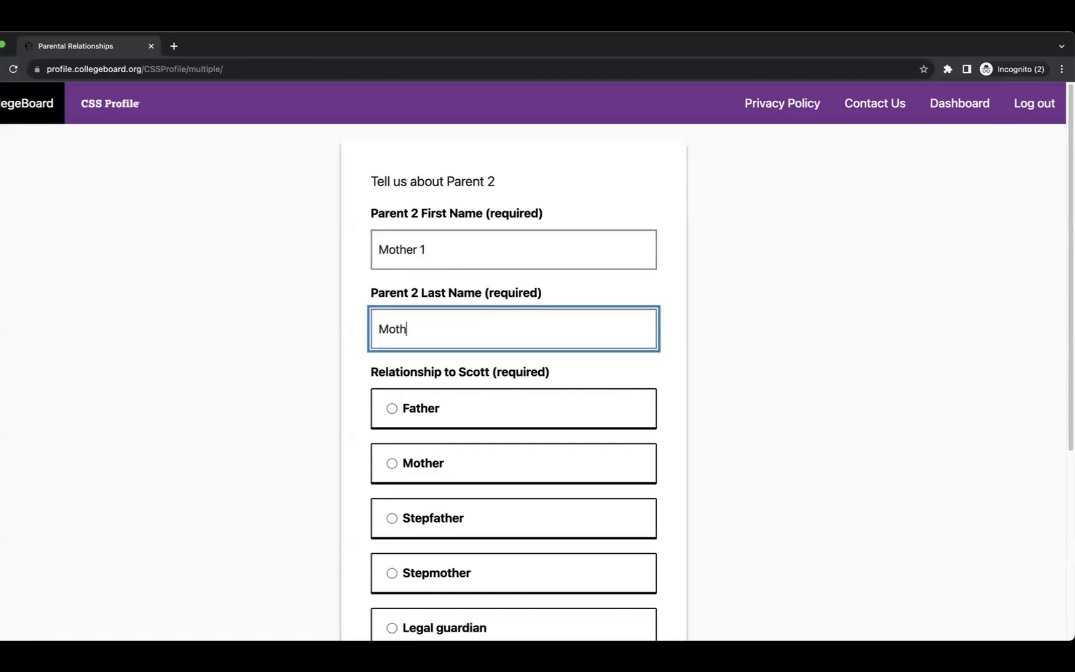
pyautogui.click(391, 463)
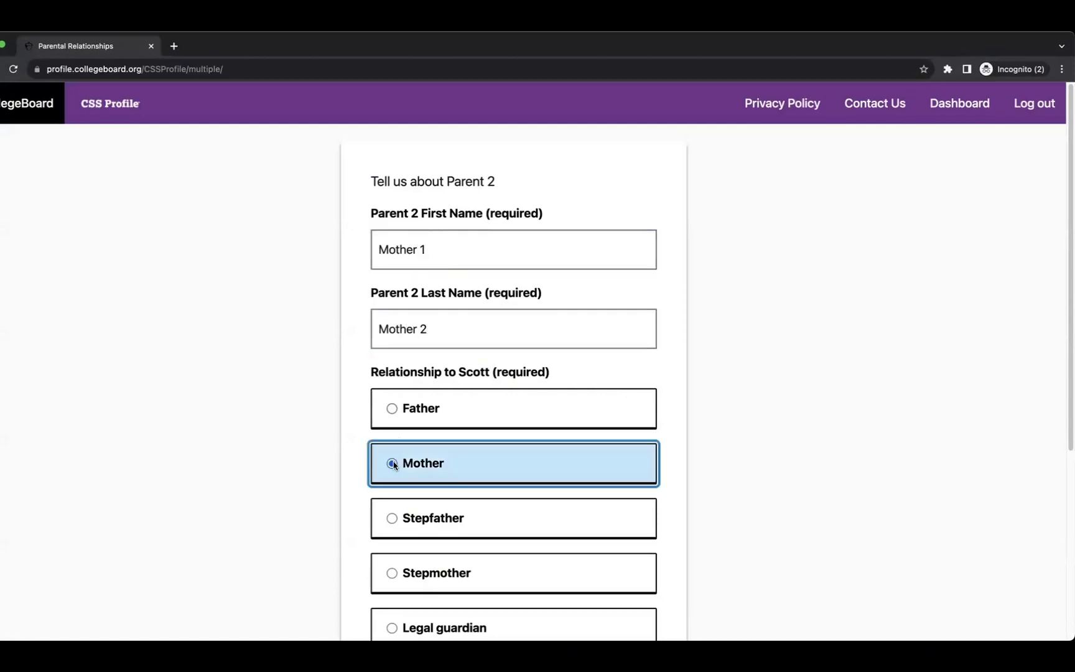
pyautogui.scroll(-5, 411, 462)
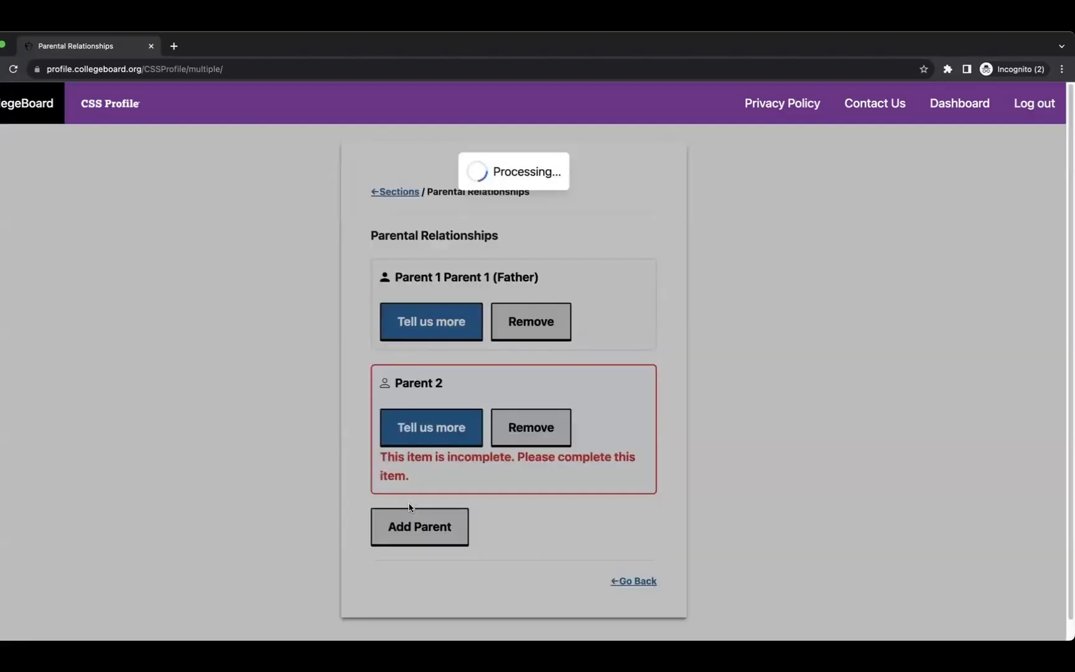
pyautogui.scroll(-3, 349, 442)
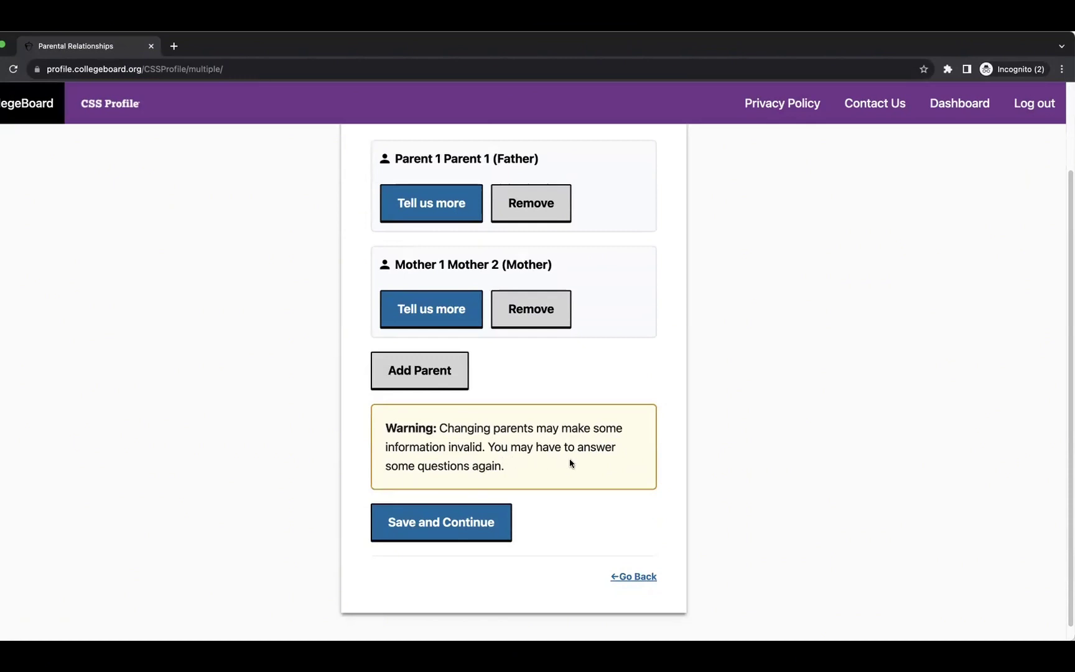
pyautogui.click(449, 529)
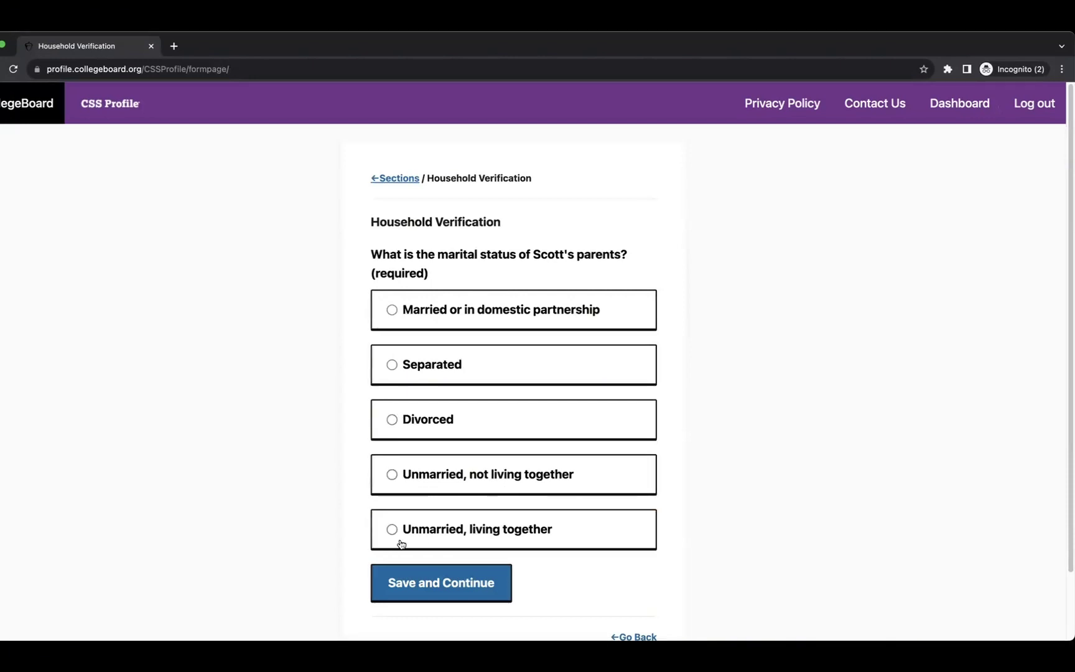
pyautogui.click(388, 311)
pyautogui.click(446, 585)
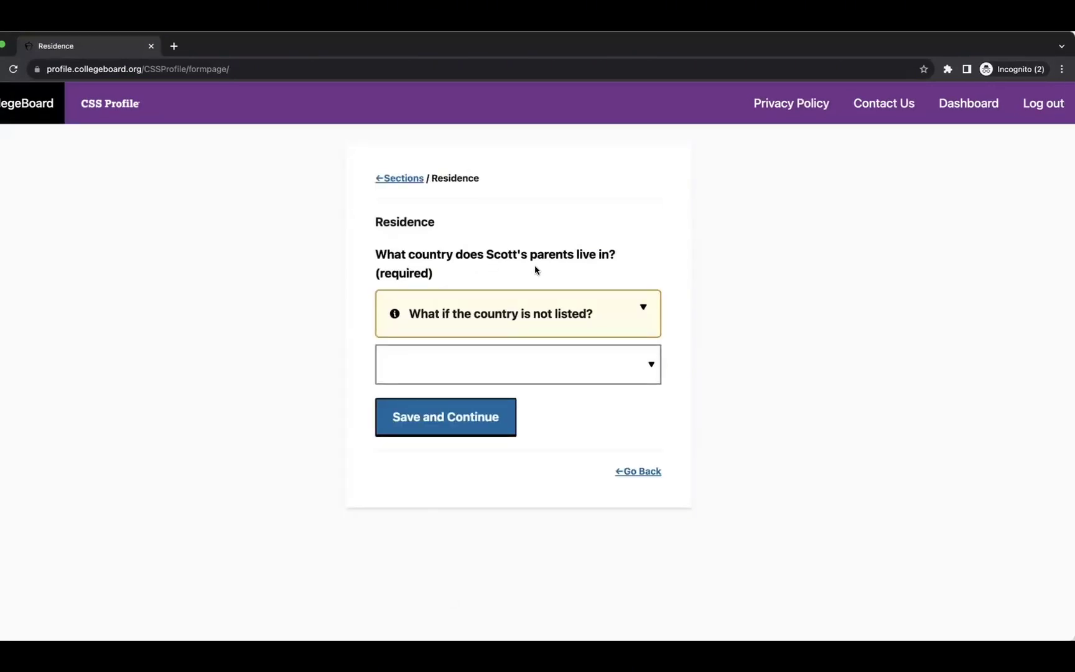
# After reading the unlisted-country help, save Turkey as the parents' country of residence.
pyautogui.click(543, 310)
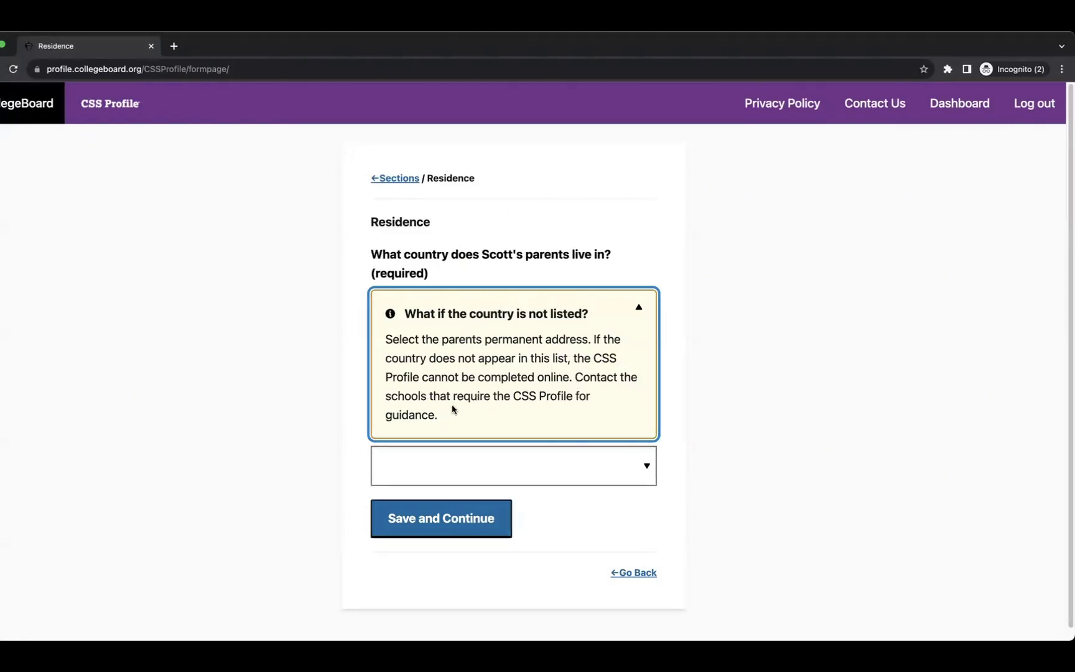
pyautogui.click(633, 465)
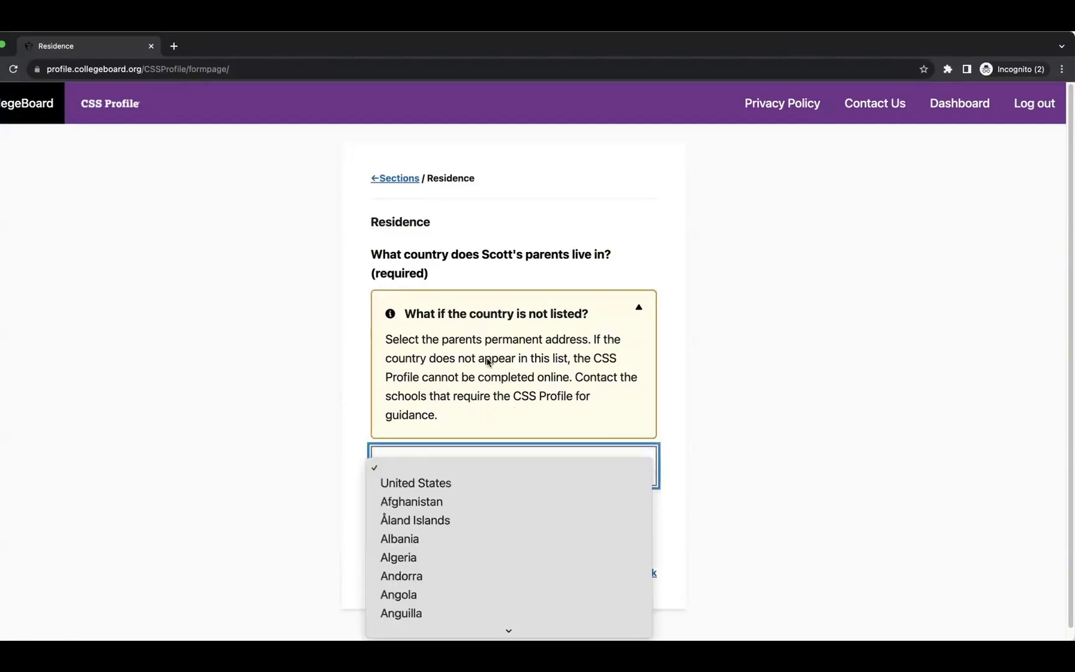
pyautogui.scroll(-10, 505, 552)
pyautogui.scroll(-15, 503, 551)
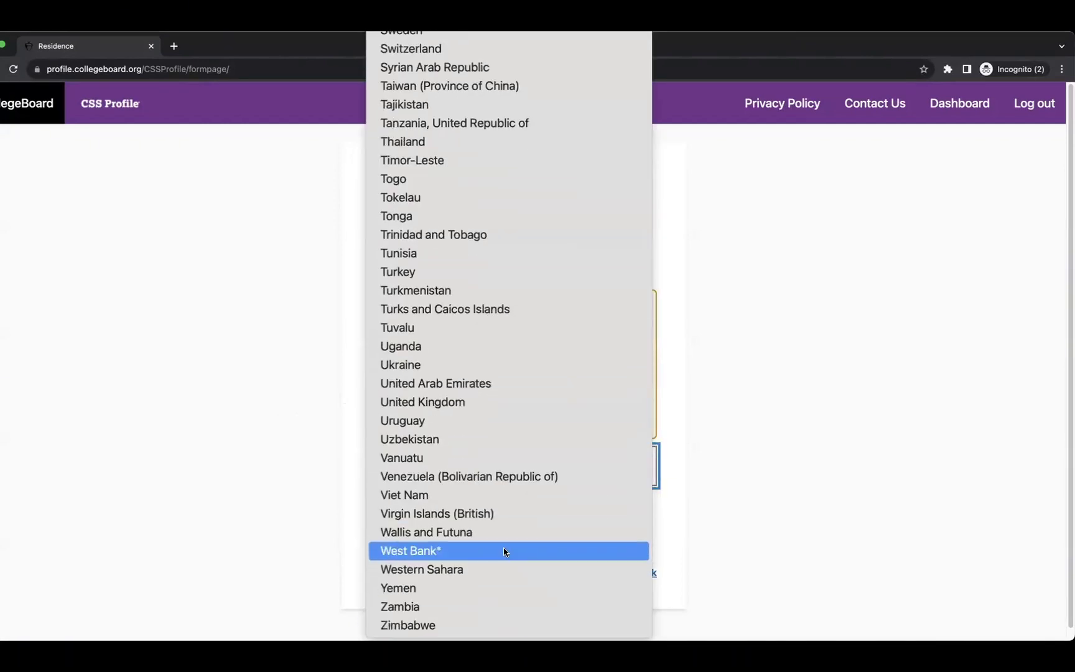
pyautogui.click(445, 280)
pyautogui.click(427, 514)
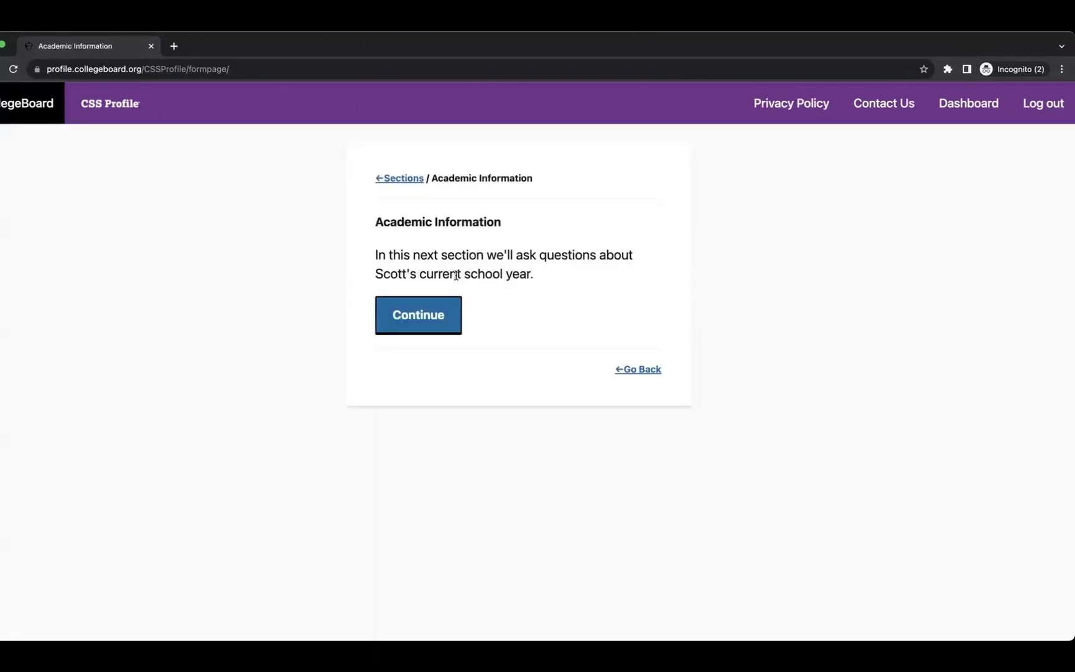
# Begin Academic Information and save 12th grade as the student's 2022-23 grade level.
pyautogui.moveTo(496, 255); pyautogui.dragTo(610, 271)
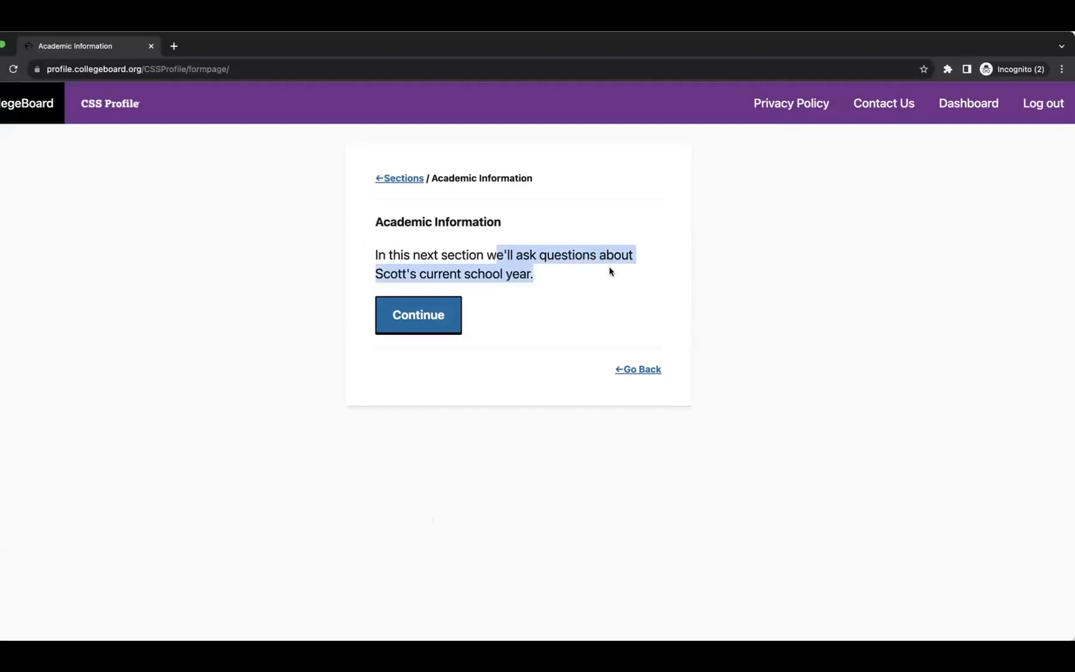
pyautogui.click(405, 321)
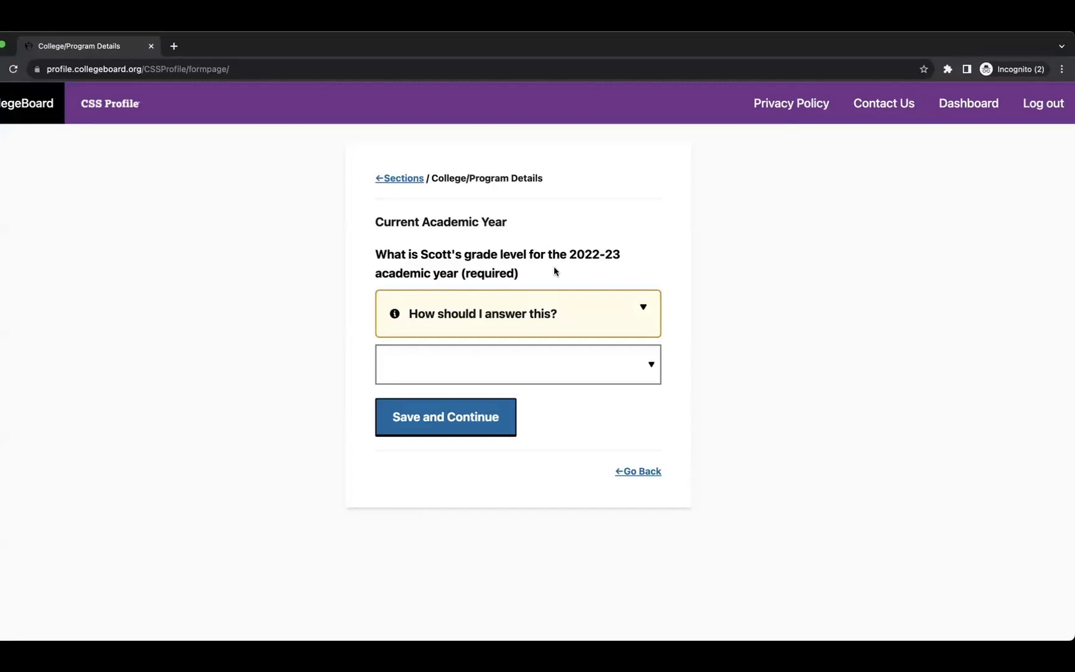
pyautogui.click(536, 306)
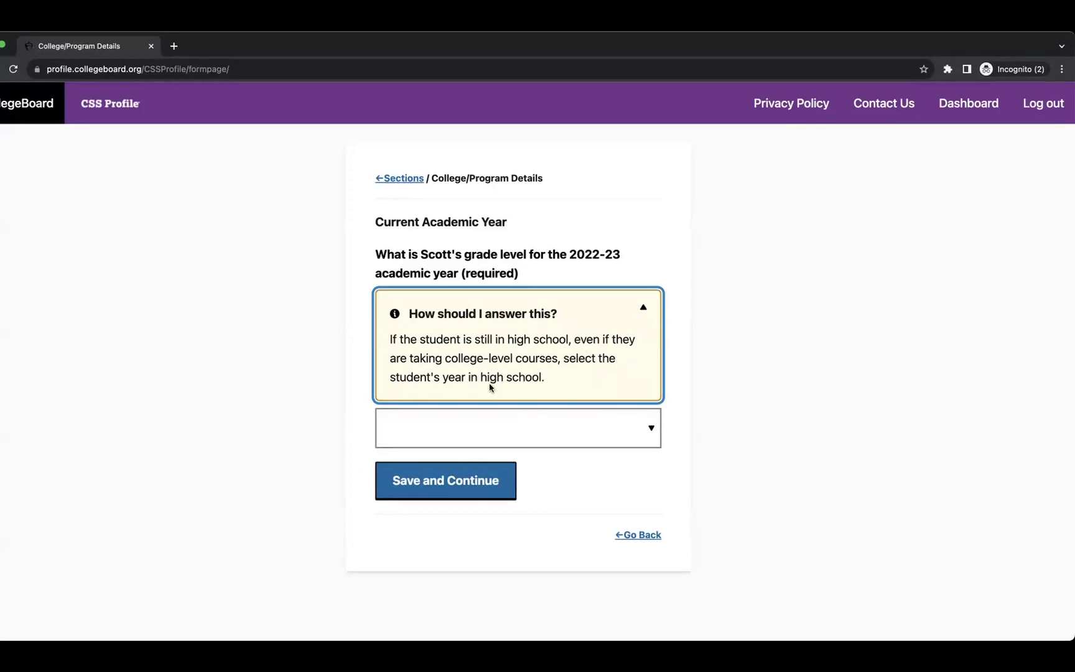
pyautogui.click(592, 414)
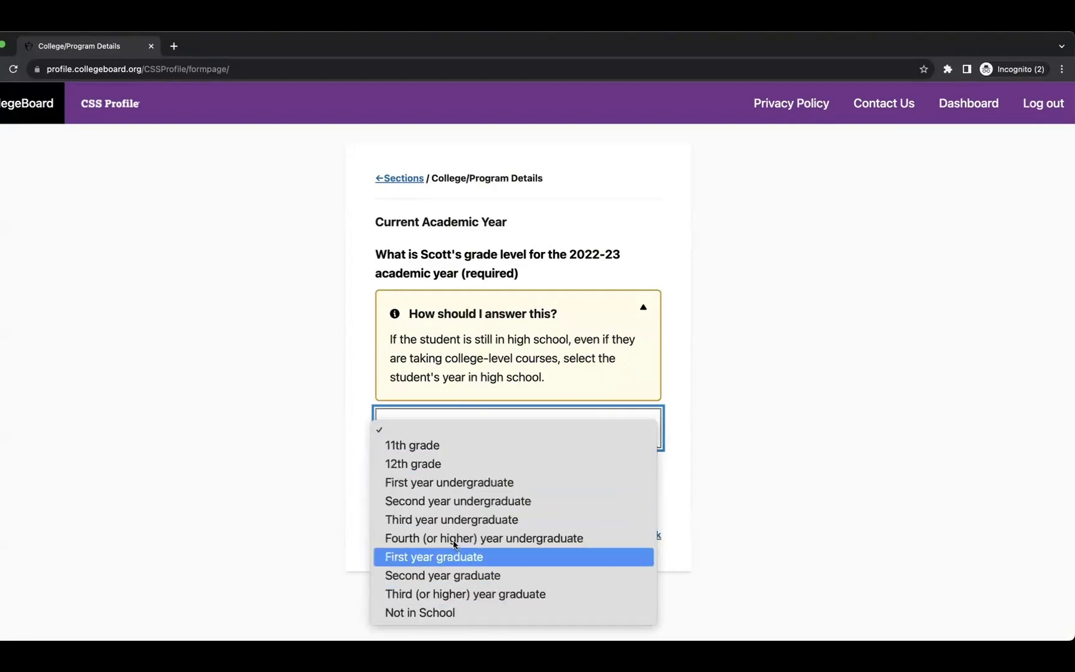
pyautogui.click(423, 464)
pyautogui.click(424, 486)
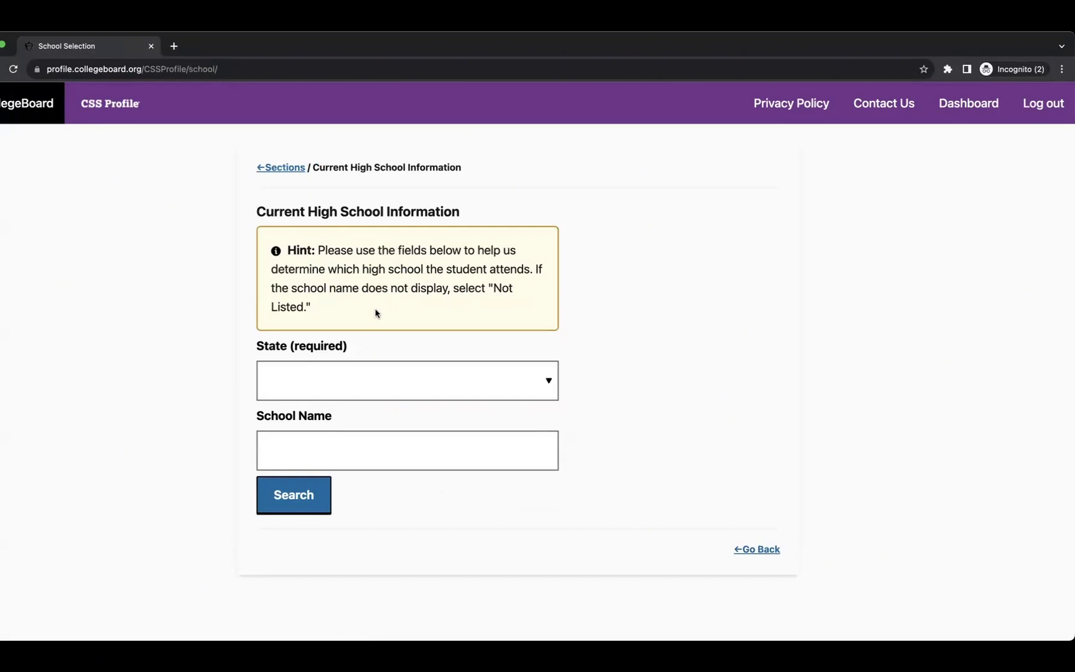
# Enter 'Random School' with state 'None of the above' and search for the school.
pyautogui.click(408, 386)
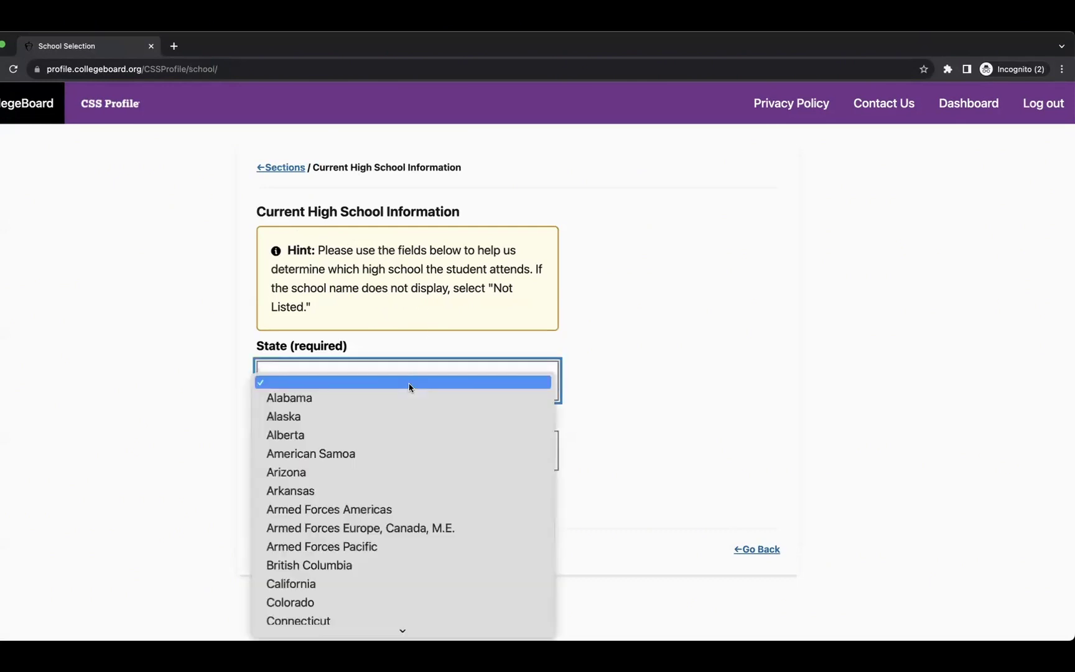
pyautogui.scroll(-20, 446, 464)
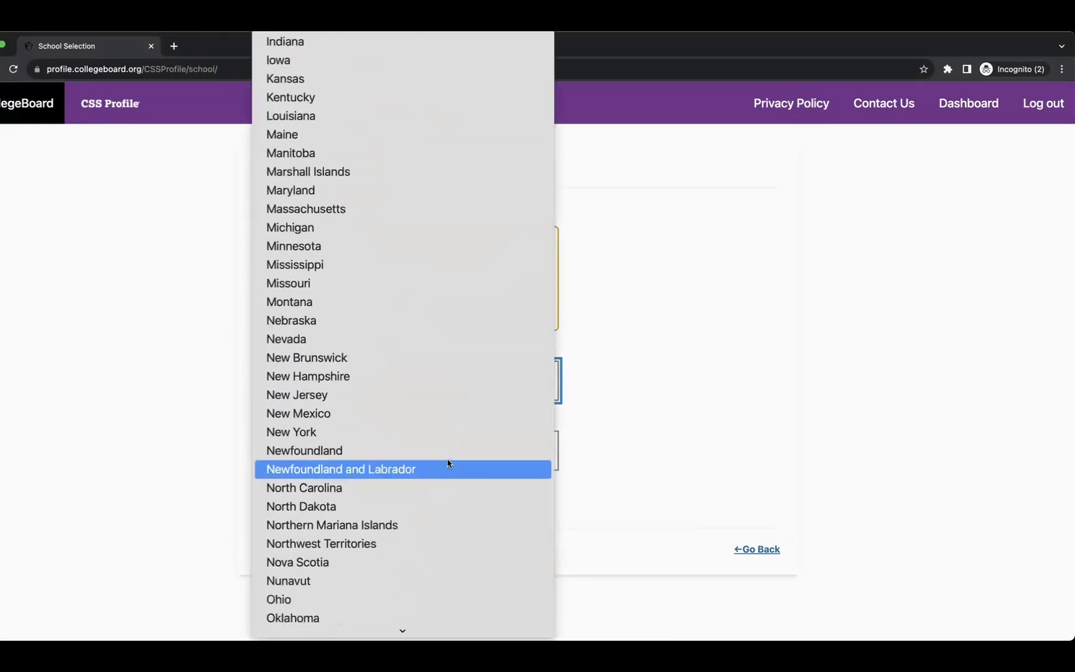
pyautogui.scroll(-5, 446, 463)
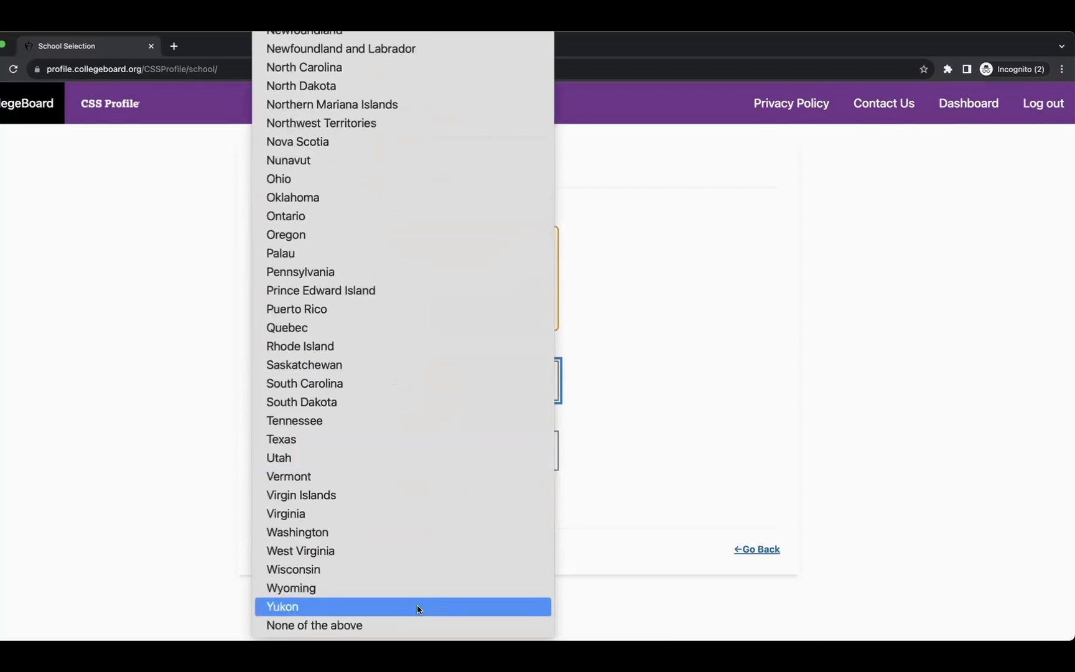
pyautogui.click(419, 625)
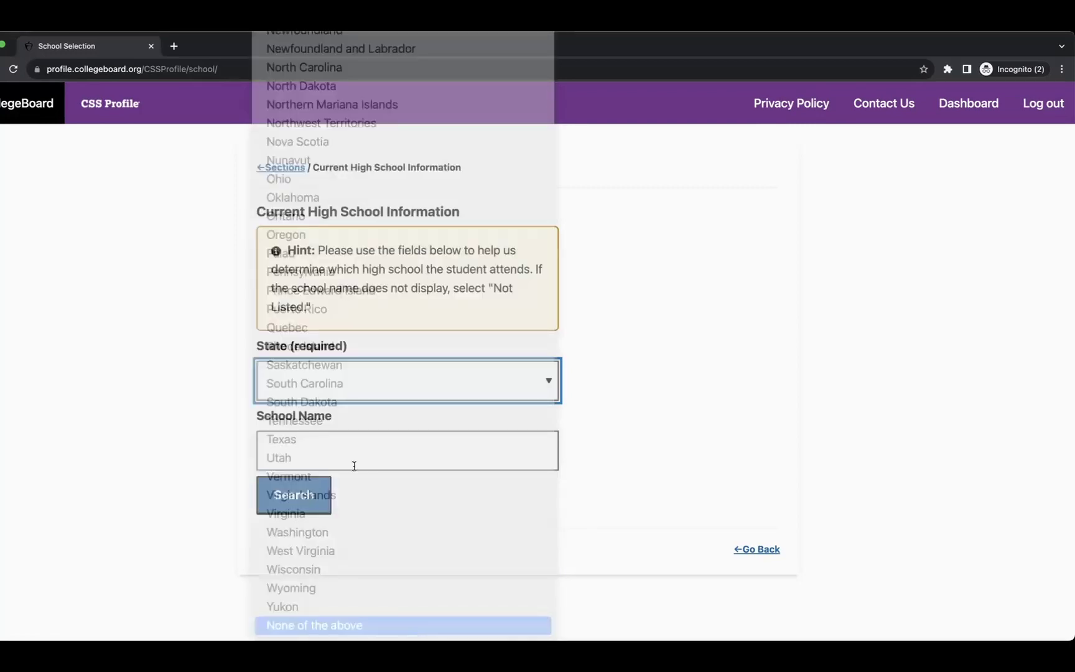
pyautogui.click(343, 449)
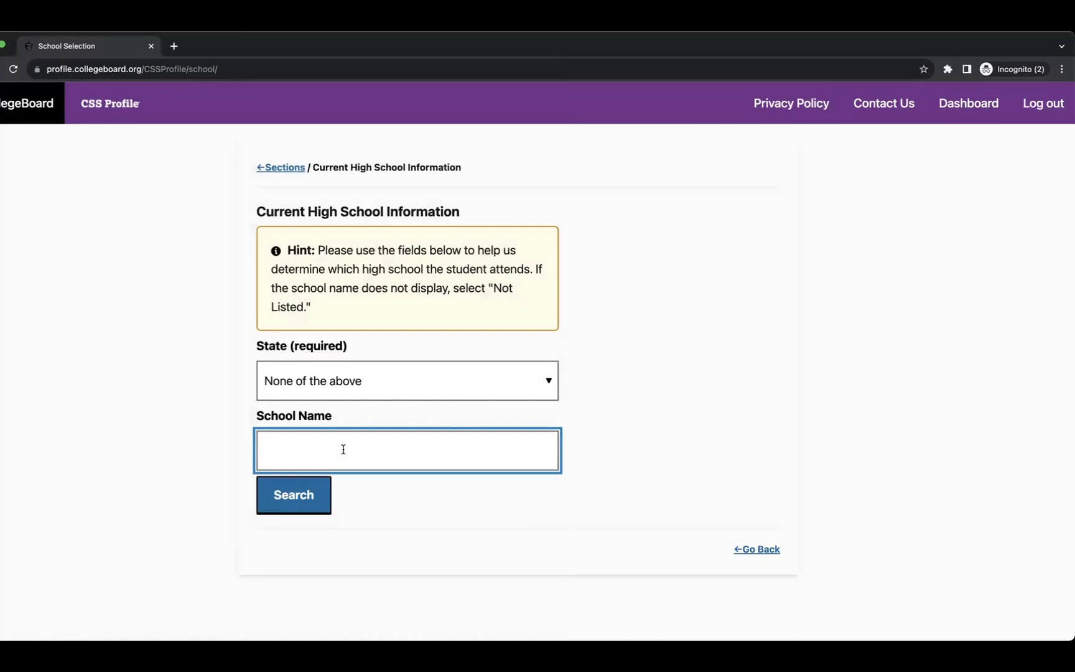
pyautogui.write('Random School')
pyautogui.click(687, 431)
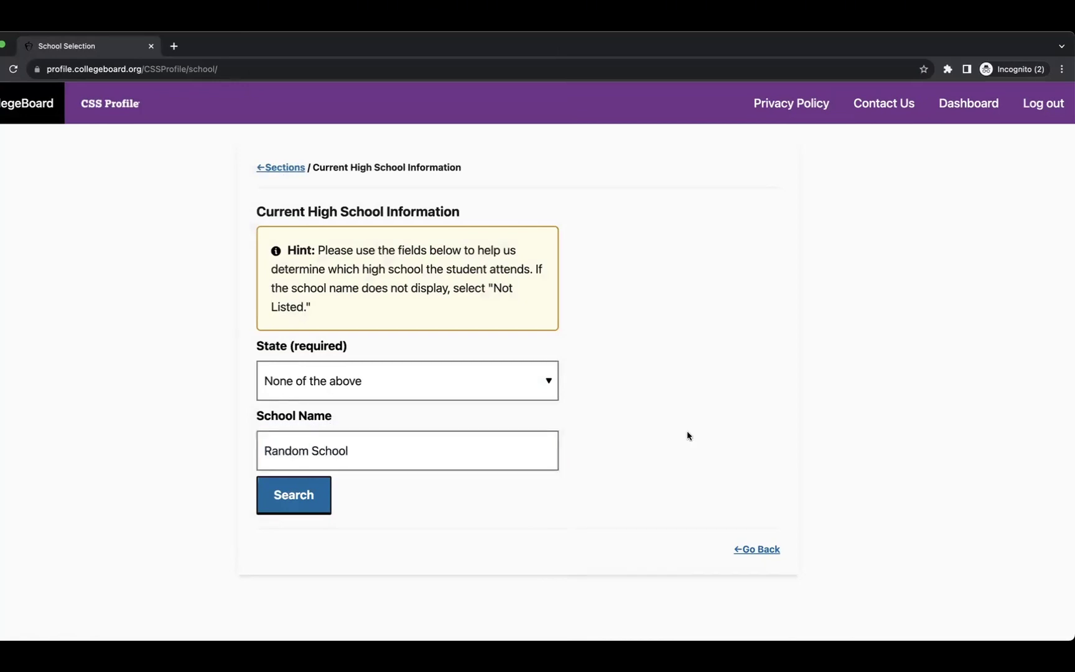
pyautogui.click(358, 387)
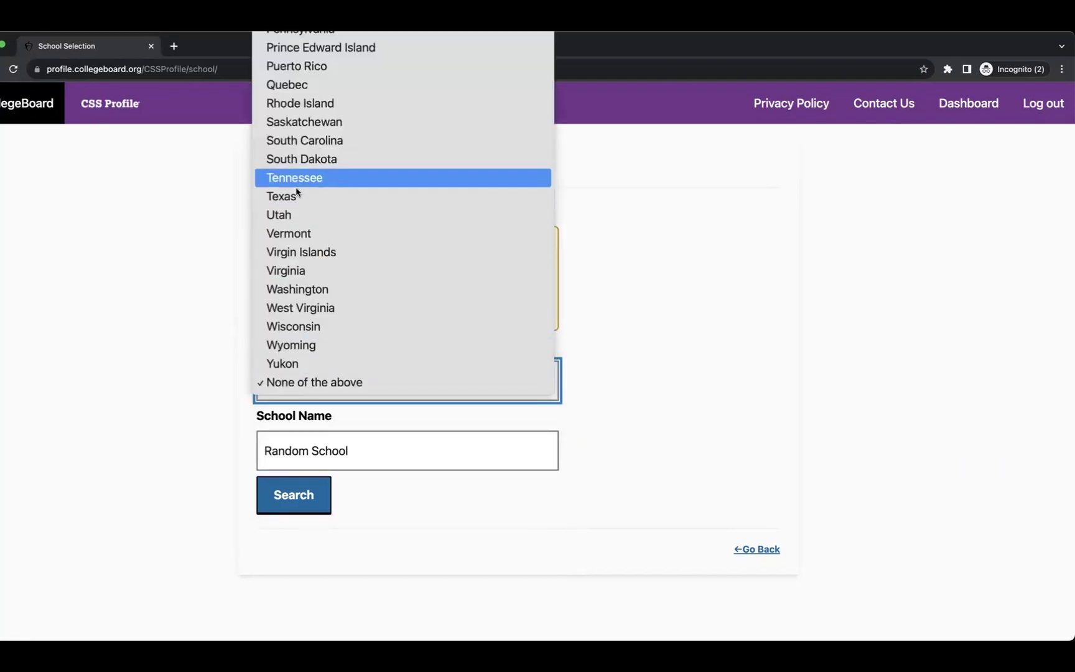
pyautogui.click(240, 403)
pyautogui.click(294, 494)
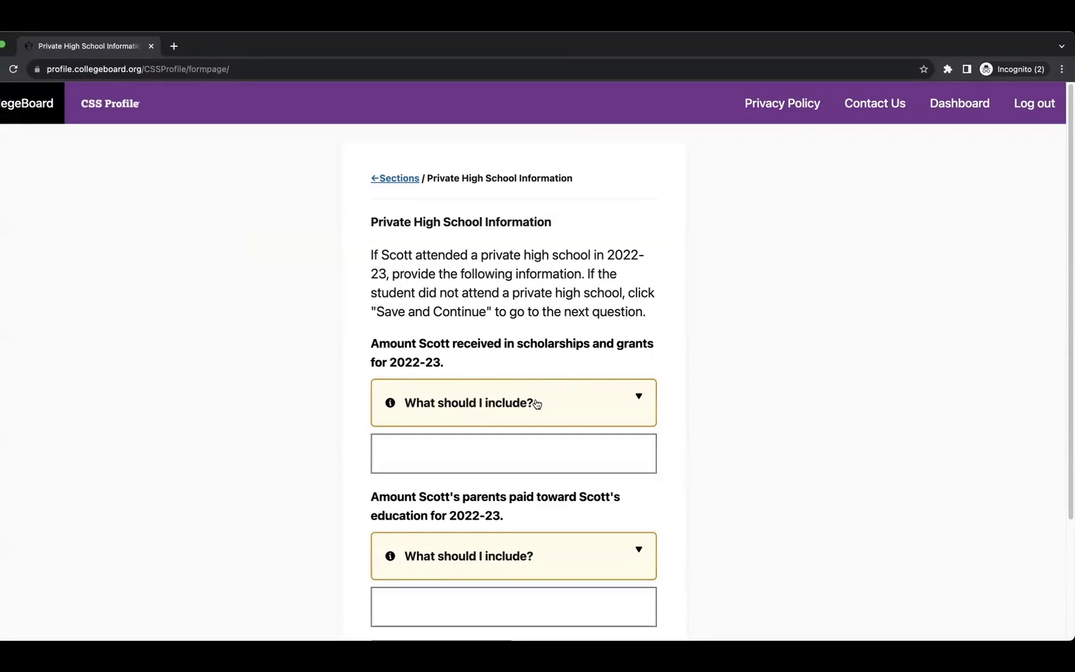
# Read the help for the scholarships and parents' payment questions, highlighting the key guidance.
pyautogui.scroll(-3, 535, 403)
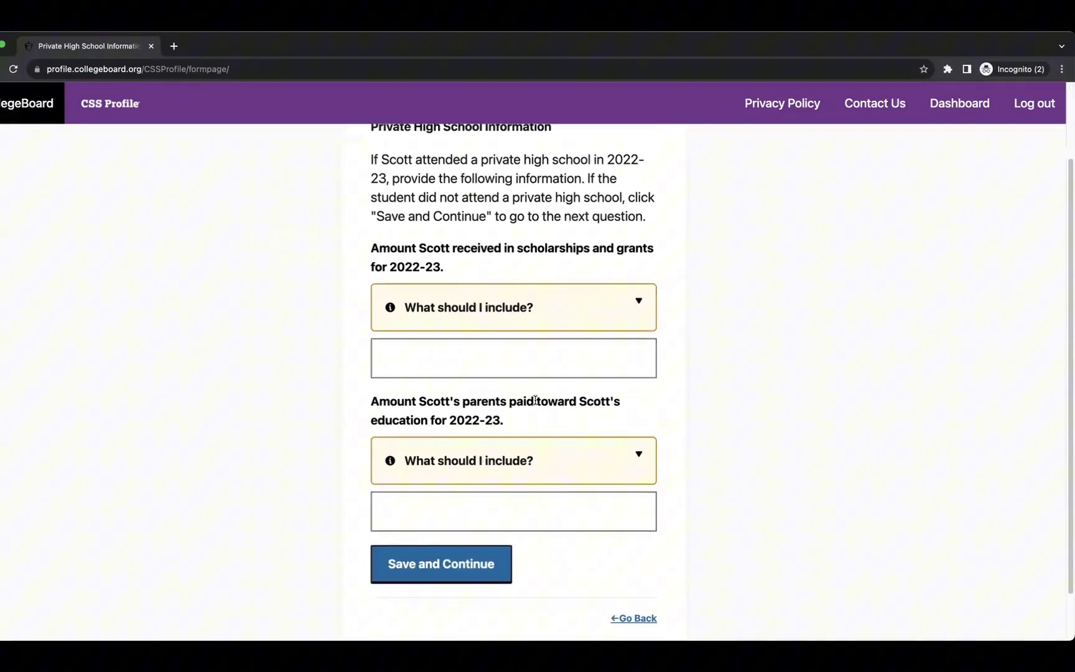
pyautogui.click(471, 302)
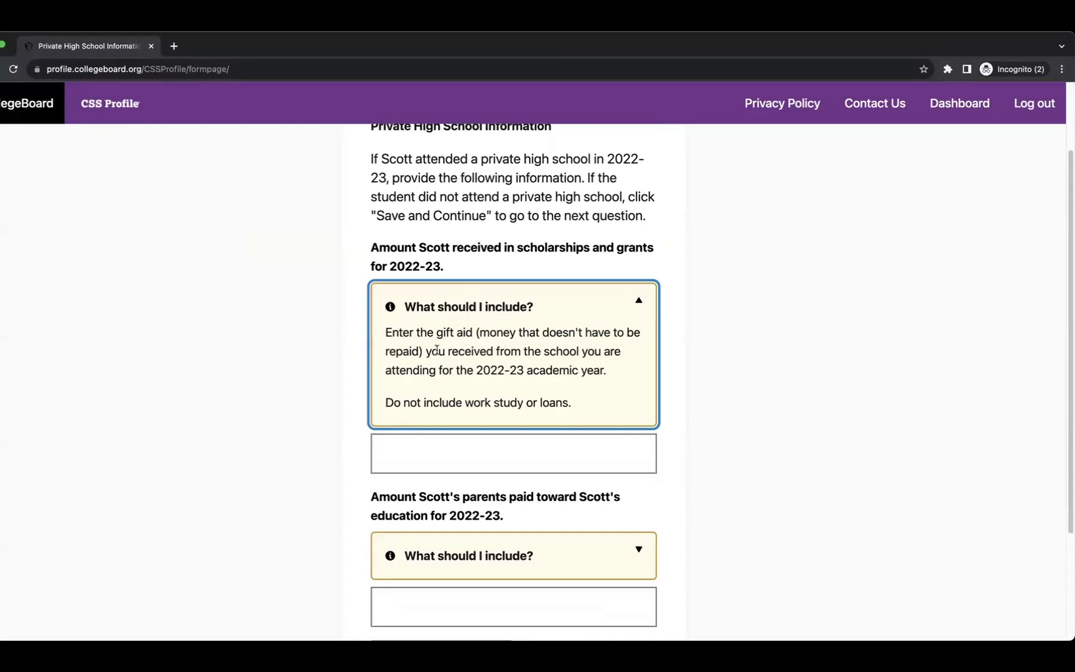
pyautogui.moveTo(481, 333); pyautogui.dragTo(591, 406)
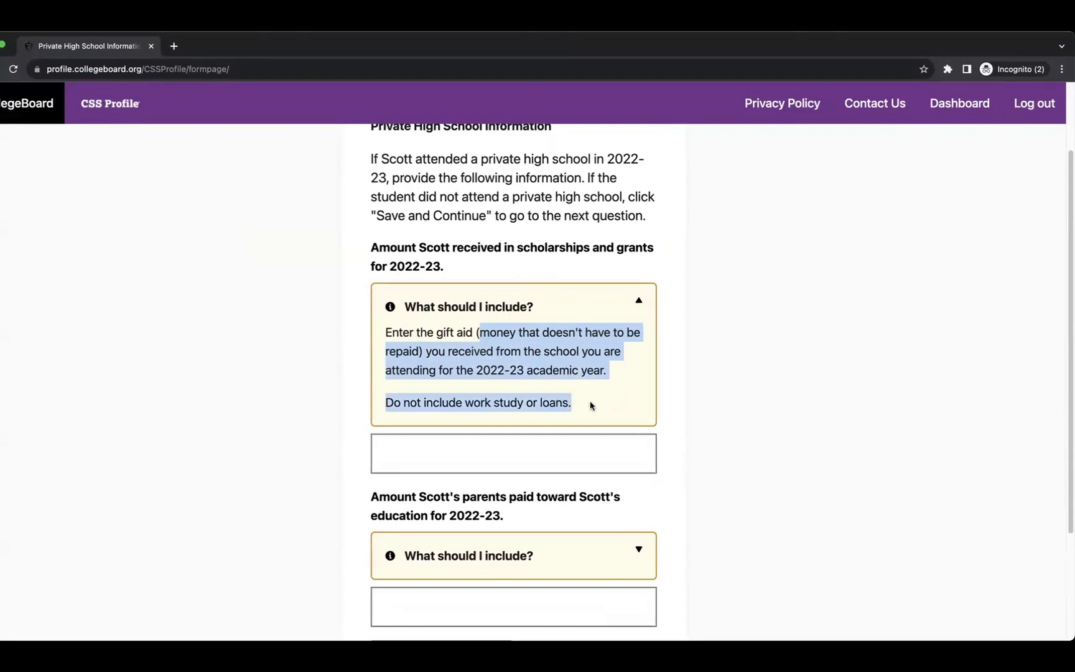
pyautogui.click(639, 304)
pyautogui.scroll(-2, 602, 410)
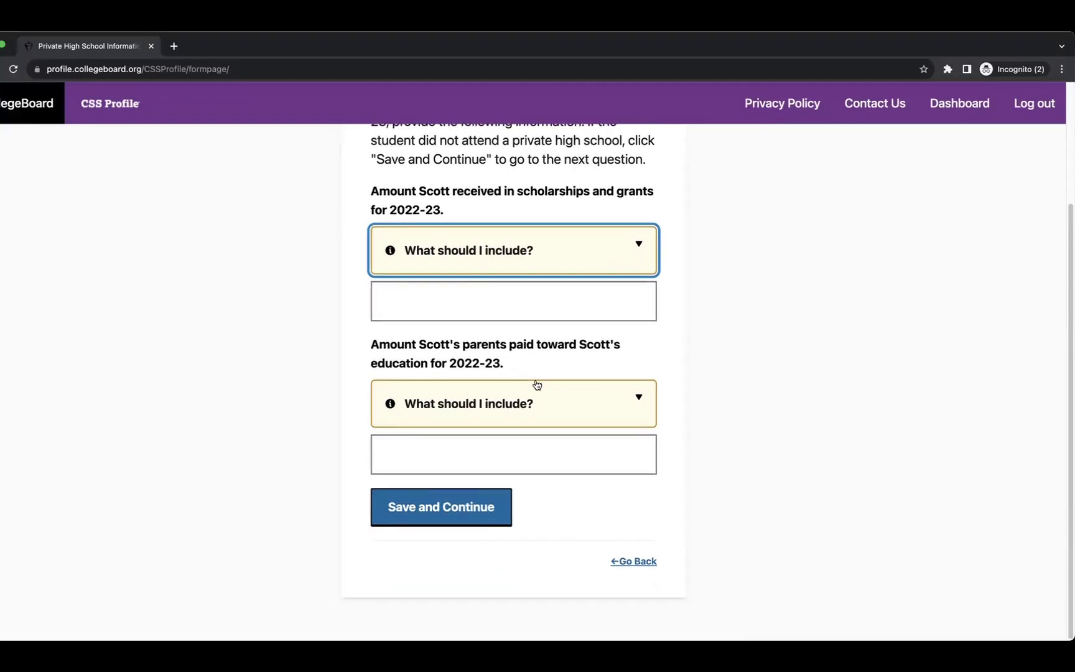
pyautogui.click(520, 404)
pyautogui.scroll(-3, 520, 417)
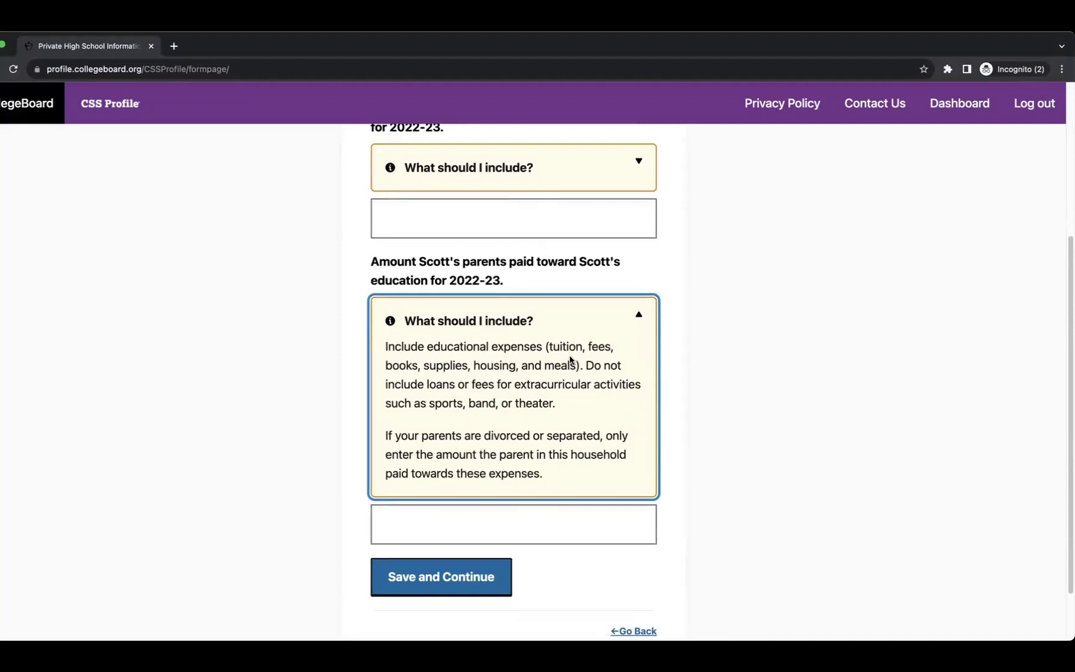
pyautogui.moveTo(551, 346); pyautogui.dragTo(591, 403)
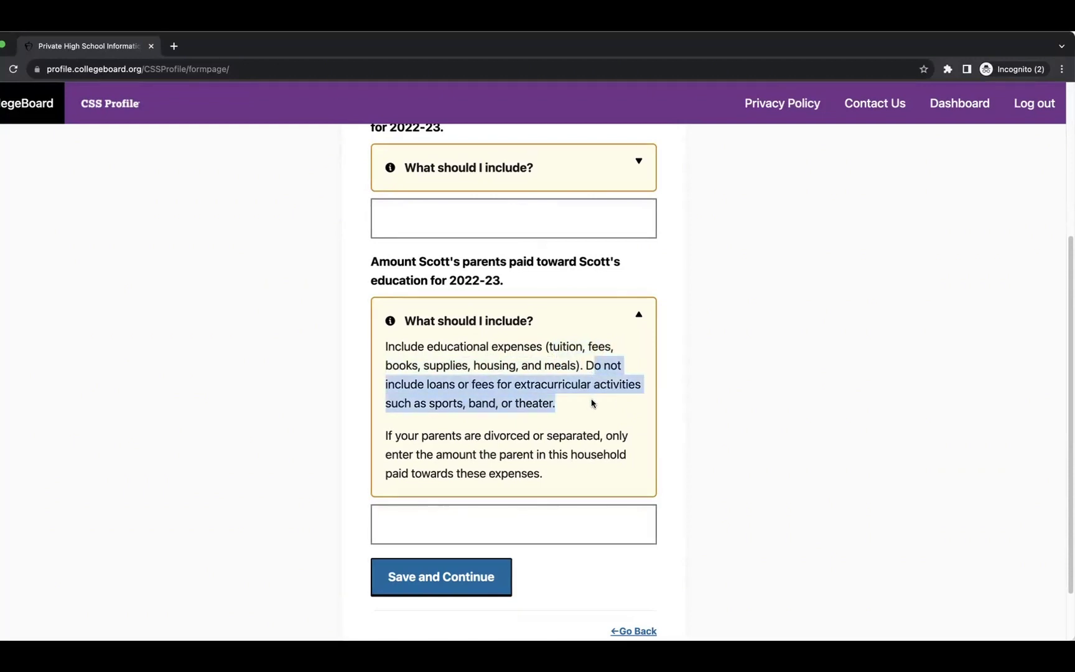
pyautogui.scroll(1, 592, 403)
pyautogui.scroll(-2, 422, 462)
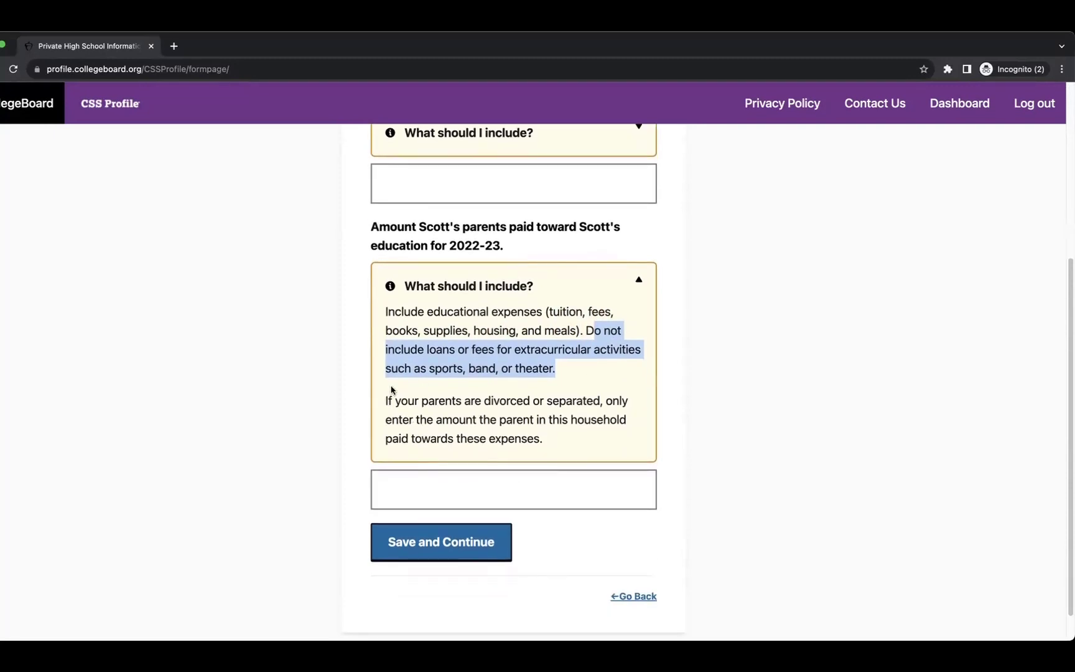
pyautogui.moveTo(396, 400); pyautogui.dragTo(575, 440)
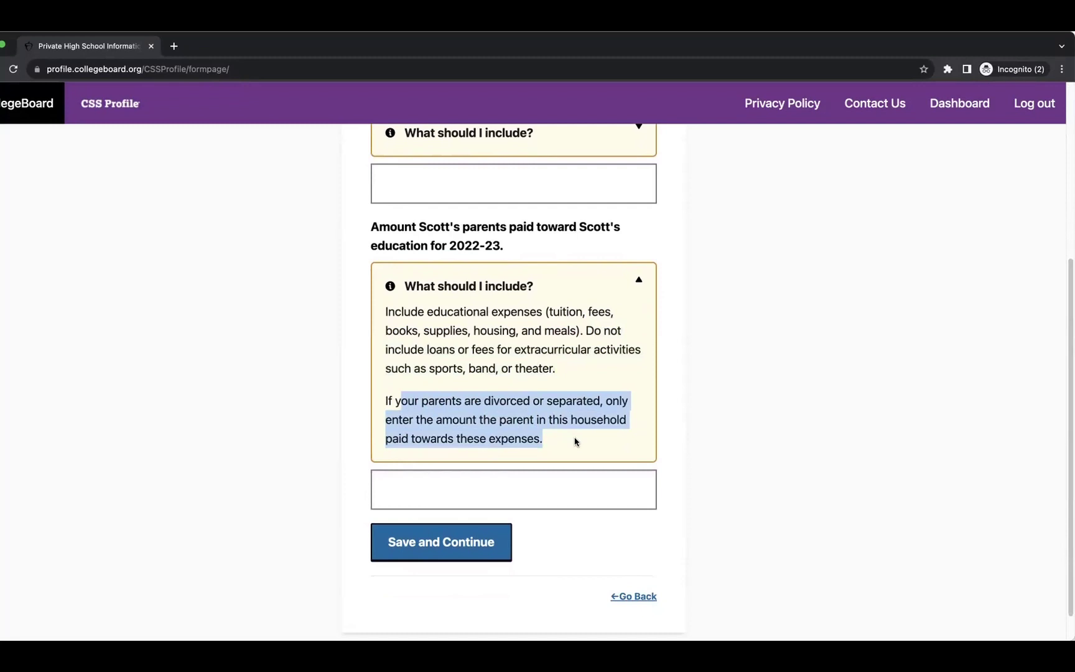
# Enter 100000 paid by parents and 20000 in scholarships, then save and continue.
pyautogui.click(549, 485)
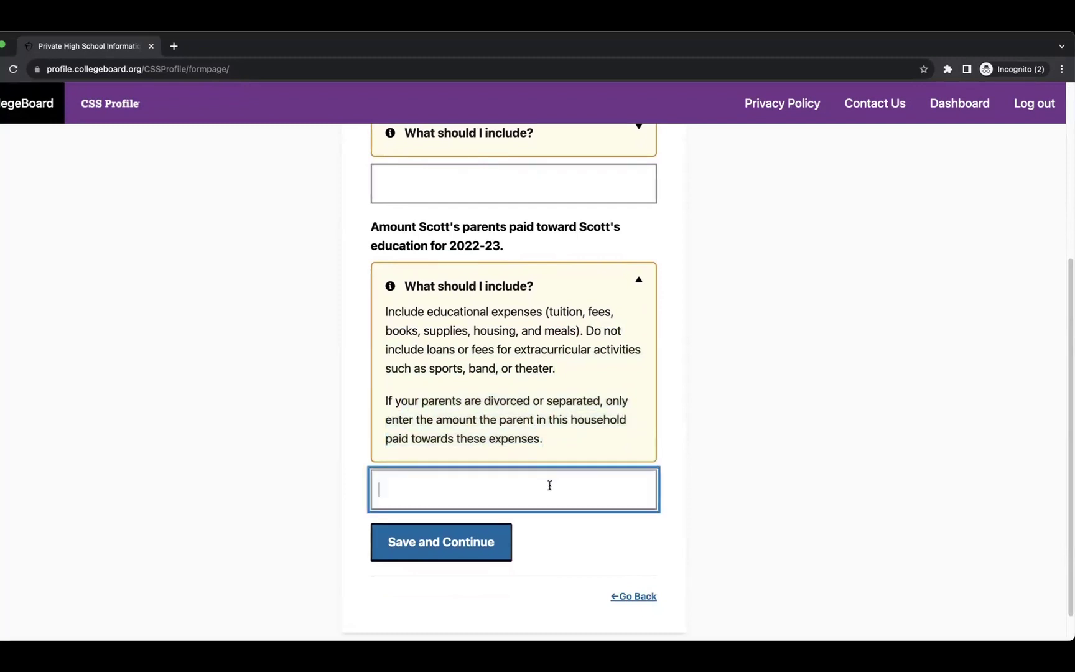
pyautogui.write('100000')
pyautogui.click(687, 478)
pyautogui.scroll(5, 729, 456)
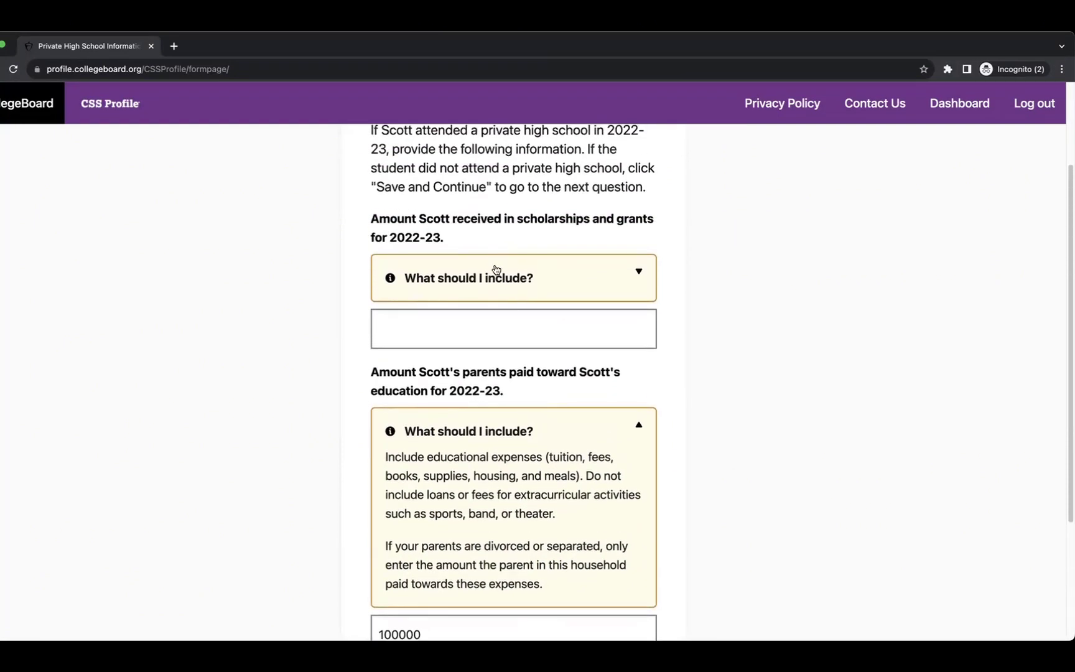
pyautogui.click(510, 274)
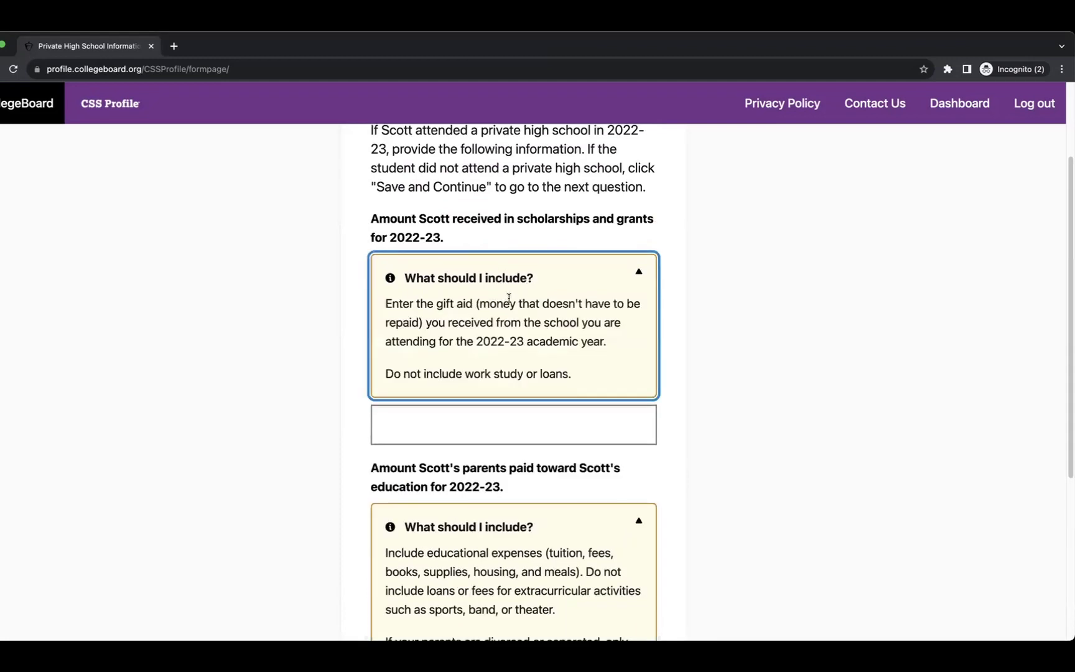
pyautogui.click(457, 428)
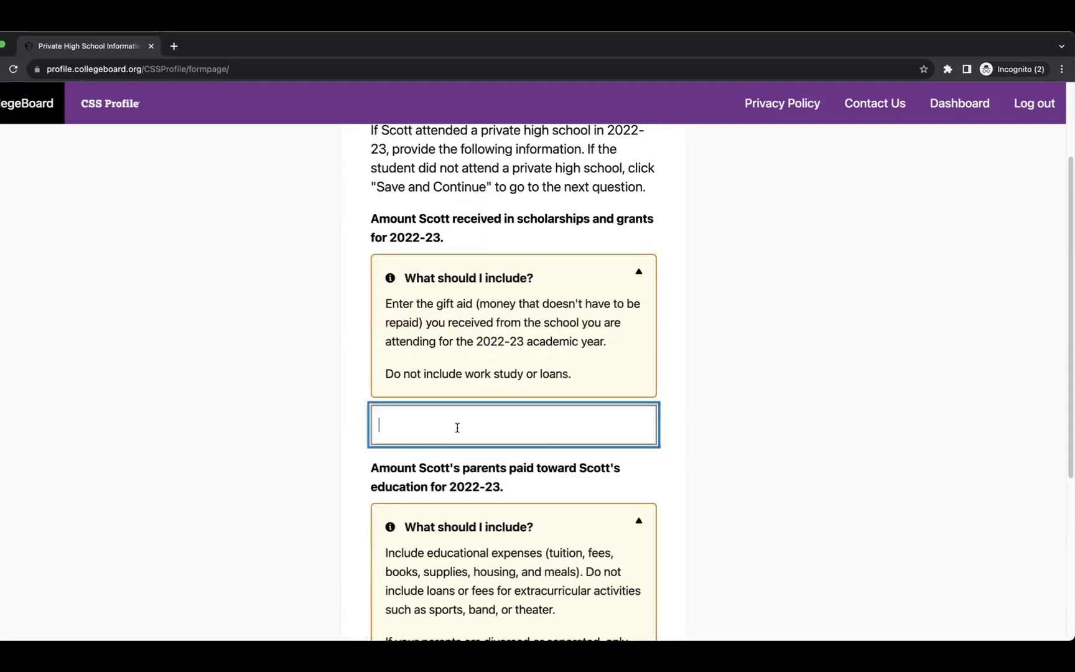
pyautogui.write('20000')
pyautogui.click(724, 413)
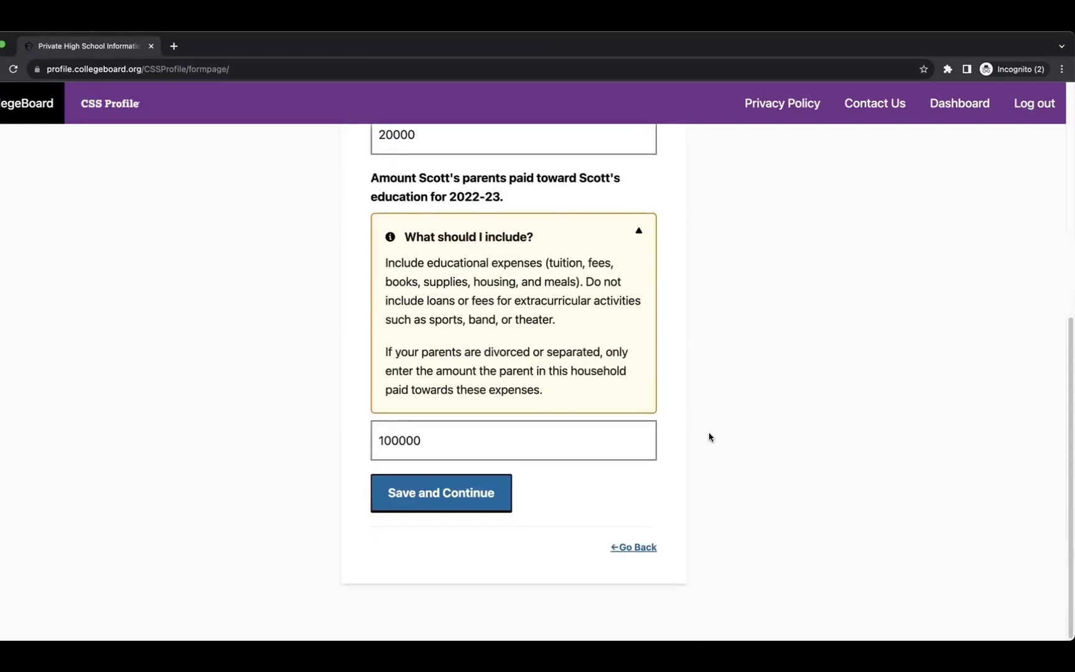
pyautogui.click(446, 505)
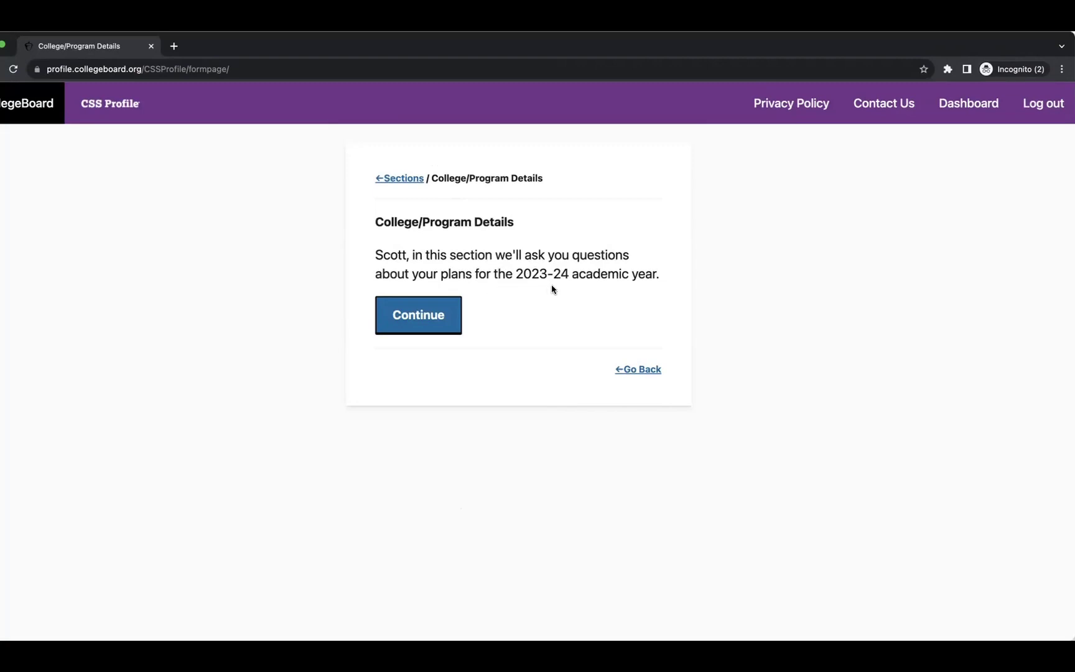
# Start College/Program Details and choose to search colleges by CSS code.
pyautogui.click(452, 302)
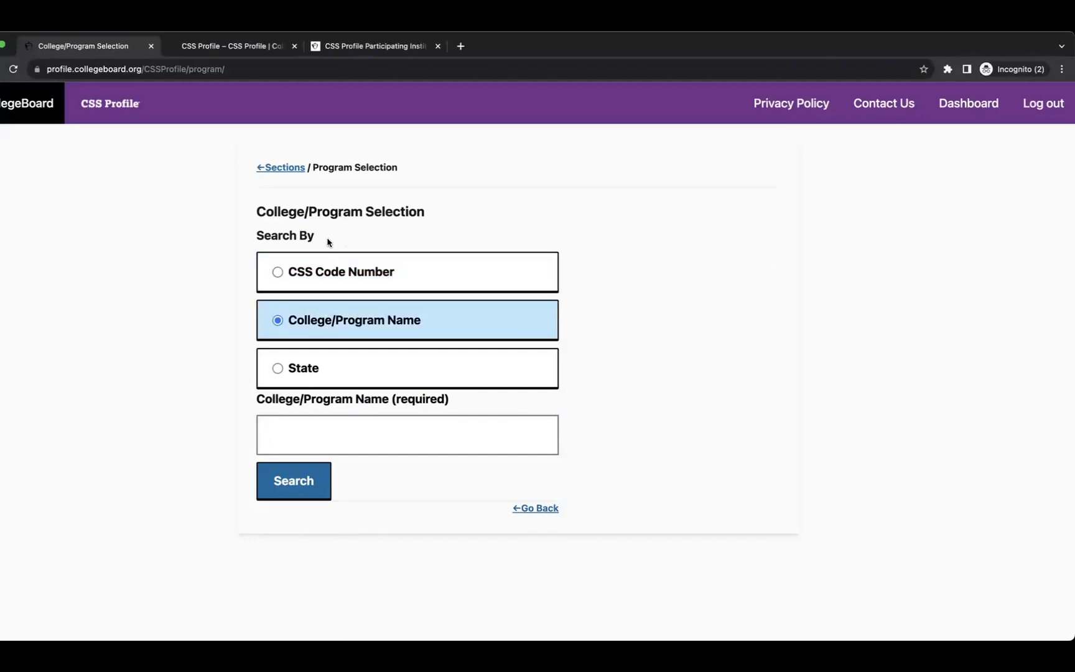
pyautogui.click(278, 272)
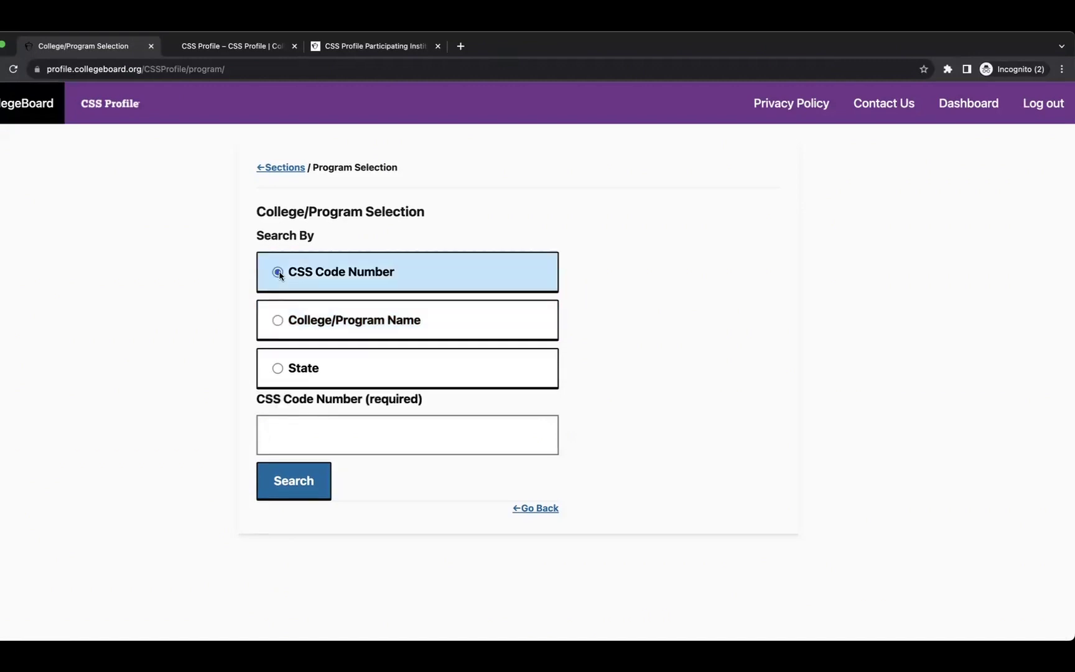
pyautogui.click(278, 320)
pyautogui.click(278, 371)
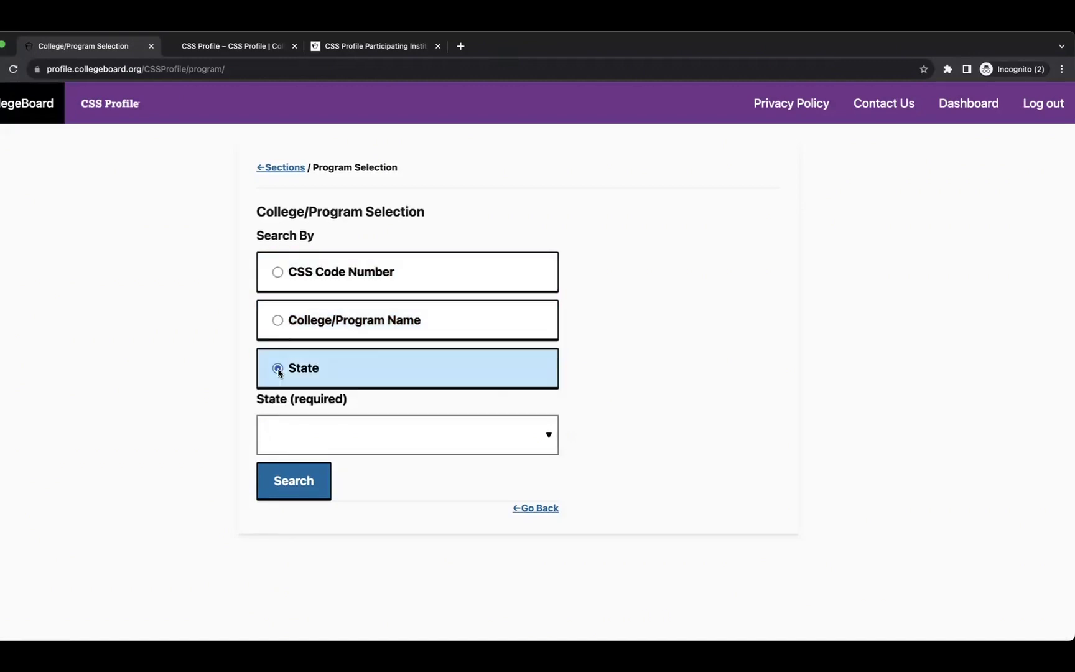
pyautogui.click(281, 273)
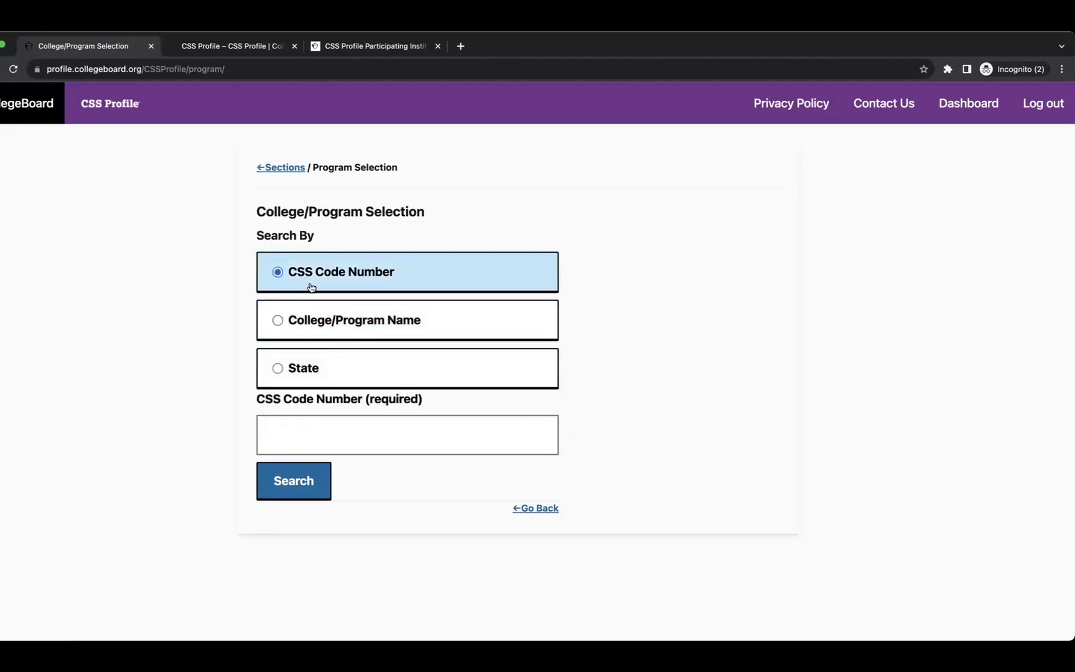
# Copy Adrian College's CSS code 1001 from the participating institutions list.
pyautogui.click(185, 44)
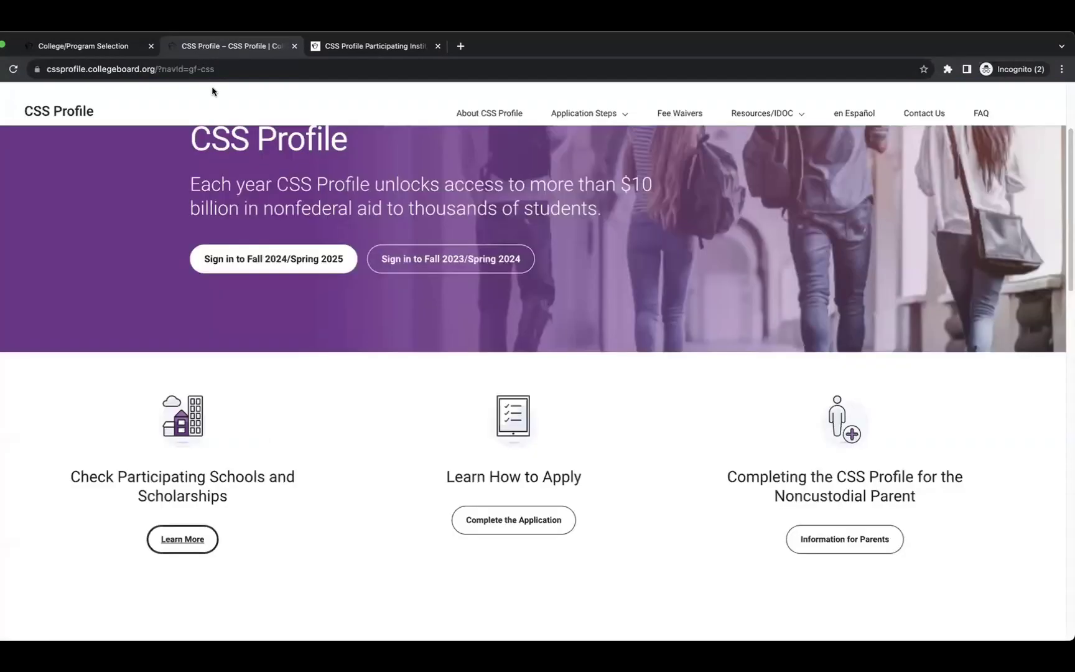
pyautogui.scroll(-1, 579, 334)
pyautogui.scroll(3, 444, 223)
pyautogui.scroll(-5, 470, 333)
pyautogui.scroll(-1, 45, 317)
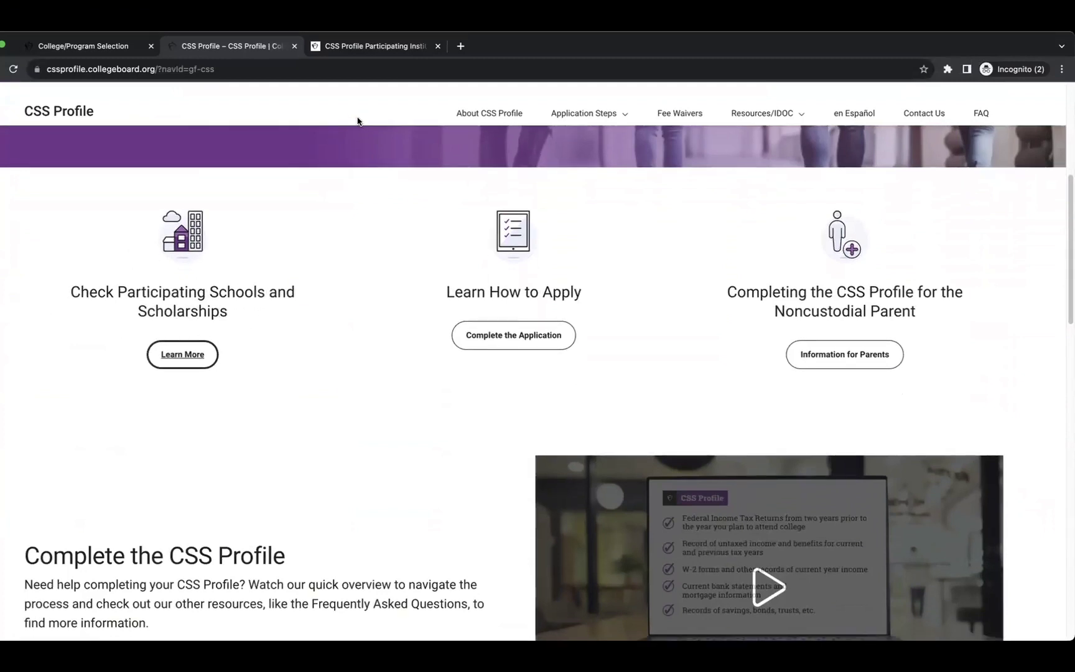
pyautogui.click(332, 48)
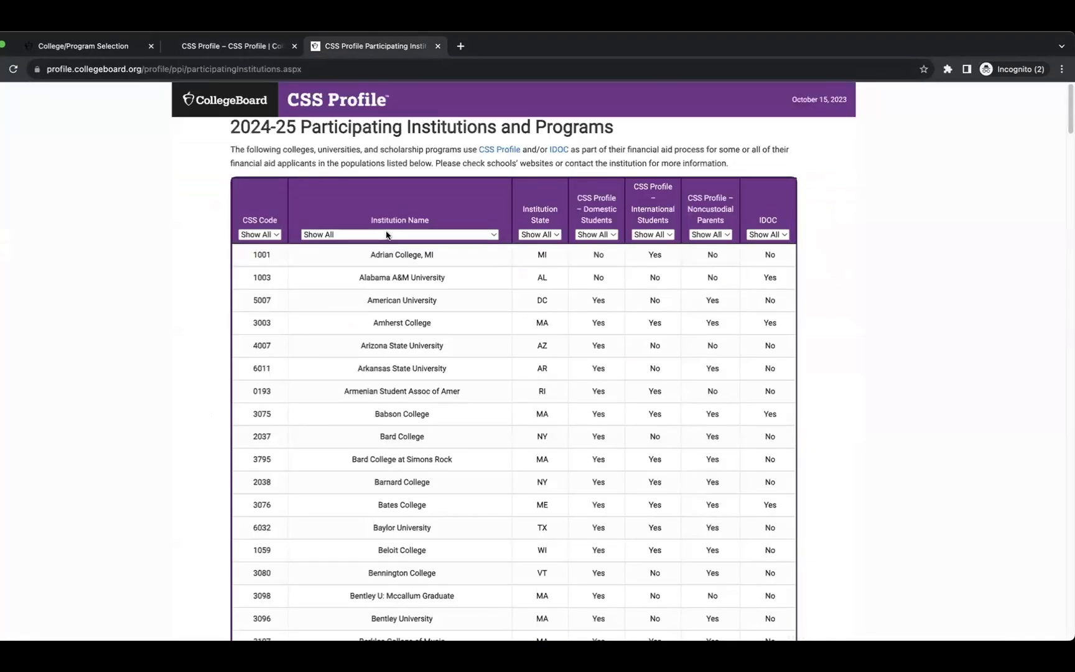
pyautogui.moveTo(372, 225); pyautogui.dragTo(431, 227)
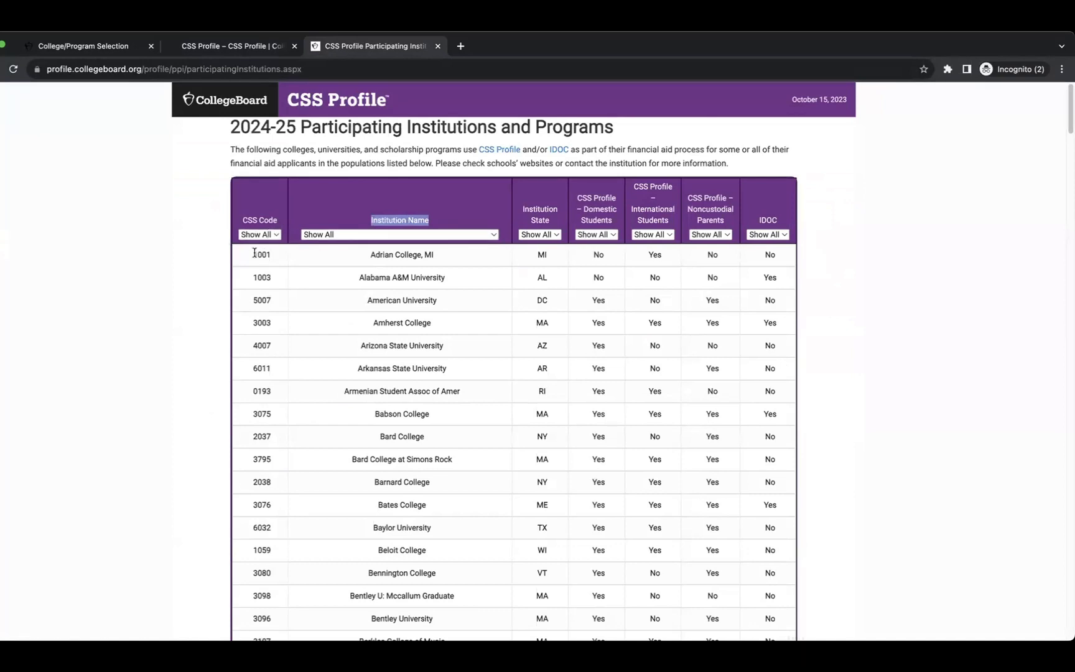
pyautogui.moveTo(254, 253); pyautogui.dragTo(272, 256)
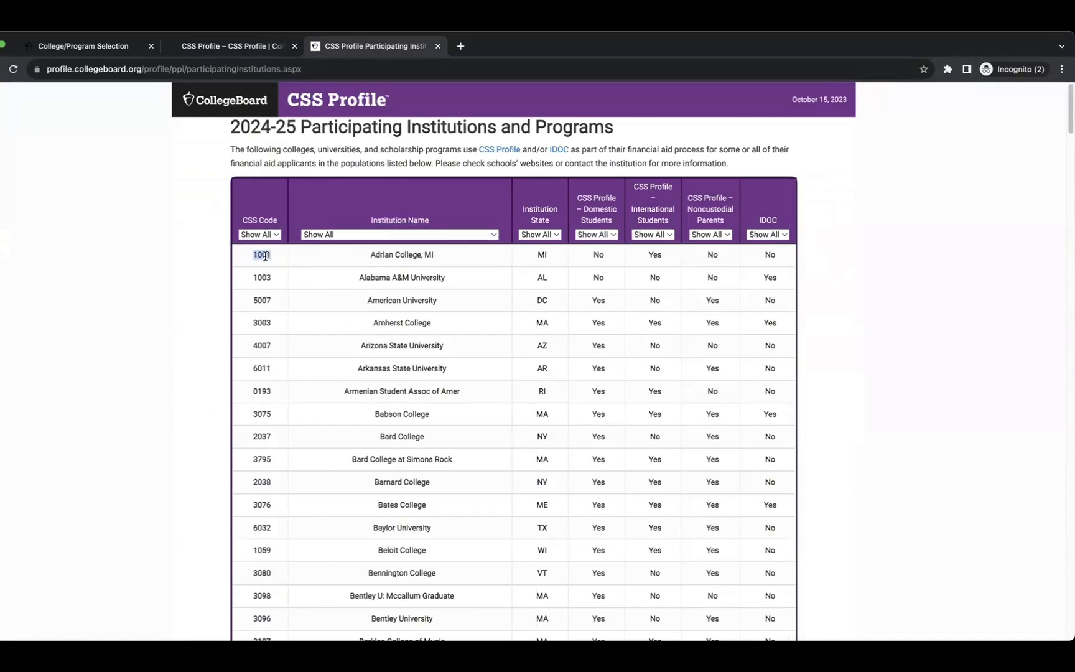
pyautogui.rightClick(265, 255)
pyautogui.click(281, 280)
# Paste 1001 into the CSS code field on the college selection form and search.
pyautogui.click(104, 49)
pyautogui.click(323, 433)
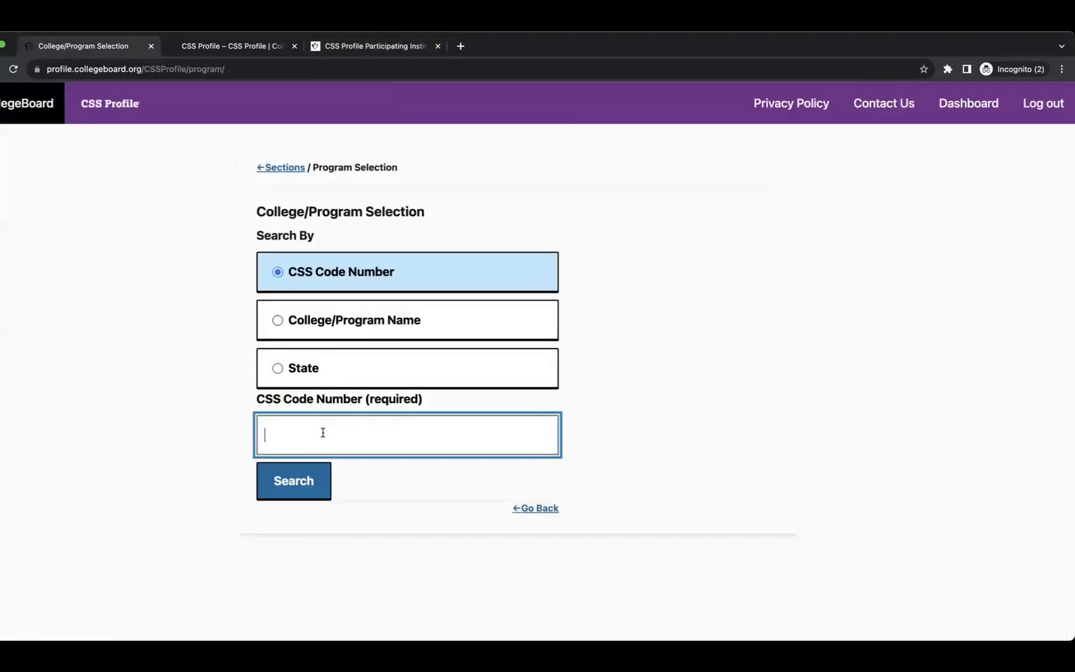
pyautogui.press('super+v')
pyautogui.click(626, 413)
pyautogui.click(316, 481)
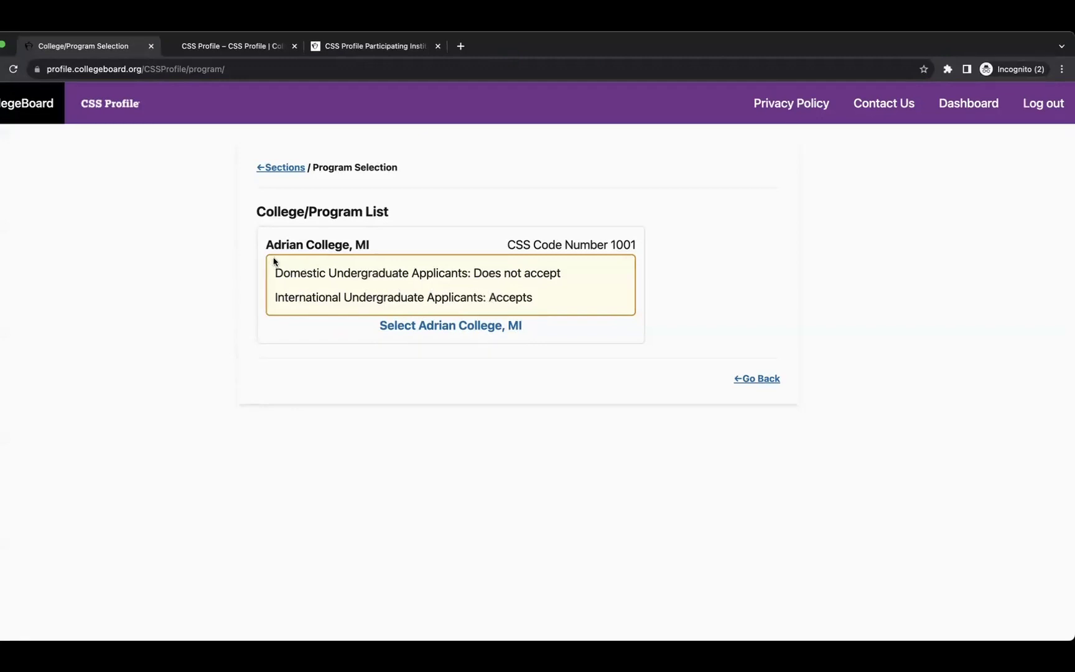
# Browse the participating institutions table's state, student, noncustodial parent and IDOC filters without changing them.
pyautogui.click(206, 48)
pyautogui.click(354, 47)
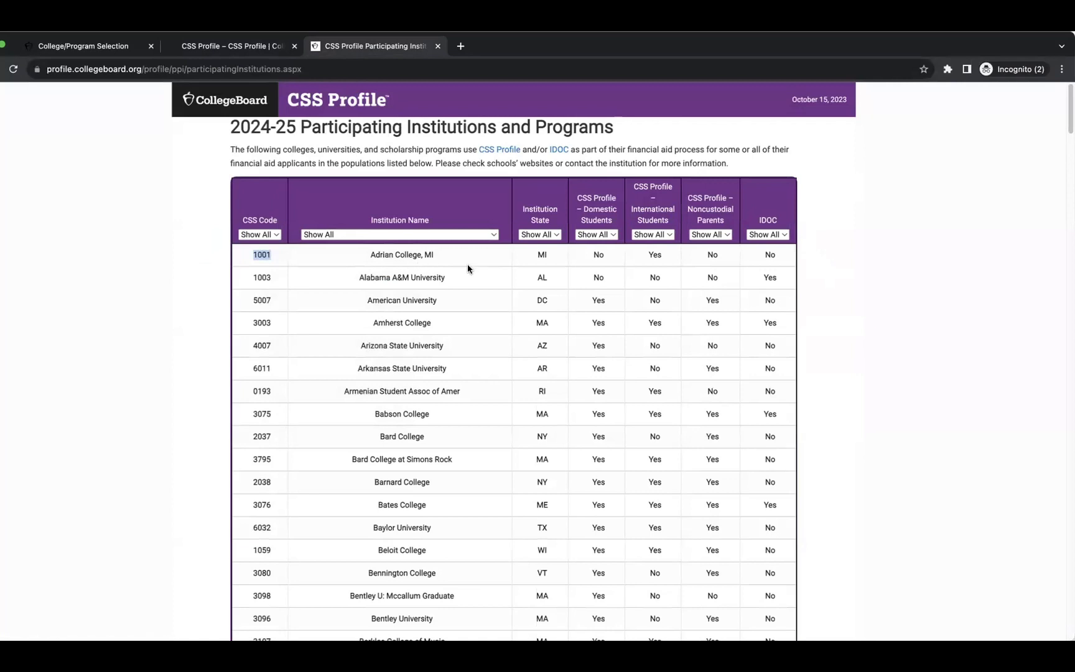
pyautogui.scroll(-1, 467, 265)
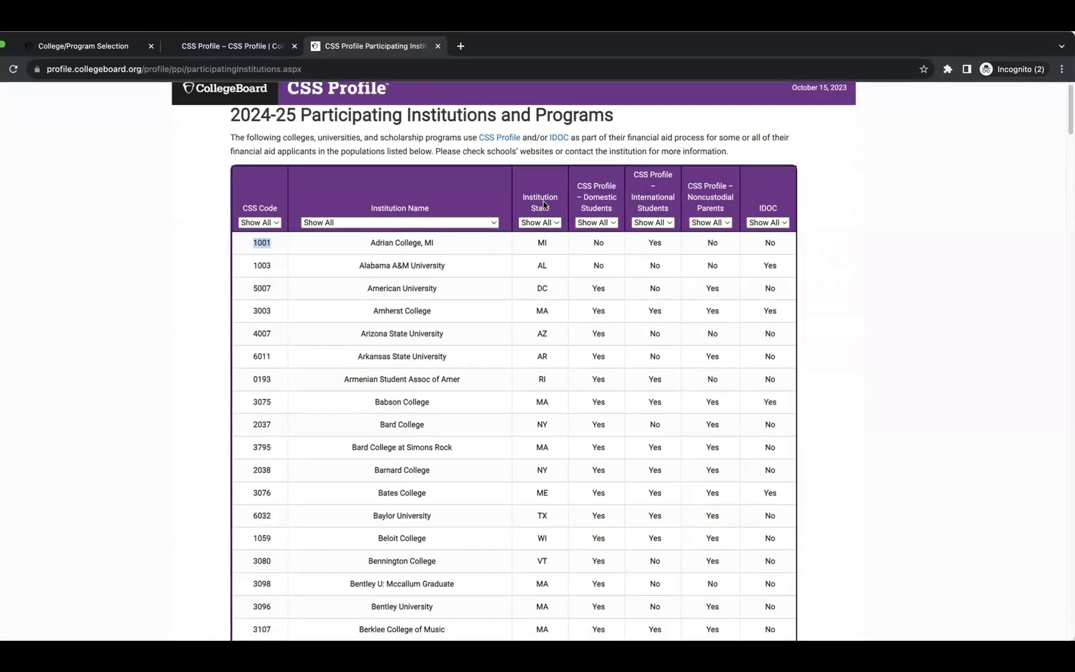
pyautogui.click(552, 222)
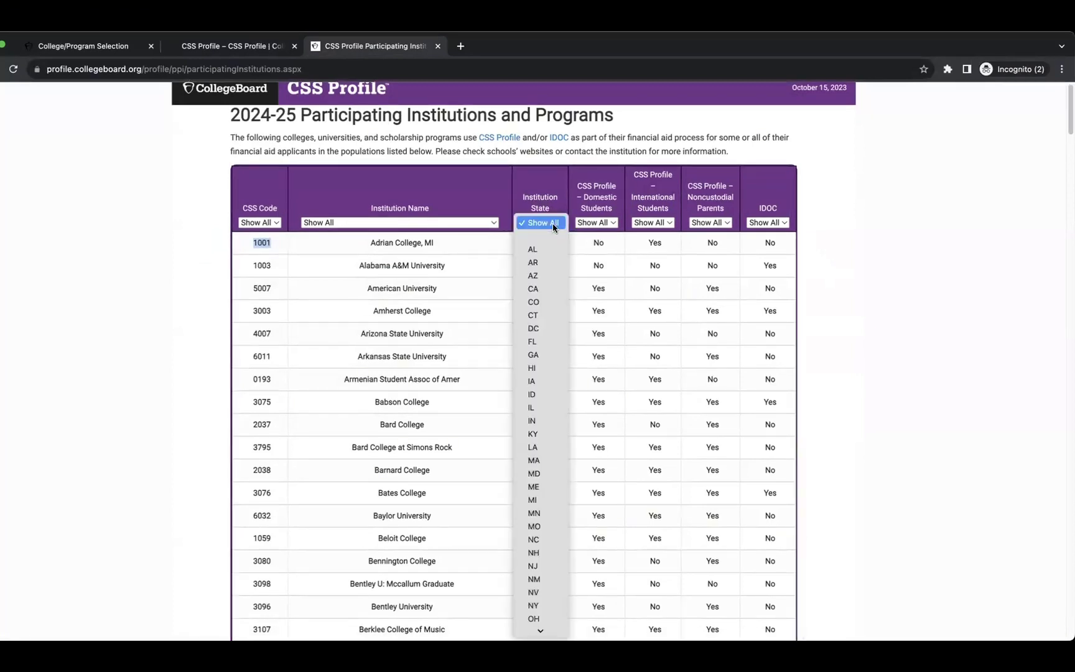
pyautogui.click(553, 225)
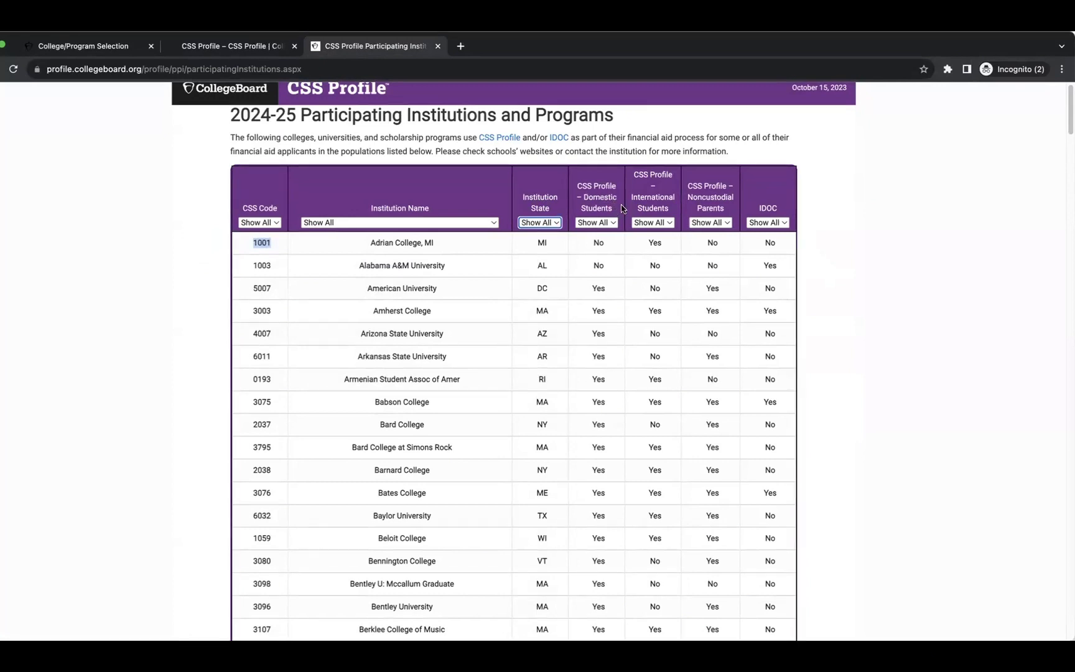
pyautogui.click(615, 223)
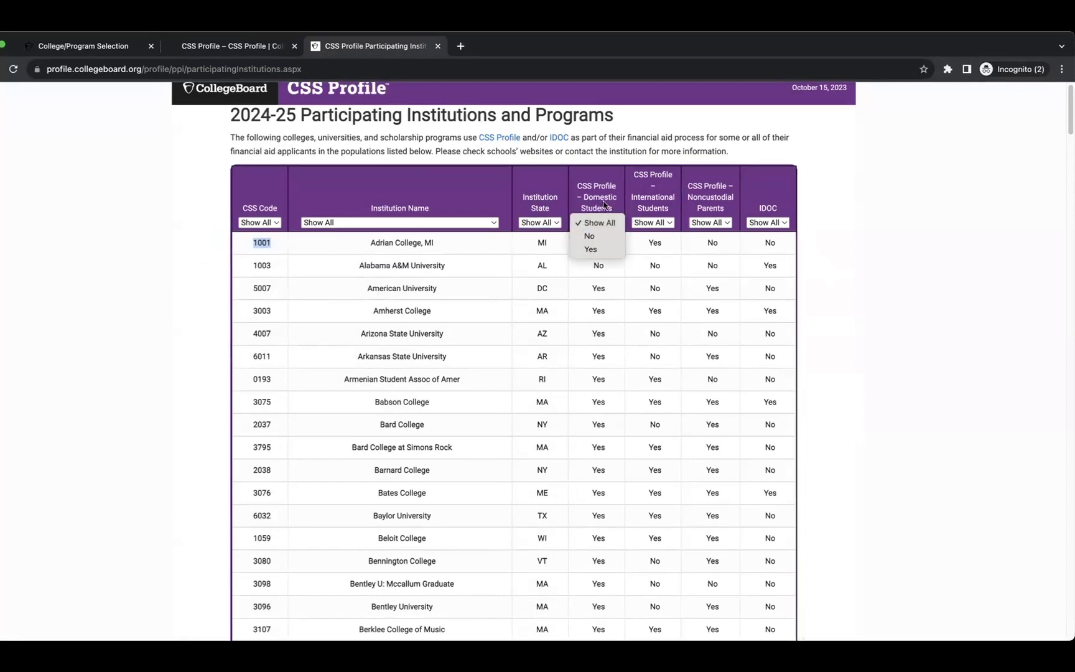
pyautogui.click(666, 188)
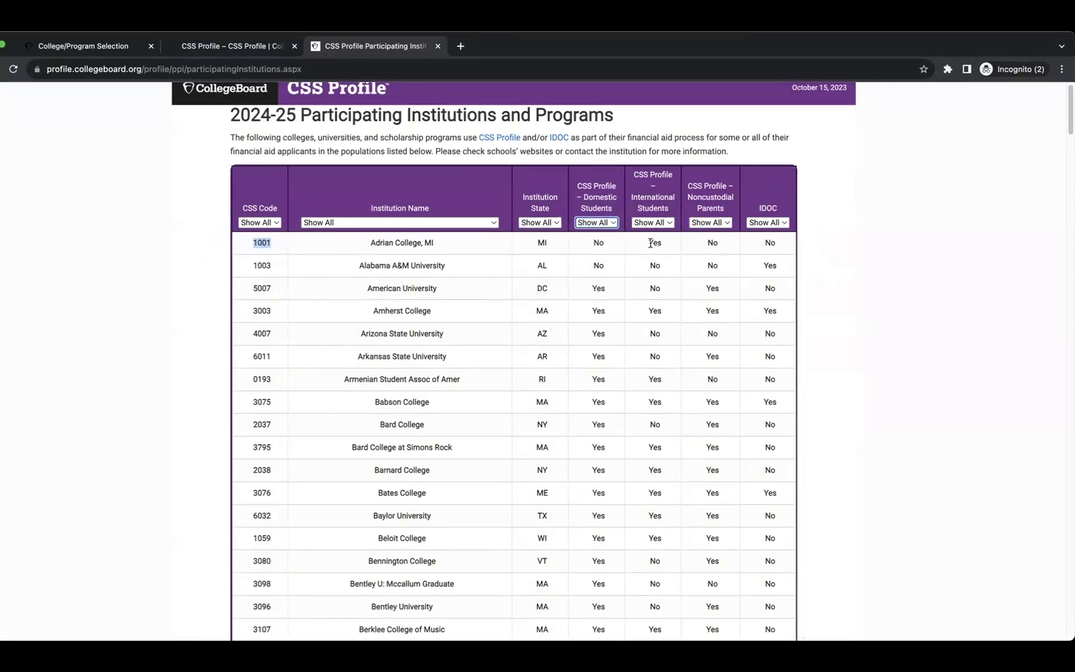
pyautogui.click(666, 226)
pyautogui.click(672, 189)
pyautogui.click(727, 222)
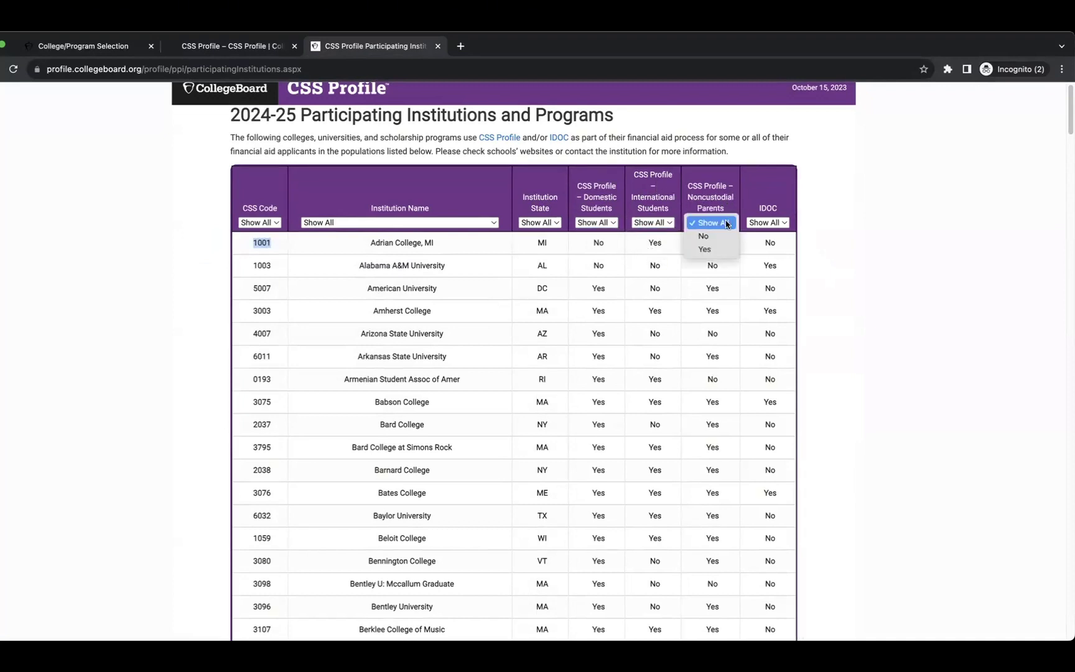
pyautogui.press('Down')
pyautogui.press('Down')
pyautogui.click(714, 194)
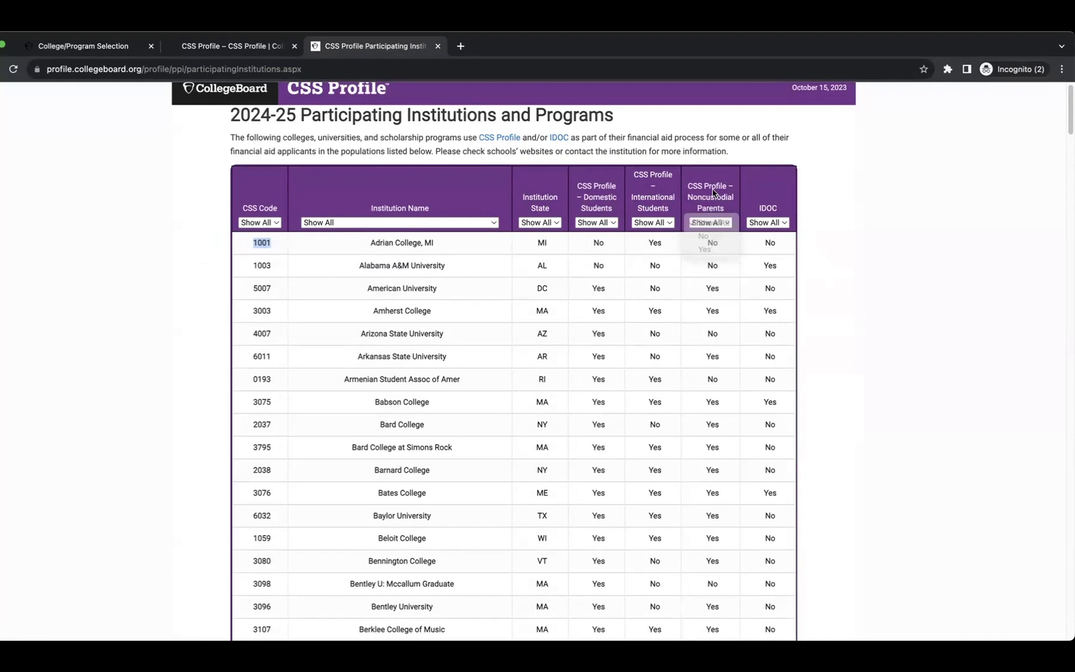
pyautogui.click(772, 224)
pyautogui.click(768, 190)
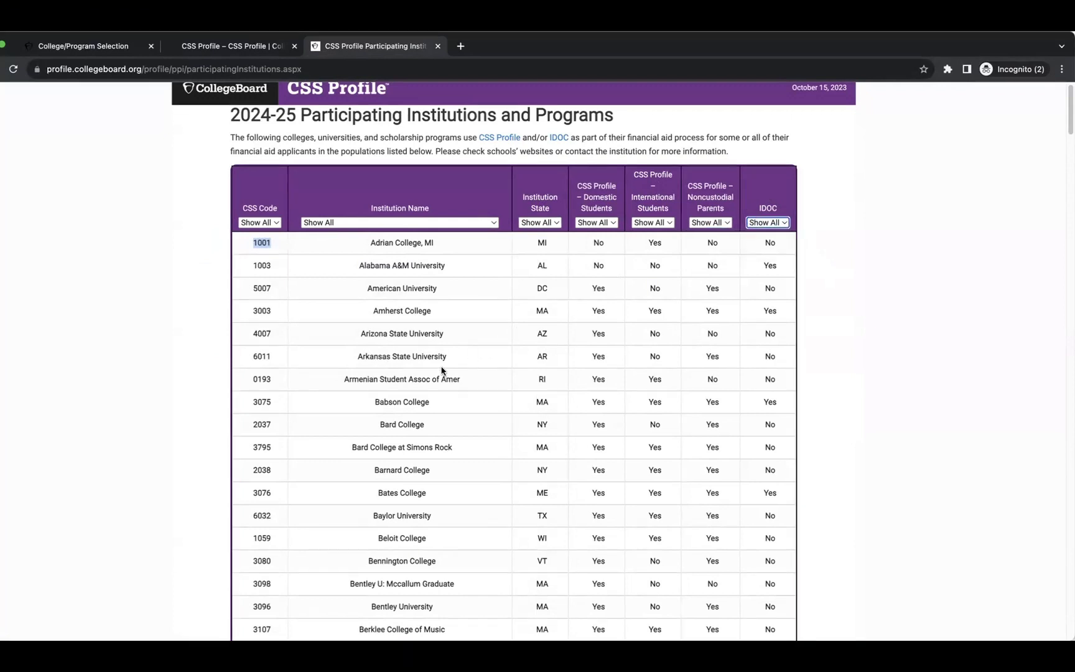
pyautogui.click(362, 223)
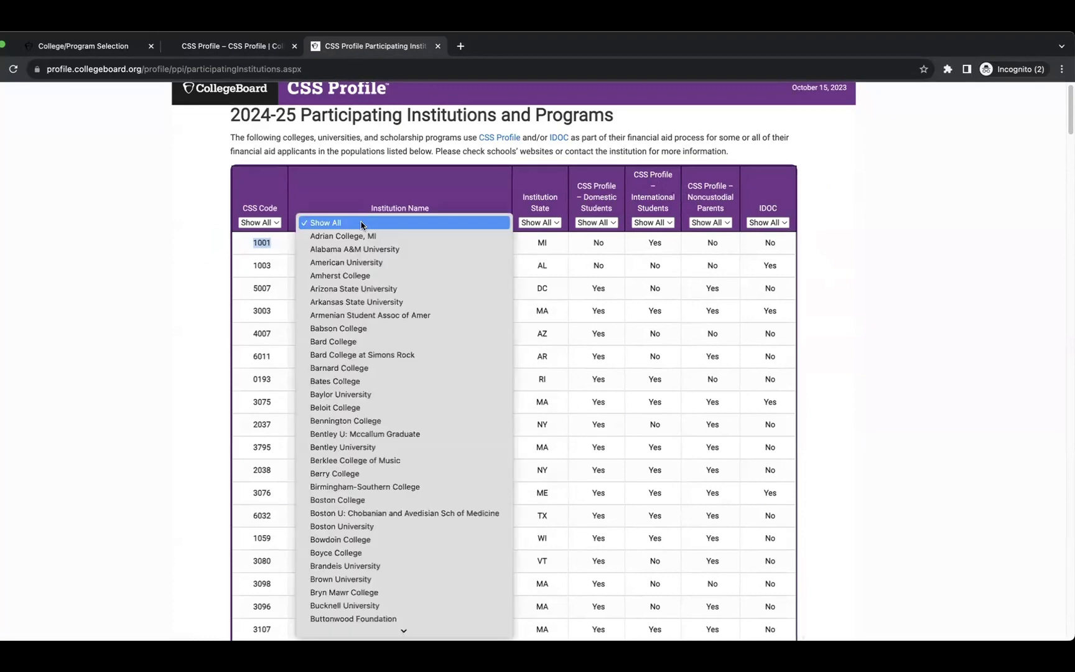
pyautogui.click(580, 280)
# Clear the 1001 selection, recheck the filters, and go back to the Adrian College selection page.
pyautogui.scroll(-20, 428, 464)
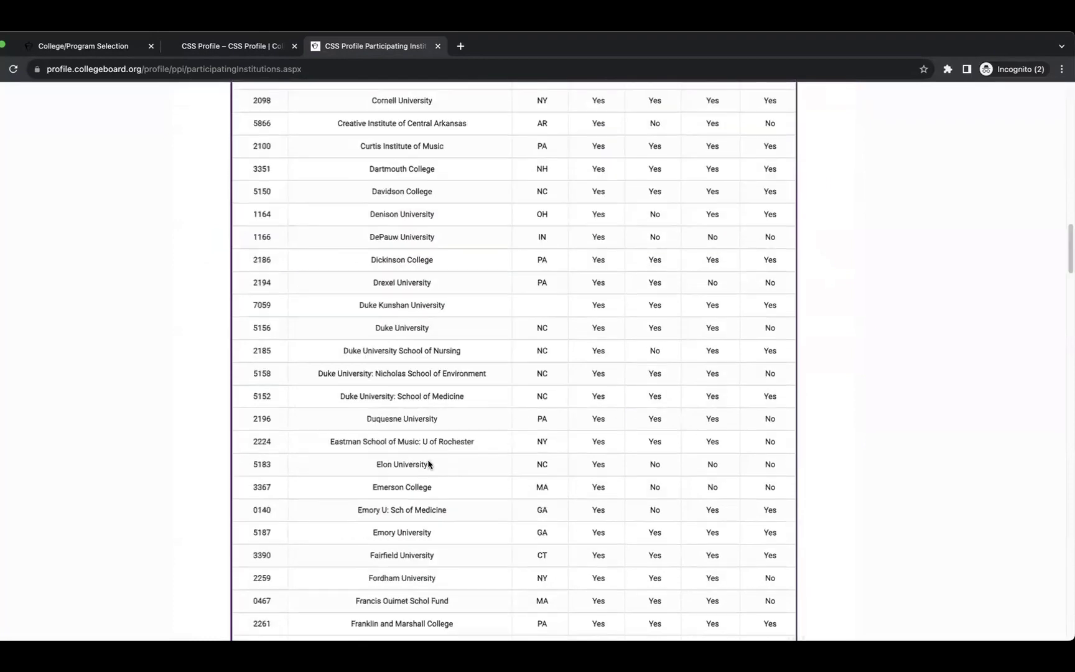
pyautogui.scroll(-15, 429, 470)
pyautogui.scroll(20, 429, 479)
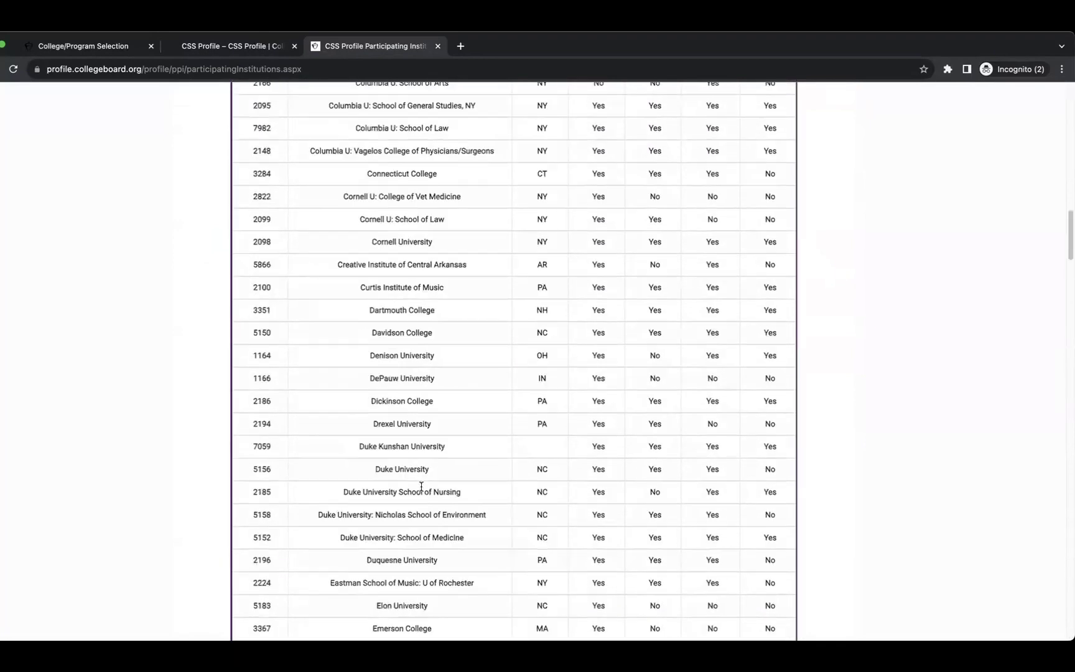
pyautogui.scroll(-2, 487, 290)
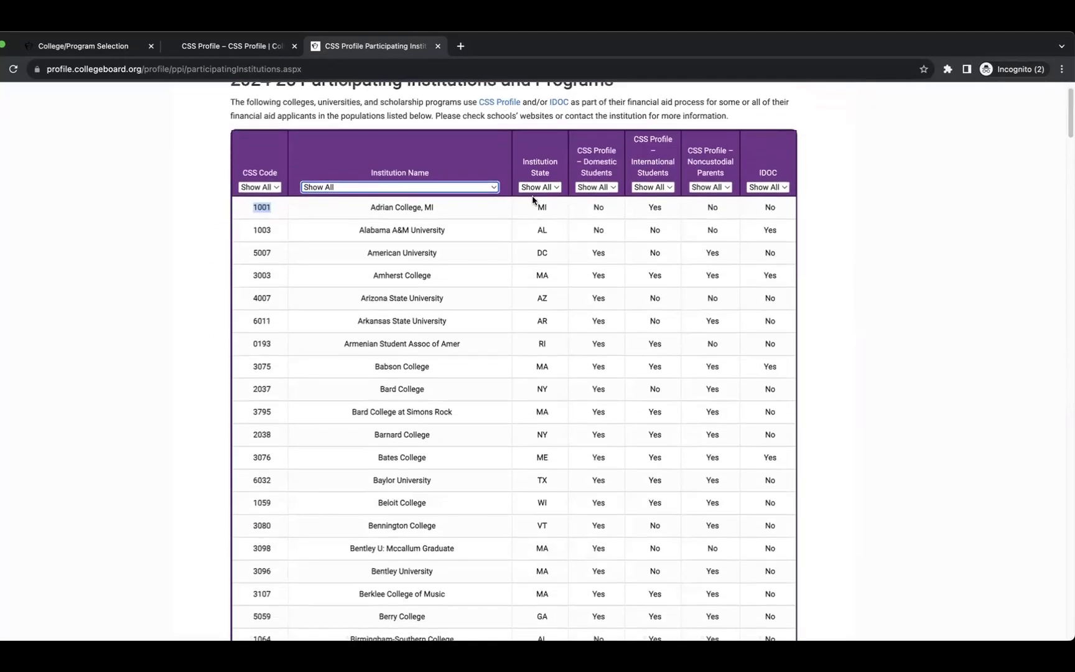
pyautogui.click(534, 196)
pyautogui.click(535, 189)
pyautogui.click(594, 190)
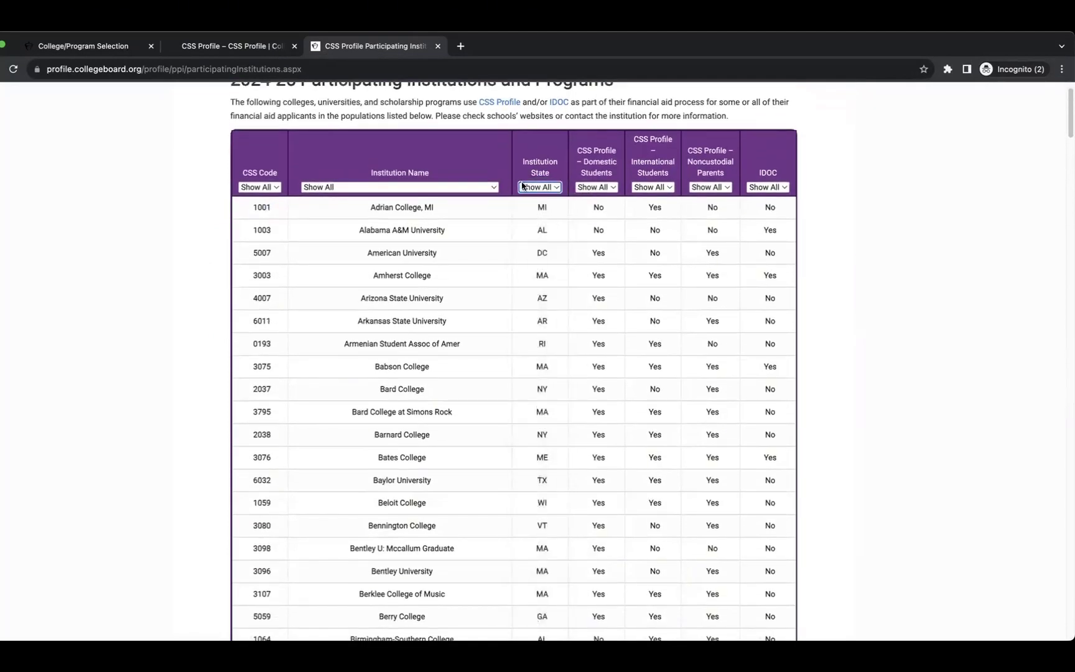
pyautogui.click(602, 187)
pyautogui.click(647, 187)
pyautogui.click(652, 187)
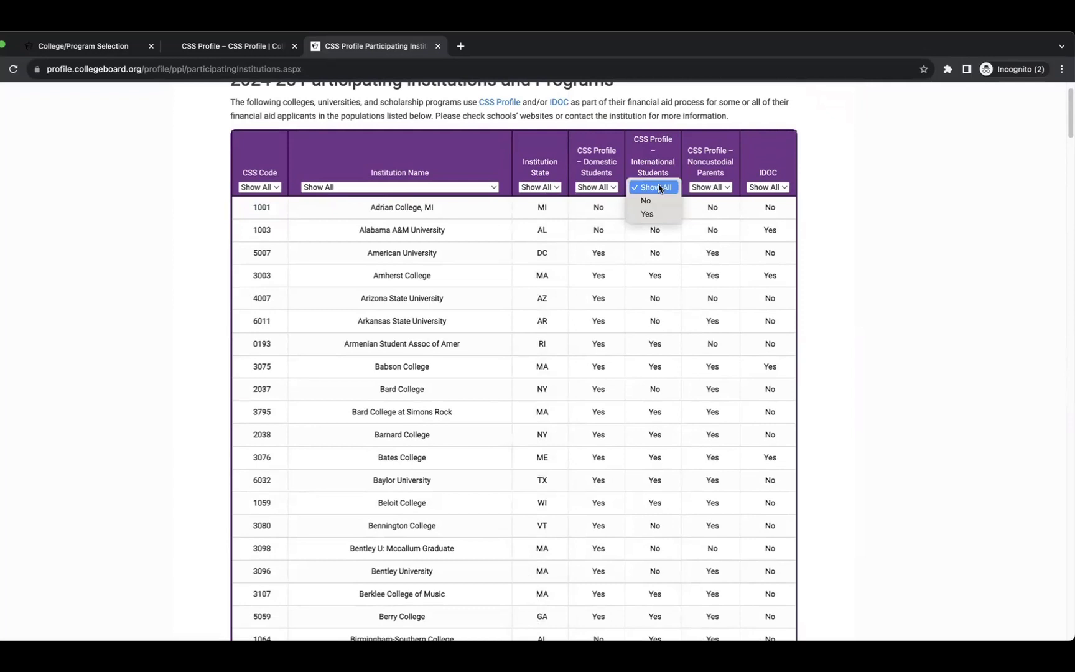
pyautogui.click(701, 197)
pyautogui.click(694, 239)
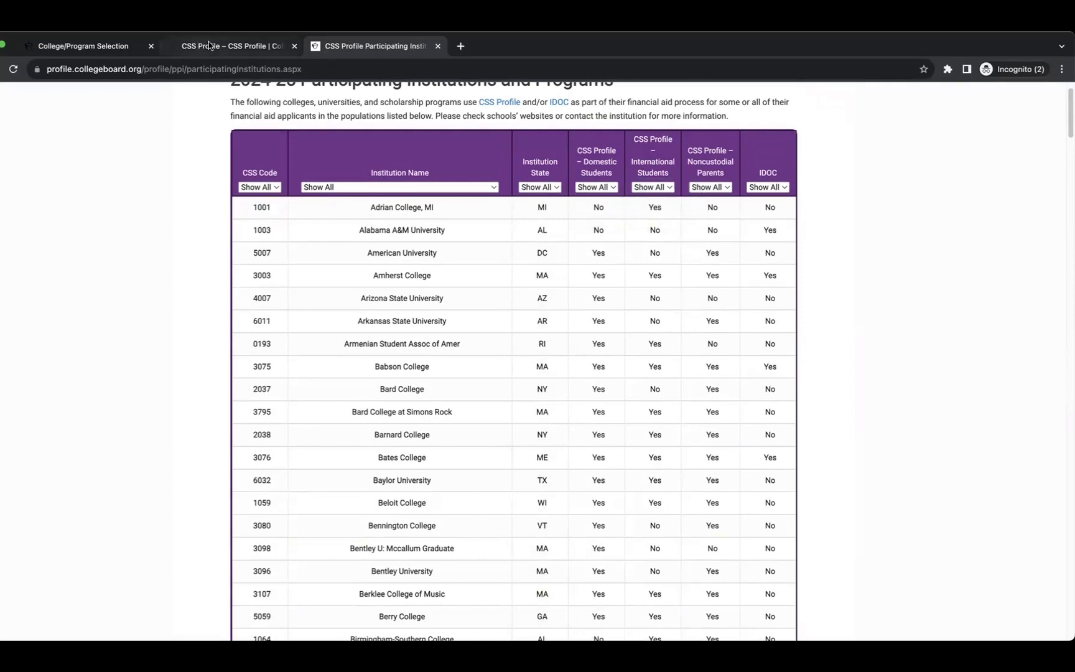
pyautogui.click(93, 46)
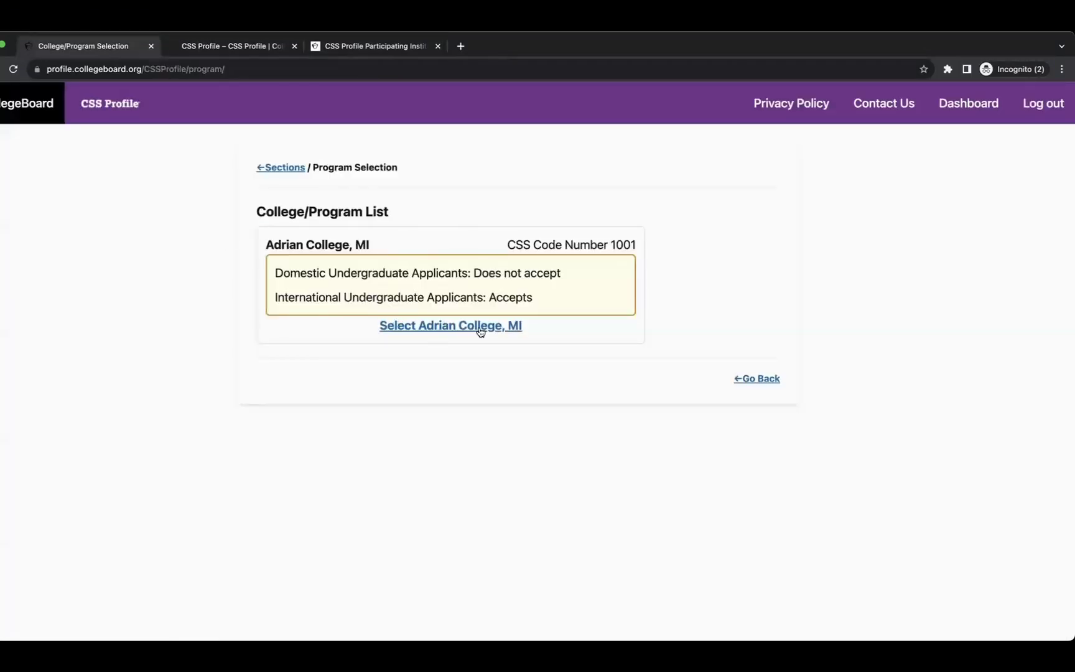
# Select Adrian College, MI and set year in school to first year undergraduate, never attended.
pyautogui.click(442, 327)
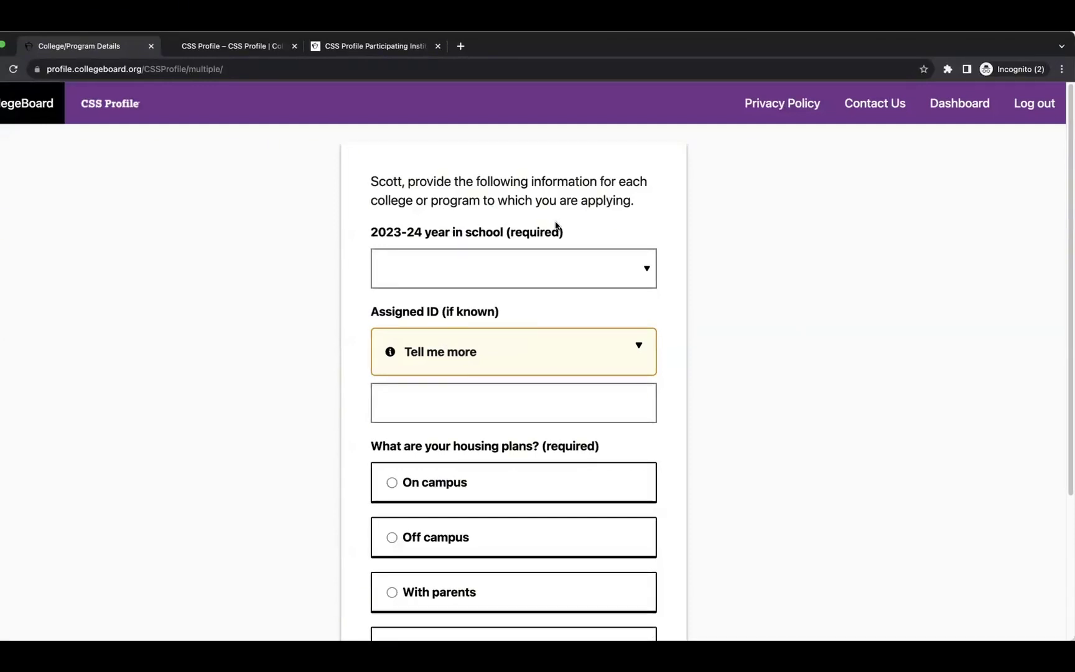
pyautogui.click(598, 259)
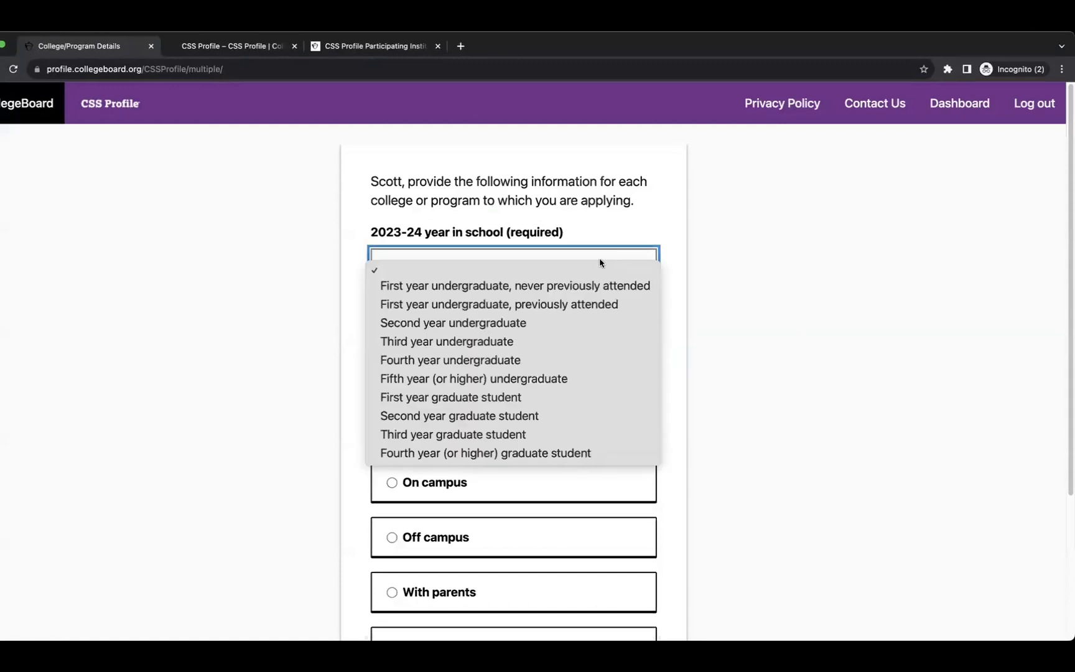
pyautogui.click(509, 287)
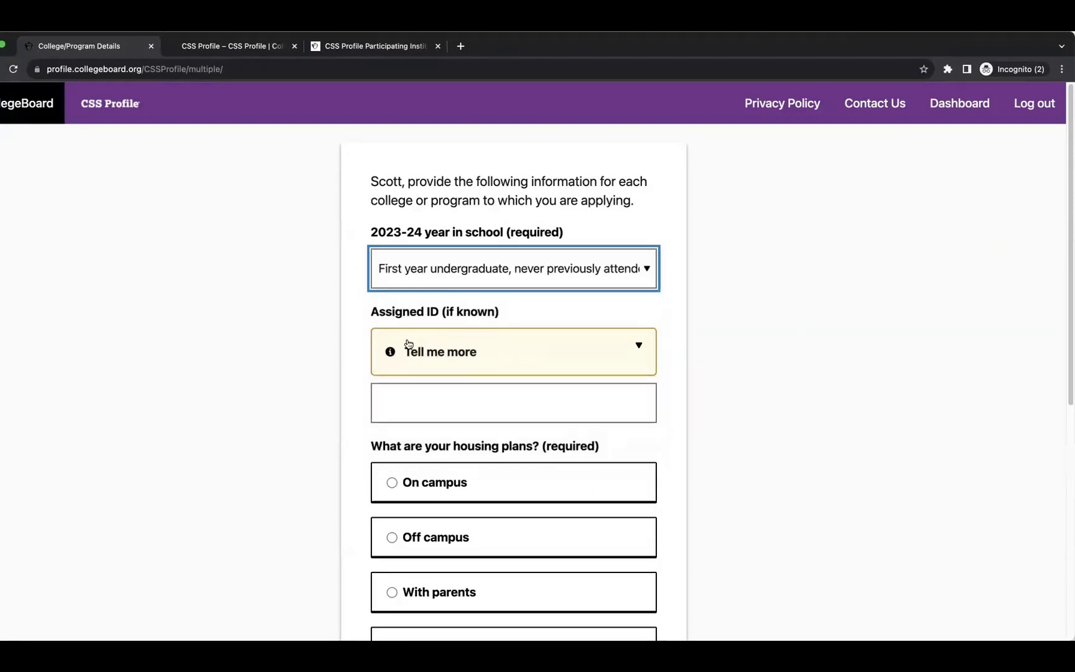
pyautogui.click(545, 355)
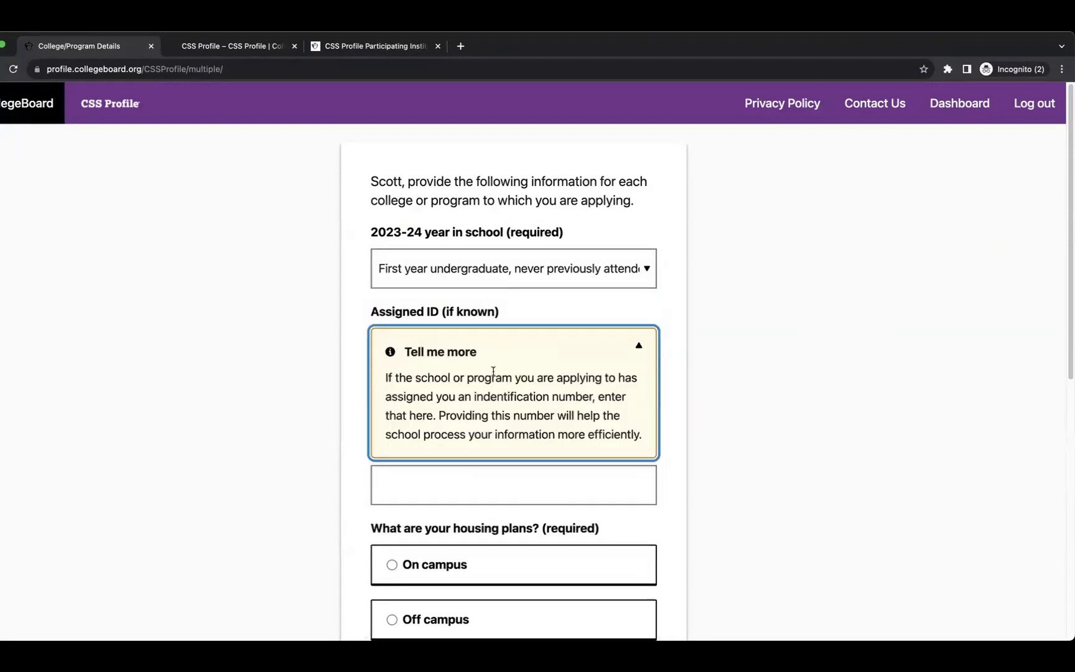
pyautogui.scroll(-2, 495, 367)
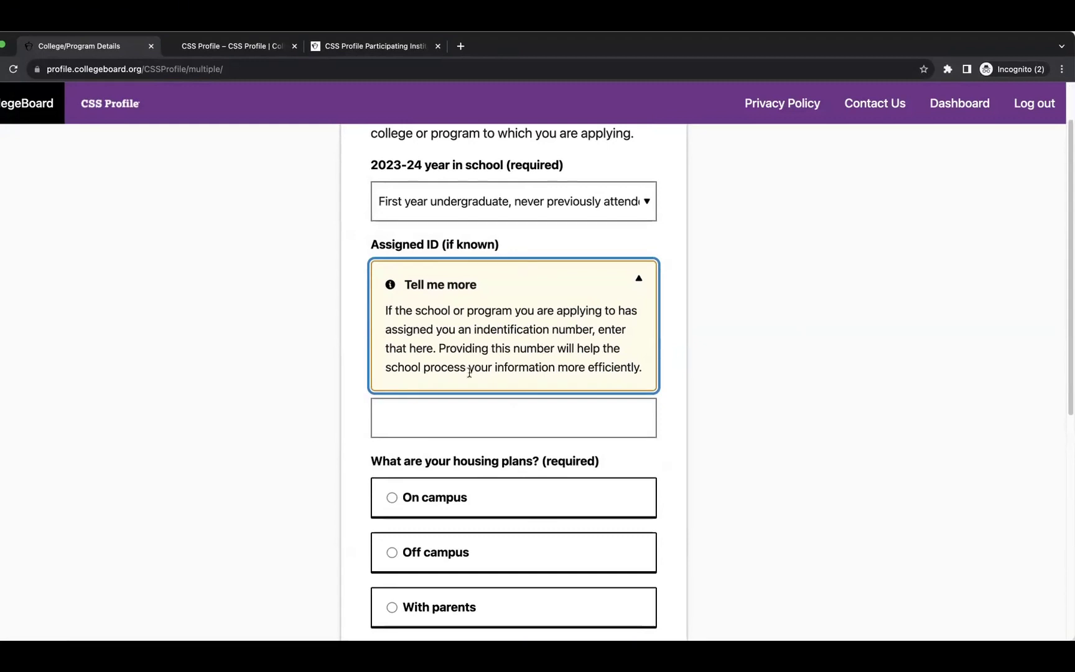
pyautogui.click(625, 277)
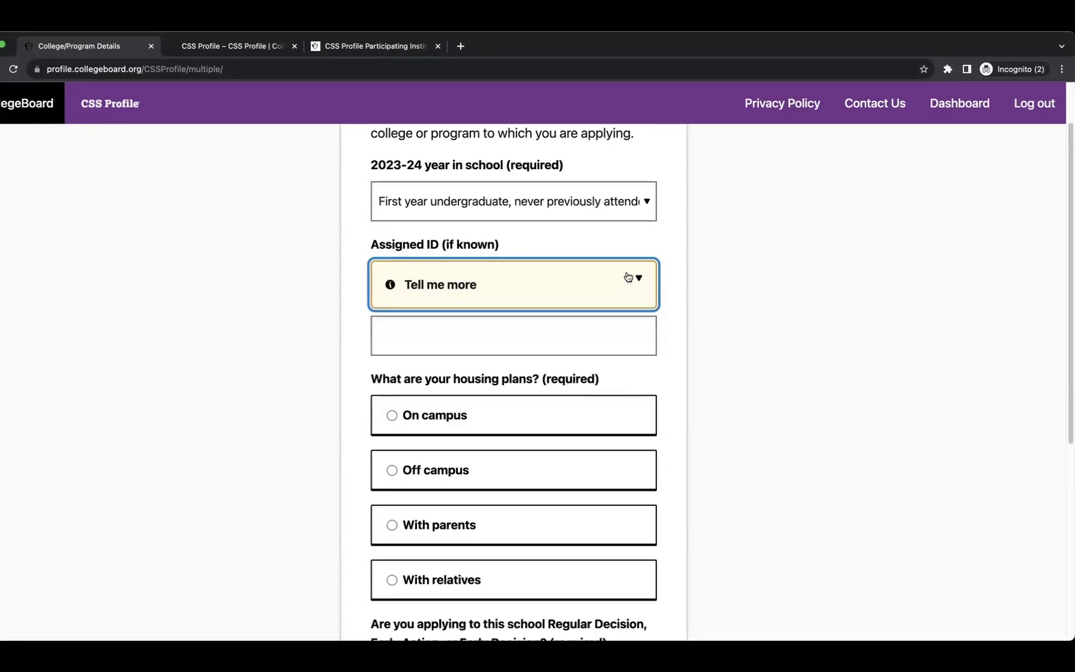
# Choose on-campus housing and Regular Decision for Adrian College.
pyautogui.scroll(-2, 393, 392)
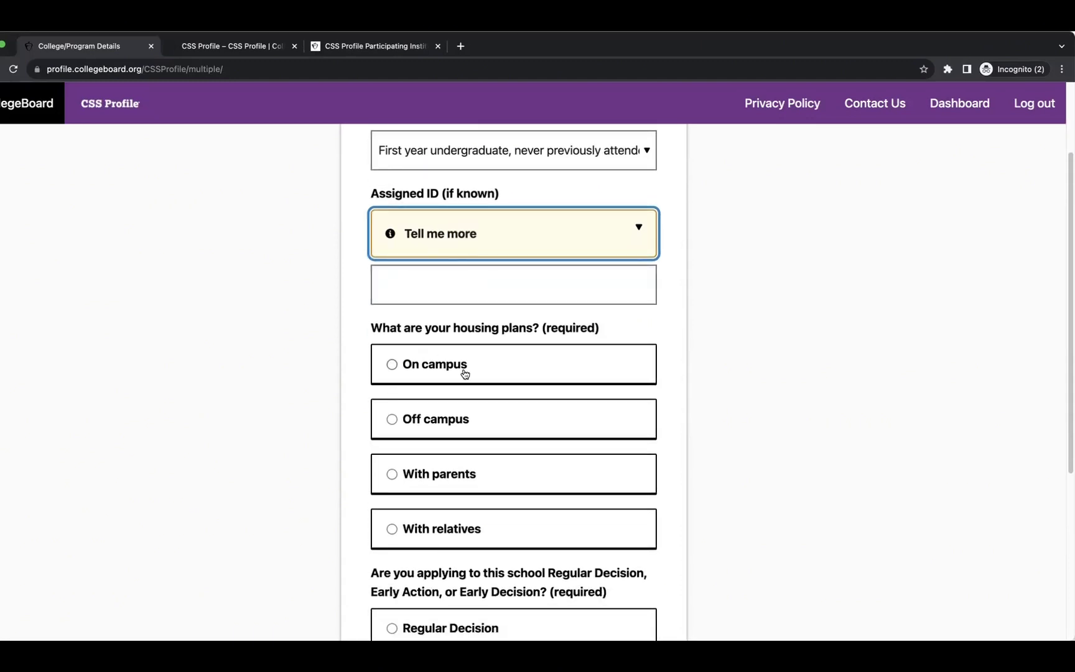
pyautogui.click(390, 366)
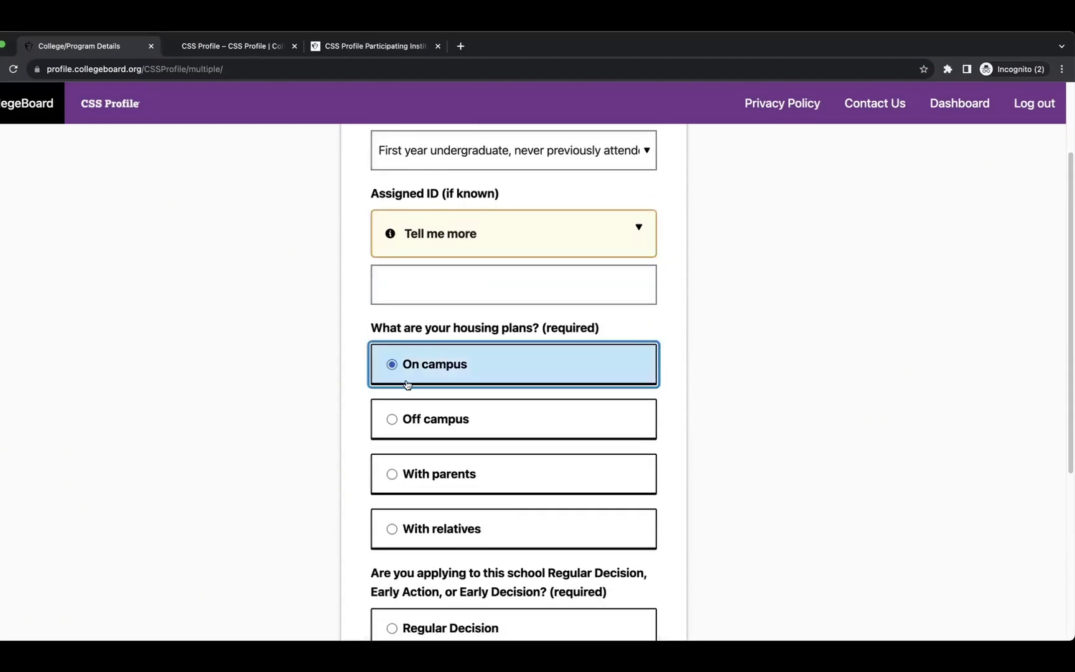
pyautogui.scroll(-5, 409, 389)
pyautogui.scroll(-3, 410, 391)
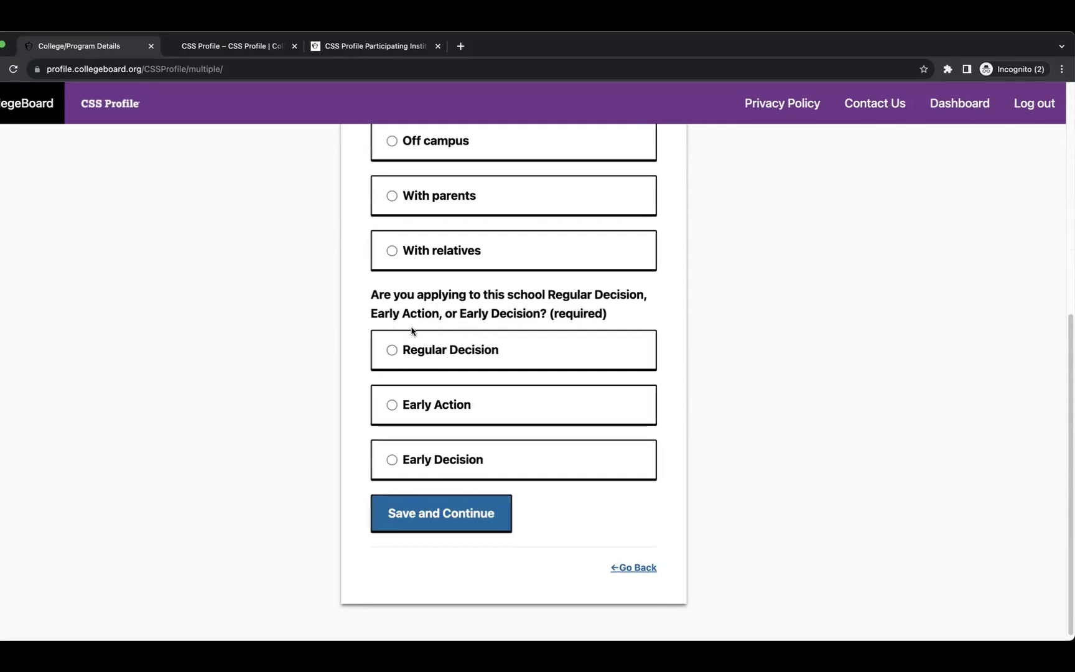
pyautogui.click(407, 356)
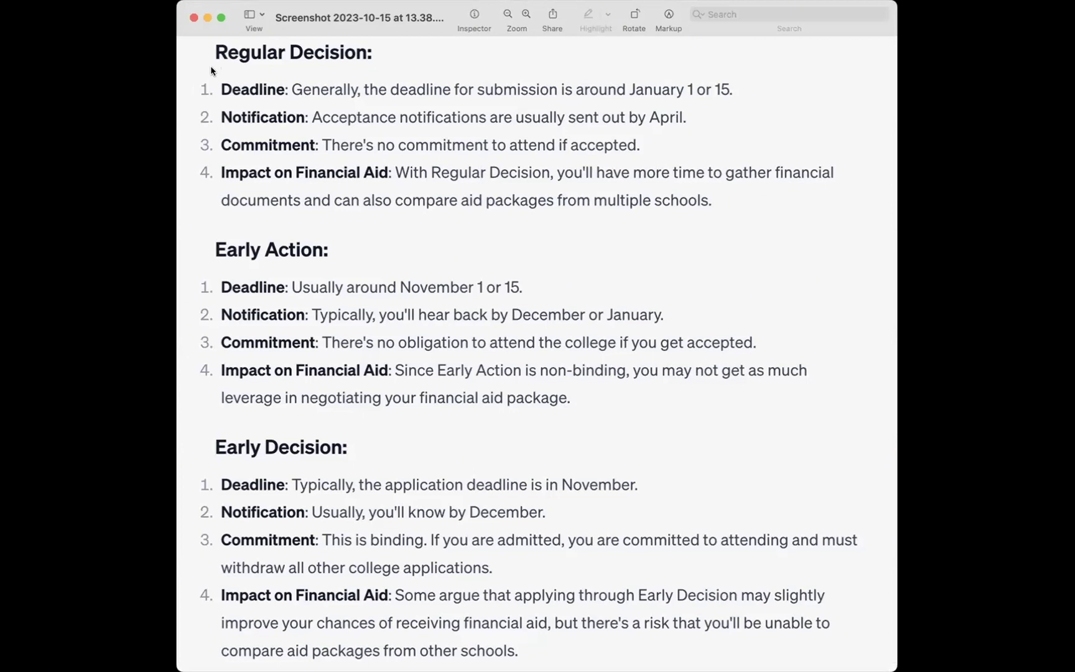
# Draw red underlines on the decision-type headings and details, ending with Regular Decision's no-commitment sentence.
pyautogui.moveTo(212, 69); pyautogui.dragTo(437, 75)
pyautogui.moveTo(209, 268); pyautogui.dragTo(305, 266)
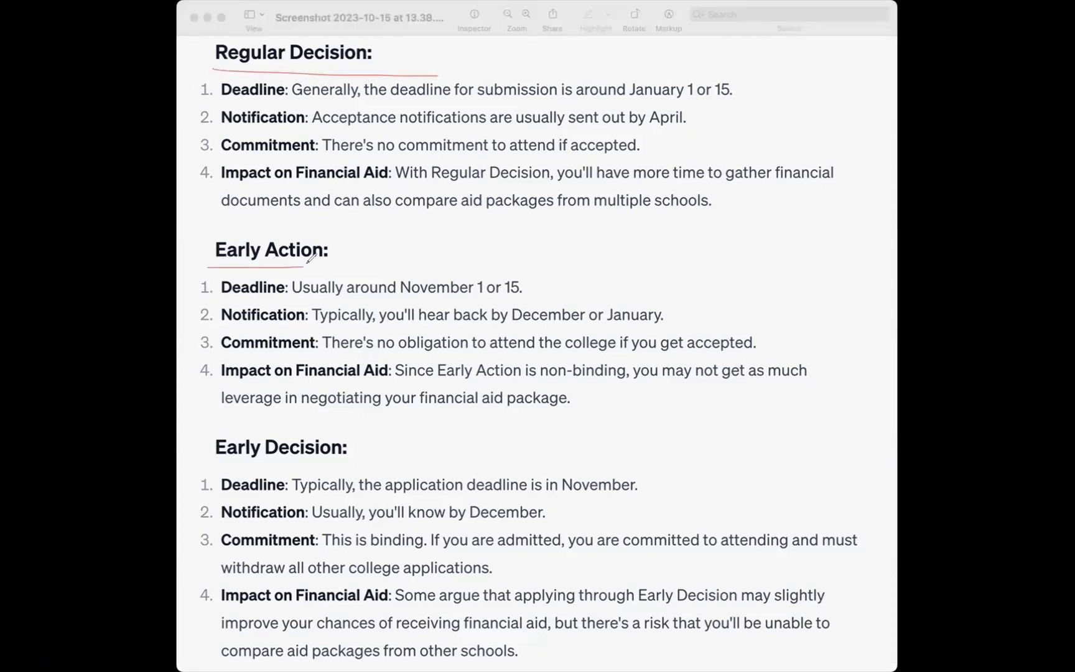
pyautogui.moveTo(212, 465); pyautogui.dragTo(311, 467)
pyautogui.moveTo(218, 97); pyautogui.dragTo(286, 97)
pyautogui.moveTo(222, 349); pyautogui.dragTo(285, 350)
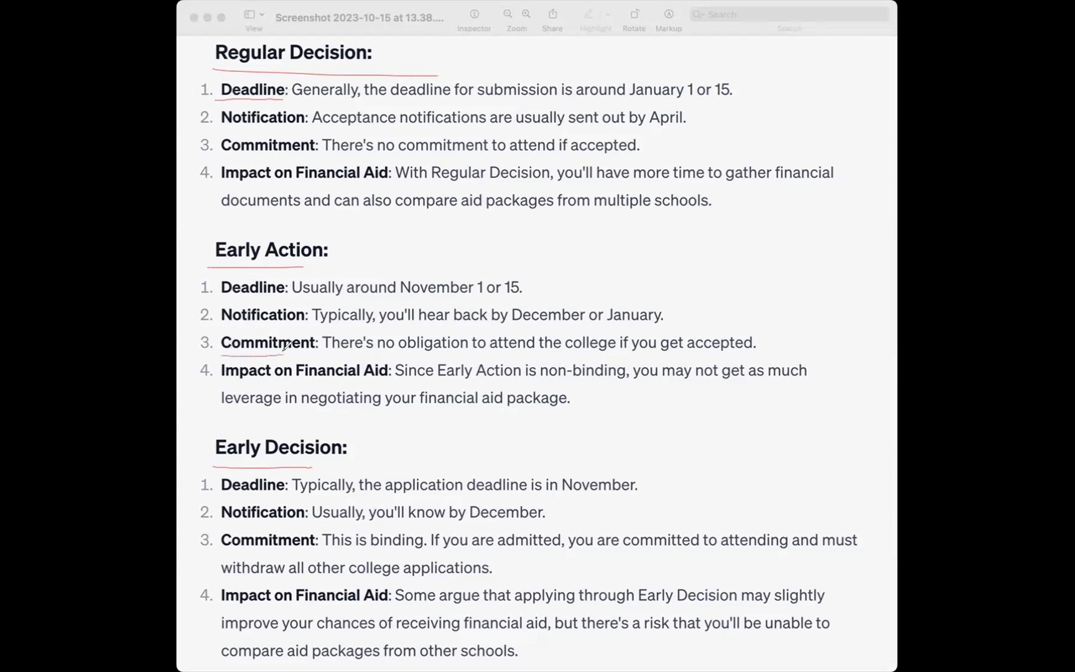
pyautogui.moveTo(222, 377); pyautogui.dragTo(373, 376)
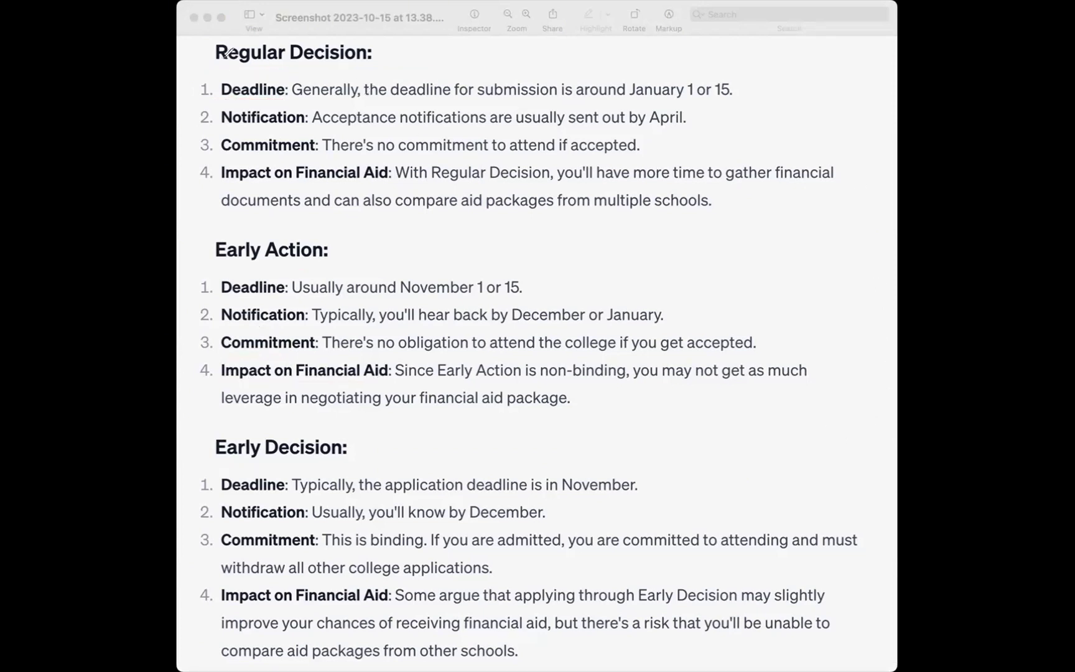
pyautogui.moveTo(234, 62); pyautogui.dragTo(325, 56)
pyautogui.moveTo(322, 153); pyautogui.dragTo(636, 151)
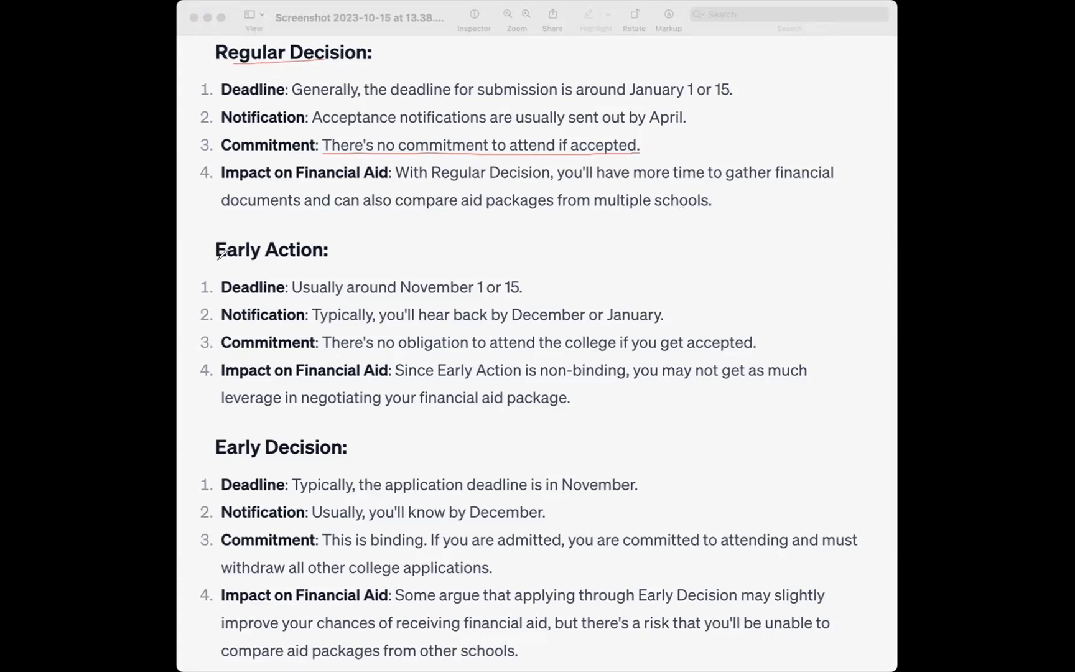
# Underline Early Action's heading, deadline, December/January notification, no-obligation commitment and non-binding points.
pyautogui.moveTo(233, 253); pyautogui.dragTo(316, 253)
pyautogui.moveTo(472, 290); pyautogui.dragTo(524, 290)
pyautogui.moveTo(536, 315); pyautogui.dragTo(661, 315)
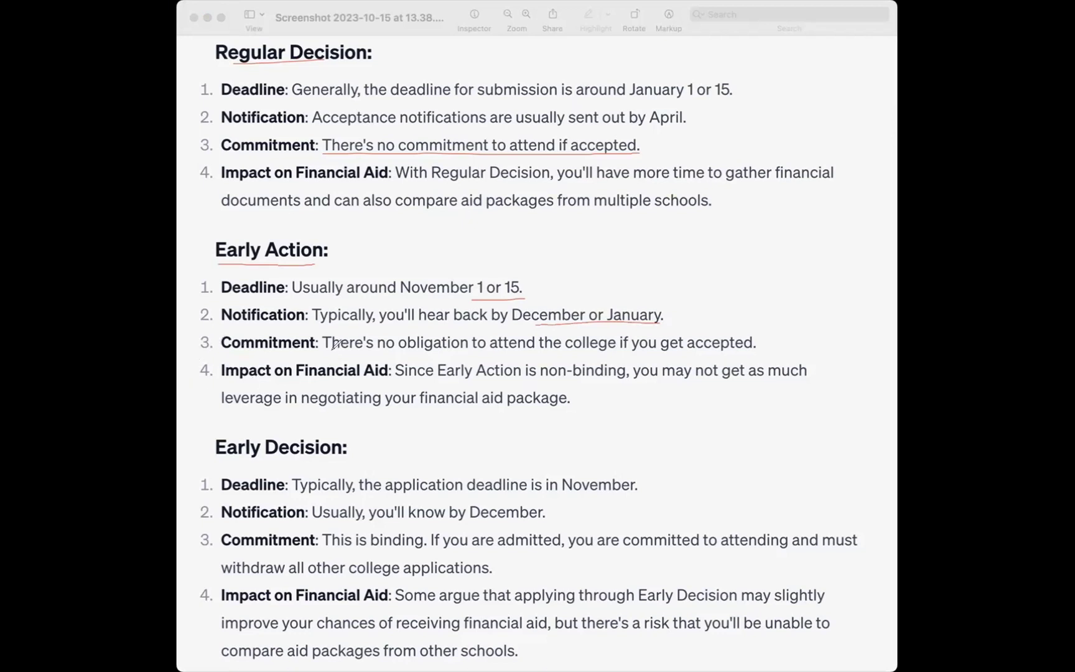
pyautogui.moveTo(334, 344); pyautogui.dragTo(750, 344)
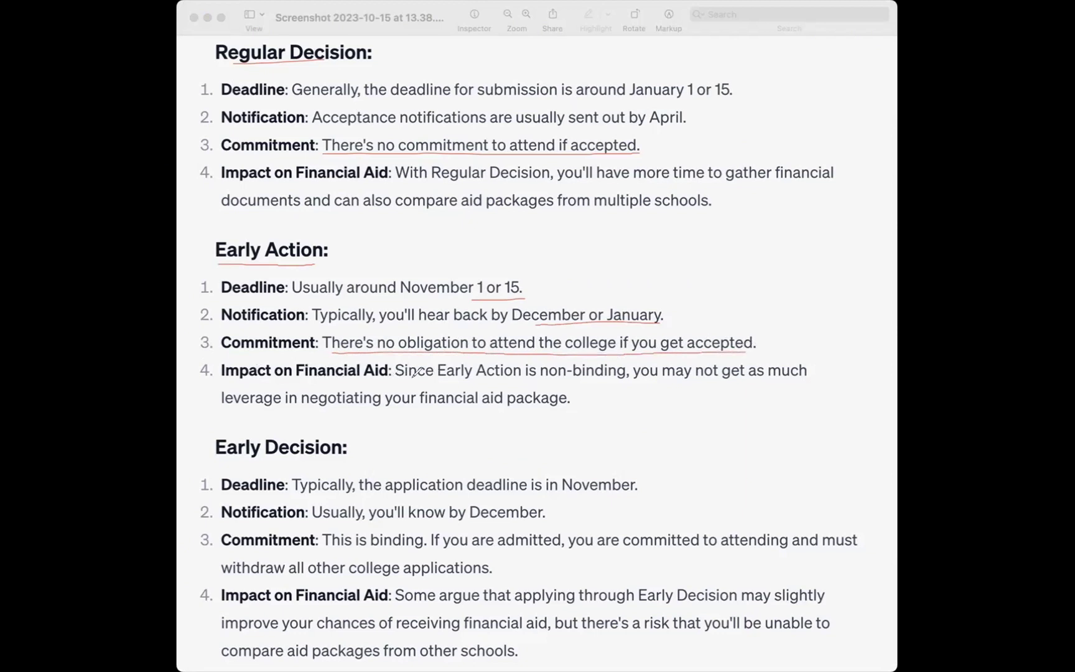
pyautogui.moveTo(439, 376); pyautogui.dragTo(626, 378)
# Underline Early Decision's heading, November deadline, December notification, binding commitment and withdrawal requirement.
pyautogui.moveTo(211, 462); pyautogui.dragTo(397, 458)
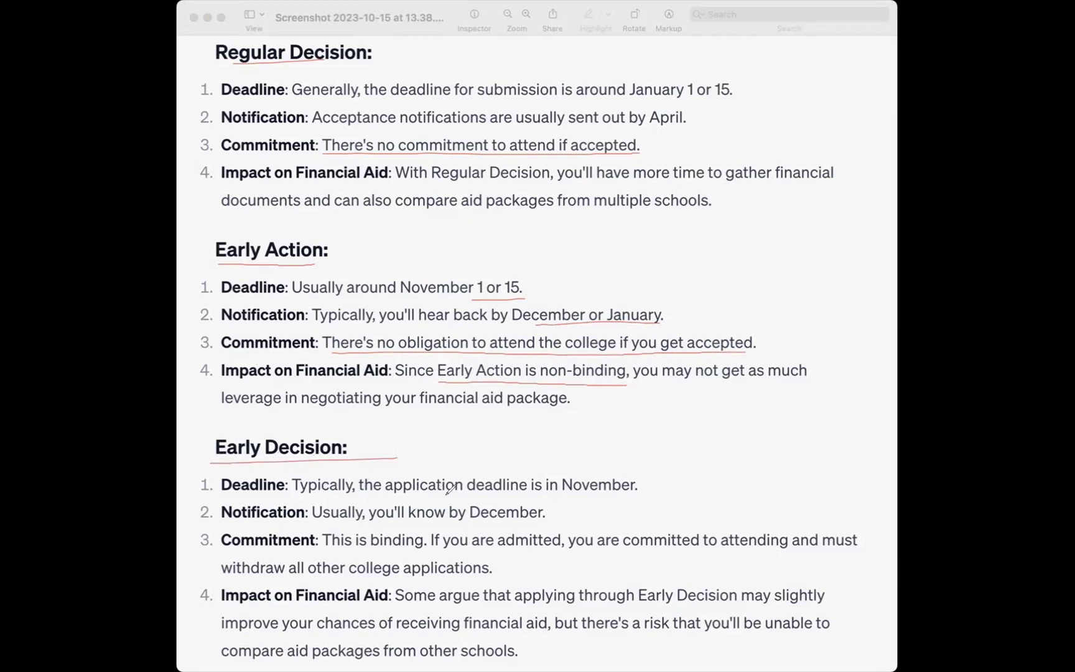
pyautogui.moveTo(546, 495); pyautogui.dragTo(624, 494)
pyautogui.moveTo(375, 522); pyautogui.dragTo(523, 522)
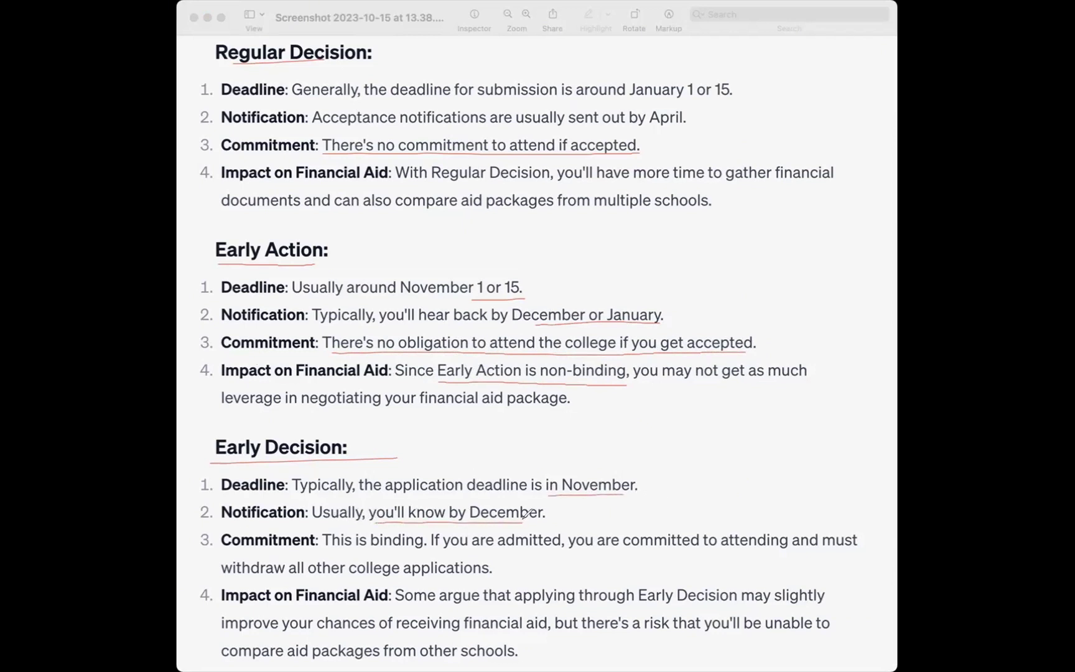
pyautogui.moveTo(323, 549); pyautogui.dragTo(838, 547)
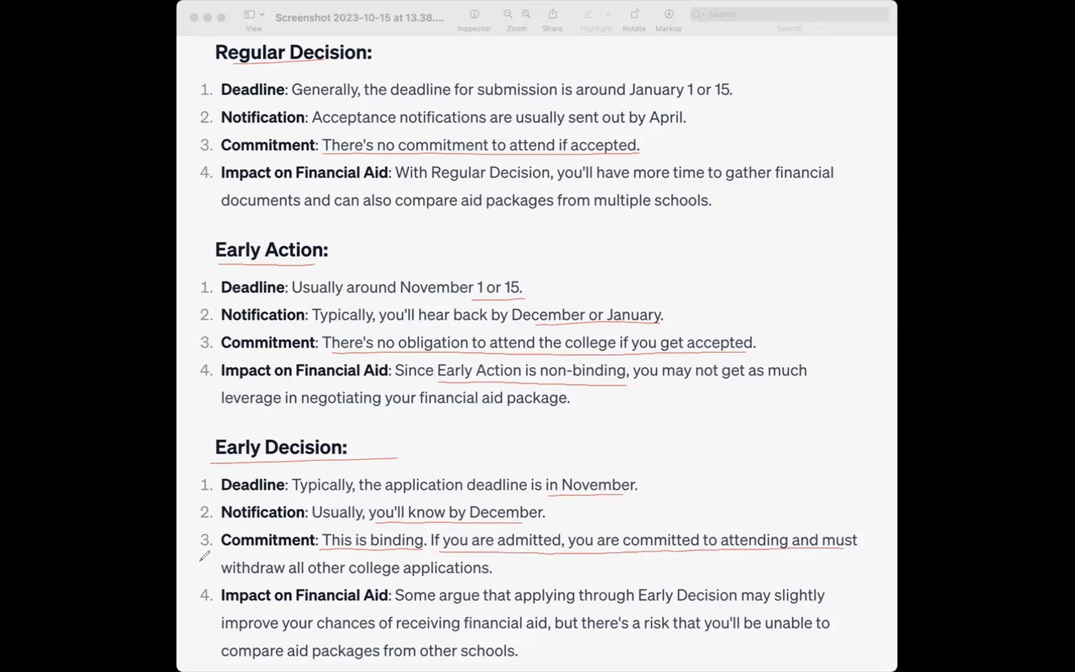
pyautogui.moveTo(218, 576); pyautogui.dragTo(491, 571)
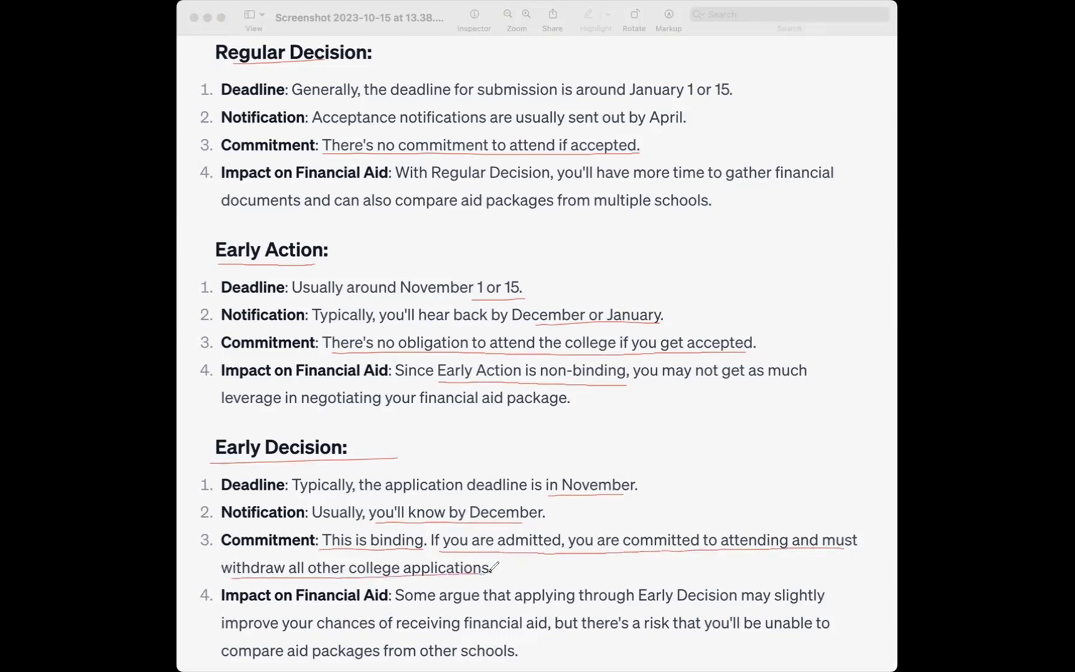
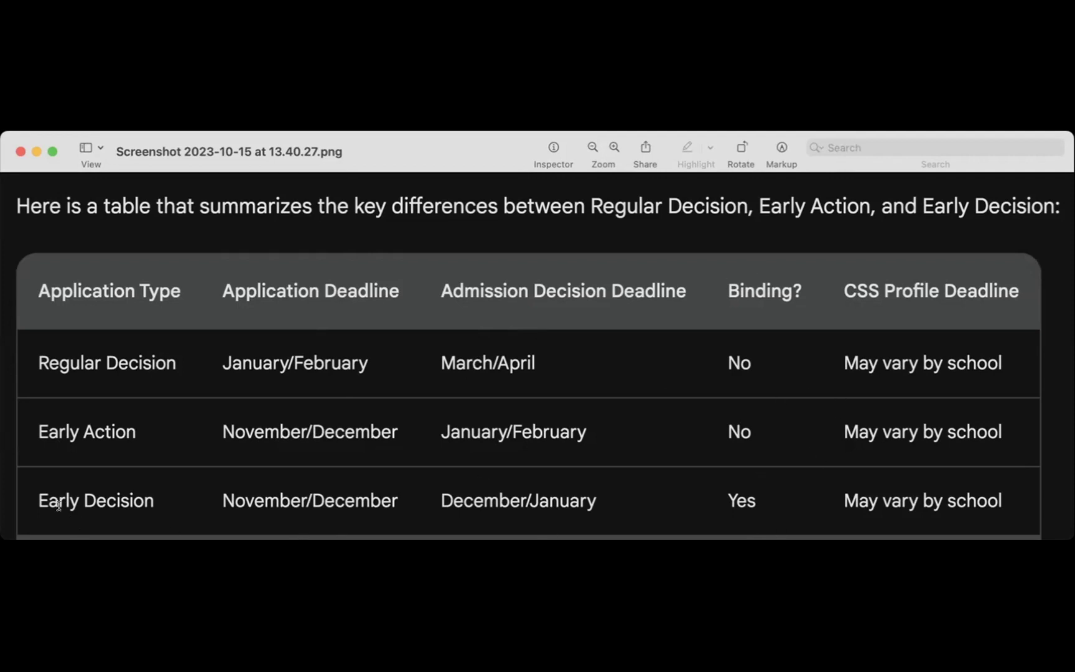
# Highlight Early Decision's binding nature and Regular Decision's flexibility, admission-rate and financial-aid points in Preview.
pyautogui.moveTo(34, 498); pyautogui.dragTo(117, 497)
pyautogui.moveTo(710, 498); pyautogui.dragTo(764, 508)
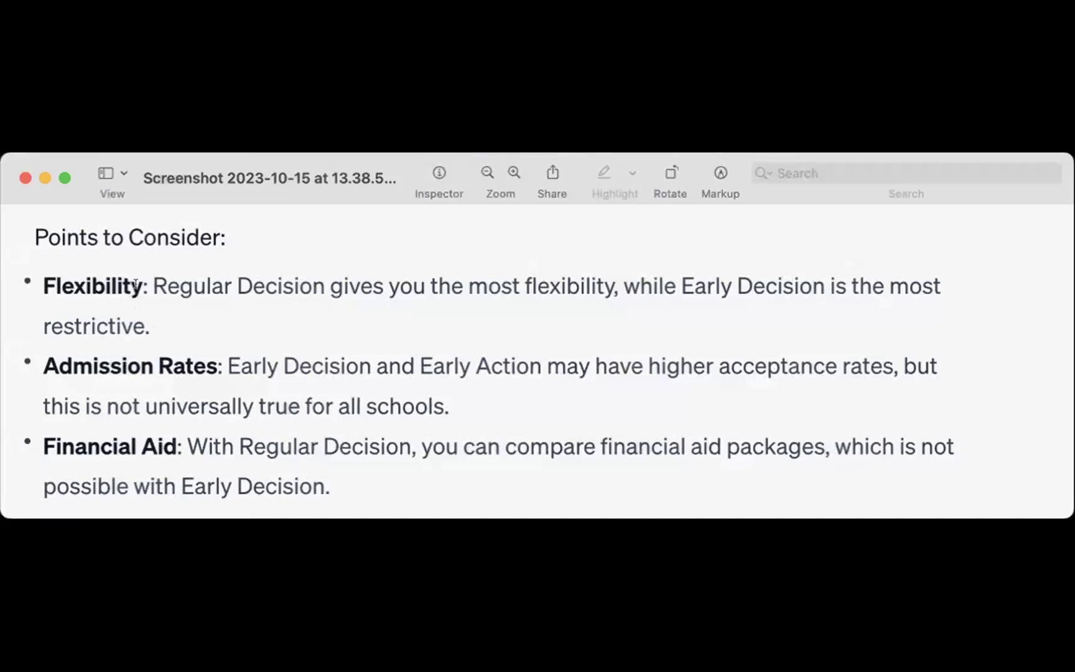
pyautogui.moveTo(147, 276); pyautogui.dragTo(153, 332)
pyautogui.click(102, 353)
pyautogui.moveTo(225, 366); pyautogui.dragTo(463, 394)
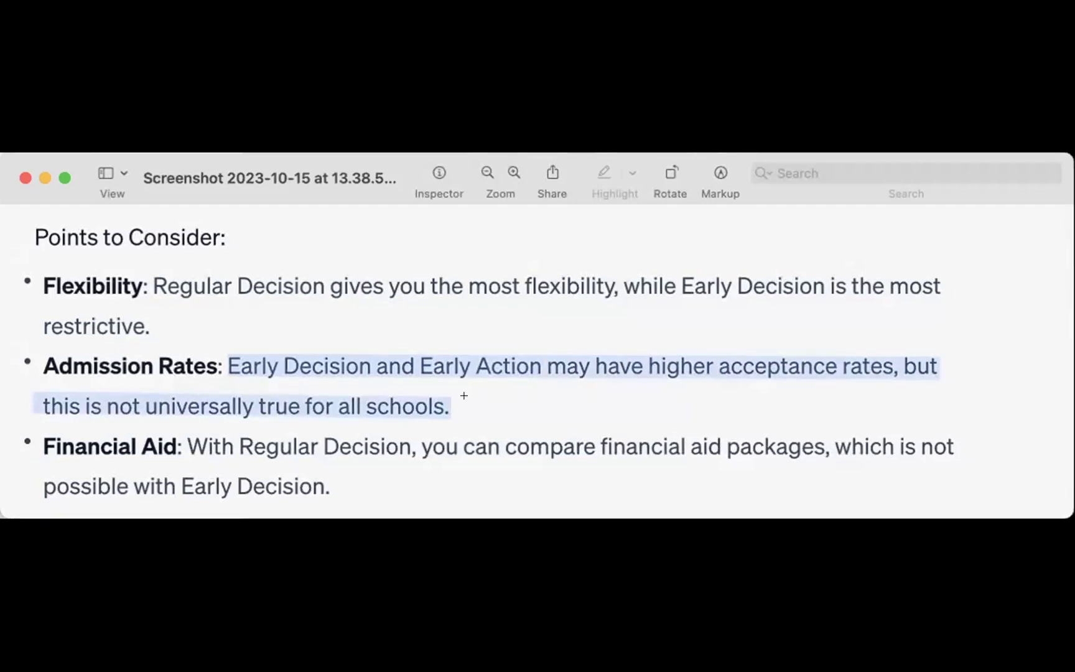
pyautogui.click(195, 488)
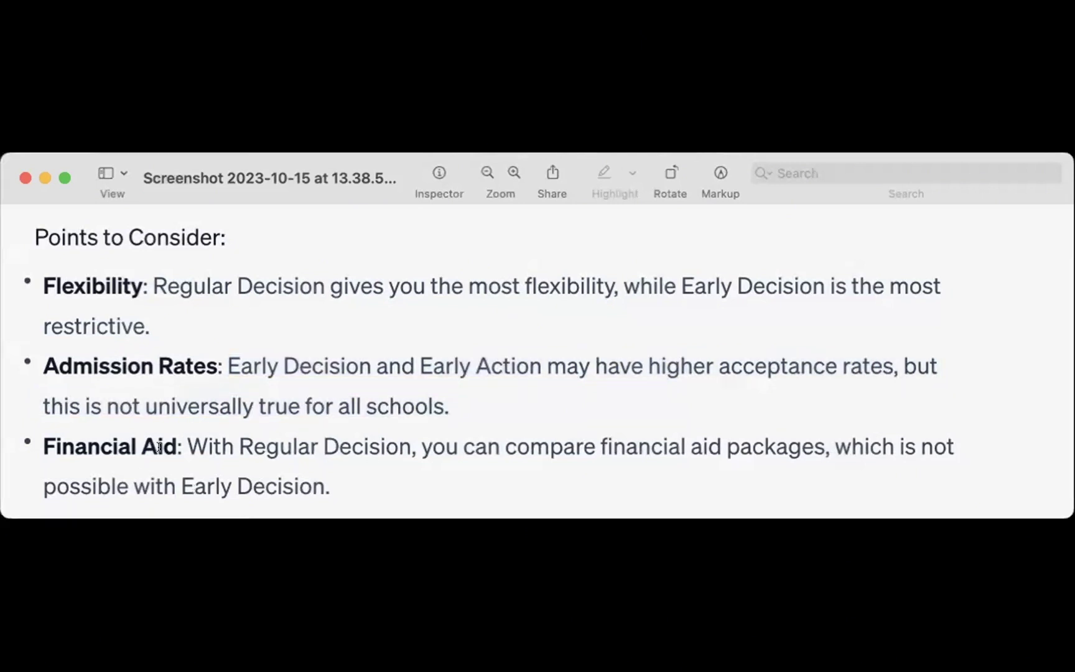
pyautogui.moveTo(185, 443); pyautogui.dragTo(327, 475)
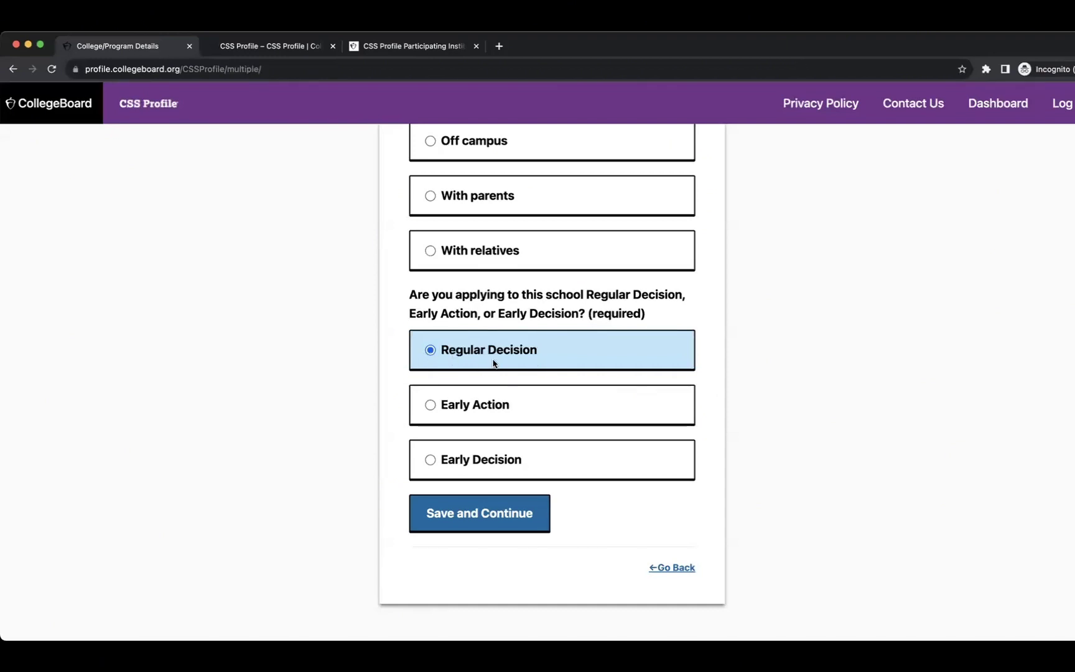
# Save the Regular Decision choice and the Adrian College, MI selection.
pyautogui.click(470, 518)
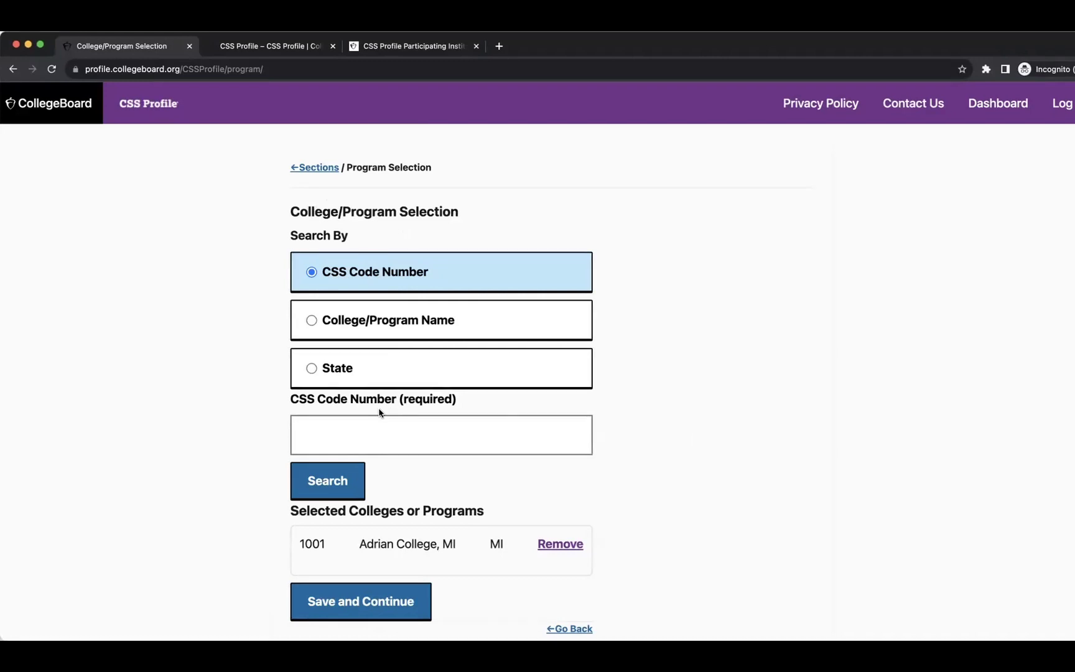
pyautogui.scroll(-2, 383, 415)
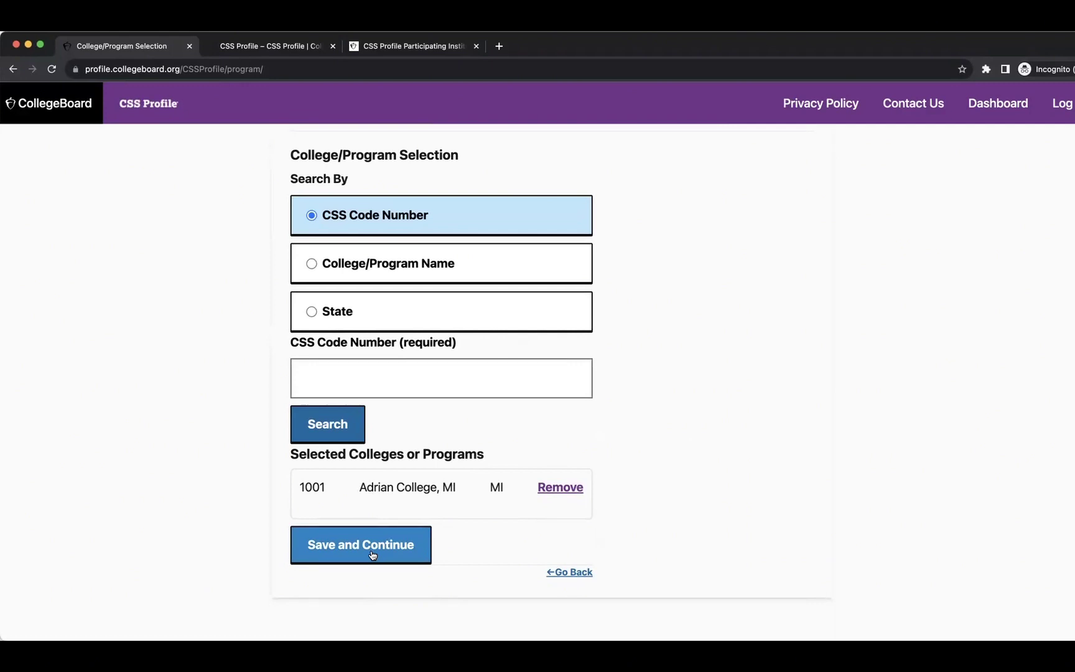
pyautogui.click(372, 554)
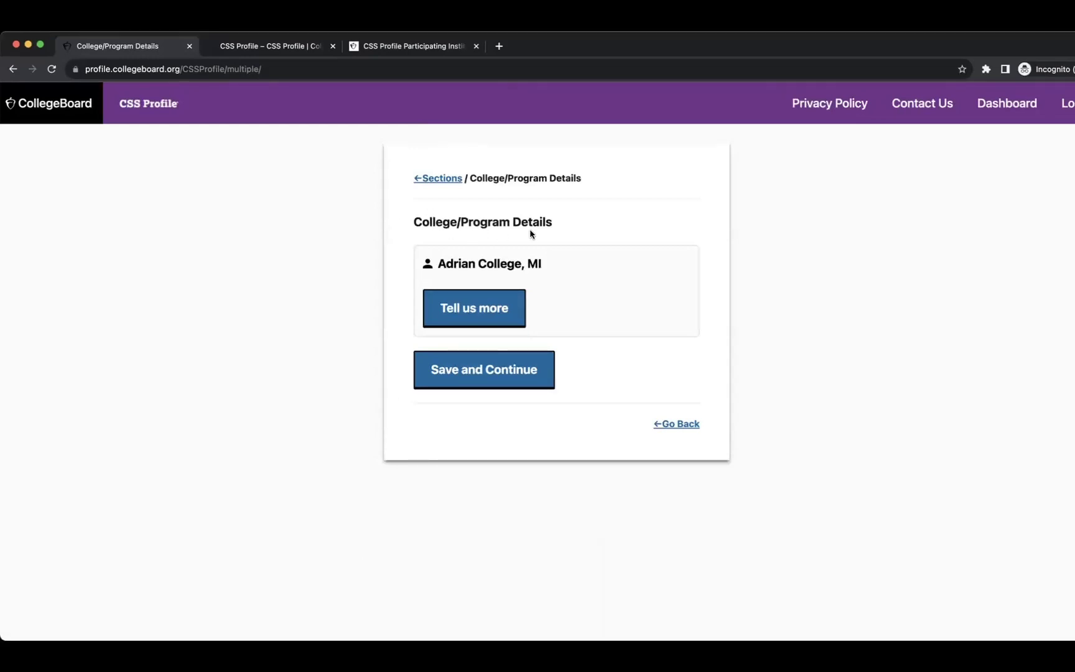
# Answer Adrian College's detail questions, reviewing the Assigned ID help, and save them.
pyautogui.click(481, 308)
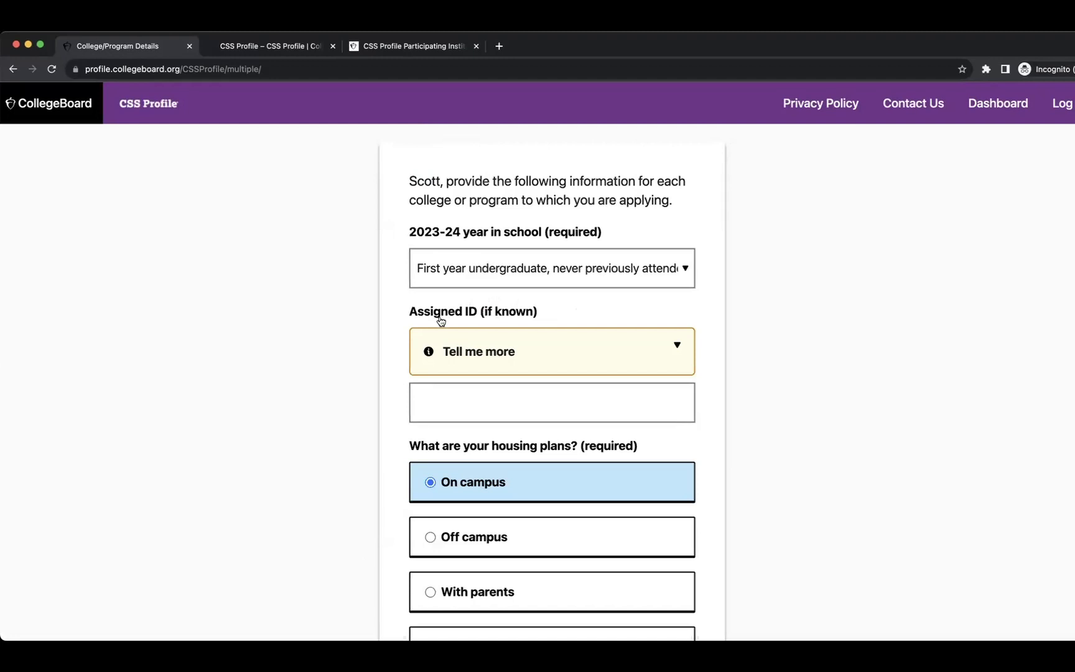
pyautogui.click(553, 353)
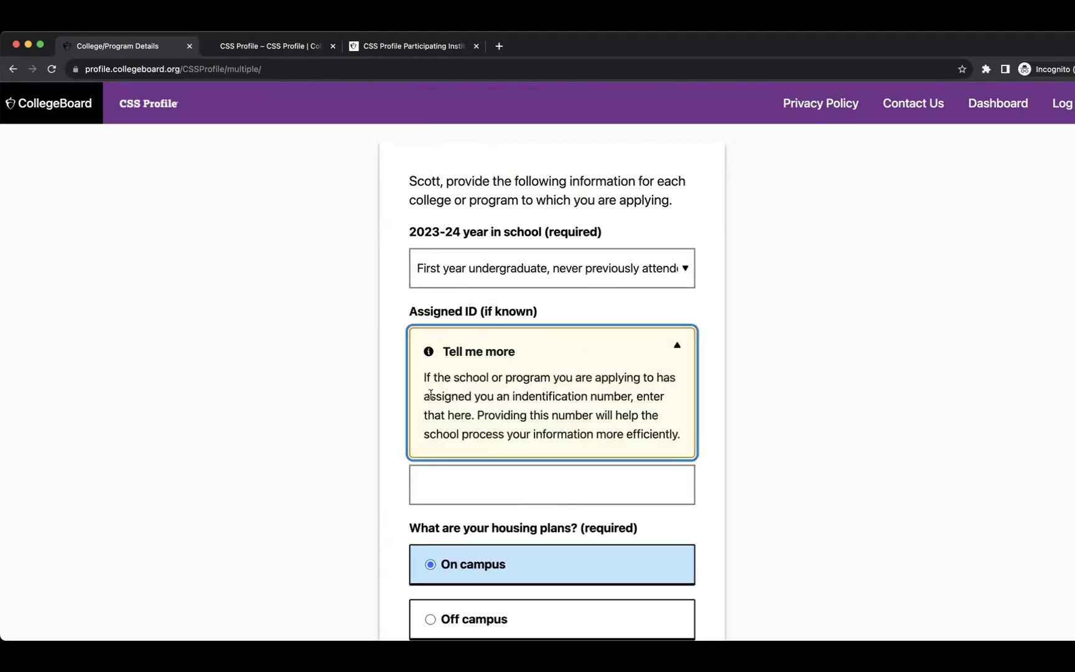
pyautogui.scroll(-5, 531, 402)
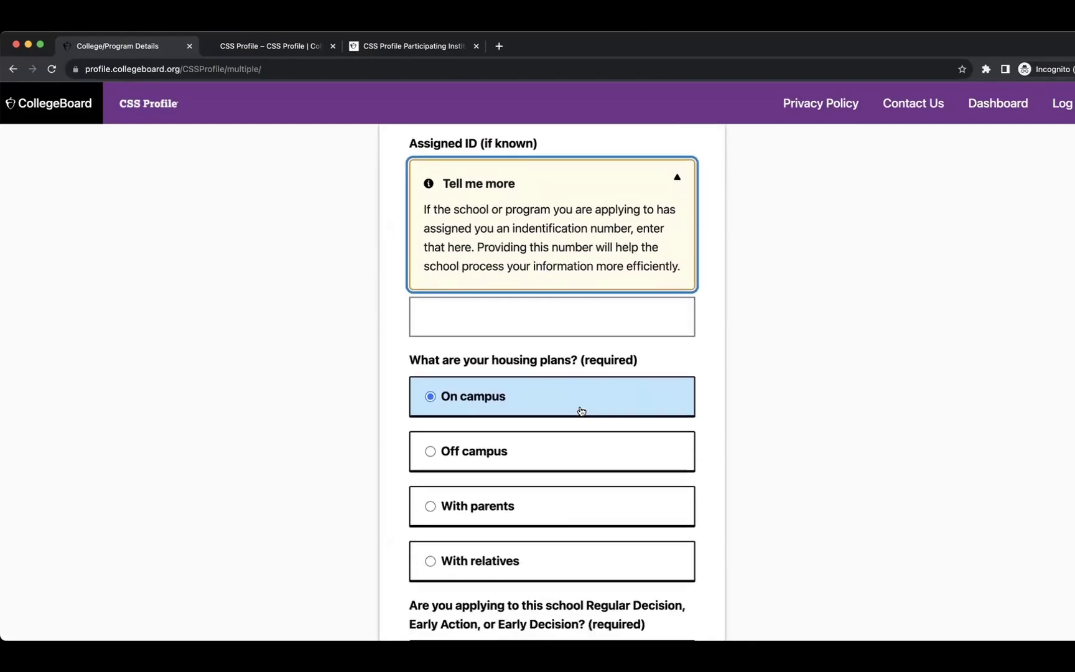
pyautogui.scroll(-5, 479, 406)
pyautogui.click(442, 516)
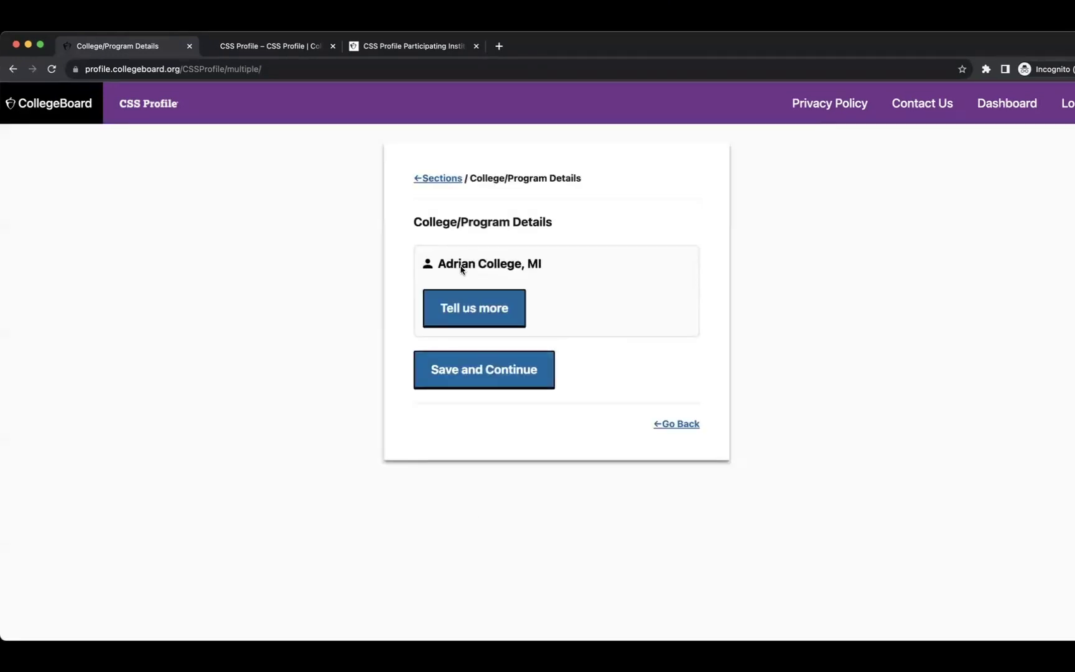
pyautogui.click(488, 379)
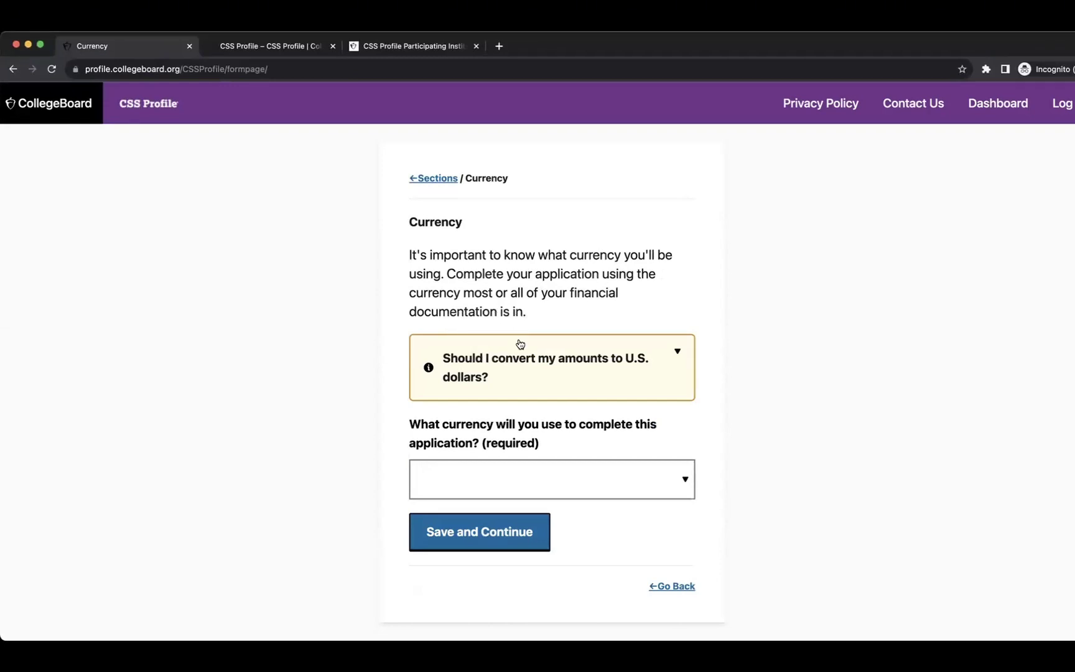
# Set Turkish lira as the application currency, noting amounts aren't converted to U.S. dollars.
pyautogui.click(582, 367)
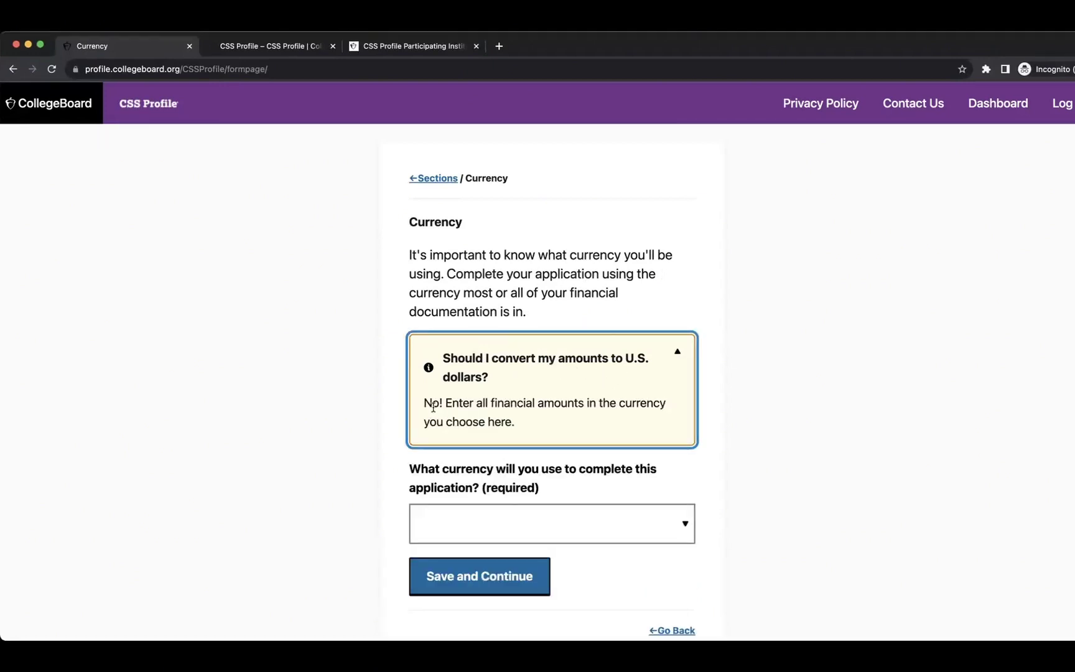
pyautogui.moveTo(425, 406); pyautogui.dragTo(656, 417)
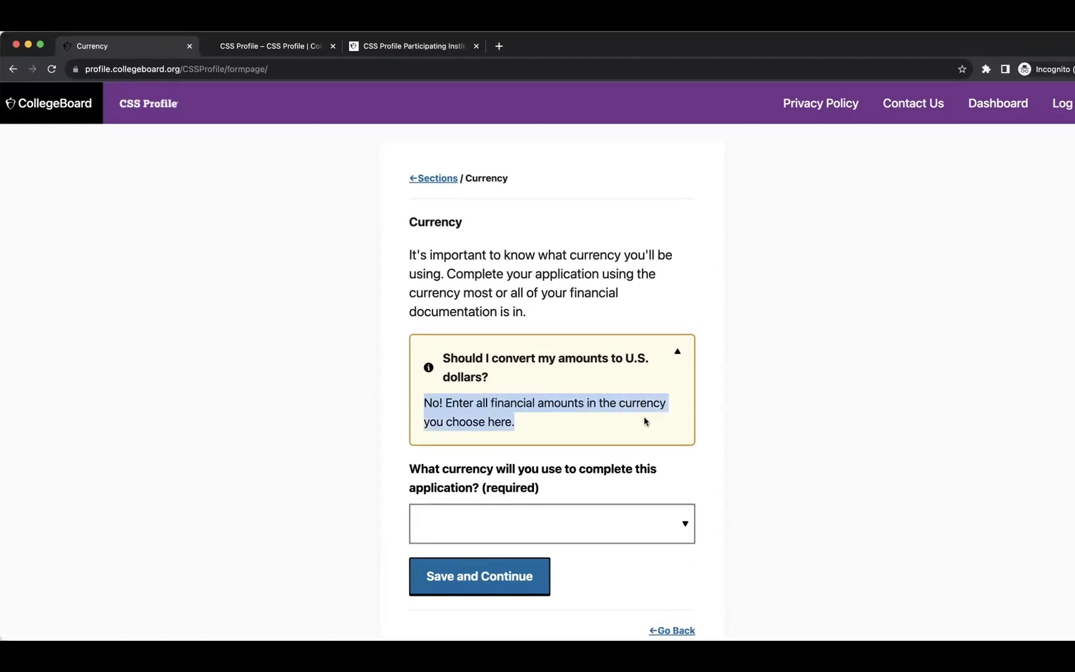
pyautogui.scroll(-2, 641, 420)
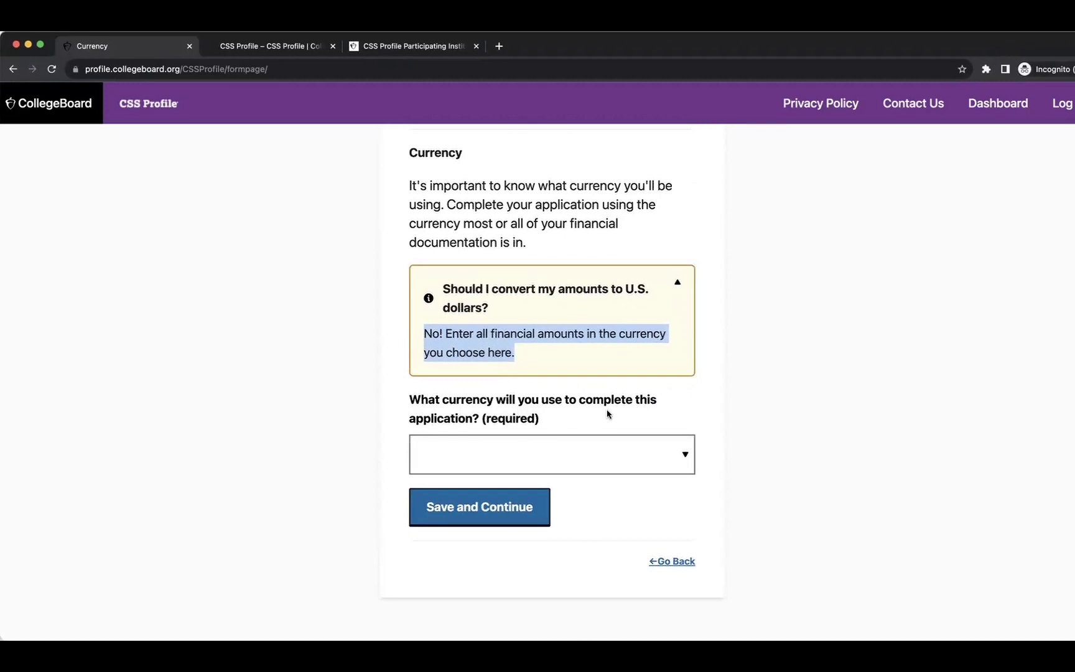
pyautogui.click(554, 449)
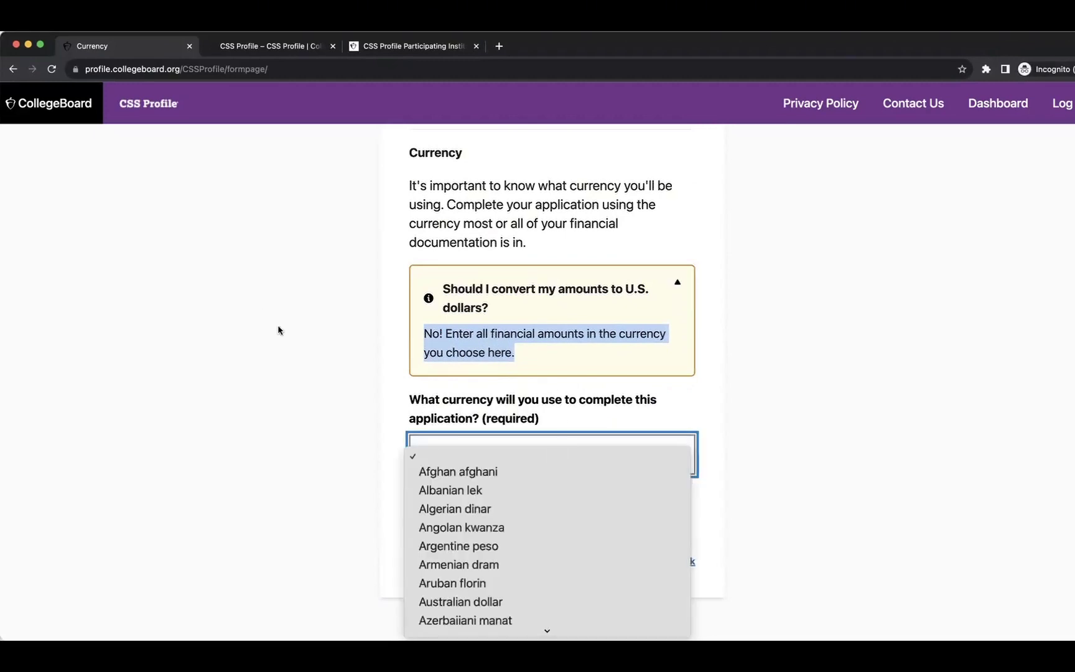
pyautogui.scroll(-20, 538, 476)
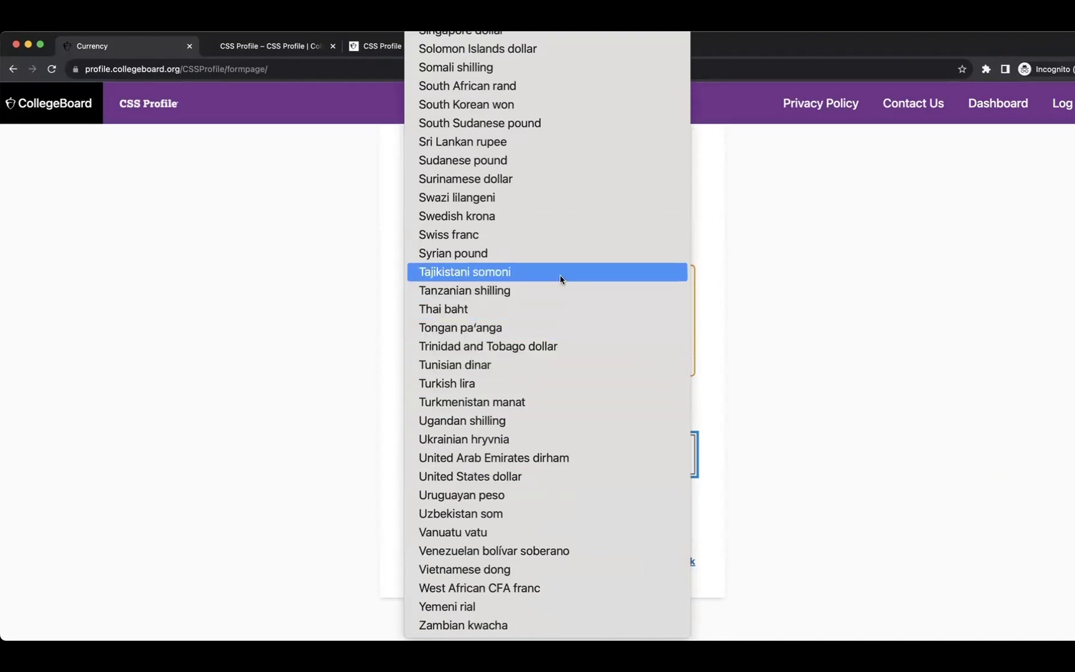
pyautogui.click(535, 382)
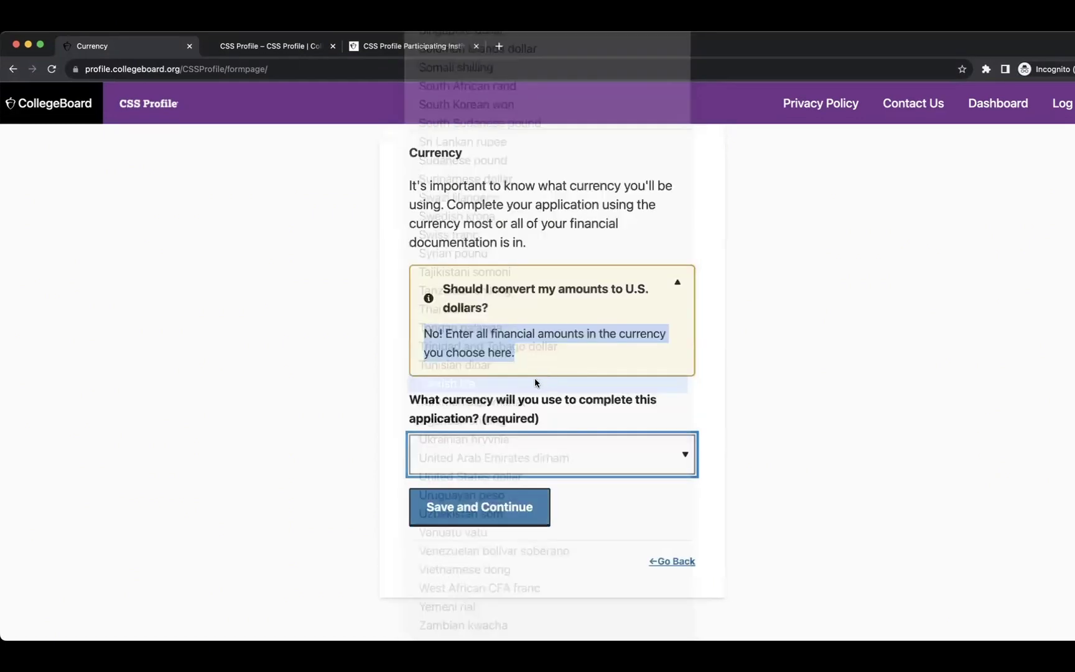
pyautogui.click(468, 509)
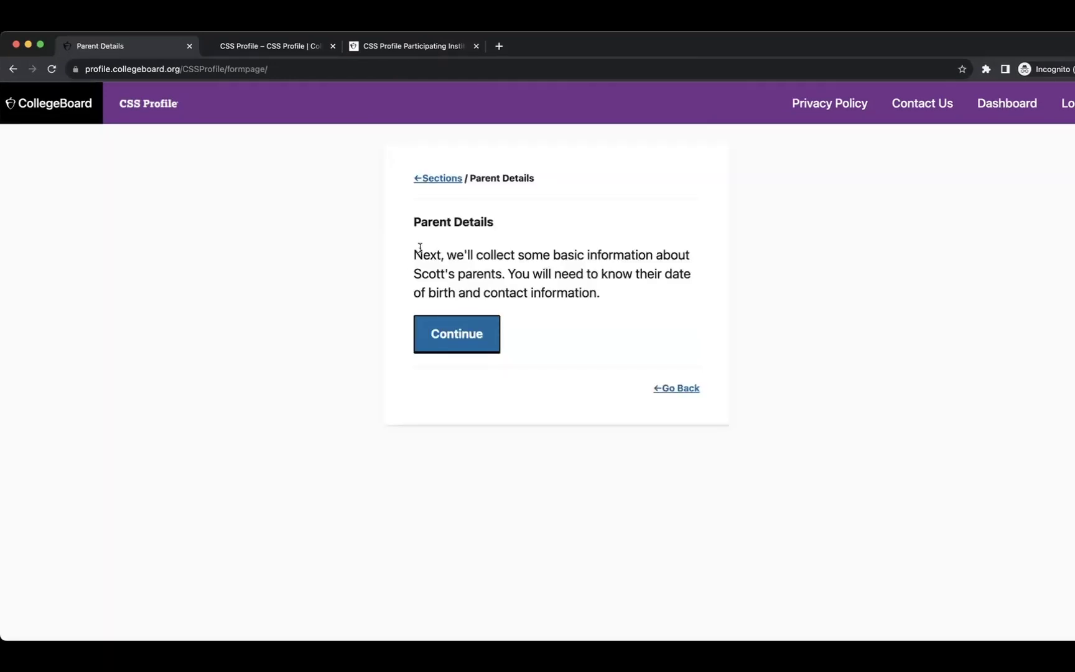
# Review the Parent Details intro and begin the section.
pyautogui.moveTo(414, 229); pyautogui.dragTo(498, 221)
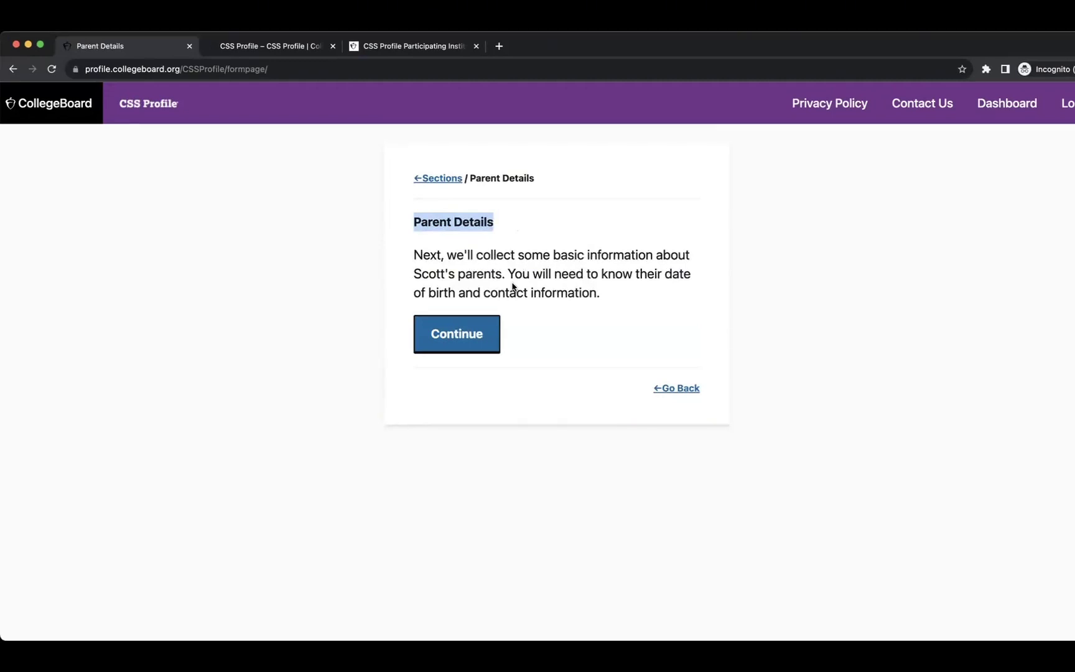
pyautogui.moveTo(458, 274); pyautogui.dragTo(504, 275)
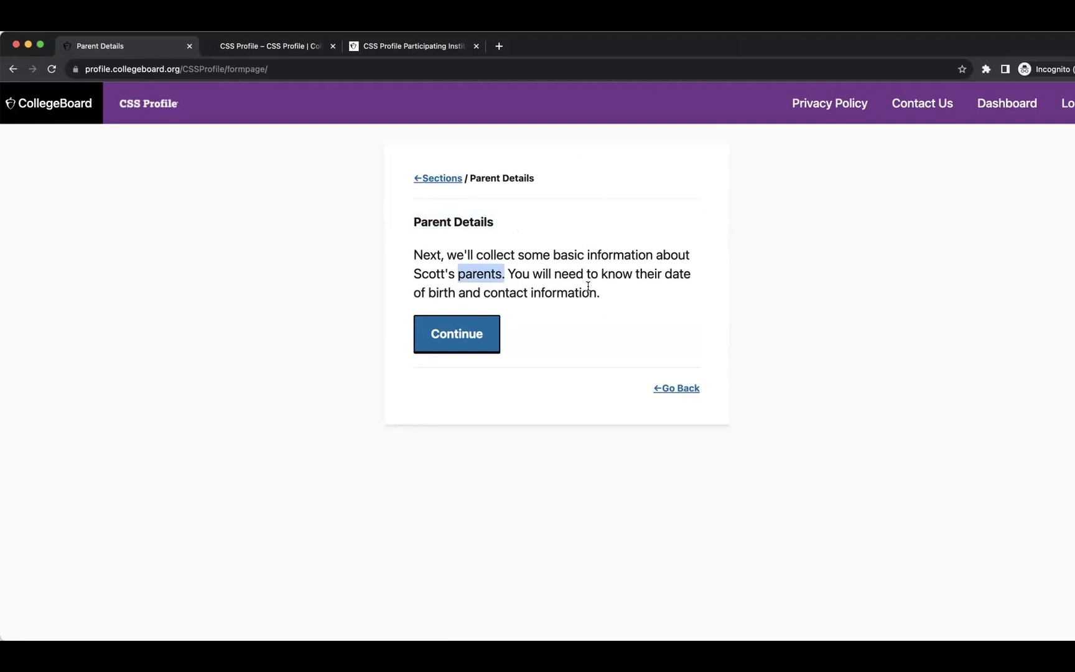
pyautogui.click(469, 339)
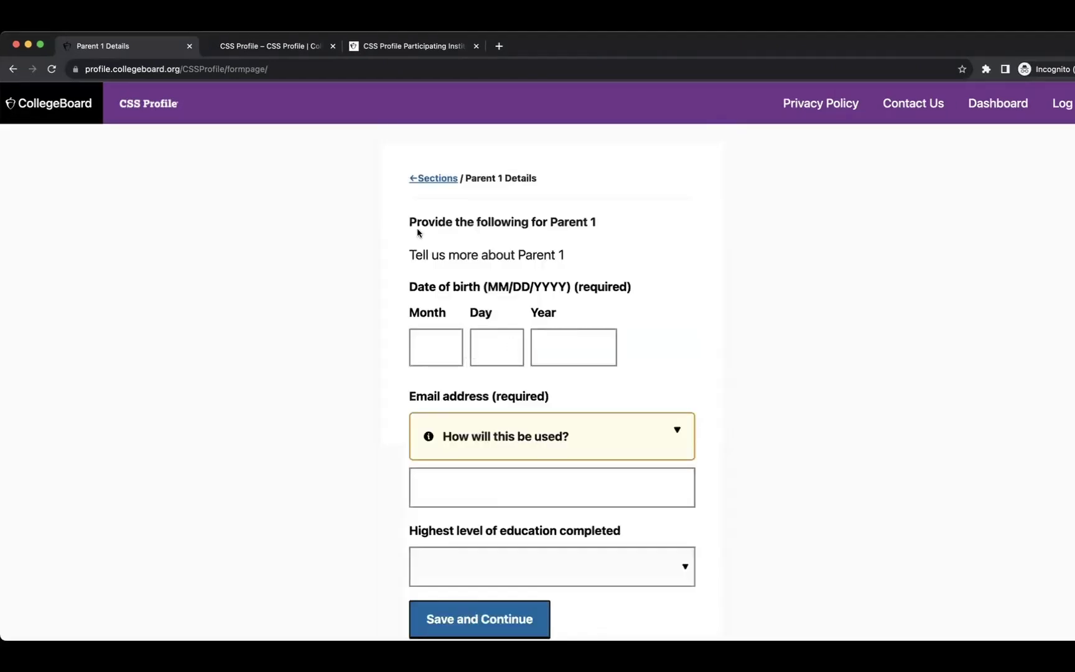
pyautogui.scroll(-2, 567, 242)
# Save Parent 1's birth date 01/01/1980, e-mail address and College/university or beyond education.
pyautogui.click(436, 273)
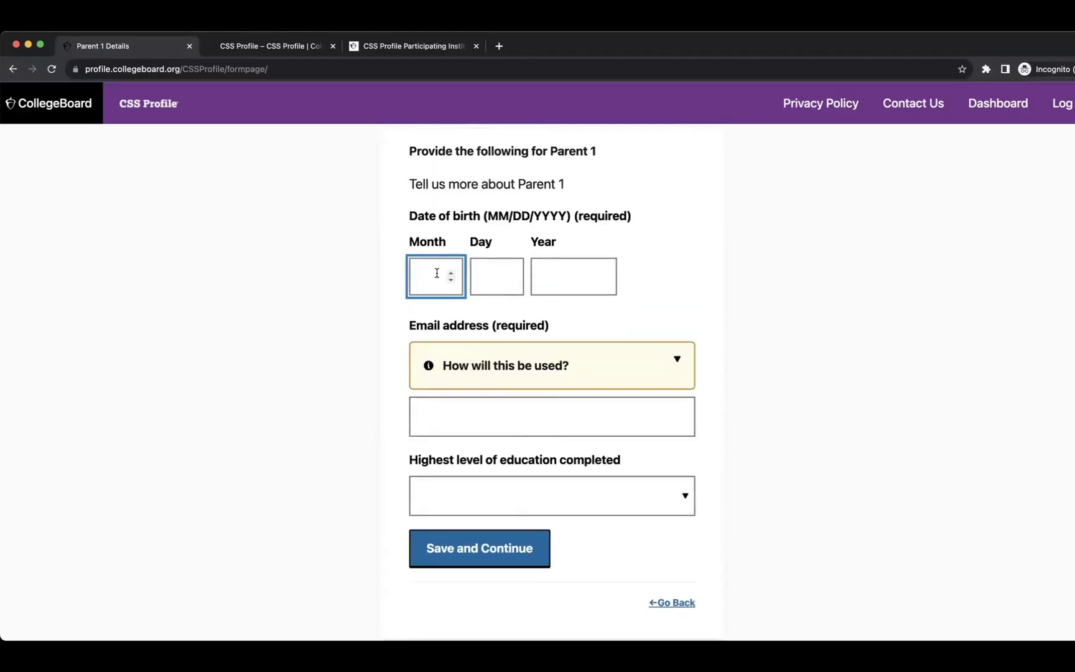
pyautogui.write('01')
pyautogui.click(494, 272)
pyautogui.write('01')
pyautogui.click(542, 276)
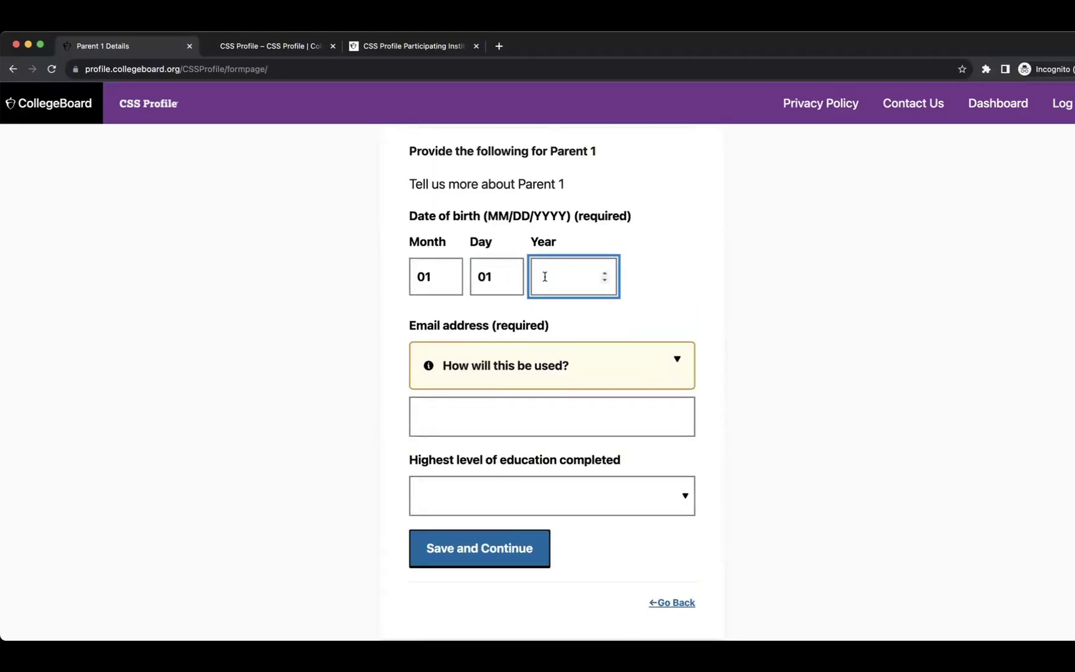
pyautogui.write('1980')
pyautogui.click(628, 374)
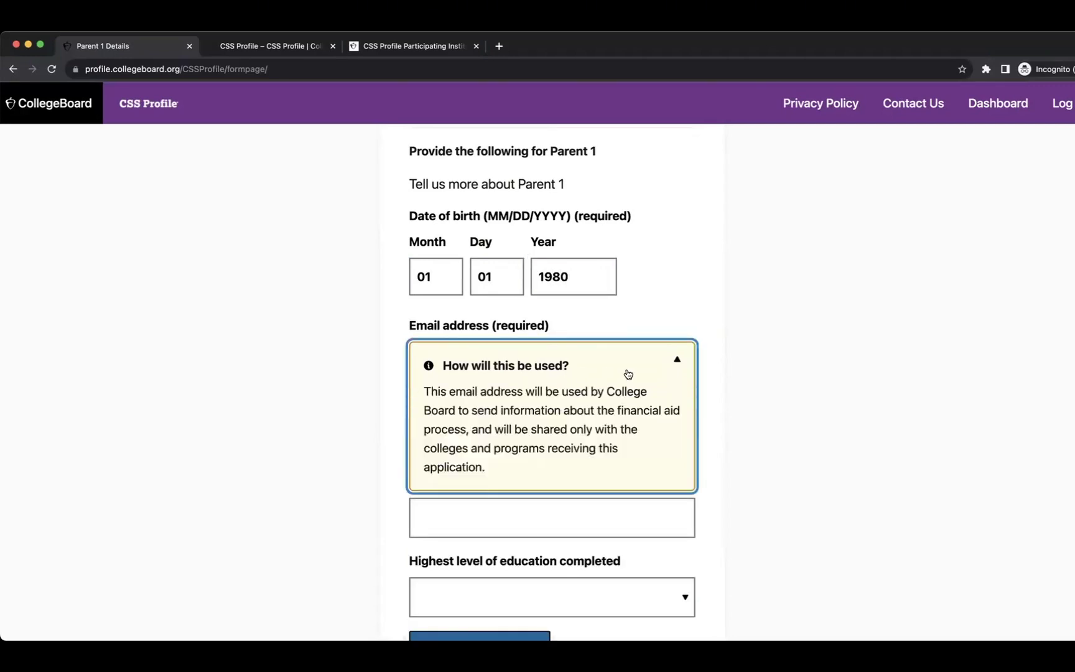
pyautogui.scroll(-3, 540, 371)
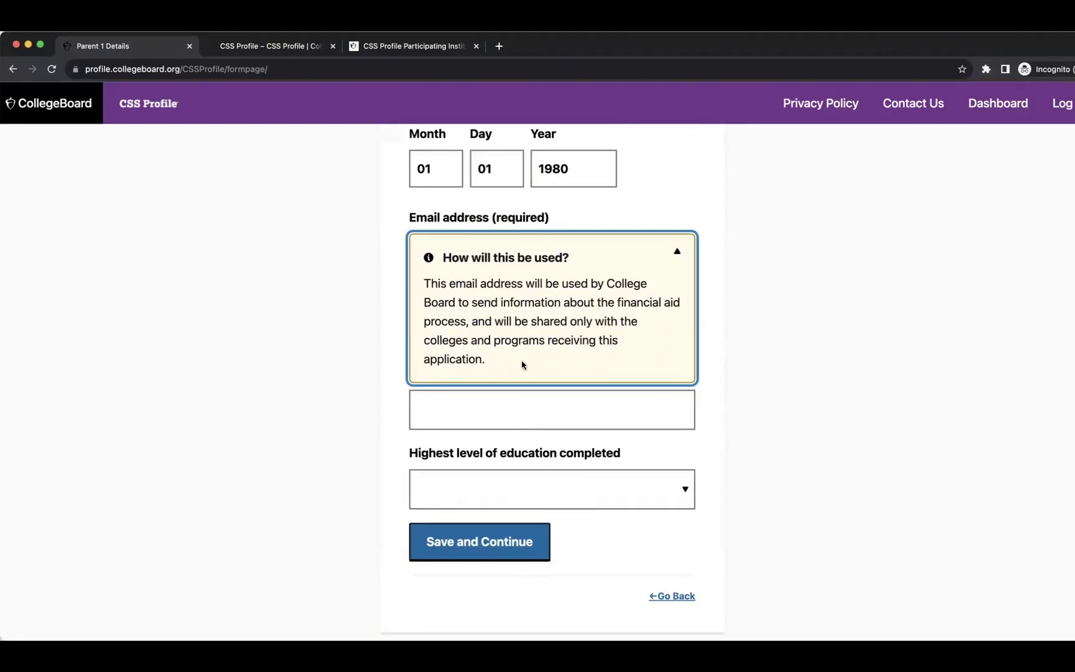
pyautogui.click(543, 413)
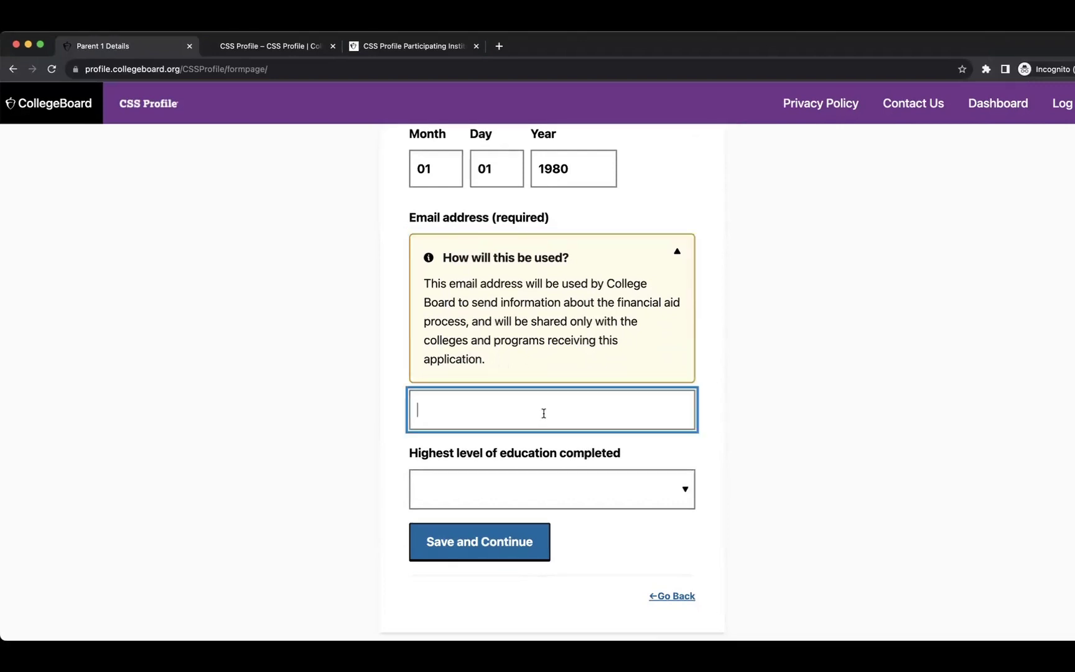
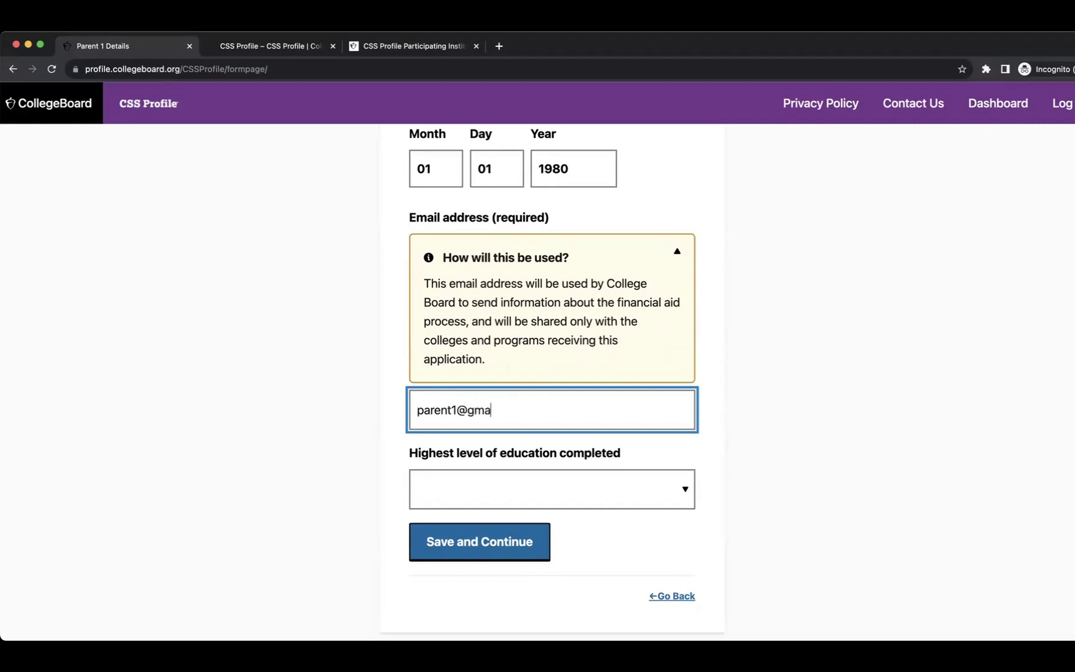
pyautogui.click(562, 480)
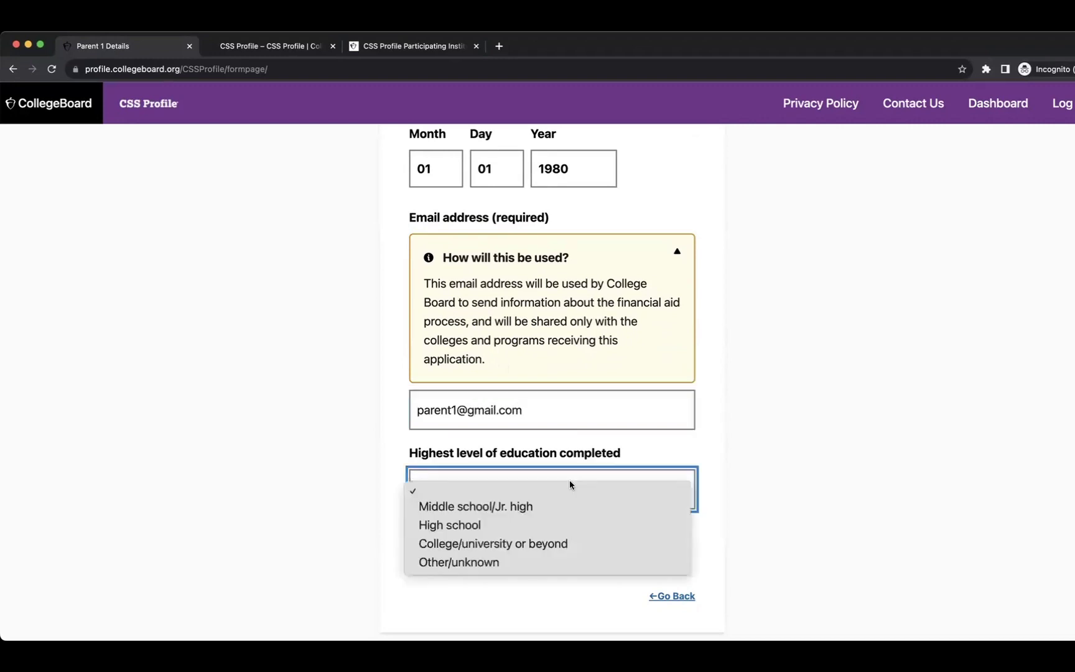
pyautogui.click(519, 546)
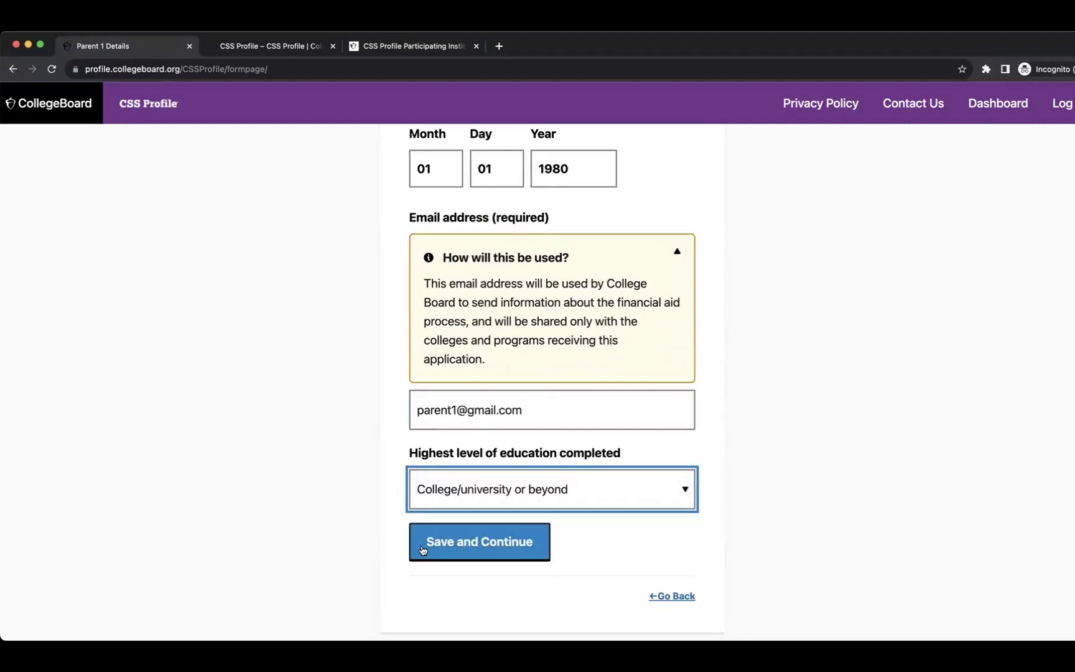
pyautogui.click(480, 548)
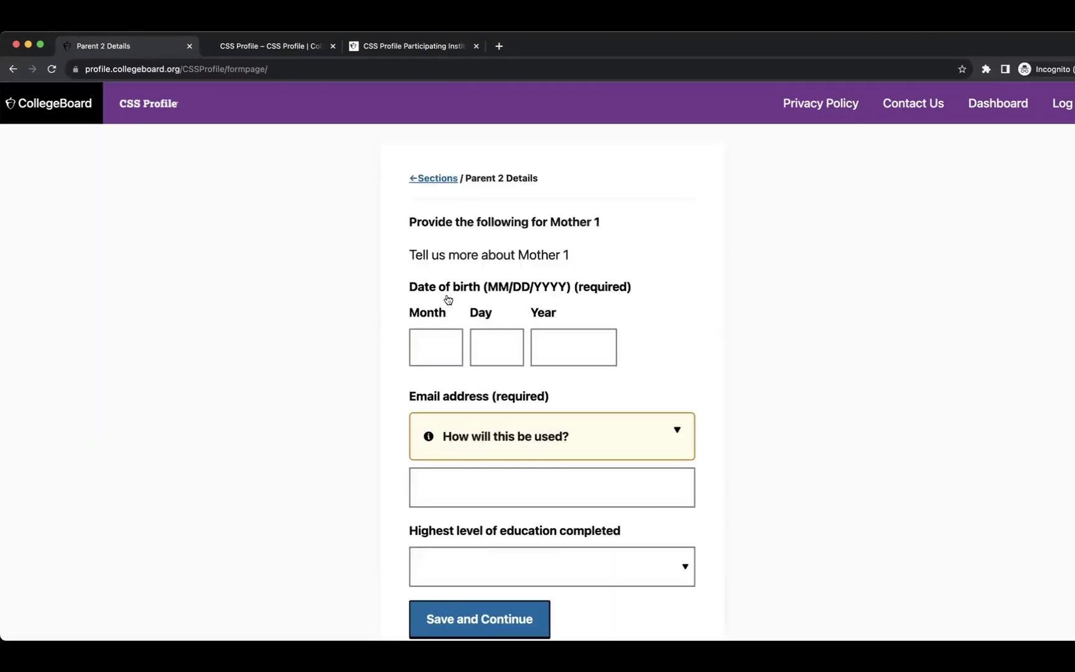
# Save Mother 1's birth date 01/01/1980, e-mail address and College/university or beyond education.
pyautogui.click(421, 350)
pyautogui.write('01')
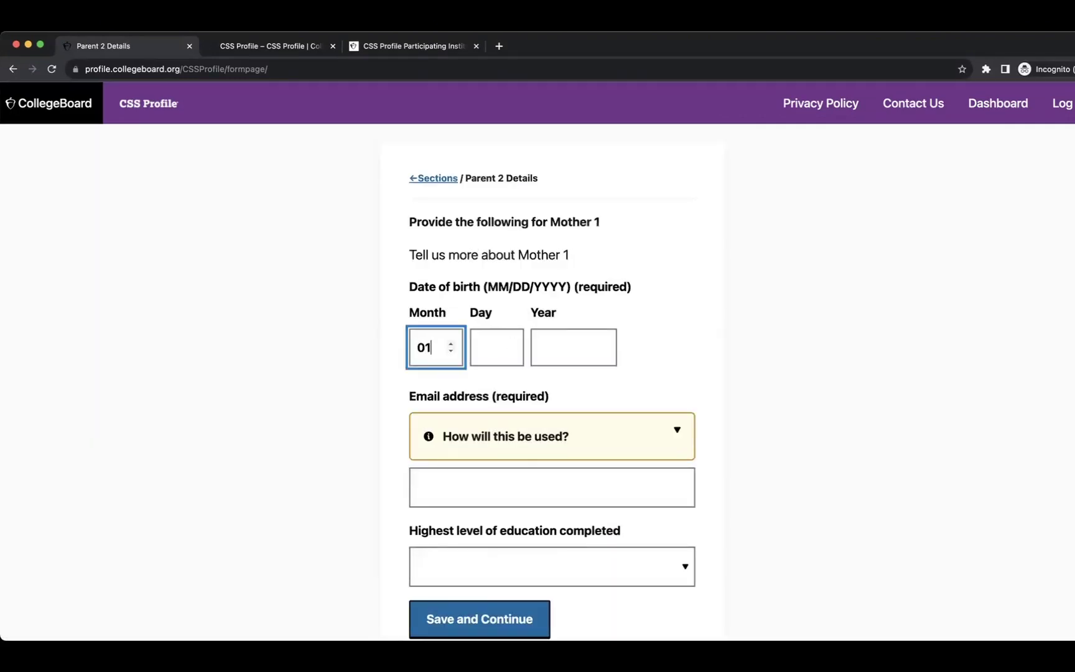
pyautogui.click(493, 351)
pyautogui.write('01')
pyautogui.click(547, 349)
pyautogui.write('1980')
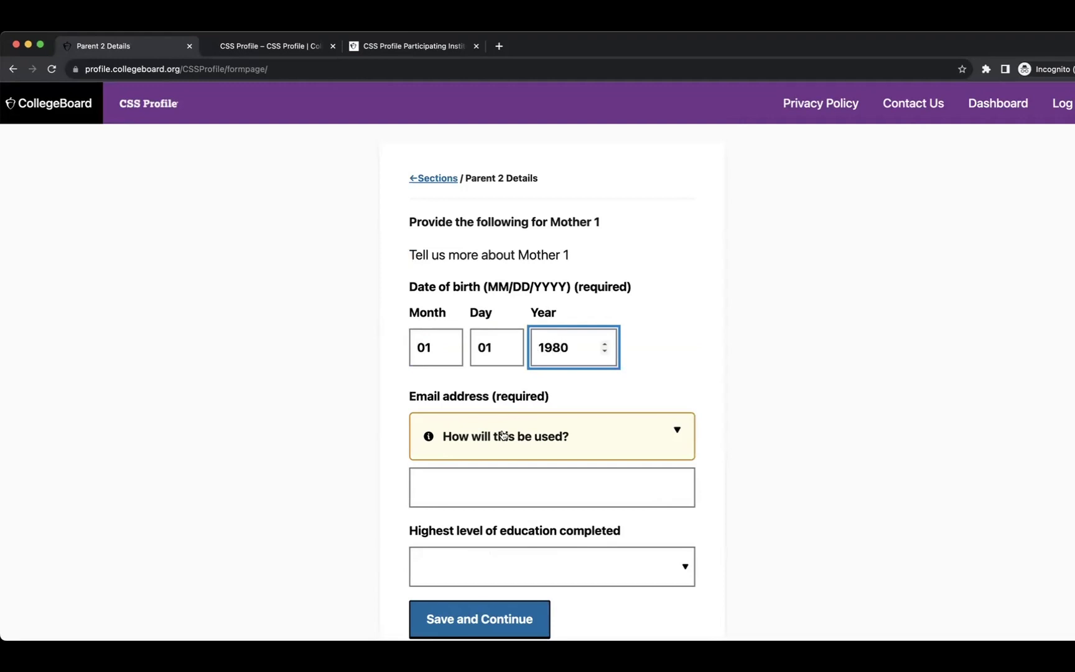
pyautogui.scroll(-2, 503, 438)
pyautogui.scroll(-1, 502, 439)
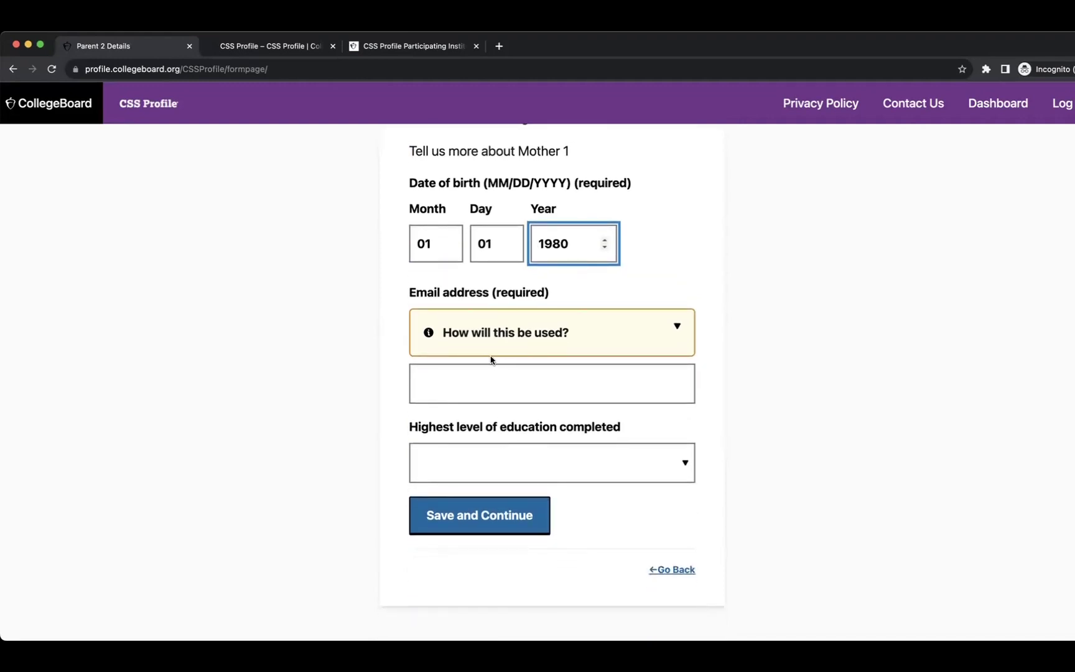
pyautogui.click(481, 384)
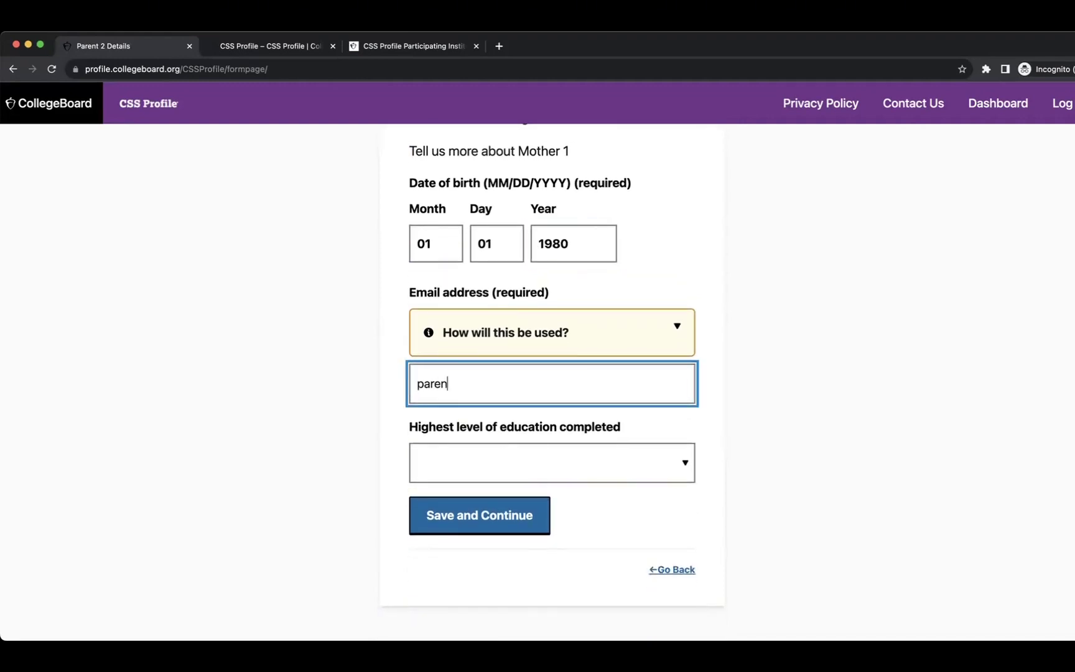
pyautogui.click(507, 459)
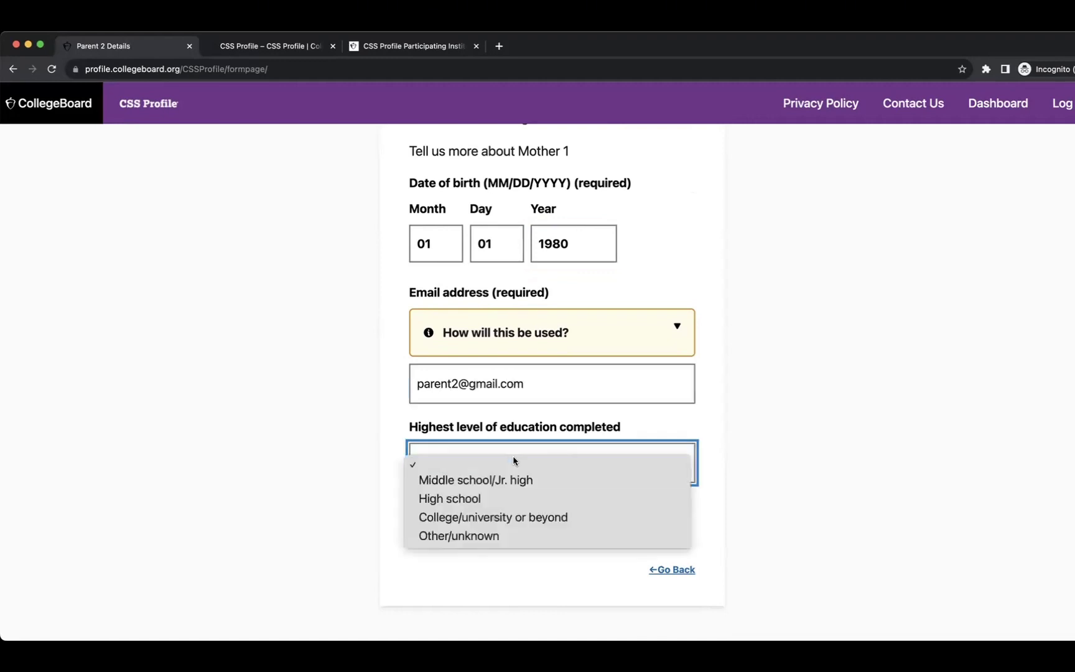
pyautogui.click(541, 517)
pyautogui.click(484, 516)
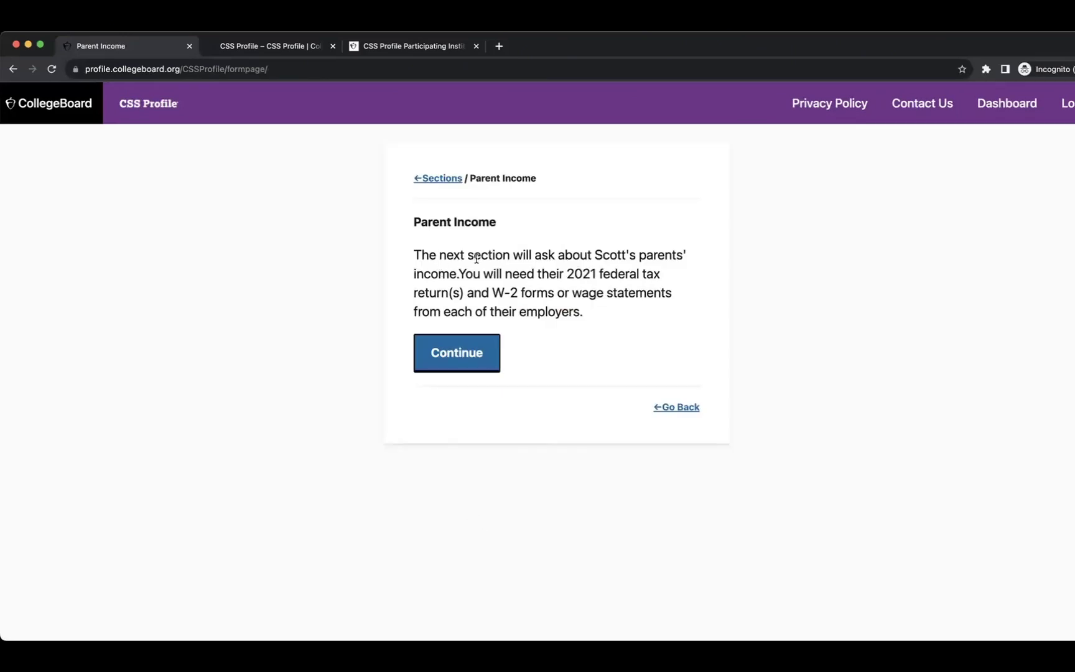
# Select the Parent Income heading and the 2021 tax document requirement text.
pyautogui.moveTo(413, 221); pyautogui.dragTo(496, 222)
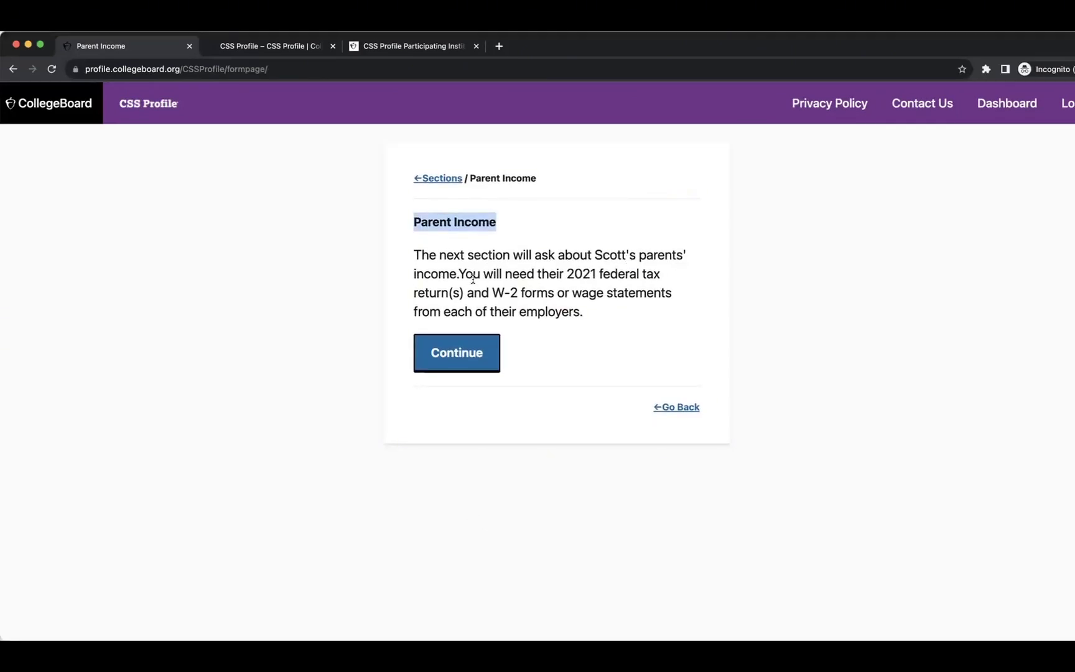
pyautogui.moveTo(566, 274); pyautogui.dragTo(580, 305)
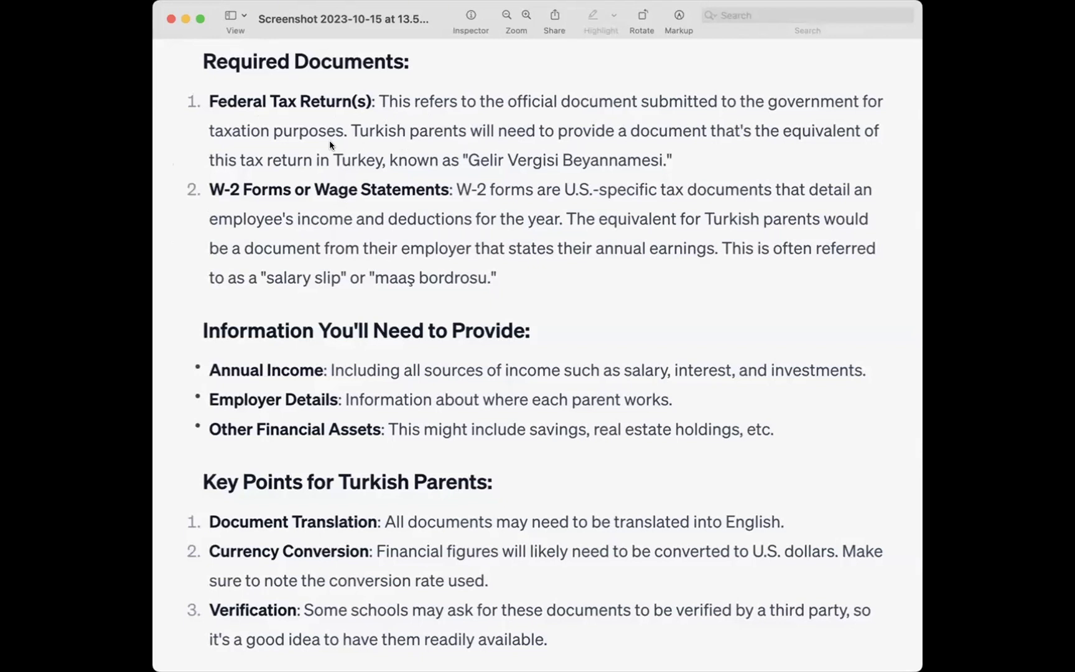
# Red-underline Turkish parents, Gelir Vergisi Beyannamesi, maaş bordrosu, income items, translation and third-party verification.
pyautogui.moveTo(352, 142); pyautogui.dragTo(480, 141)
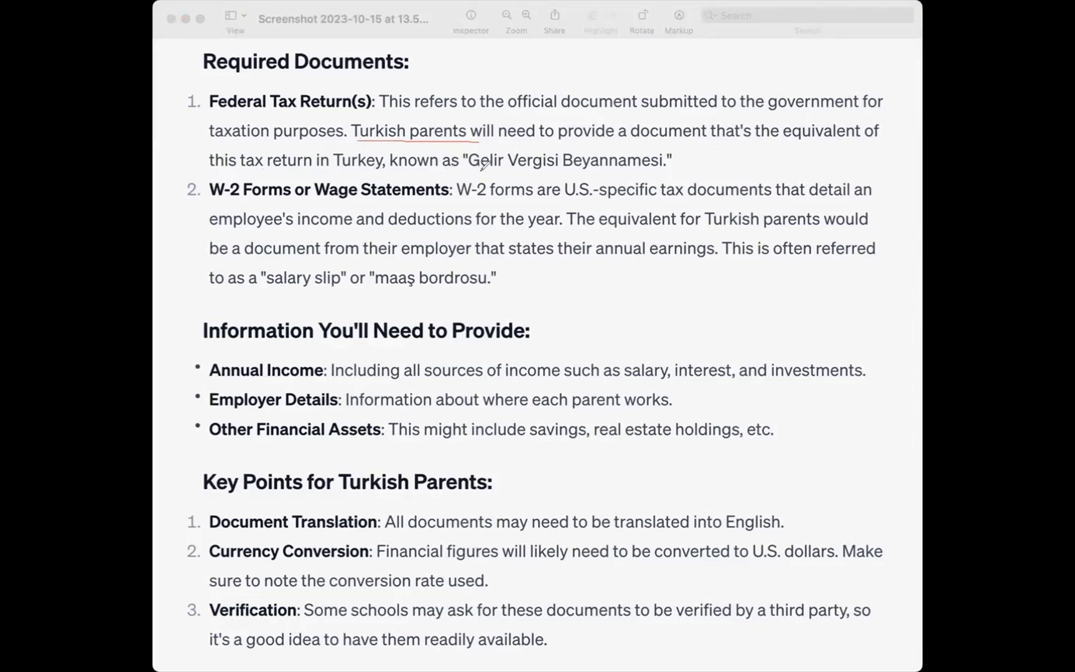
pyautogui.moveTo(482, 168); pyautogui.dragTo(691, 167)
pyautogui.moveTo(383, 294); pyautogui.dragTo(488, 295)
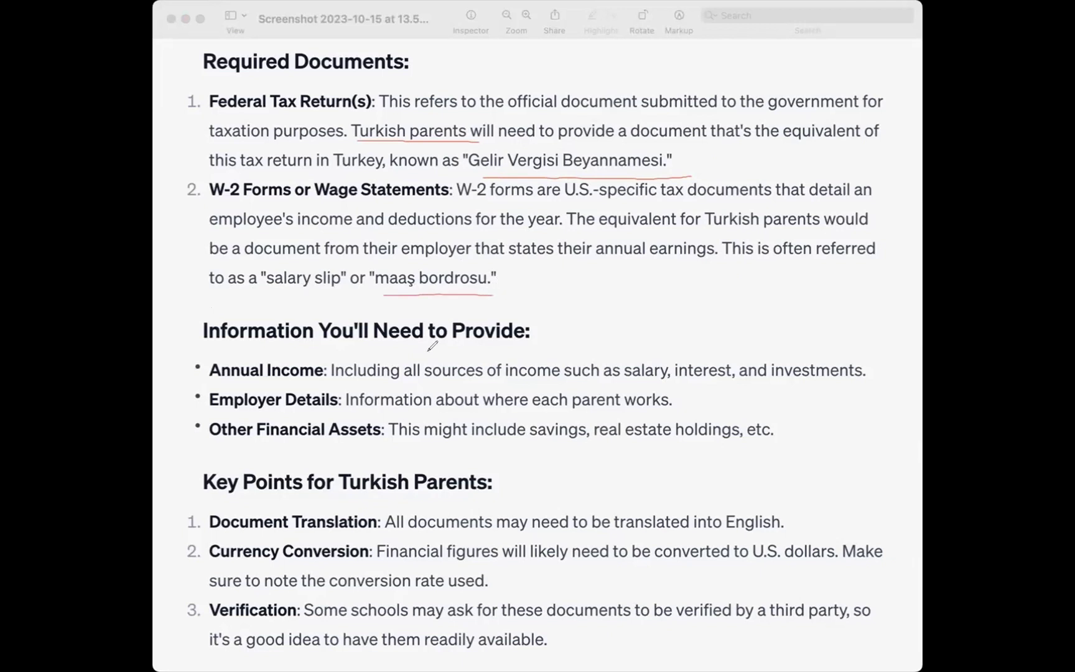
pyautogui.moveTo(222, 383); pyautogui.dragTo(312, 386)
pyautogui.moveTo(210, 410); pyautogui.dragTo(334, 411)
pyautogui.moveTo(204, 446); pyautogui.dragTo(367, 447)
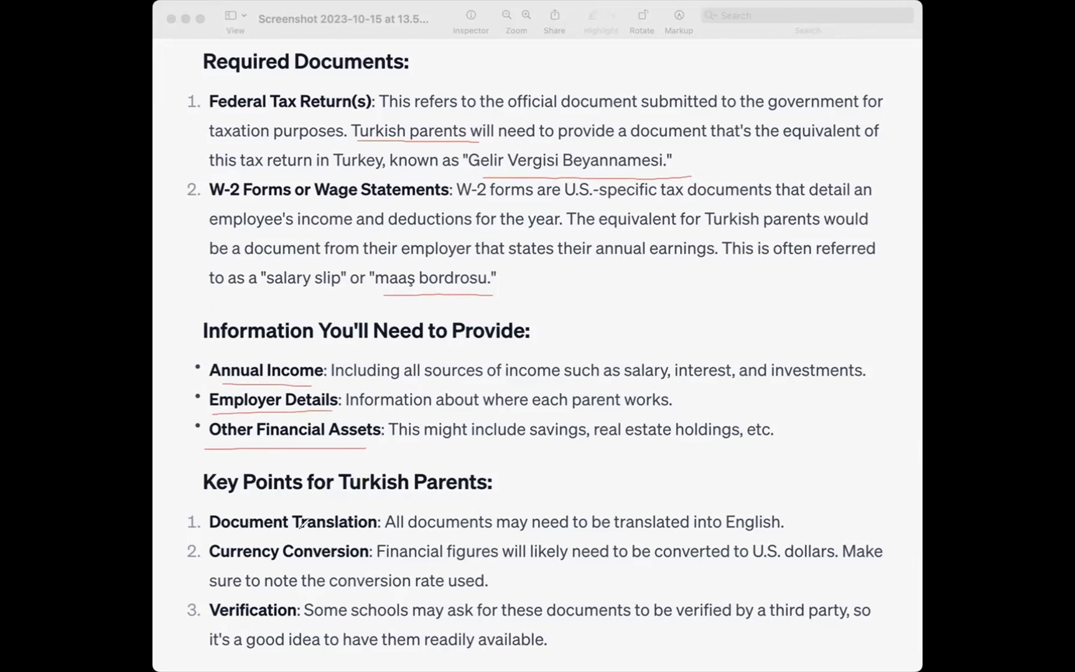
pyautogui.moveTo(400, 527); pyautogui.dragTo(777, 527)
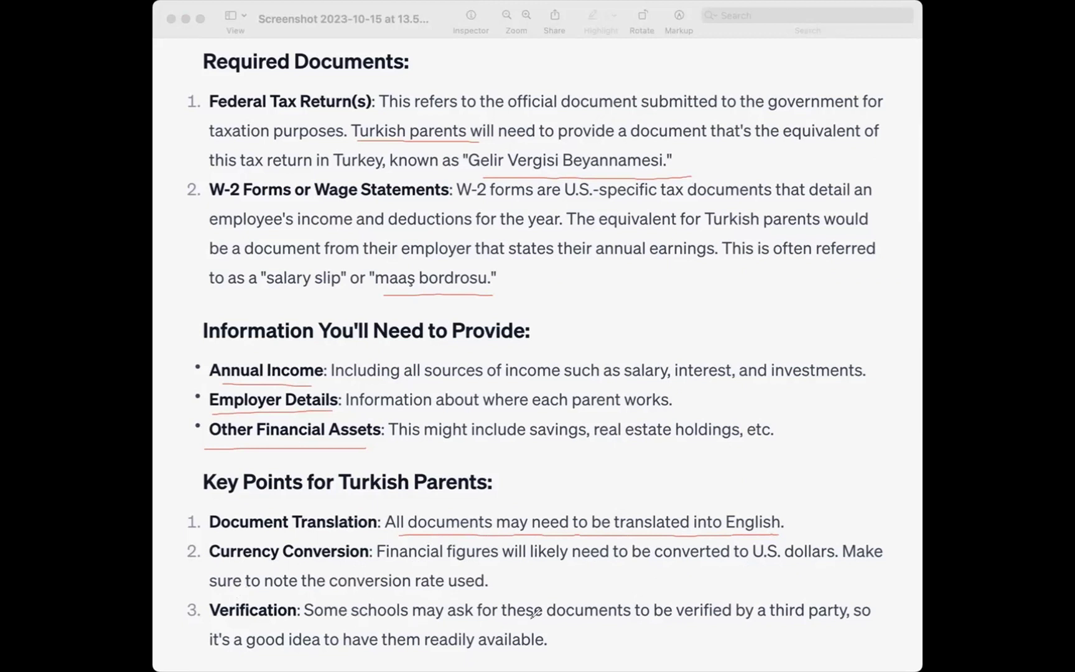
pyautogui.moveTo(678, 613); pyautogui.dragTo(845, 612)
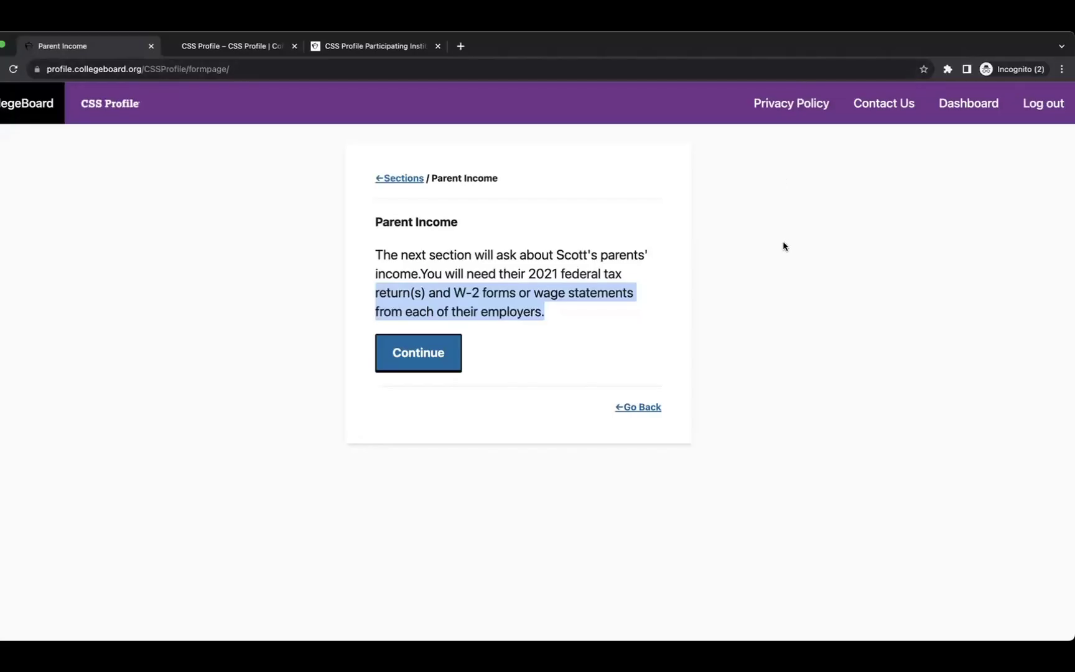
# Report that the parents completed their current tax return, filed as Other non-U.S. tax return.
pyautogui.click(782, 246)
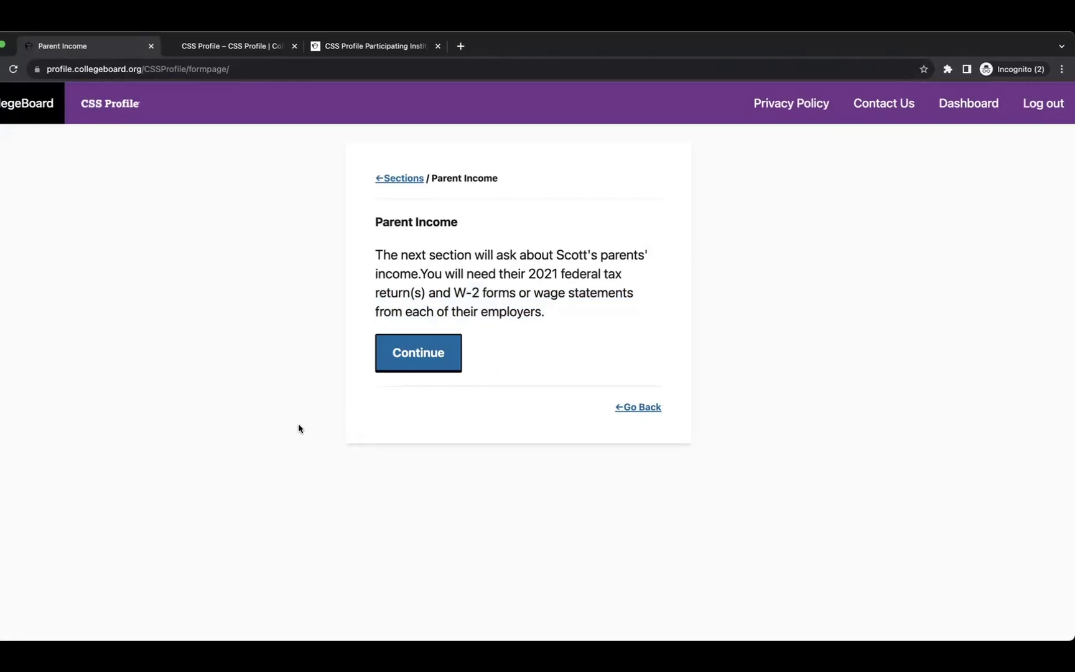
pyautogui.click(405, 361)
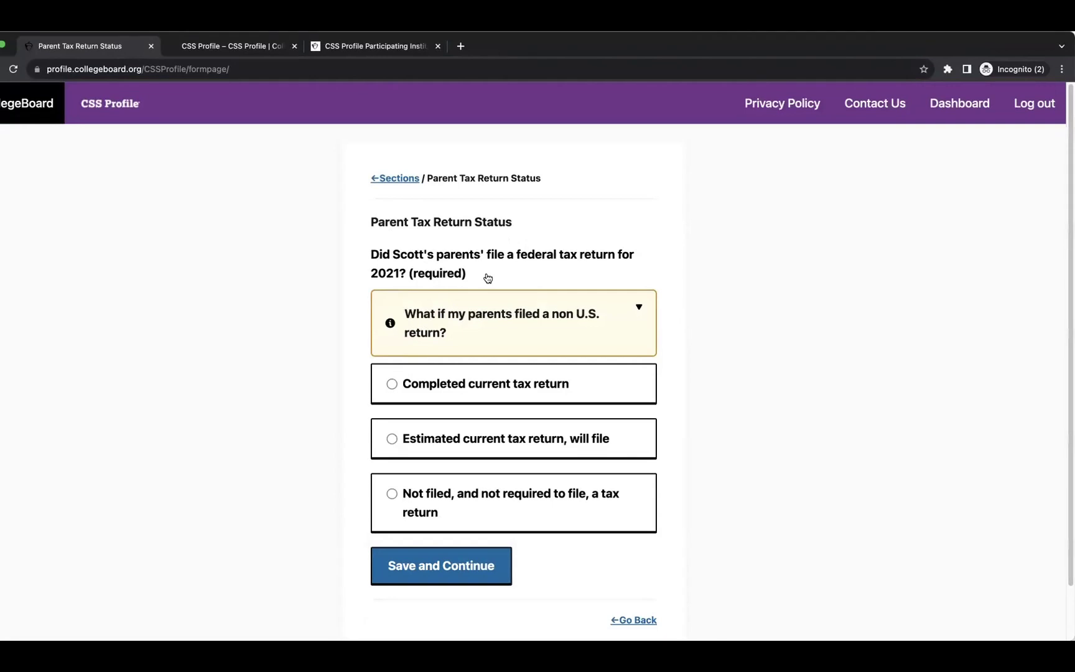
pyautogui.click(498, 314)
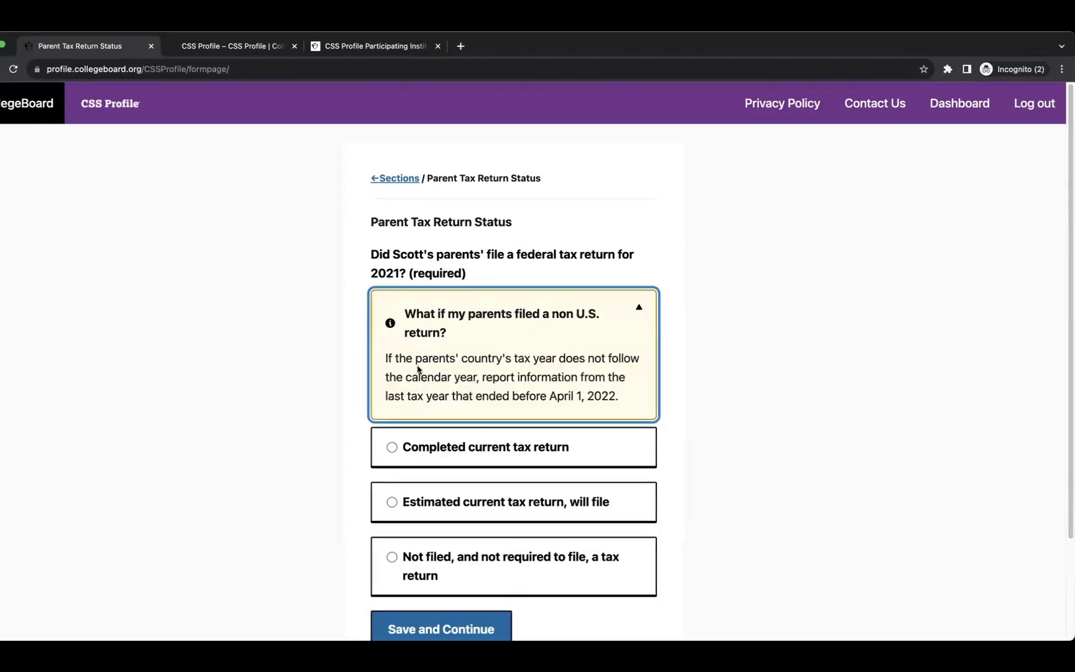
pyautogui.scroll(-2, 496, 376)
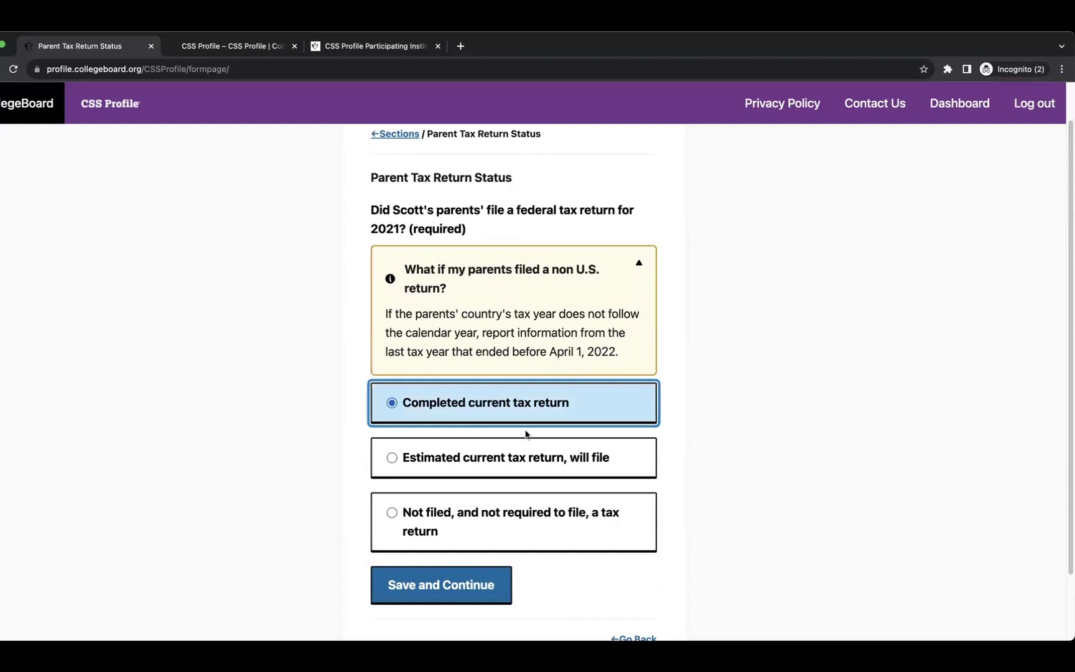
pyautogui.scroll(-2, 646, 448)
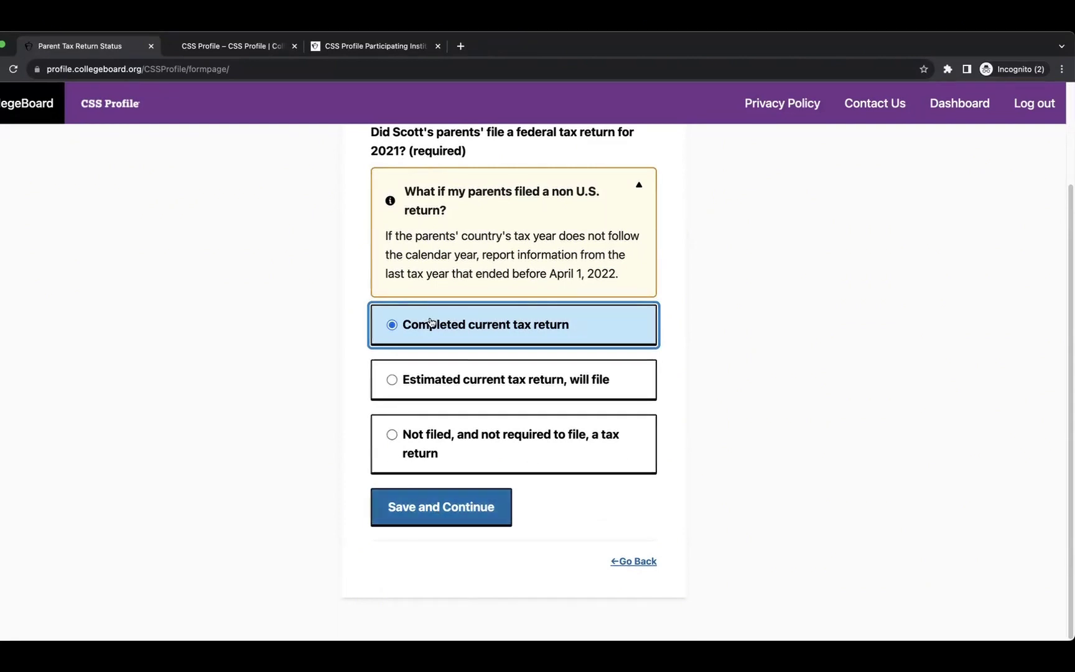
pyautogui.click(462, 499)
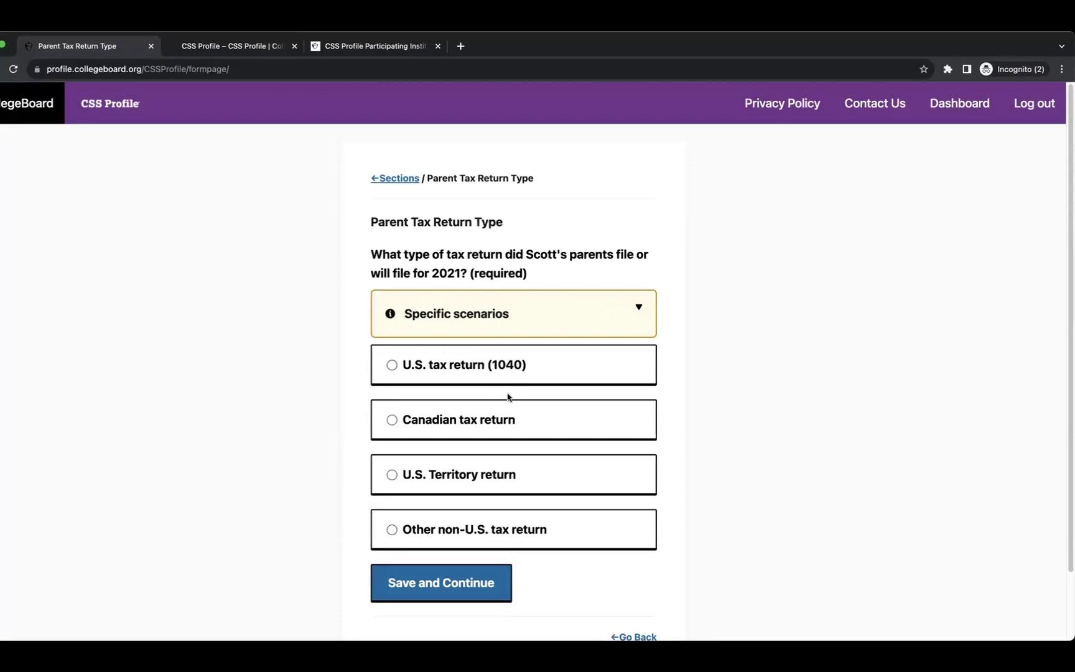
pyautogui.click(411, 535)
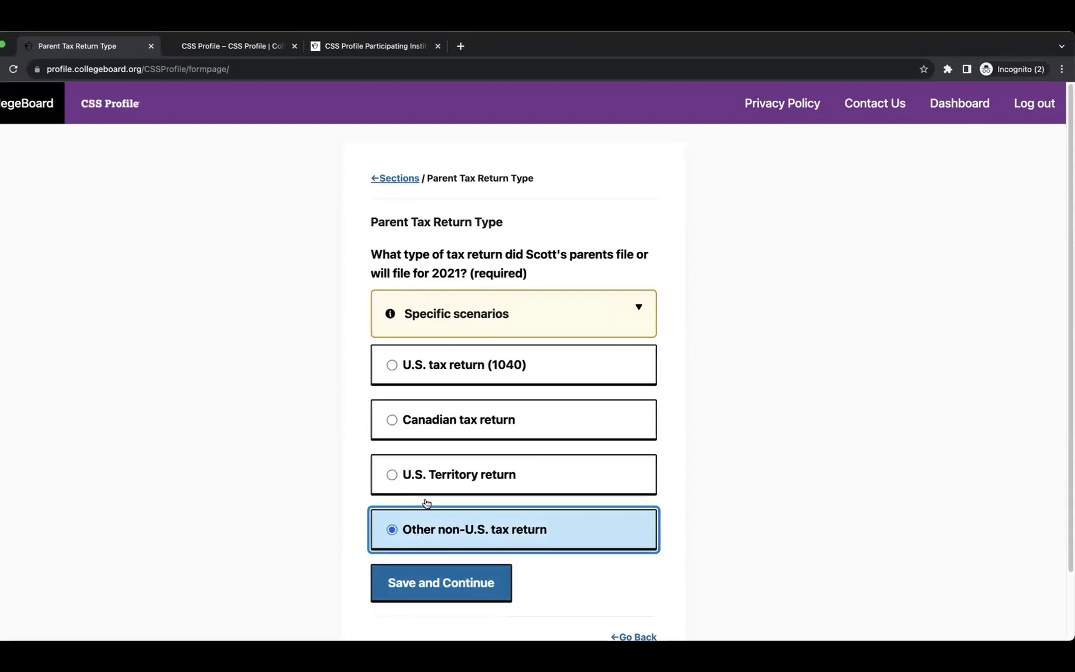
pyautogui.click(449, 582)
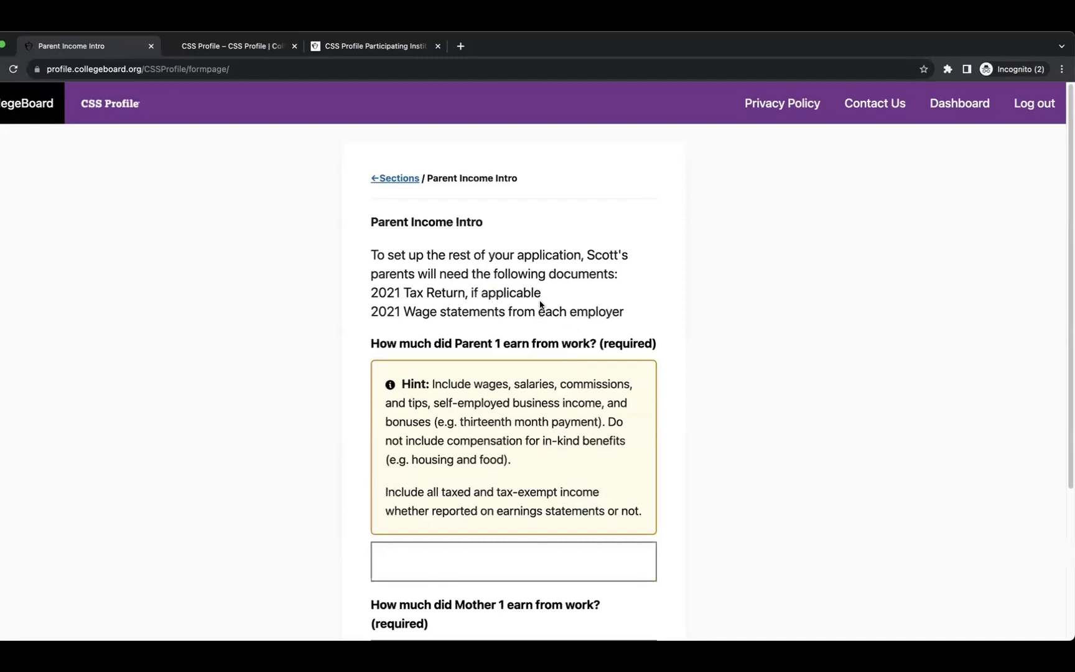
# Enter 100000 as work earnings for both Parent 1 and Mother 1 and save.
pyautogui.scroll(-2, 466, 308)
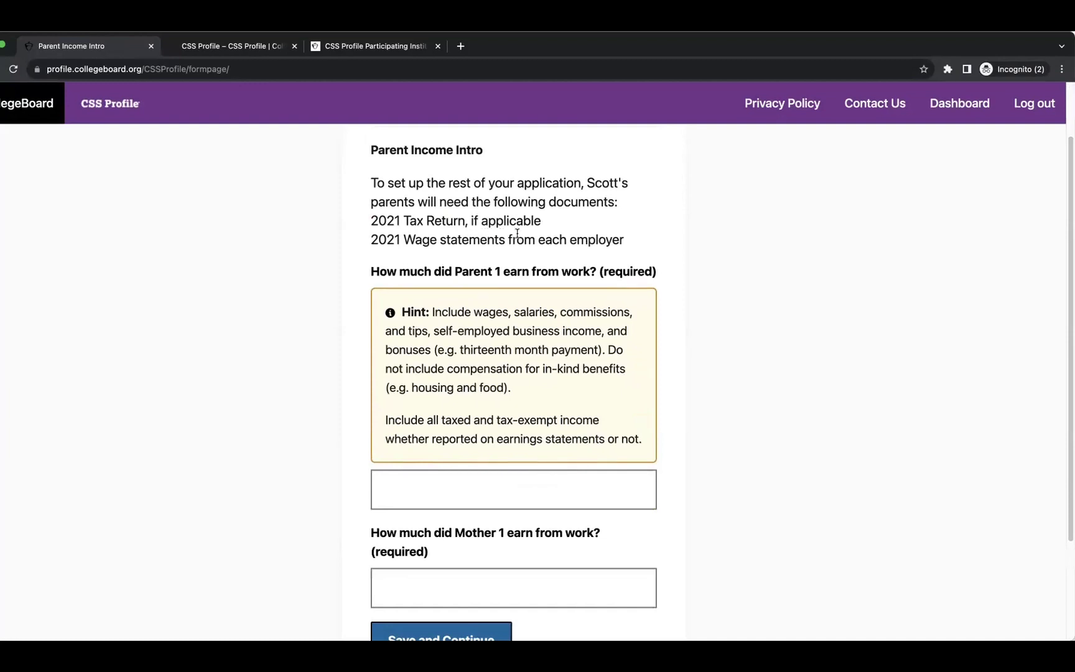
pyautogui.scroll(-1, 425, 265)
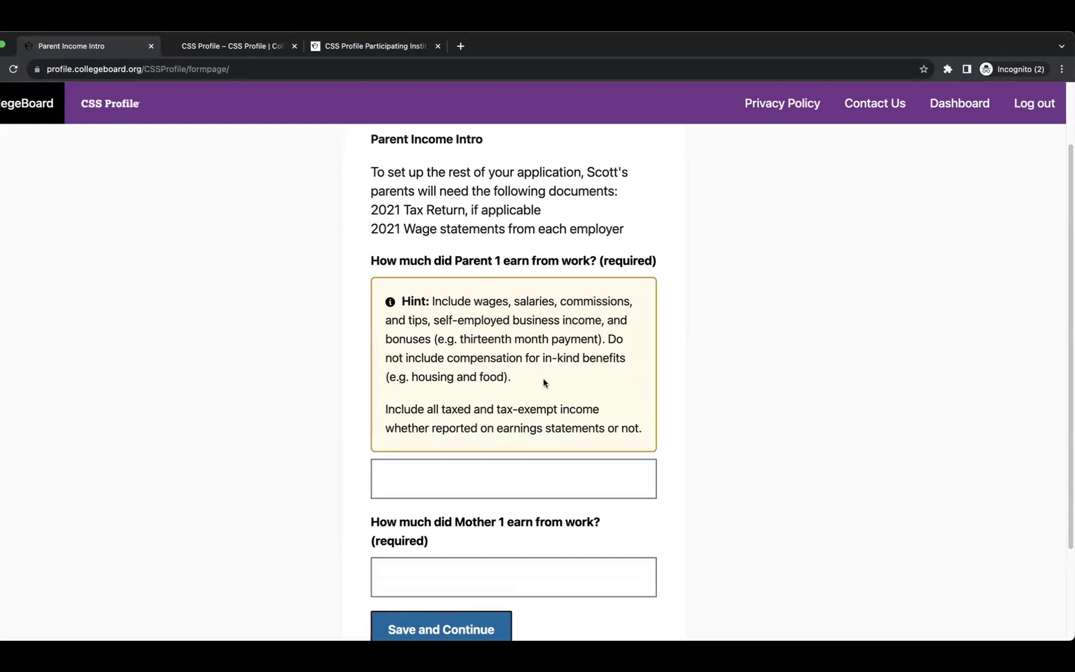
pyautogui.scroll(-3, 522, 398)
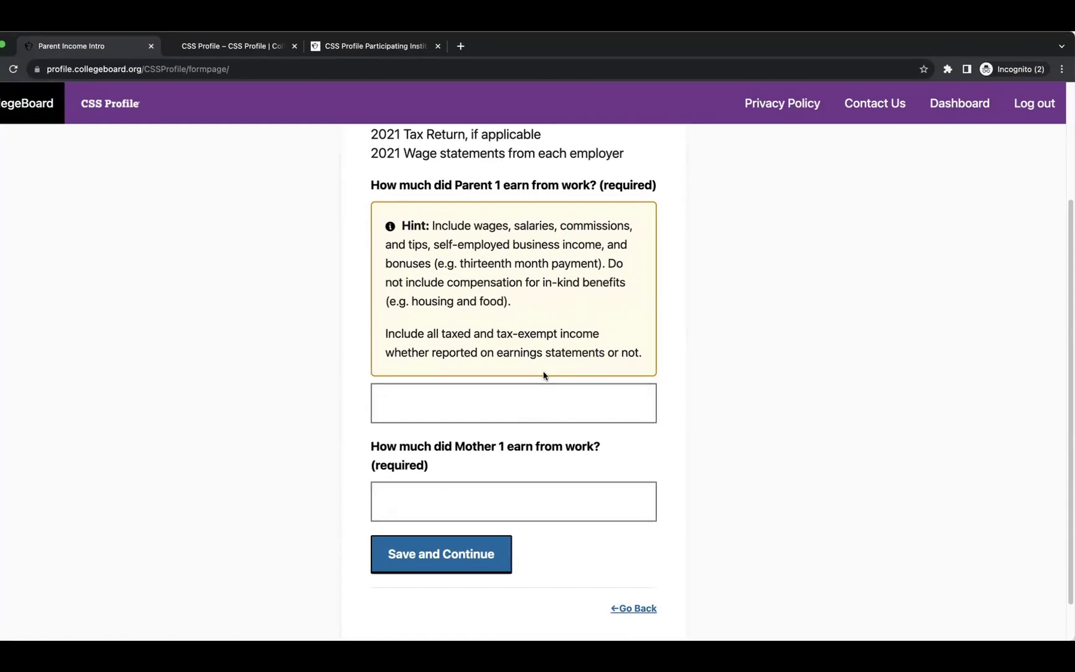
pyautogui.scroll(1, 554, 380)
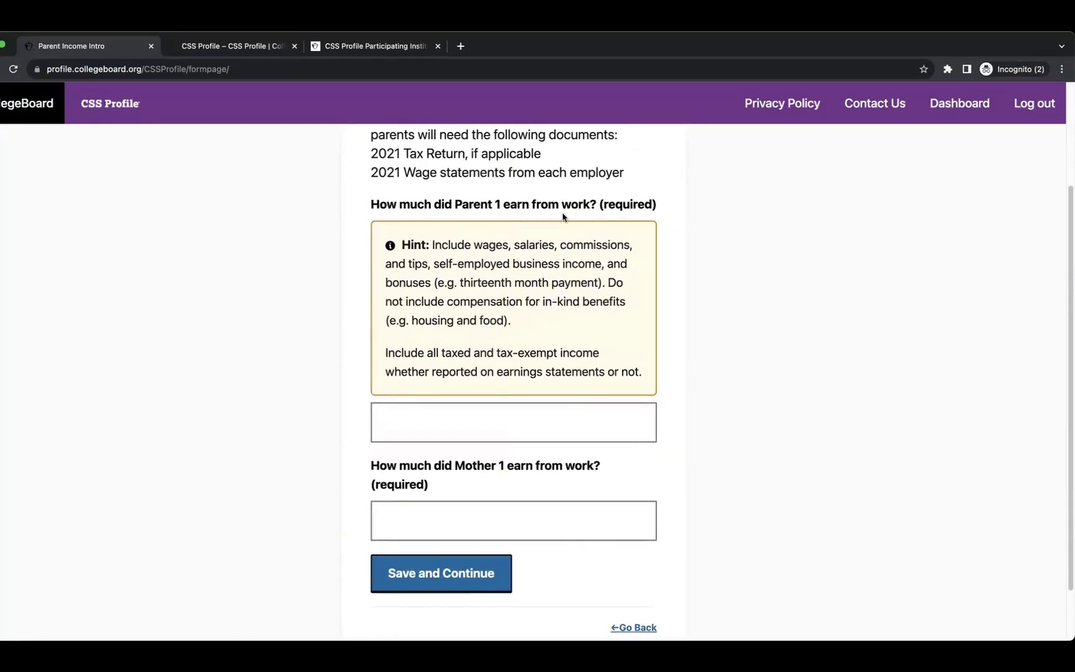
pyautogui.click(423, 425)
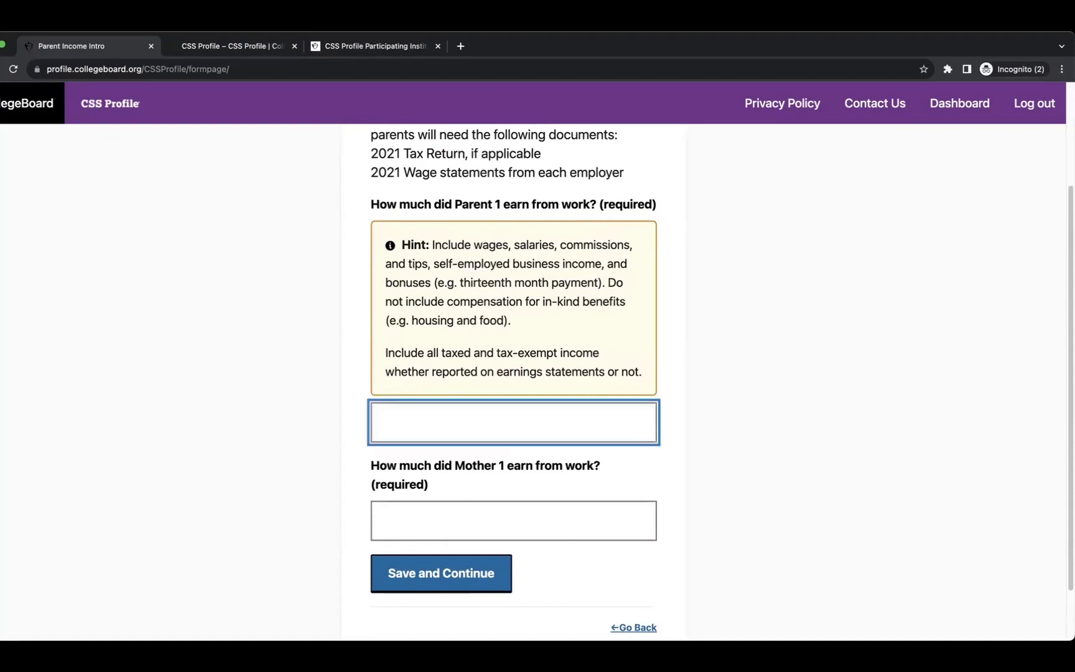
pyautogui.write('100000')
pyautogui.click(485, 518)
pyautogui.write('1000')
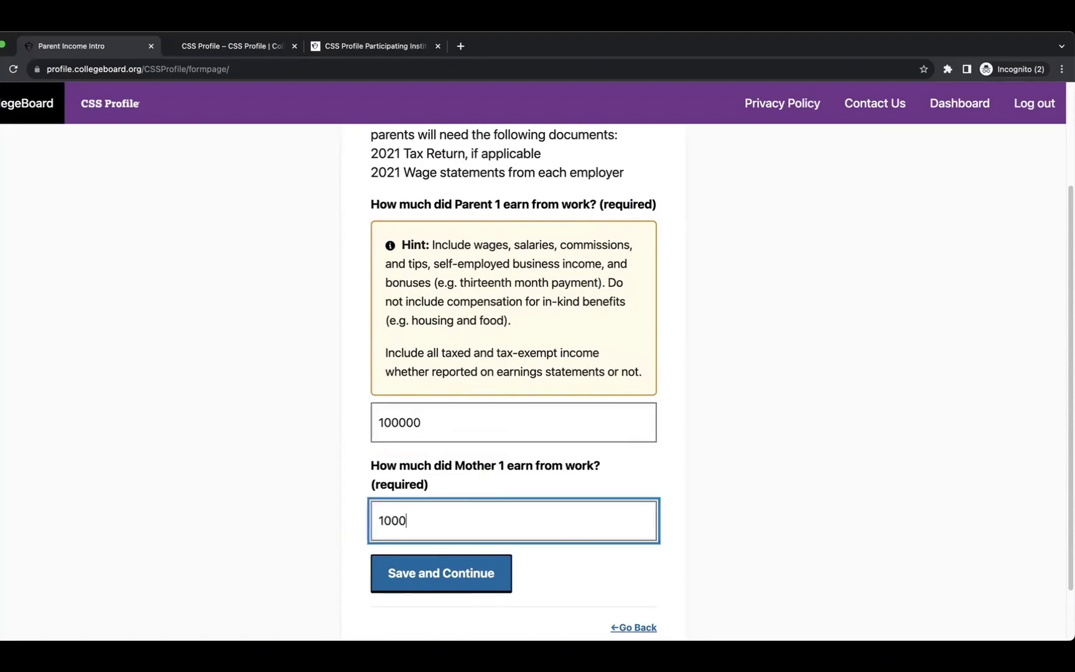
pyautogui.write('00')
pyautogui.click(427, 569)
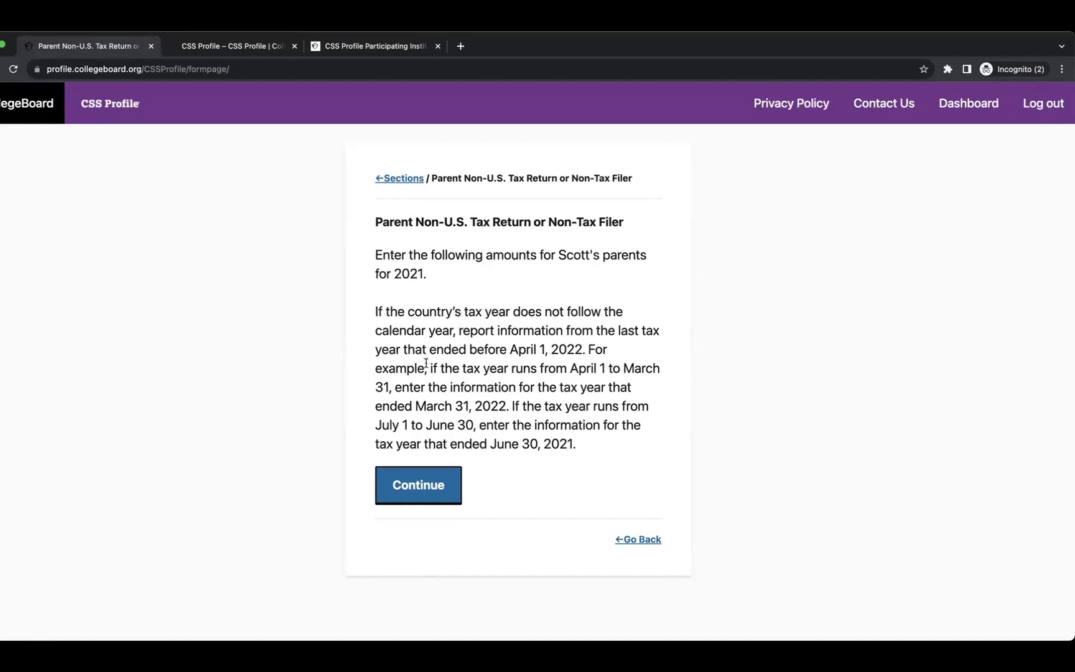
# Enter 200000 as total employer compensation on the non-U.S. tax return page.
pyautogui.click(416, 484)
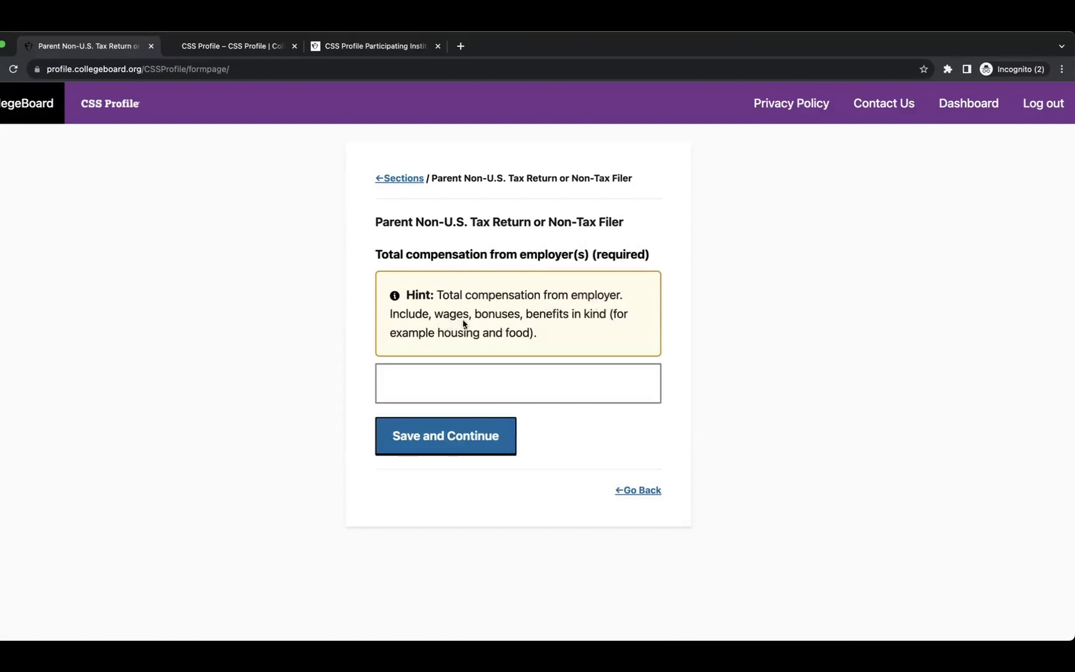
pyautogui.click(432, 388)
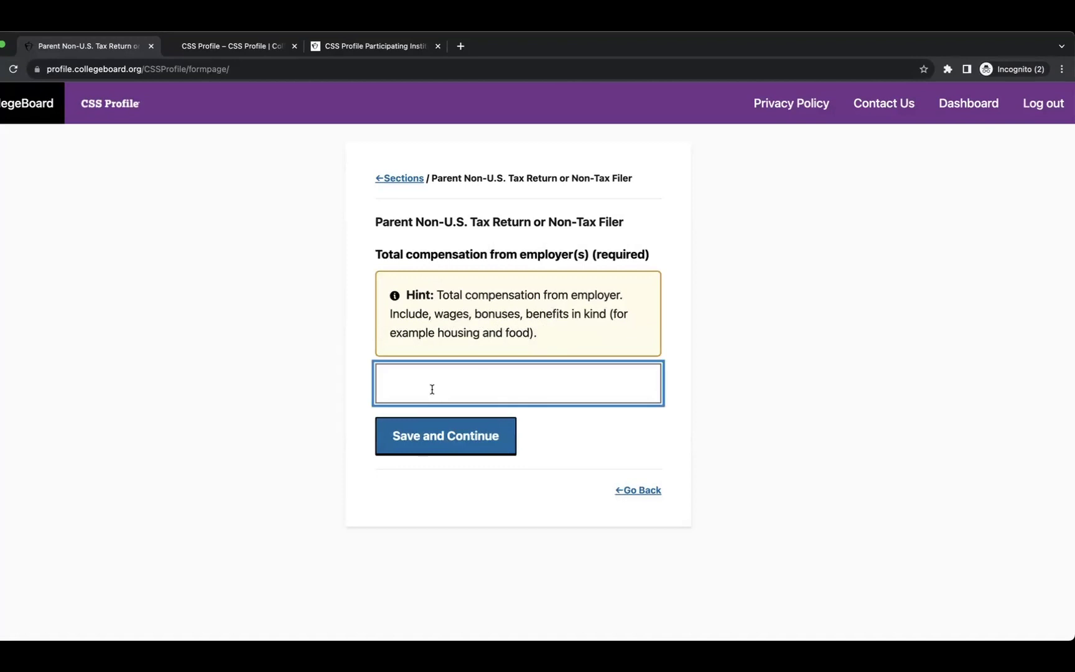
pyautogui.write('200000')
pyautogui.click(405, 383)
pyautogui.click(455, 434)
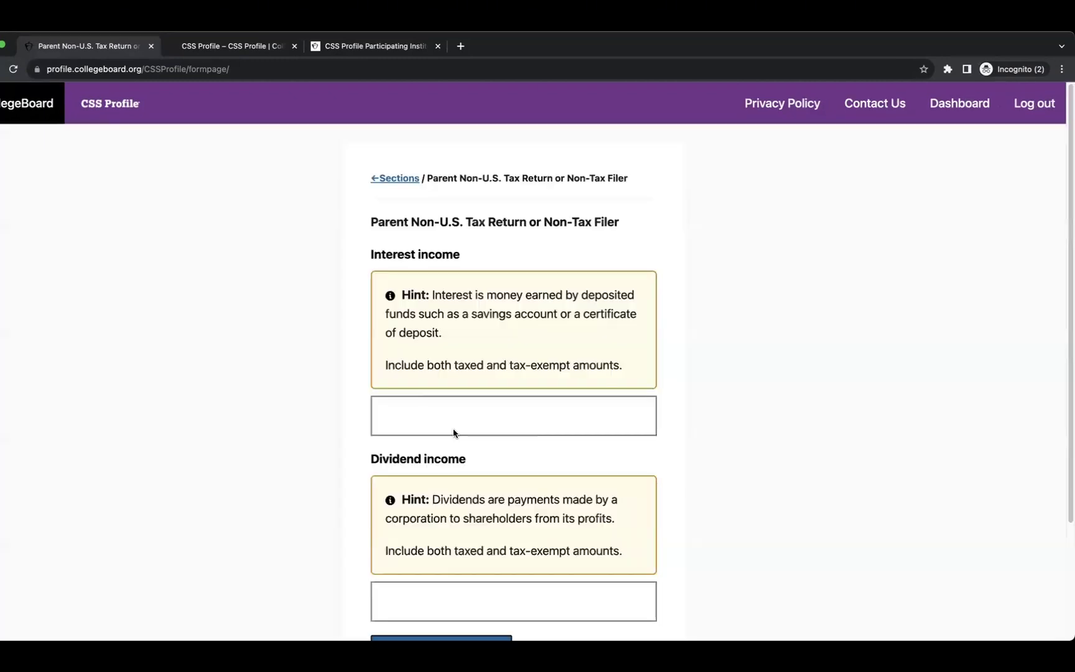
# Save interest income of 20000 and dividend income of 15000.
pyautogui.scroll(-2, 394, 204)
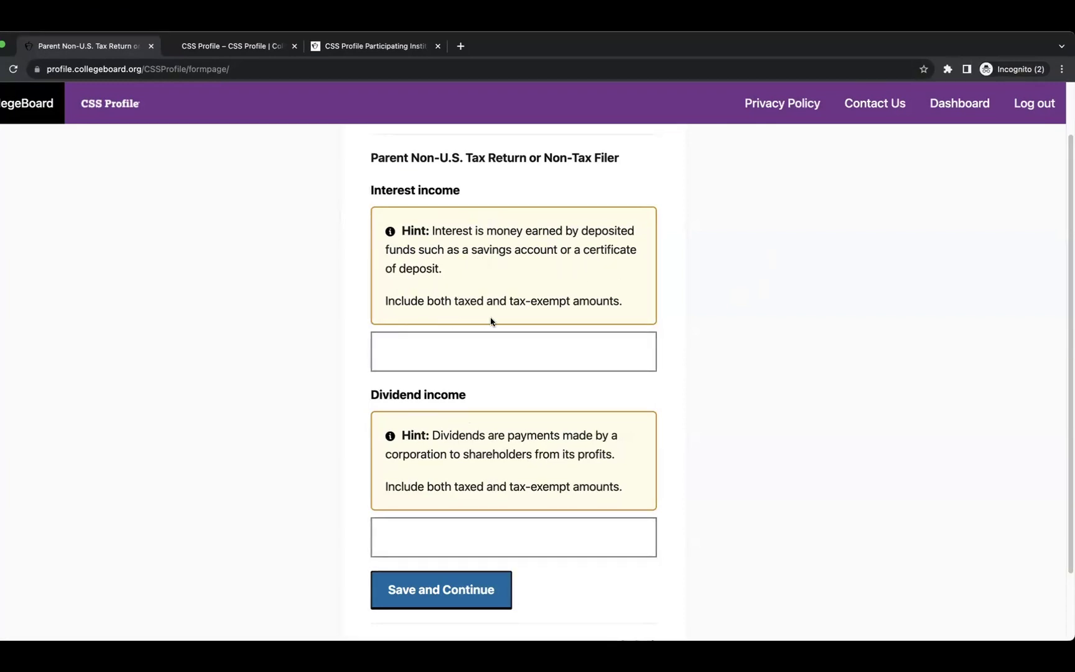
pyautogui.click(435, 349)
pyautogui.write('2')
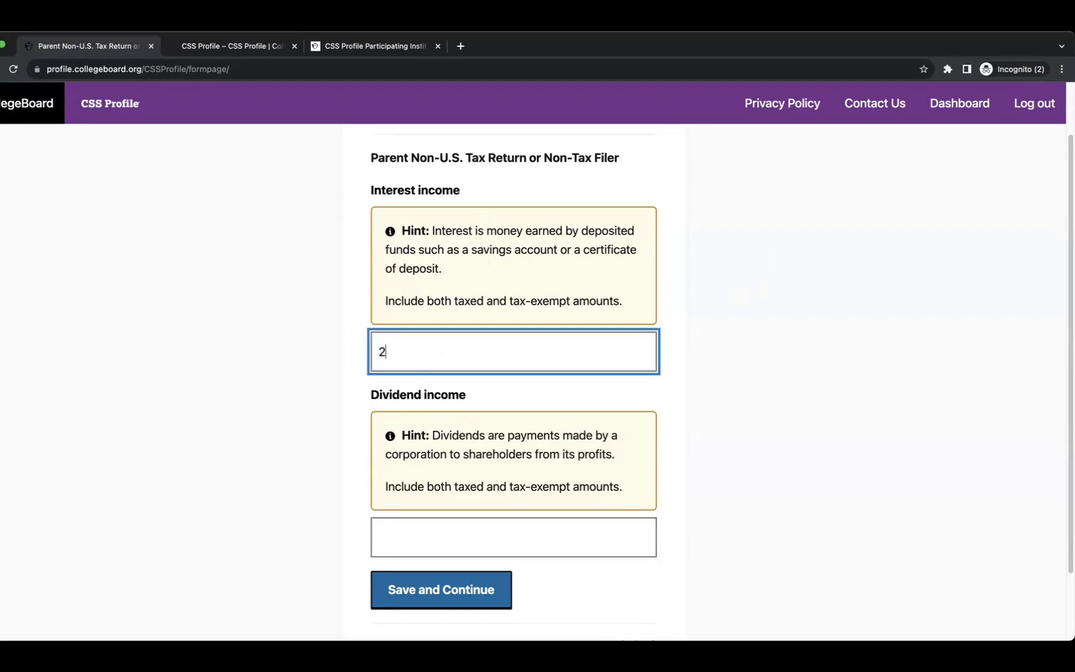
pyautogui.write('0000')
pyautogui.scroll(-2, 444, 475)
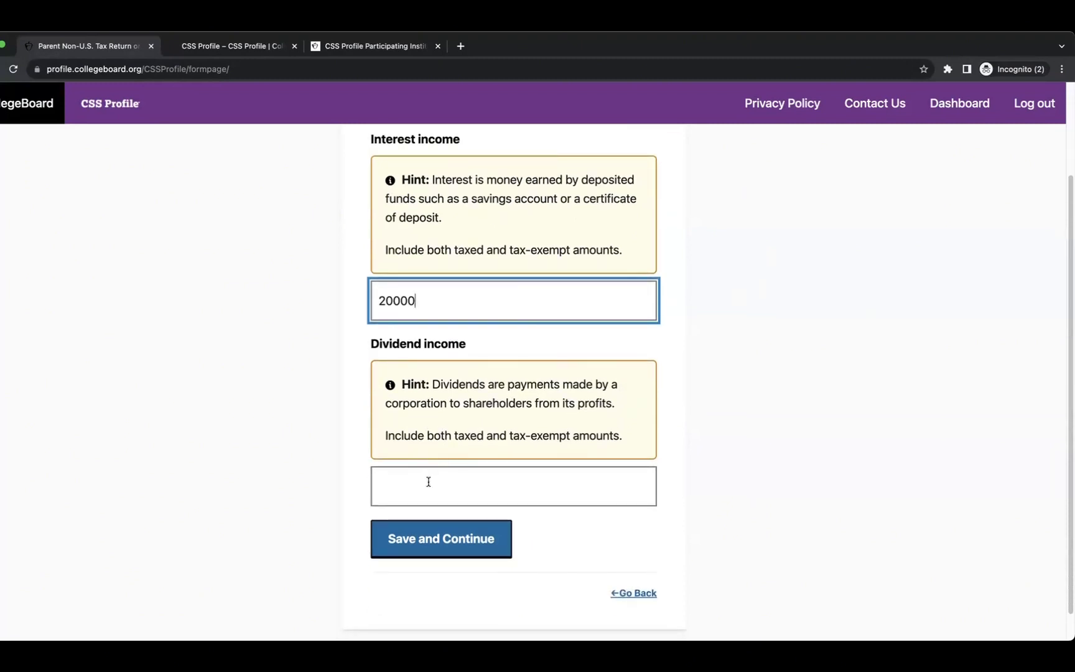
pyautogui.click(428, 482)
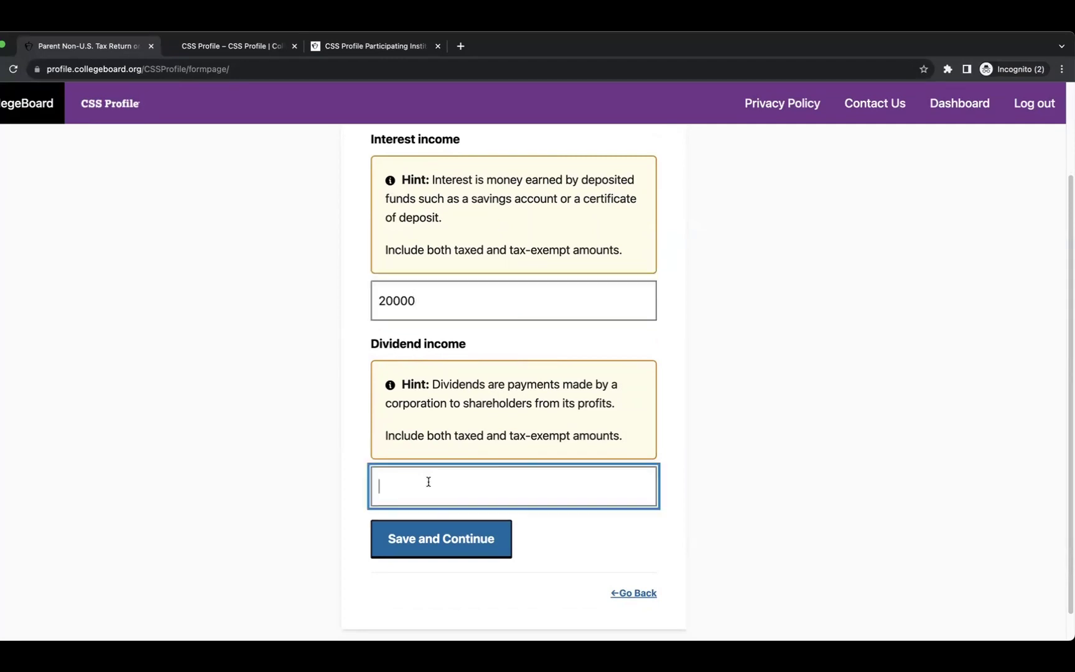
pyautogui.write('15000')
pyautogui.click(437, 534)
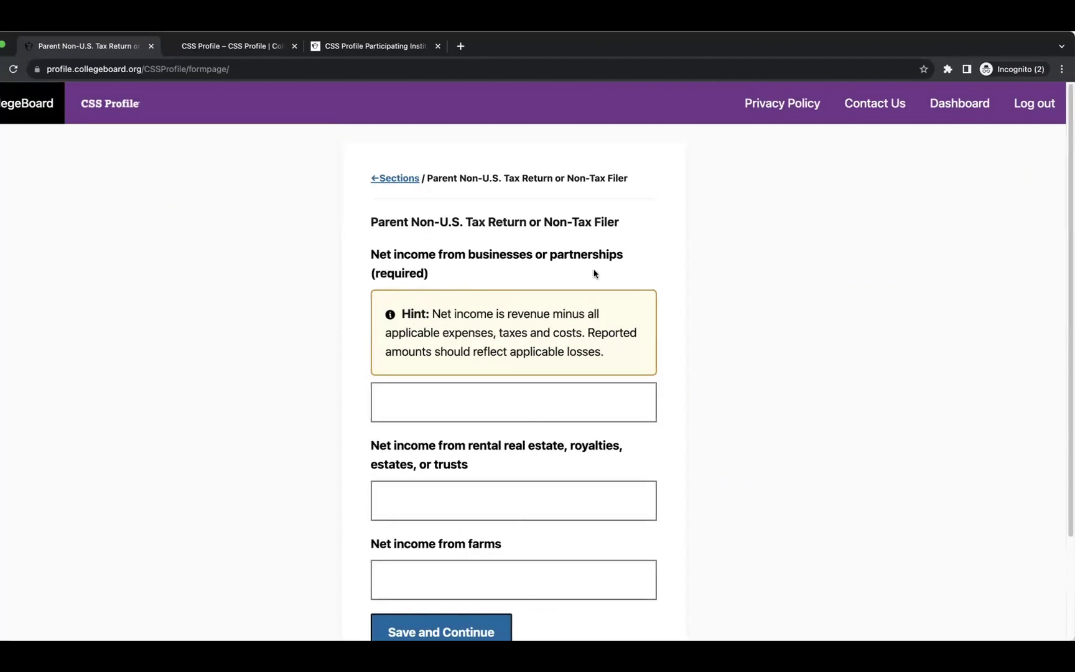
# Save business net income 10000, with rental real estate and farm income at 0.
pyautogui.scroll(-1, 535, 300)
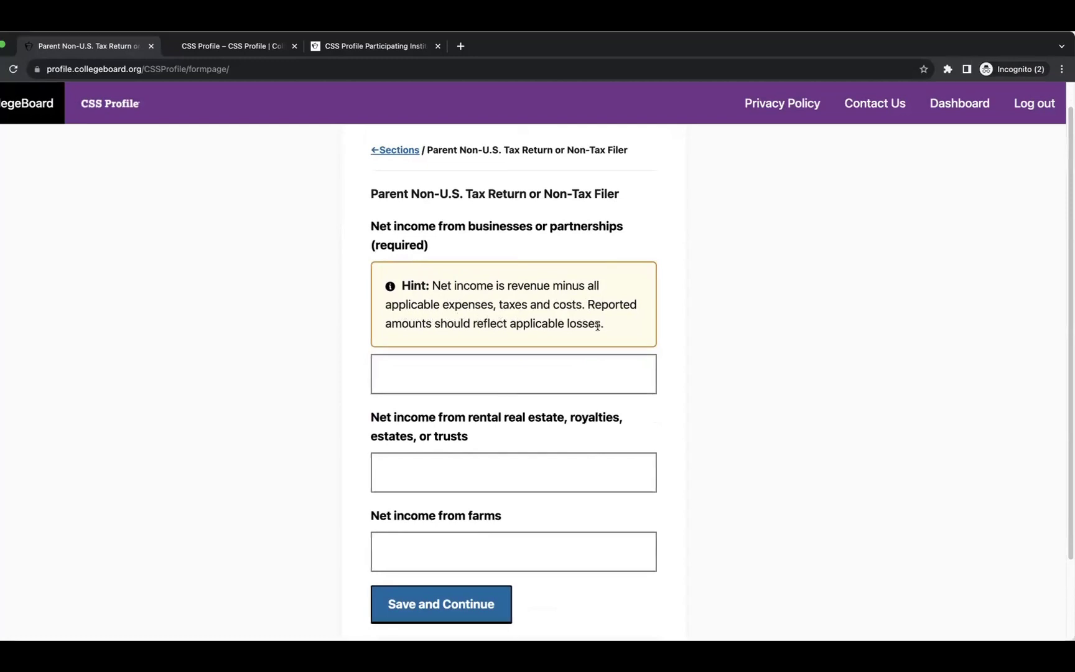
pyautogui.click(412, 380)
pyautogui.write('10000')
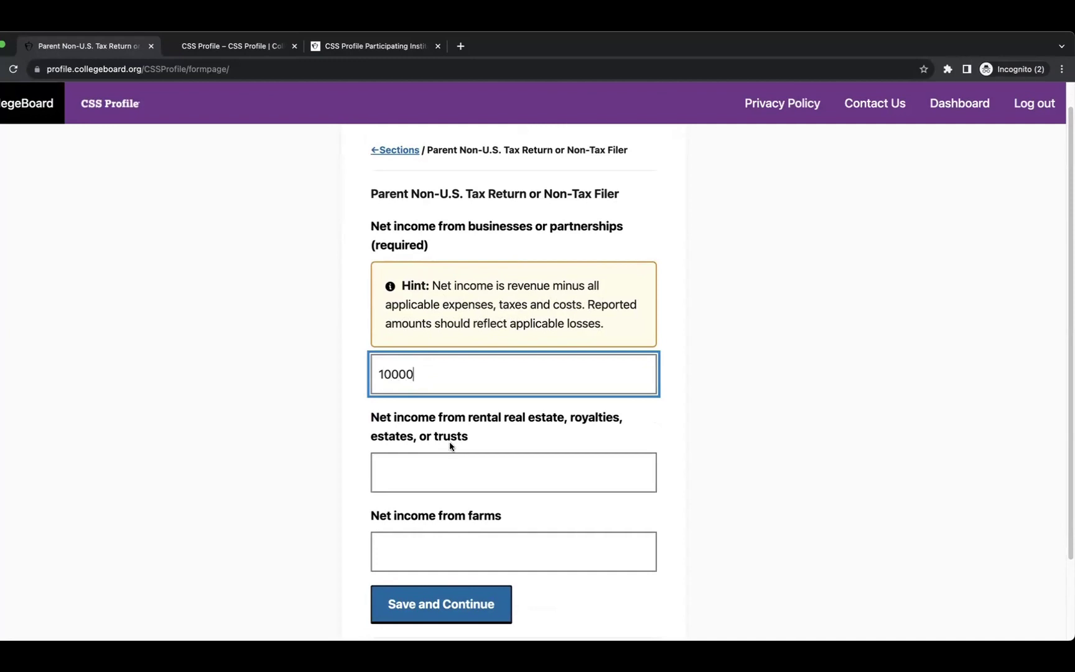
pyautogui.scroll(-2, 452, 442)
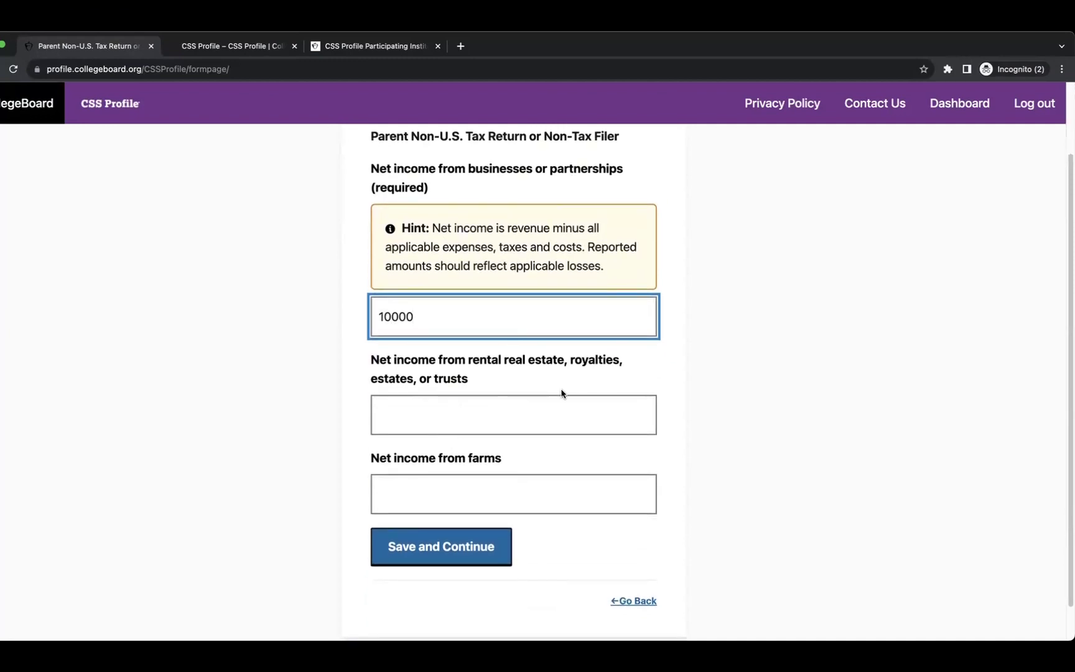
pyautogui.click(471, 414)
pyautogui.write('0')
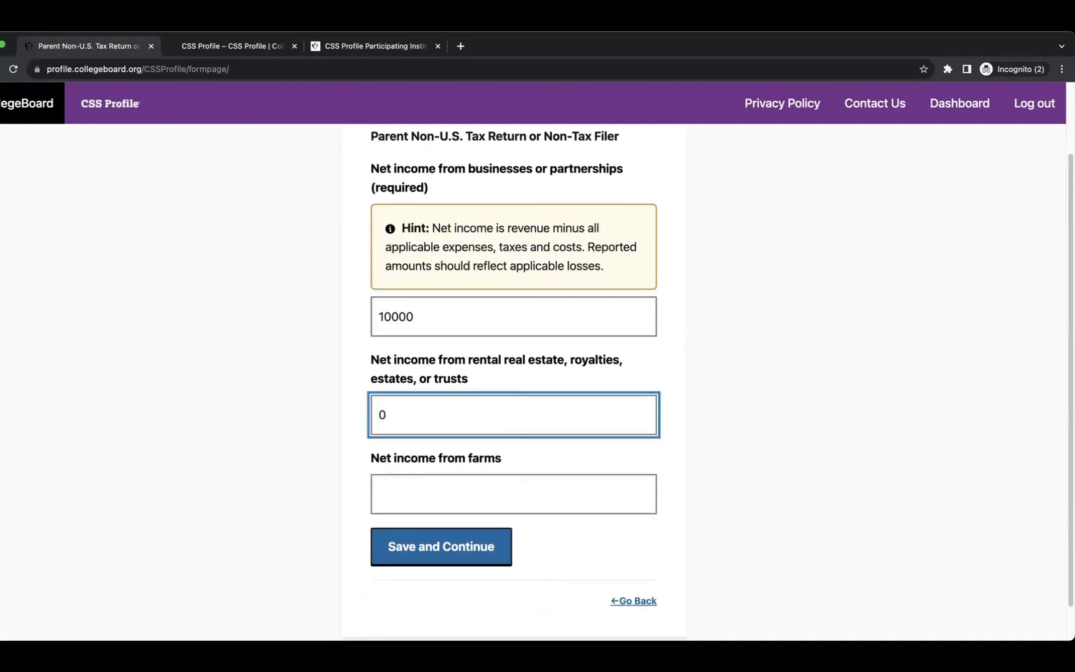
pyautogui.click(424, 491)
pyautogui.write('0')
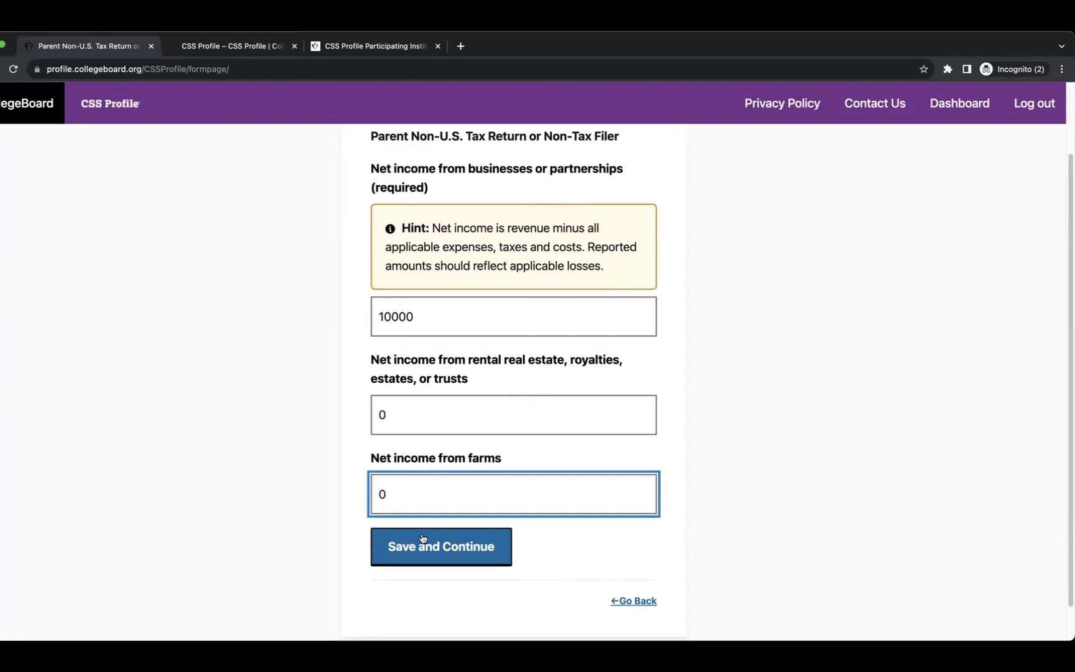
pyautogui.click(427, 546)
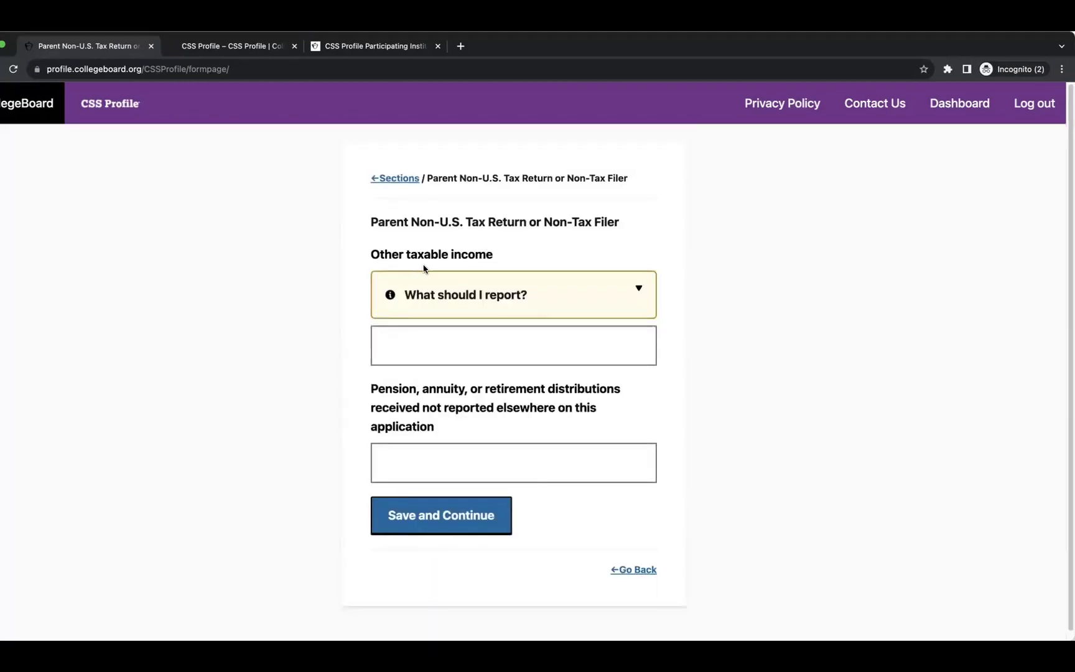
# Save 0 for other taxable income and 0 for pension distributions.
pyautogui.click(489, 294)
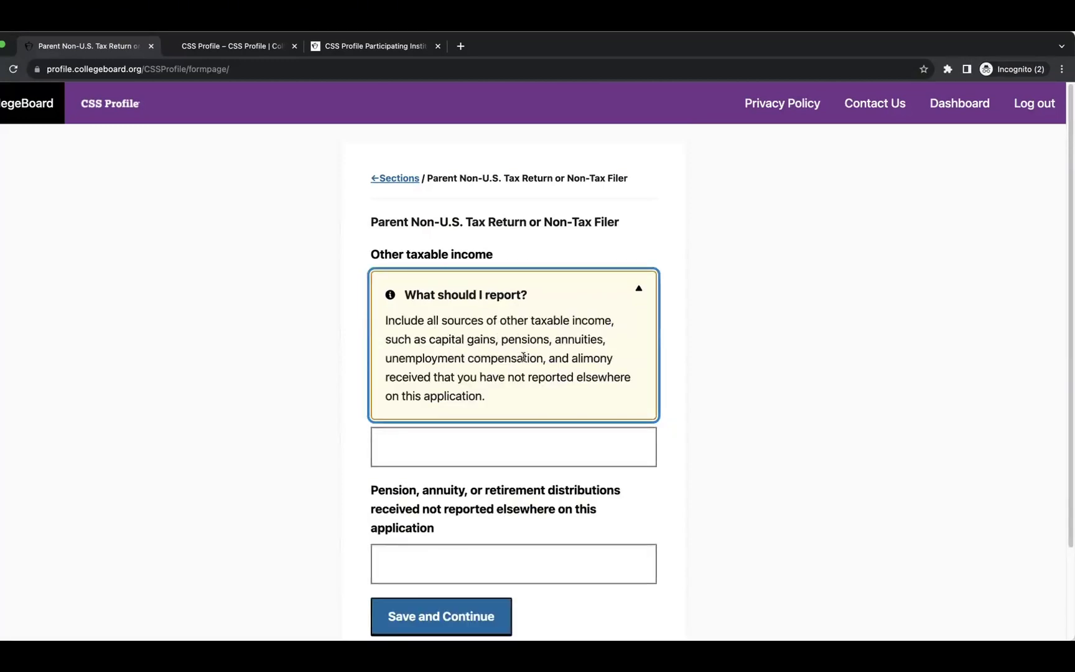
pyautogui.scroll(-3, 534, 358)
pyautogui.click(479, 383)
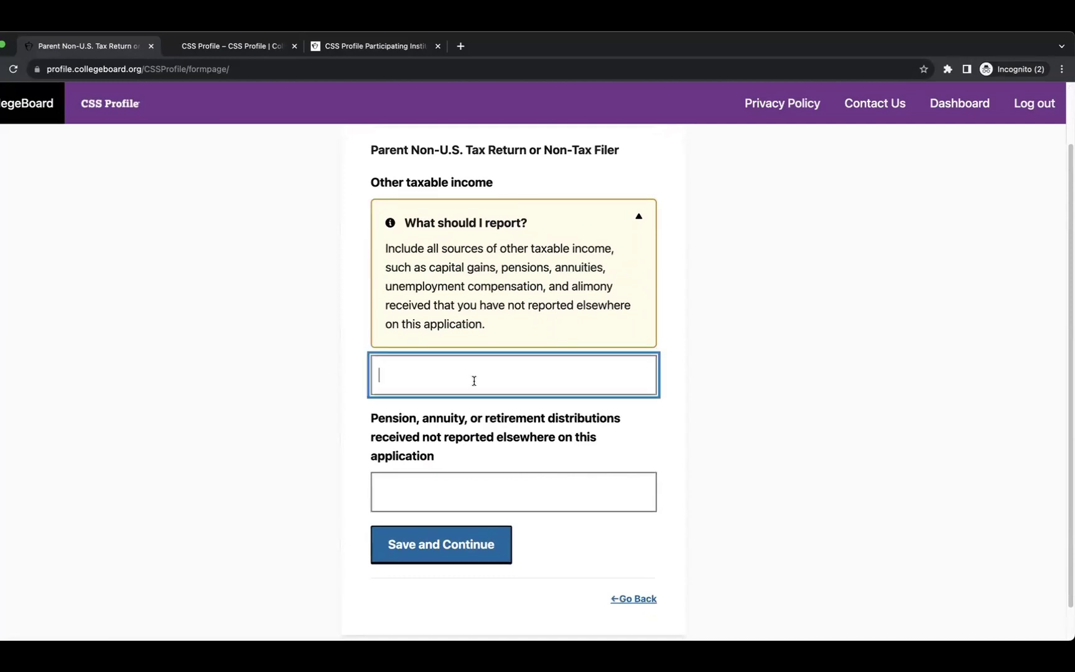
pyautogui.write('0')
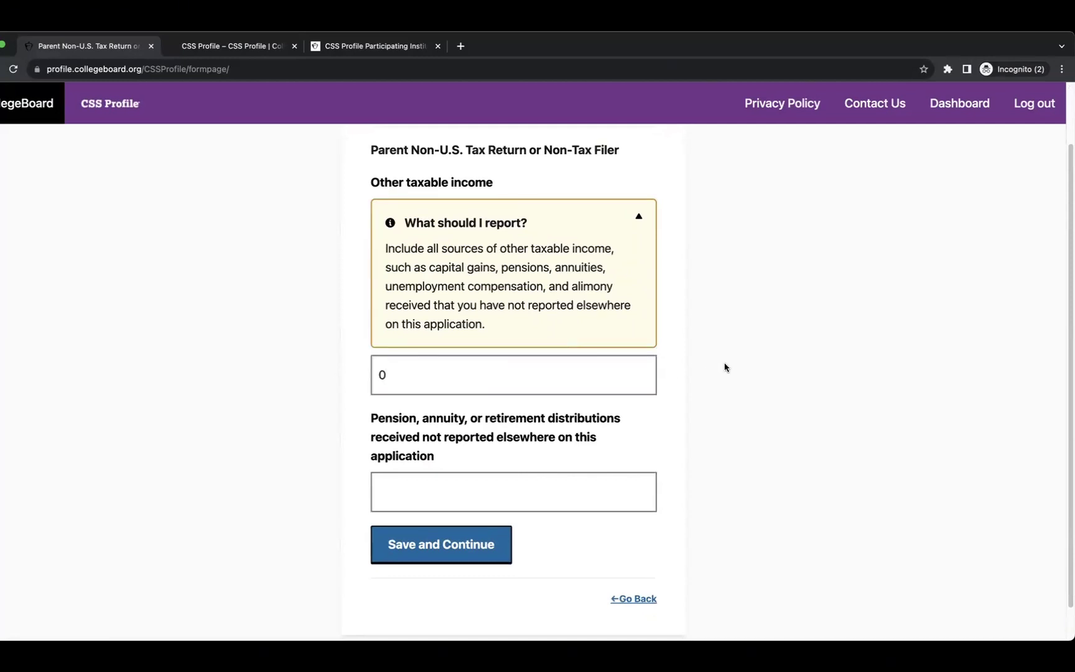
pyautogui.click(437, 483)
pyautogui.write('0')
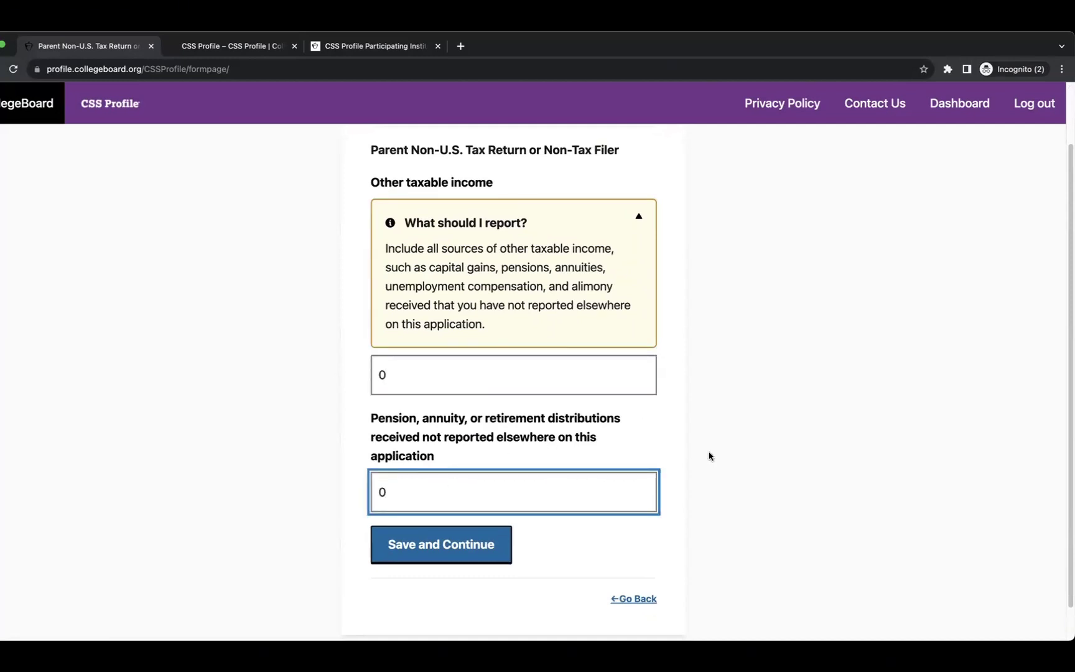
pyautogui.click(439, 543)
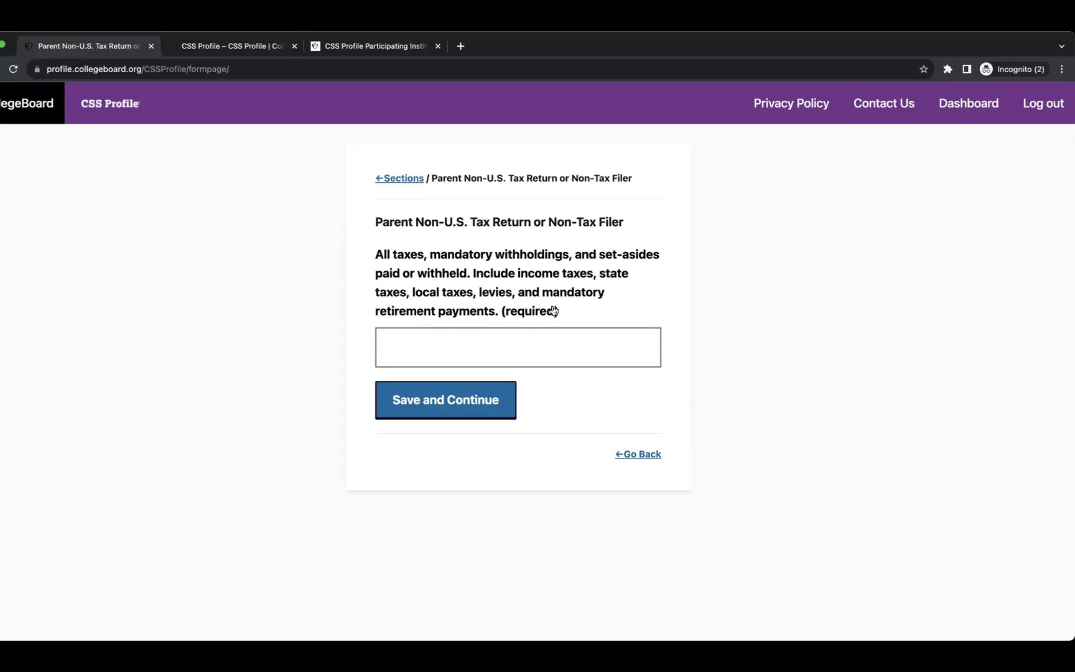
# Leave taxes and withholdings at 0 and continue to the Parent Income and Benefits intro.
pyautogui.click(468, 348)
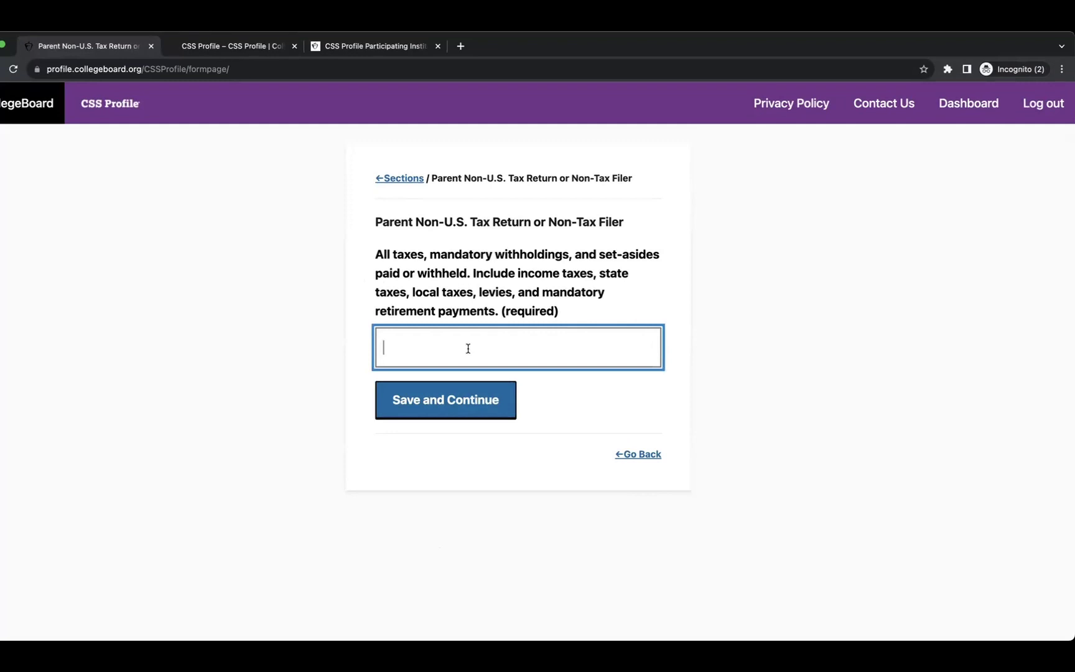
pyautogui.write('1')
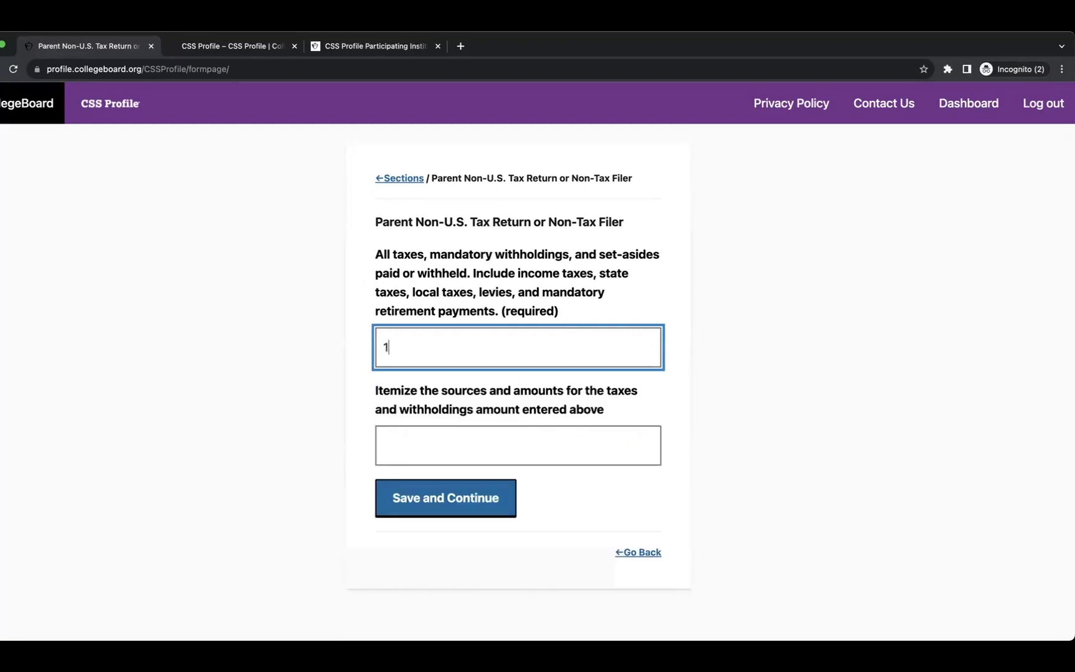
pyautogui.press('BackSpace')
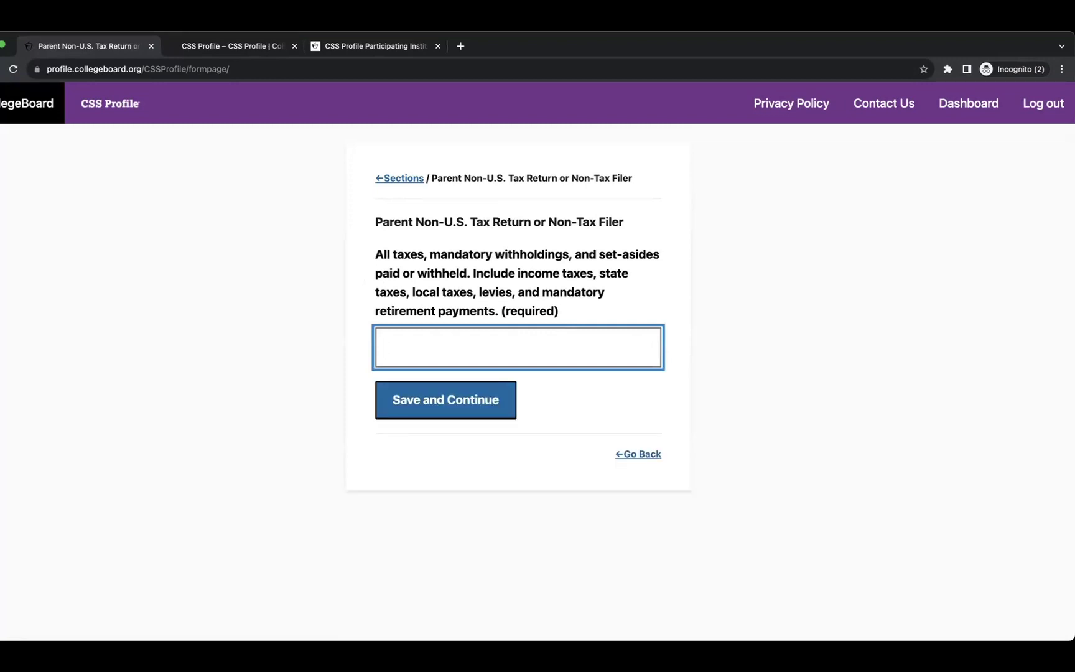
pyautogui.click(414, 392)
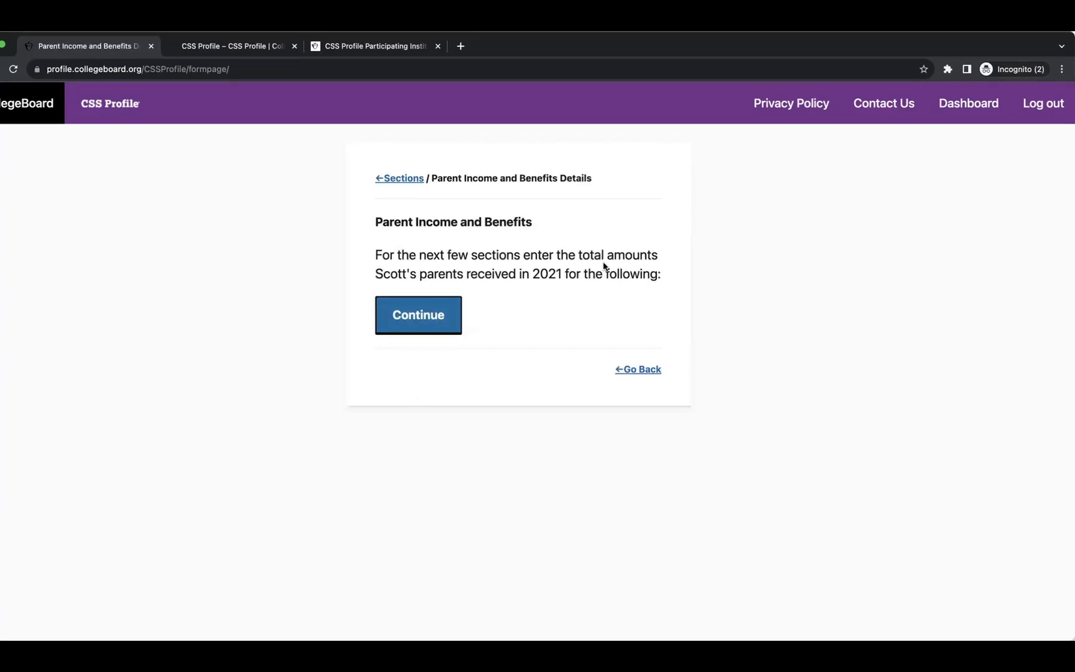
# Enter 200000 as alimony received and save it.
pyautogui.moveTo(578, 255); pyautogui.dragTo(667, 262)
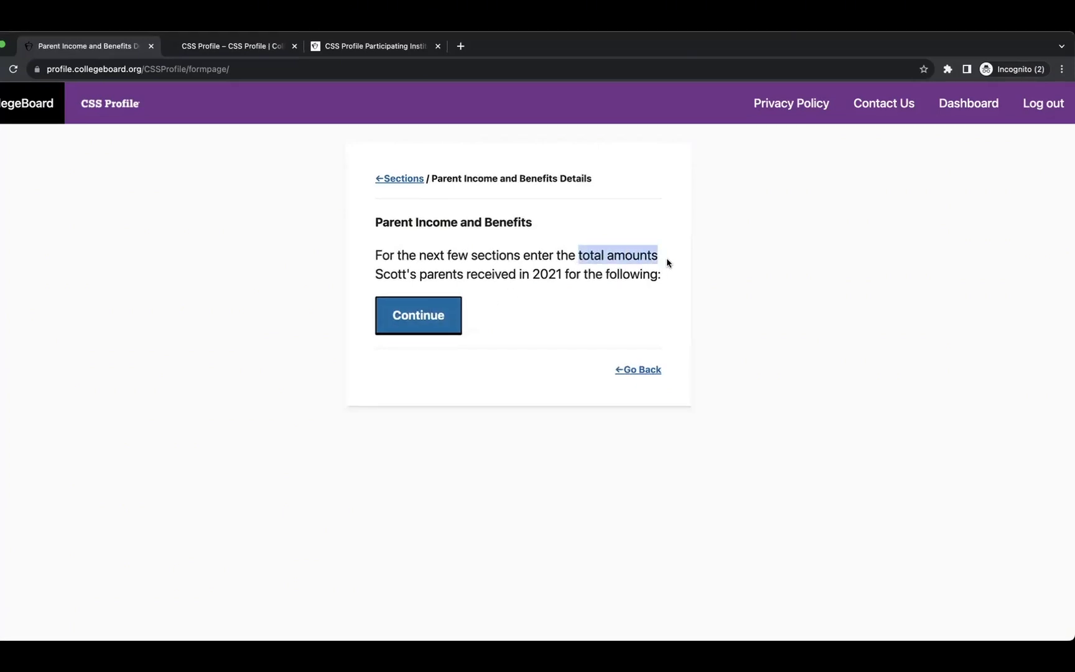
pyautogui.click(394, 324)
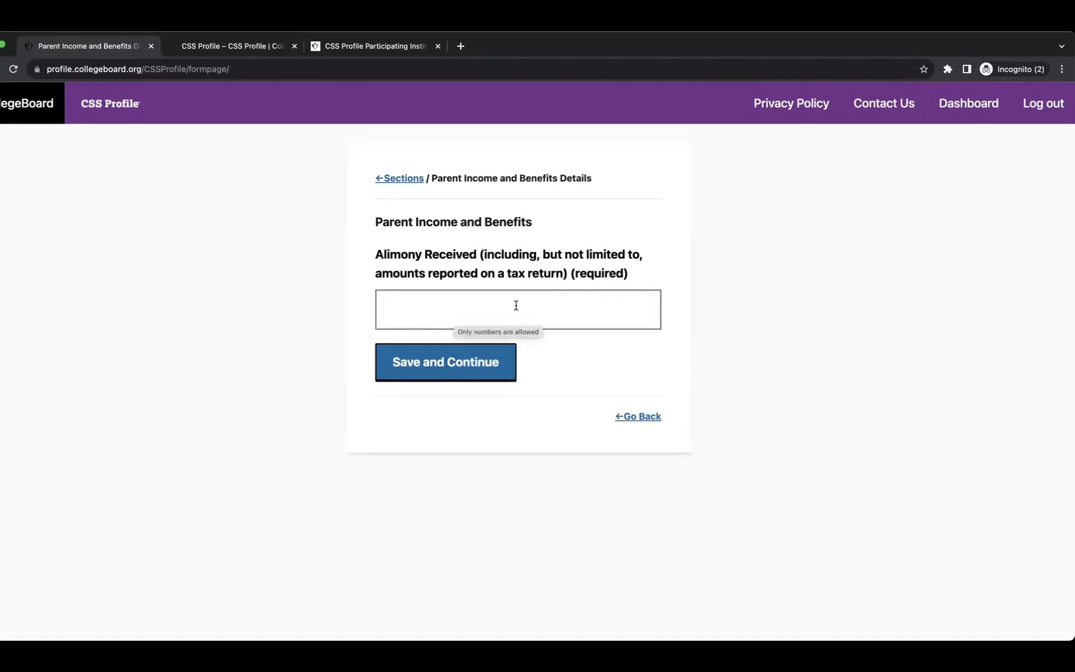
pyautogui.click(558, 304)
pyautogui.write('200000')
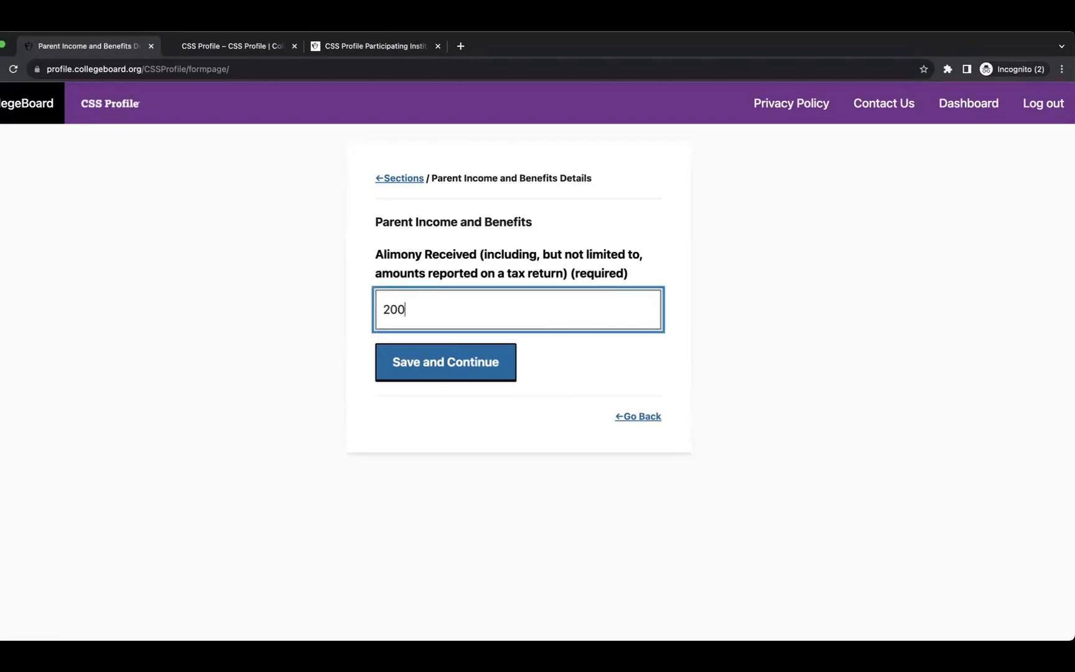
pyautogui.click(456, 362)
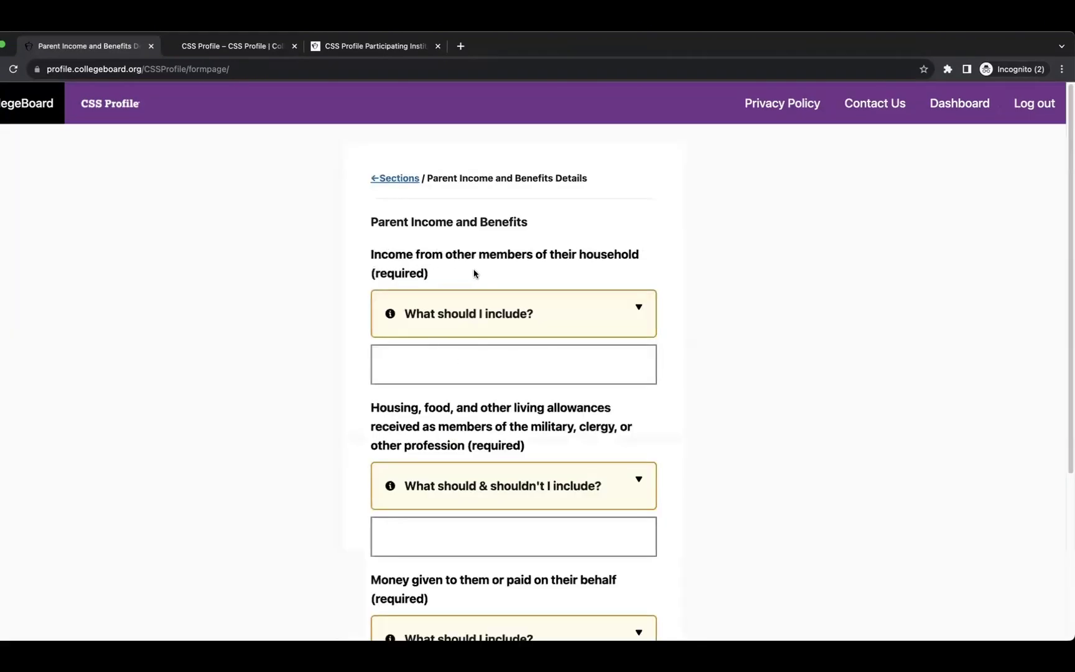
# Enter 10 as income from other household members.
pyautogui.scroll(-2, 553, 273)
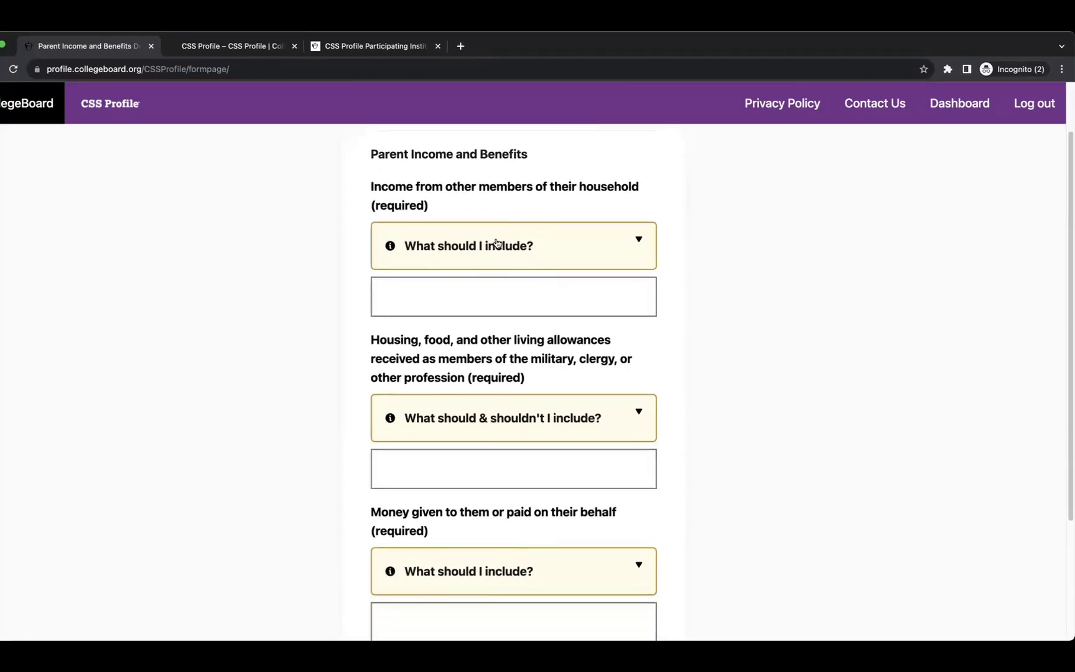
pyautogui.click(497, 244)
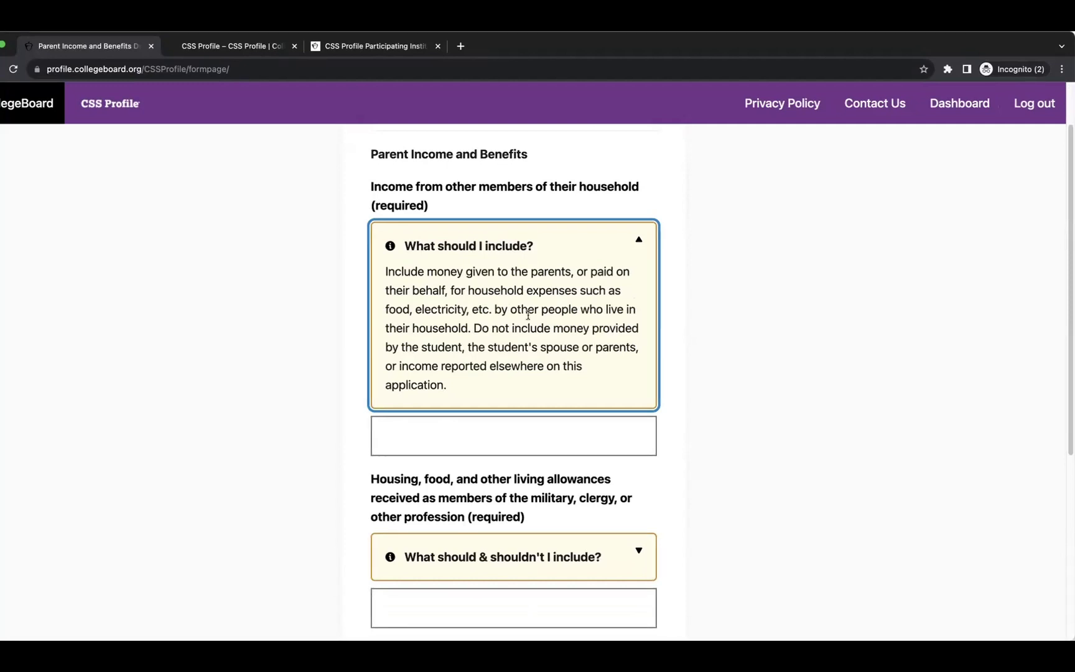
pyautogui.scroll(-2, 523, 302)
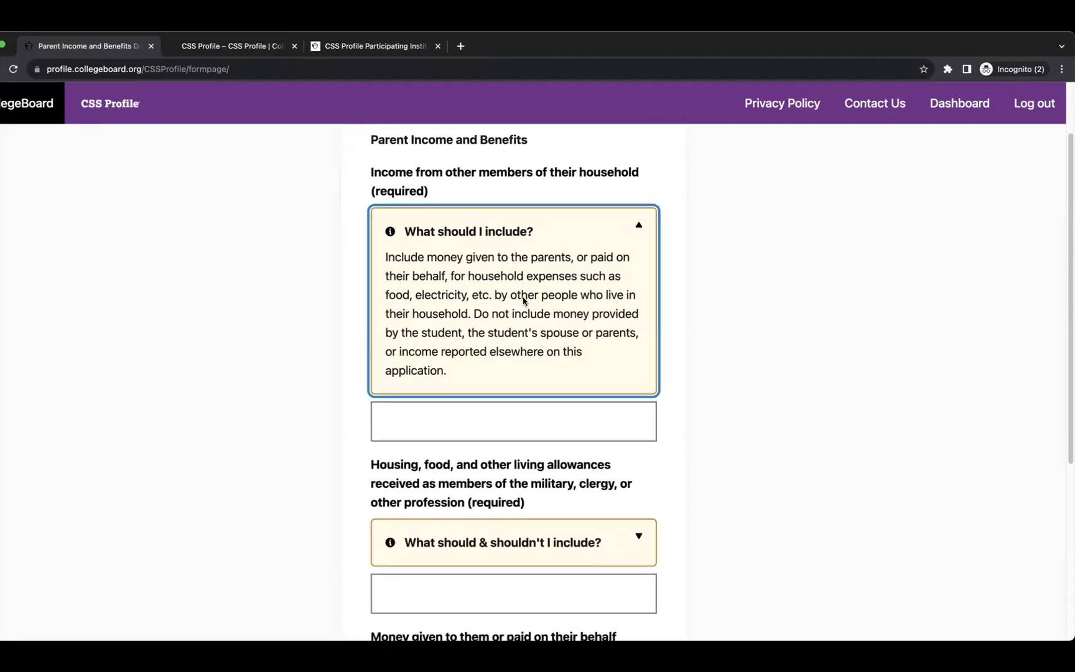
pyautogui.click(430, 377)
pyautogui.write('10')
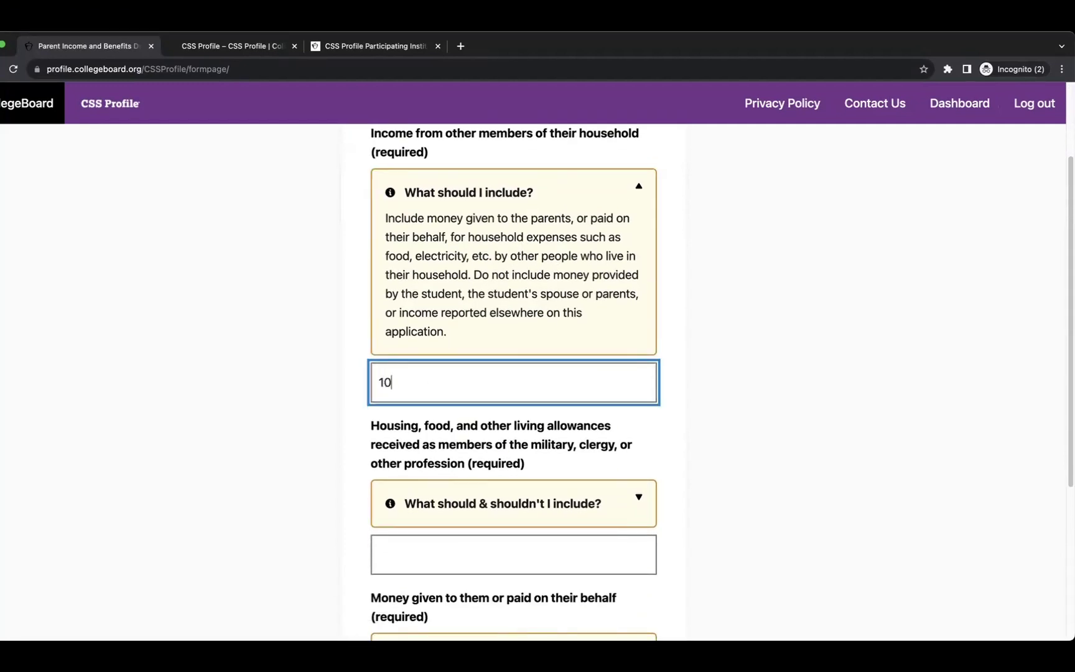
# Enter 10 for military or clergy housing and food allowances.
pyautogui.scroll(-5, 463, 371)
pyautogui.click(465, 373)
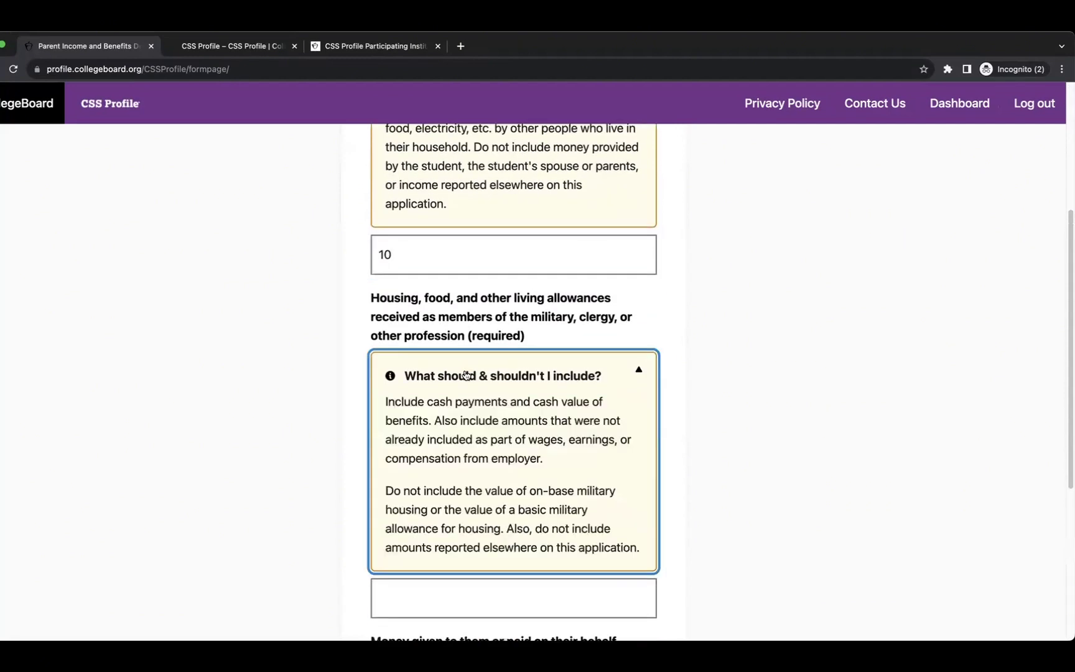
pyautogui.scroll(-2, 470, 375)
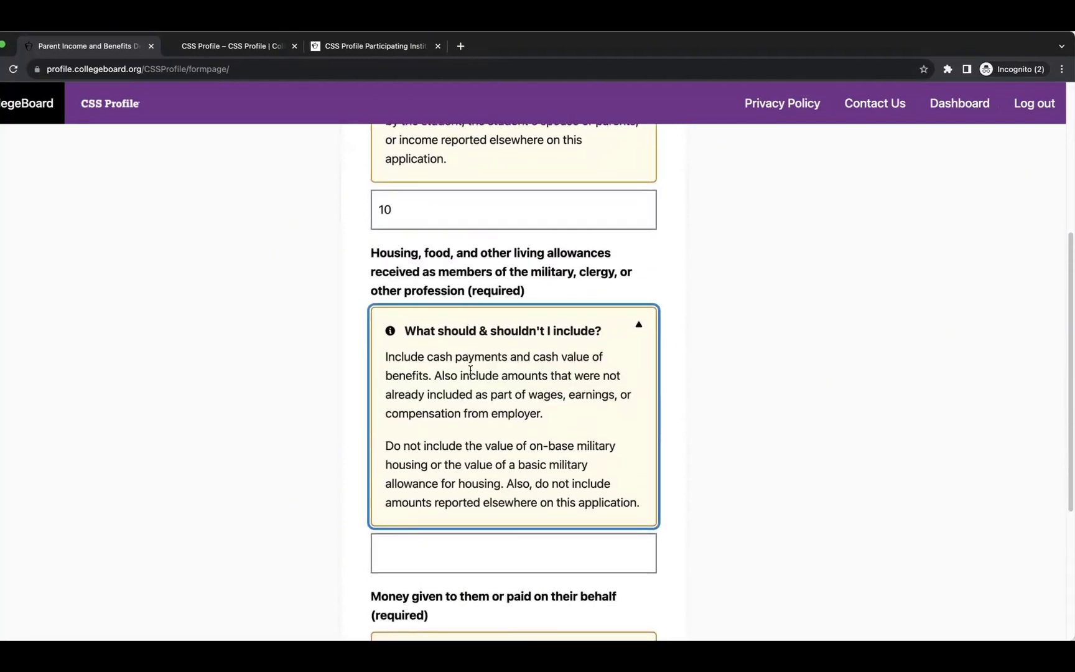
pyautogui.scroll(-1, 470, 370)
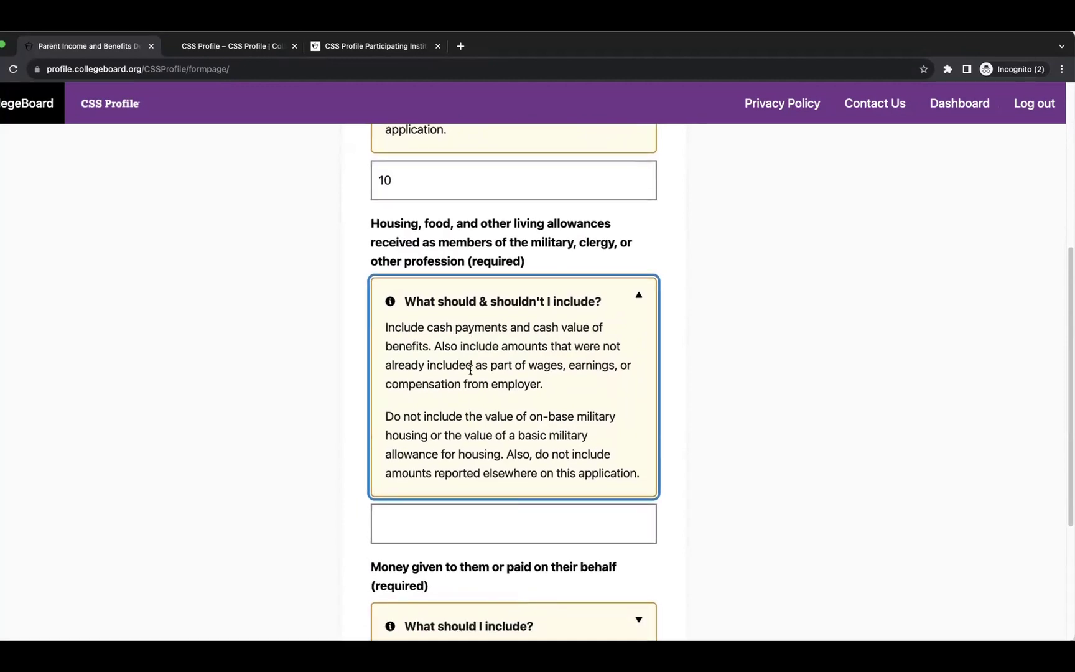
pyautogui.scroll(-5, 470, 370)
pyautogui.click(437, 392)
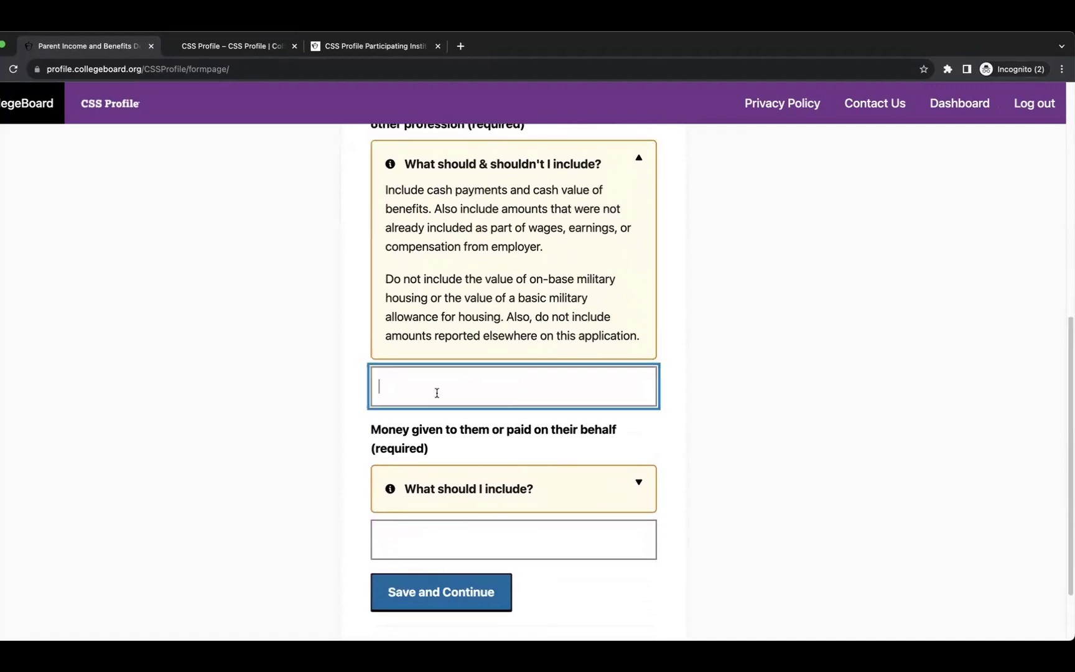
pyautogui.write('10')
# Enter 10 for money paid on the parents' behalf and save the page.
pyautogui.scroll(-3, 444, 390)
pyautogui.click(454, 400)
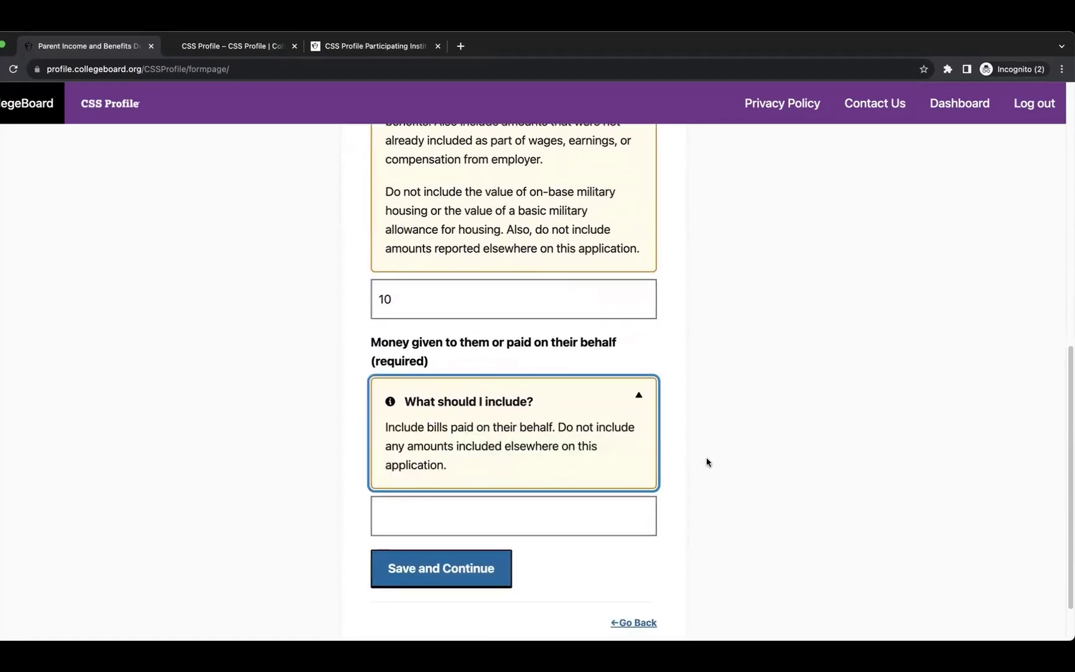
pyautogui.scroll(-2, 662, 460)
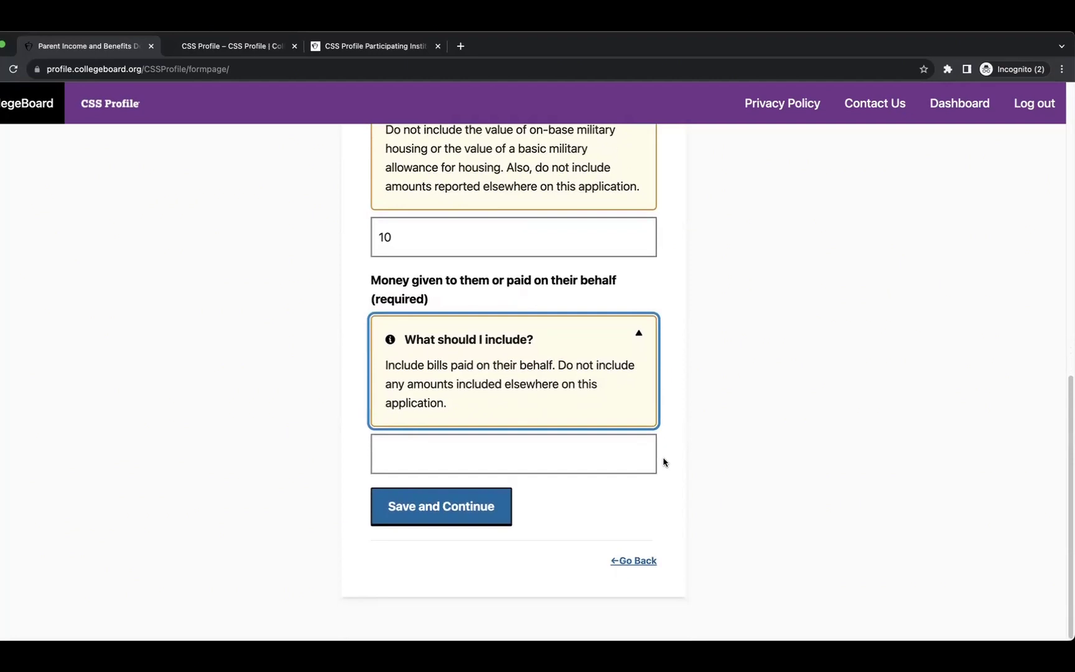
pyautogui.click(522, 457)
pyautogui.write('10')
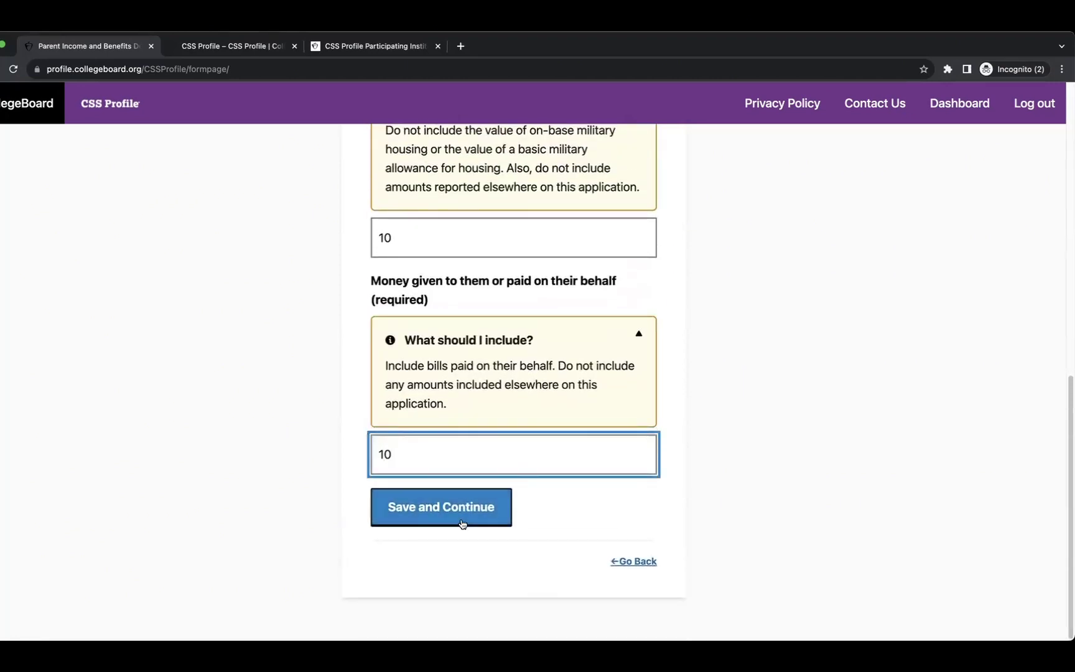
pyautogui.click(442, 518)
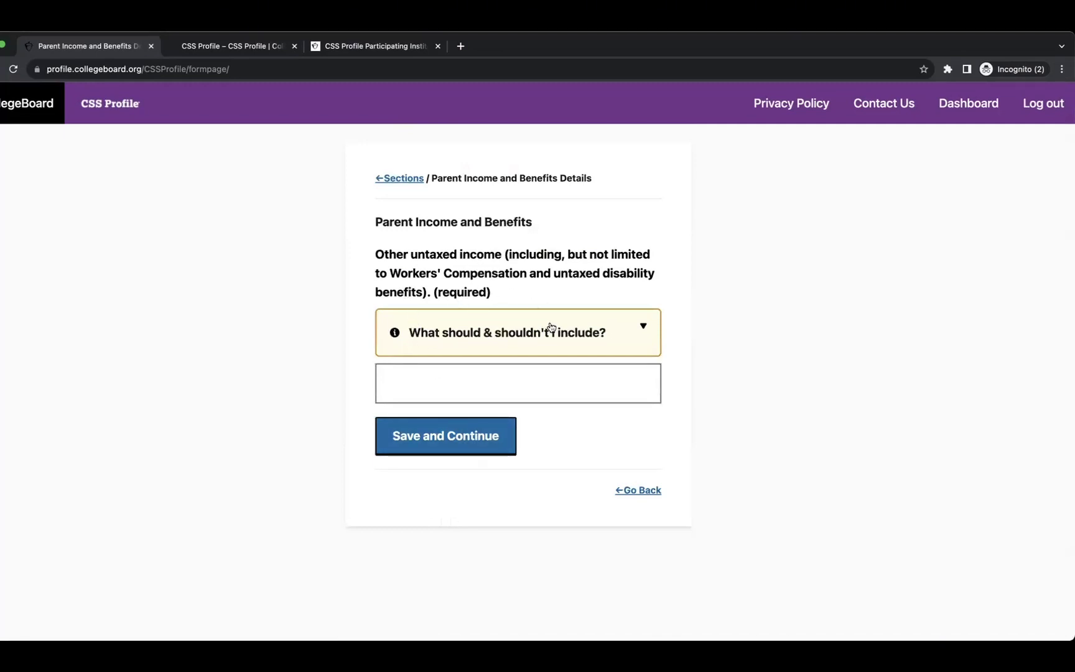
# Save other untaxed income as 0 and continue to the 2022 income page.
pyautogui.click(510, 376)
pyautogui.write('10')
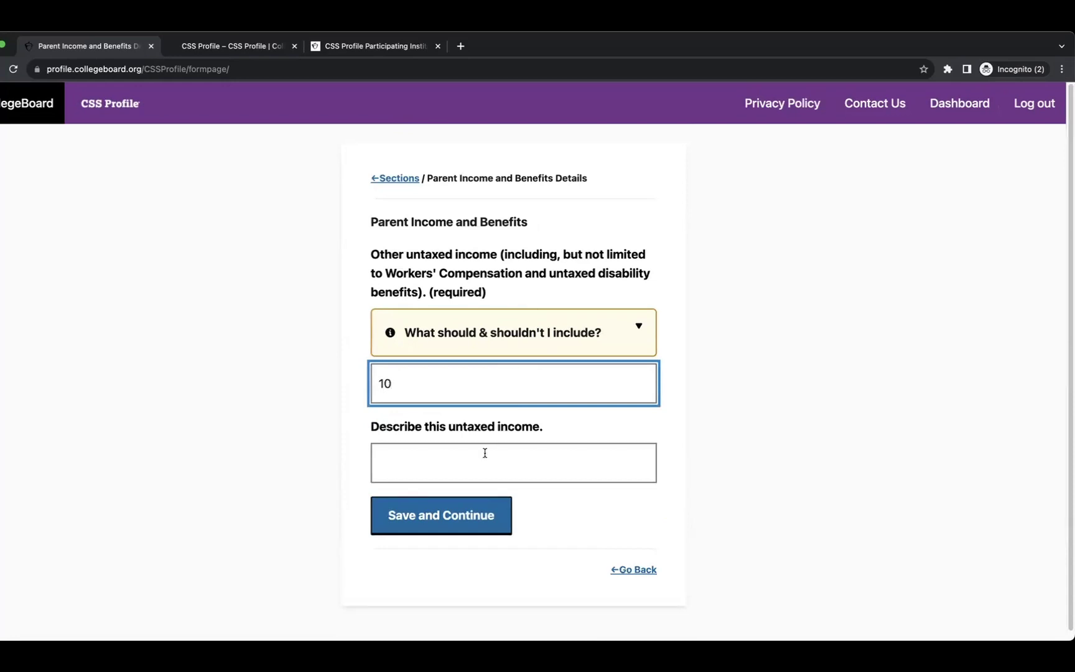
pyautogui.press('BackSpace')
pyautogui.press('BackSpace')
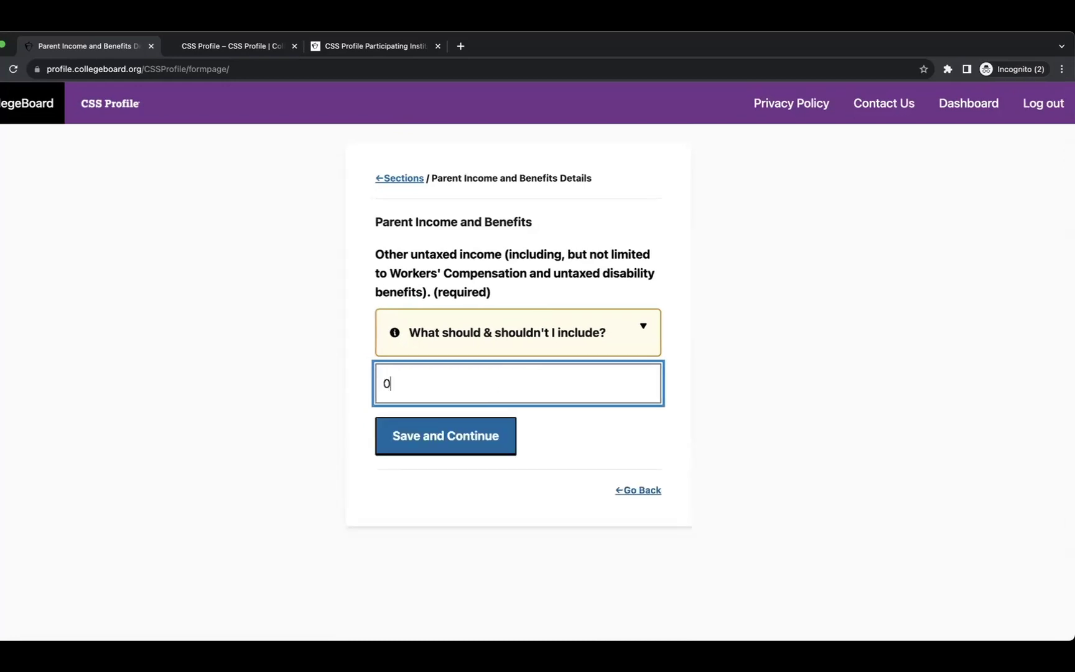
pyautogui.click(439, 444)
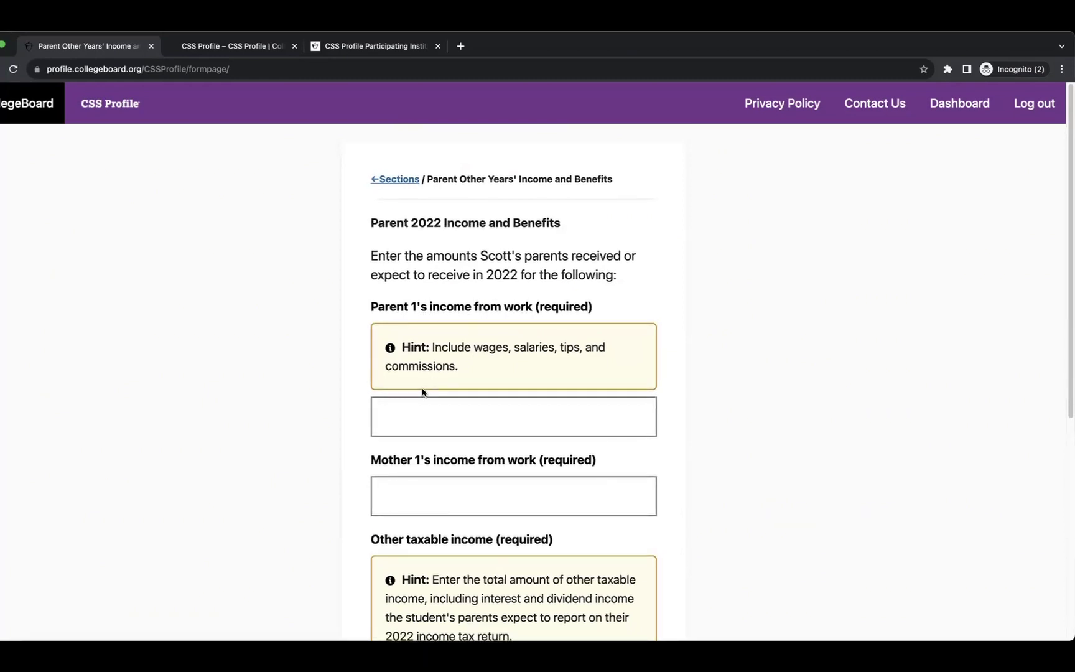
# Enter 2022 work income of 100000 for Parent 1 and Mother 1, and 50000 other taxable income.
pyautogui.click(418, 408)
pyautogui.write('100000')
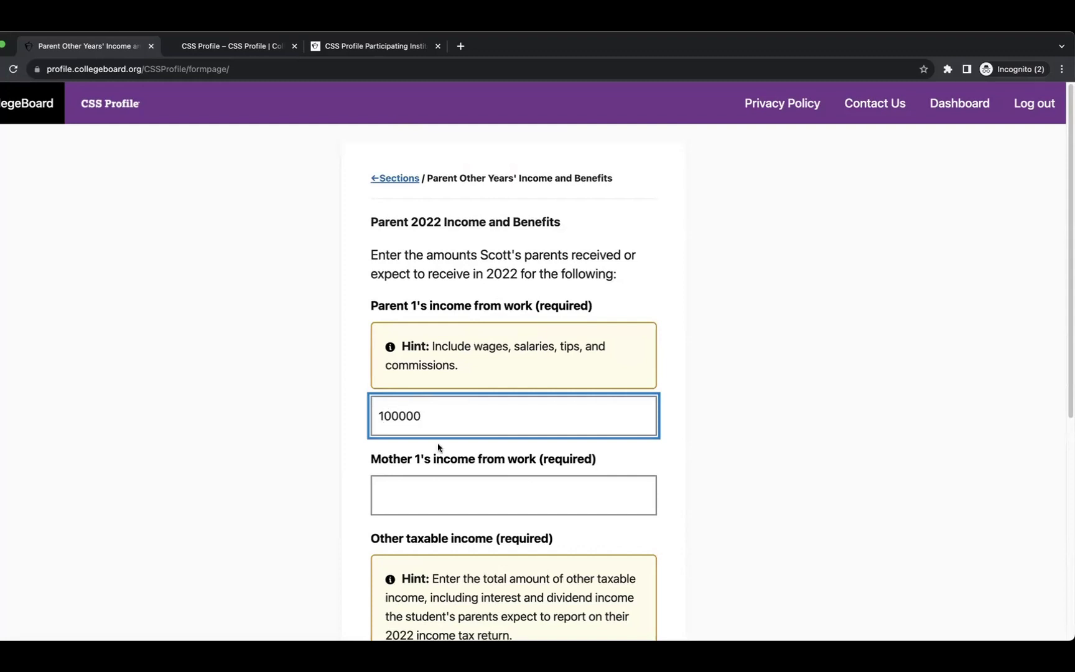
pyautogui.scroll(-2, 443, 450)
pyautogui.click(452, 430)
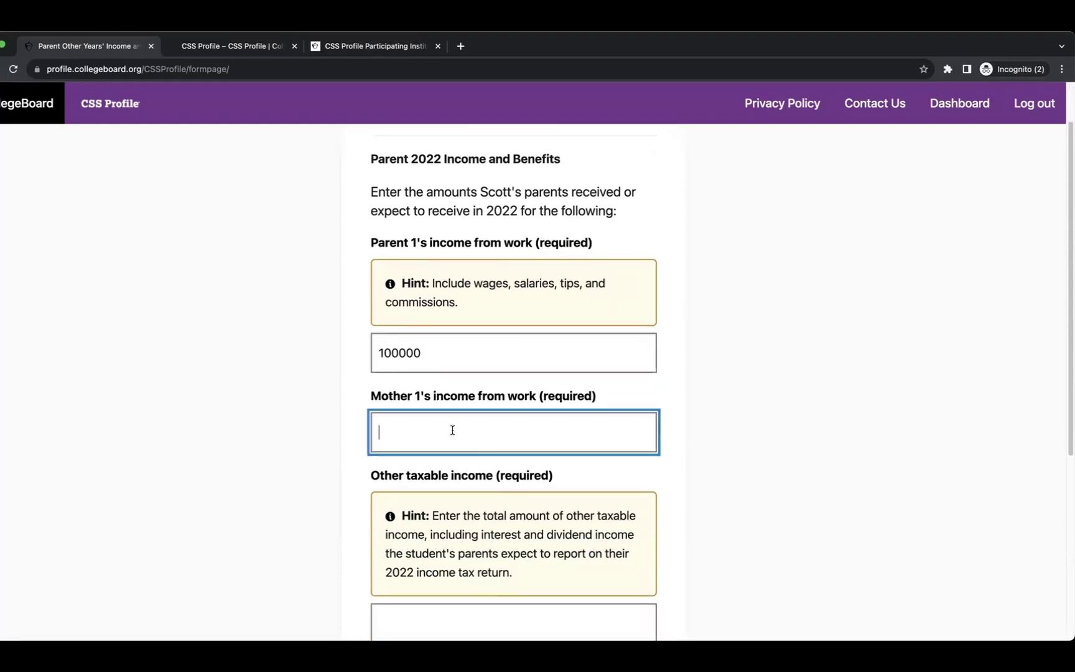
pyautogui.write('100000')
pyautogui.scroll(-4, 451, 430)
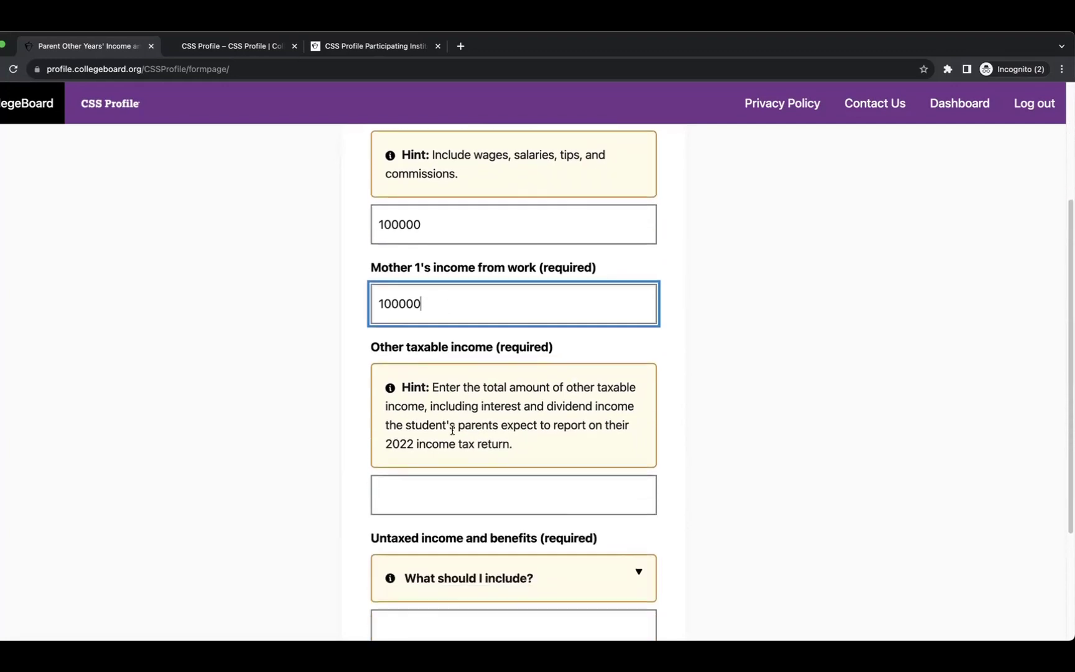
pyautogui.scroll(-3, 536, 389)
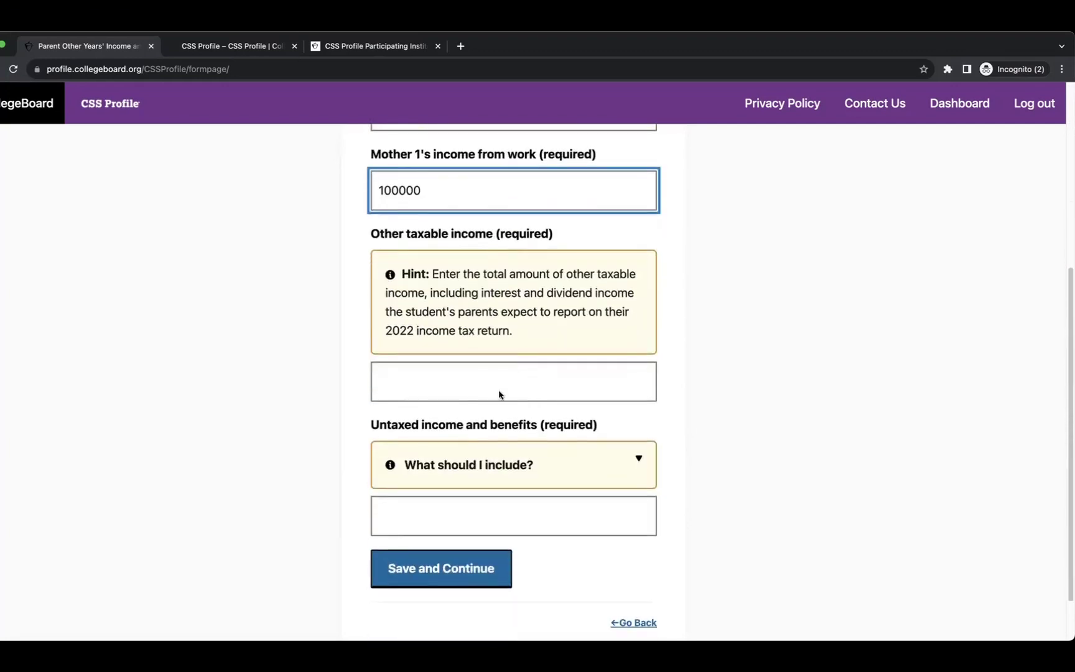
pyautogui.click(436, 373)
pyautogui.write('50000')
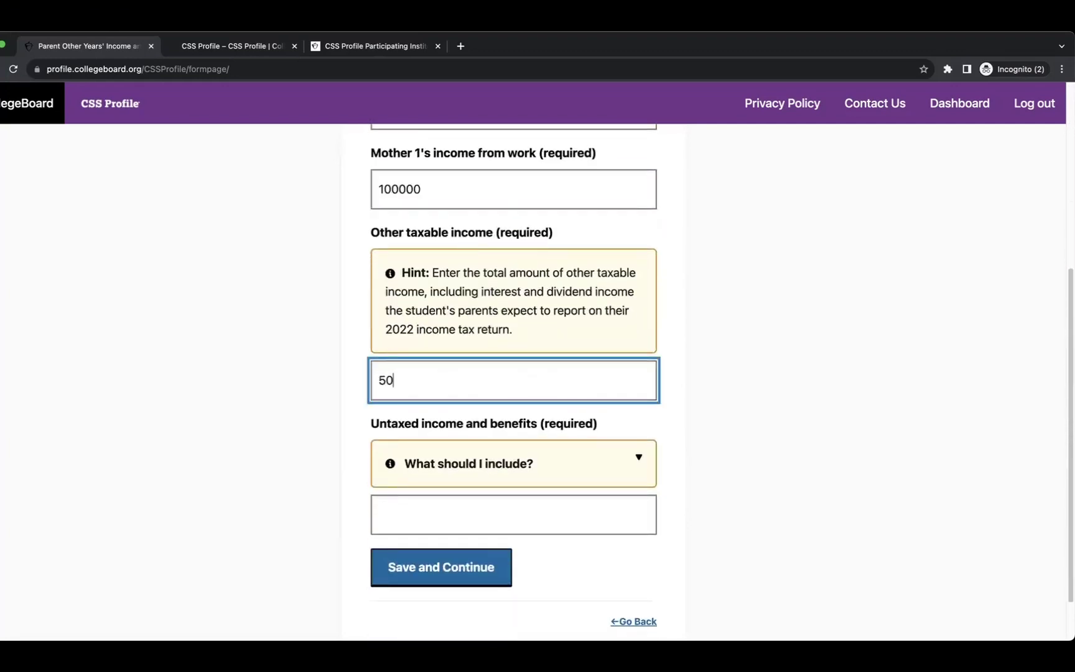
# Enter 0 for 2022 untaxed income and benefits and save the page.
pyautogui.click(484, 470)
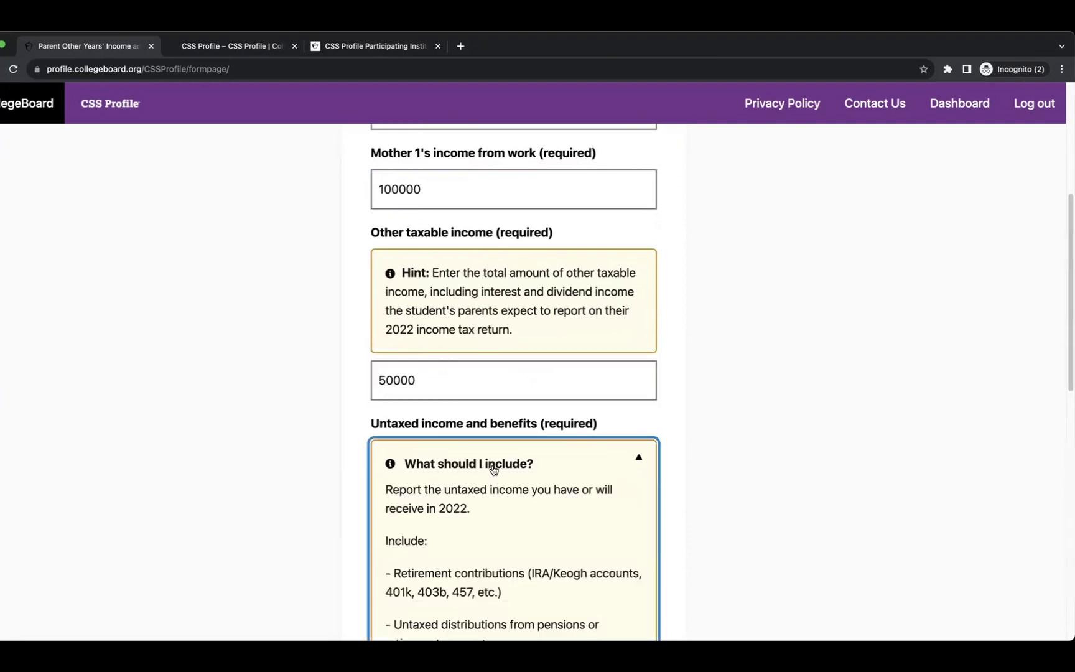
pyautogui.scroll(-4, 492, 464)
pyautogui.scroll(-7, 532, 417)
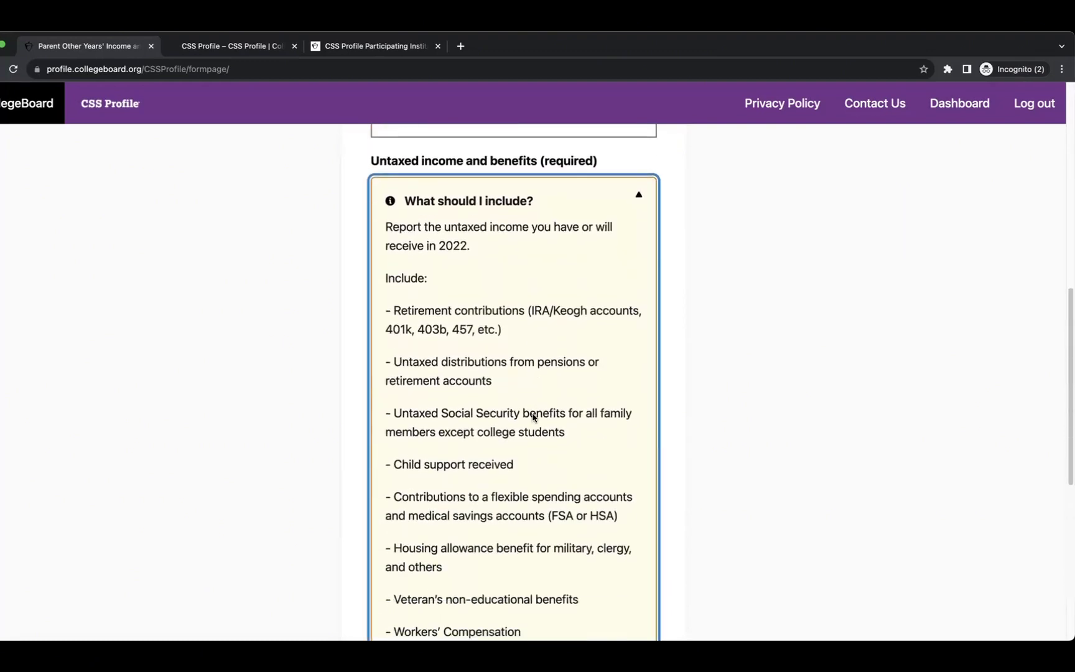
pyautogui.scroll(-4, 532, 417)
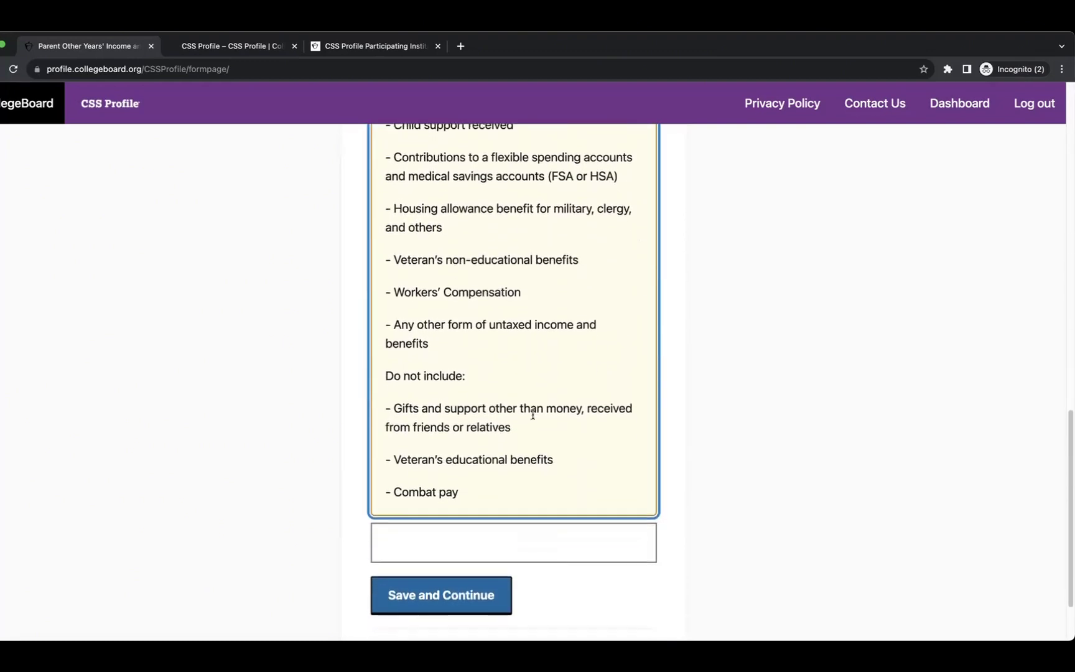
pyautogui.click(492, 447)
pyautogui.write('0')
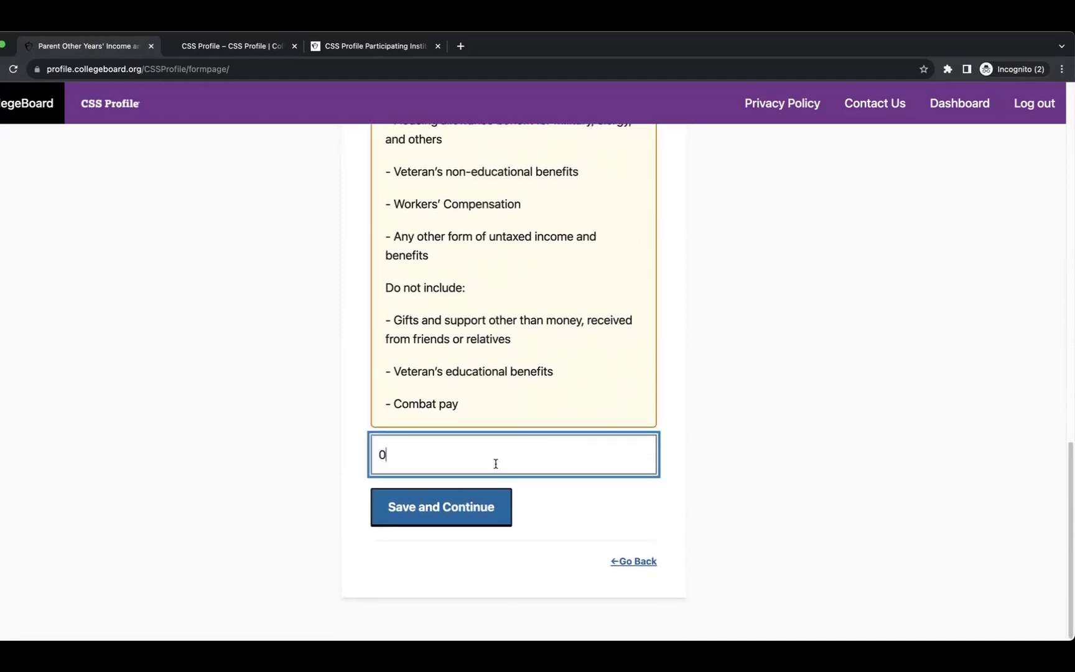
pyautogui.click(436, 507)
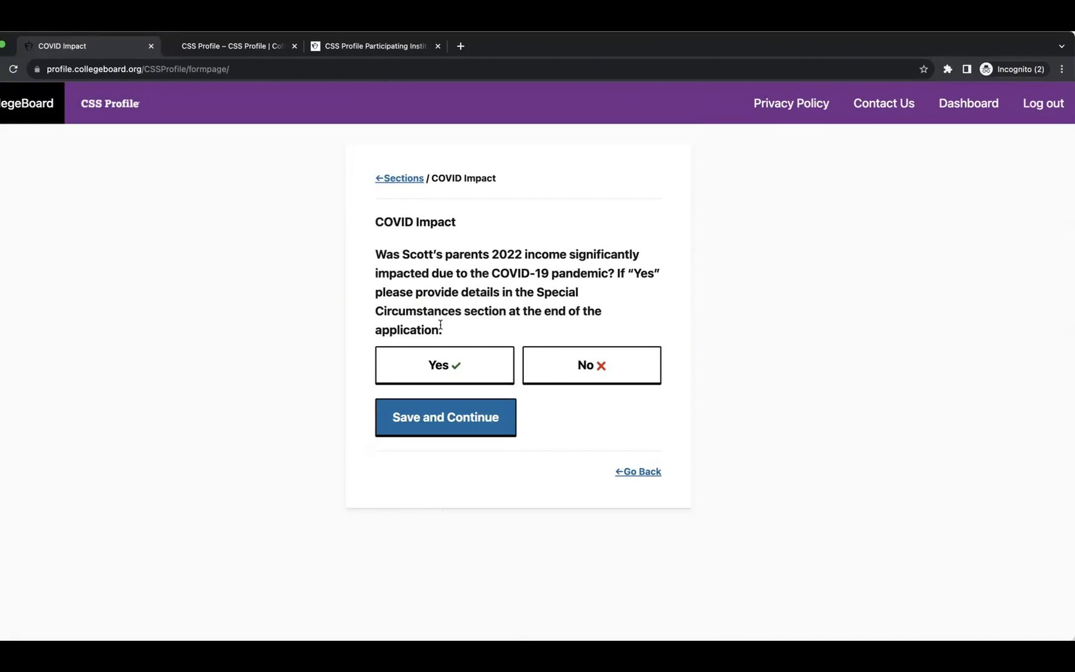
# Answer Yes to COVID affecting 2022 income and Yes to an expected 2023 income change.
pyautogui.click(431, 369)
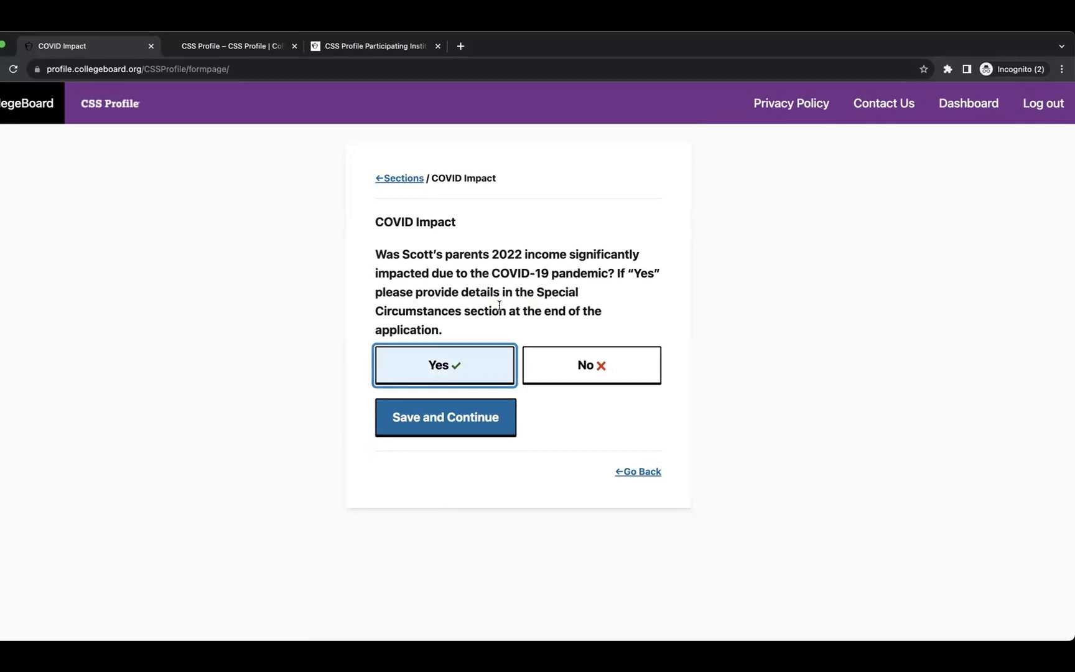
pyautogui.click(618, 373)
pyautogui.click(387, 376)
pyautogui.click(427, 420)
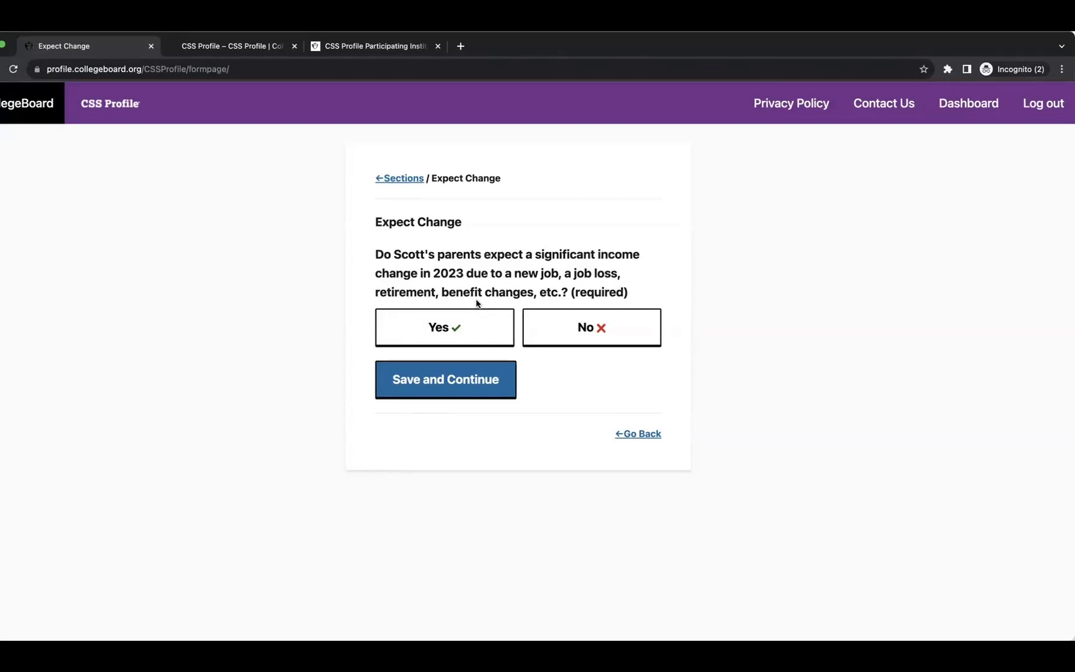
pyautogui.click(452, 328)
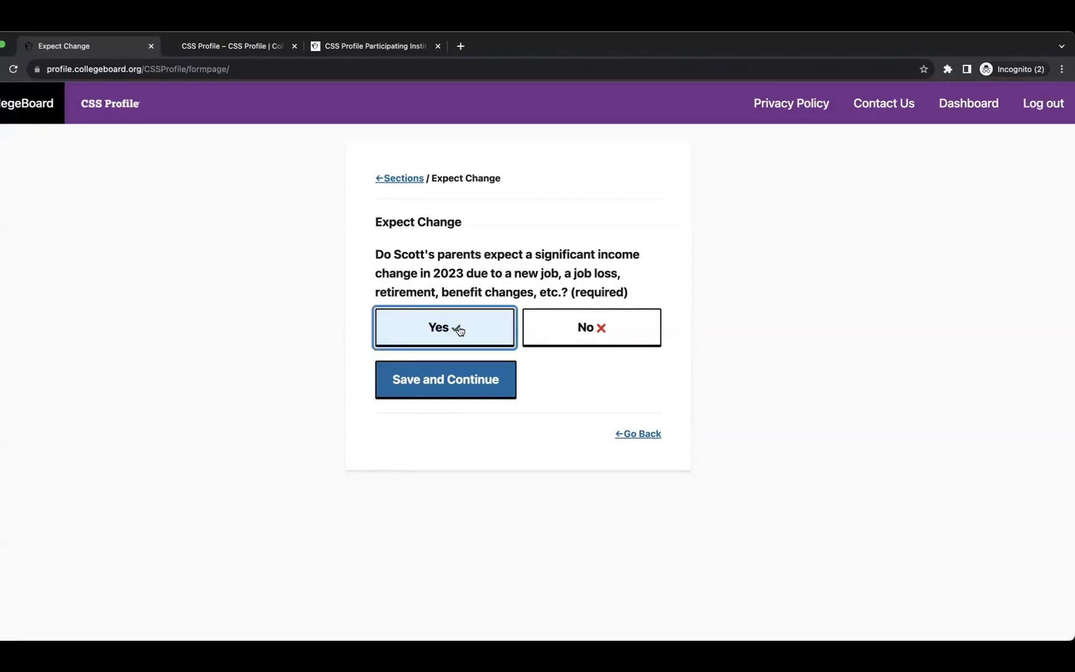
pyautogui.click(463, 383)
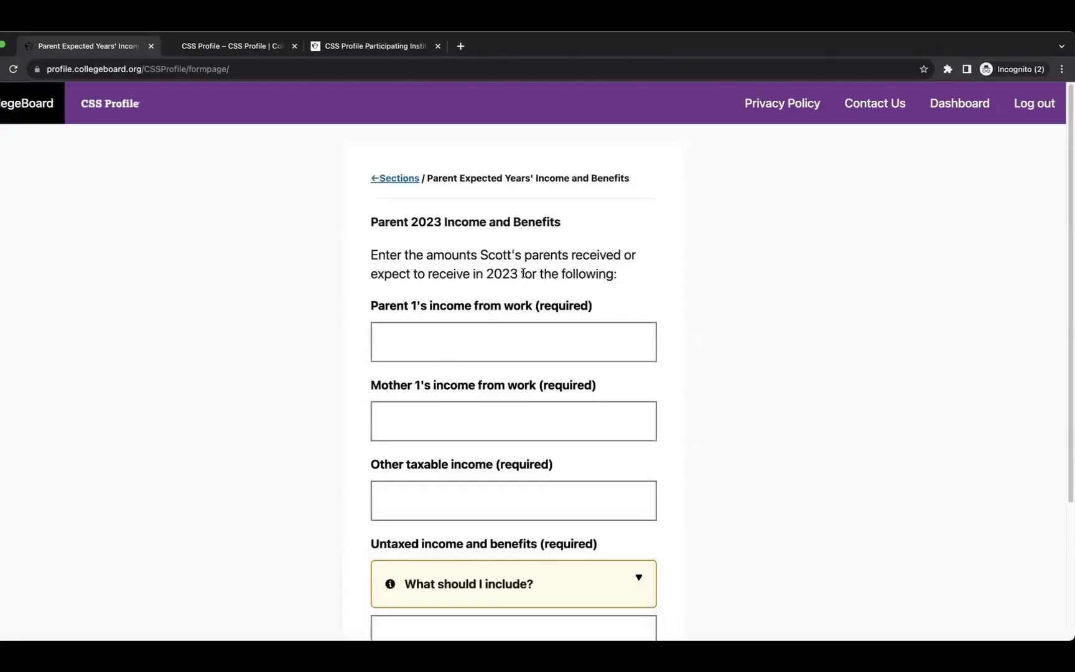
# Enter 2023 work income of 120000 for Parent 1 and Mother 1, and 50000 other taxable income.
pyautogui.scroll(-1, 443, 292)
pyautogui.click(447, 287)
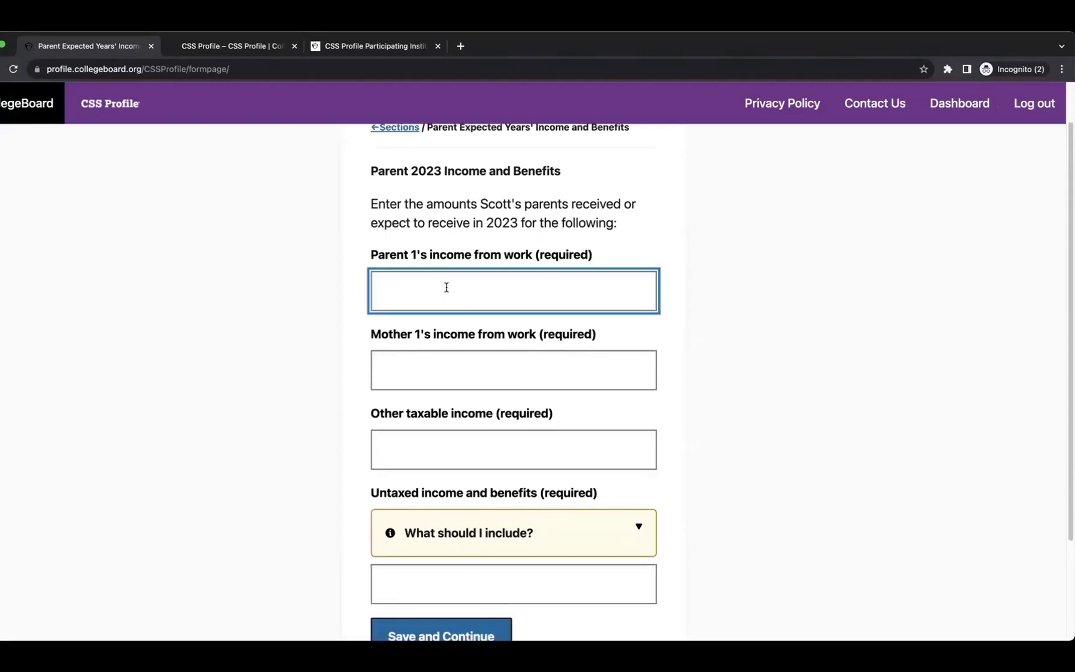
pyautogui.write('120000')
pyautogui.click(434, 367)
pyautogui.write('12')
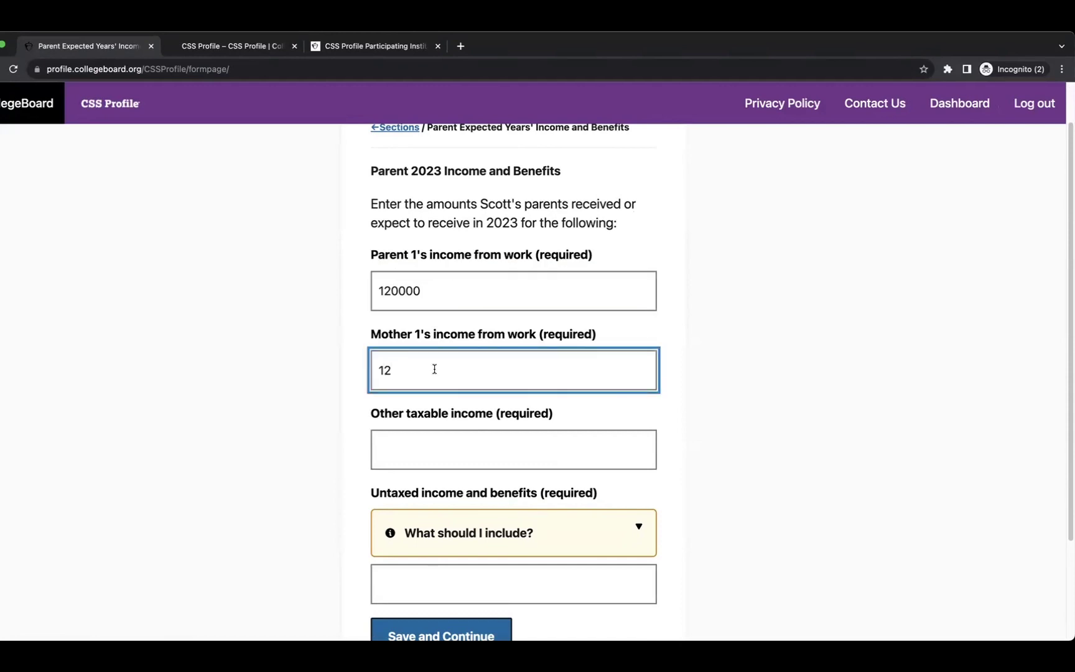
pyautogui.write('0000')
pyautogui.scroll(-3, 434, 360)
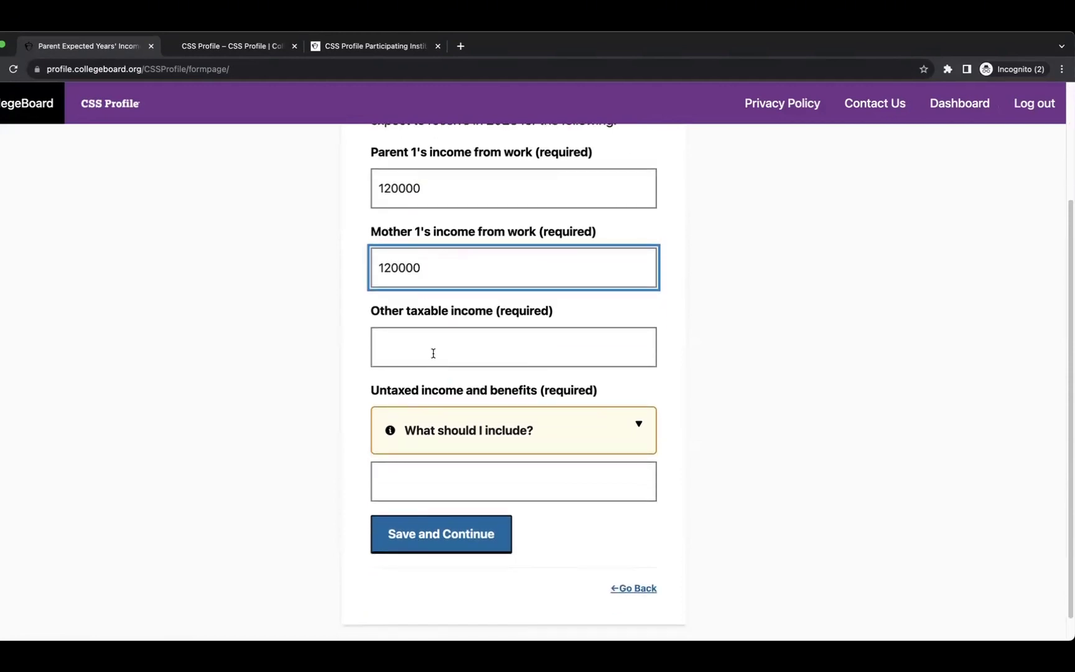
pyautogui.click(433, 353)
pyautogui.write('50000')
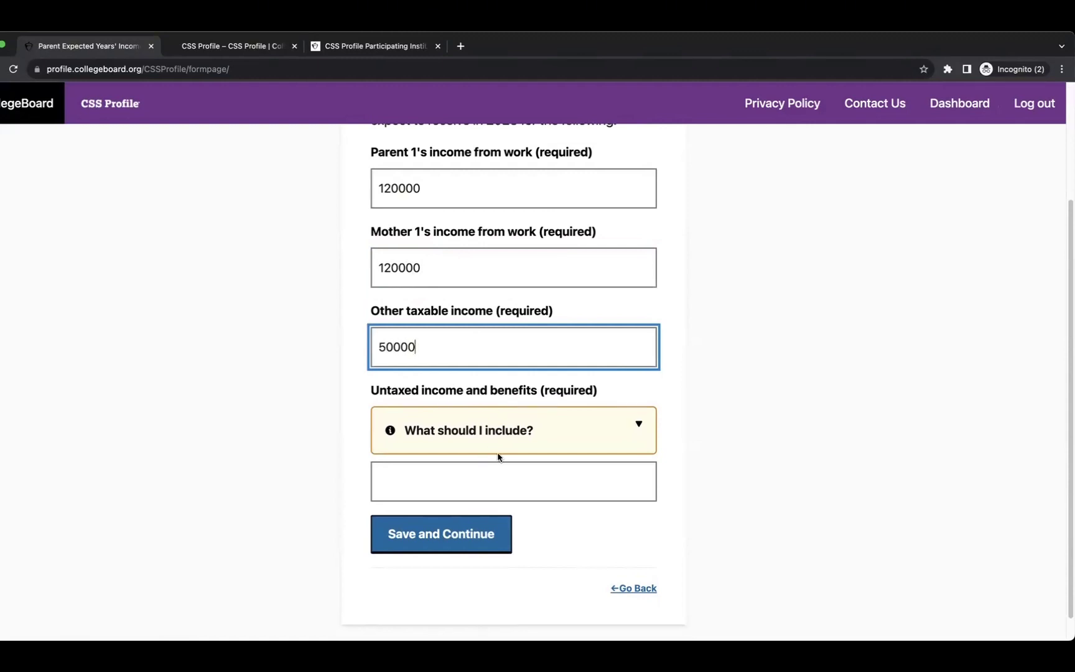
# Enter 0 for 2023 untaxed income and benefits and save the page.
pyautogui.click(486, 429)
pyautogui.scroll(-10, 501, 439)
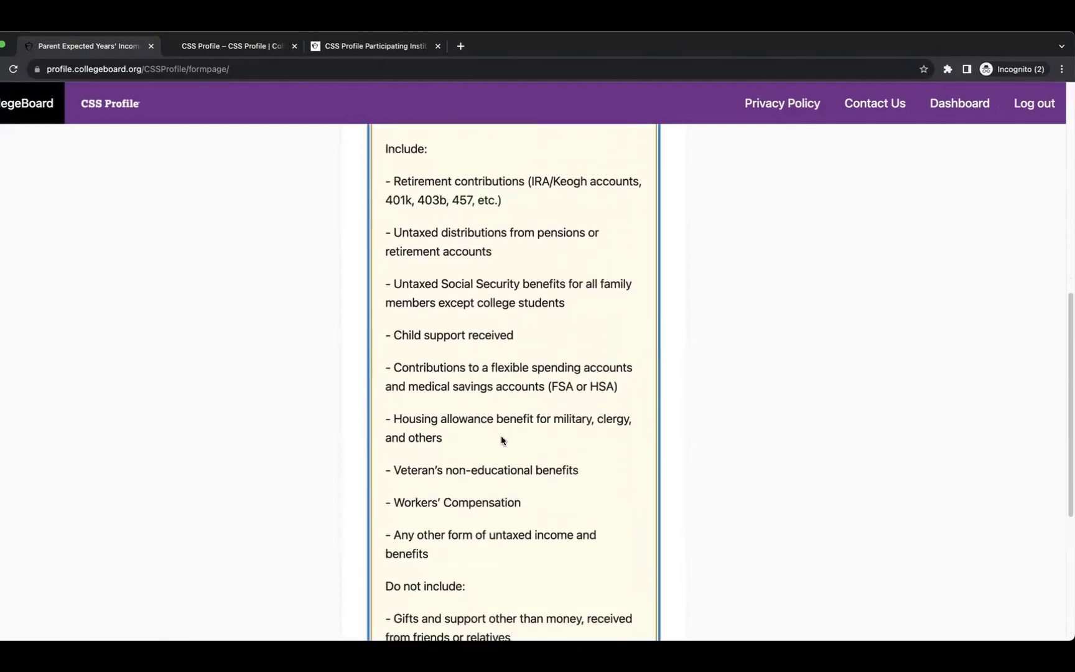
pyautogui.click(451, 456)
pyautogui.write('0')
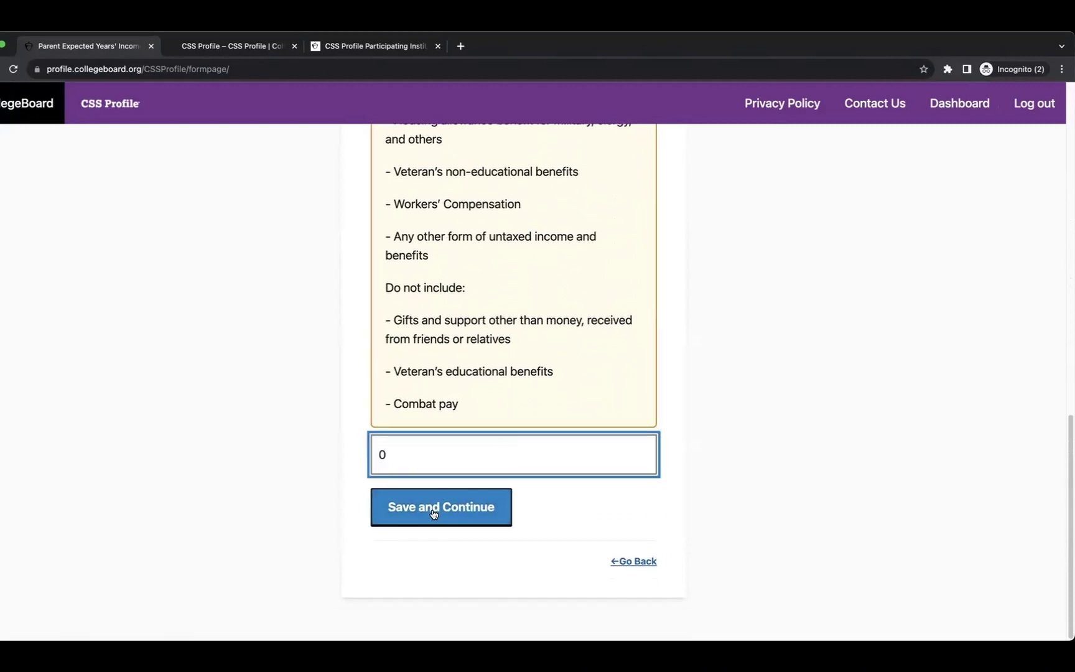
pyautogui.click(435, 509)
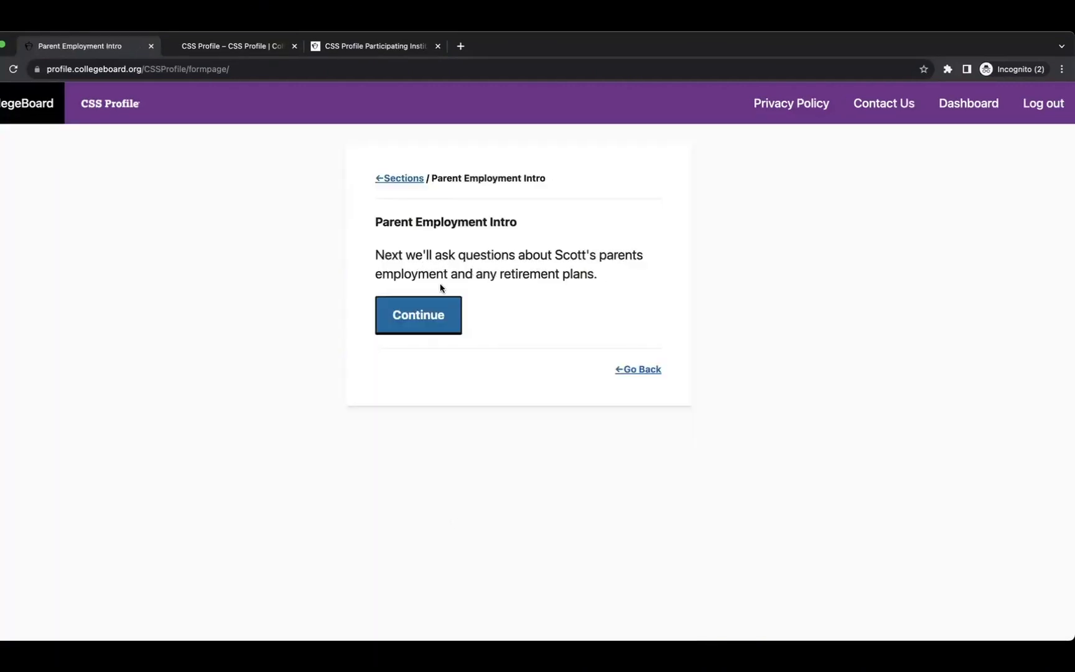
# Mark Parent 1 as employed by others.
pyautogui.click(422, 314)
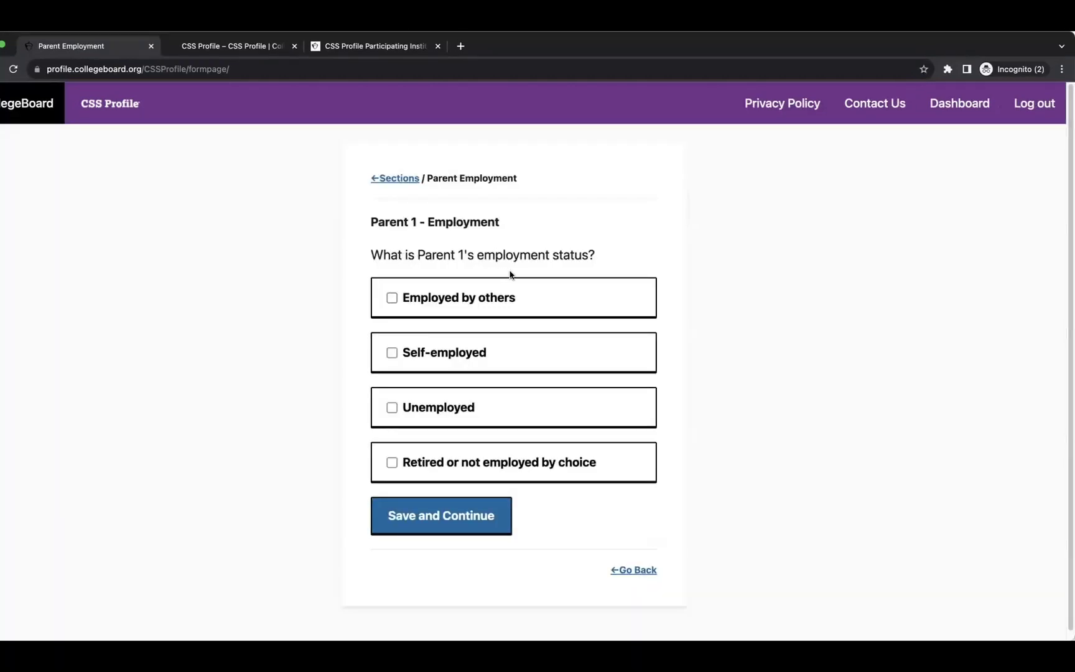
pyautogui.click(392, 298)
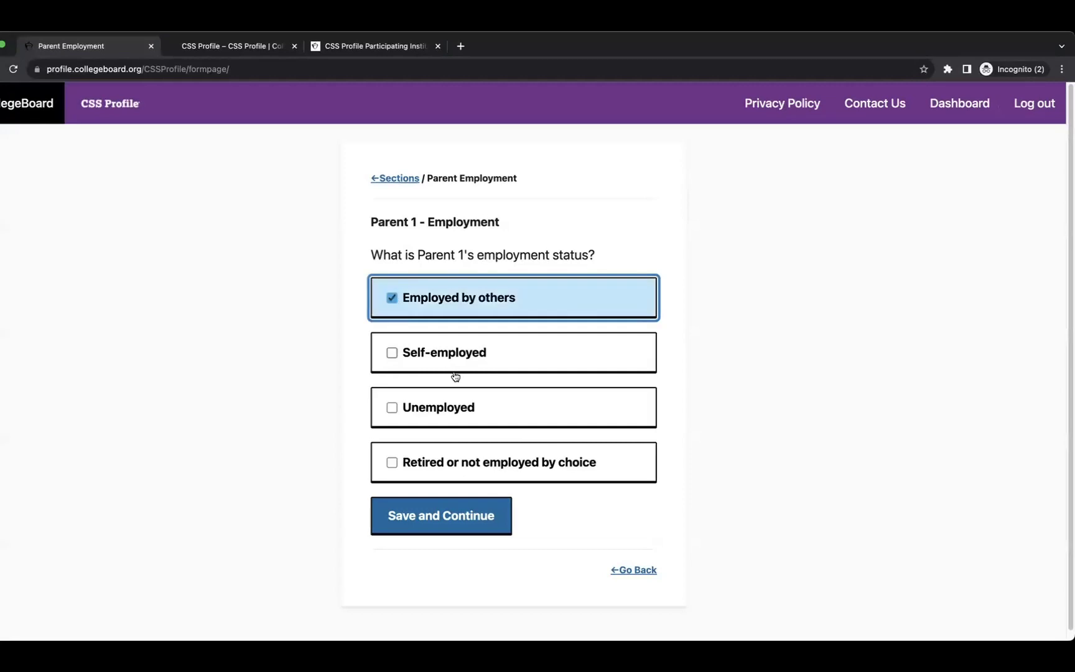
pyautogui.click(461, 515)
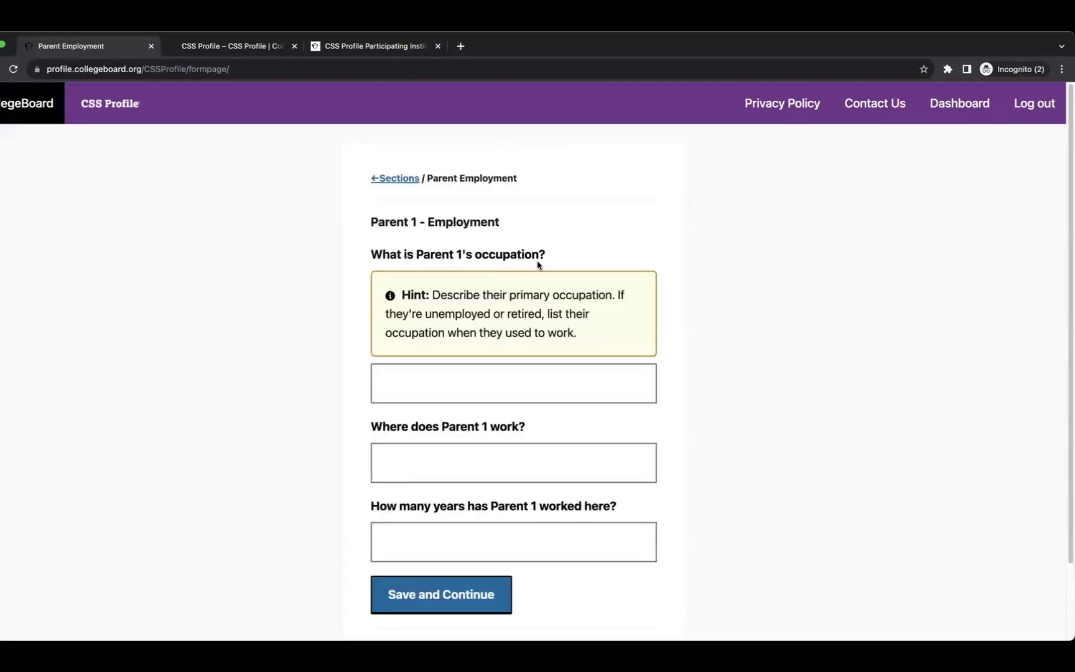
# Record Parent 1's job as Teacher in Istanbul for 3 years.
pyautogui.click(502, 380)
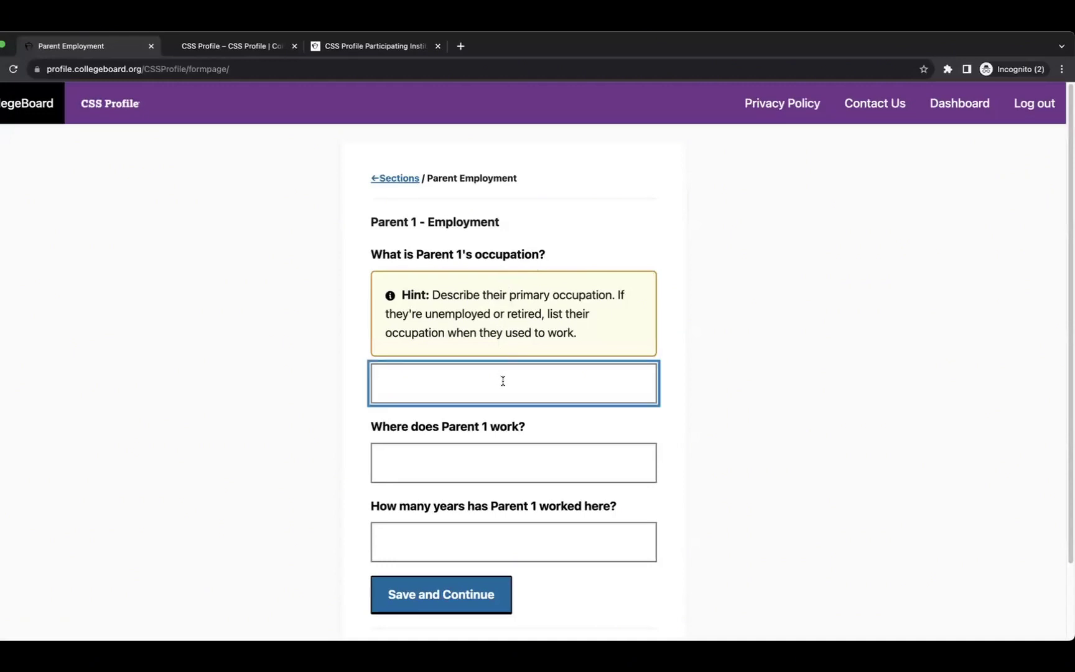
pyautogui.write('Teacher')
pyautogui.click(521, 455)
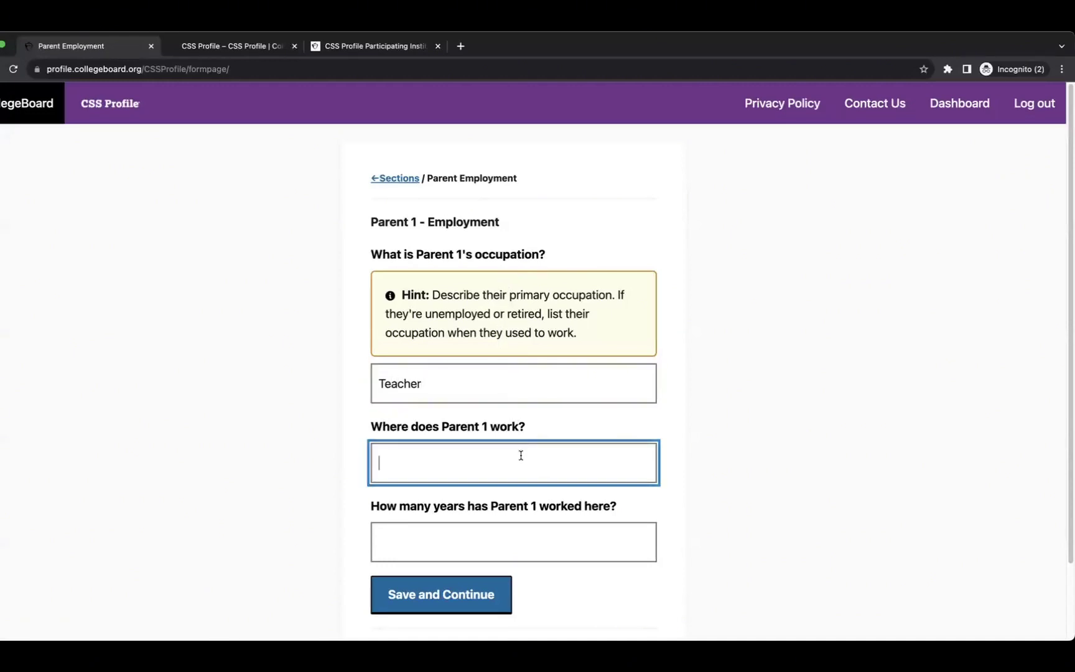
pyautogui.write('Istanbul')
pyautogui.click(515, 530)
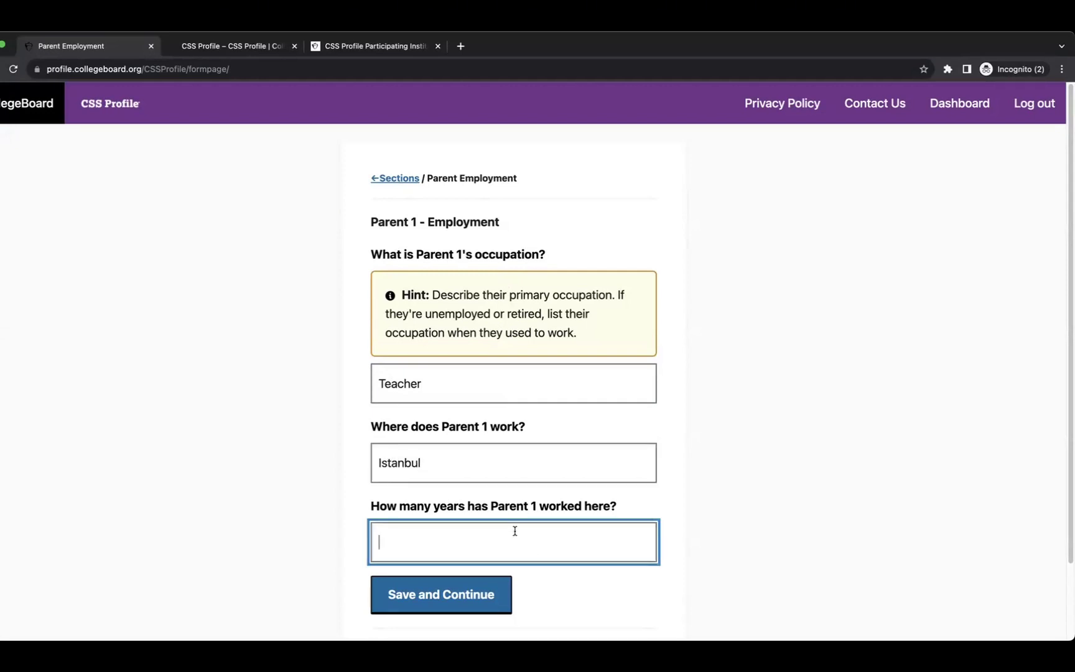
pyautogui.write('3')
pyautogui.click(461, 593)
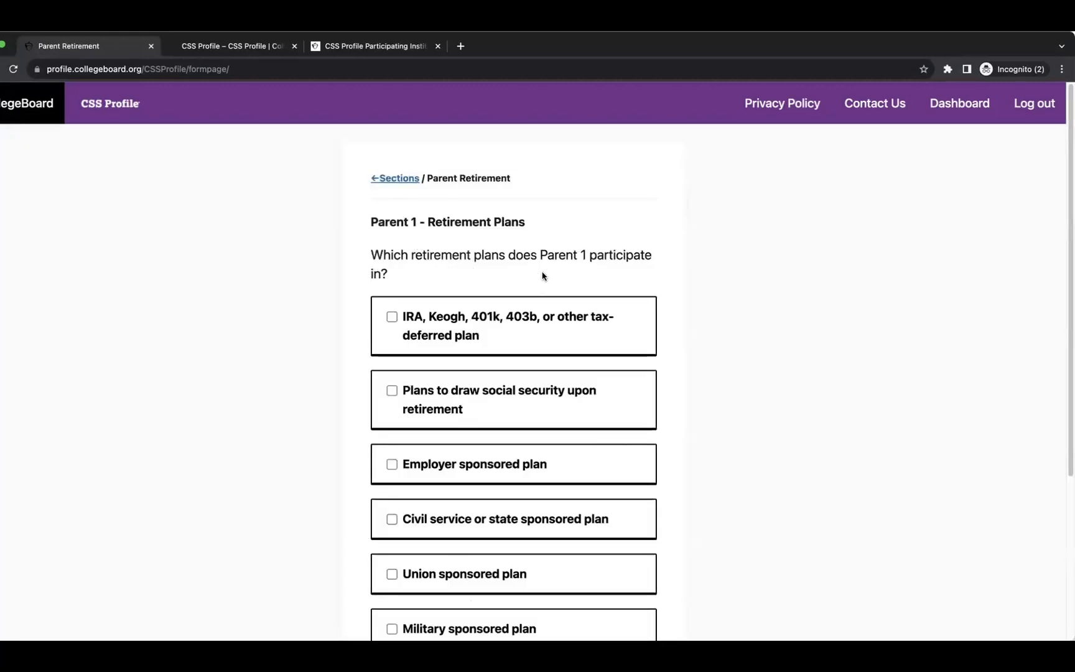
# Select Other type of plan as Parent 1's retirement plan.
pyautogui.scroll(-3, 448, 289)
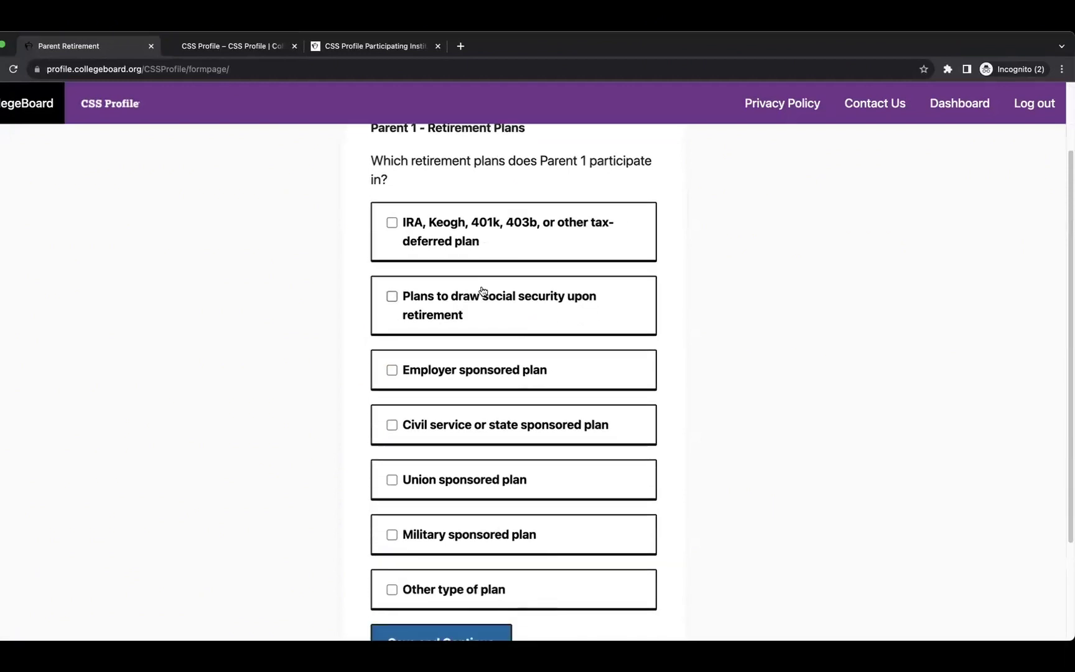
pyautogui.scroll(-3, 511, 322)
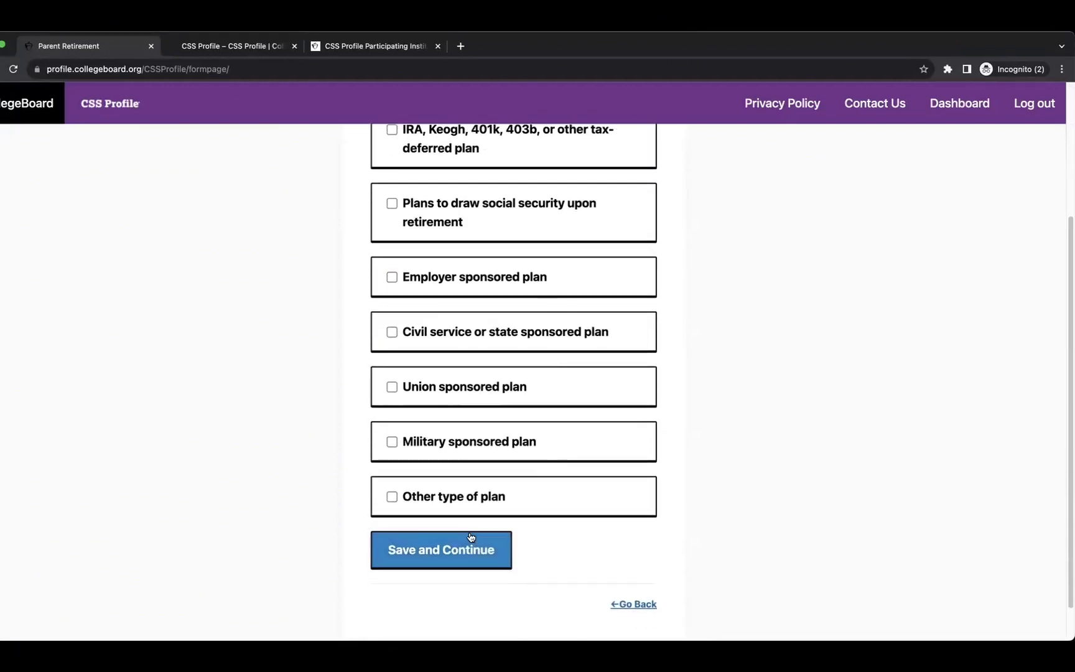
pyautogui.click(394, 501)
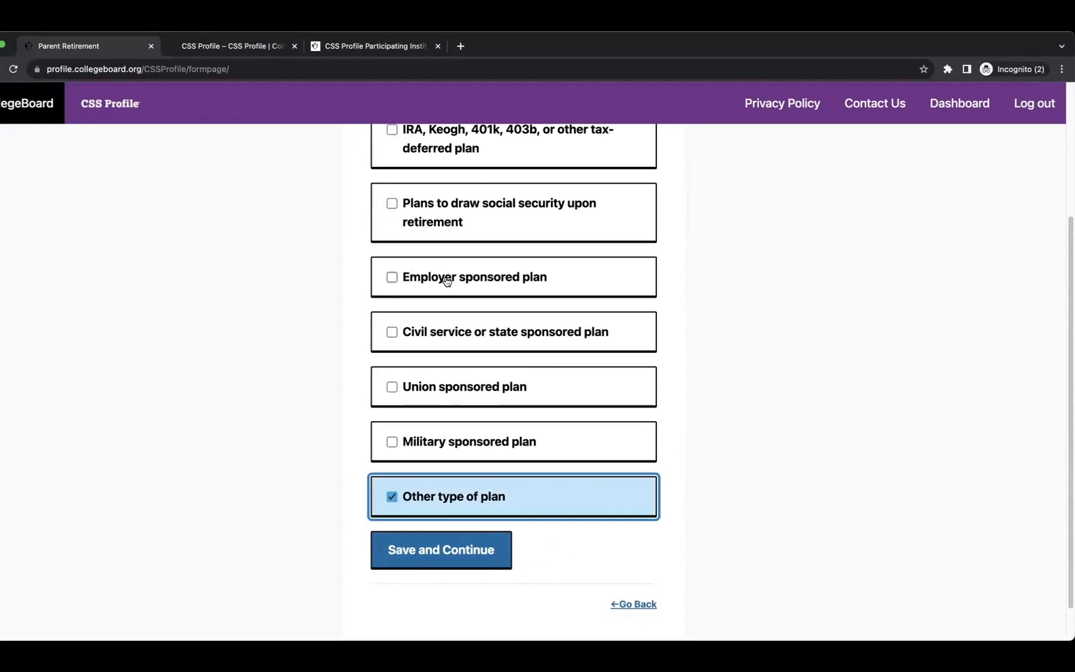
pyautogui.click(457, 554)
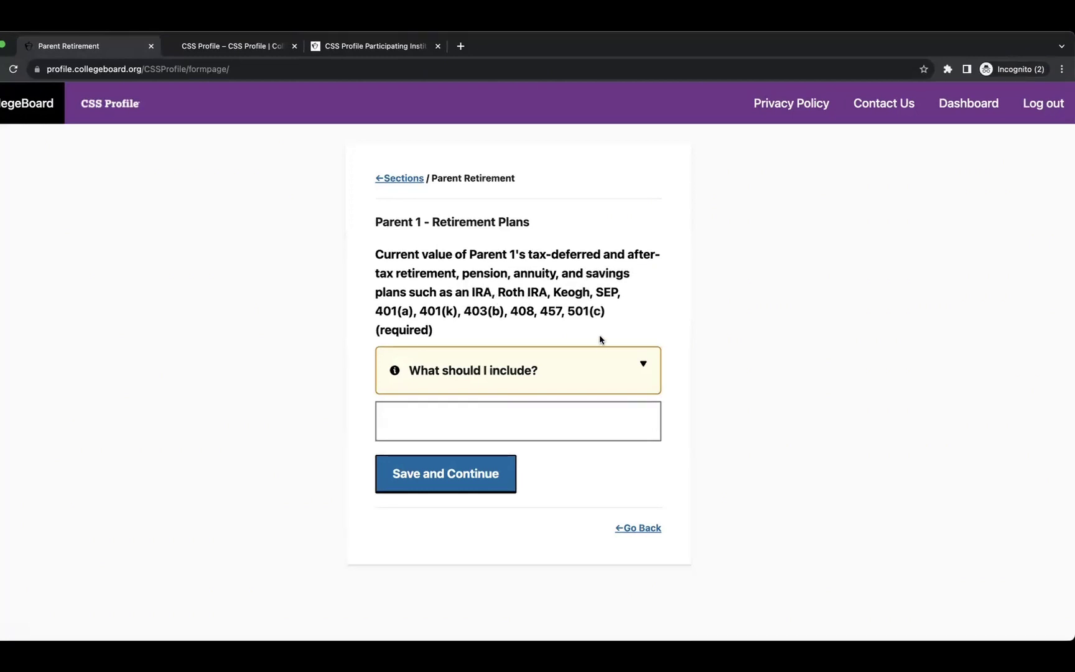
# Enter 10 as the current value of Parent 1's retirement plans.
pyautogui.click(600, 356)
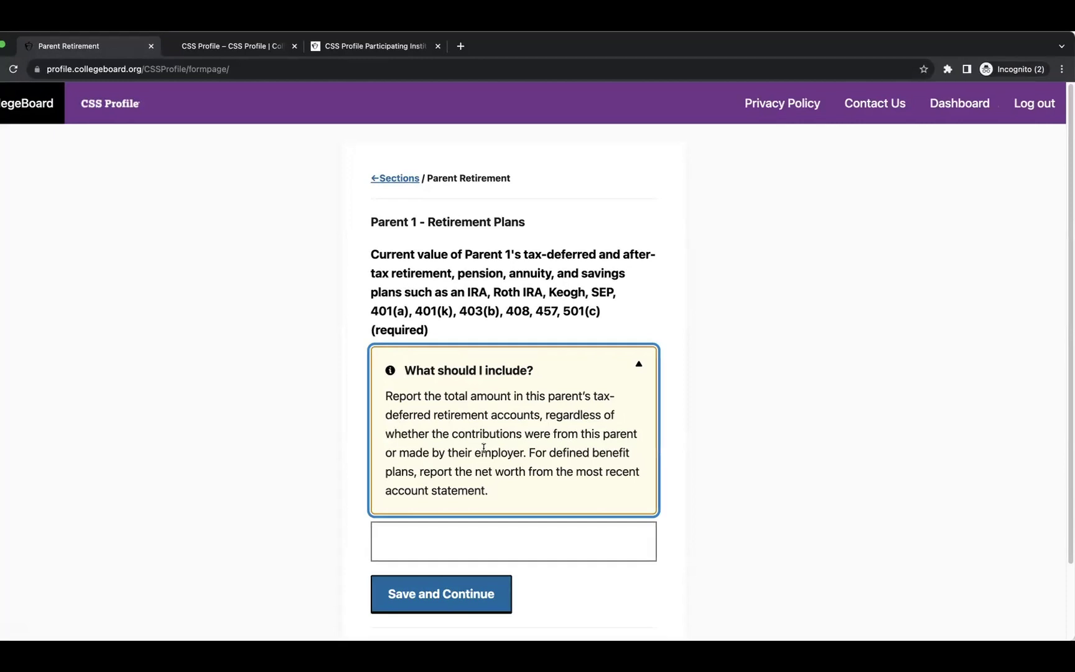
pyautogui.click(444, 547)
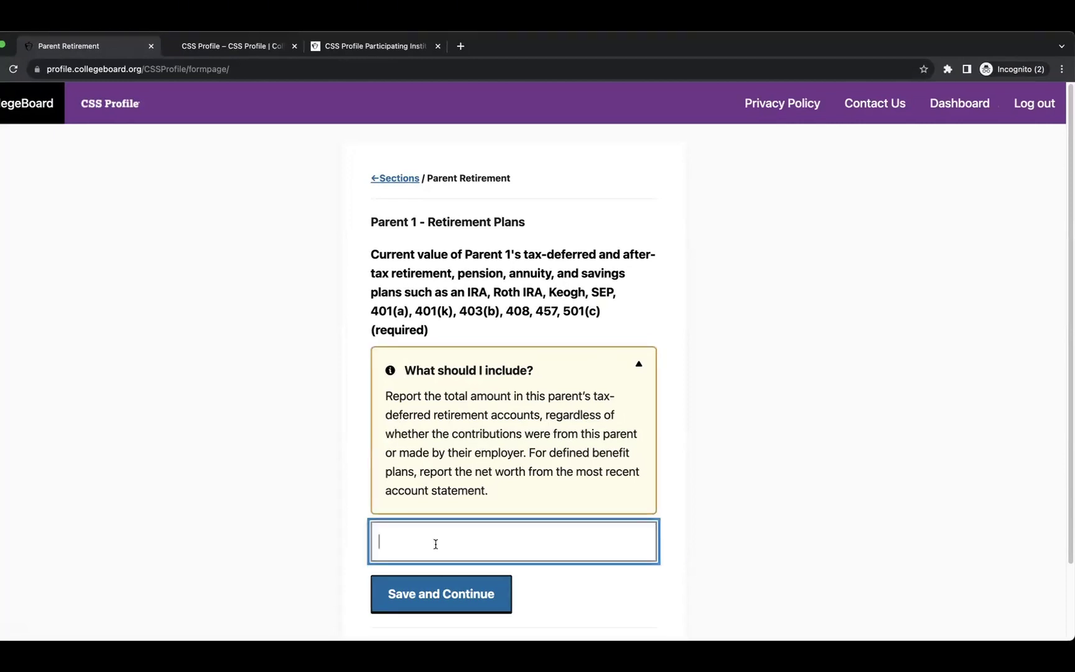
pyautogui.write('10')
pyautogui.scroll(-2, 506, 539)
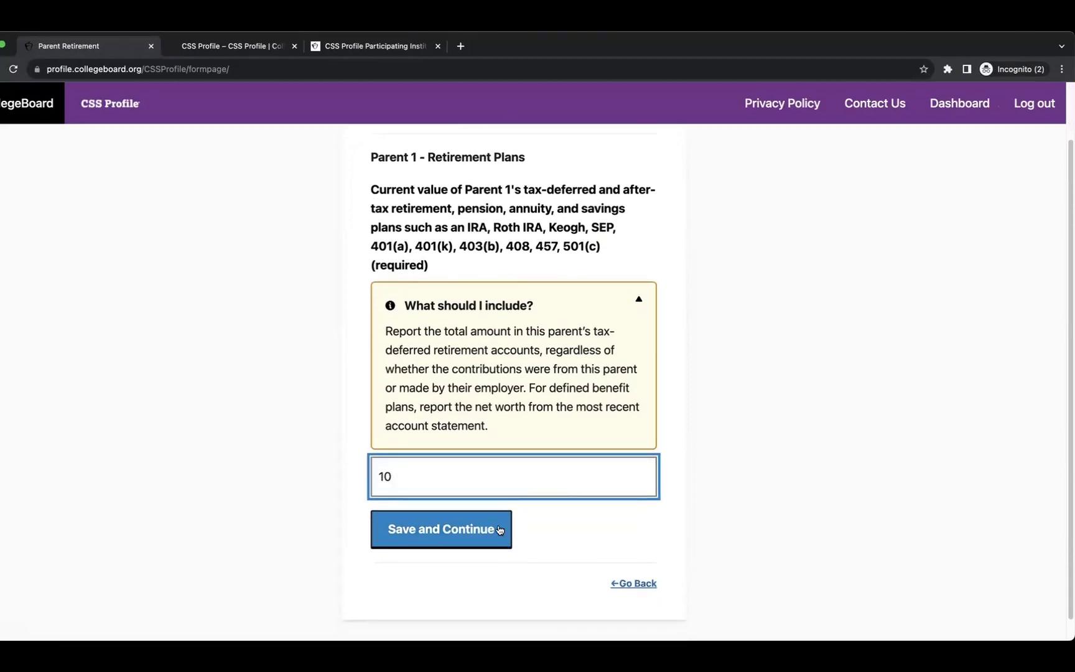
pyautogui.click(439, 547)
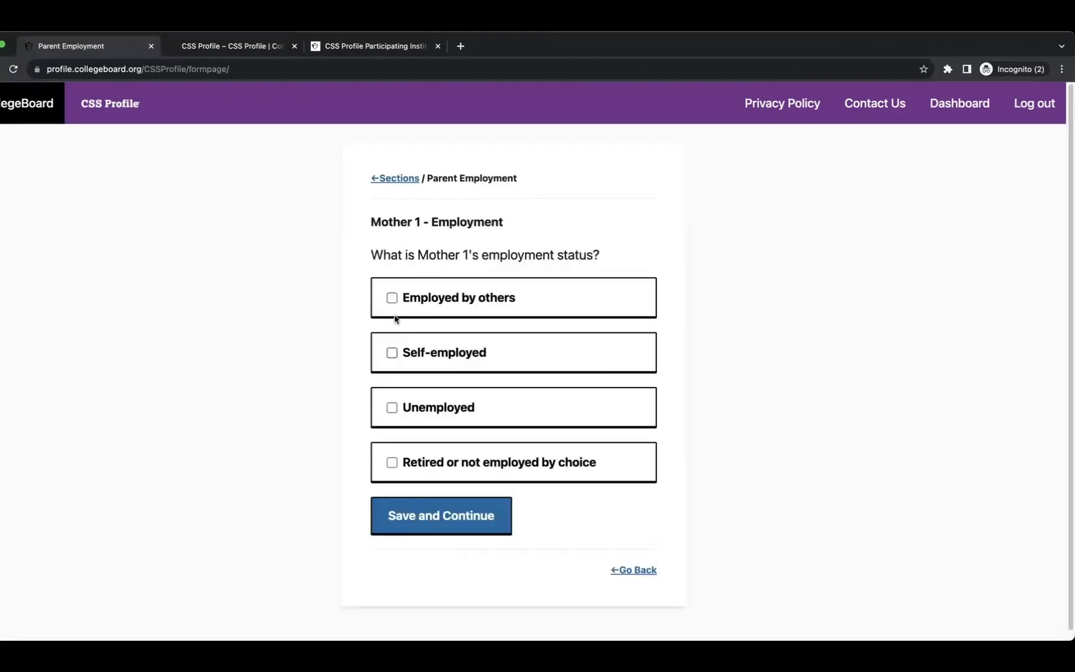
# Record Mother 1 as self-employed with the occupation Teacher.
pyautogui.click(392, 353)
pyautogui.click(451, 512)
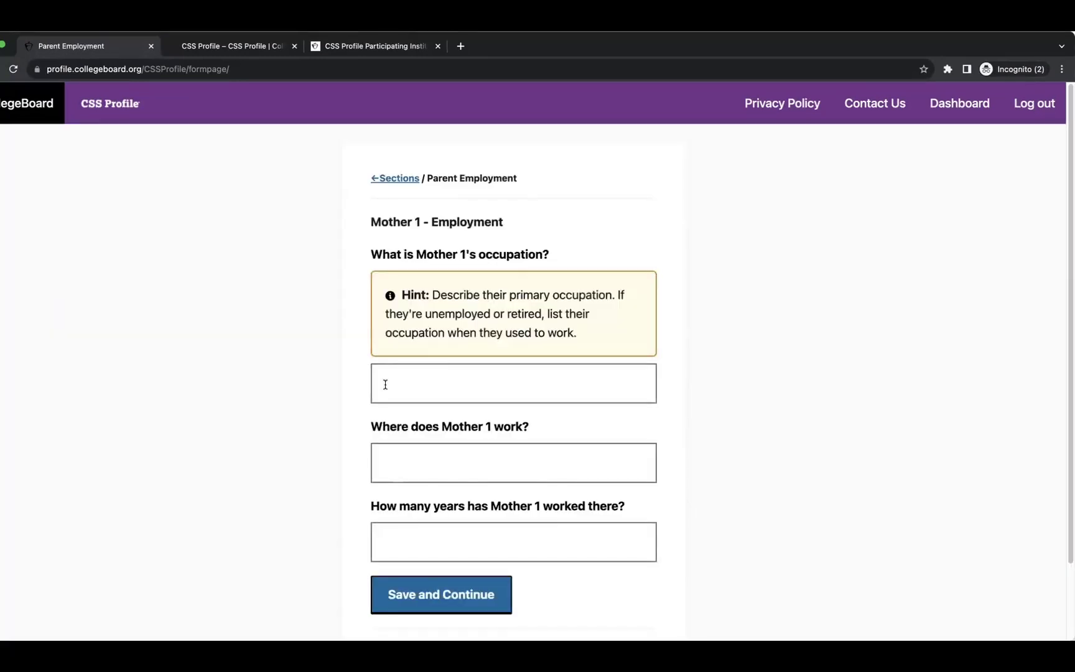
pyautogui.click(403, 400)
pyautogui.write('Tea')
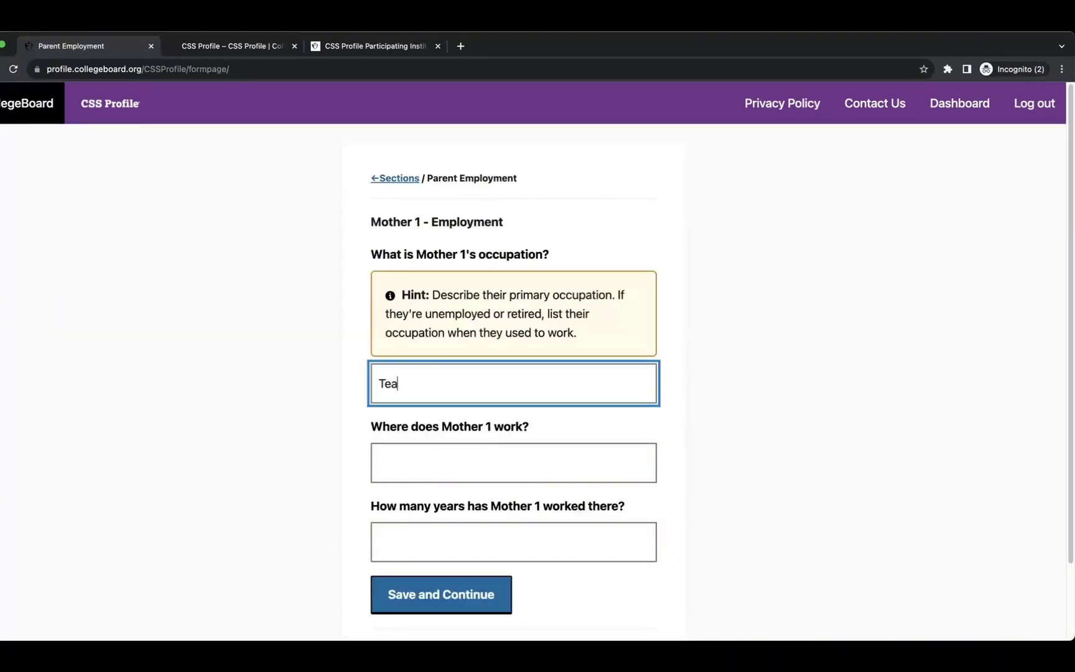
pyautogui.write('cher')
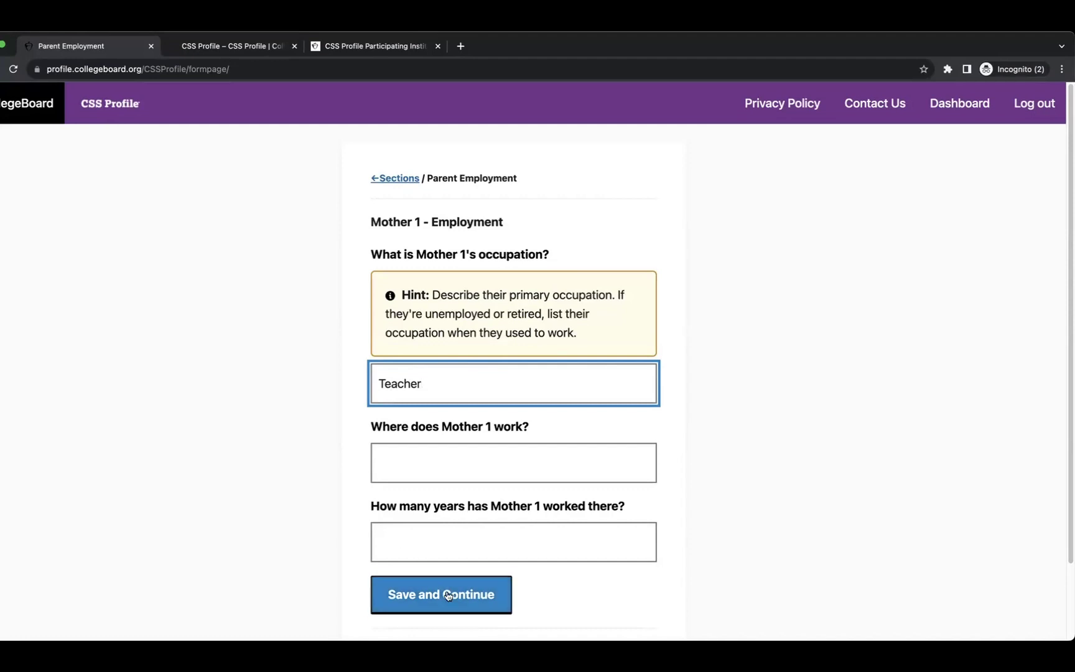
pyautogui.click(443, 594)
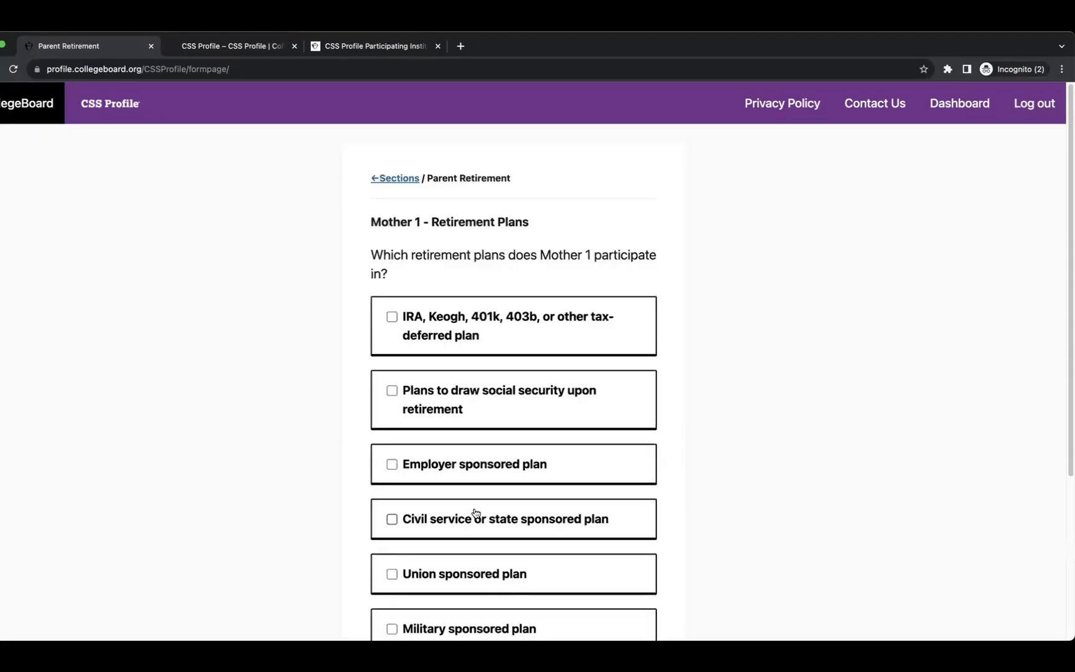
# Give Mother 1 an Other type of retirement plan worth 10.
pyautogui.scroll(-3, 501, 367)
pyautogui.click(391, 504)
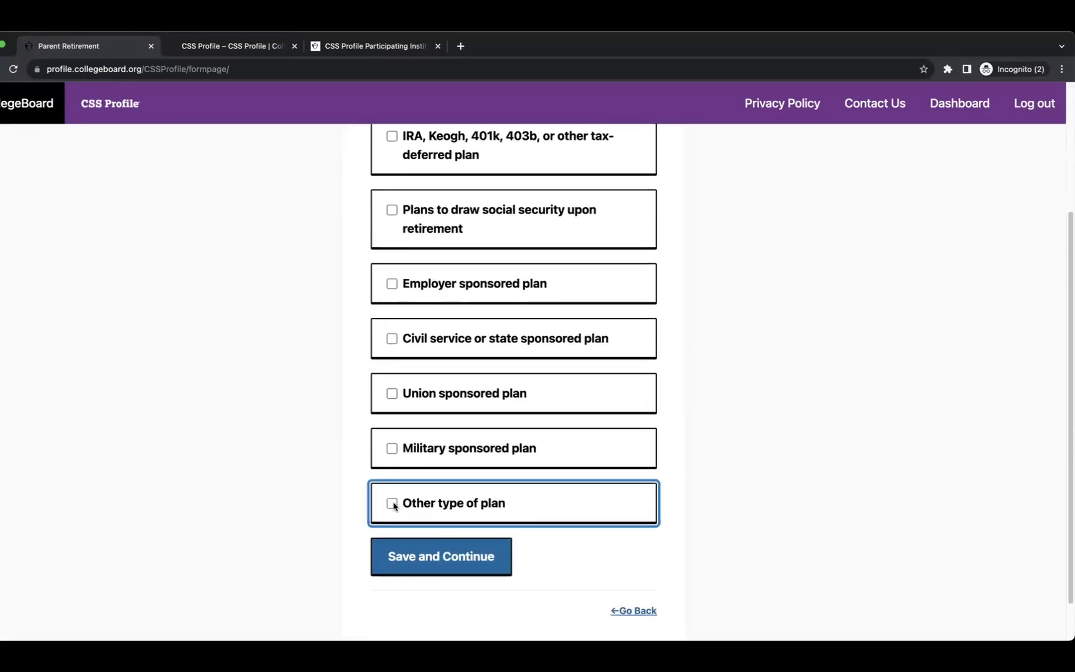
pyautogui.click(449, 559)
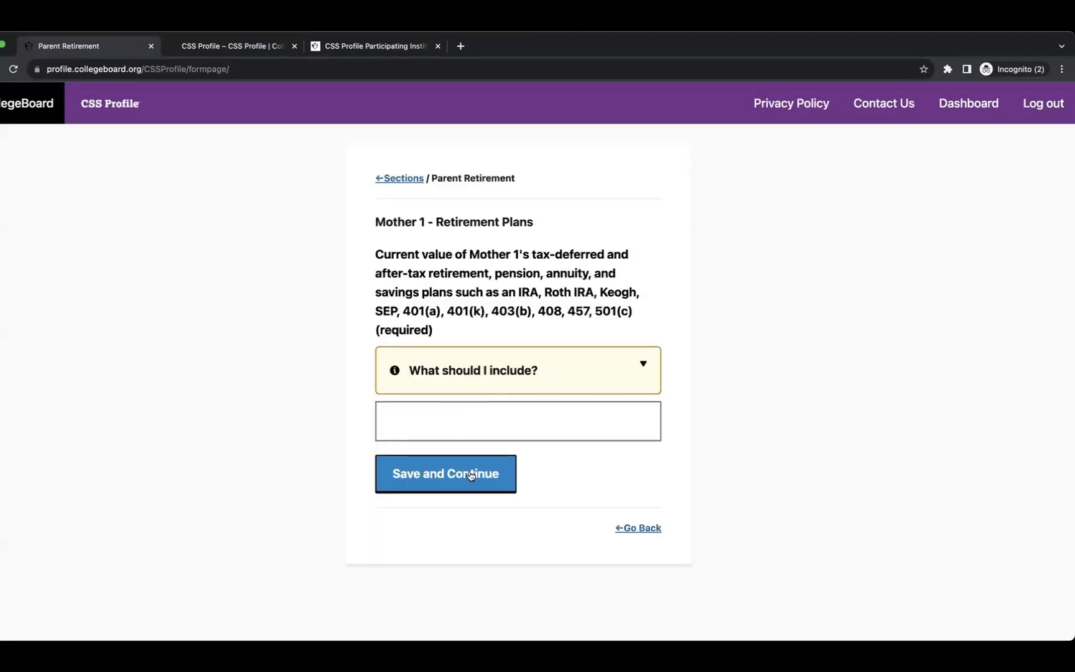
pyautogui.click(456, 429)
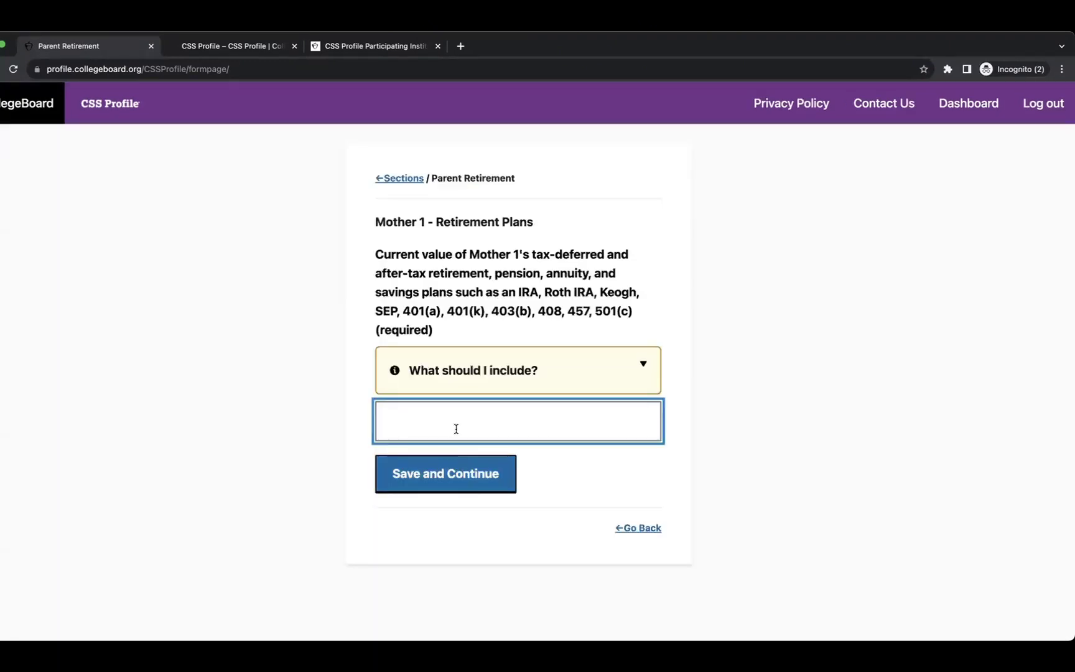
pyautogui.write('10')
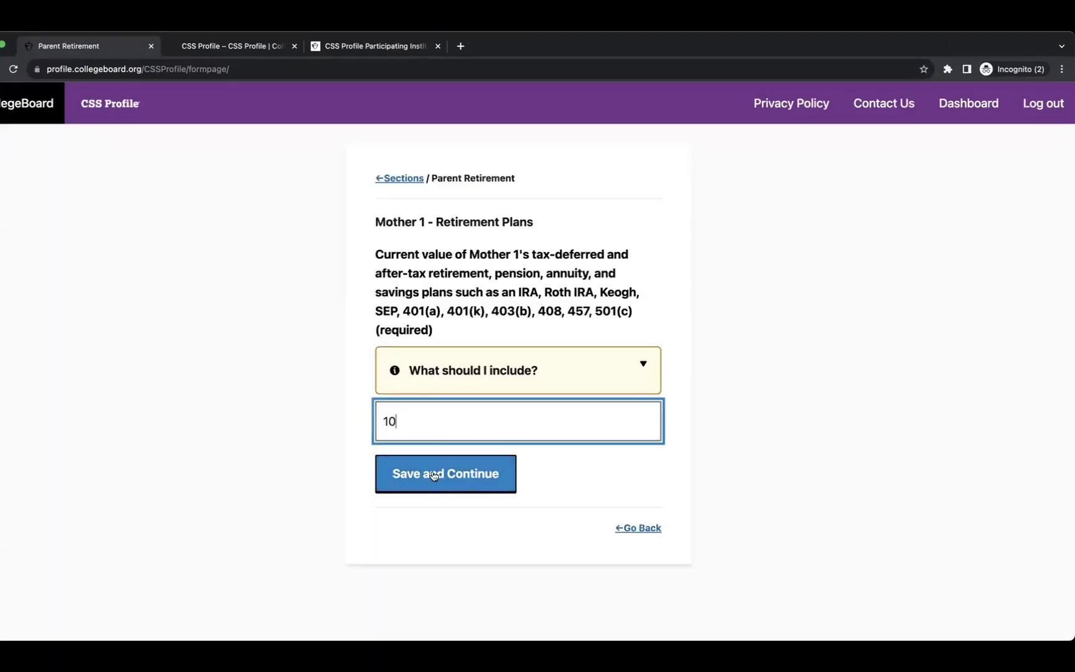
pyautogui.click(432, 471)
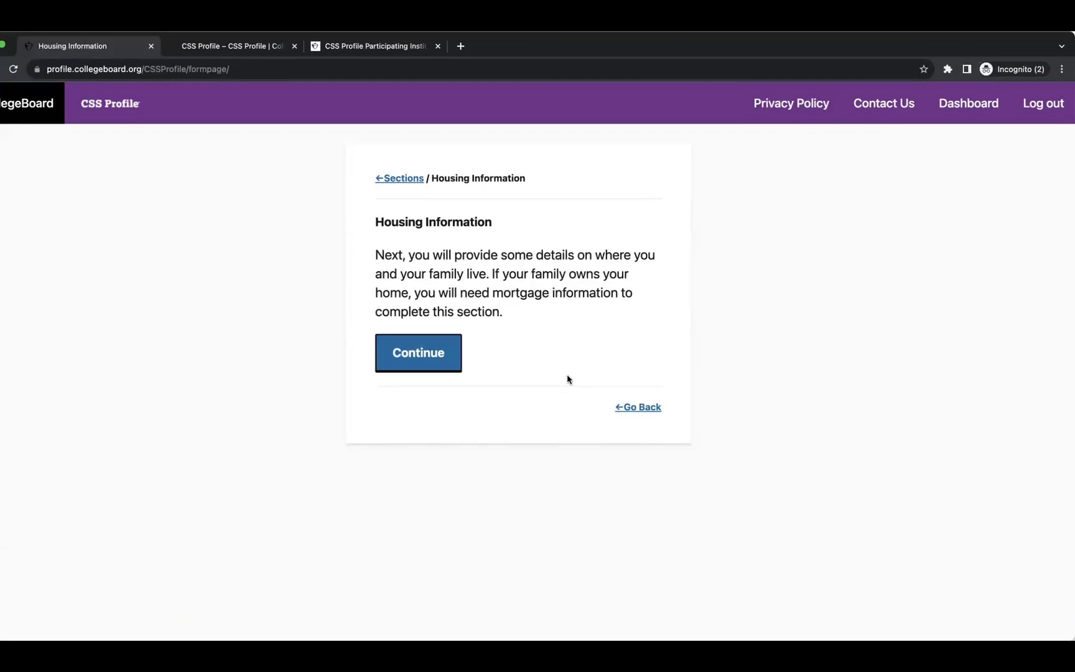
# Answer Yes that the parents share the student's address and keep the prefilled Turkey home address.
pyautogui.click(442, 367)
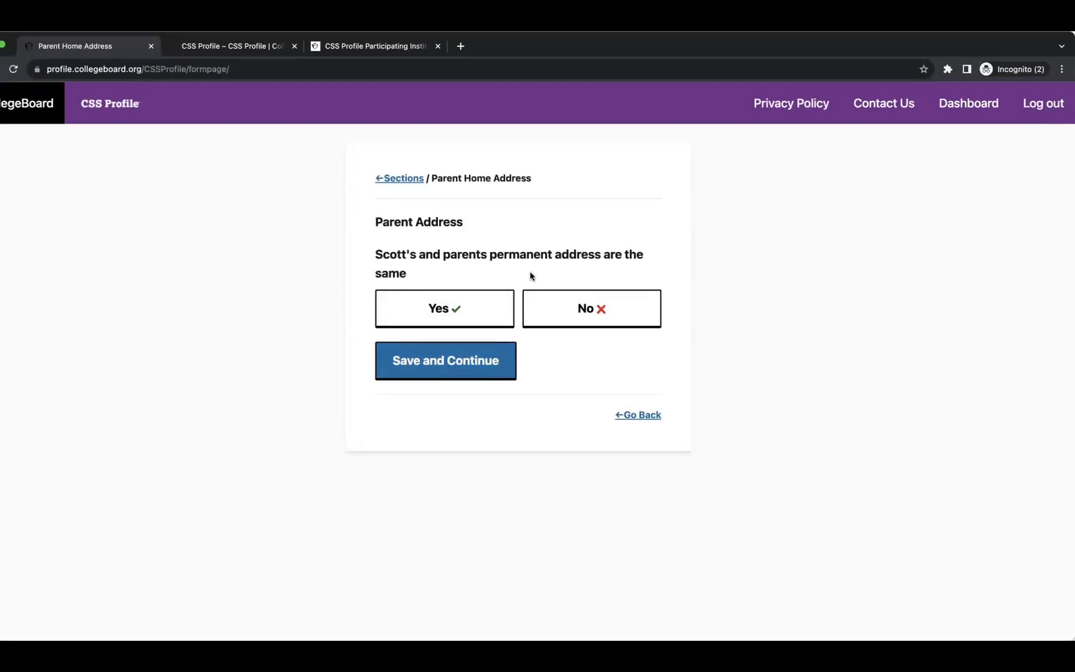
pyautogui.click(439, 308)
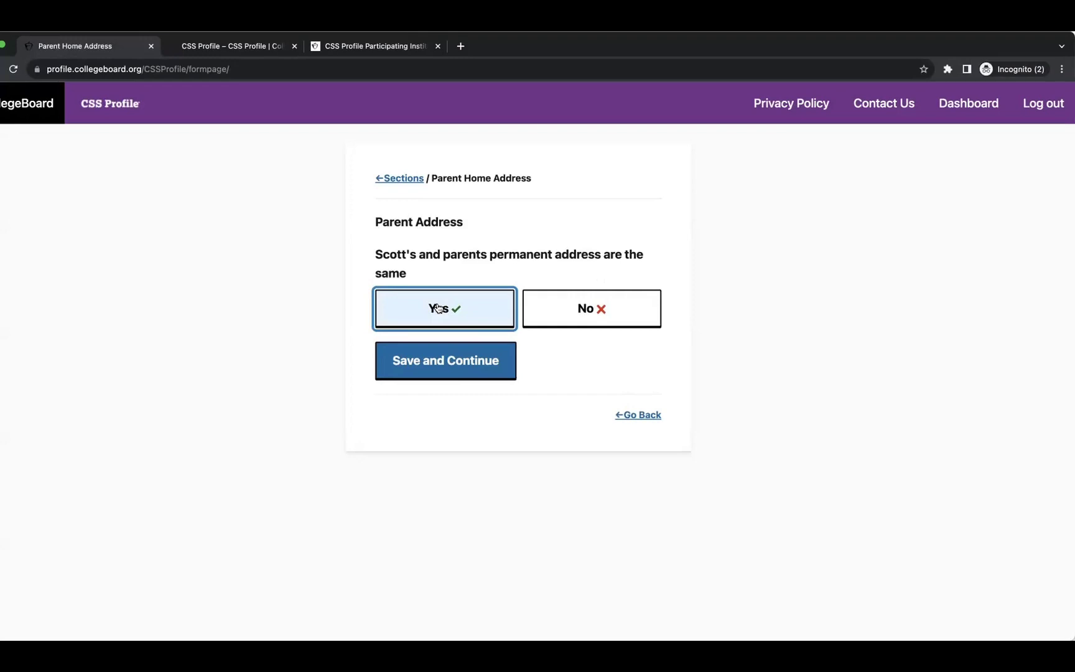
pyautogui.click(439, 359)
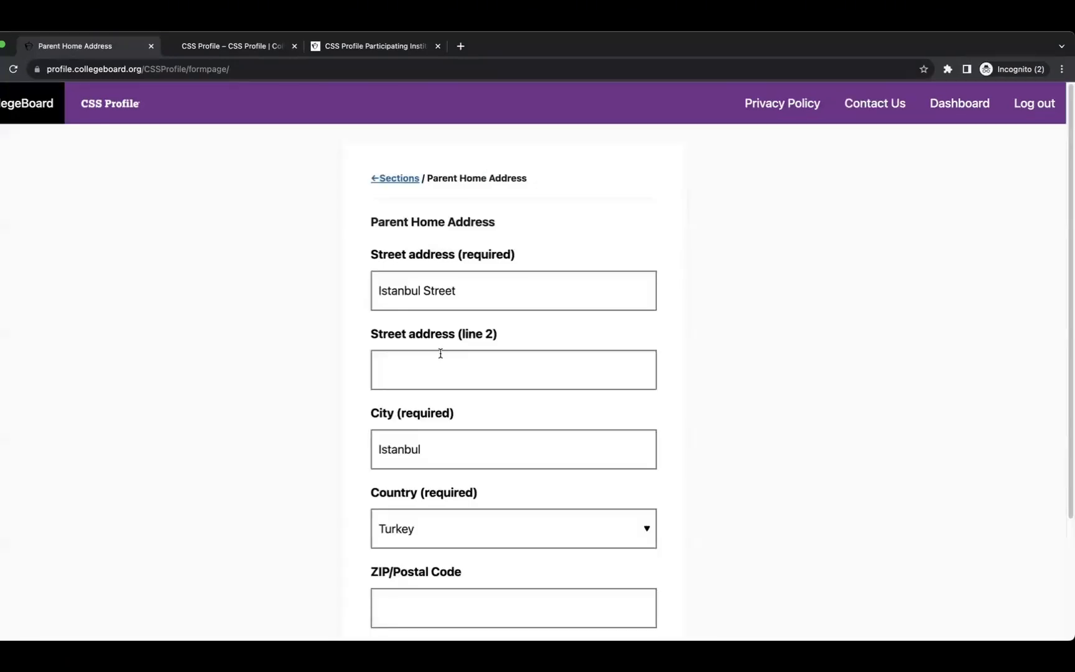
pyautogui.scroll(-5, 482, 415)
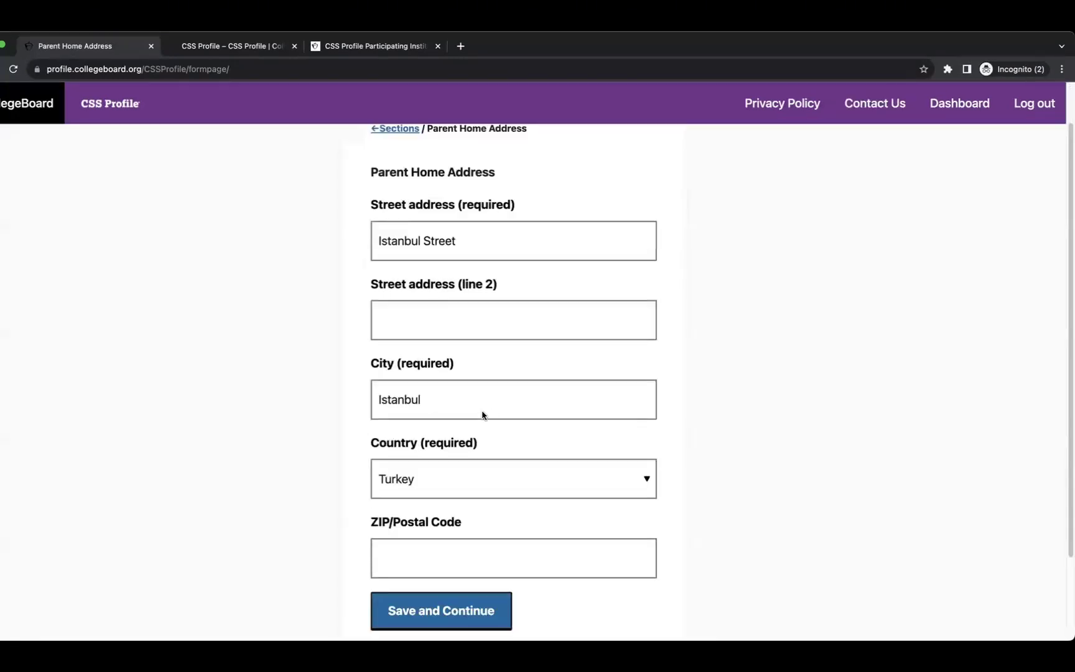
pyautogui.click(426, 514)
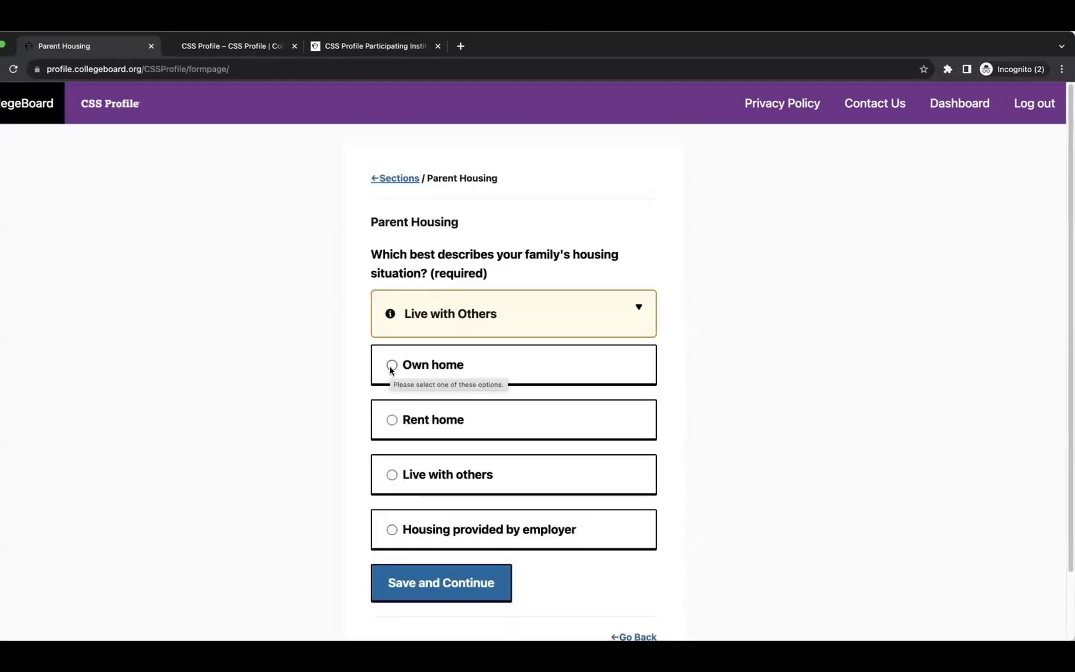
# Mark the family as owning its home and save the housing situation.
pyautogui.click(390, 375)
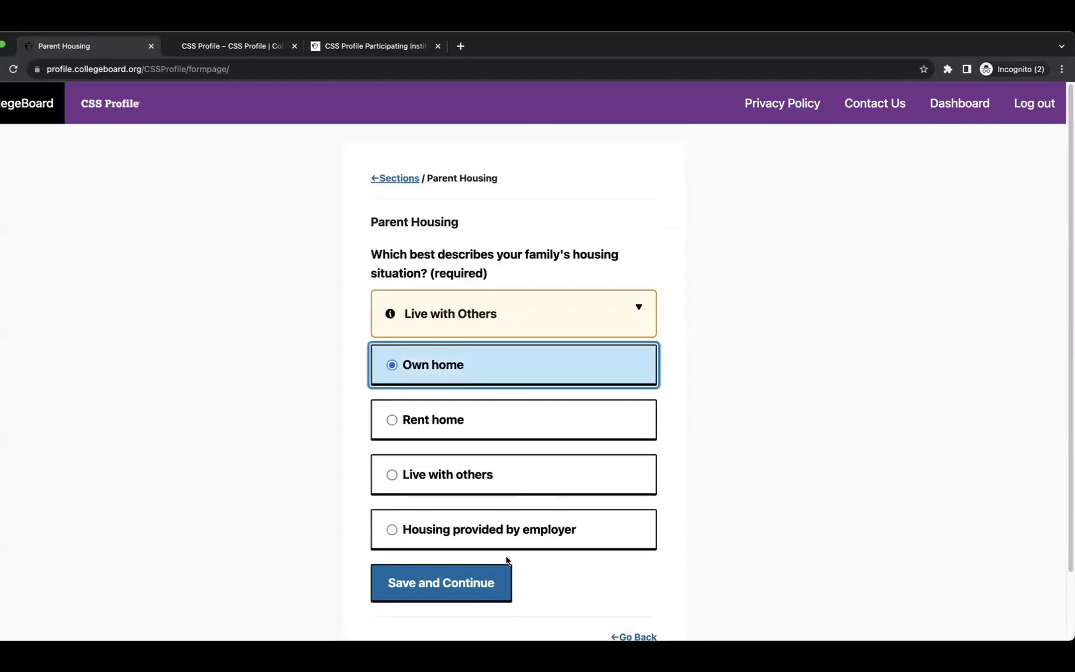
pyautogui.click(463, 581)
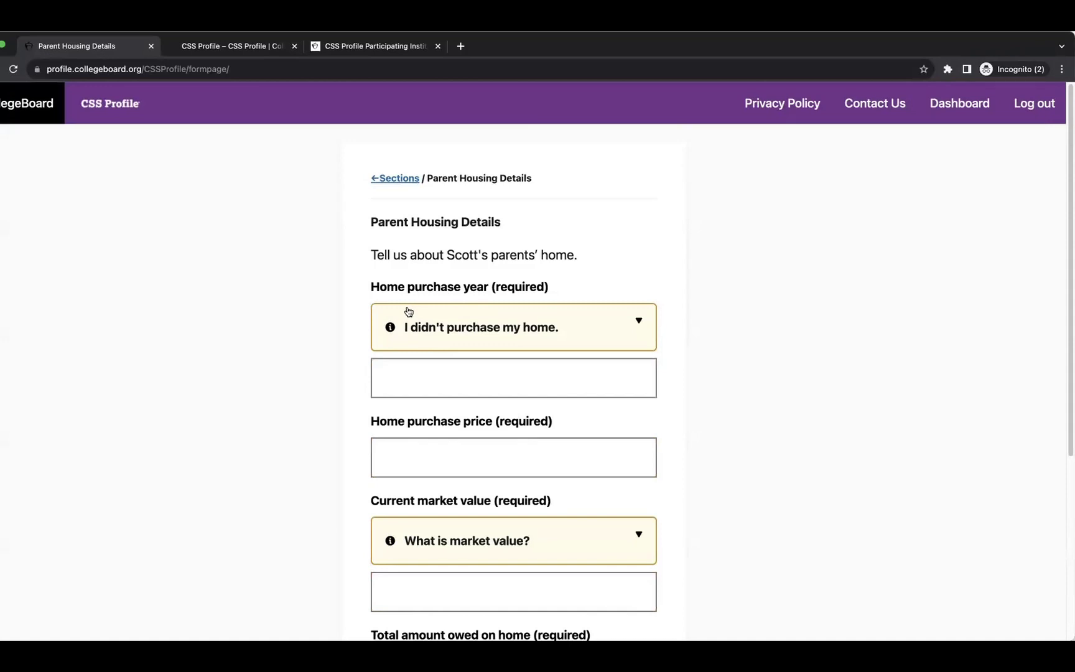
pyautogui.click(506, 325)
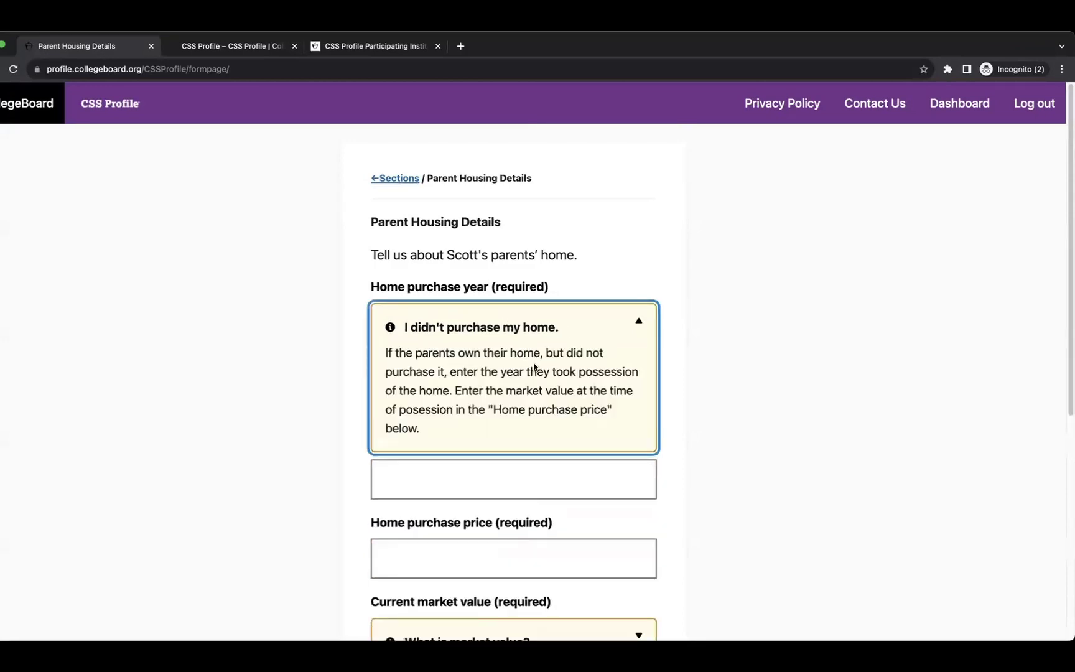
pyautogui.scroll(-3, 536, 367)
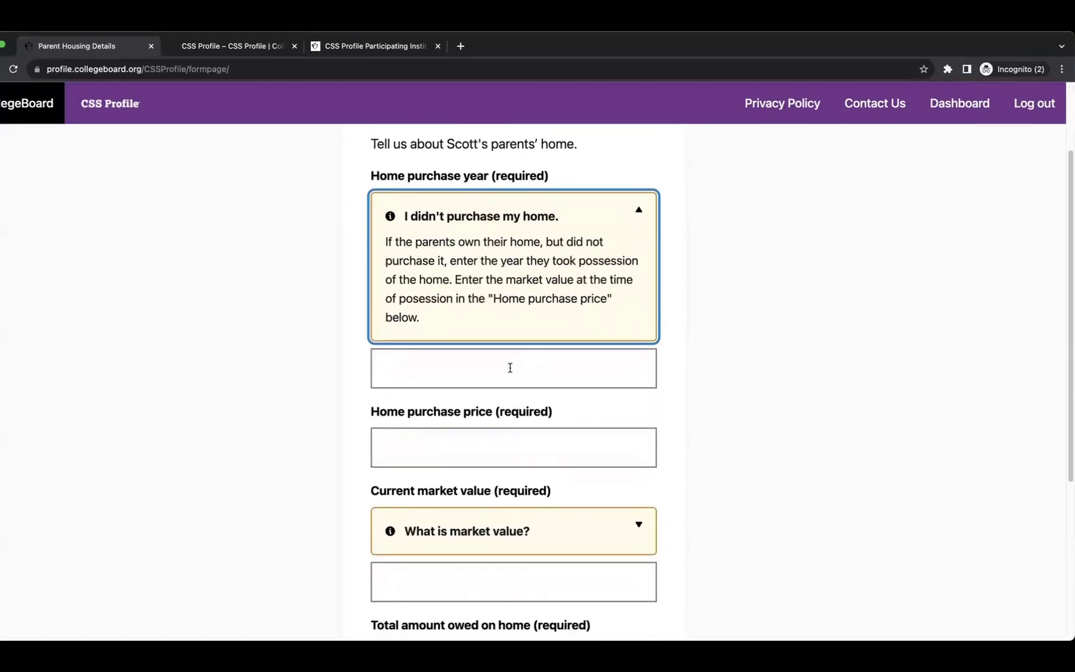
# Enter 2020 as the home purchase year and 1000000 as the purchase price.
pyautogui.click(473, 371)
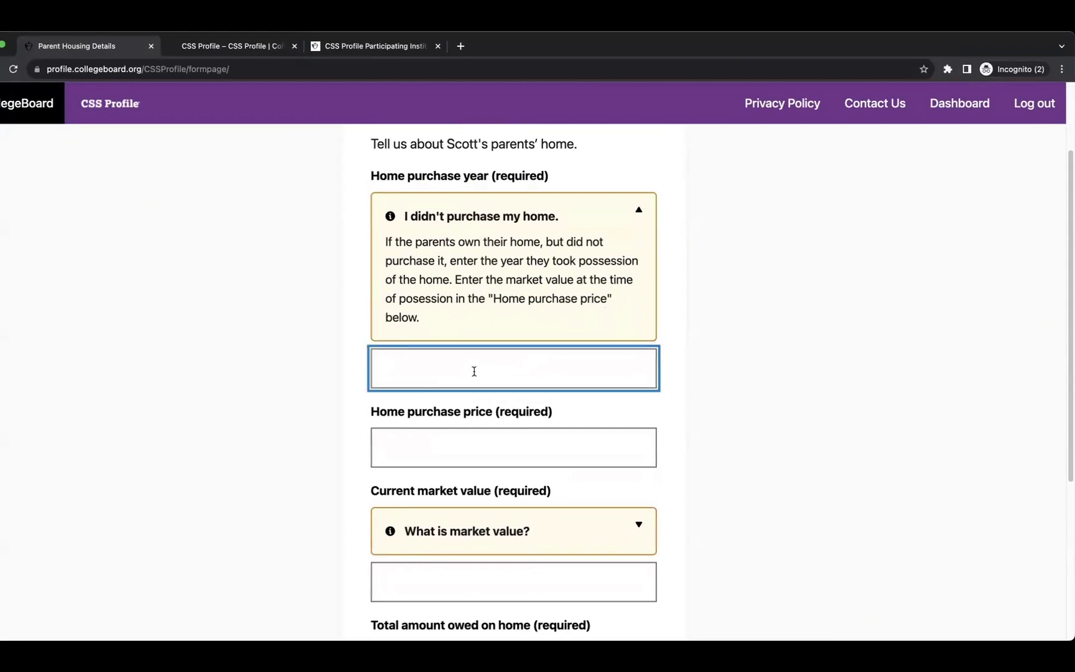
pyautogui.write('2020')
pyautogui.click(467, 446)
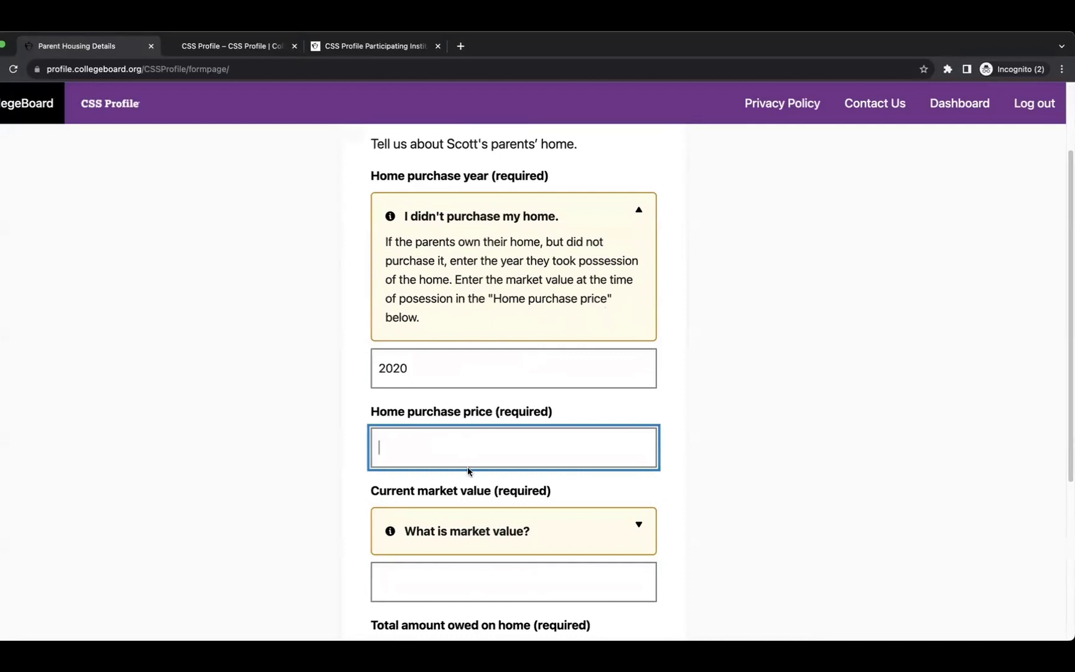
pyautogui.write('1000000')
pyautogui.click(407, 447)
pyautogui.scroll(-3, 434, 518)
# Enter a current market value of 1500000 and 500000 owed, then save the home details.
pyautogui.click(448, 449)
pyautogui.write('1')
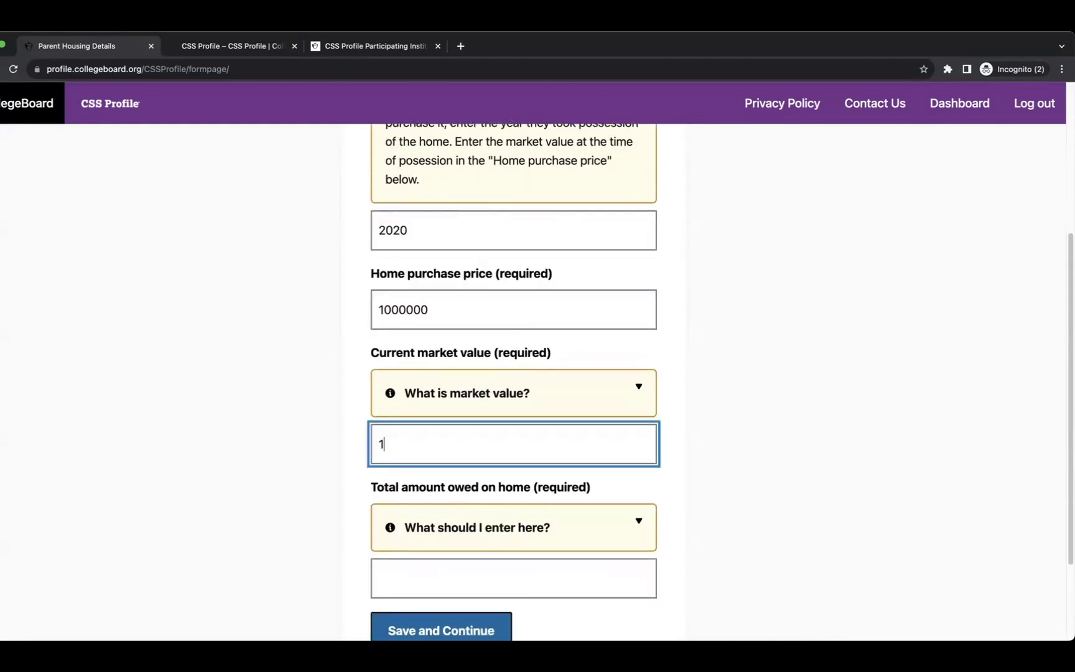
pyautogui.write('500000')
pyautogui.scroll(-3, 464, 498)
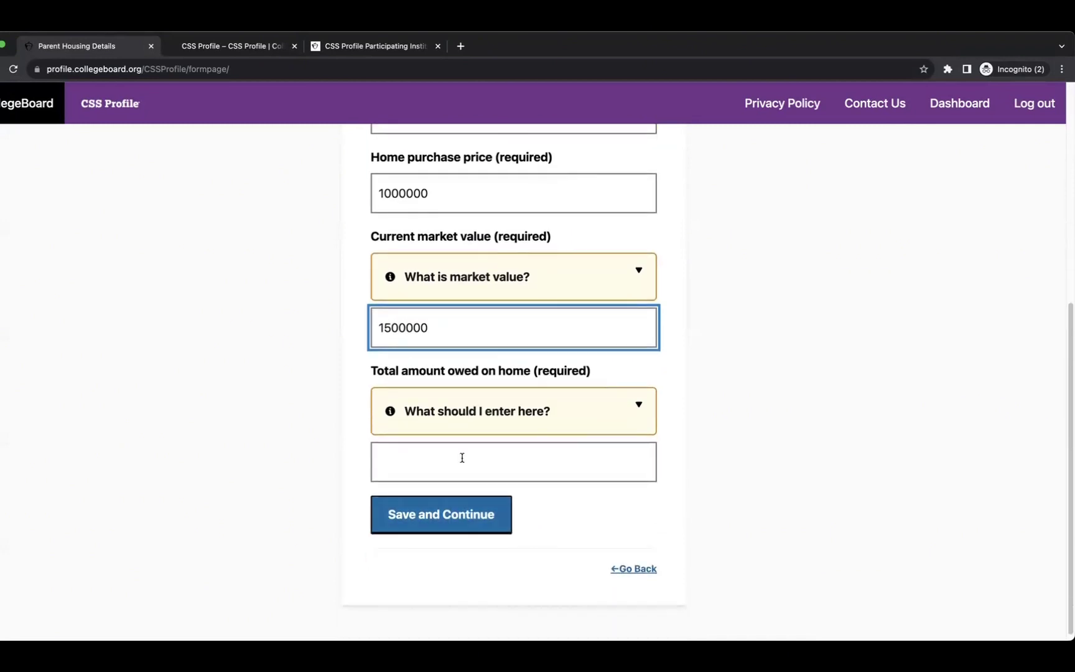
pyautogui.click(460, 451)
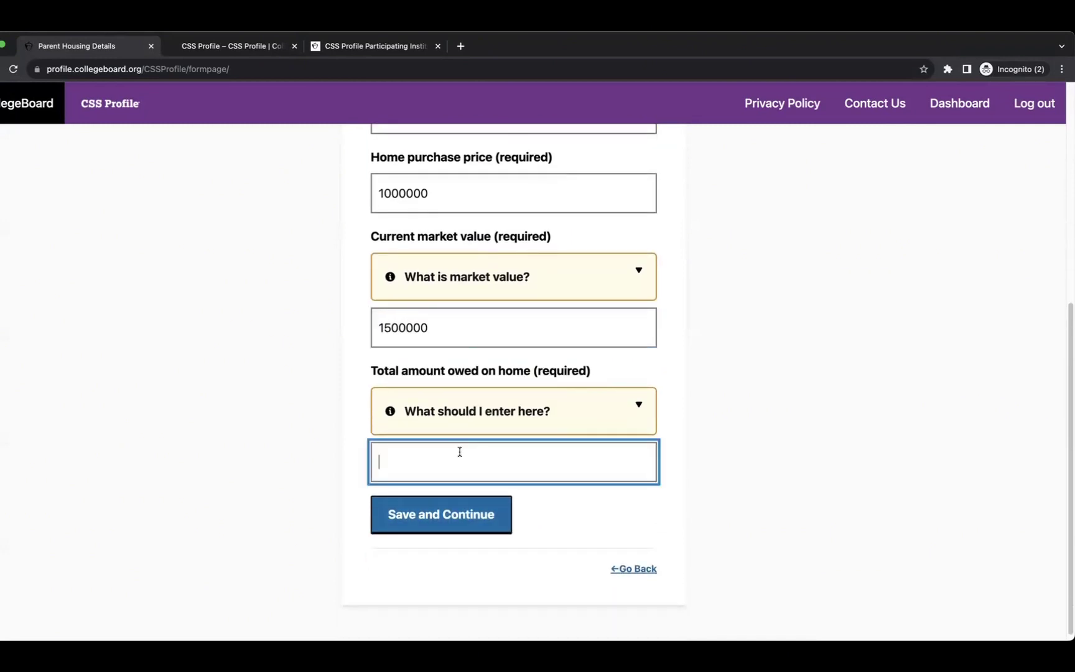
pyautogui.click(460, 411)
pyautogui.scroll(-3, 550, 521)
pyautogui.click(458, 550)
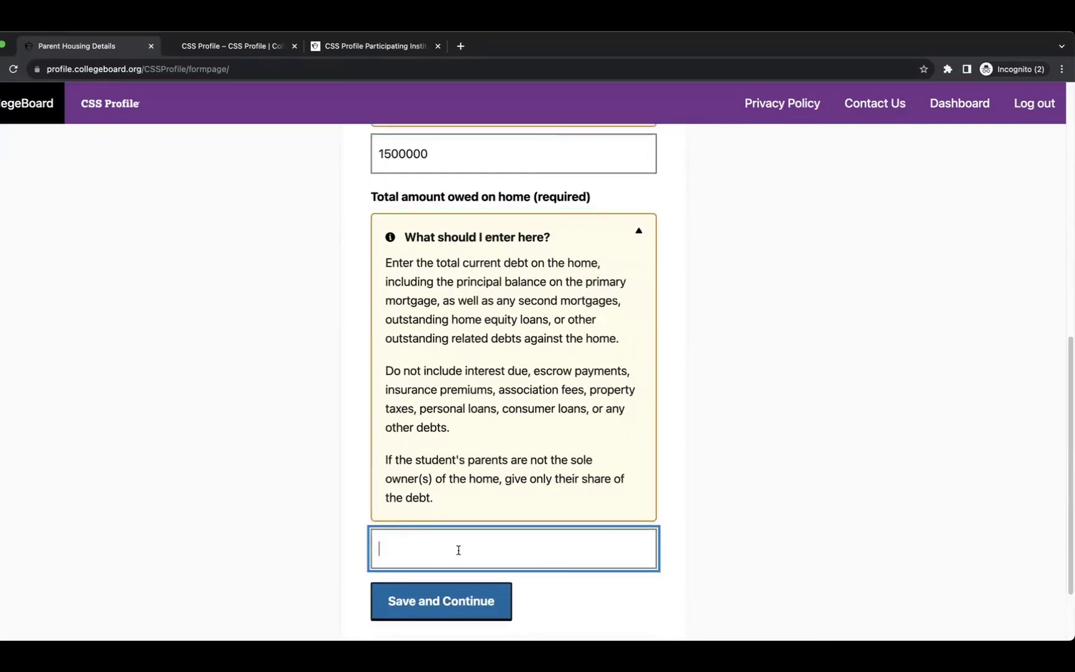
pyautogui.write('500000')
pyautogui.click(434, 600)
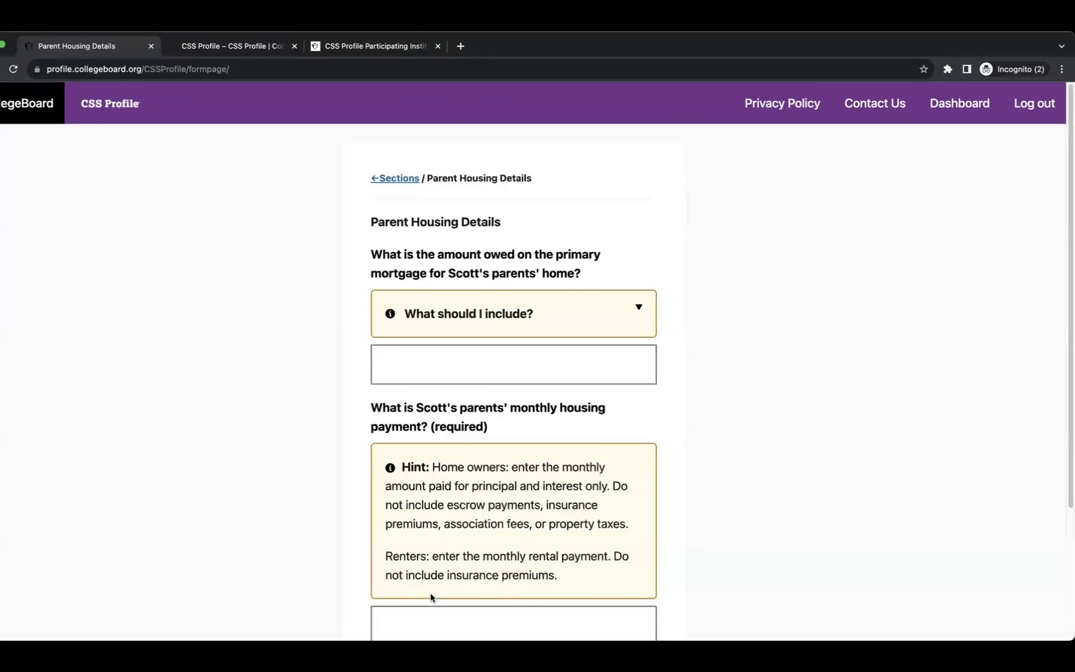
# Enter 10 as the primary mortgage owed and 10 as the monthly housing payment, then save.
pyautogui.click(529, 312)
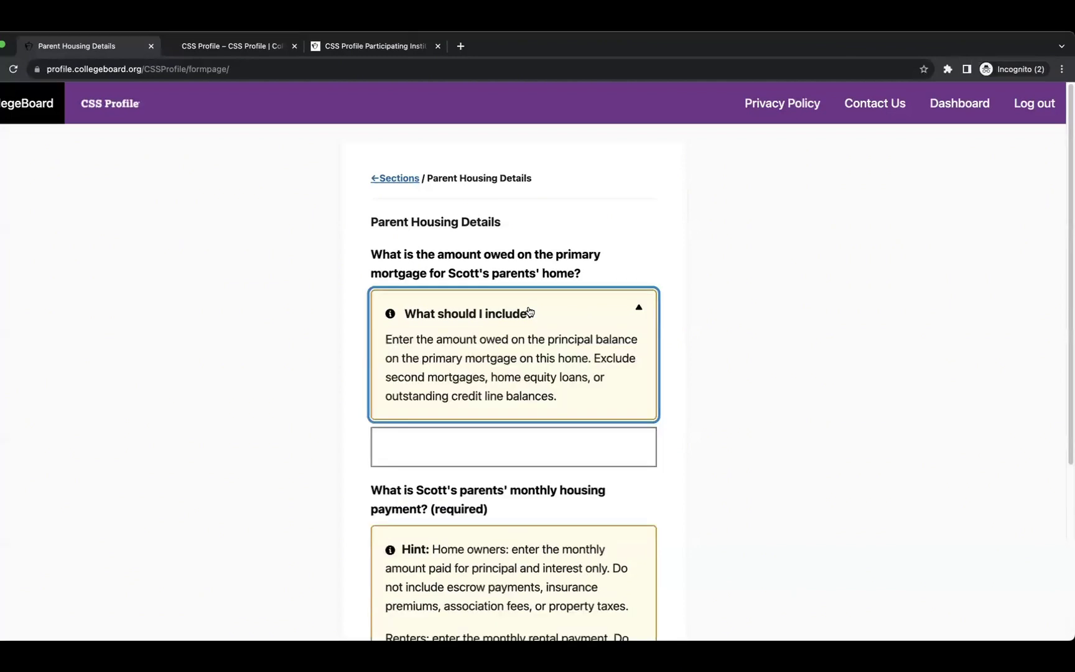
pyautogui.scroll(-2, 497, 354)
pyautogui.click(483, 365)
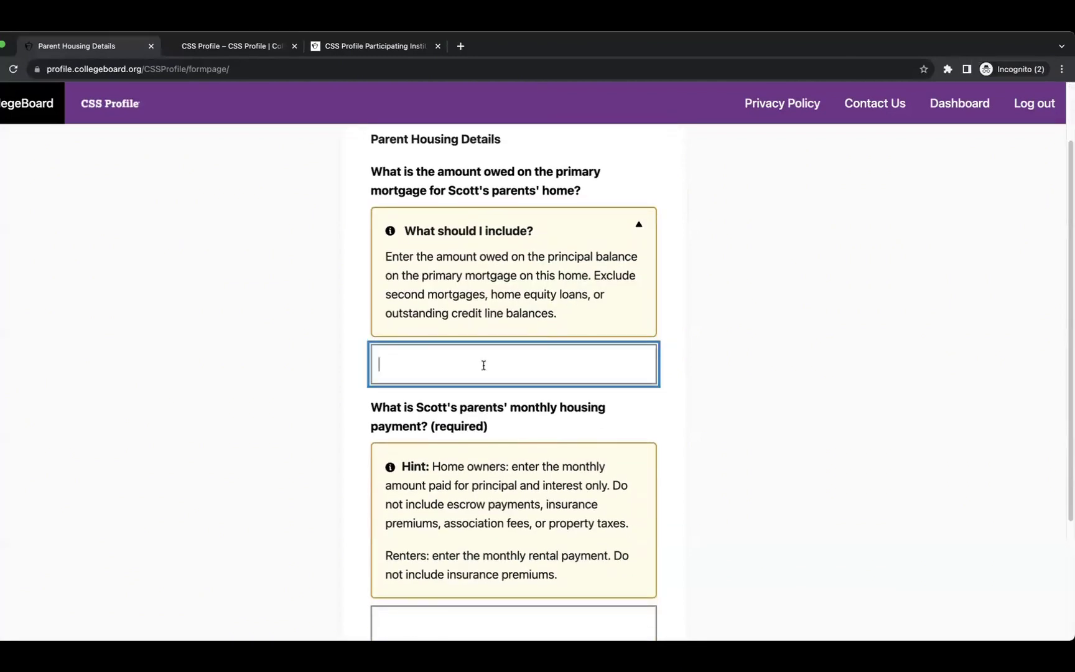
pyautogui.write('10')
pyautogui.scroll(-3, 513, 361)
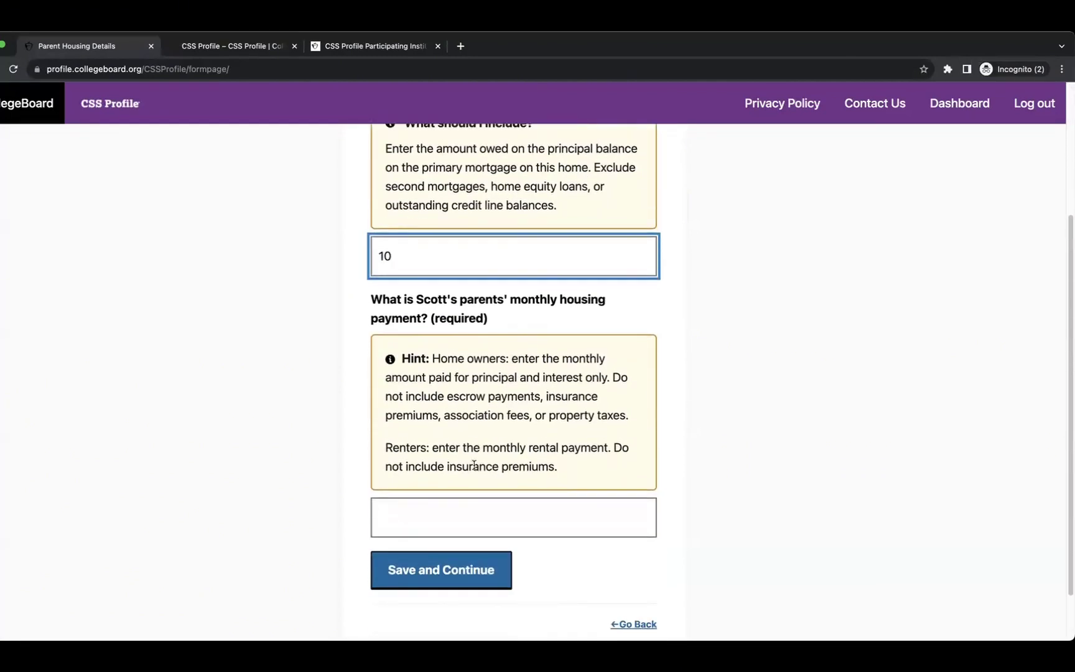
pyautogui.click(427, 508)
pyautogui.write('1')
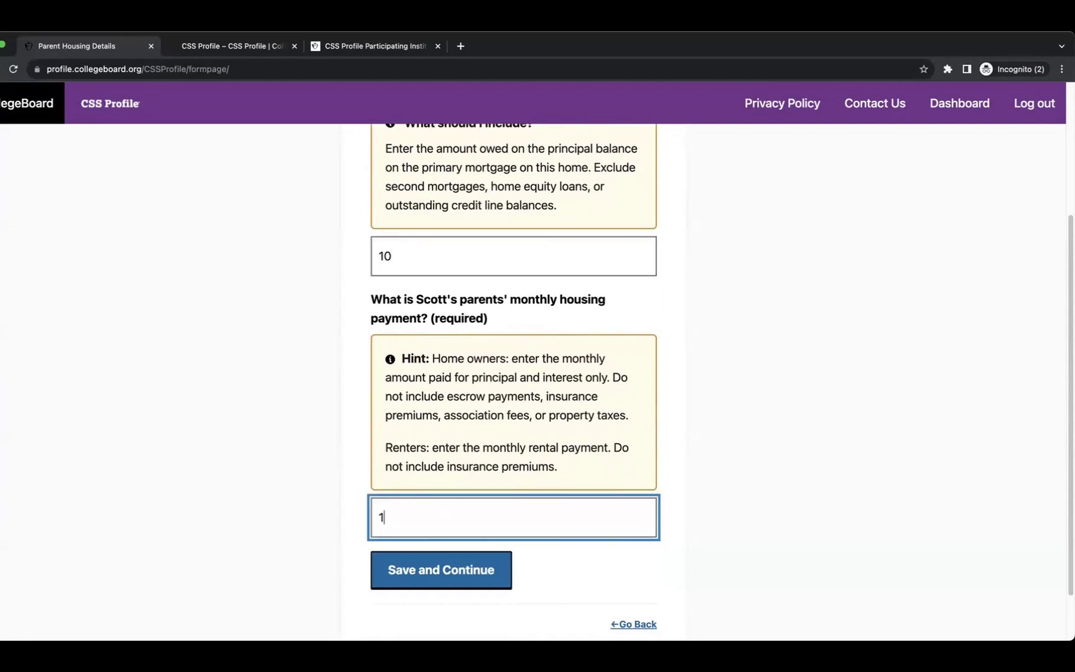
pyautogui.write('0')
pyautogui.click(447, 567)
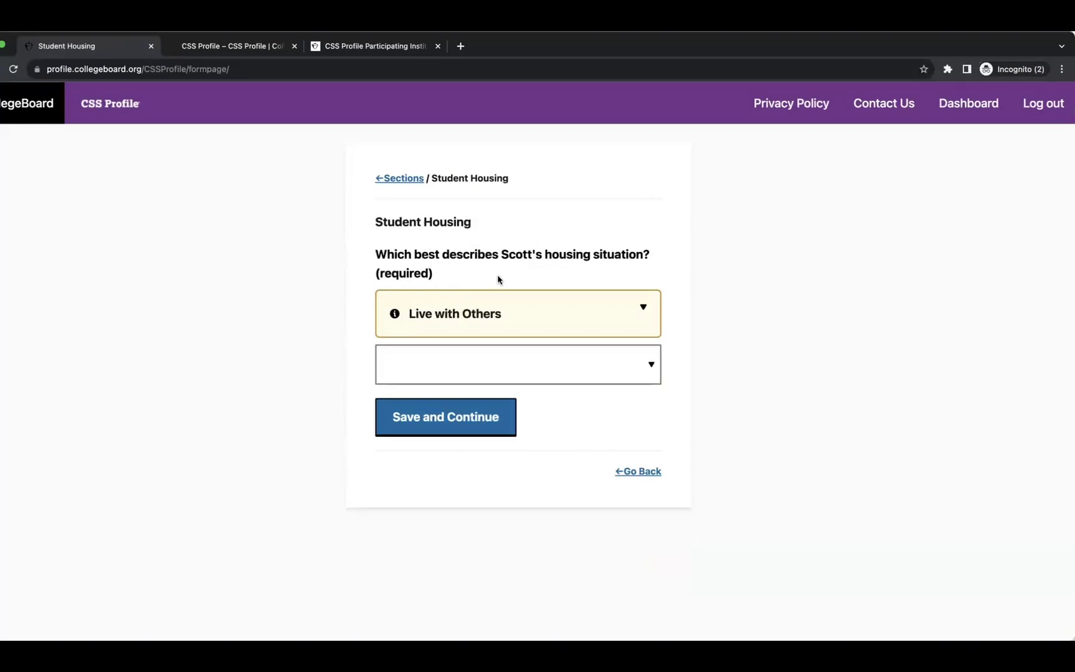
# Choose Own home as Scott's housing situation and save it.
pyautogui.click(528, 305)
pyautogui.click(528, 305)
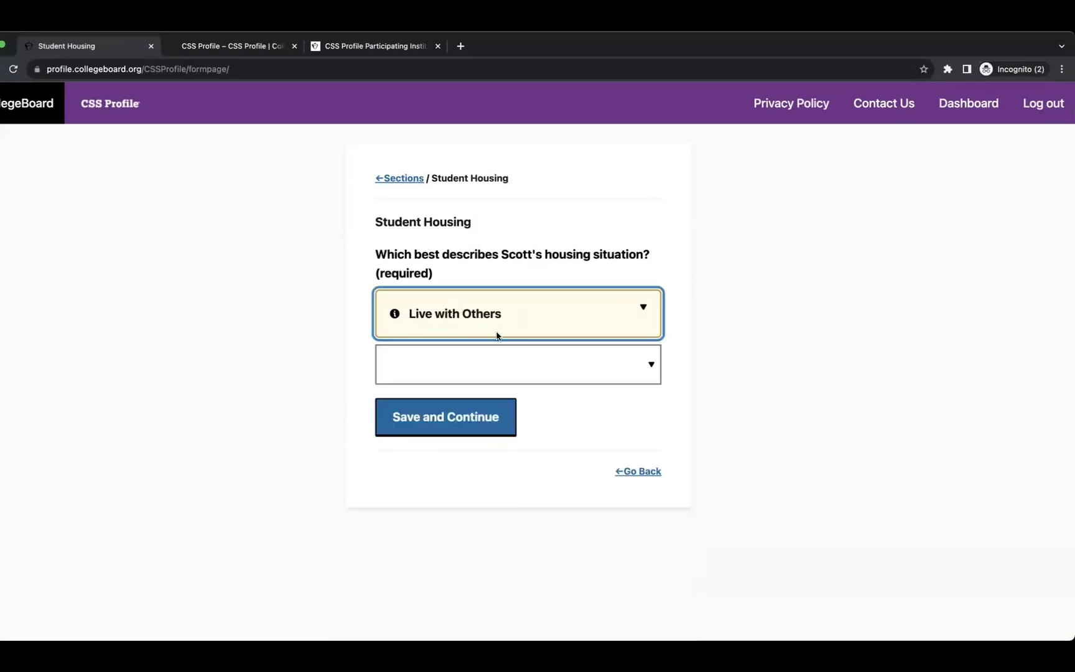
pyautogui.click(505, 306)
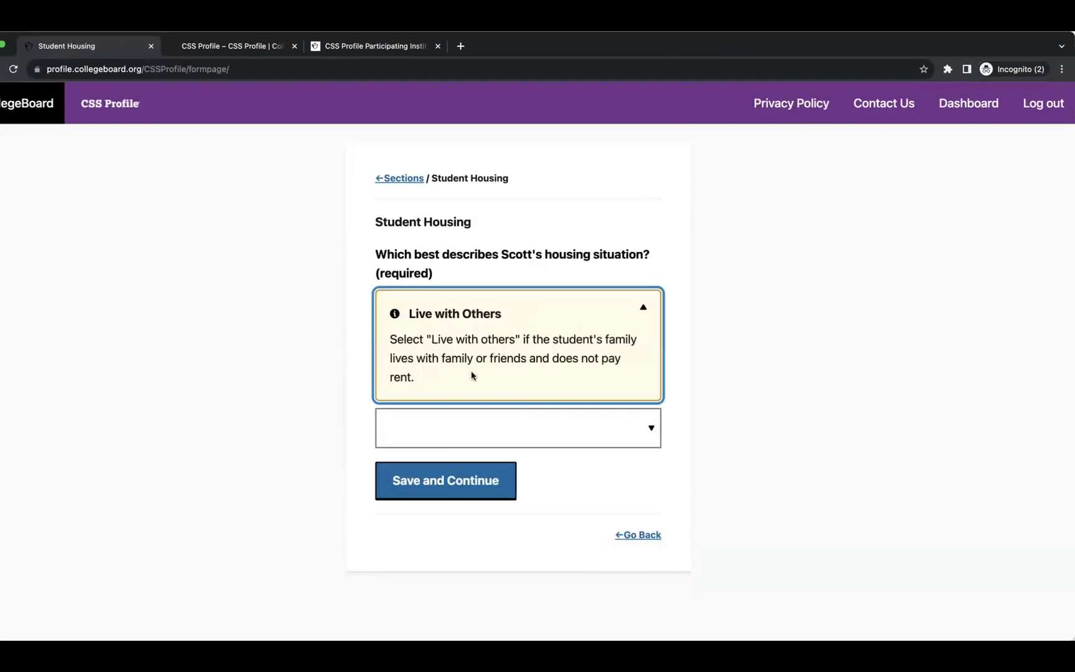
pyautogui.click(510, 440)
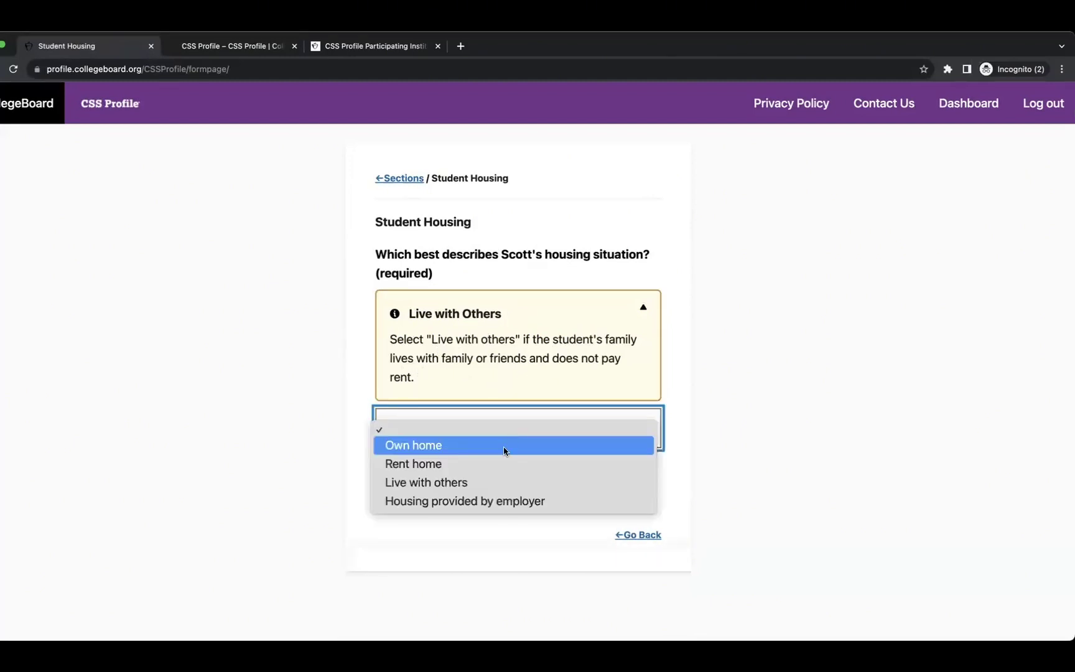
pyautogui.click(466, 438)
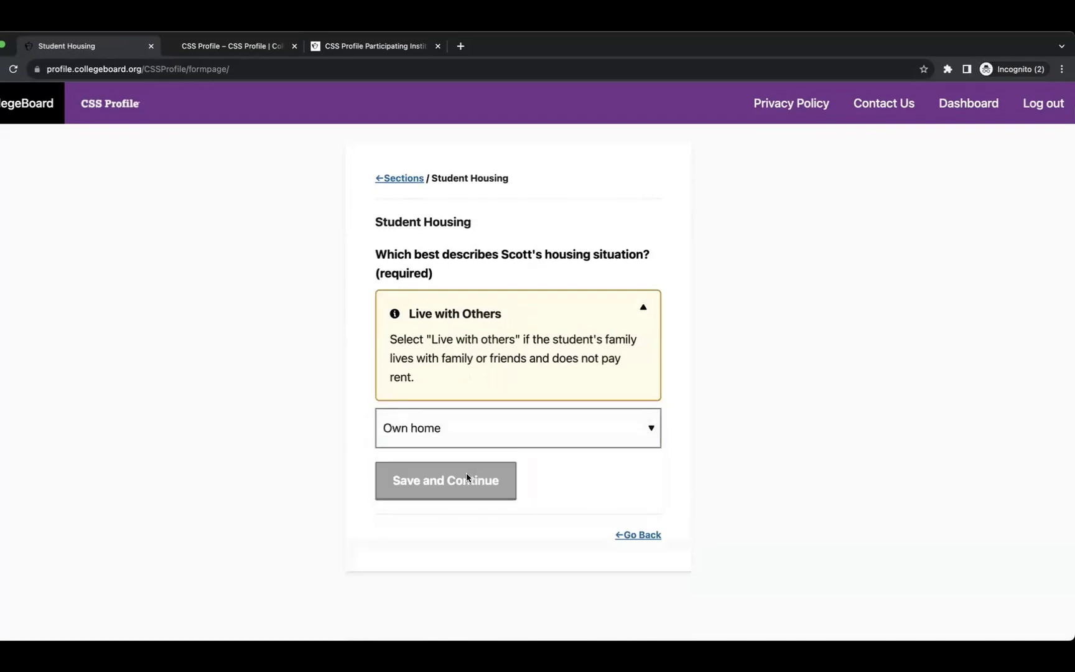
pyautogui.click(466, 476)
# Start Scott's home purchase year, then clear the mistaken value 1000.
pyautogui.scroll(-1, 485, 392)
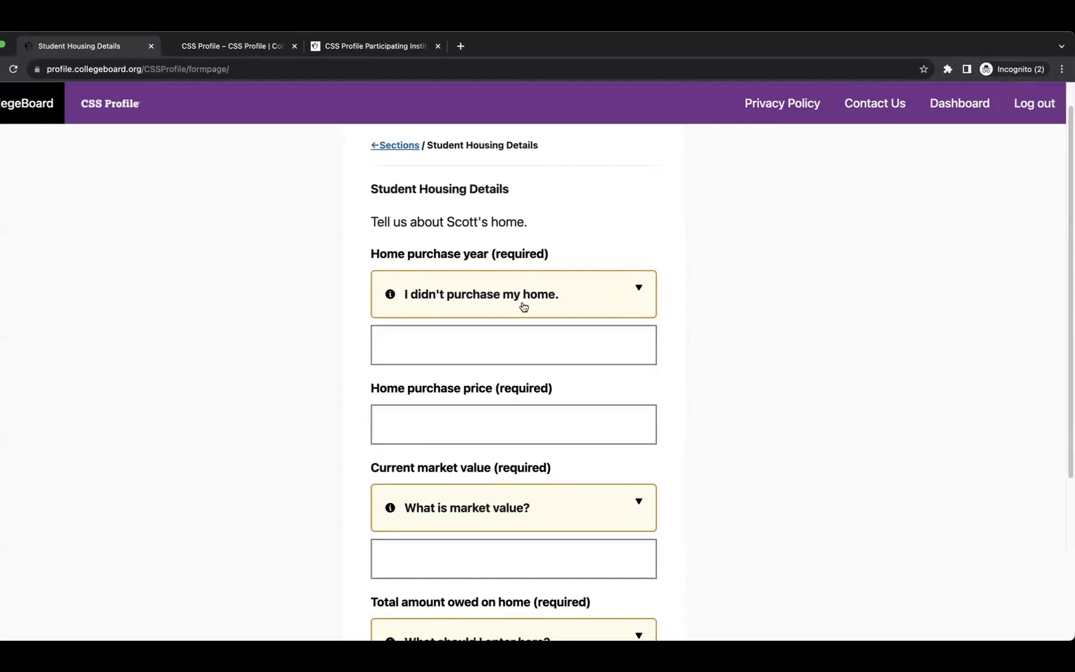
pyautogui.click(482, 344)
pyautogui.write('1000')
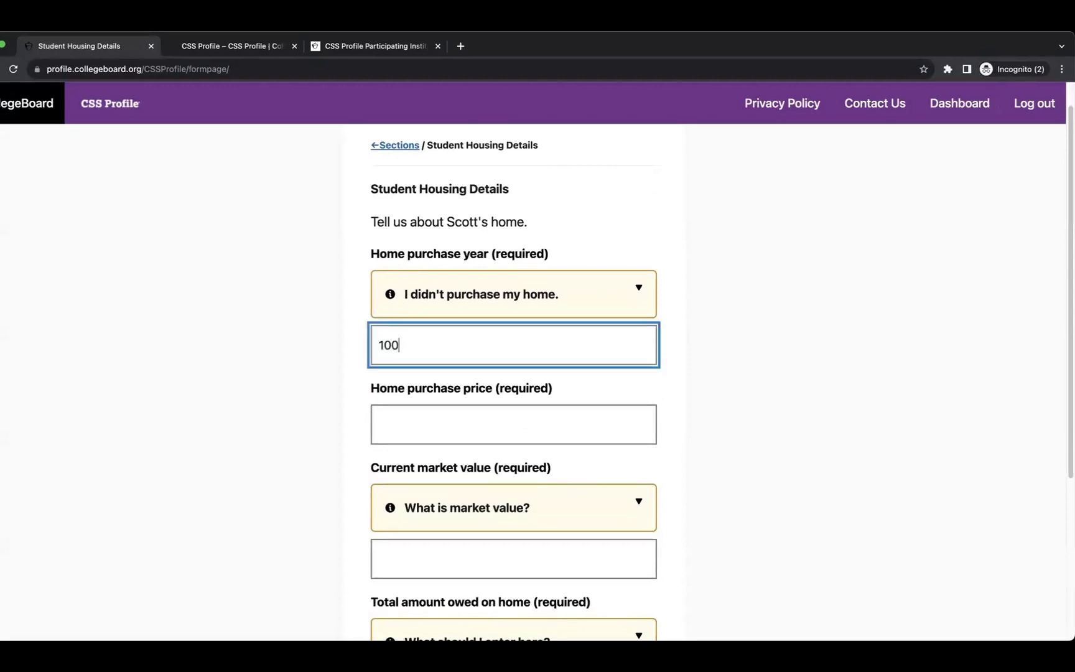
pyautogui.click(535, 306)
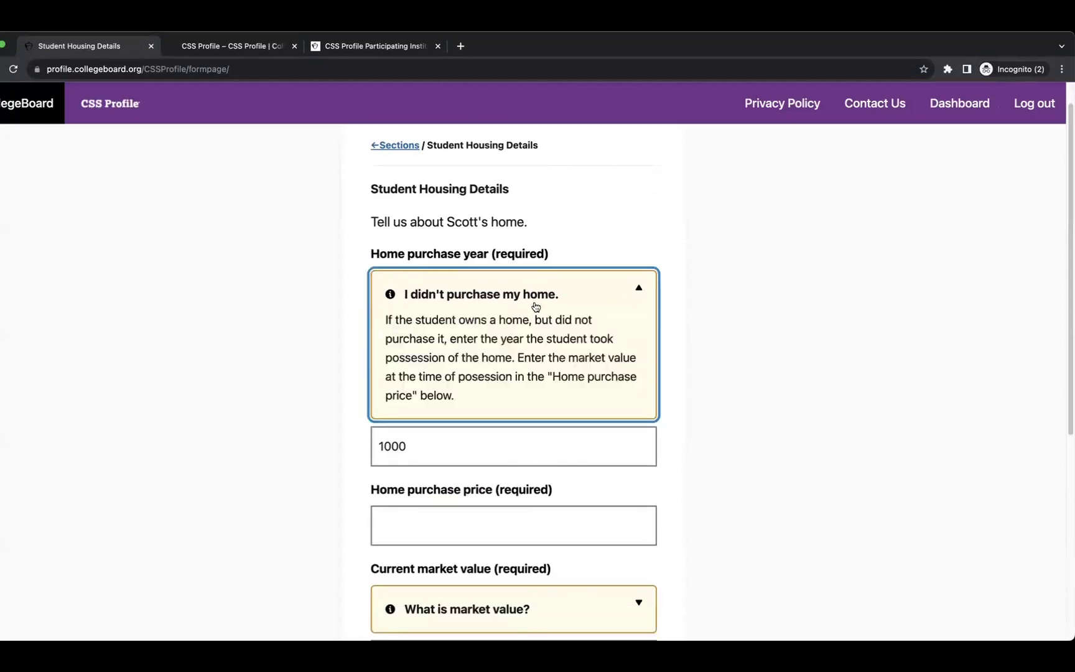
pyautogui.click(573, 295)
pyautogui.doubleClick(431, 355)
pyautogui.press('BackSpace')
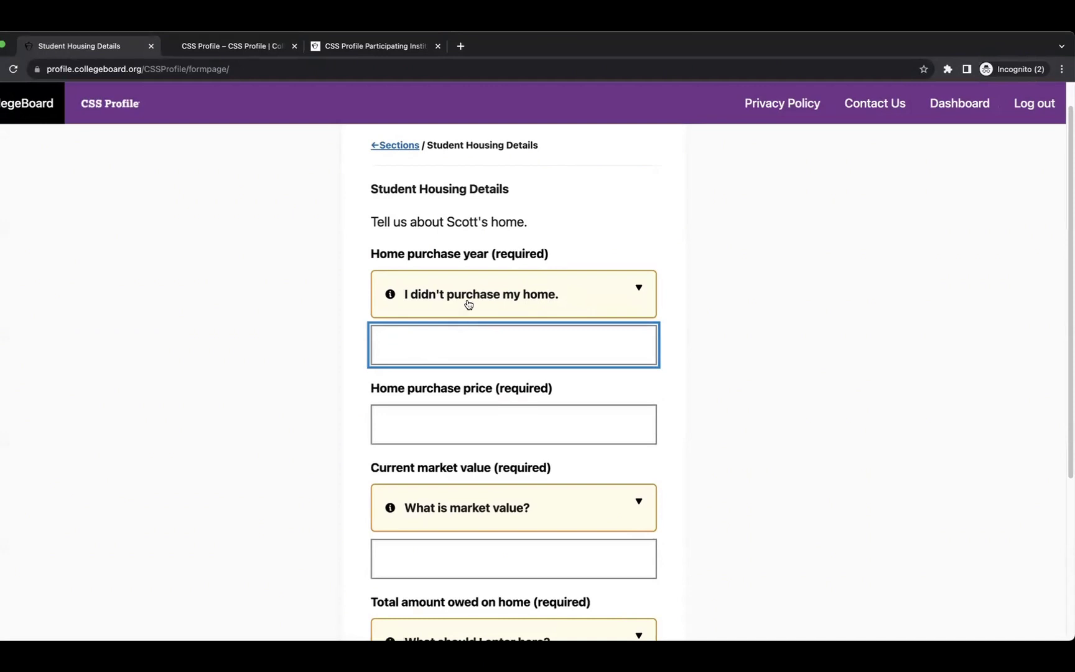
pyautogui.click(468, 304)
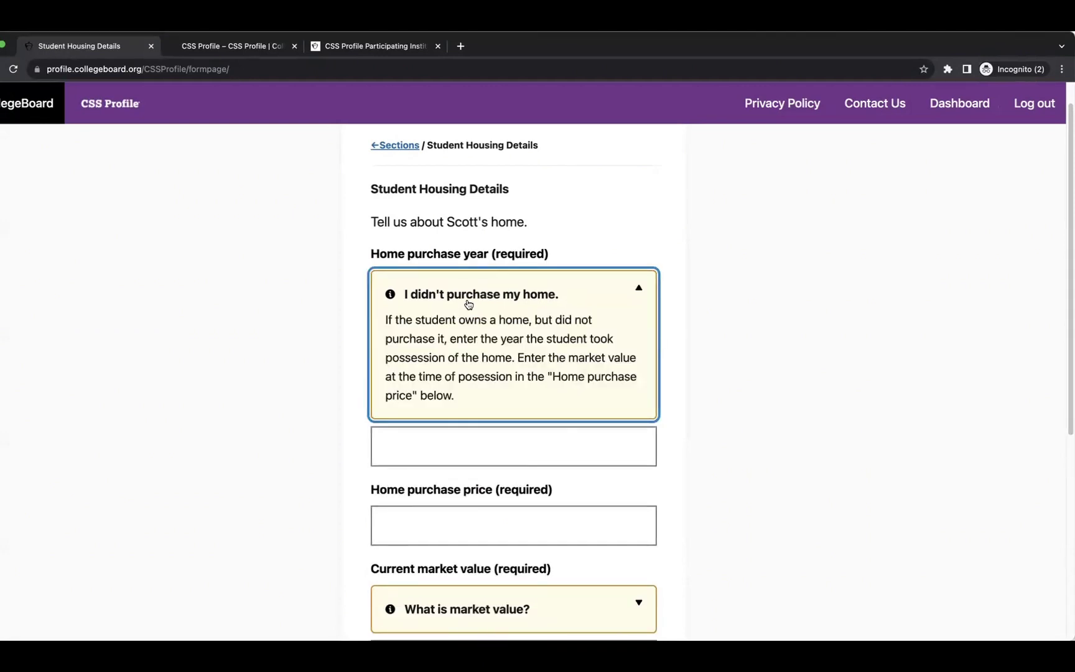
pyautogui.click(468, 304)
# Set Scott's home purchase year to 2020 after a failed save attempt.
pyautogui.scroll(-2, 463, 423)
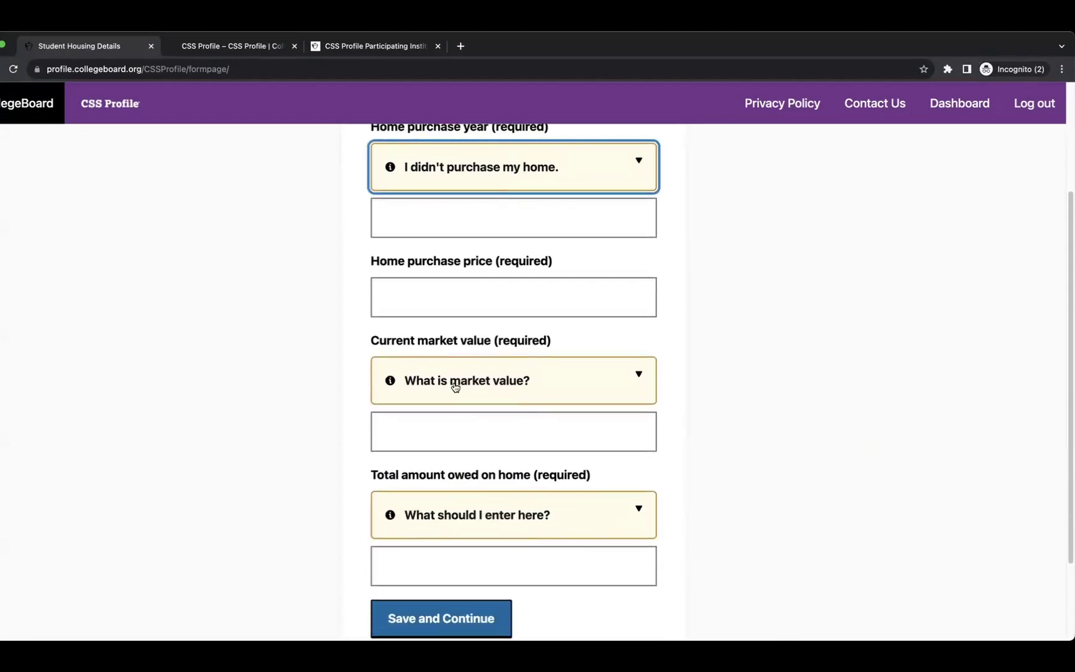
pyautogui.scroll(-2, 454, 381)
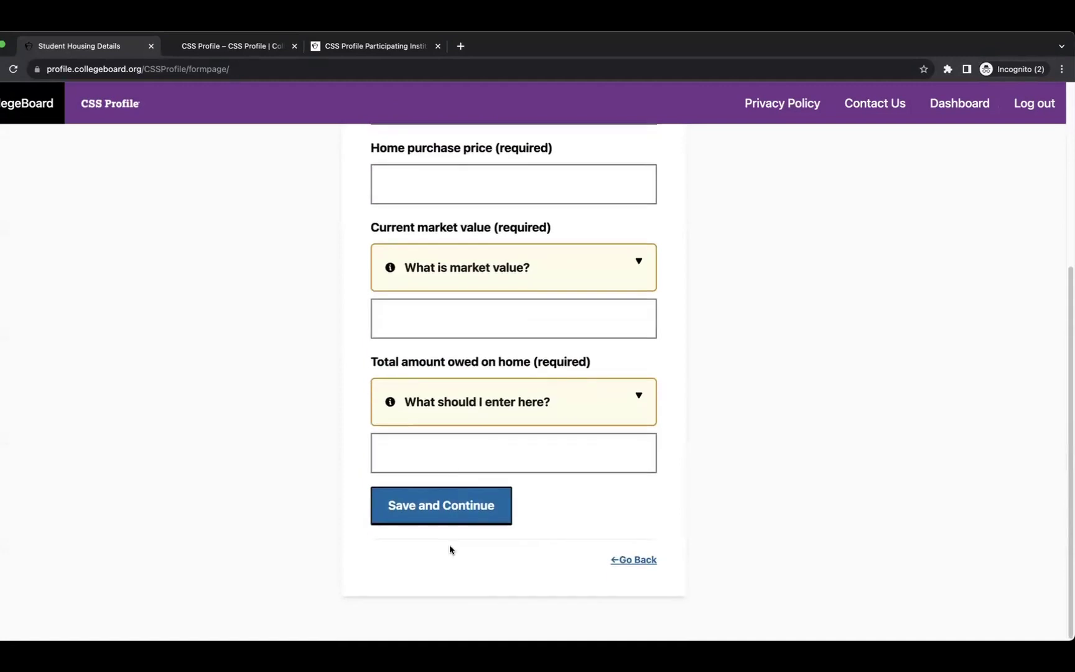
pyautogui.click(463, 499)
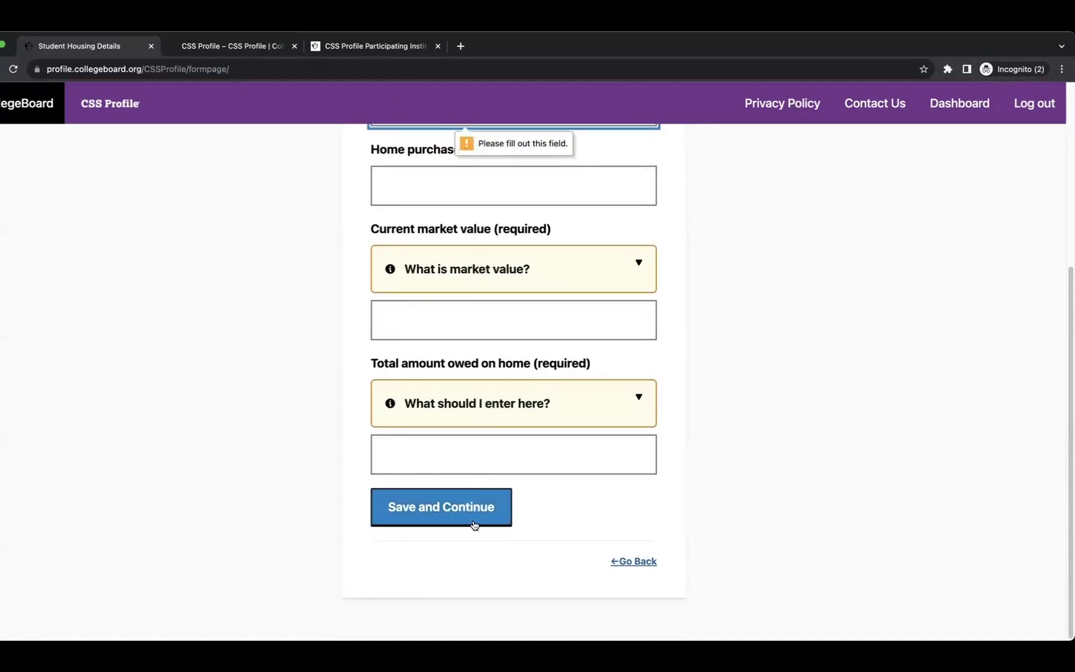
pyautogui.scroll(3, 473, 519)
pyautogui.click(427, 243)
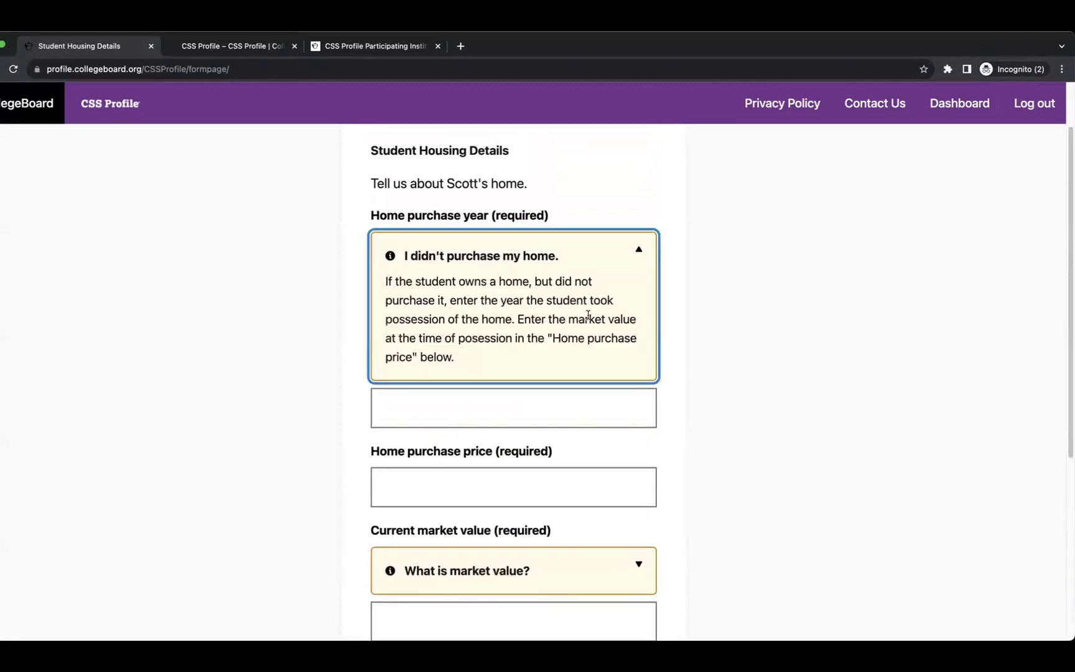
pyautogui.click(419, 408)
pyautogui.write('2')
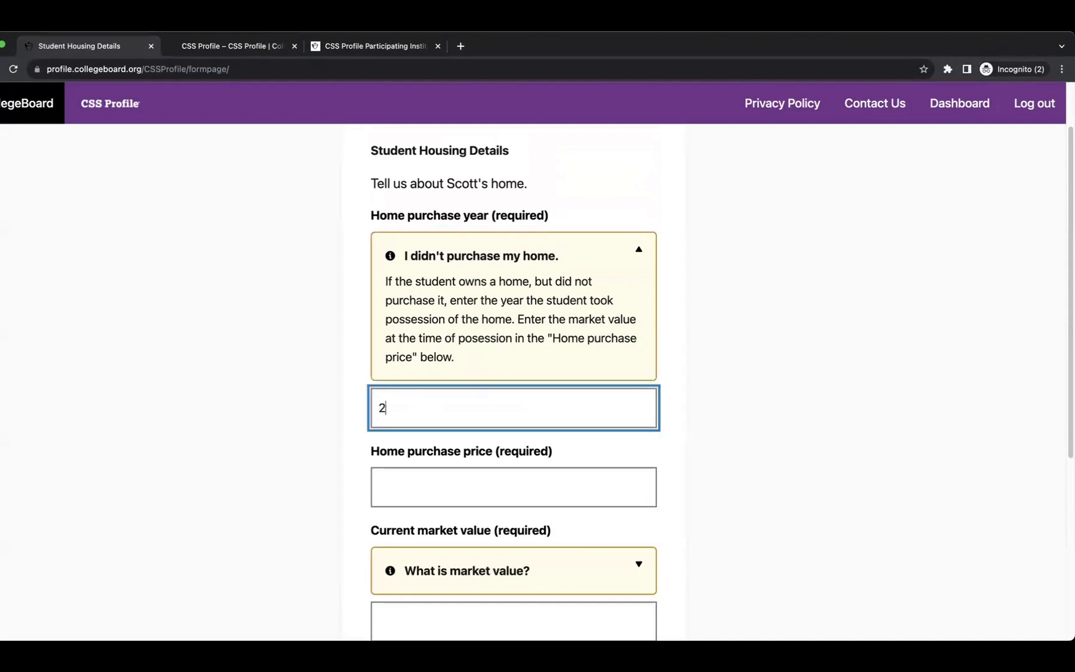
pyautogui.write('022')
pyautogui.press('BackSpace')
pyautogui.write('020')
pyautogui.click(669, 439)
pyautogui.scroll(-2, 673, 444)
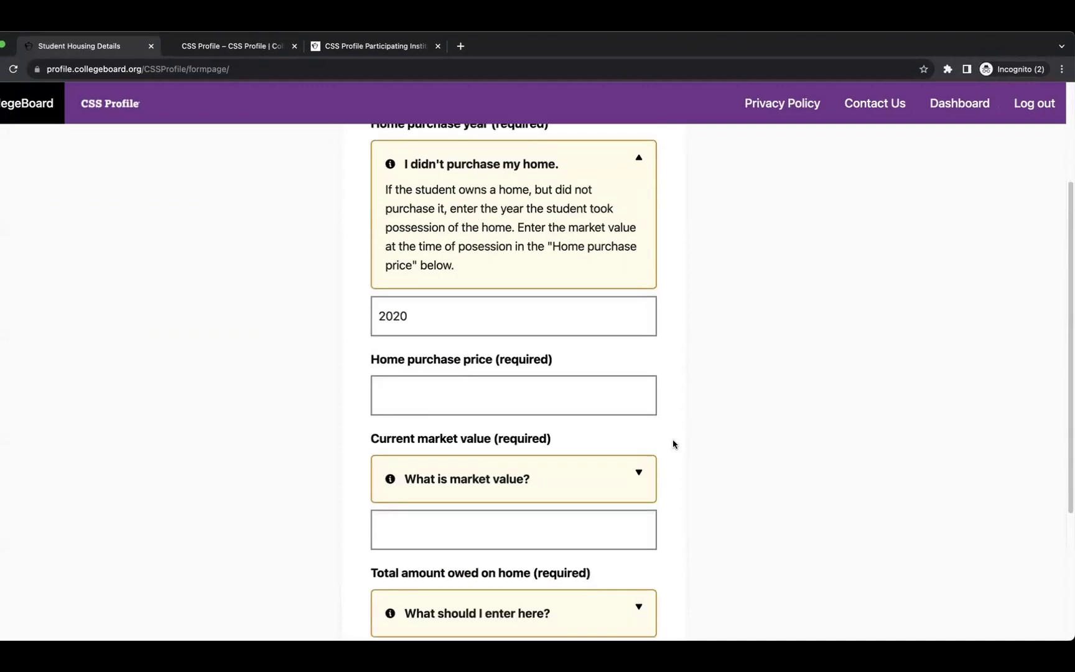
pyautogui.scroll(-3, 673, 445)
pyautogui.click(448, 546)
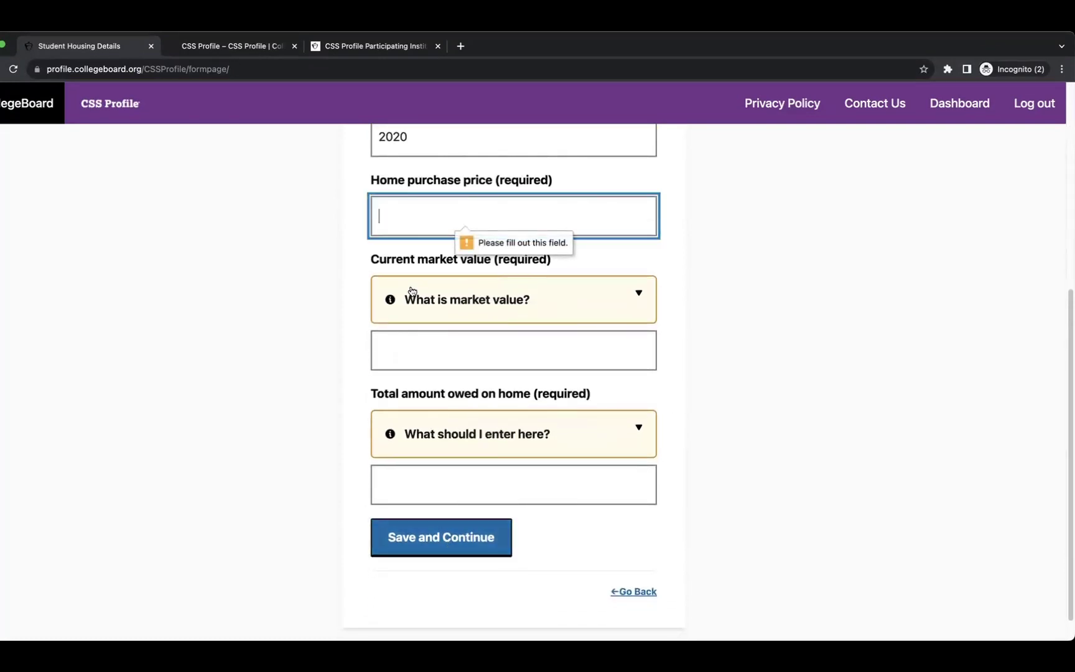
# Enter 100 for purchase price, market value and amount owed, then save.
pyautogui.scroll(3, 416, 267)
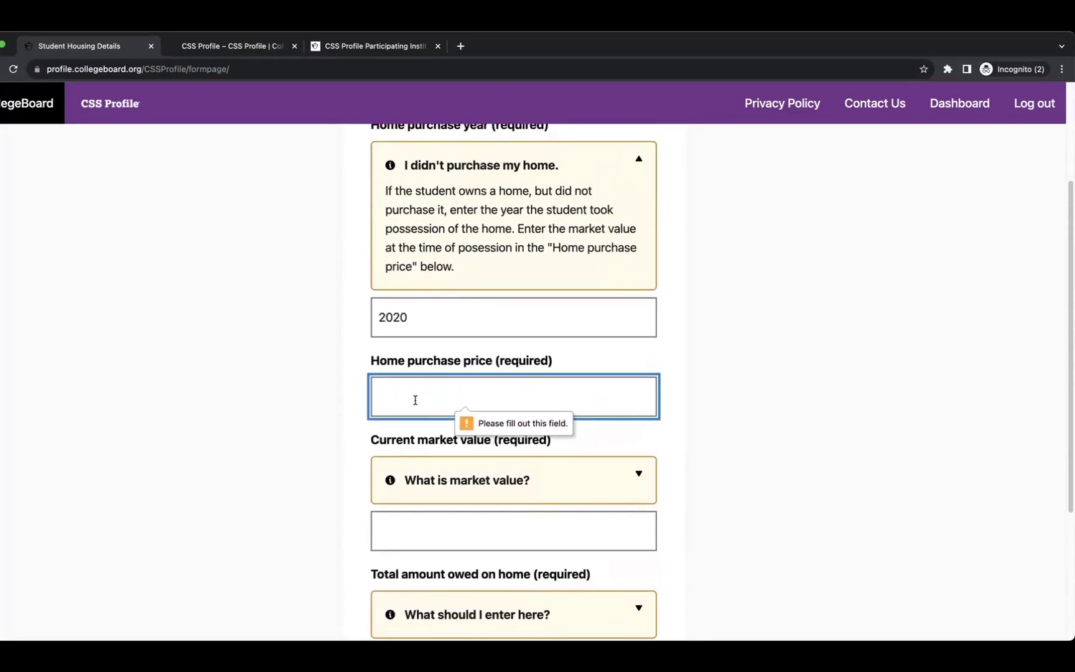
pyautogui.write('100')
pyautogui.click(433, 528)
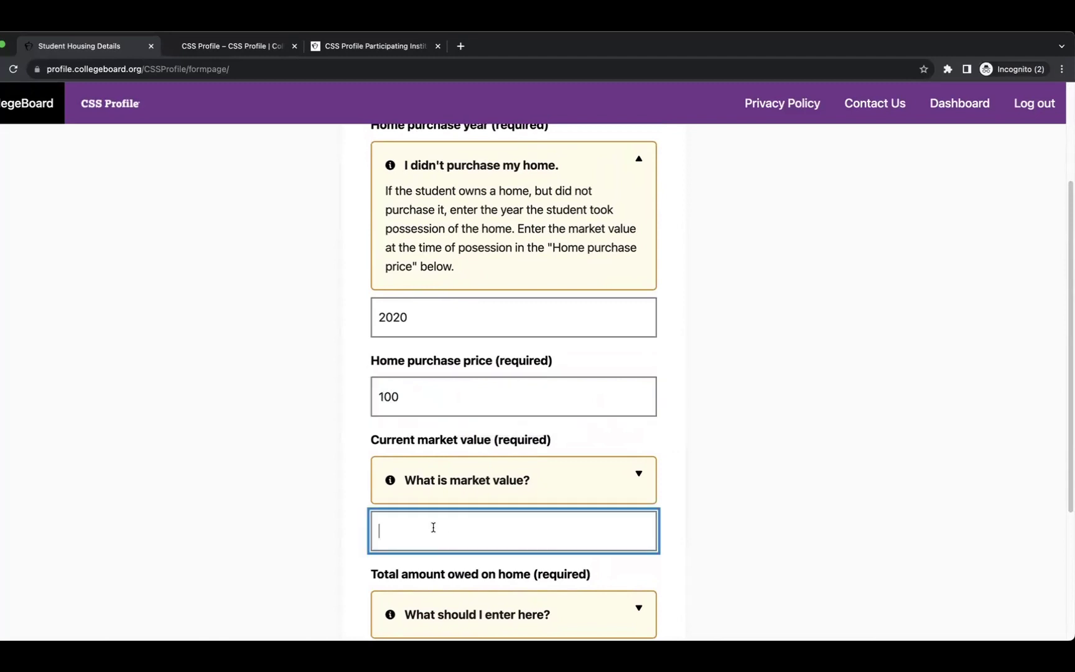
pyautogui.write('100')
pyautogui.scroll(-3, 456, 523)
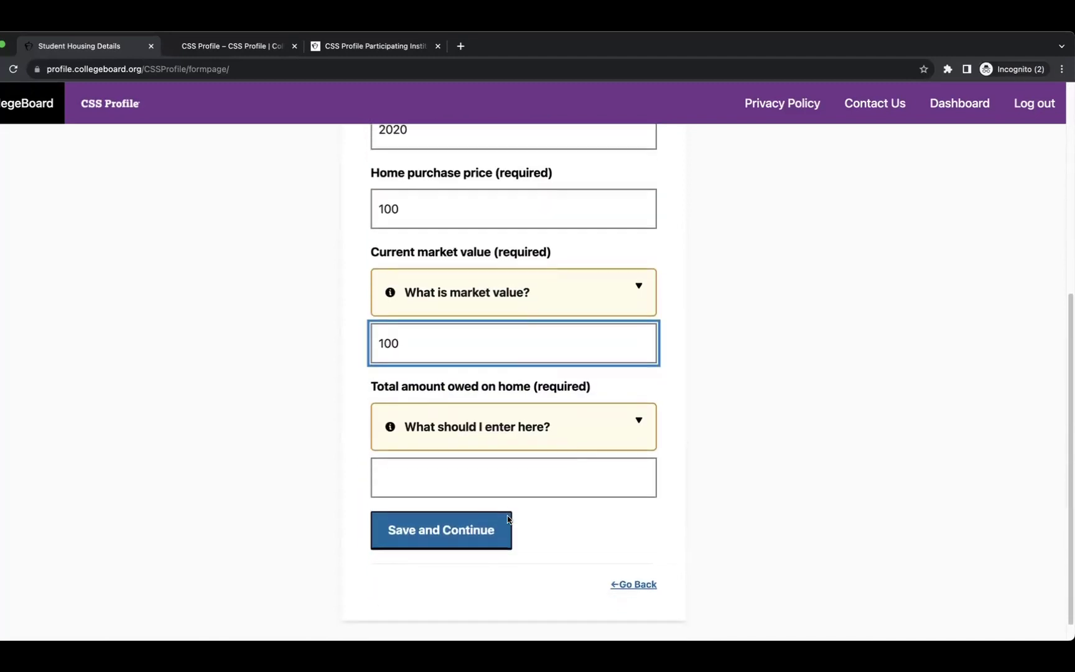
pyautogui.click(433, 453)
pyautogui.write('100')
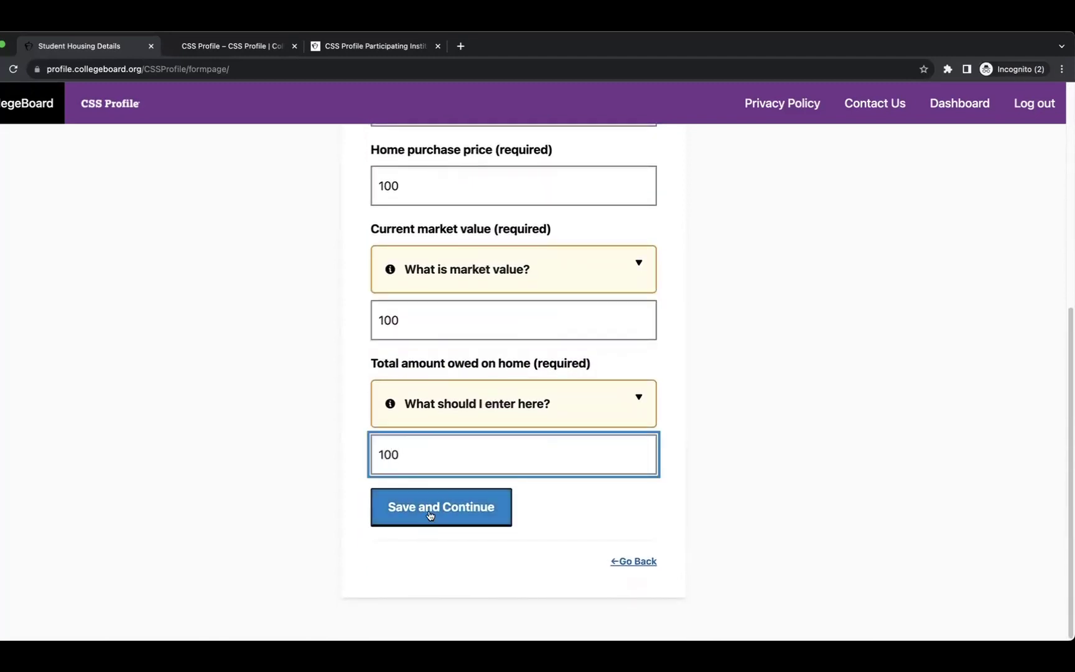
pyautogui.click(430, 515)
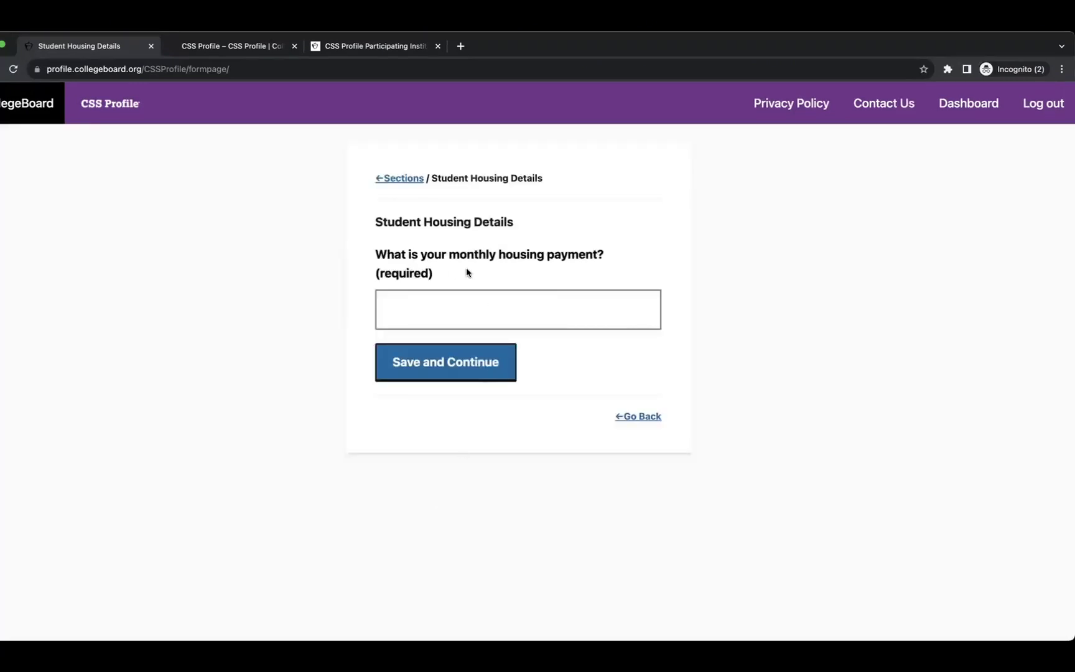
# Record a monthly housing payment of 10 and save it.
pyautogui.click(504, 304)
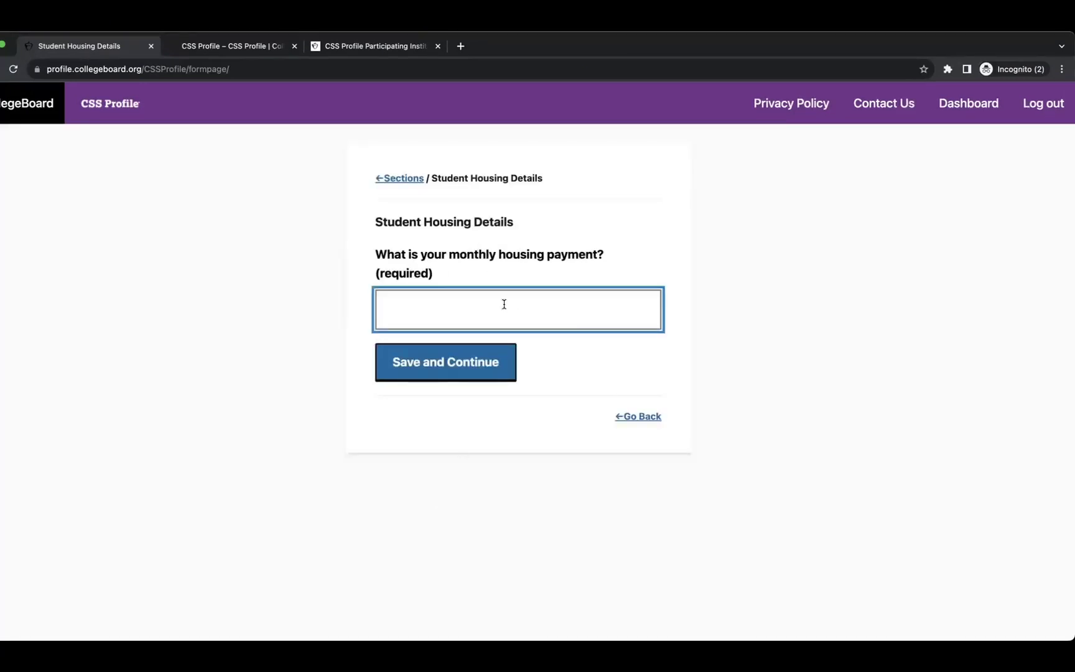
pyautogui.write('10')
pyautogui.click(440, 362)
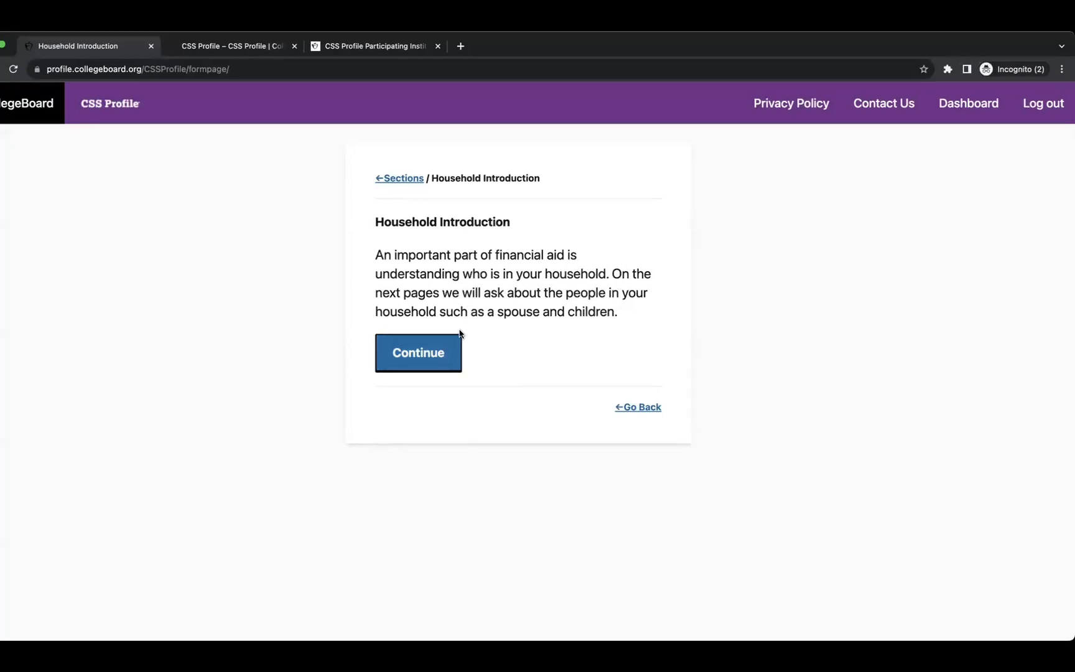
# Add Dependent 1, remove it, and save the Dependent Summary with no dependents.
pyautogui.click(393, 356)
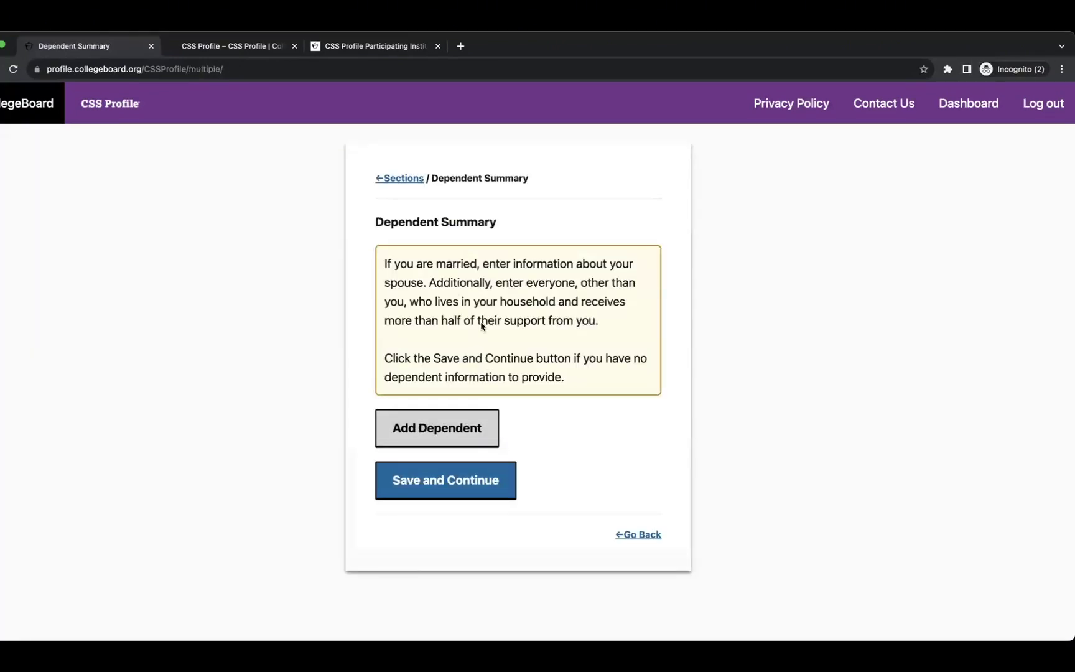
pyautogui.click(443, 438)
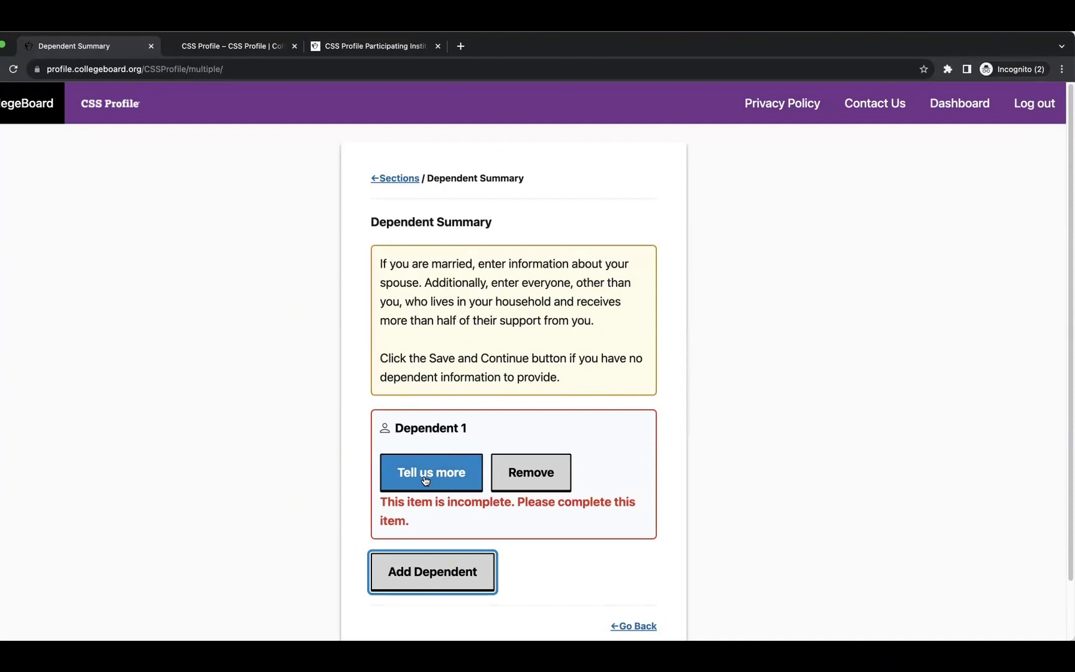
pyautogui.click(425, 479)
pyautogui.click(528, 476)
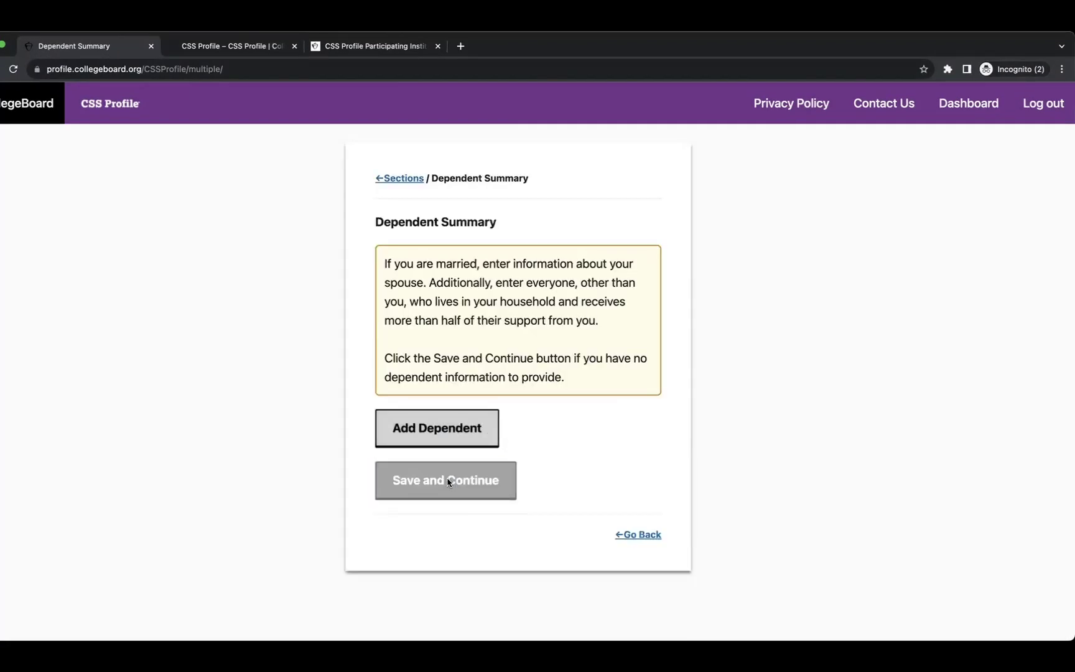
pyautogui.click(448, 481)
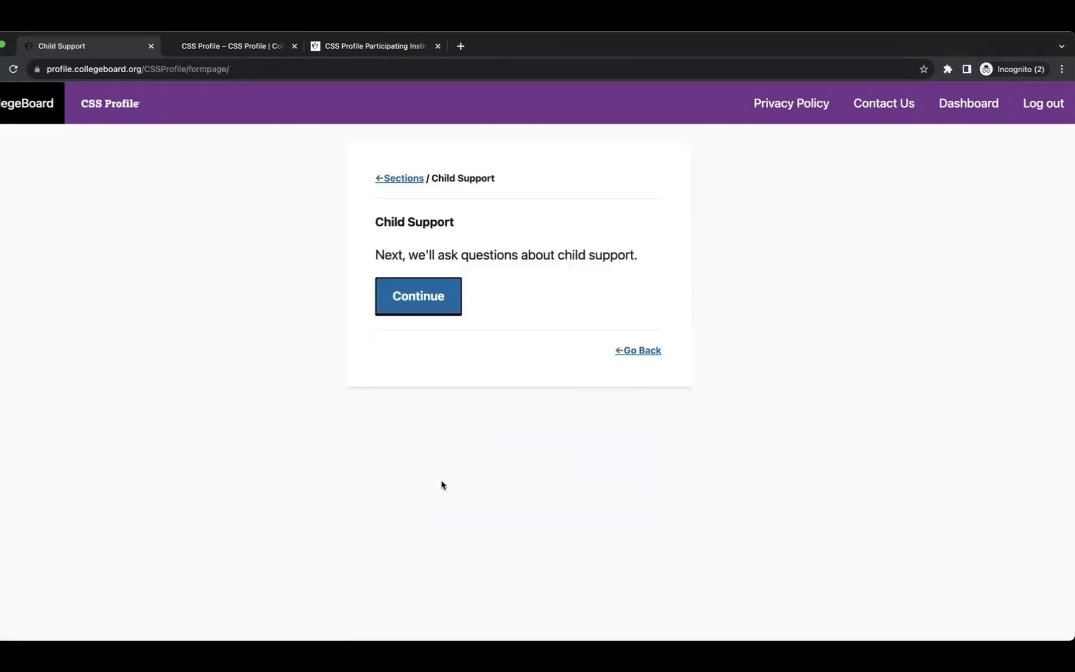
# Answer No to both receiving and paying child support.
pyautogui.click(422, 313)
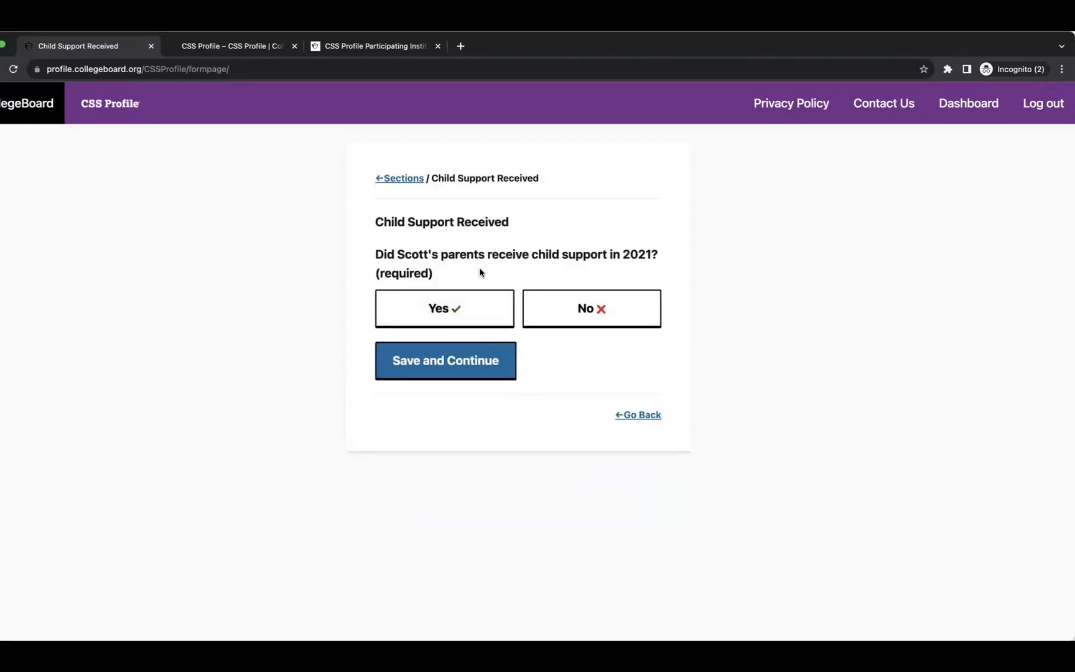
pyautogui.click(587, 306)
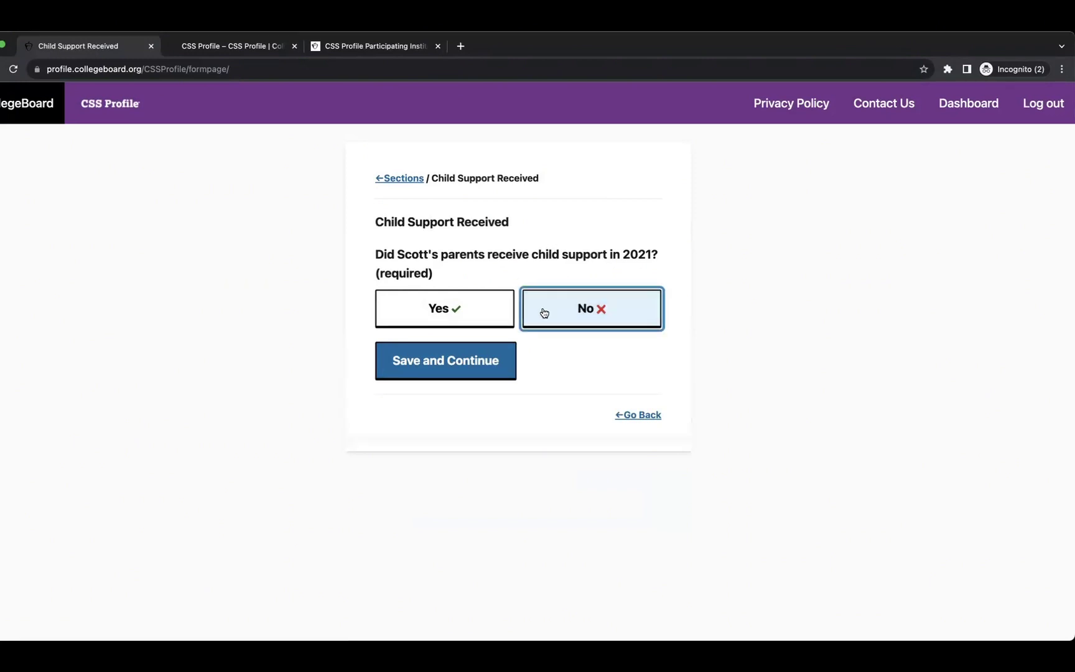
pyautogui.click(439, 370)
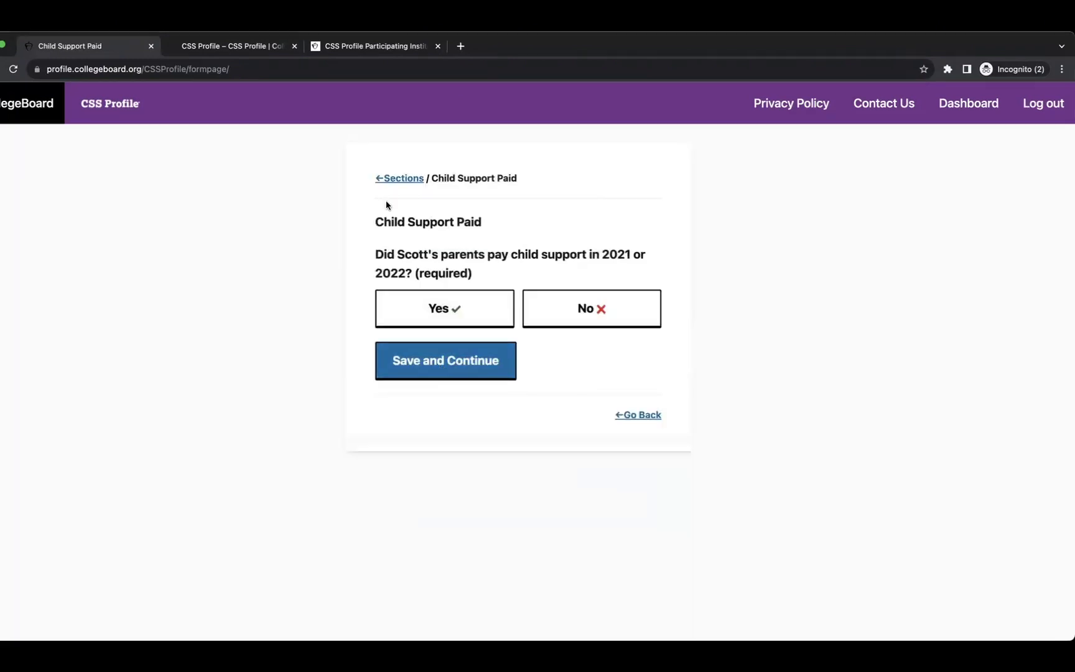
pyautogui.click(591, 306)
pyautogui.click(427, 365)
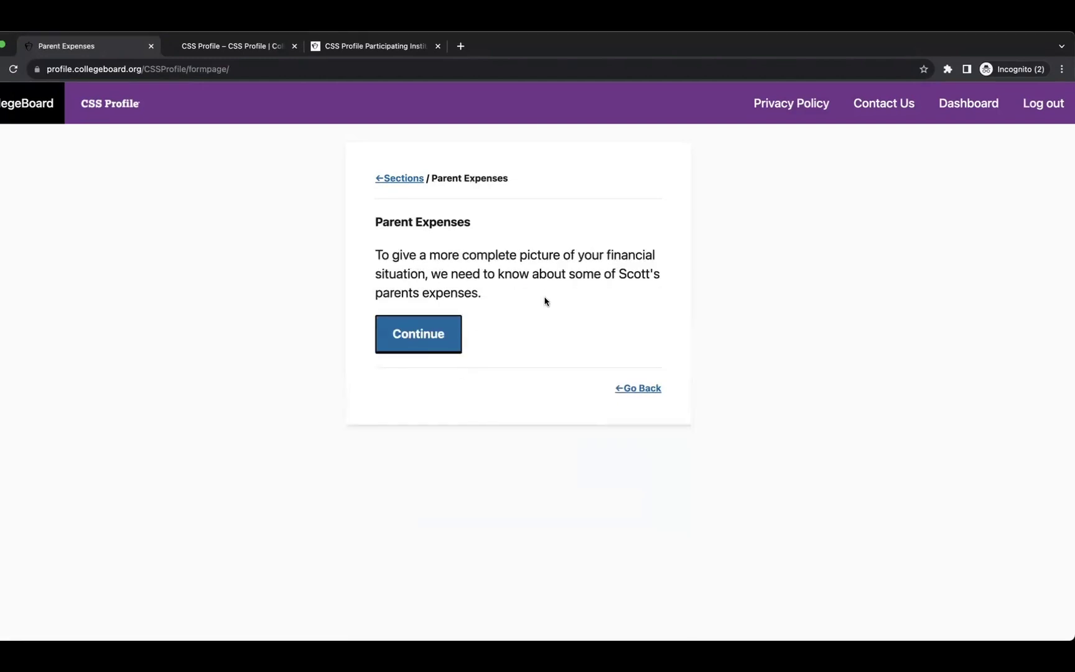
# Answer No to medical expenses, 2021 and 2022 college loan repayments, and alimony.
pyautogui.click(440, 327)
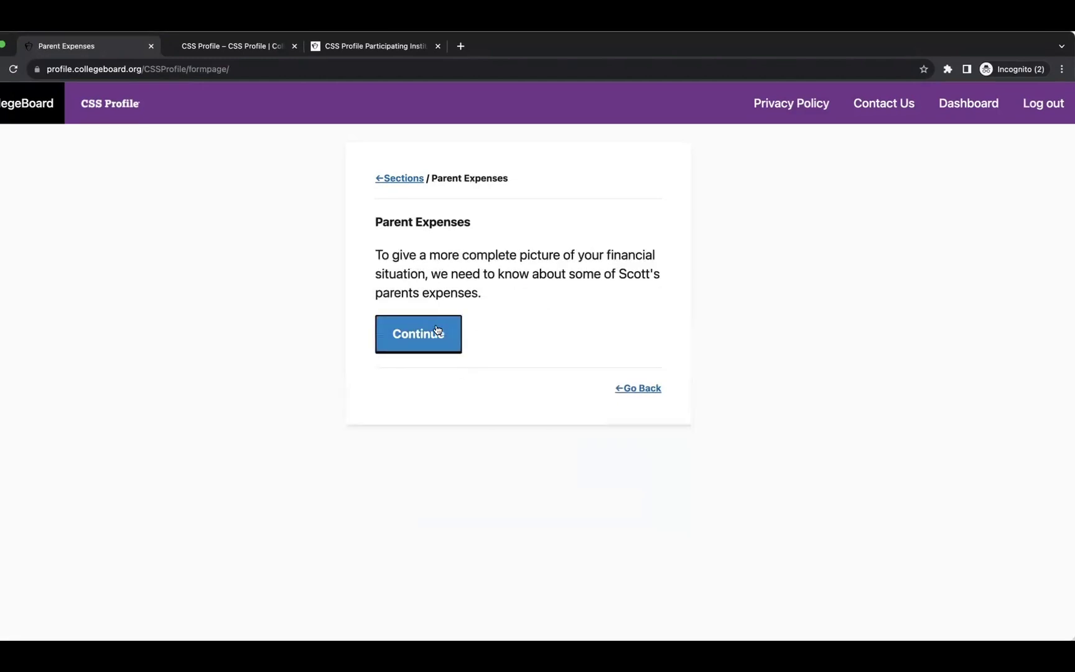
pyautogui.click(438, 330)
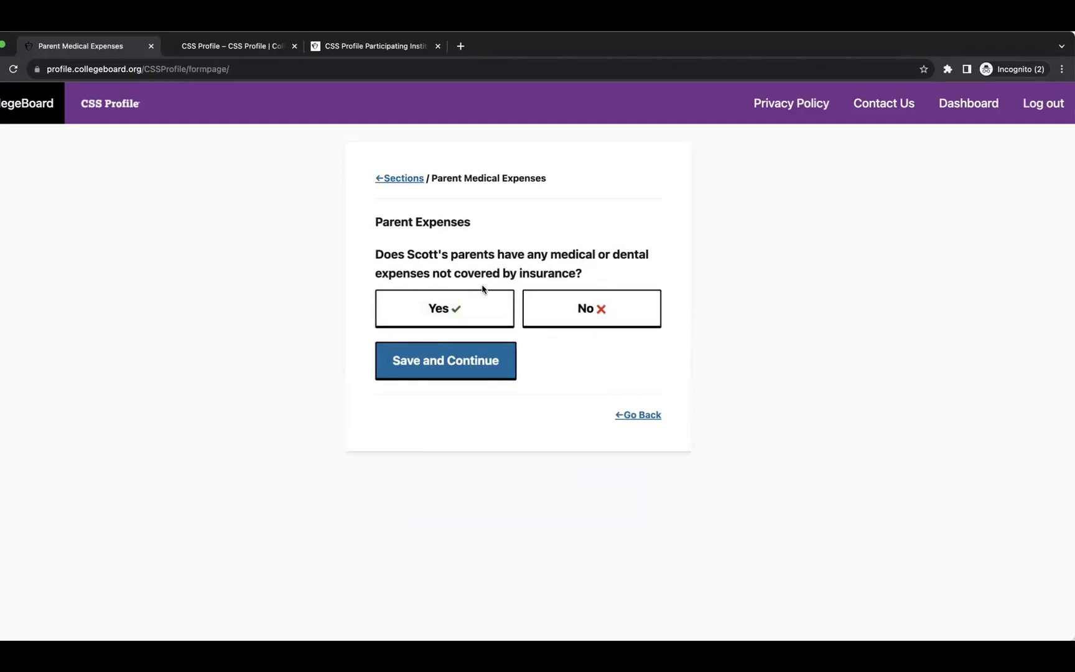
pyautogui.click(581, 311)
pyautogui.click(418, 373)
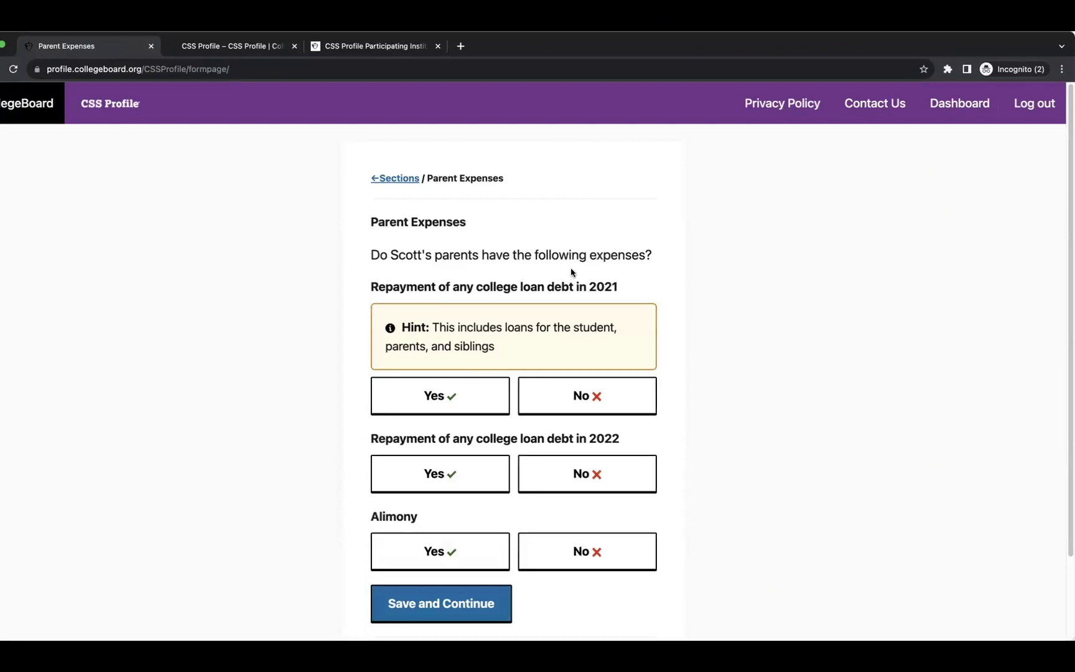
pyautogui.scroll(-3, 517, 315)
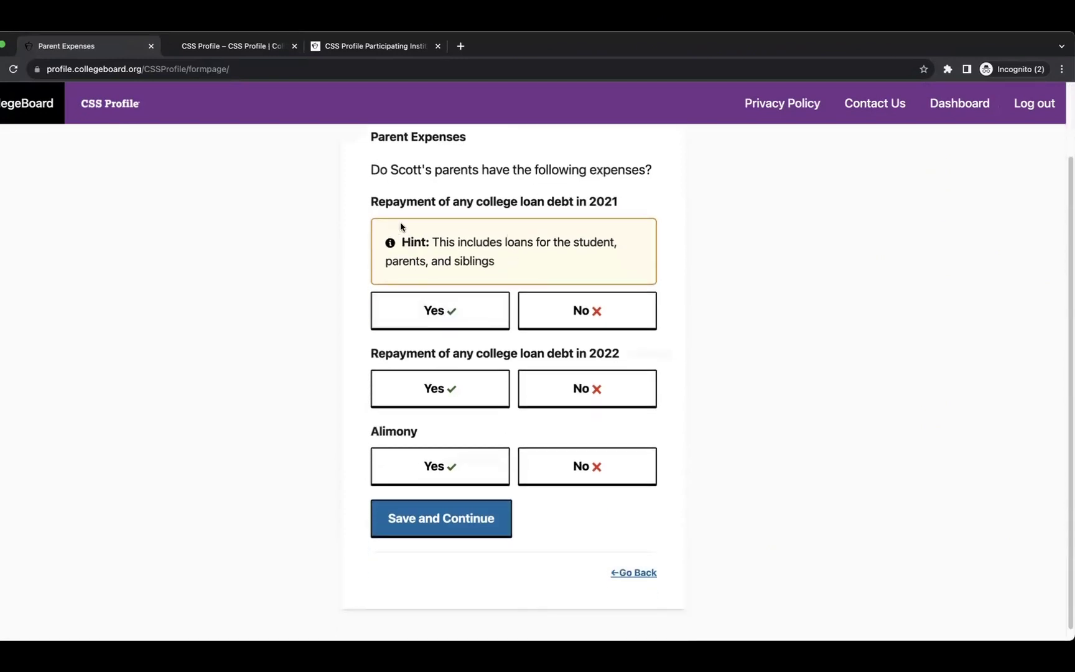
pyautogui.click(572, 324)
pyautogui.click(609, 378)
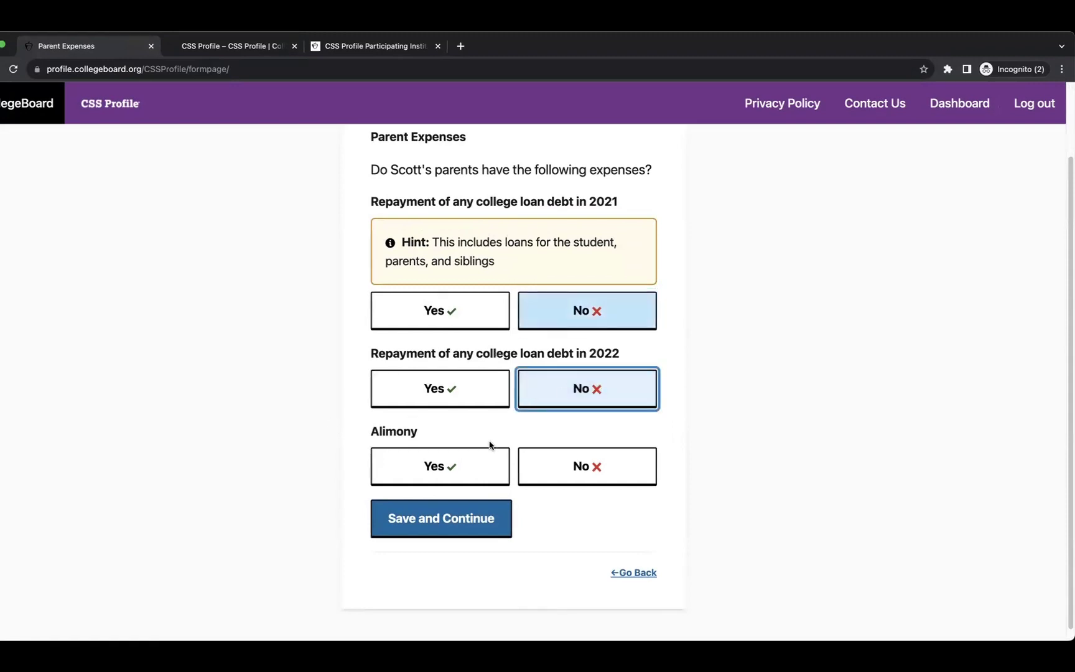
pyautogui.click(579, 468)
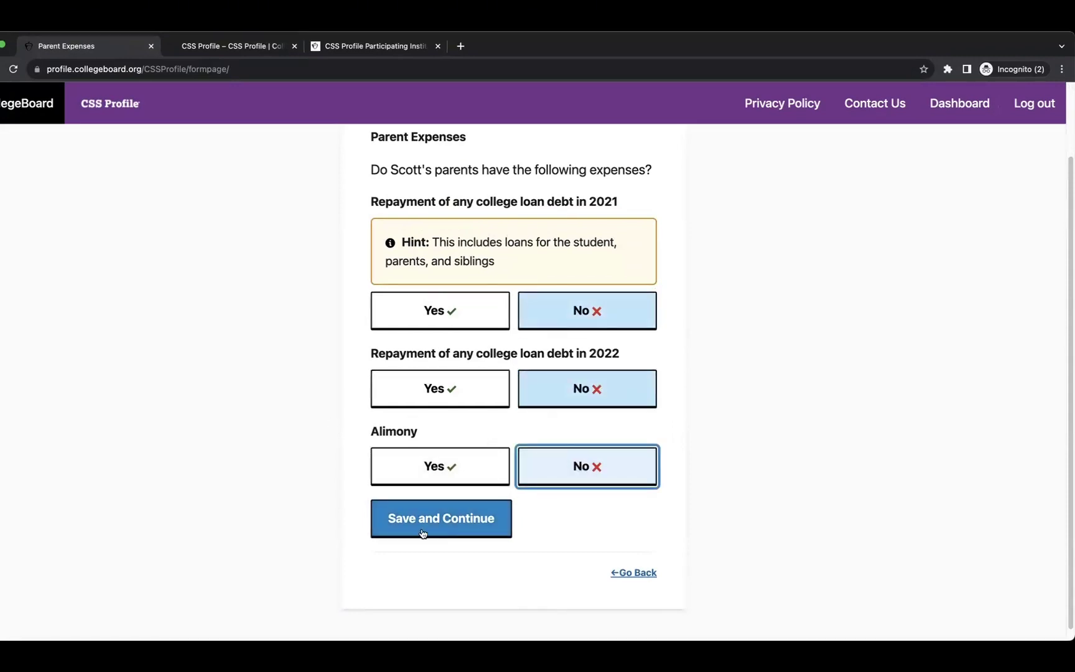
pyautogui.click(460, 523)
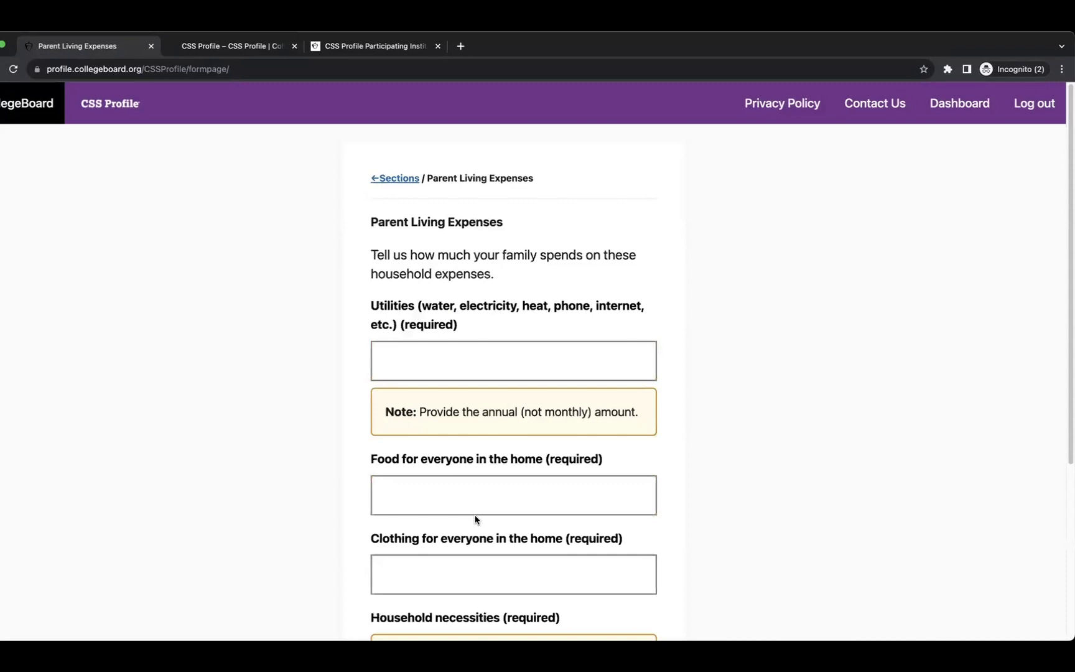
# Enter 10 for utilities, food, clothing and household necessities, then save.
pyautogui.scroll(-3, 484, 344)
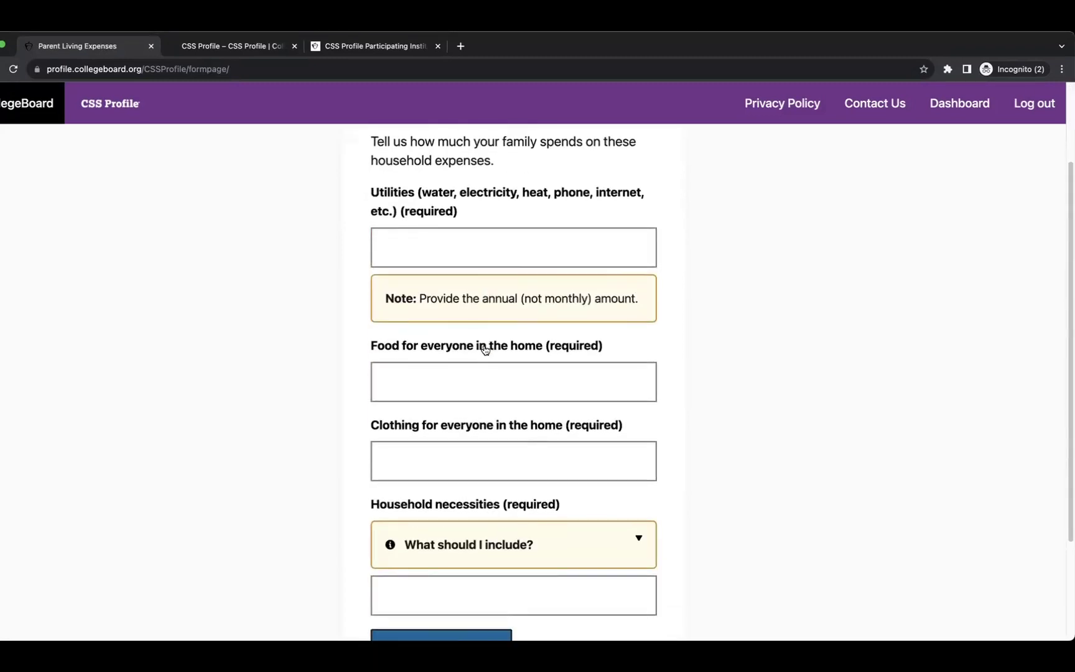
pyautogui.click(415, 243)
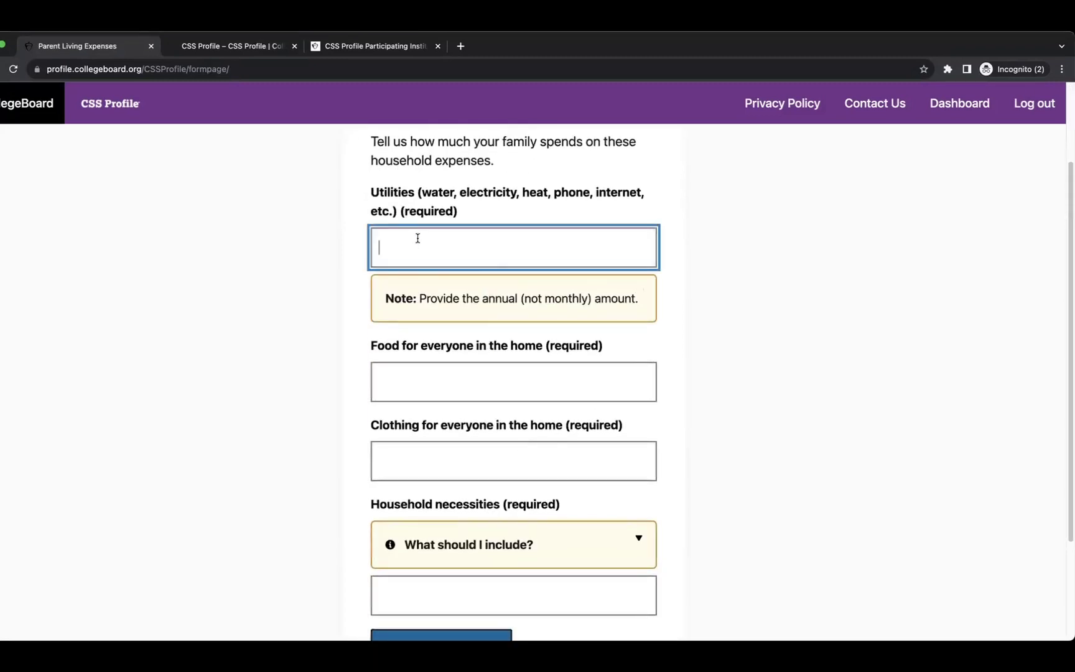
pyautogui.click(414, 384)
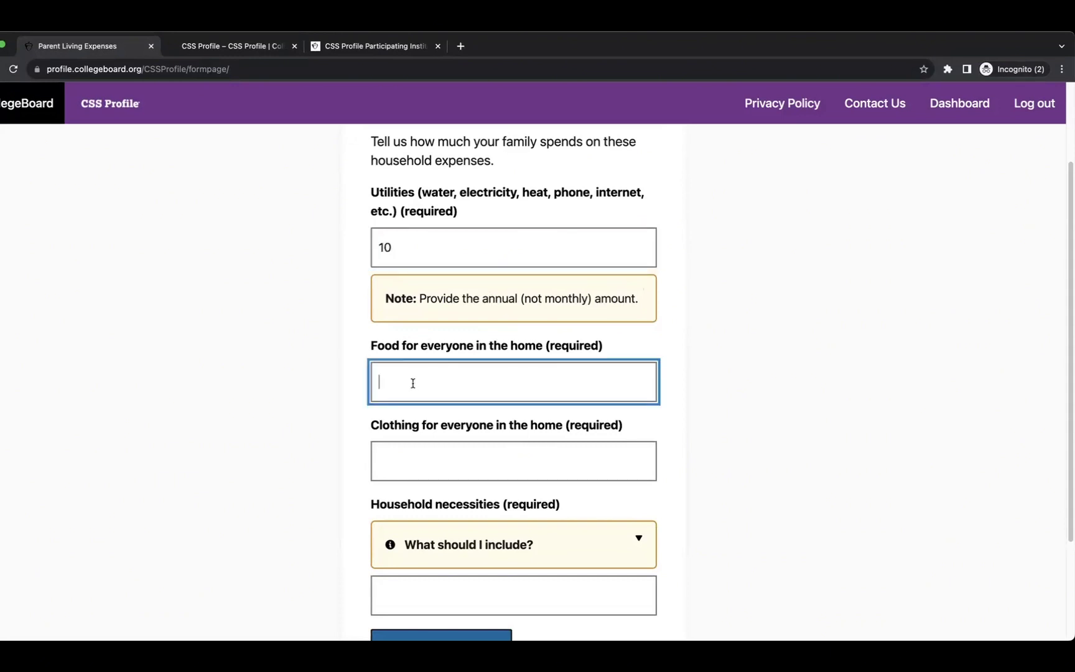
pyautogui.write('10')
pyautogui.click(407, 458)
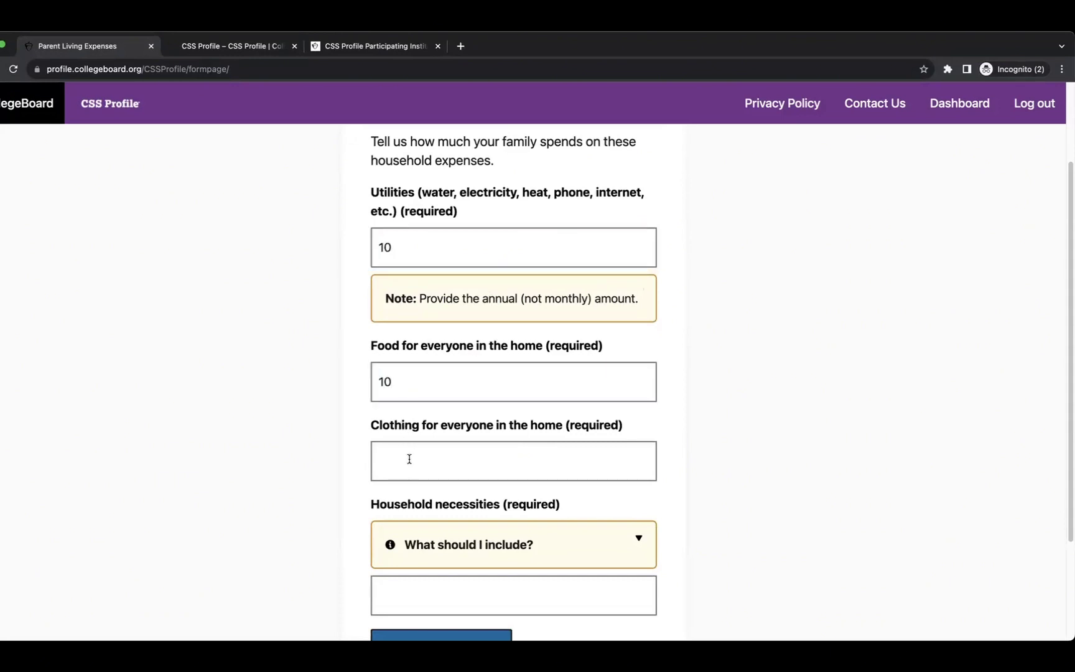
pyautogui.write('10')
pyautogui.scroll(-2, 408, 459)
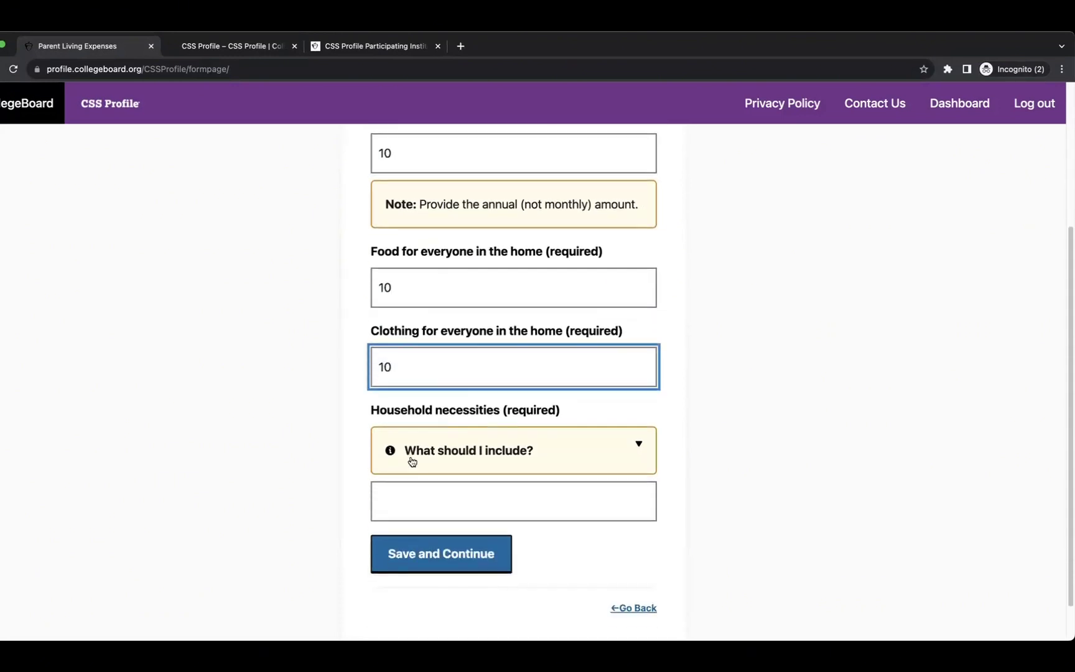
pyautogui.click(410, 505)
pyautogui.write('10')
pyautogui.click(478, 445)
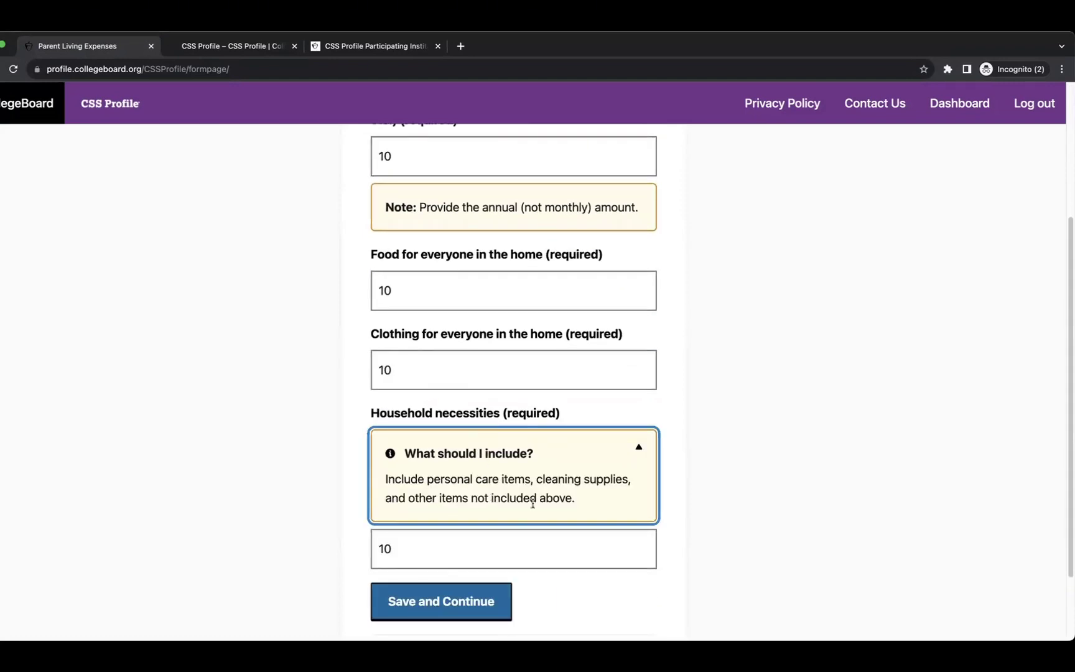
pyautogui.click(434, 601)
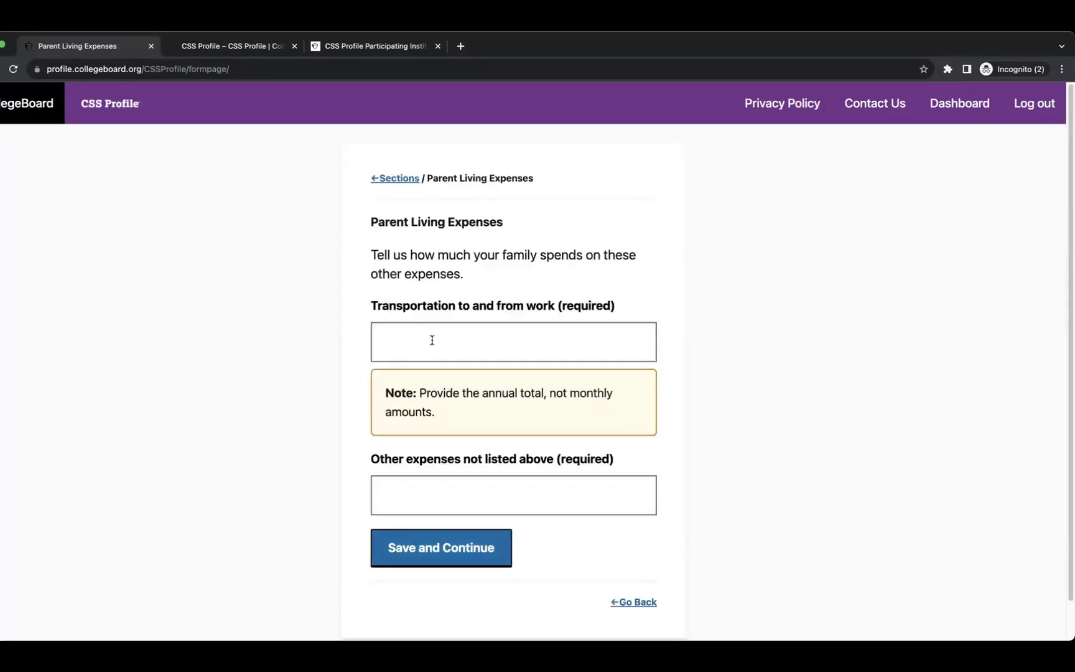
# Enter 10 for transportation to work and 0 for other expenses, then save.
pyautogui.click(444, 342)
pyautogui.write('10')
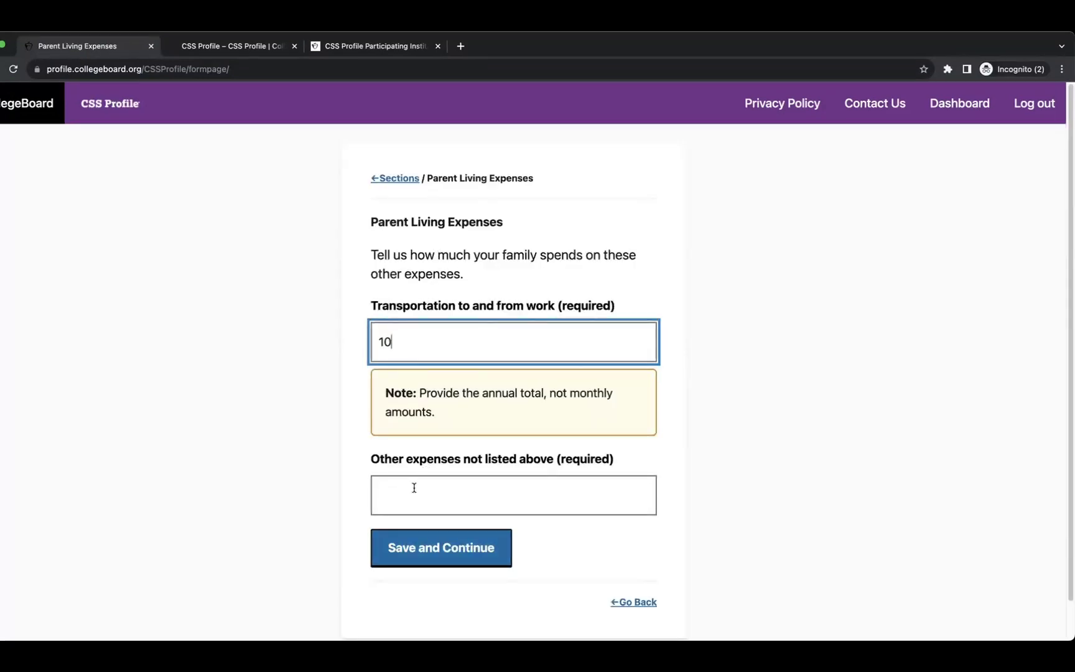
pyautogui.click(413, 488)
pyautogui.write('10')
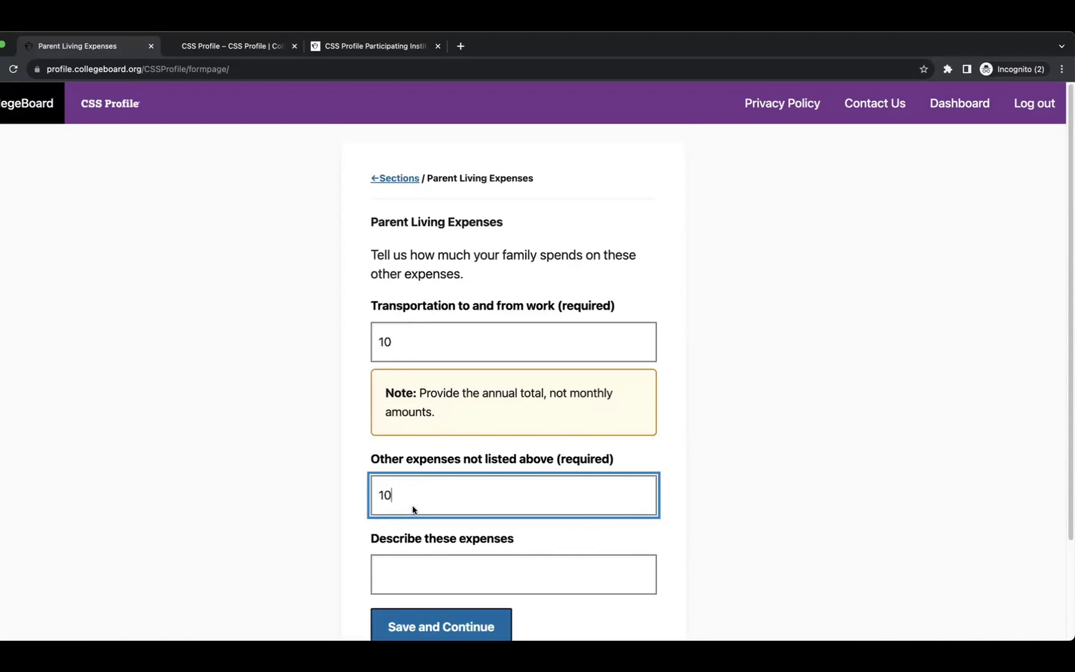
pyautogui.press('BackSpace')
pyautogui.press('BackSpace')
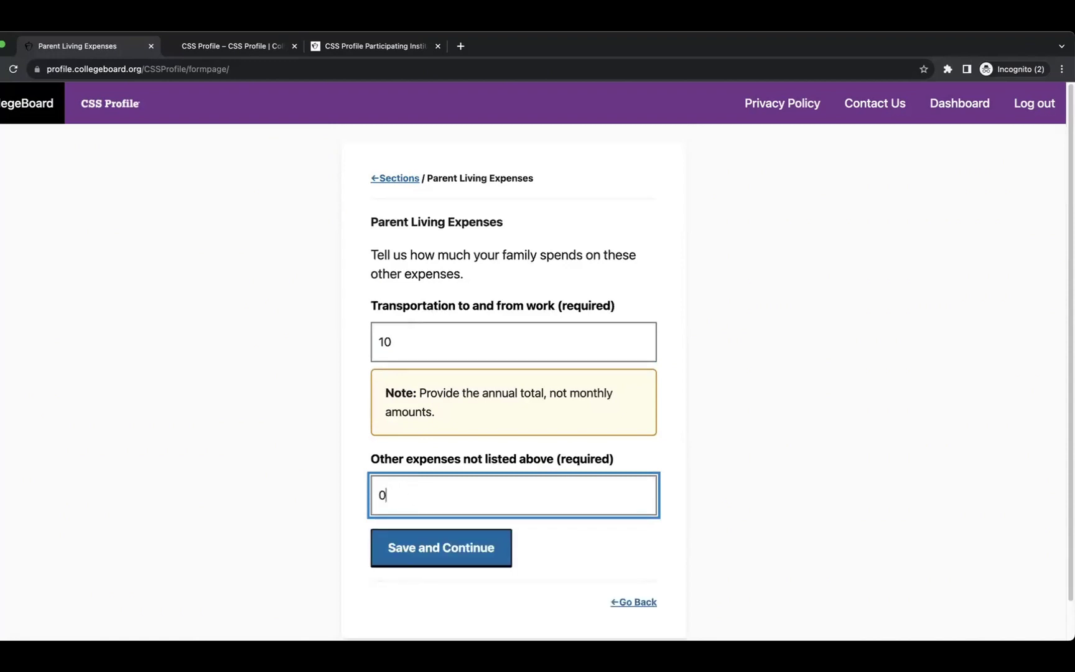
pyautogui.click(424, 547)
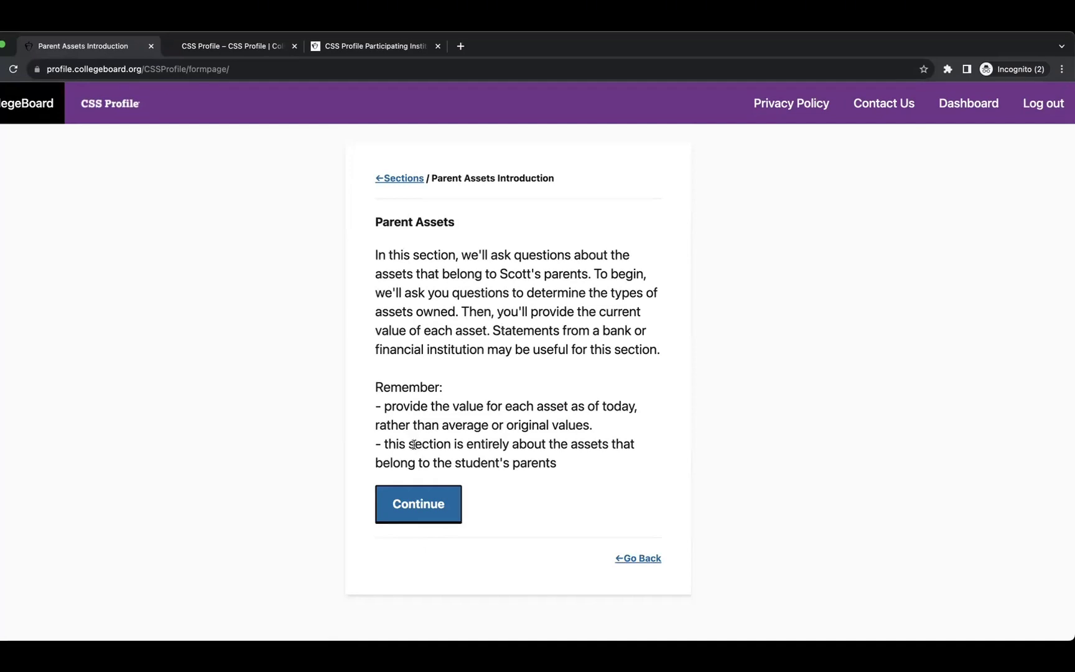
# Begin the parent assets questions and save the cash and savings amount.
pyautogui.click(422, 510)
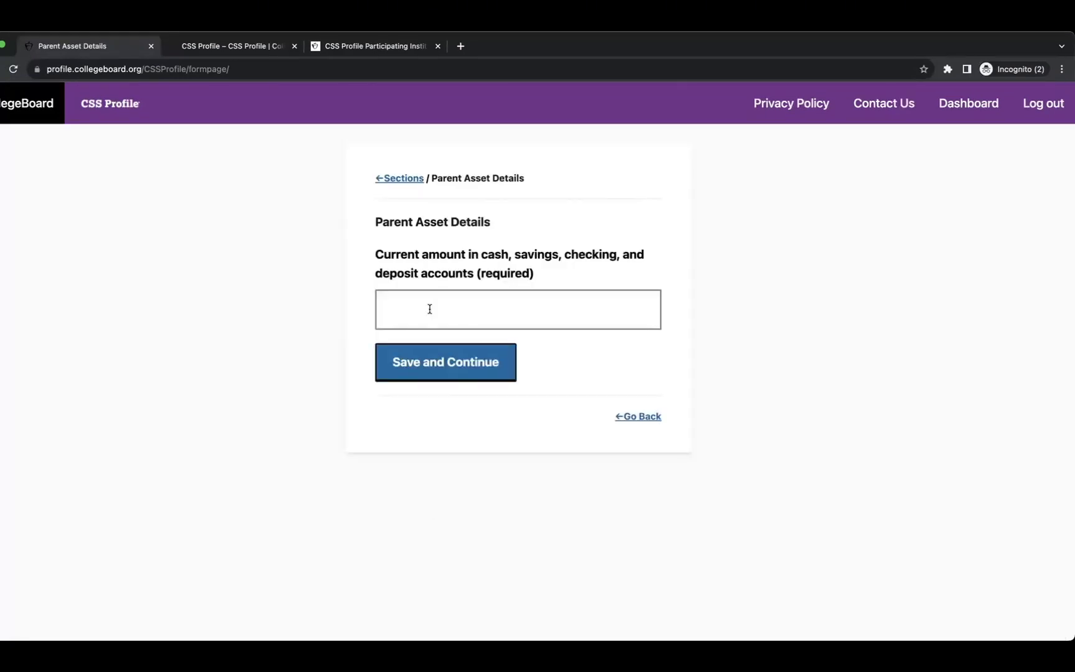
pyautogui.click(499, 306)
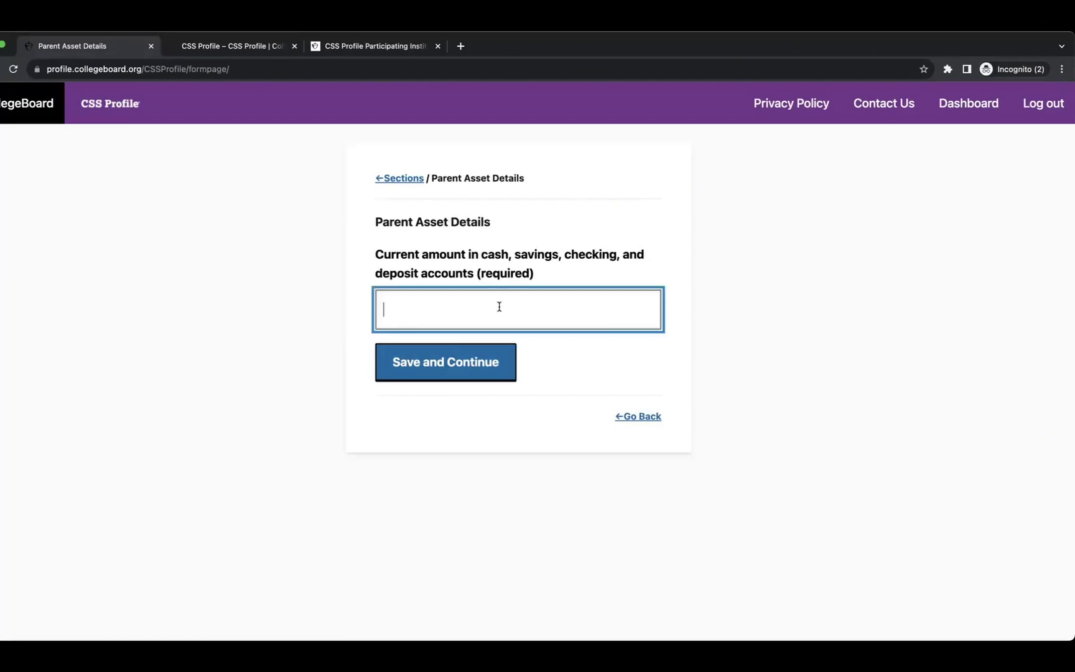
pyautogui.click(471, 361)
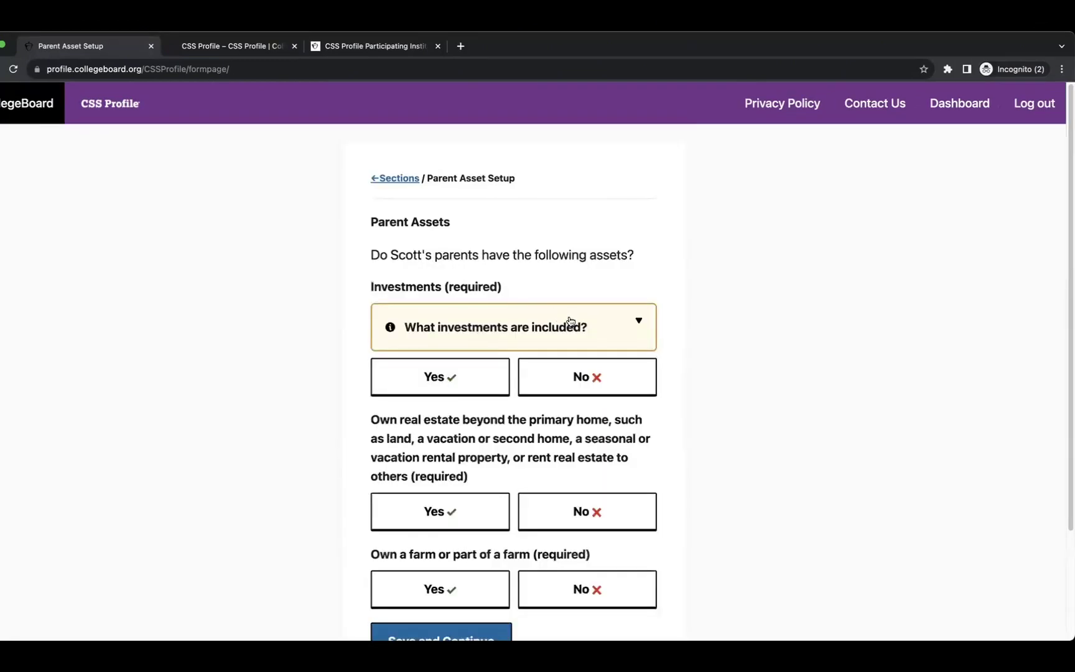
# Answer No to owning investments, other real estate and a farm.
pyautogui.scroll(-1, 571, 326)
pyautogui.click(550, 289)
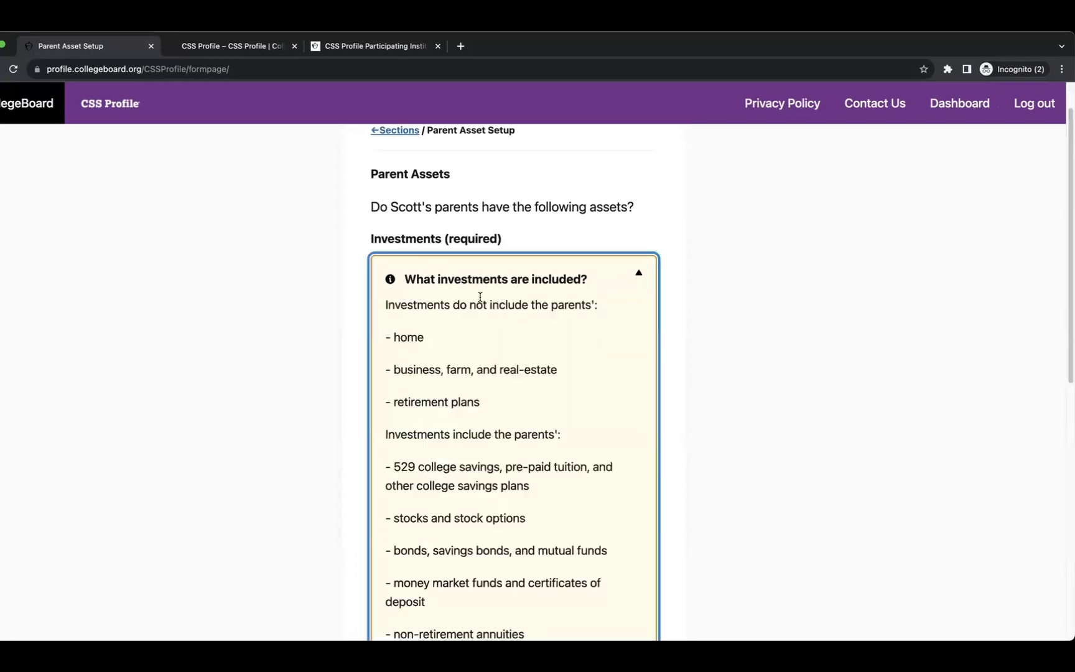
pyautogui.scroll(-6, 528, 368)
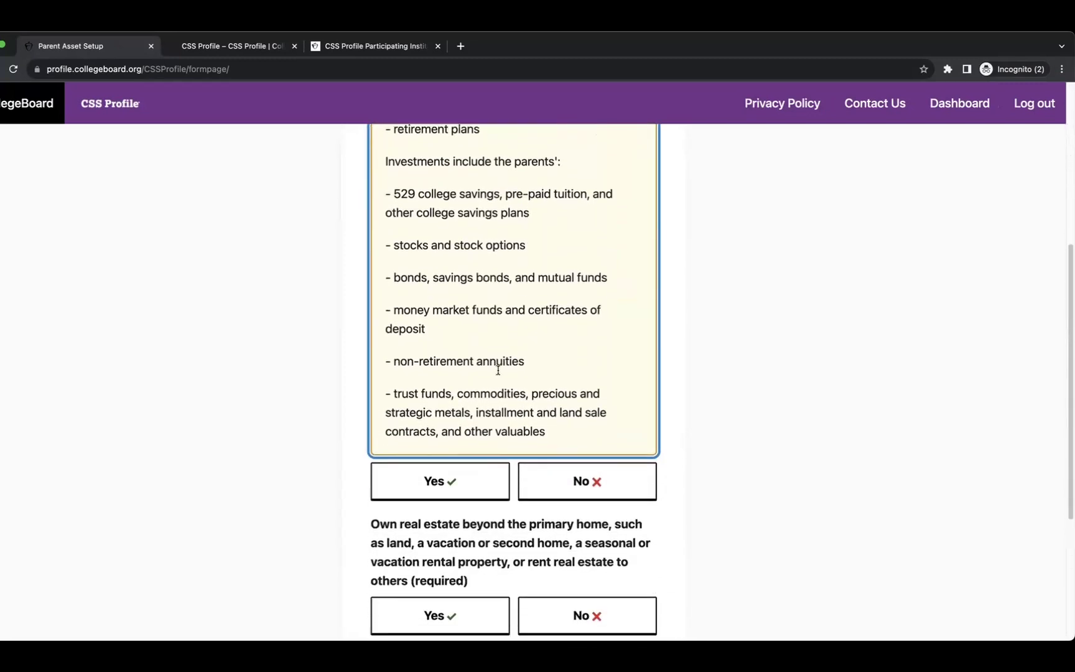
pyautogui.click(576, 408)
pyautogui.scroll(-3, 576, 411)
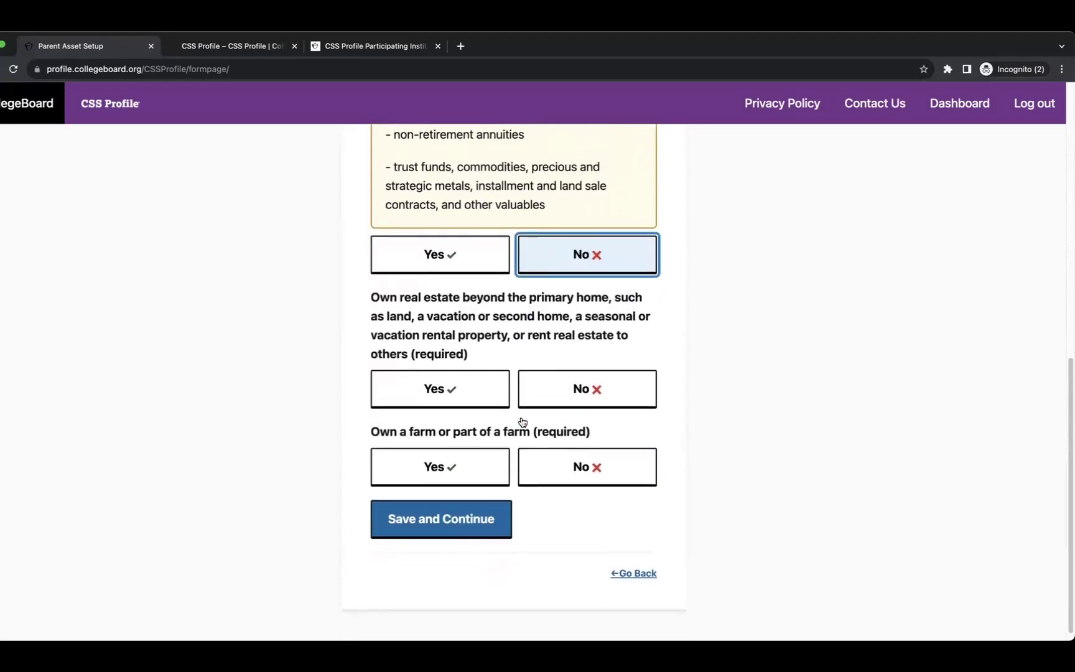
pyautogui.click(613, 392)
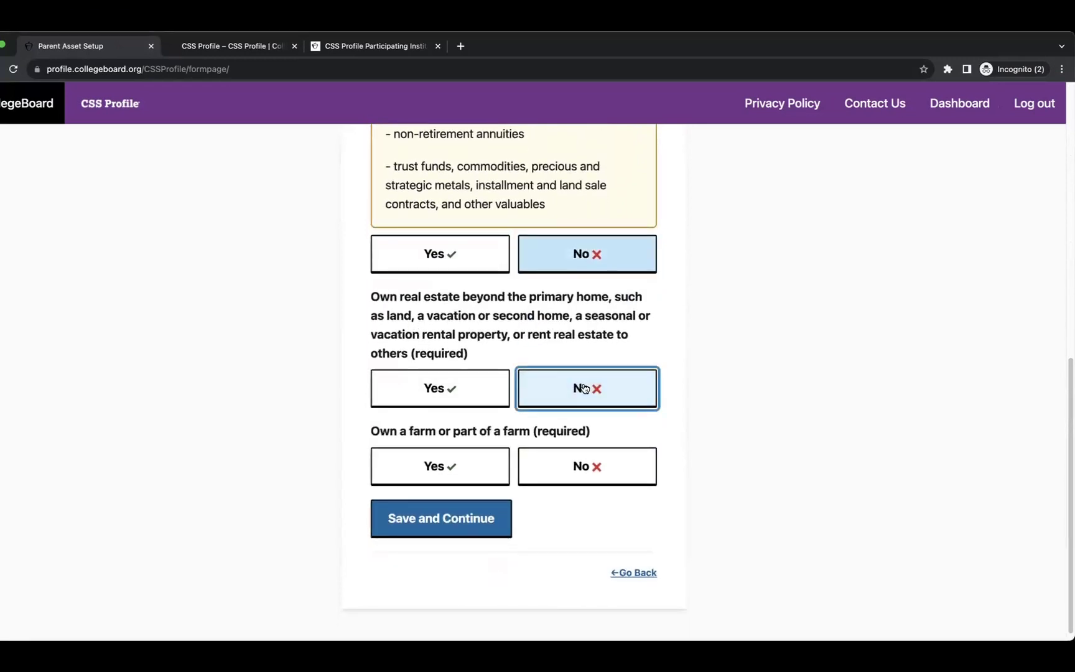
pyautogui.click(575, 464)
pyautogui.click(443, 519)
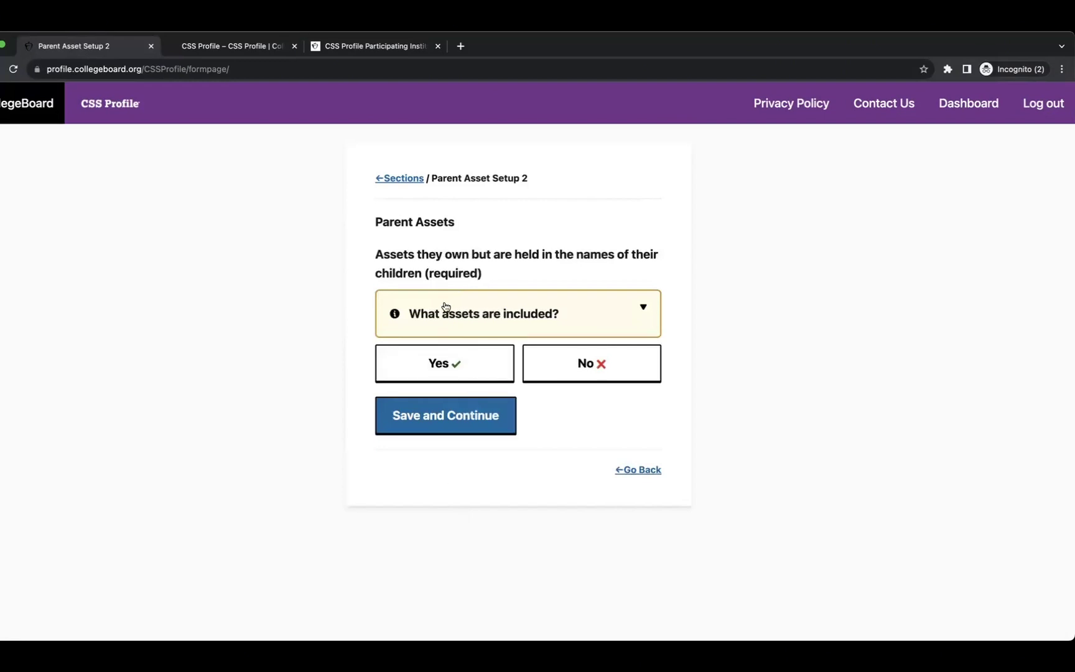
# Answer No to assets held in children's names and report 0 businesses owned.
pyautogui.click(535, 305)
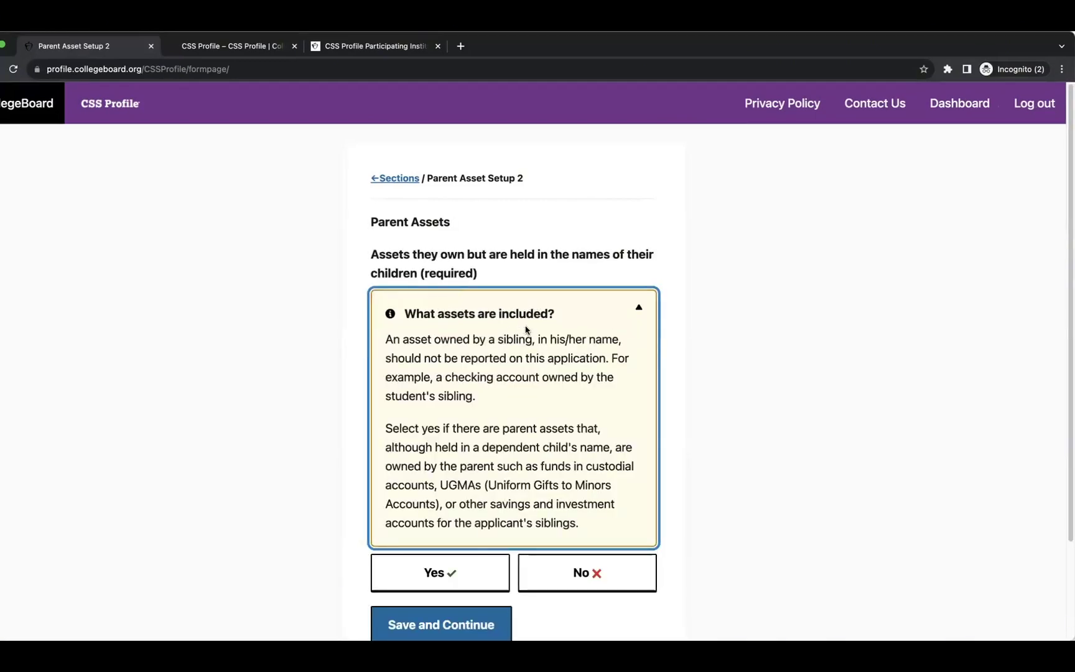
pyautogui.scroll(-2, 595, 376)
pyautogui.click(592, 510)
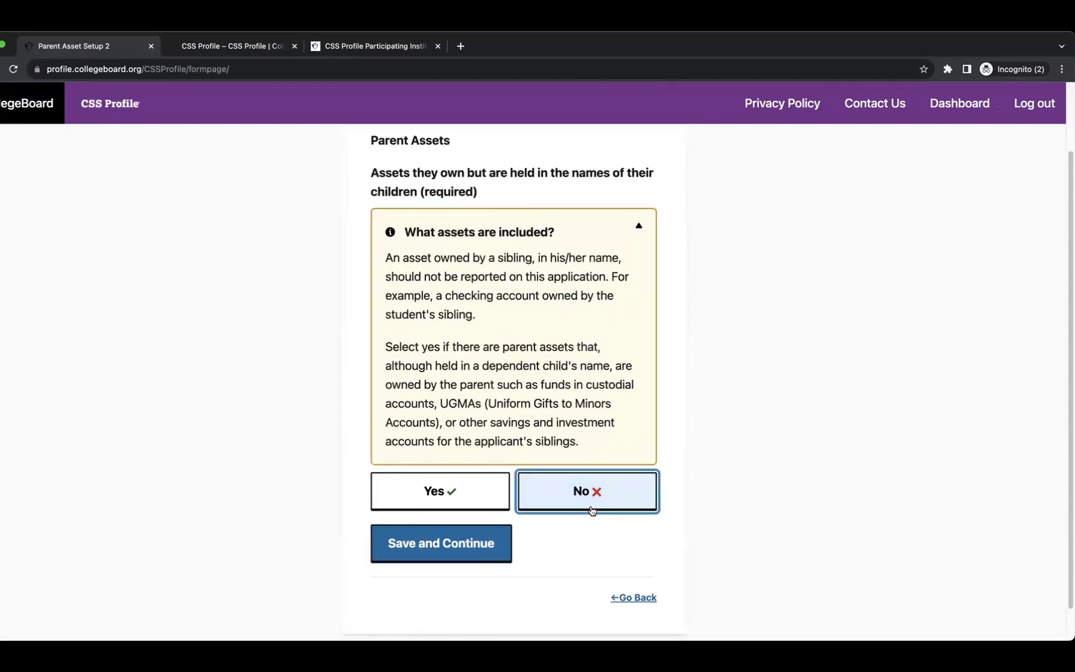
pyautogui.click(468, 557)
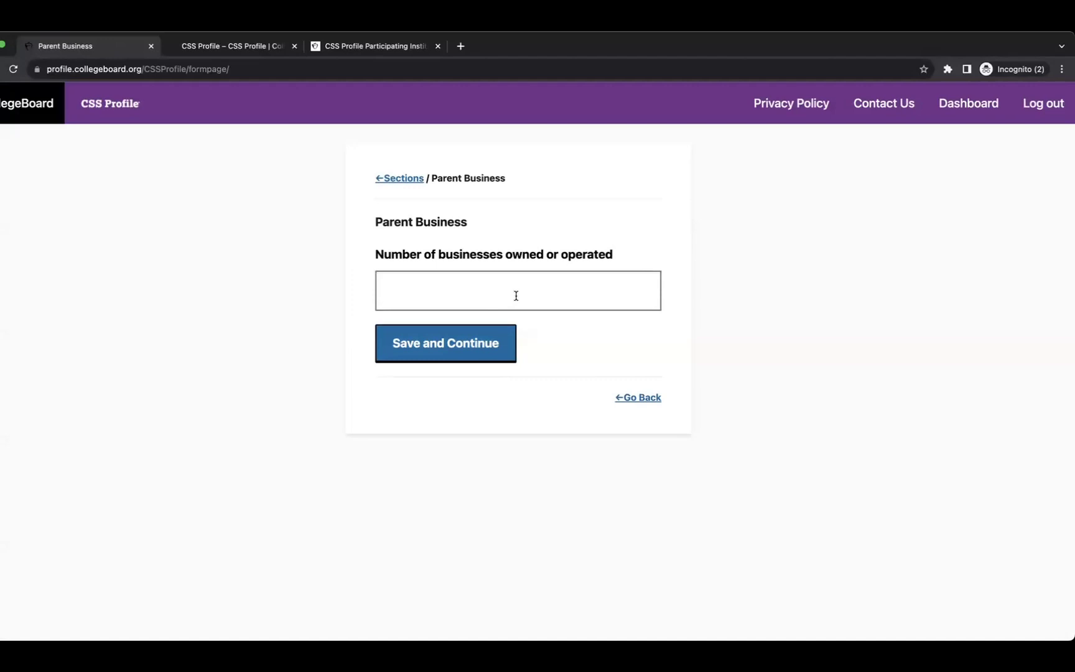
pyautogui.click(516, 296)
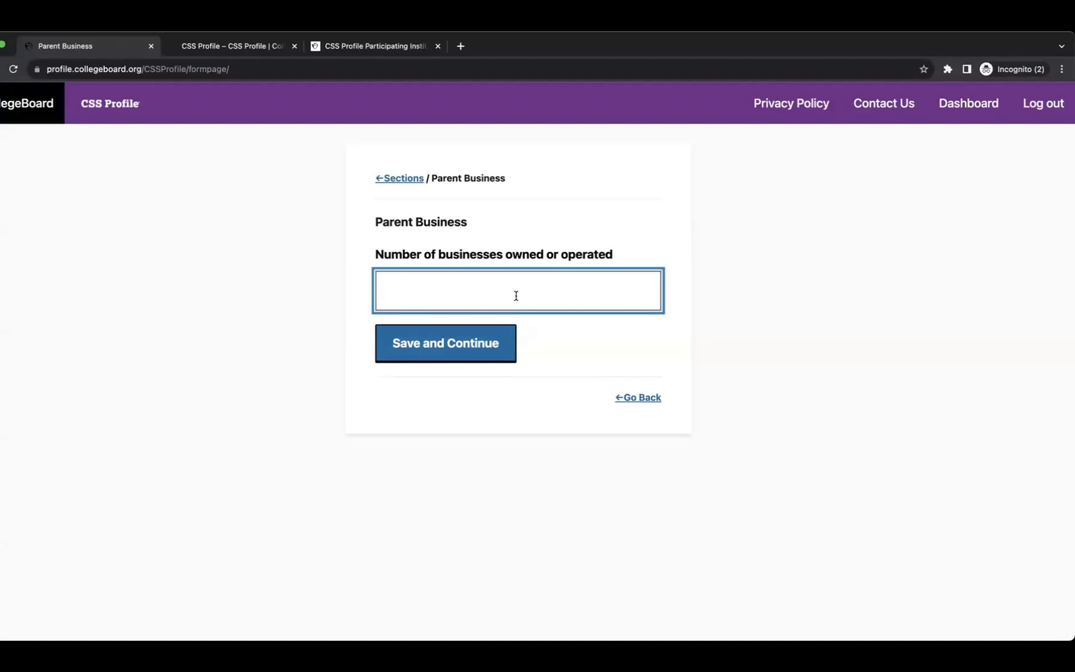
pyautogui.write('0')
pyautogui.click(460, 340)
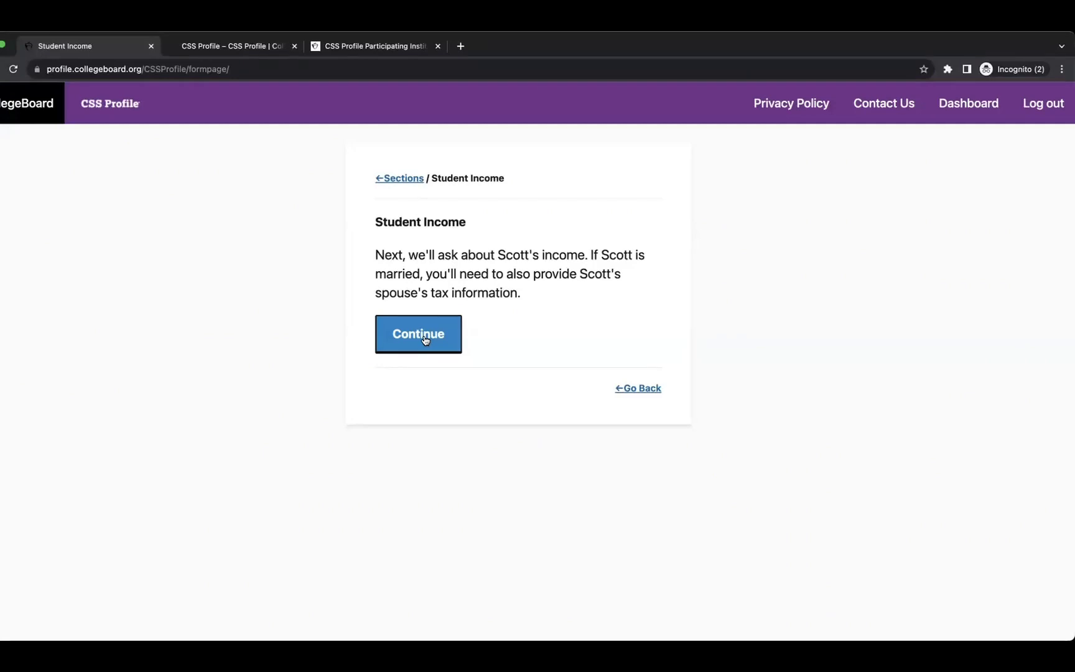
# Set the student's tax return status to 'Not filed, and not required to file'.
pyautogui.moveTo(376, 211); pyautogui.dragTo(477, 223)
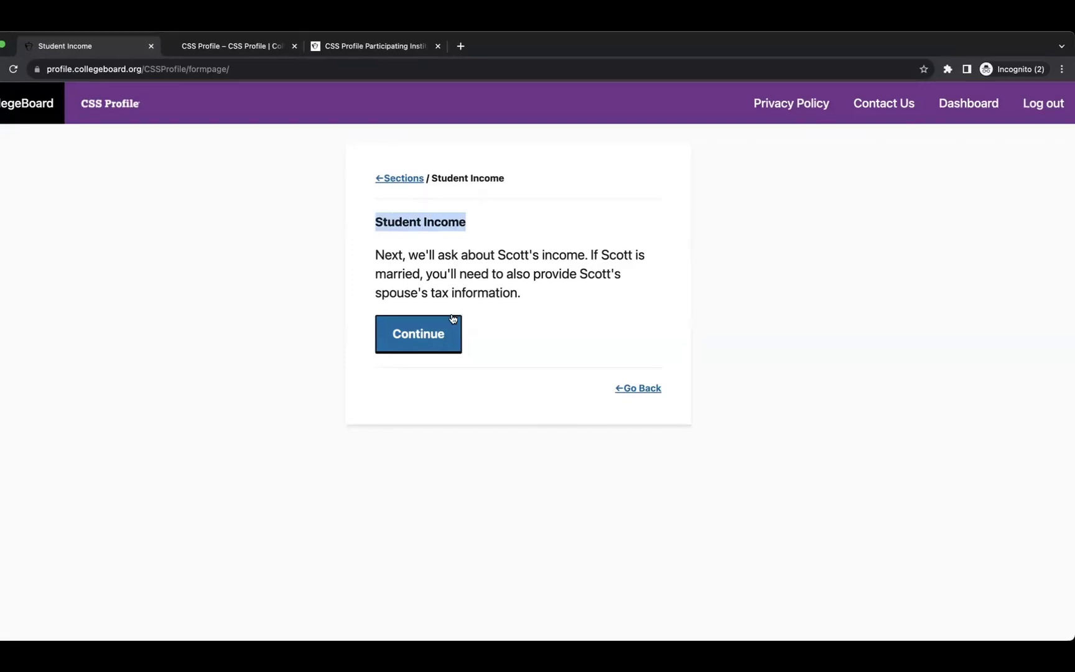
pyautogui.click(432, 336)
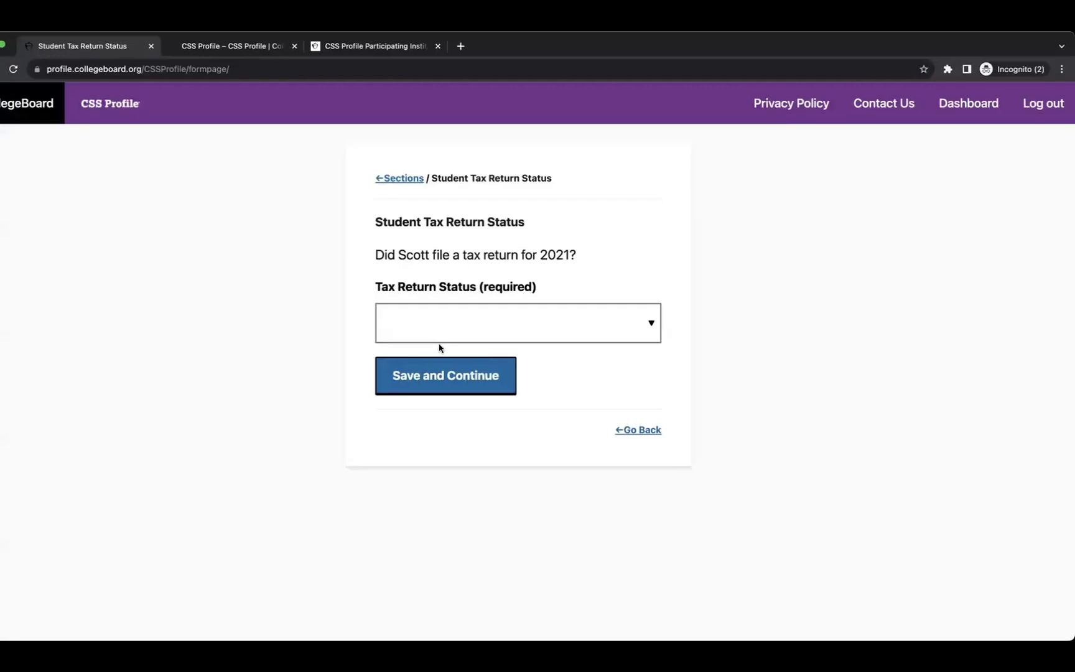
pyautogui.click(535, 318)
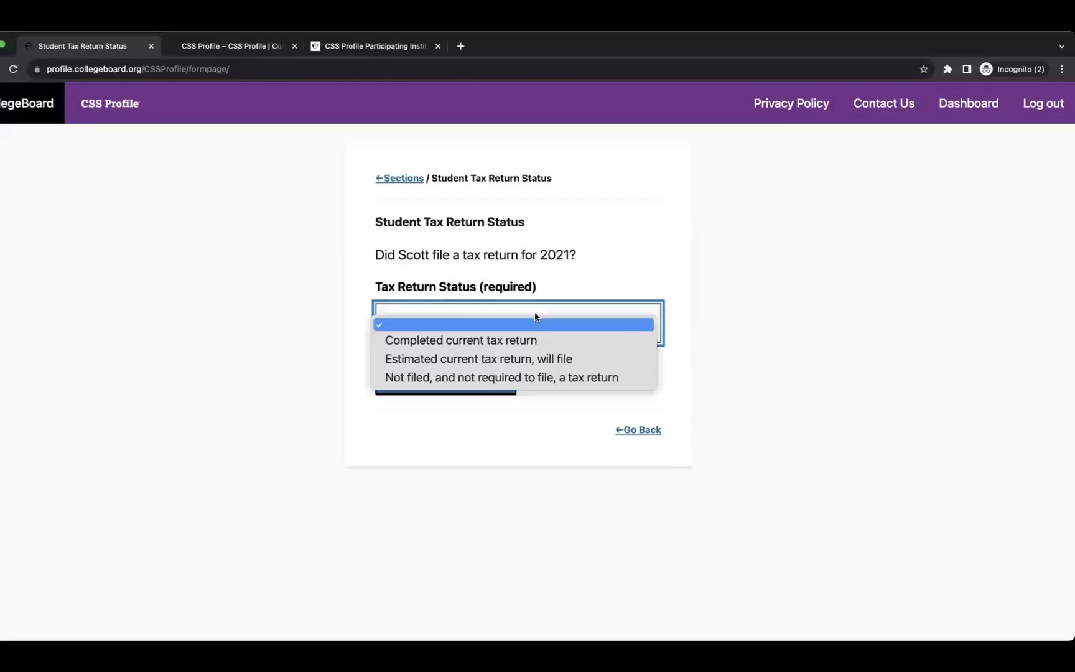
pyautogui.click(502, 381)
pyautogui.click(470, 381)
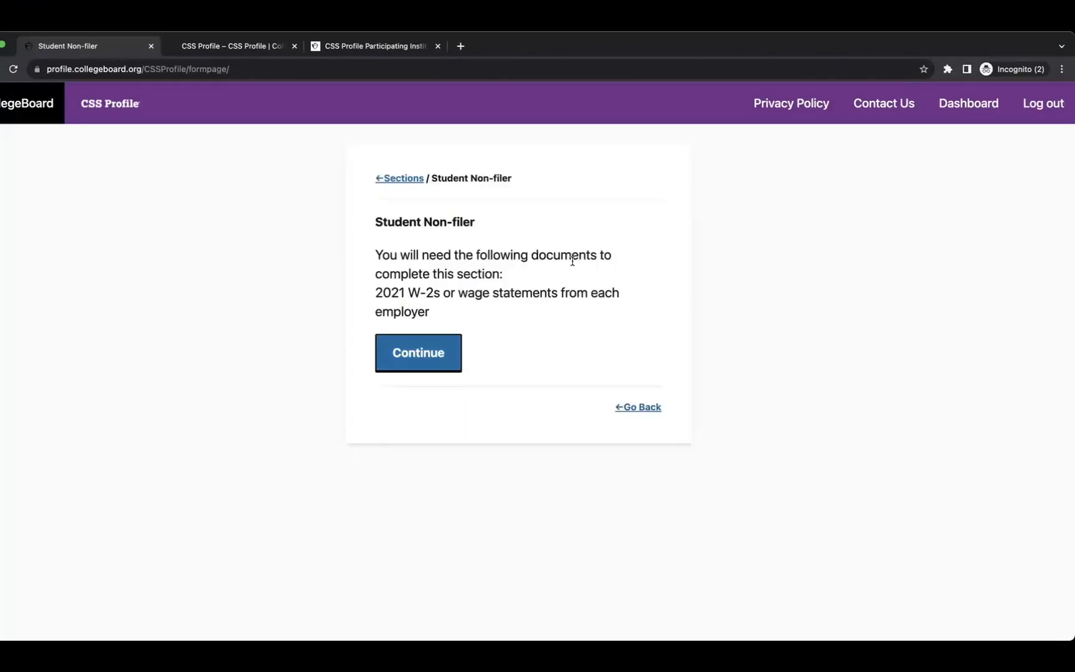
pyautogui.click(426, 361)
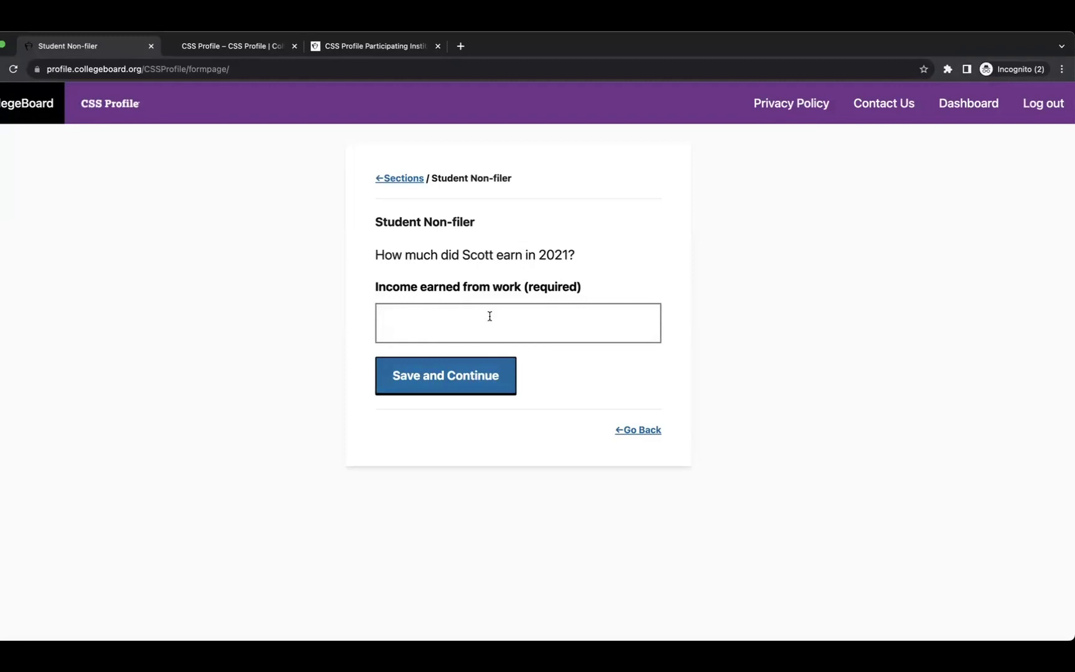
# Enter 10 for student income earned from work and 10 for interest income.
pyautogui.click(466, 320)
pyautogui.write('10')
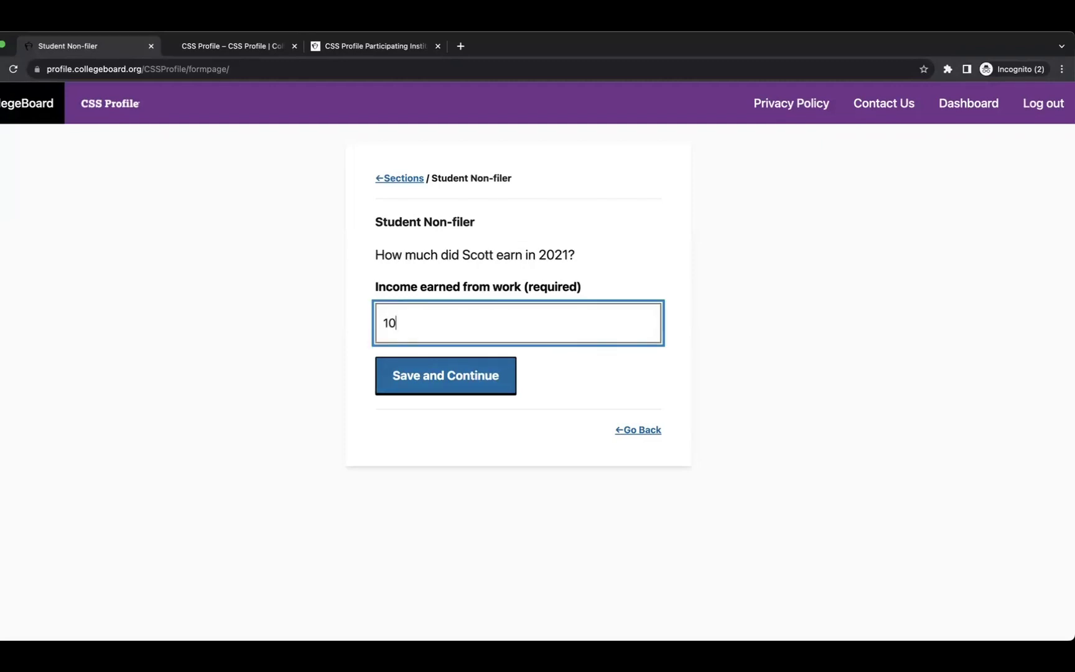
pyautogui.click(465, 376)
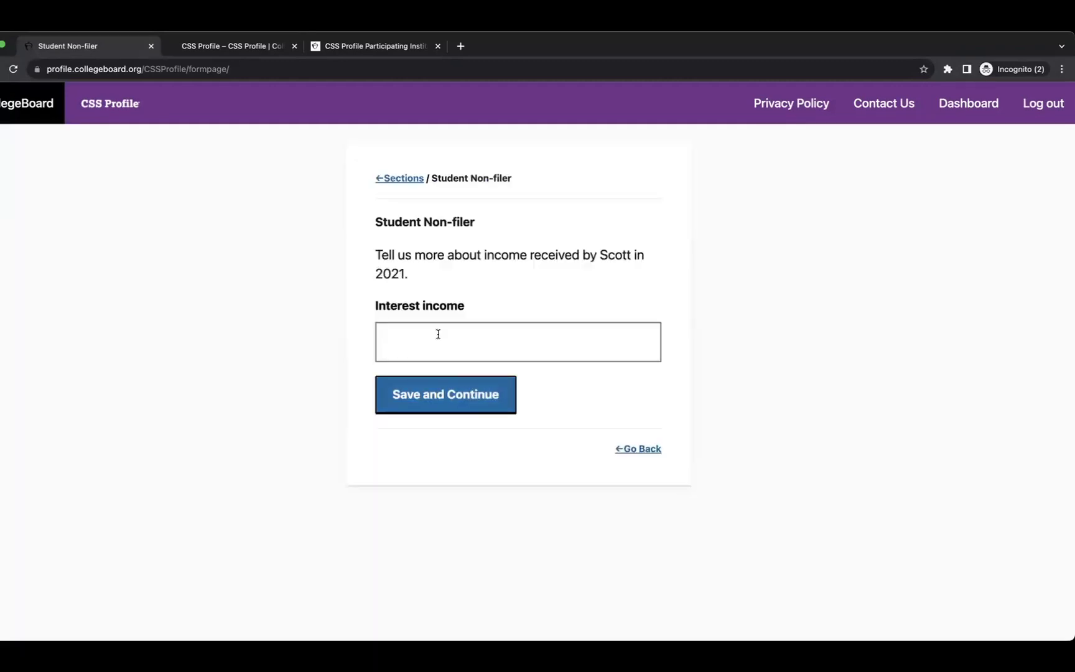
pyautogui.click(511, 333)
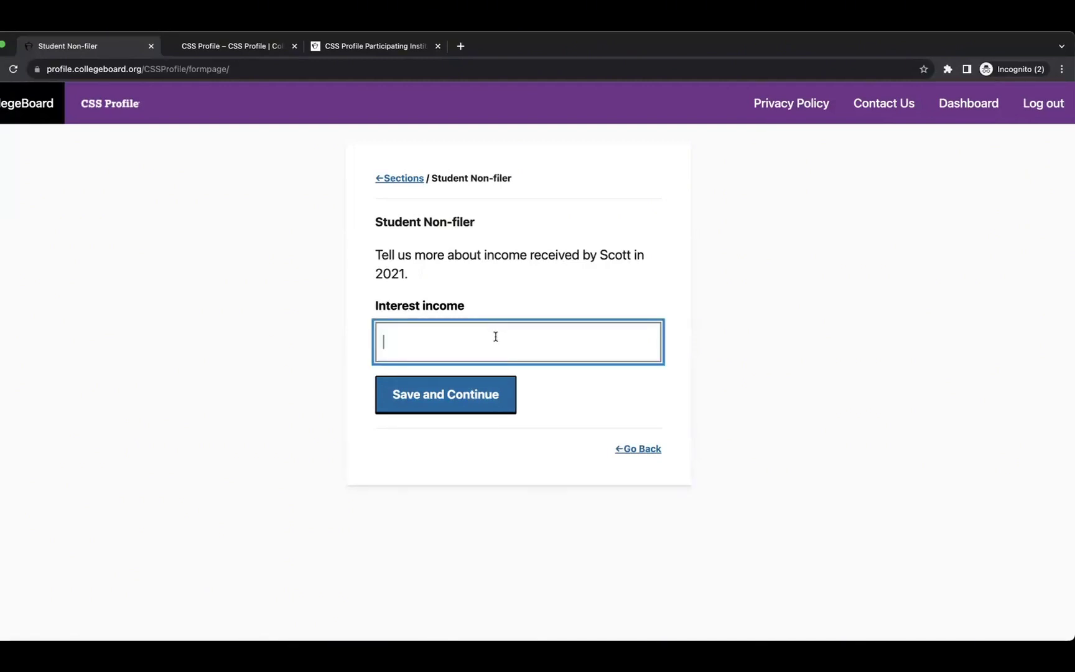
pyautogui.write('10')
pyautogui.click(482, 397)
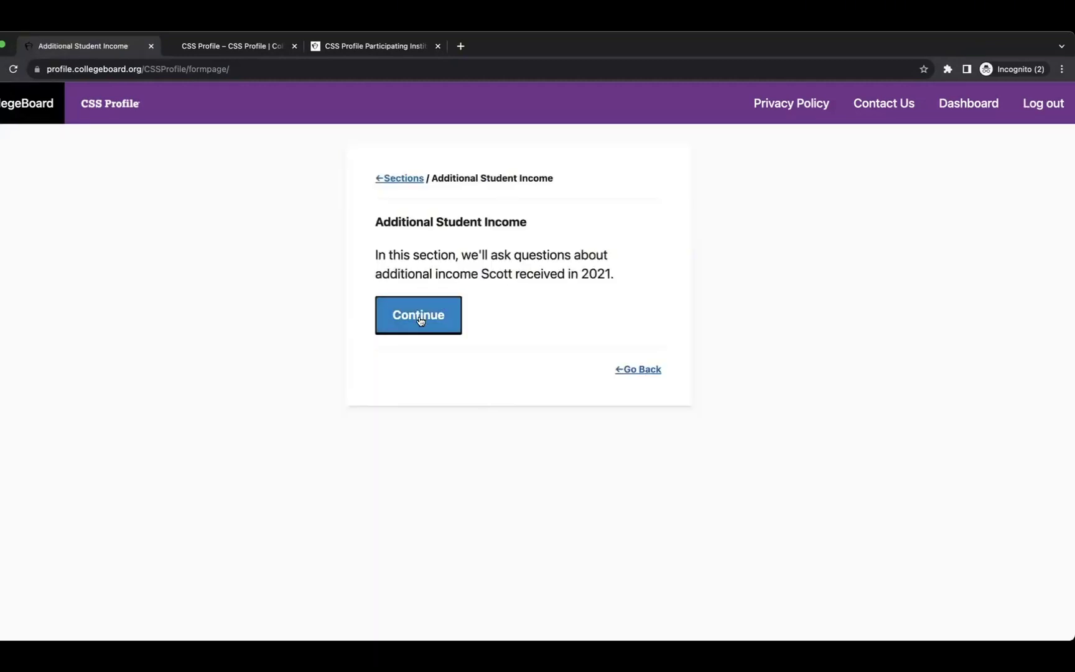
# Enter 10 for taxable financial aid and 10 for child support received.
pyautogui.click(421, 316)
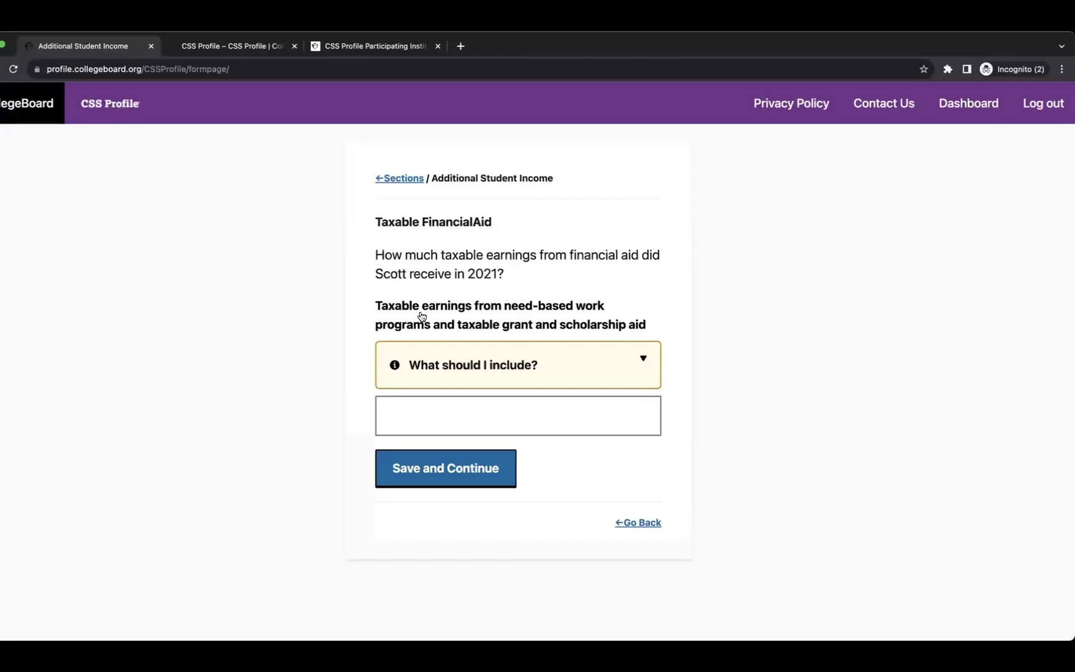
pyautogui.click(463, 374)
pyautogui.scroll(-2, 479, 399)
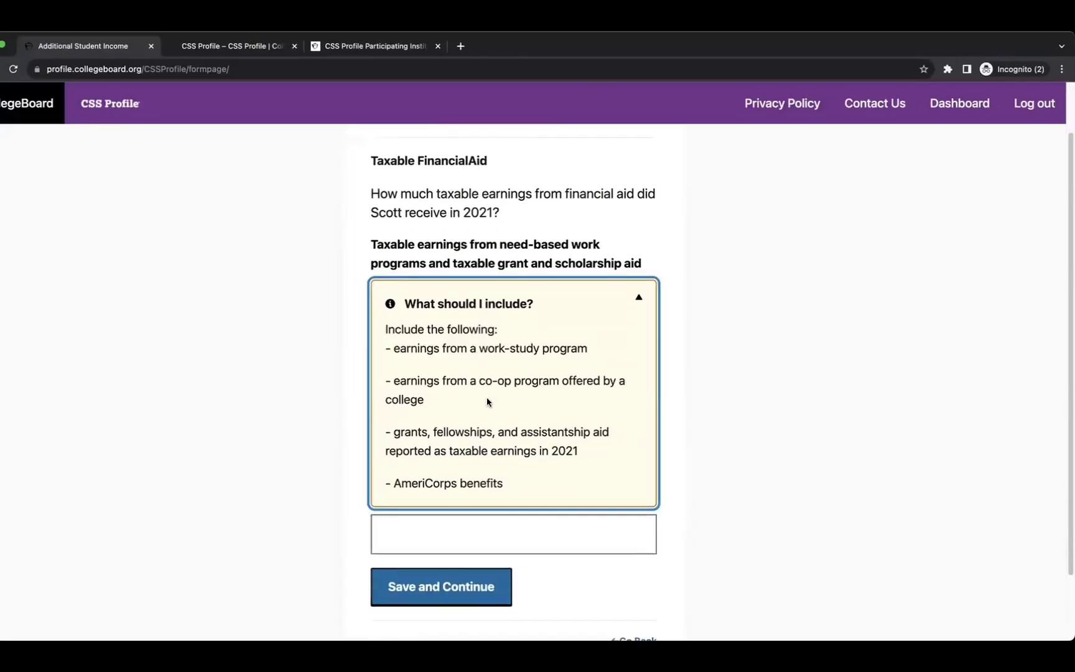
pyautogui.scroll(-2, 531, 390)
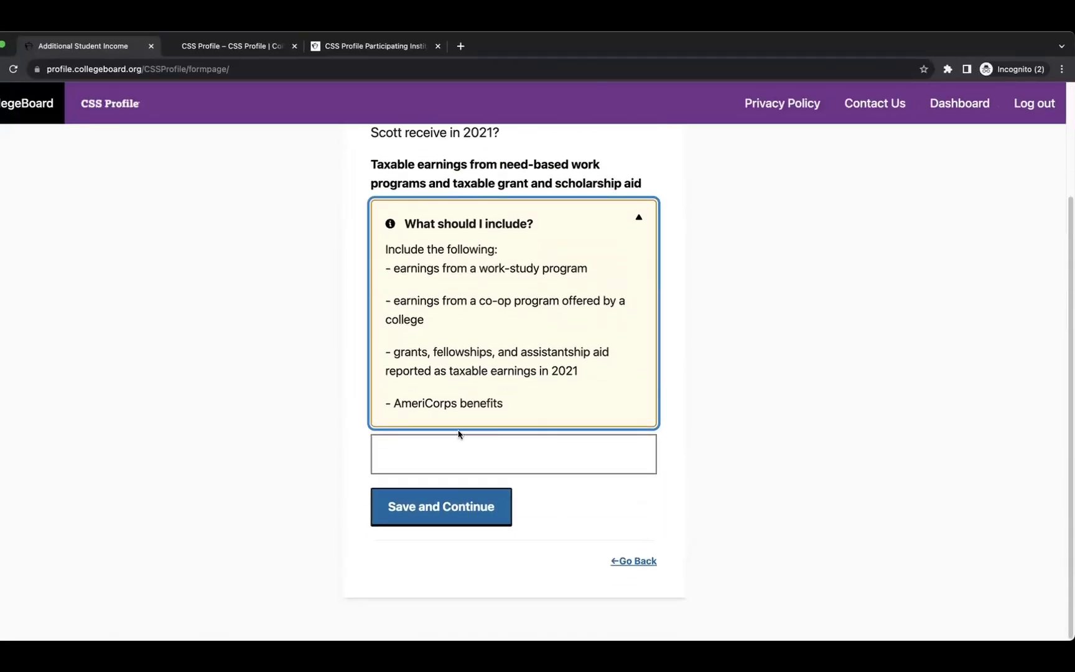
pyautogui.click(439, 458)
pyautogui.write('1')
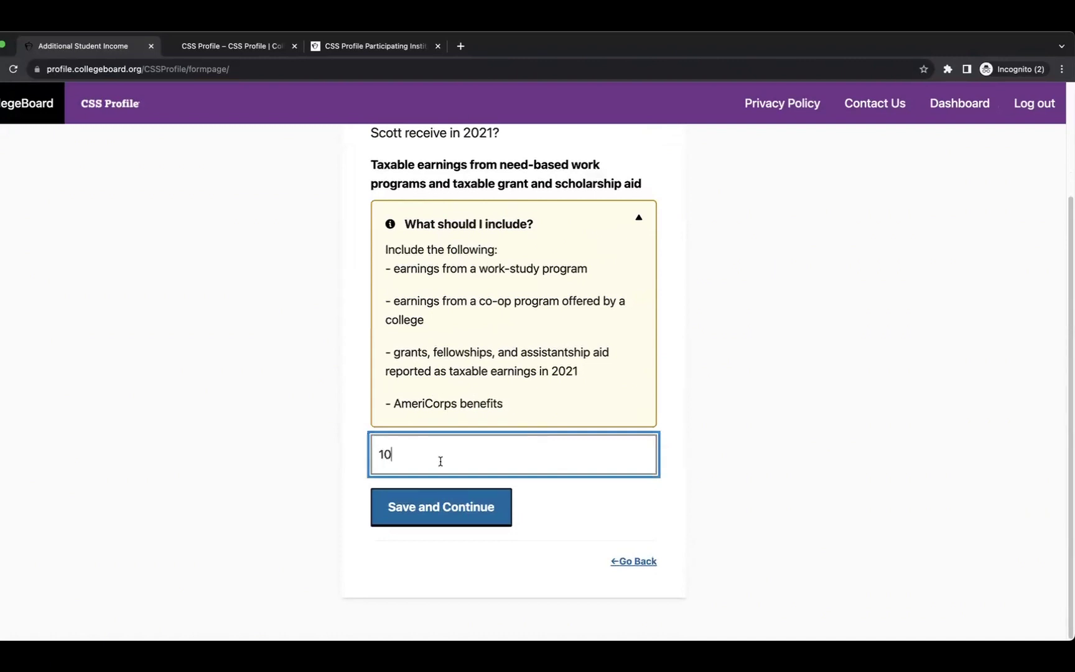
pyautogui.write('0')
pyautogui.click(456, 506)
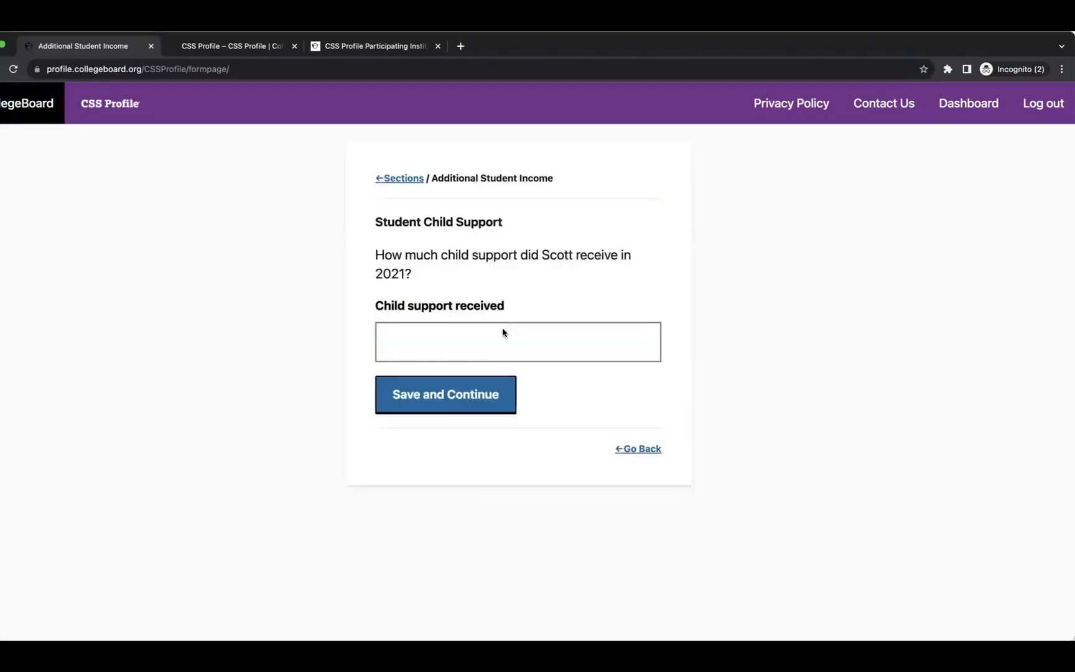
pyautogui.click(485, 340)
pyautogui.write('10')
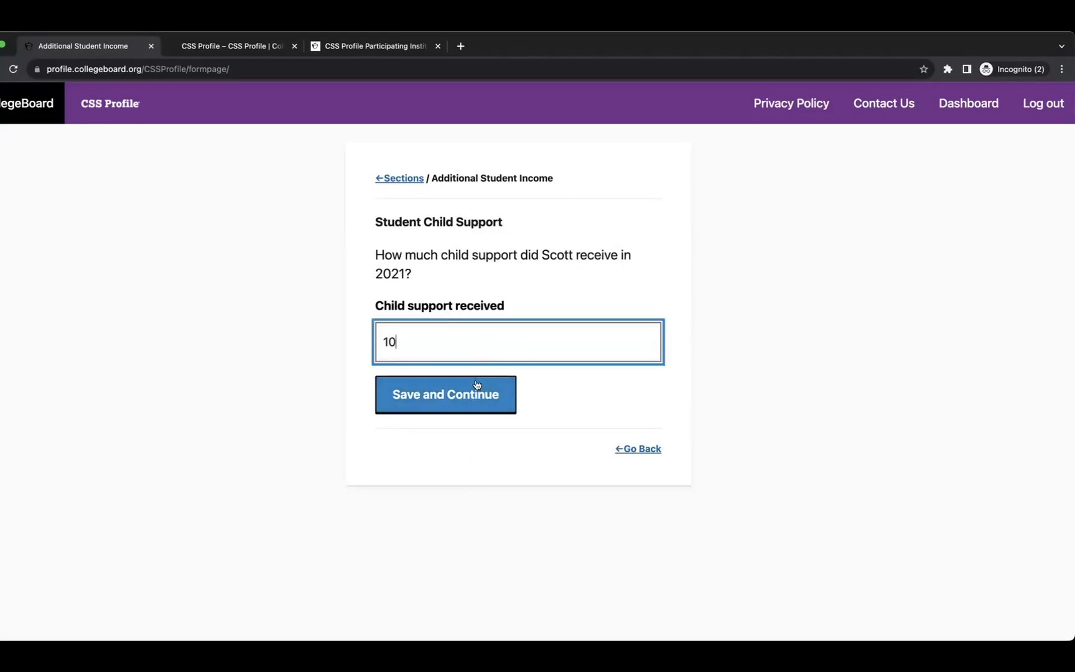
pyautogui.click(476, 392)
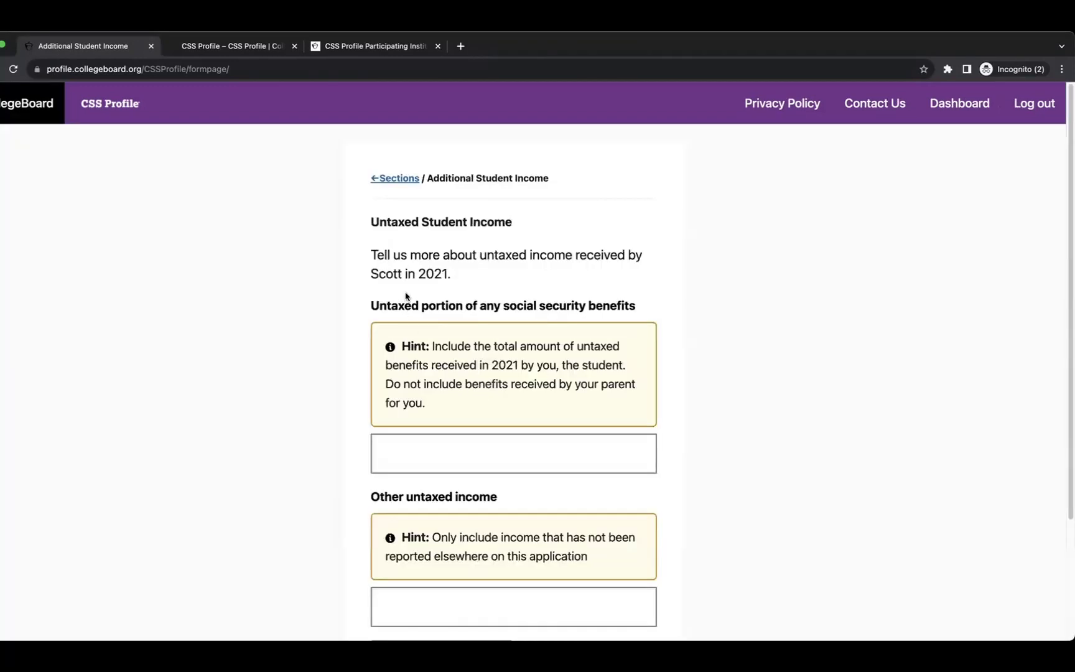
# Enter 10 in untaxed social security benefits and 0 in other untaxed income.
pyautogui.scroll(-2, 518, 291)
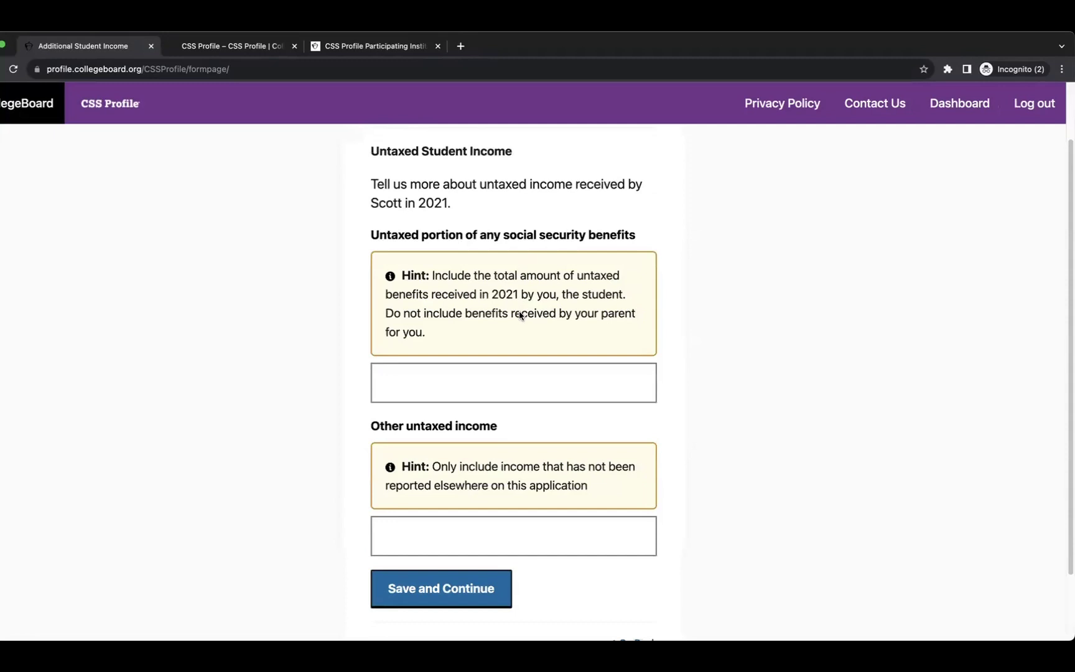
pyautogui.click(453, 385)
pyautogui.write('10')
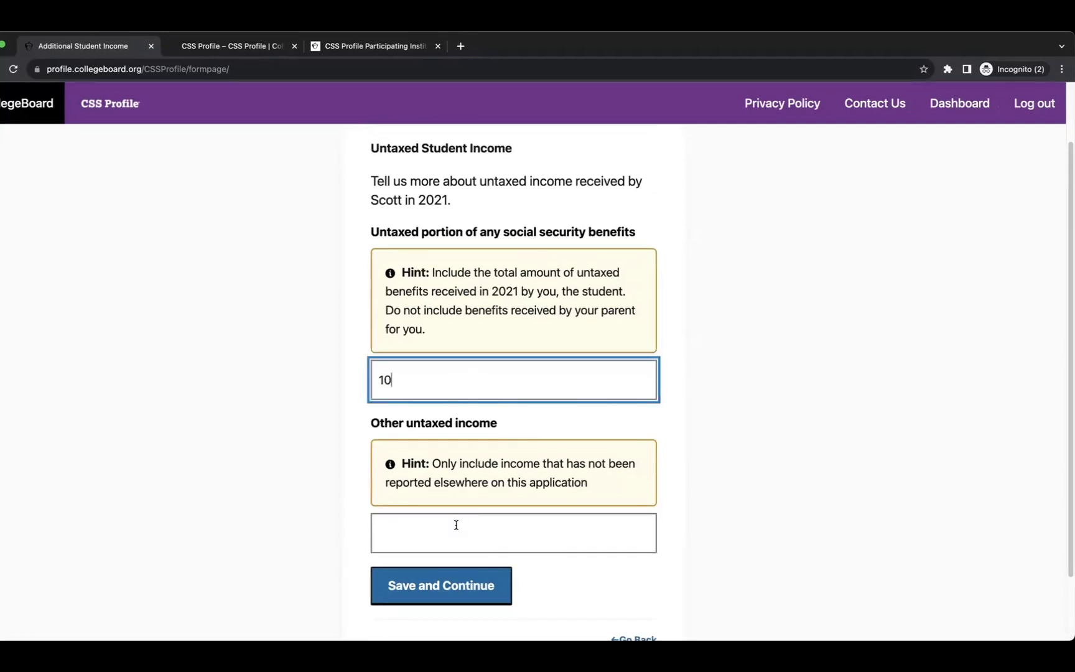
pyautogui.click(454, 526)
pyautogui.write('10')
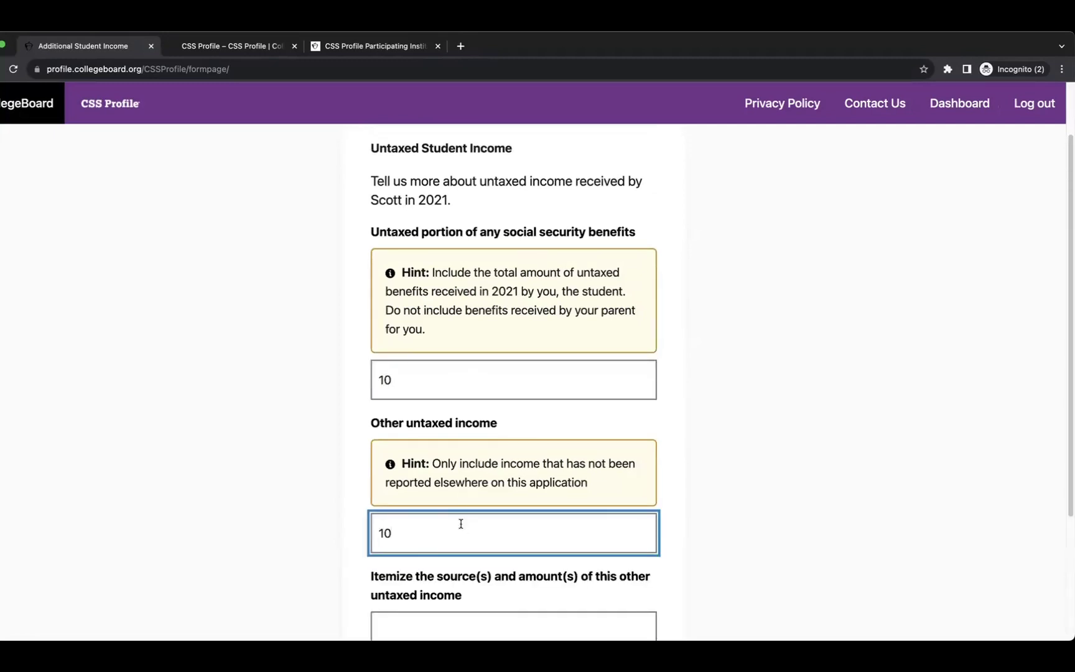
pyautogui.press('BackSpace')
pyautogui.press('BackSpace')
pyautogui.write('0')
pyautogui.scroll(-1, 501, 493)
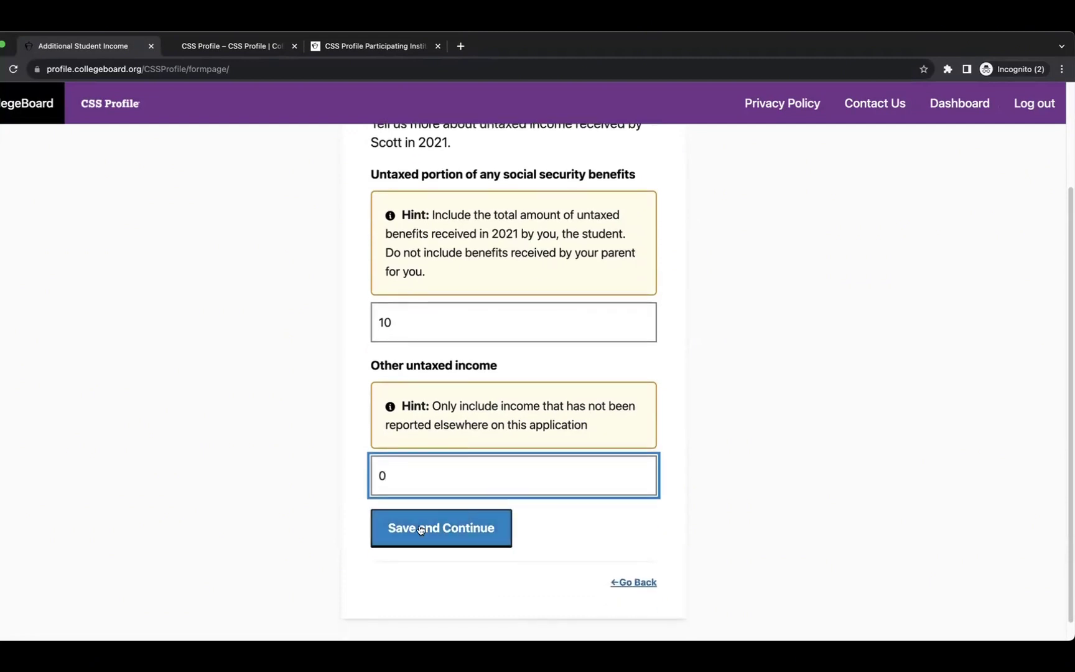
pyautogui.click(420, 533)
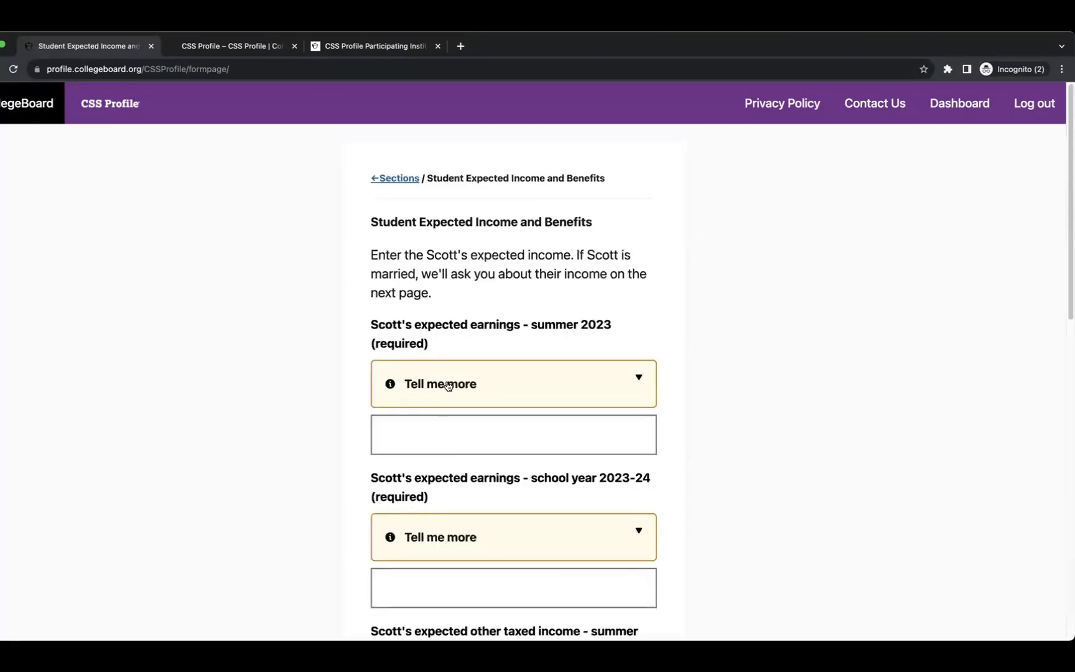
# Enter expected earnings of 100 for summer 2023 and 100 for 2023-24, plus other taxed income 10 and 1.
pyautogui.click(481, 430)
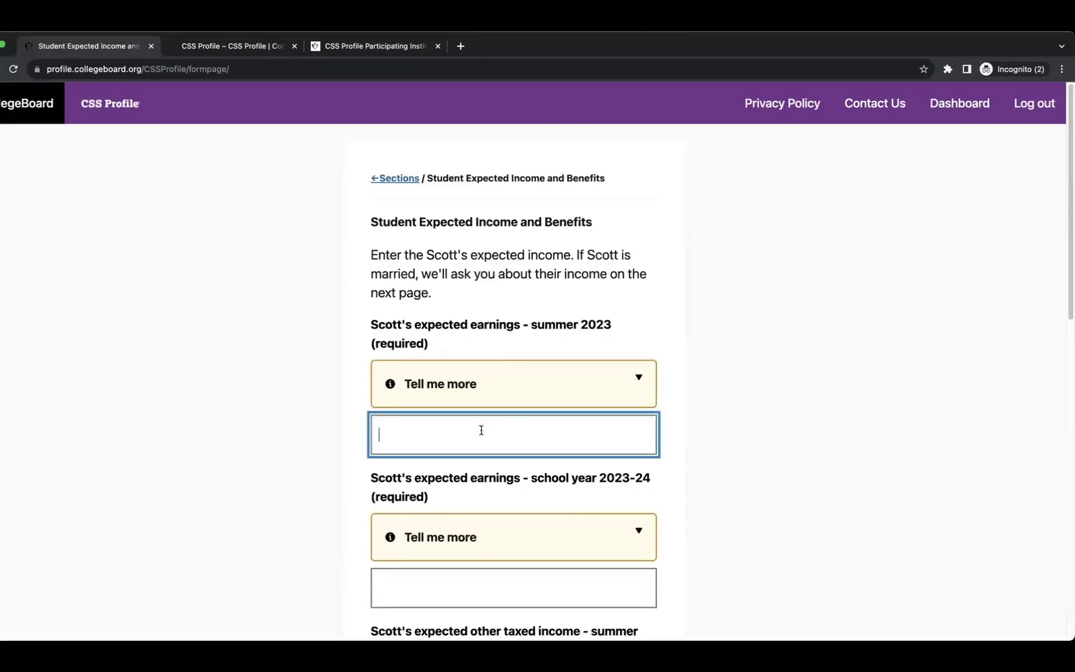
pyautogui.write('100')
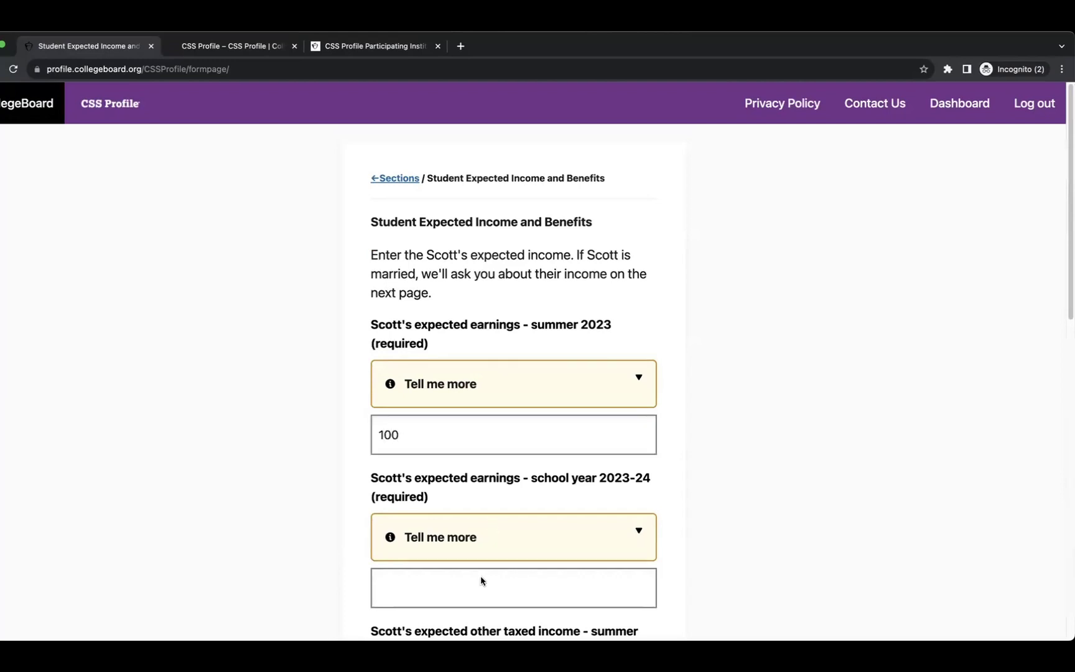
pyautogui.scroll(-1, 480, 576)
pyautogui.click(473, 523)
pyautogui.write('100')
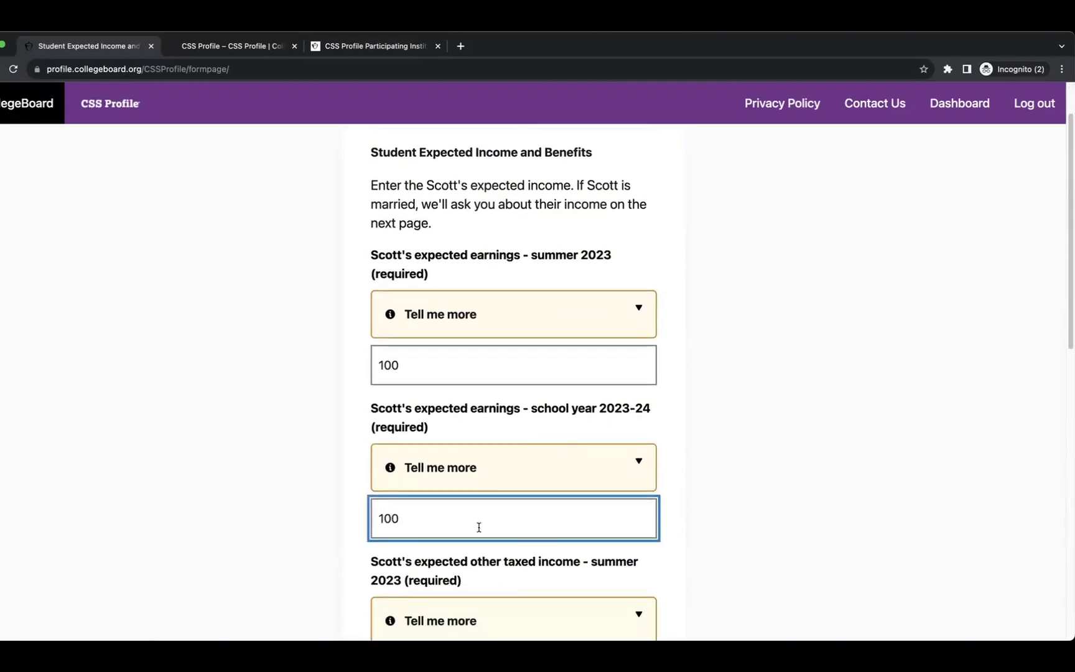
pyautogui.scroll(-2, 476, 527)
pyautogui.scroll(-2, 479, 530)
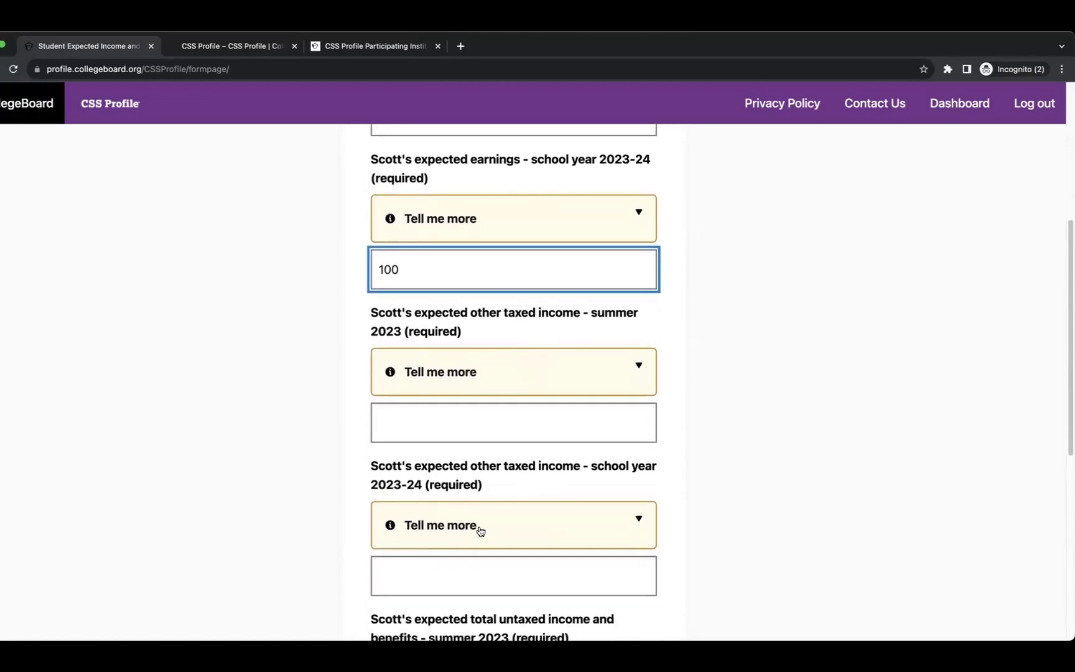
pyautogui.click(458, 413)
pyautogui.write('10')
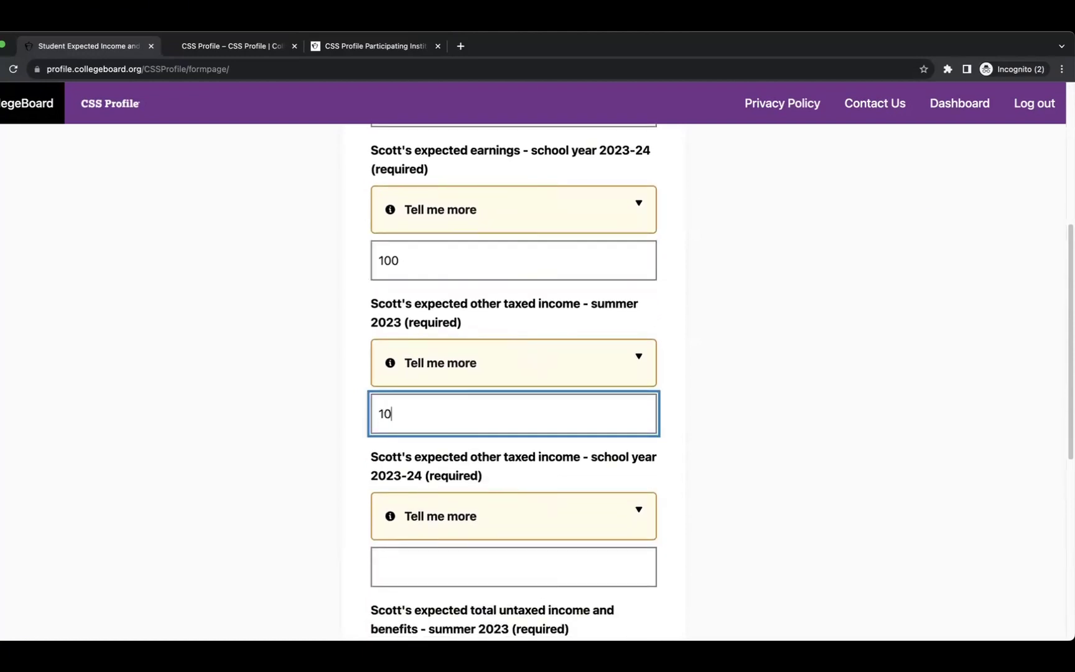
pyautogui.scroll(-2, 458, 413)
pyautogui.click(439, 471)
pyautogui.write('10')
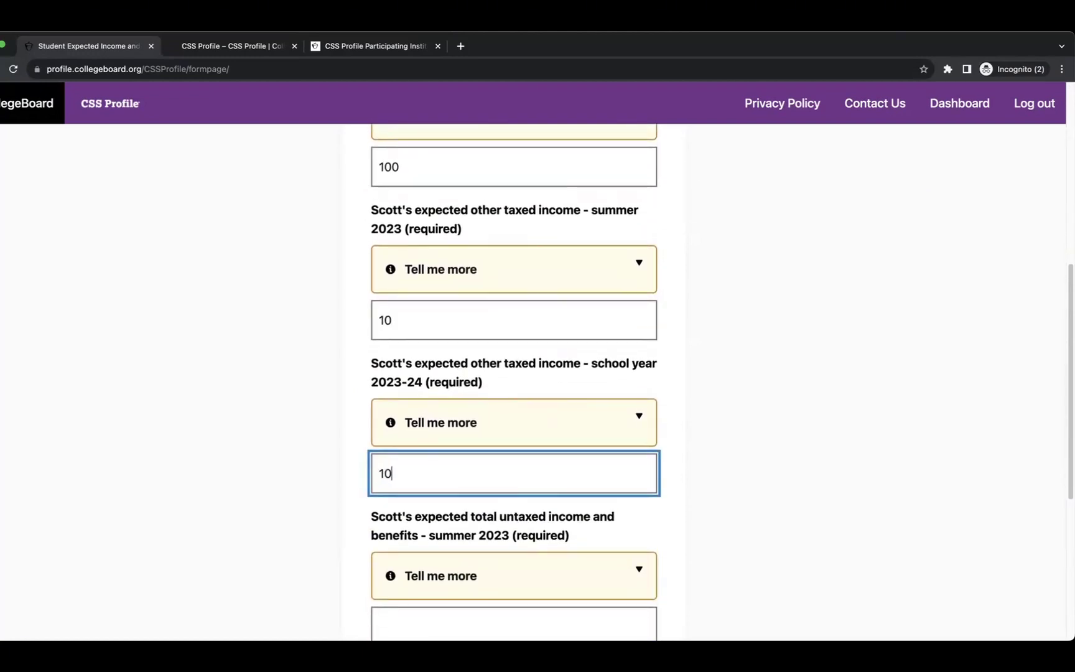
# Enter 10 untaxed income and benefits for summer 2023 and for the school year, then save.
pyautogui.scroll(-3, 468, 472)
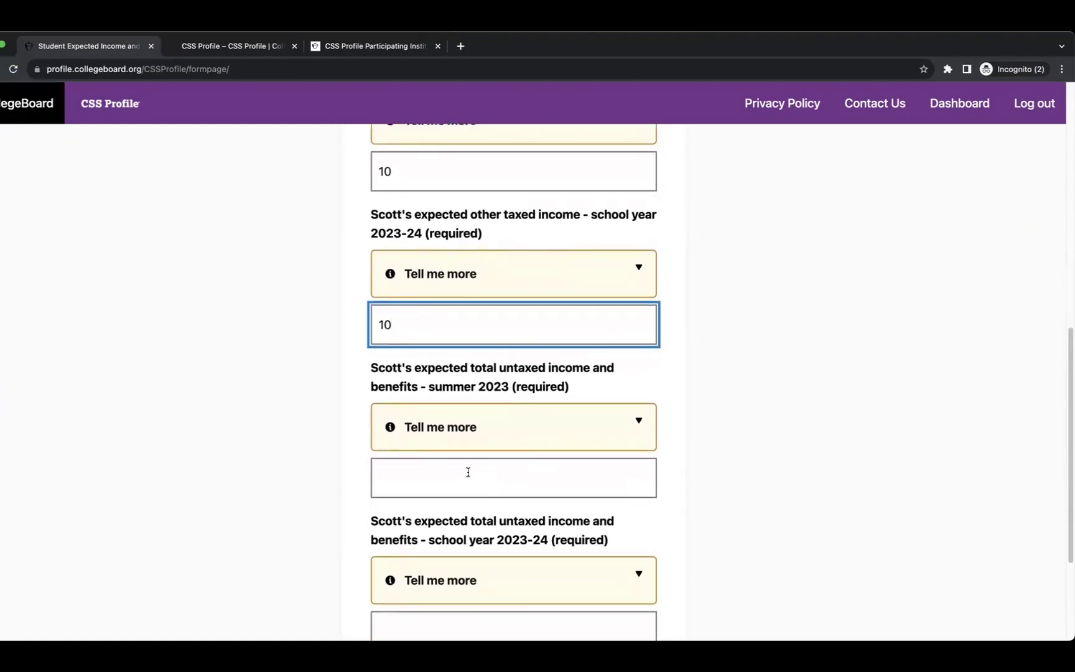
pyautogui.click(462, 473)
pyautogui.write('10')
pyautogui.scroll(-3, 462, 474)
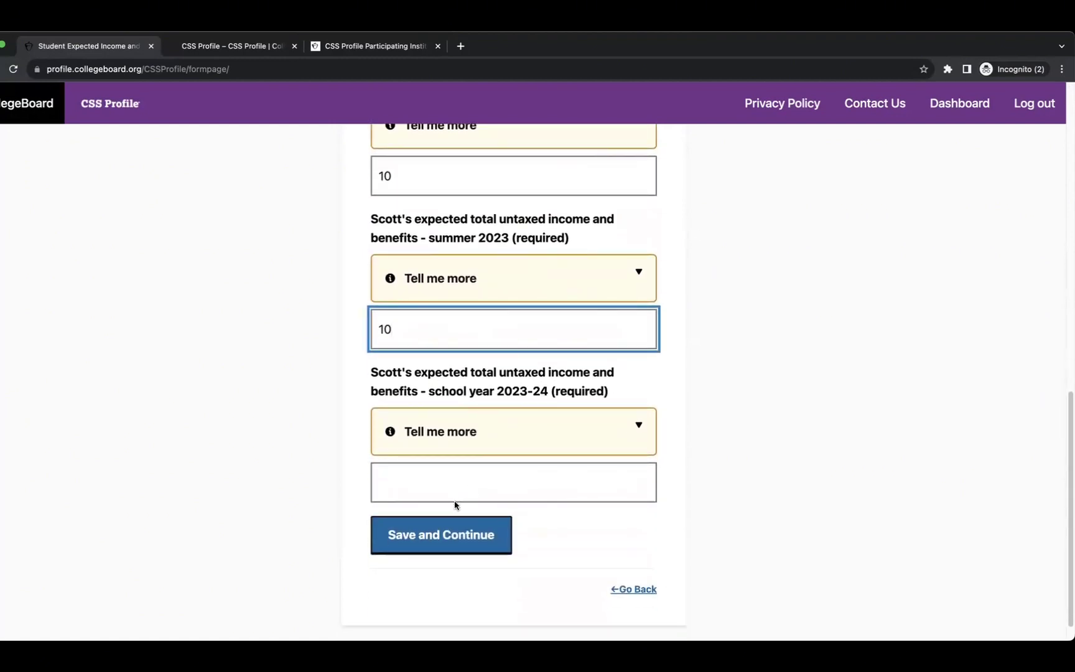
pyautogui.click(441, 485)
pyautogui.write('10')
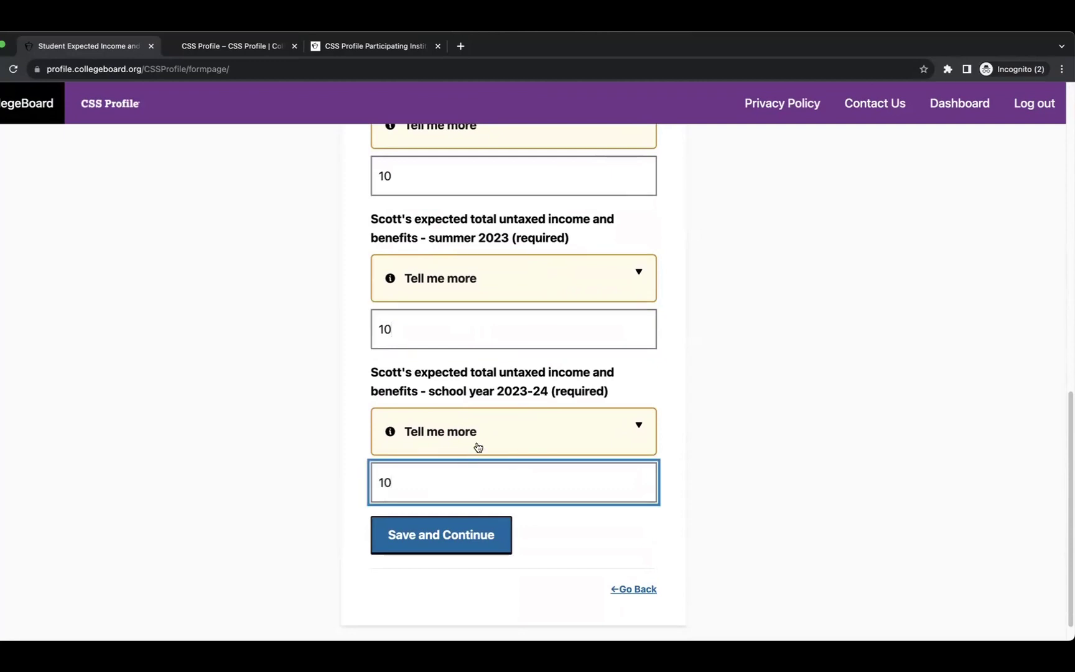
pyautogui.click(477, 445)
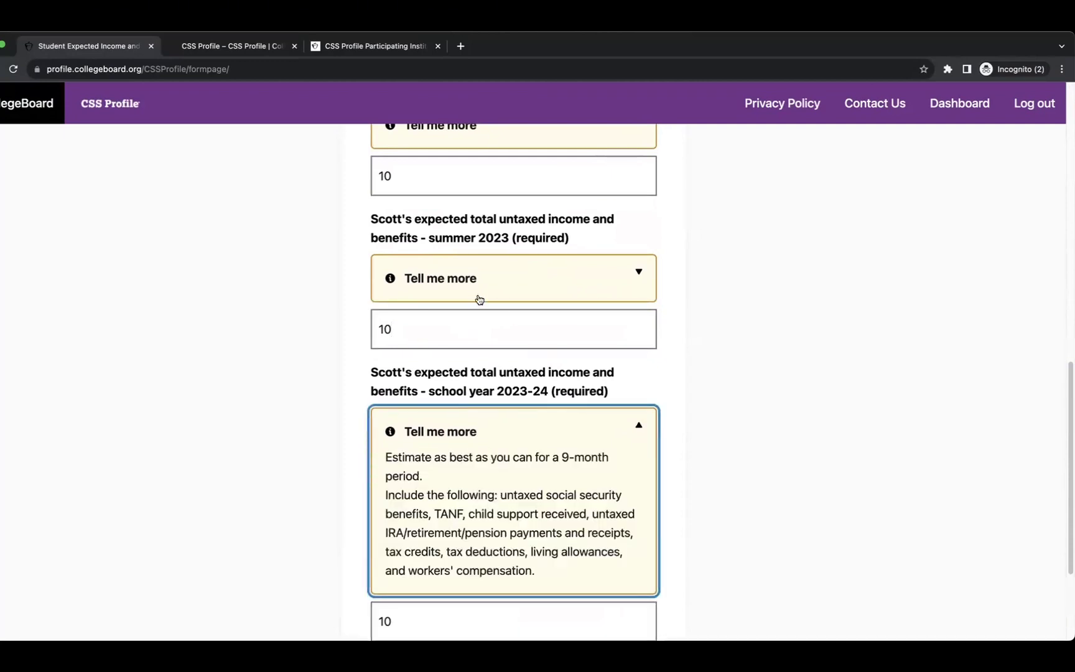
pyautogui.scroll(-5, 483, 396)
pyautogui.click(423, 499)
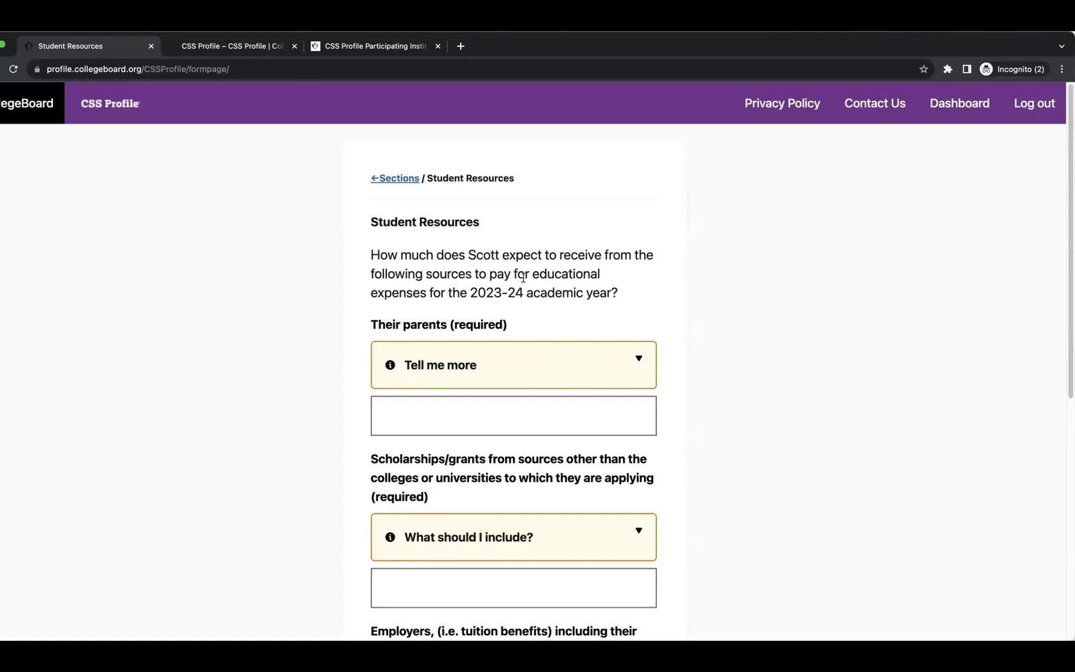
# Enter 100000 as the parents' contribution and 100000 in scholarships and grants.
pyautogui.scroll(-3, 563, 307)
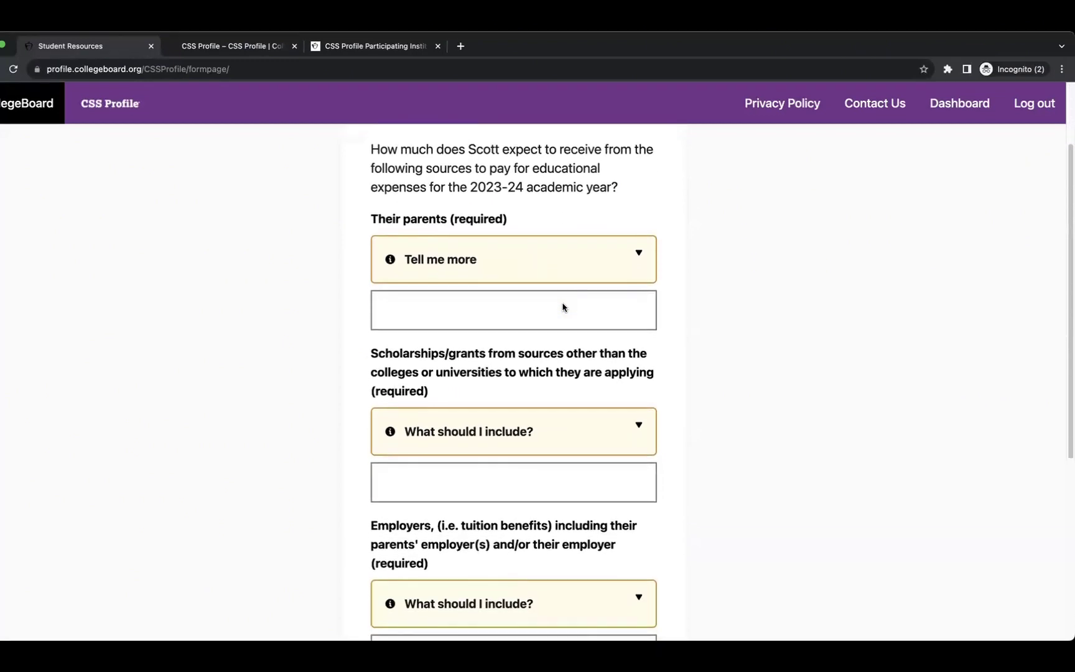
pyautogui.click(541, 255)
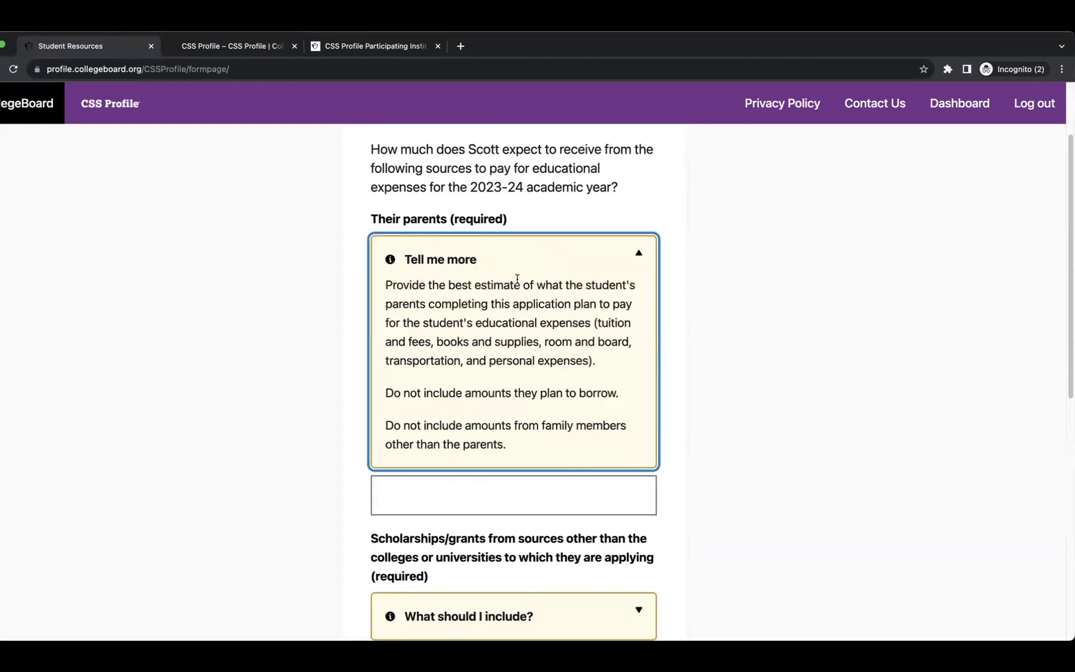
pyautogui.scroll(-3, 494, 326)
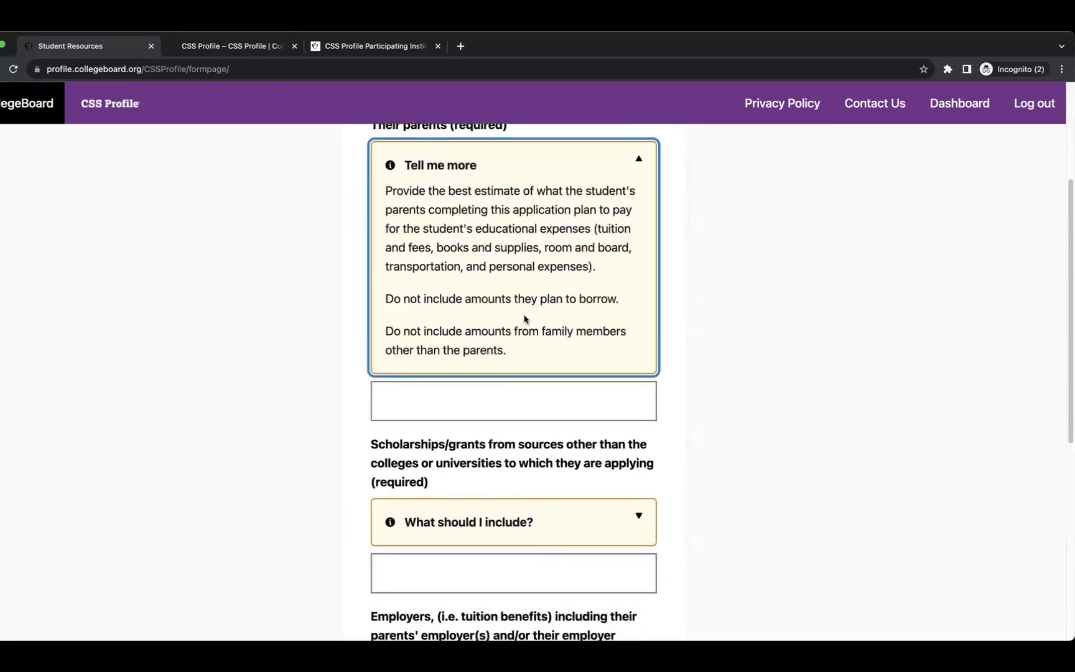
pyautogui.click(459, 403)
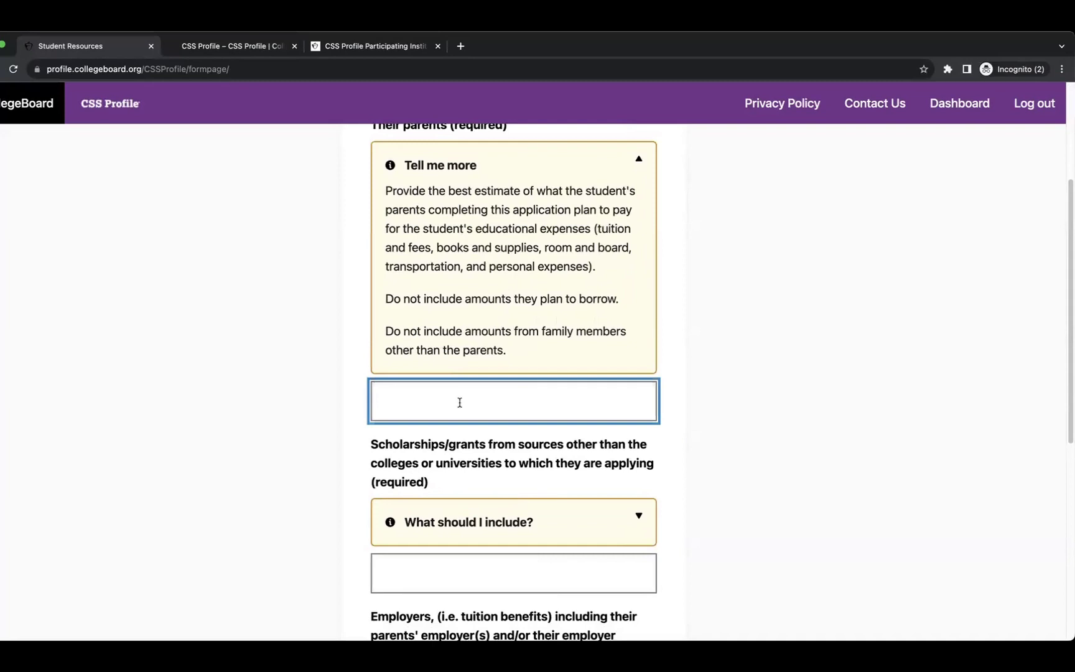
pyautogui.write('100000')
pyautogui.scroll(-3, 445, 525)
pyautogui.click(463, 390)
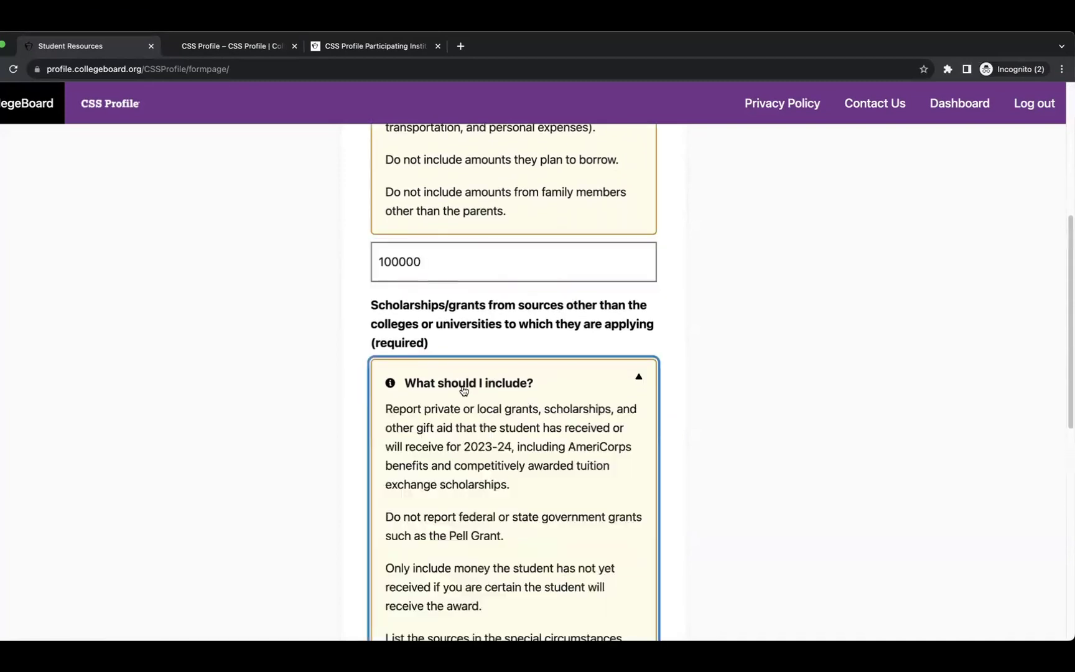
pyautogui.scroll(-2, 463, 391)
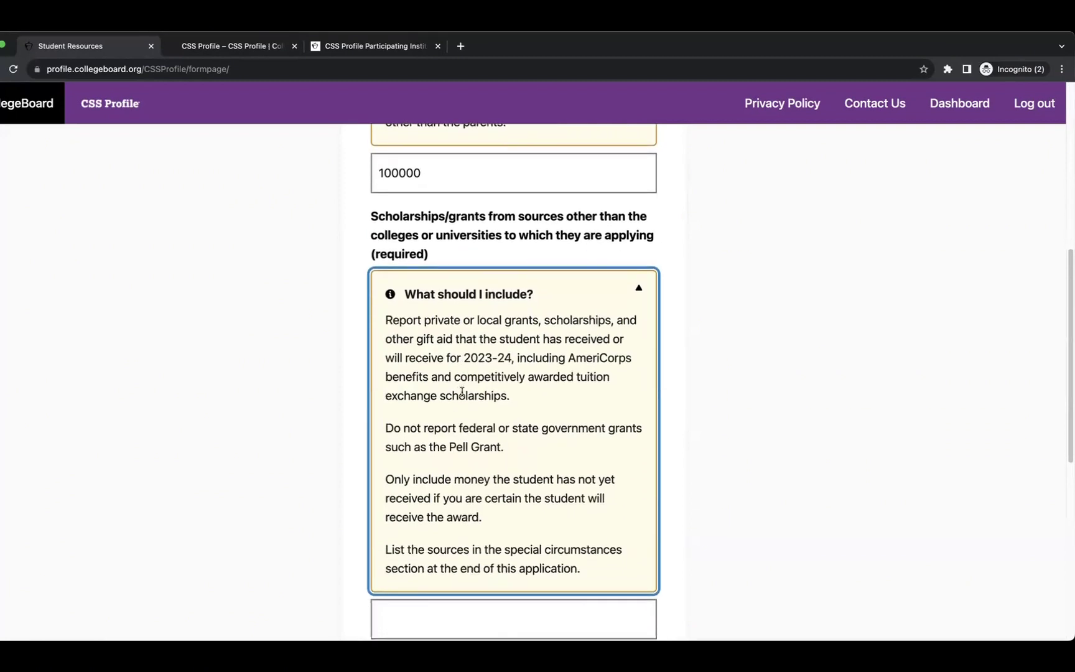
pyautogui.scroll(-1, 462, 392)
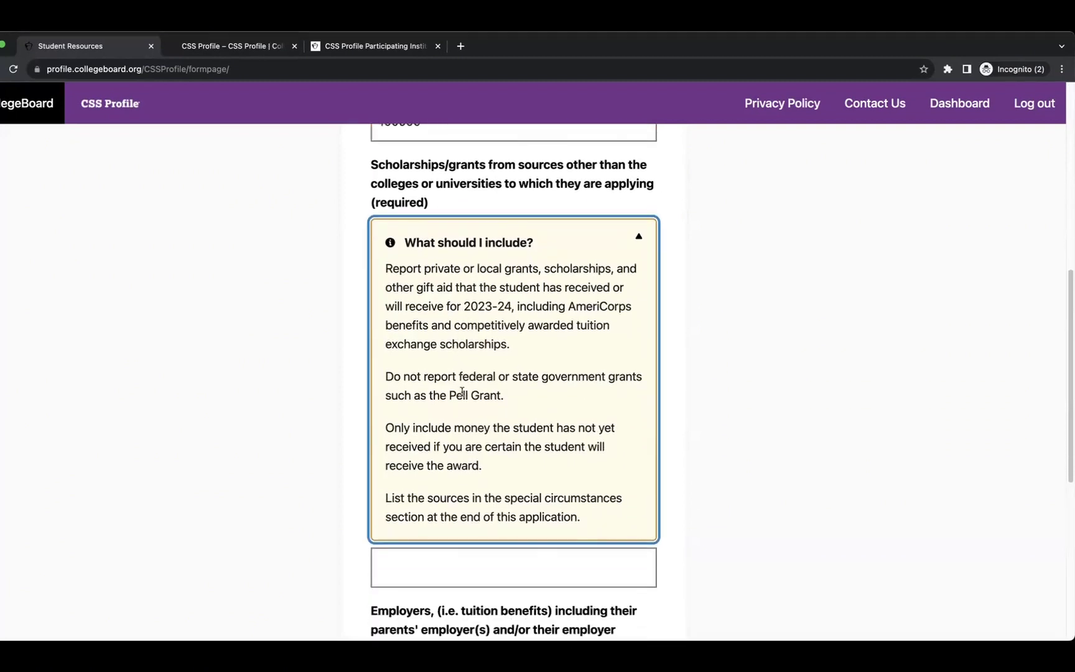
pyautogui.scroll(-2, 462, 392)
pyautogui.click(465, 470)
pyautogui.write('10000')
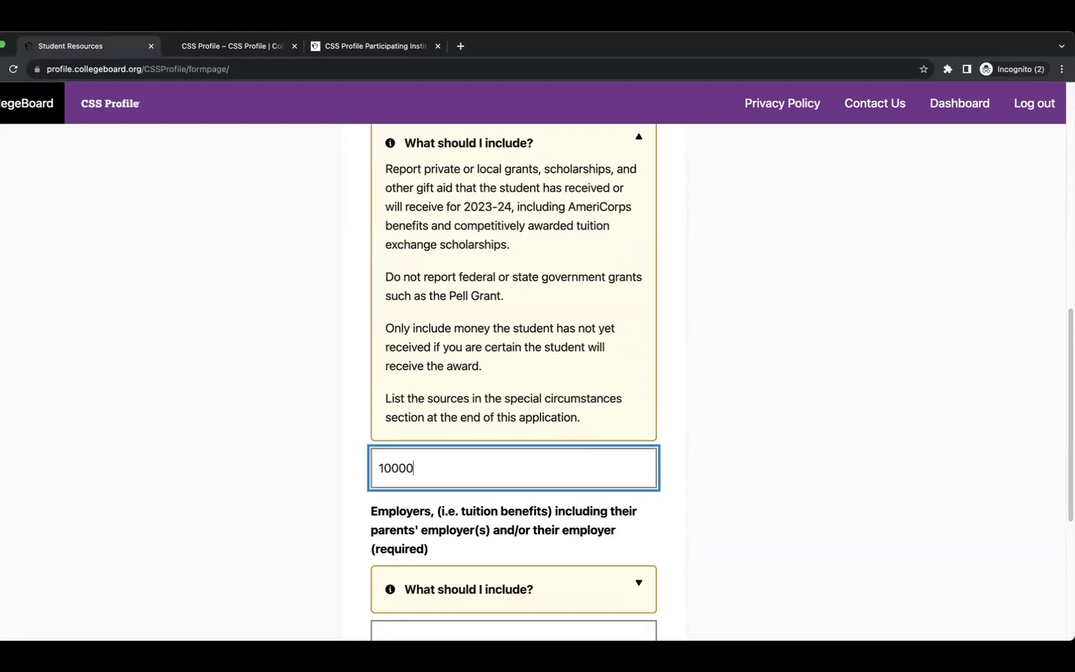
pyautogui.write('0')
# Enter 100 in employer tuition benefits and 0 from relatives, then save the resources.
pyautogui.scroll(-3, 466, 468)
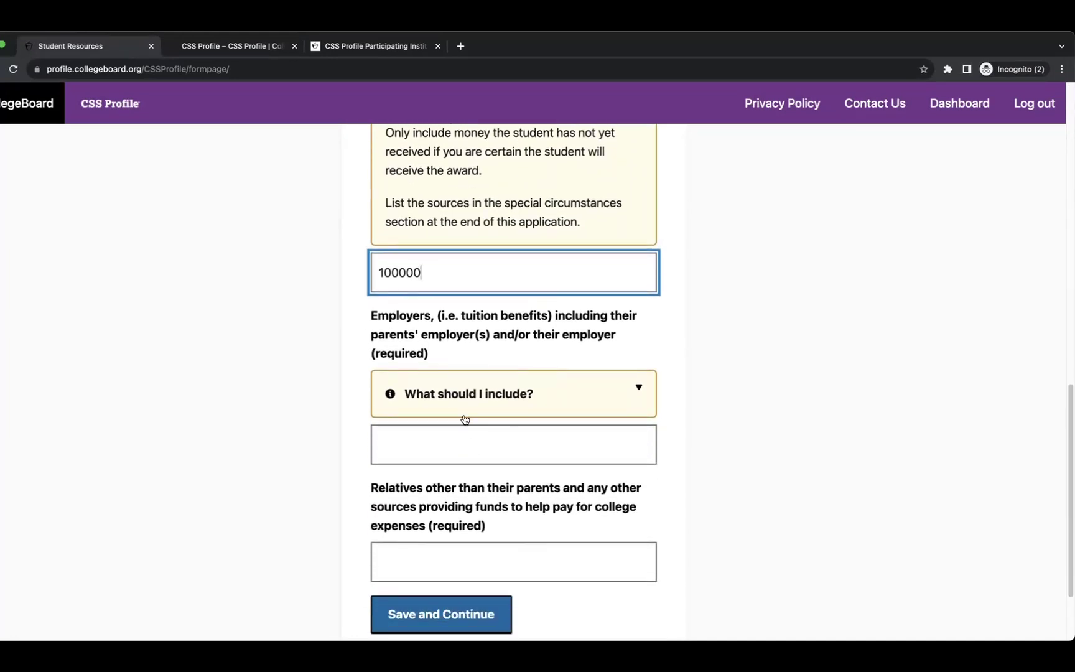
pyautogui.click(463, 399)
pyautogui.scroll(-4, 457, 402)
pyautogui.scroll(2, 454, 458)
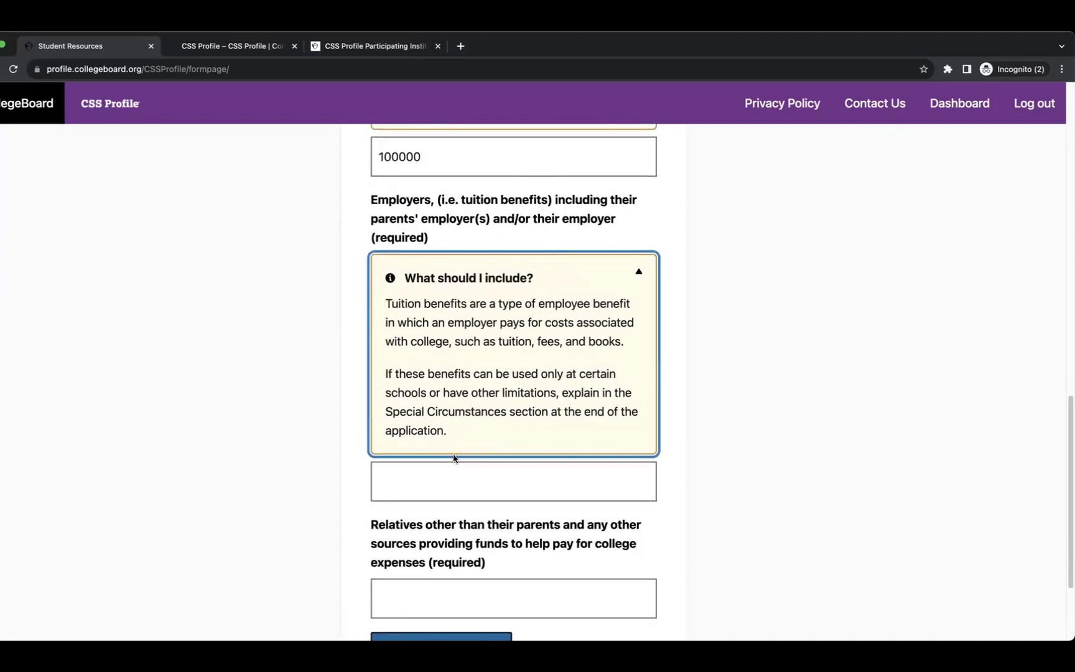
pyautogui.click(452, 476)
pyautogui.write('100')
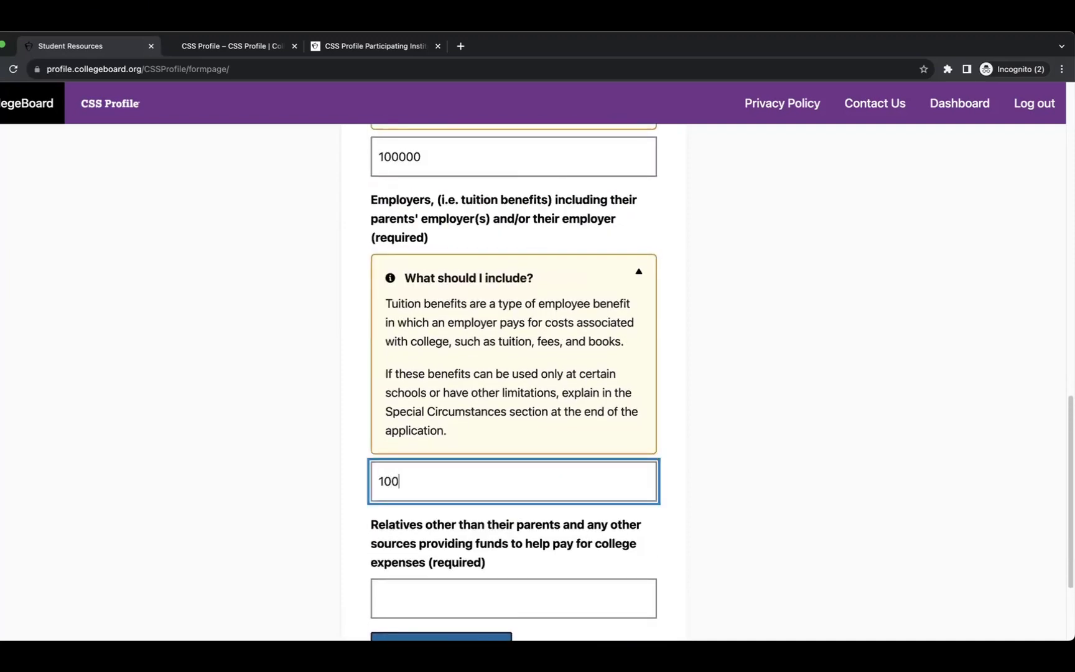
pyautogui.scroll(-3, 458, 496)
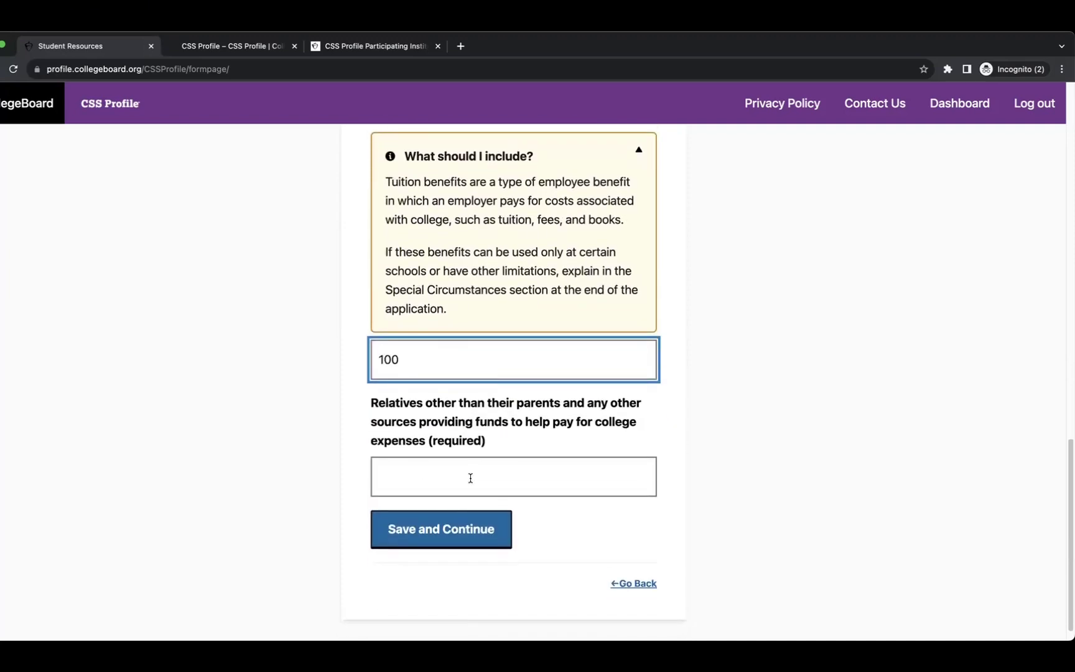
pyautogui.click(470, 477)
pyautogui.write('0')
pyautogui.click(428, 537)
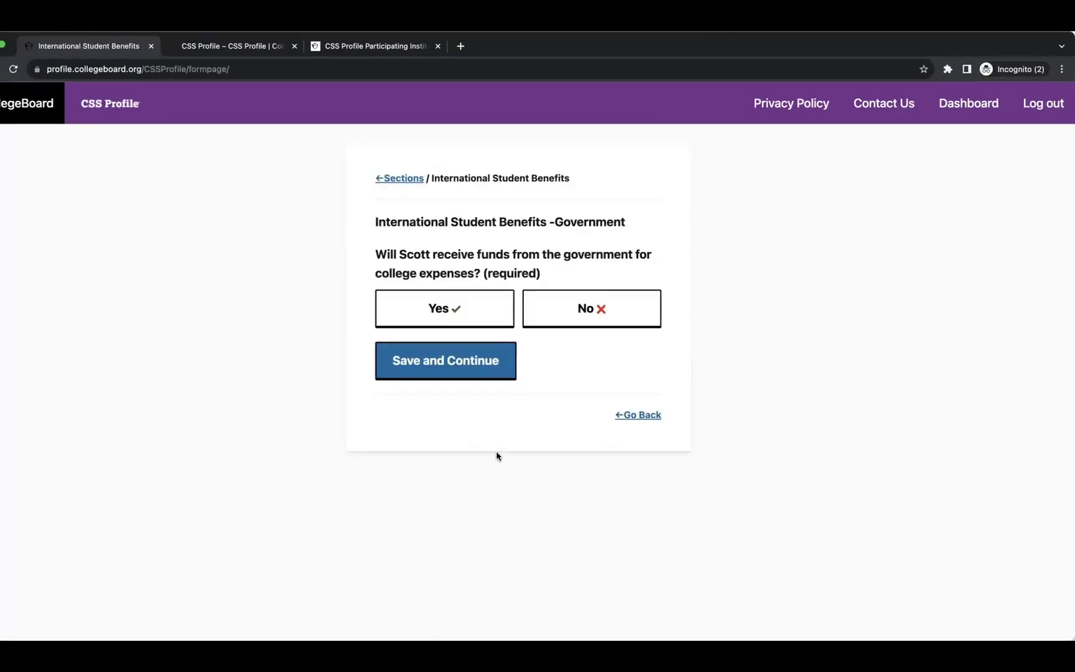
# Answer No to government funding, agency or foundation funds, and tuition benefits.
pyautogui.click(569, 314)
pyautogui.click(424, 373)
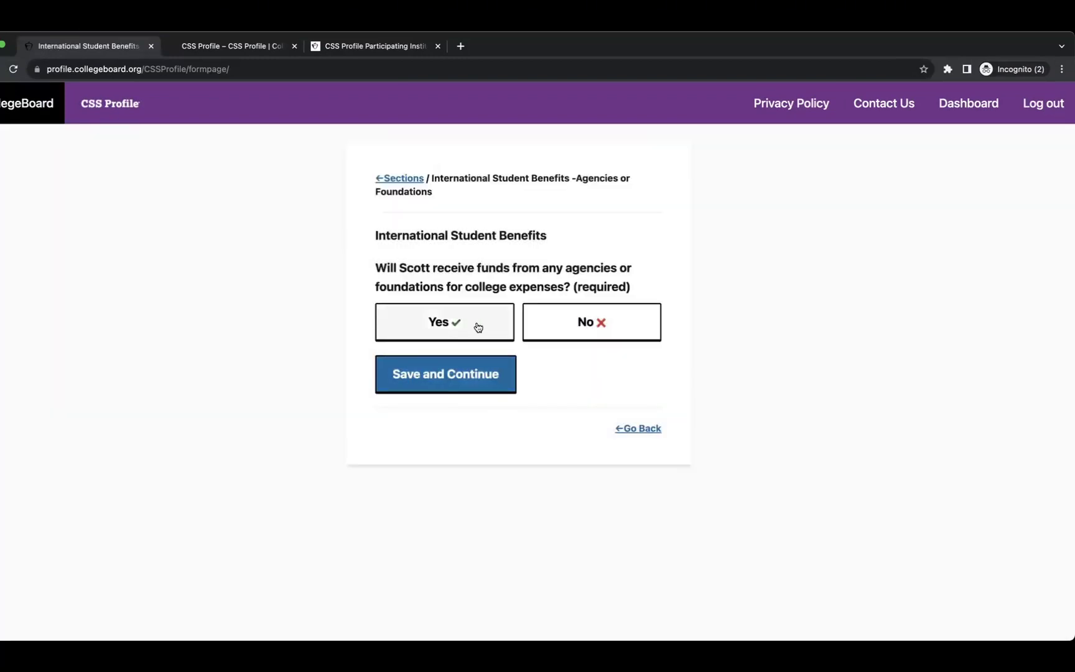
pyautogui.click(591, 324)
pyautogui.click(448, 373)
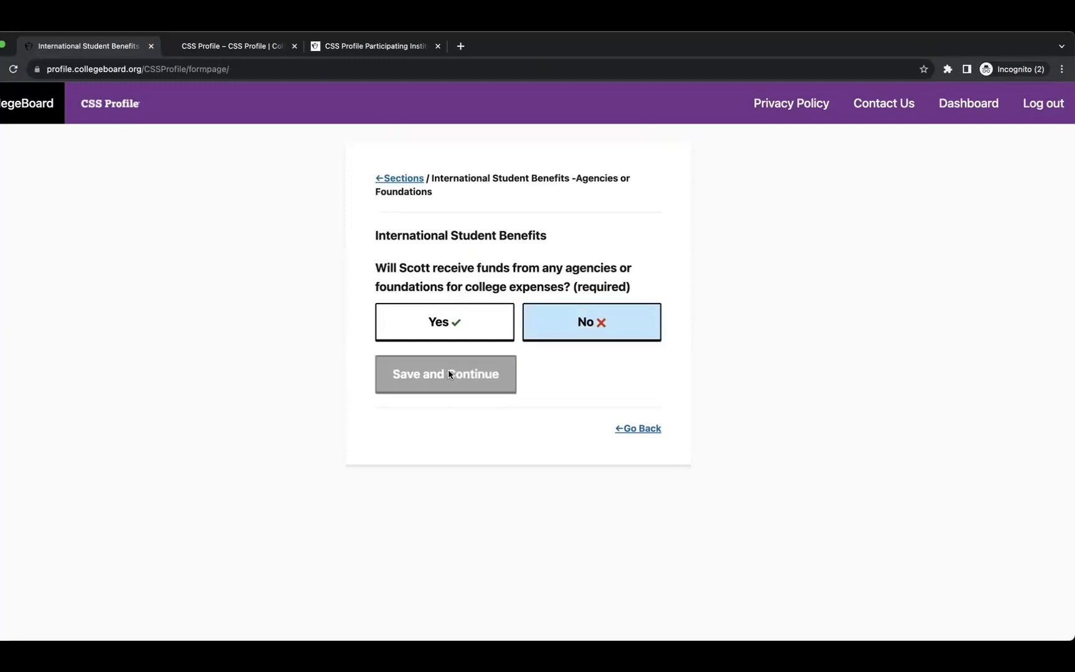
pyautogui.click(451, 294)
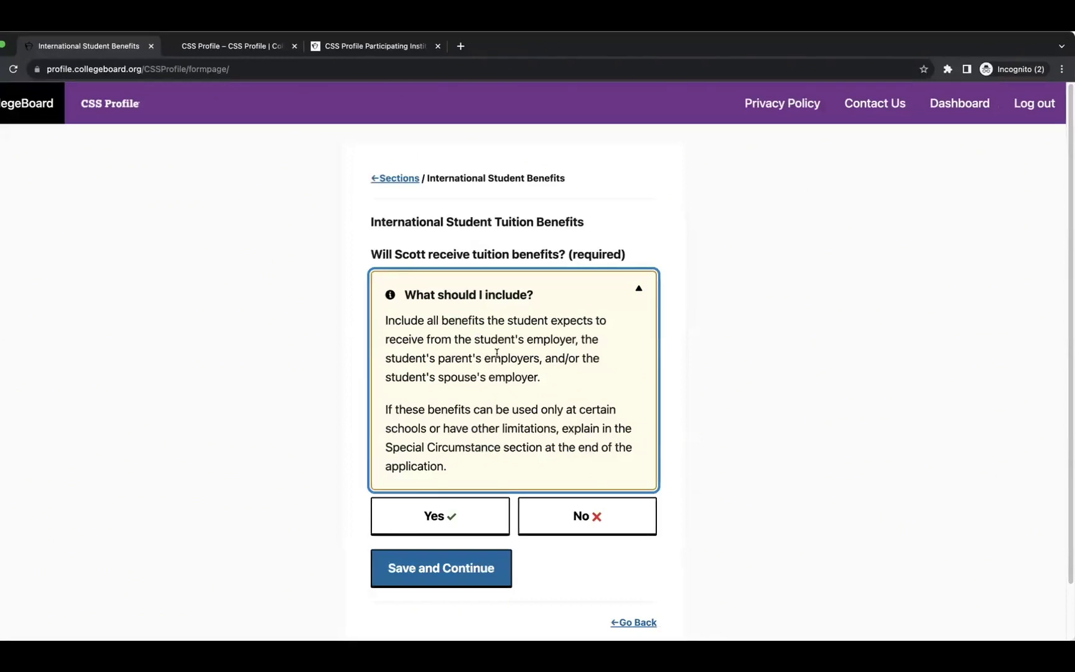
pyautogui.scroll(-1, 496, 353)
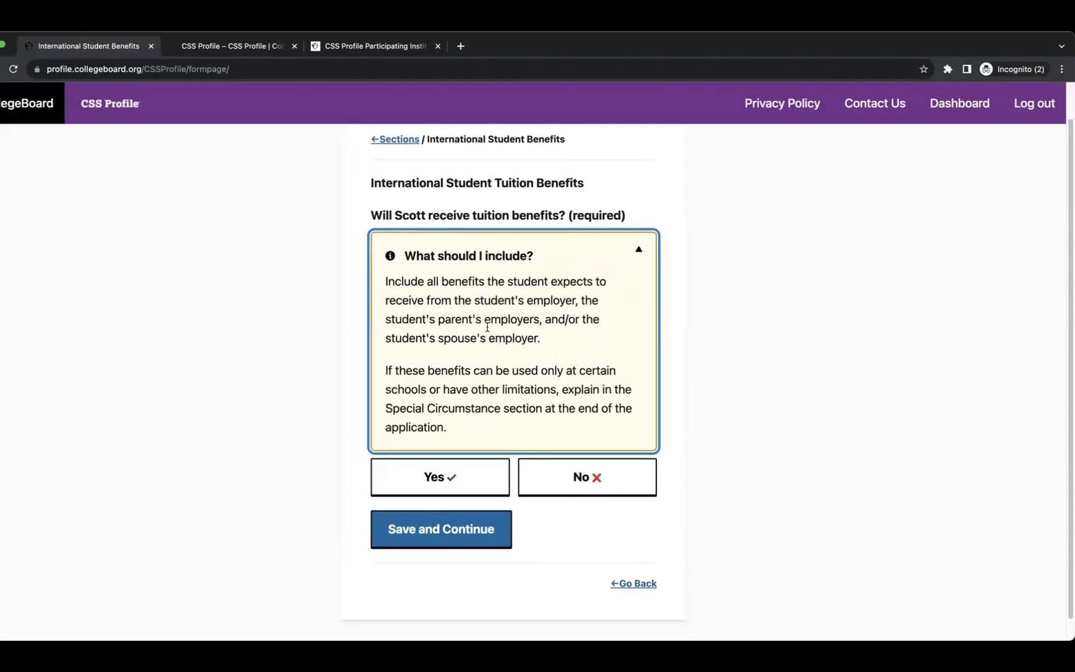
pyautogui.click(564, 486)
pyautogui.click(449, 537)
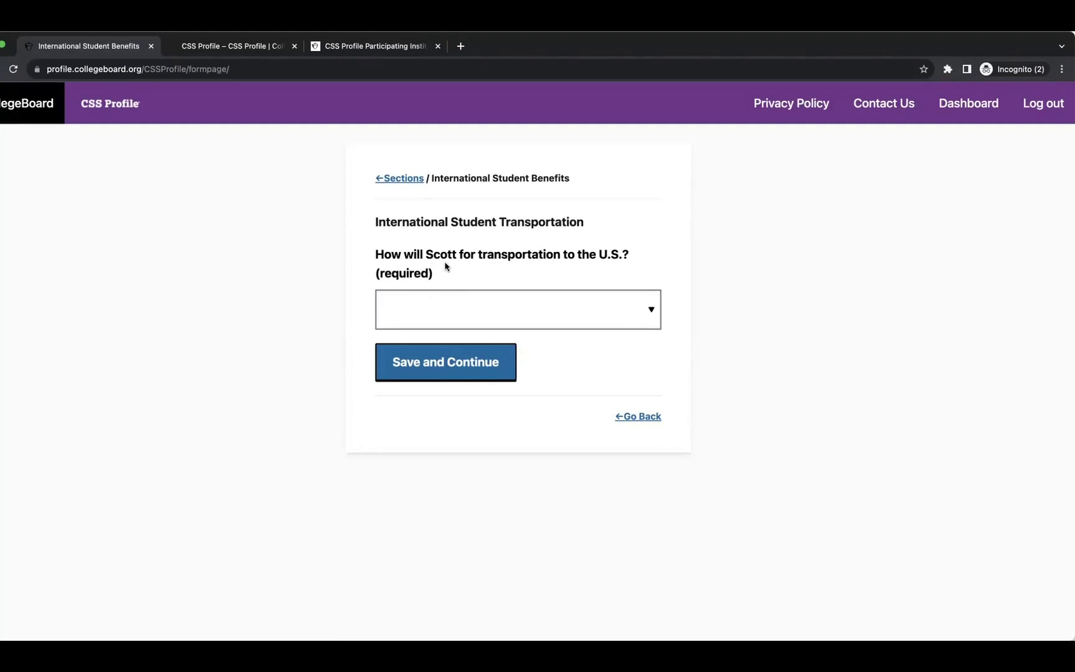
# Select Student's income/savings as the source paying for transportation to the U.S.
pyautogui.click(536, 324)
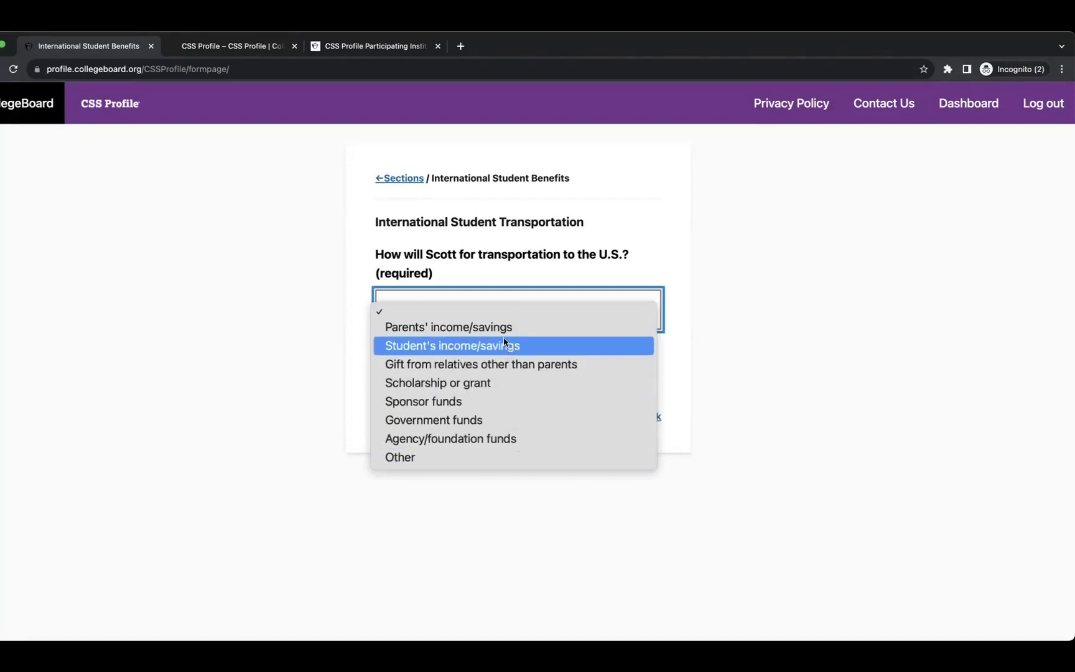
pyautogui.click(495, 457)
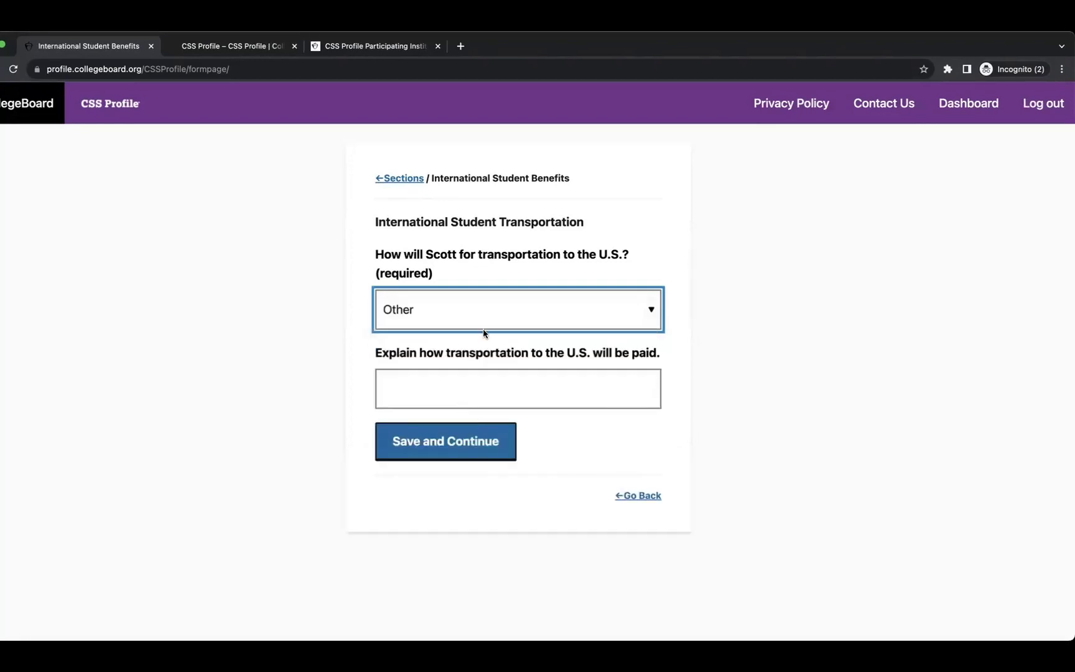
pyautogui.click(479, 317)
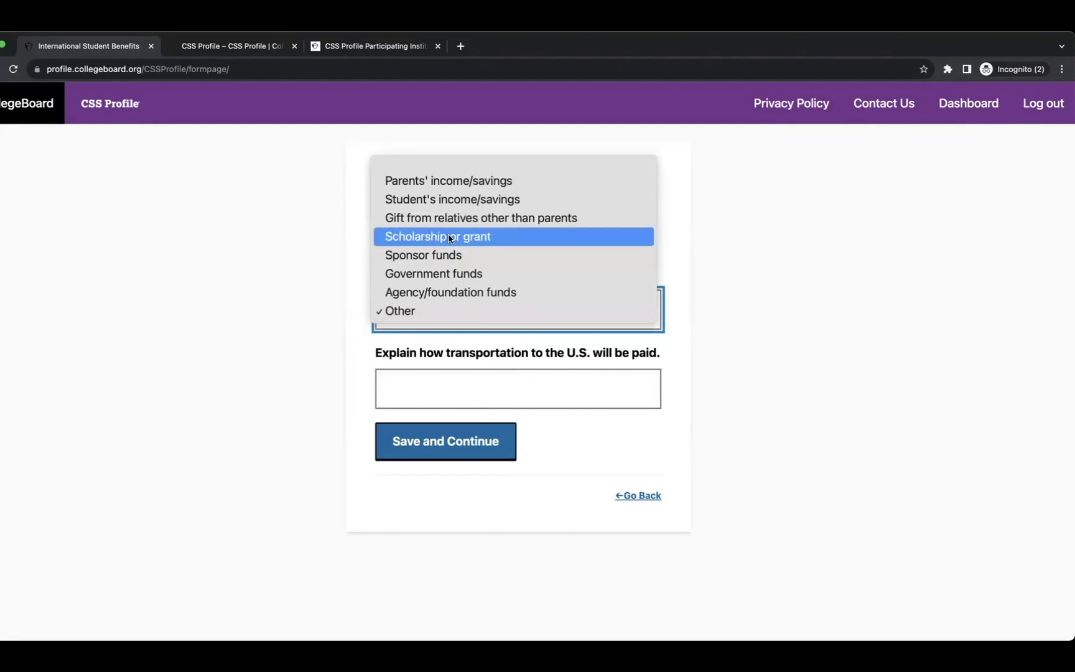
pyautogui.click(448, 202)
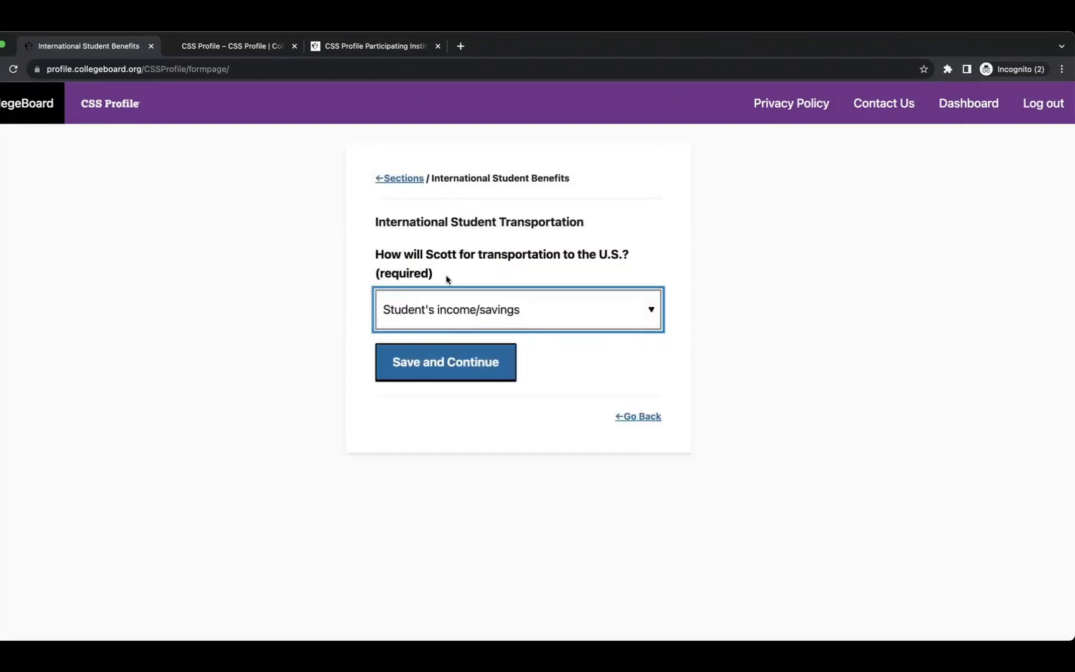
pyautogui.click(444, 362)
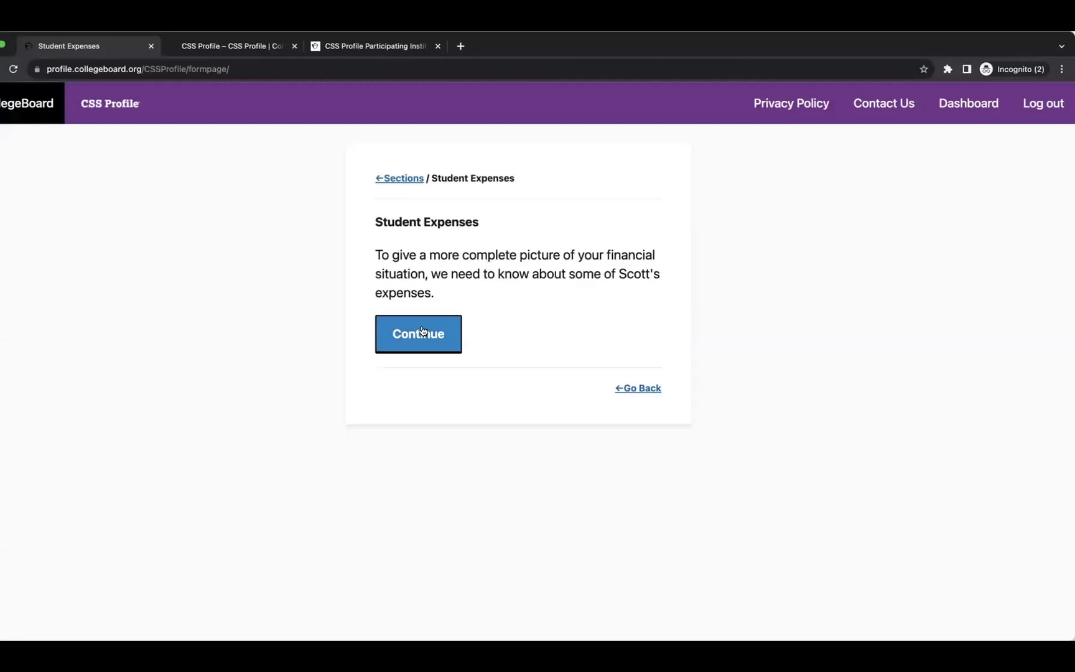
# Enter 0 for child support paid and 1000 for medical expenses.
pyautogui.click(421, 332)
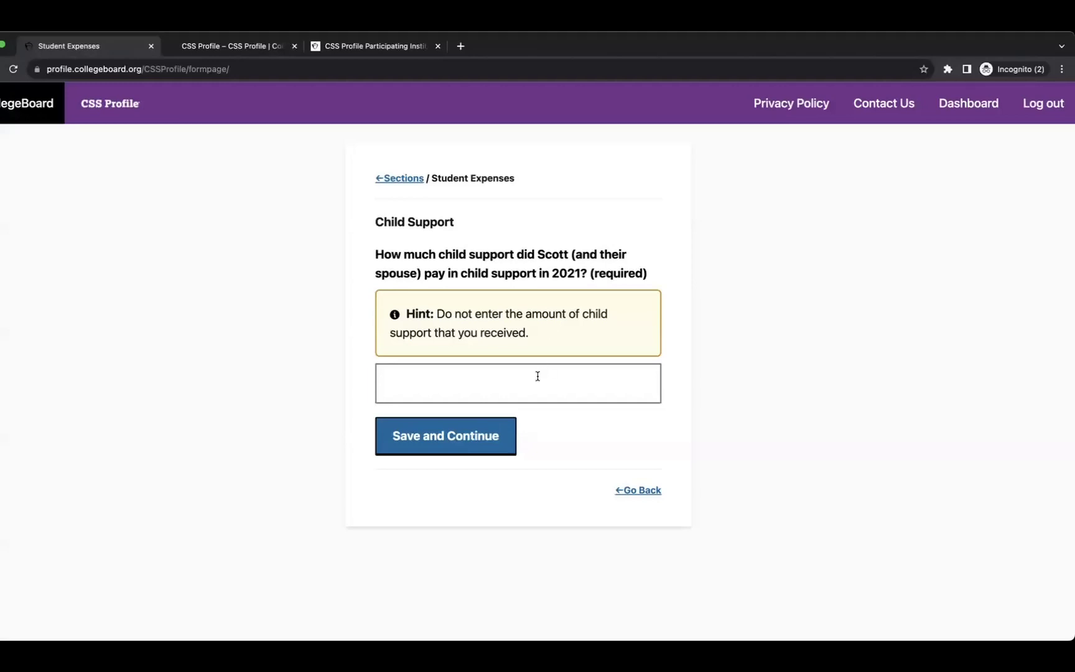
pyautogui.click(538, 375)
pyautogui.write('0')
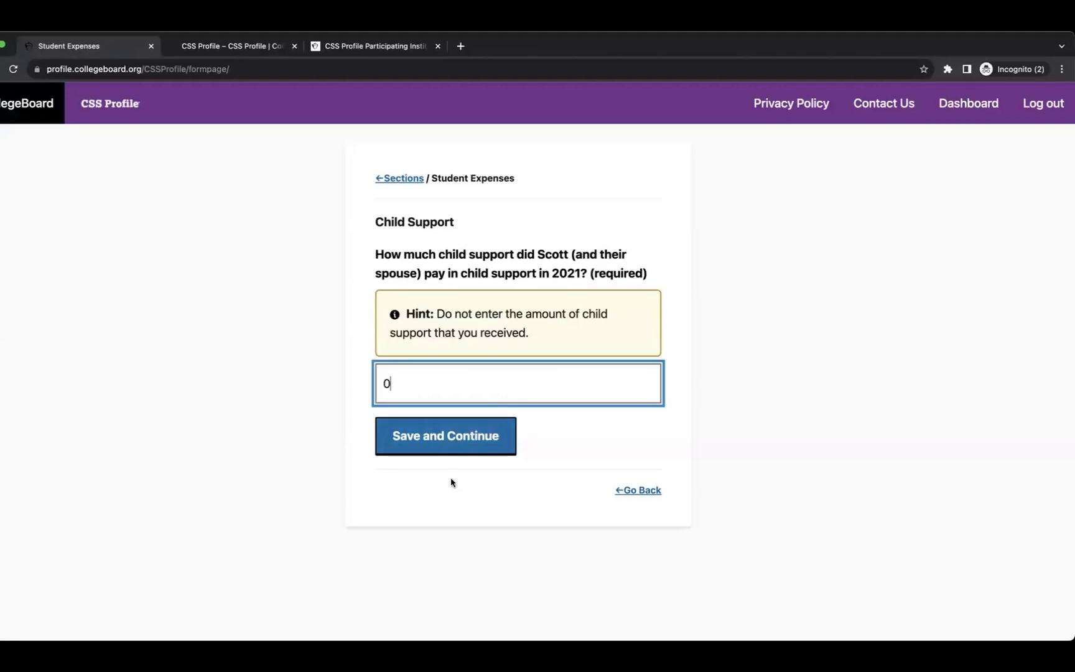
pyautogui.click(431, 443)
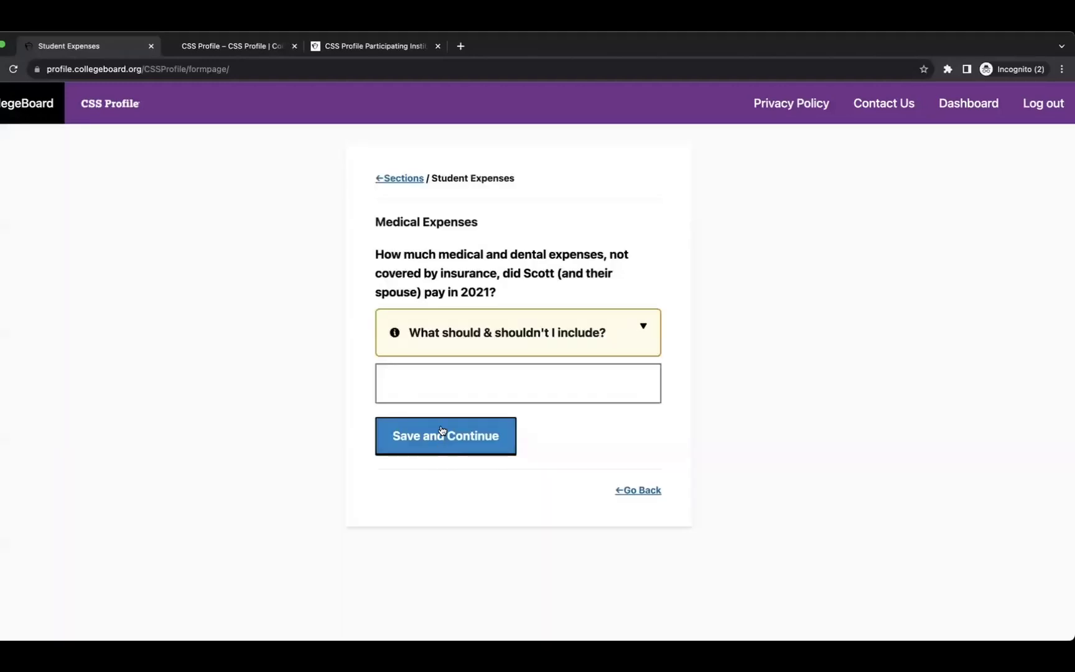
pyautogui.click(532, 382)
pyautogui.write('1')
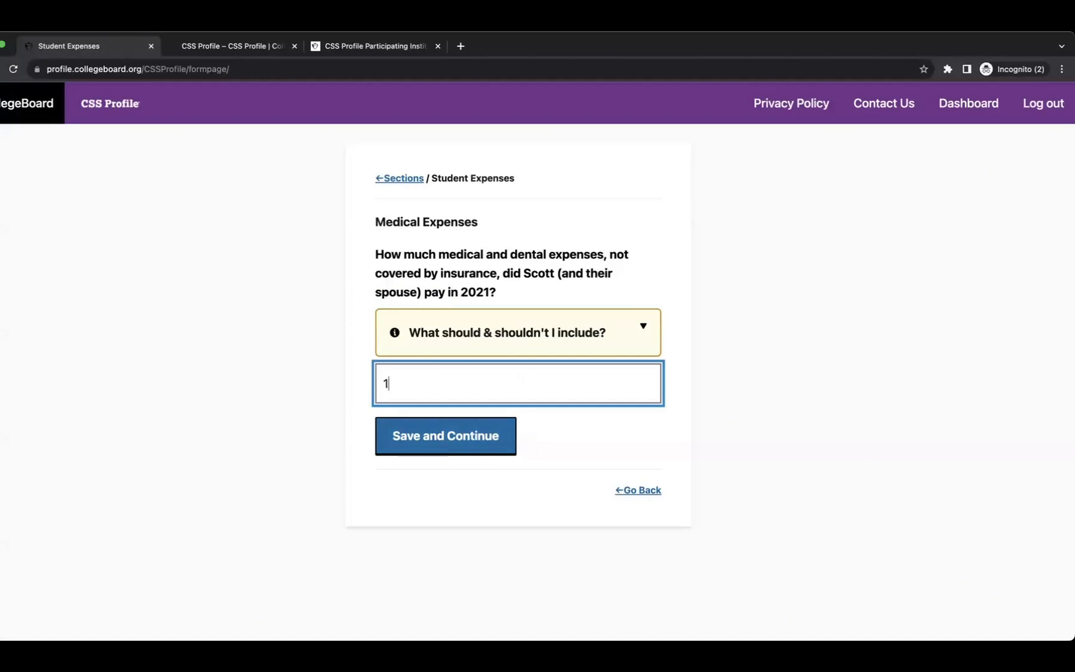
pyautogui.write('0000')
pyautogui.click(458, 433)
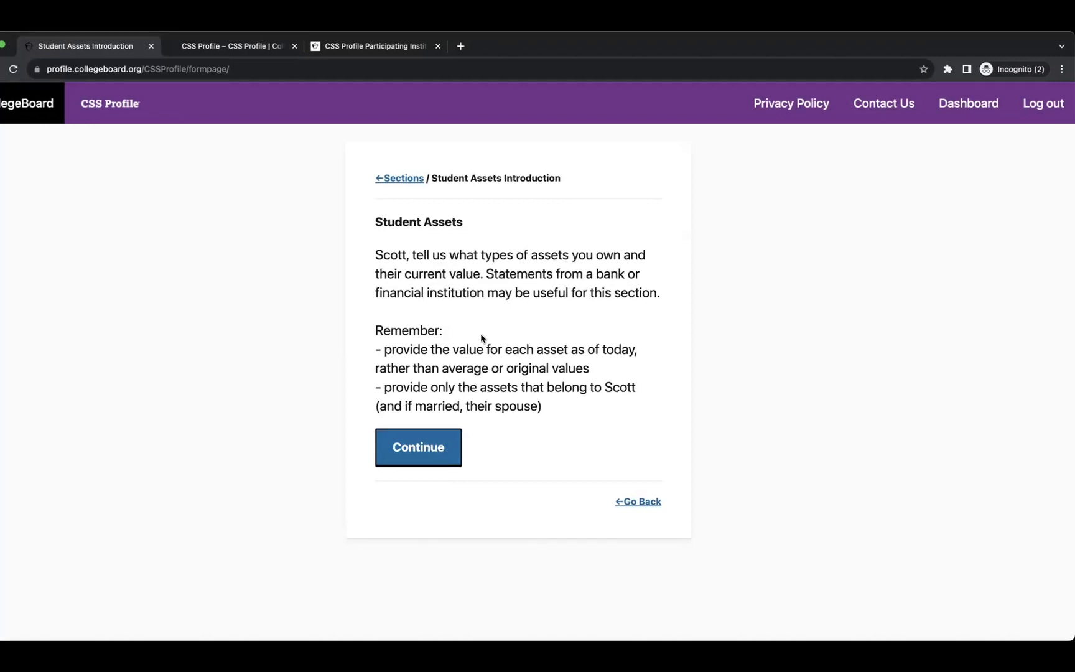
# Check no student asset types, enter 10 in cash and savings, and answer No to retirement assets.
pyautogui.click(430, 447)
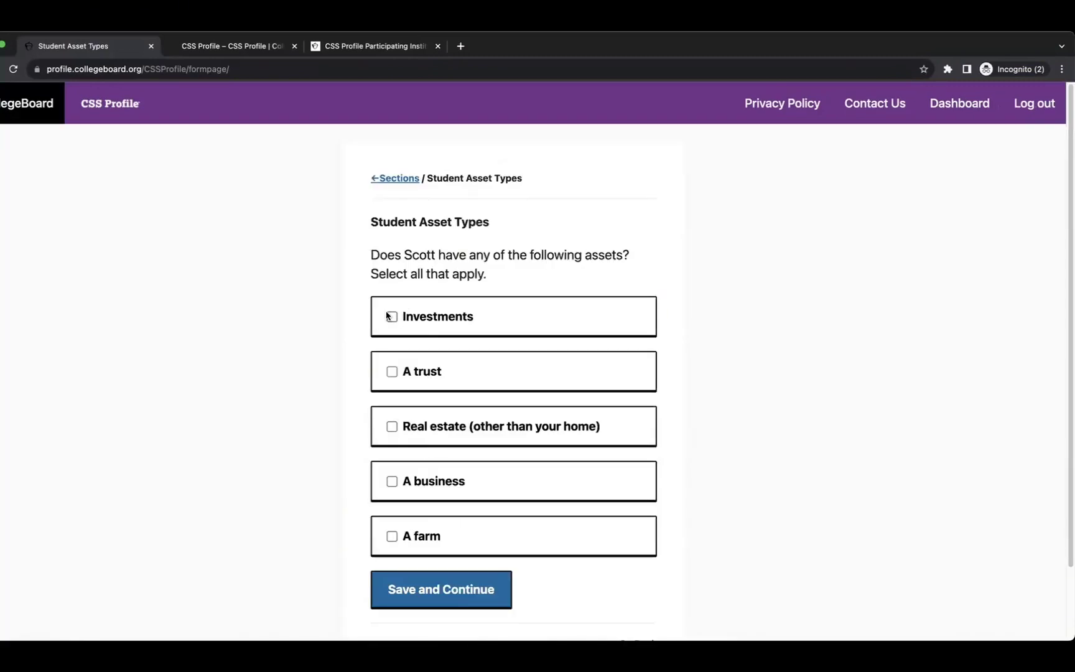
pyautogui.click(445, 594)
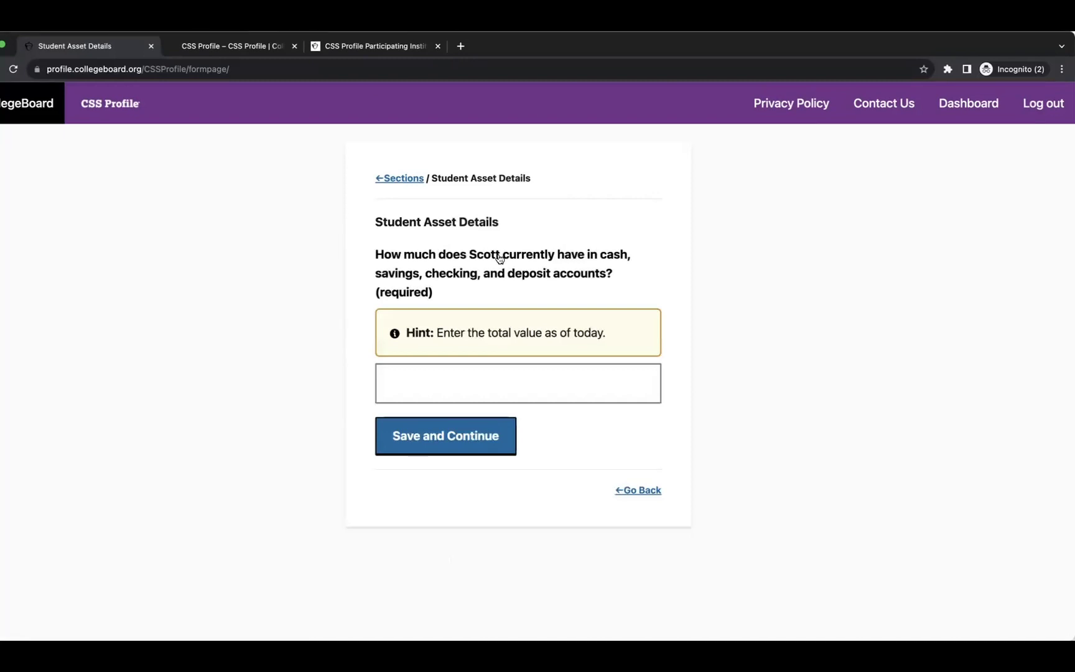
pyautogui.click(480, 375)
pyautogui.write('10')
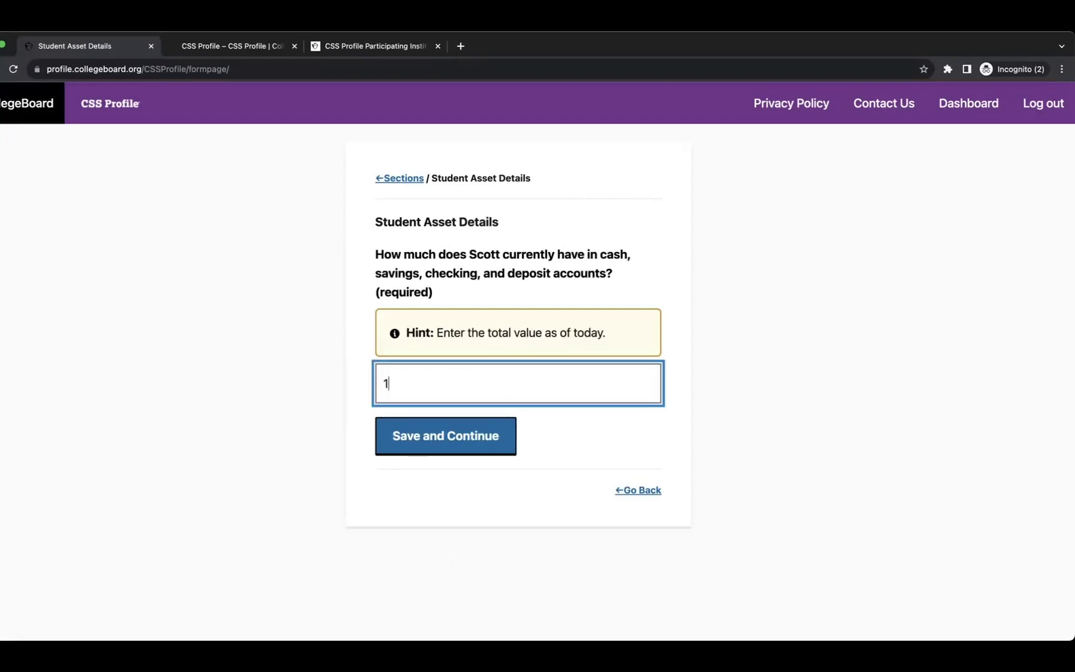
pyautogui.click(456, 440)
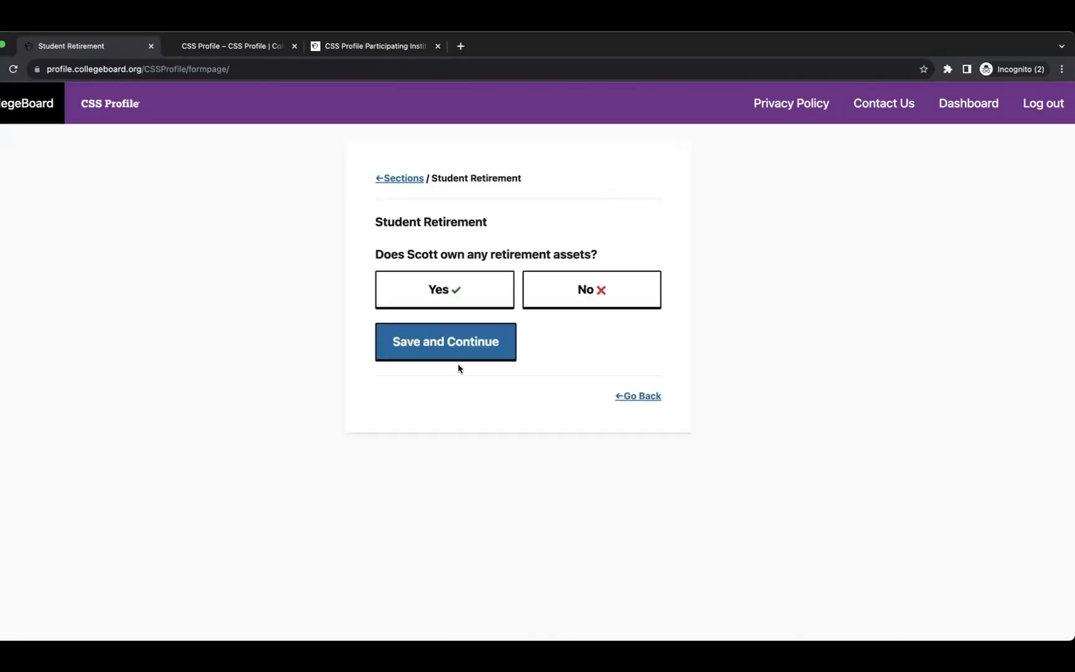
pyautogui.click(570, 286)
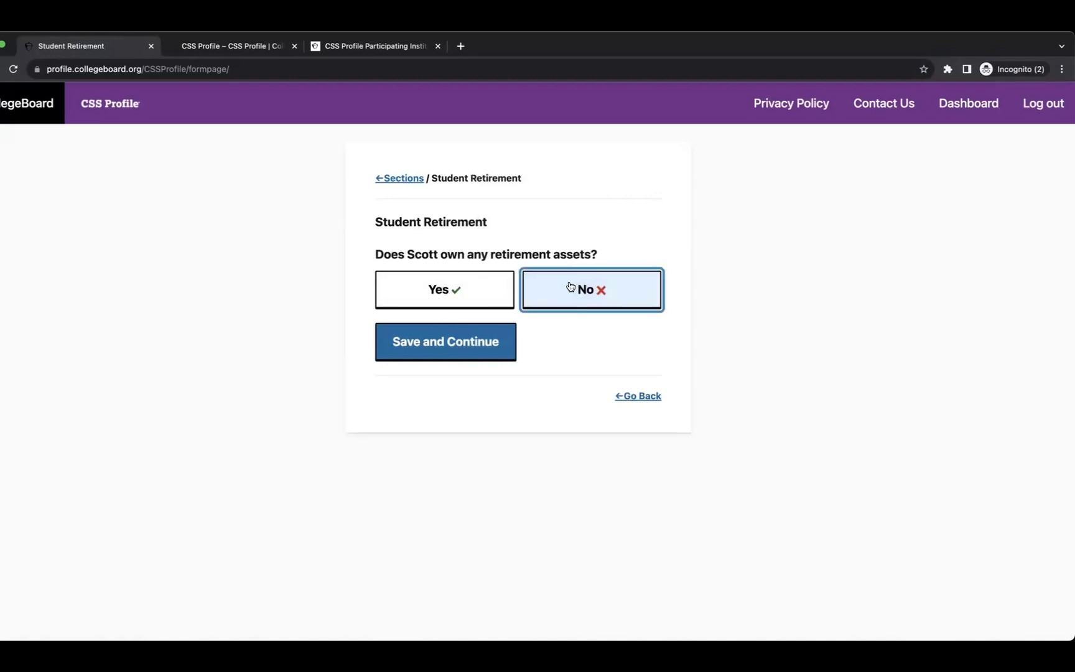
pyautogui.click(433, 339)
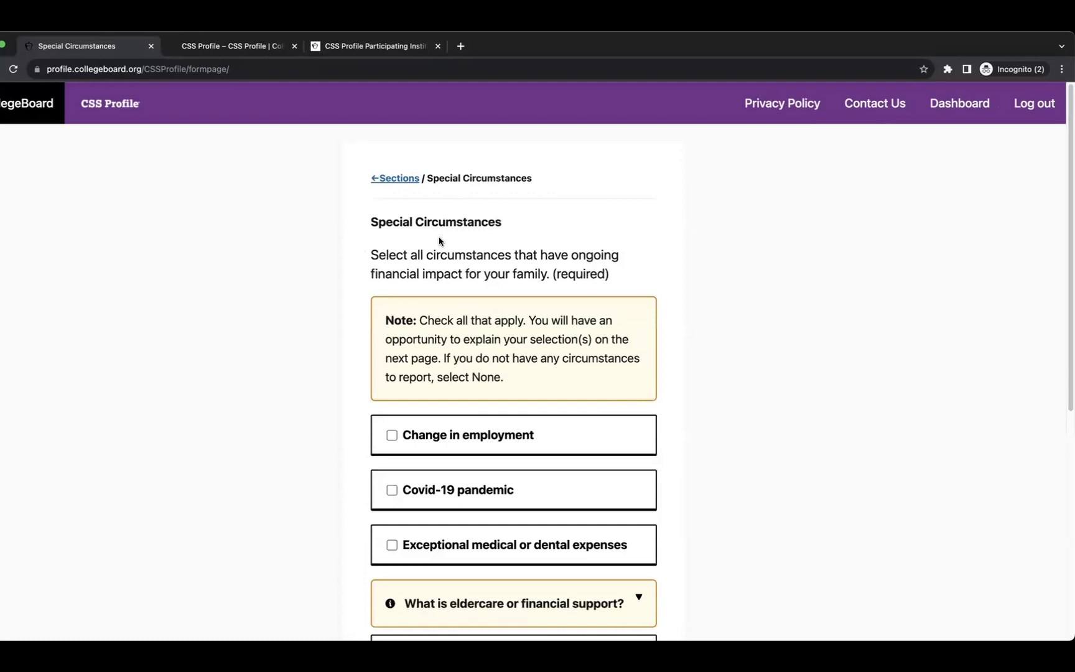
# Tick Other as the special circumstance and save the selection.
pyautogui.scroll(-3, 485, 291)
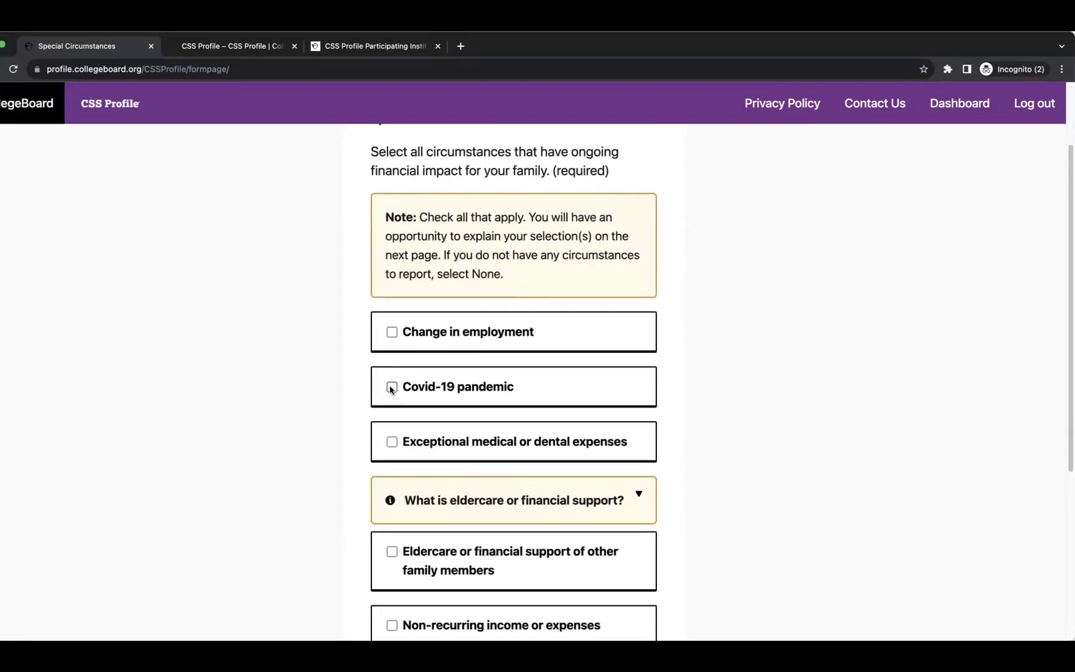
pyautogui.scroll(-8, 425, 427)
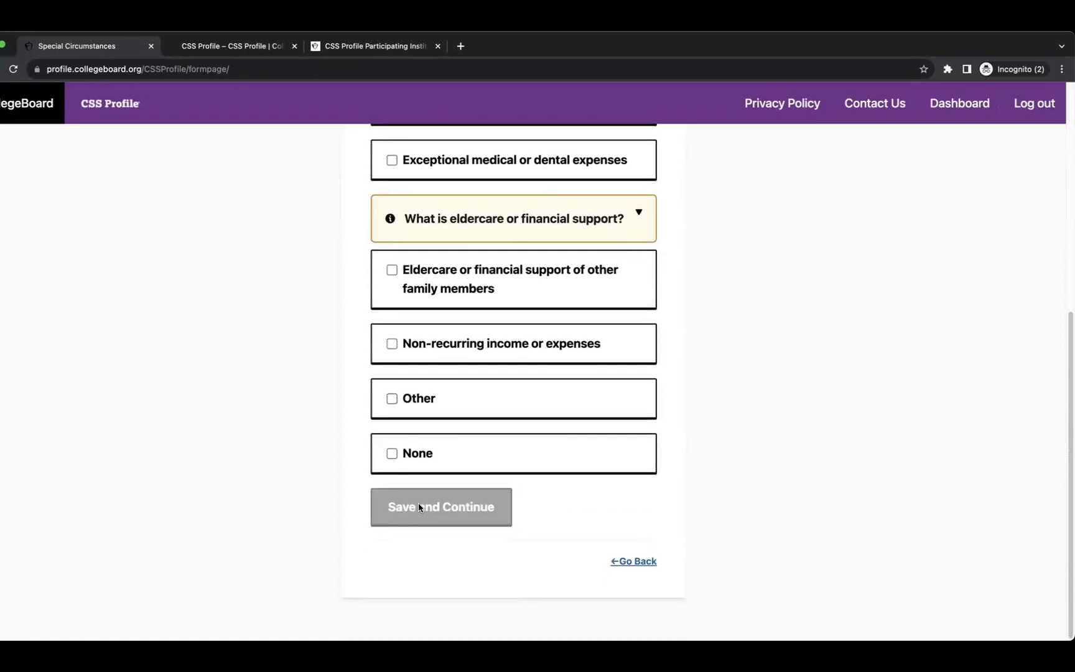
pyautogui.scroll(1, 460, 497)
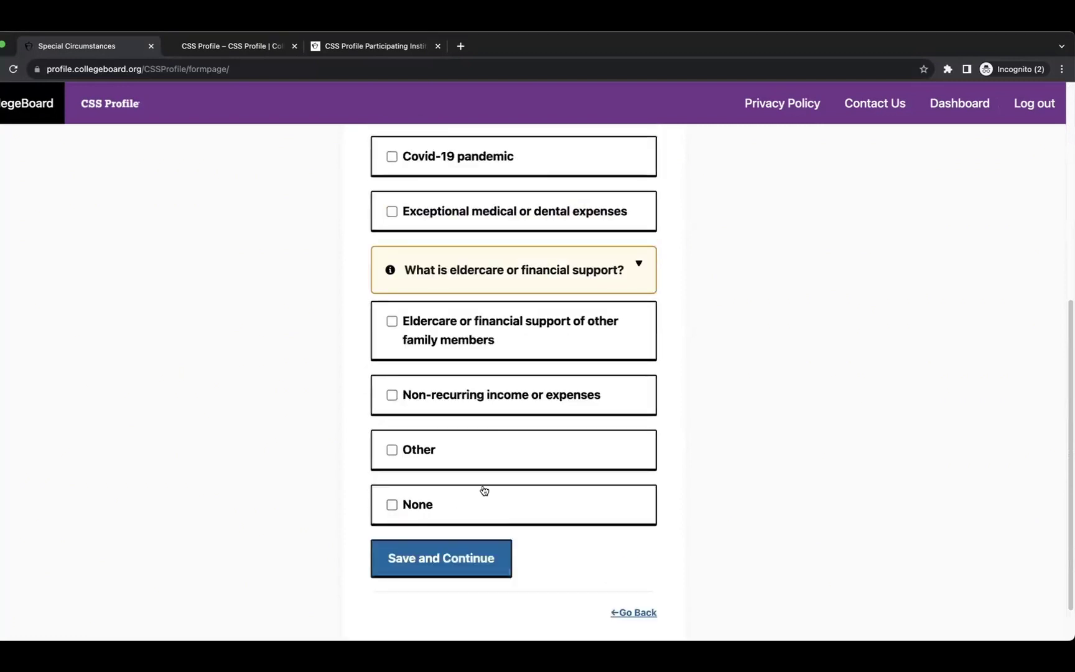
pyautogui.scroll(6, 484, 492)
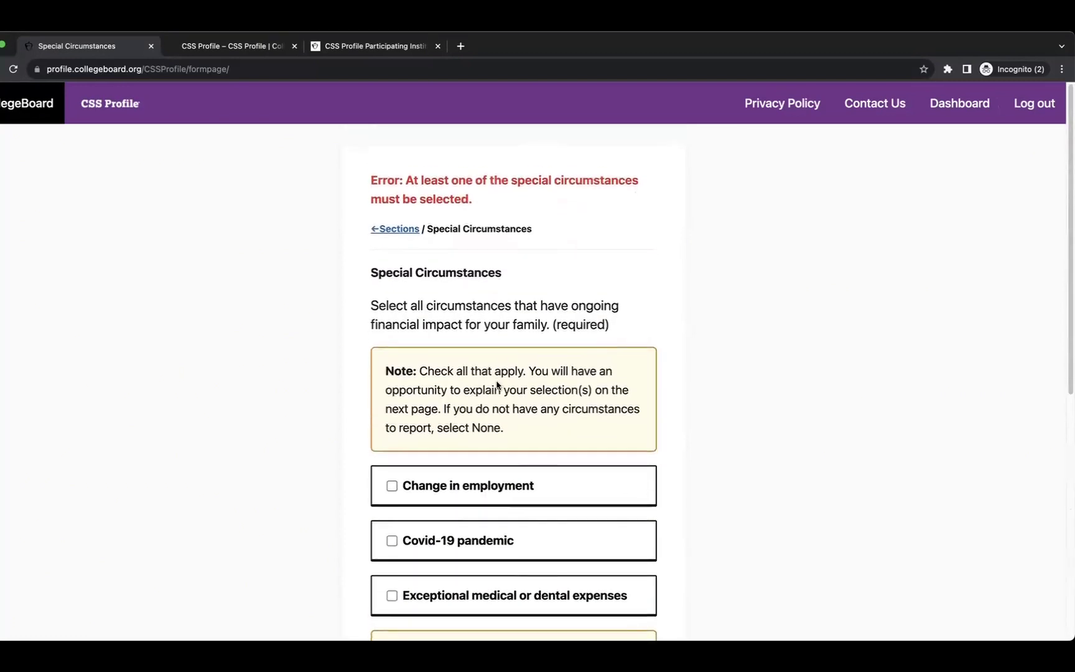
pyautogui.scroll(-7, 496, 384)
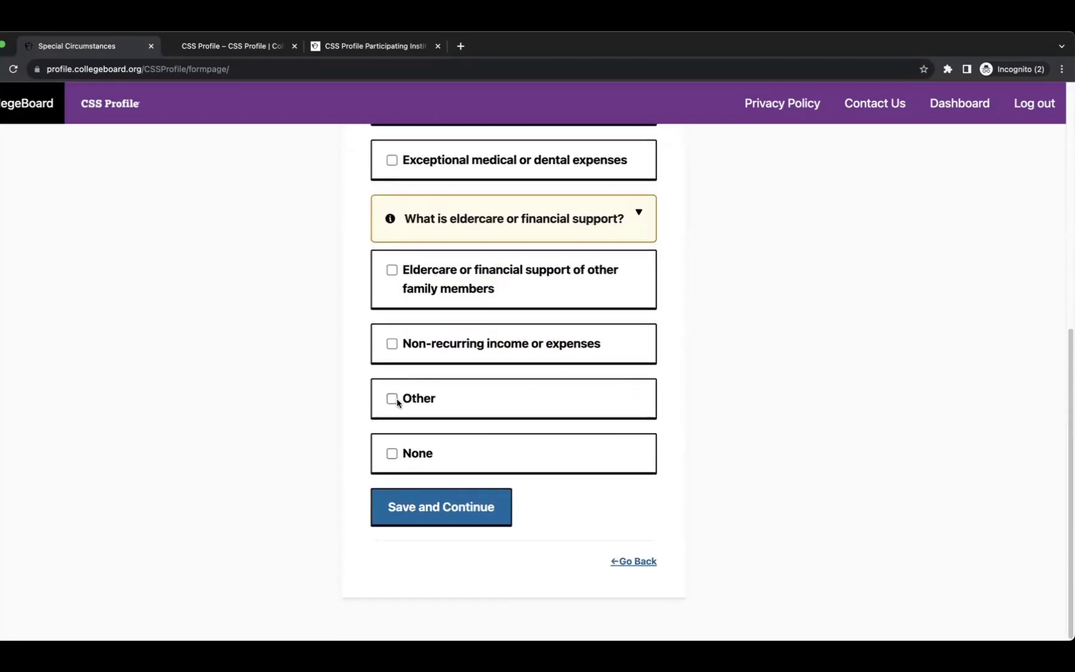
pyautogui.click(397, 401)
pyautogui.click(444, 503)
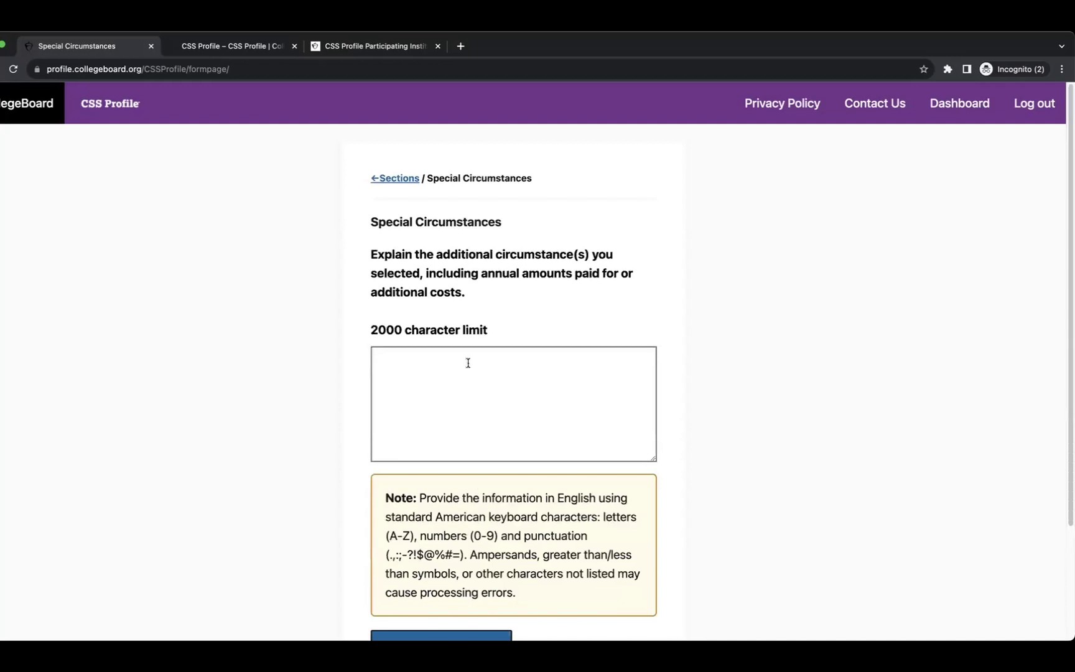
# Return to Special Circumstances and switch the choice from Other to eldercare or family financial support.
pyautogui.scroll(-2, 487, 280)
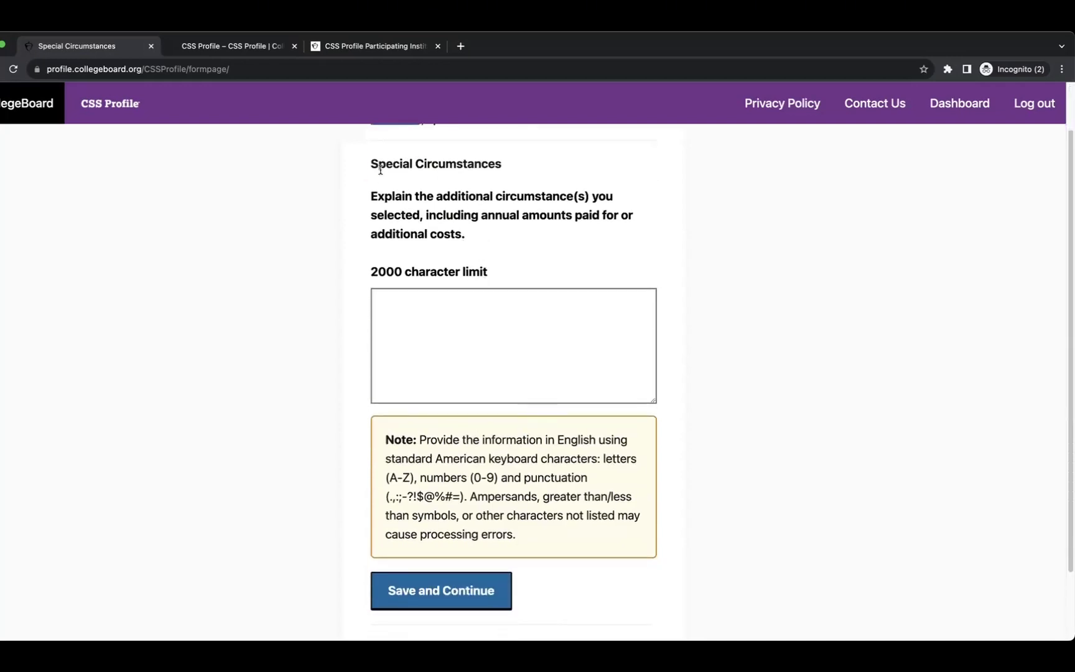
pyautogui.scroll(2, 398, 196)
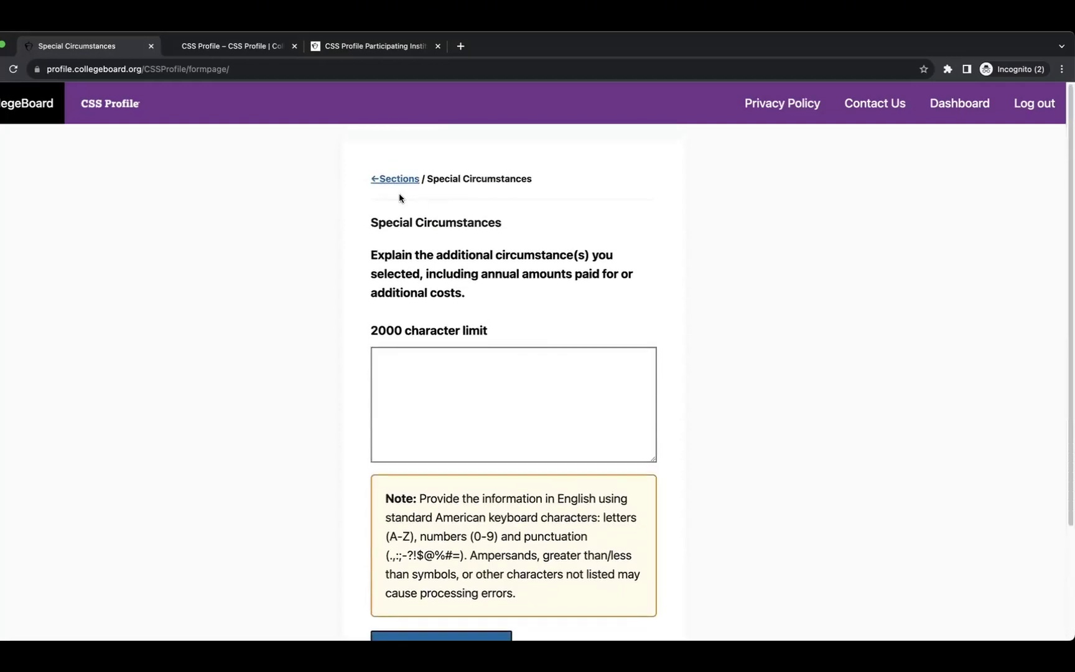
pyautogui.click(396, 182)
pyautogui.scroll(-15, 525, 360)
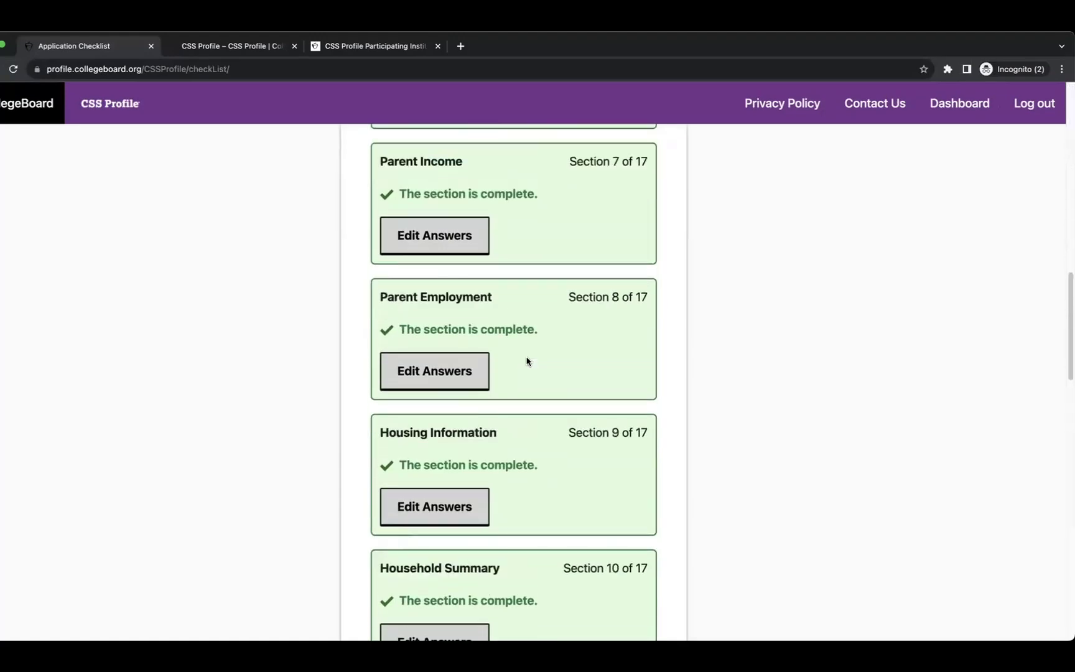
pyautogui.scroll(-15, 526, 361)
pyautogui.scroll(3, 527, 360)
pyautogui.click(446, 345)
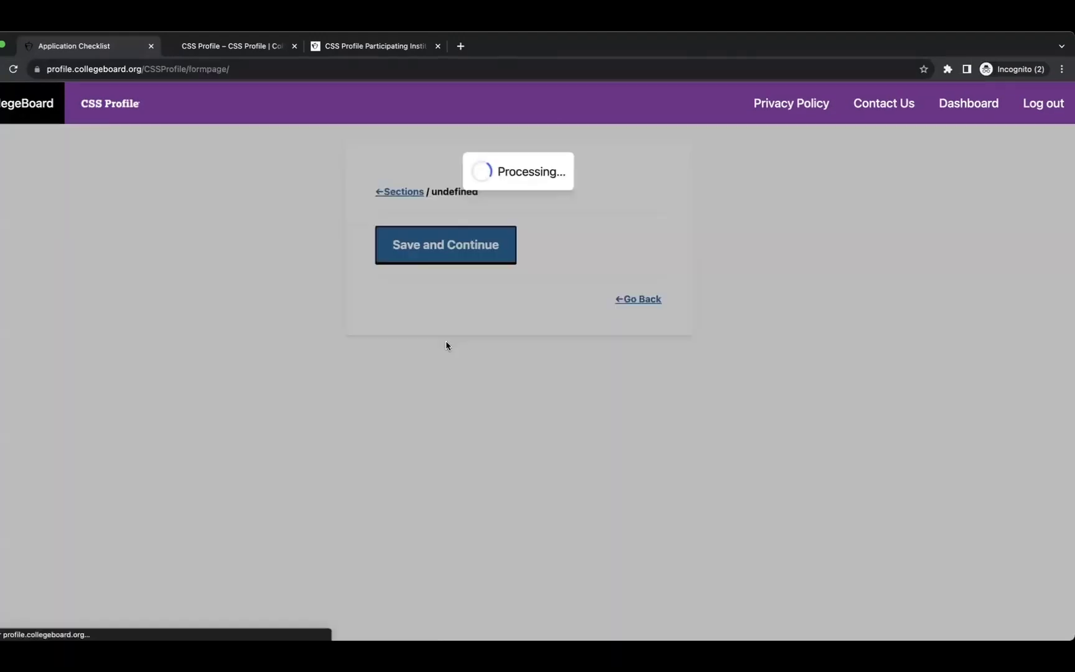
pyautogui.scroll(-3, 504, 361)
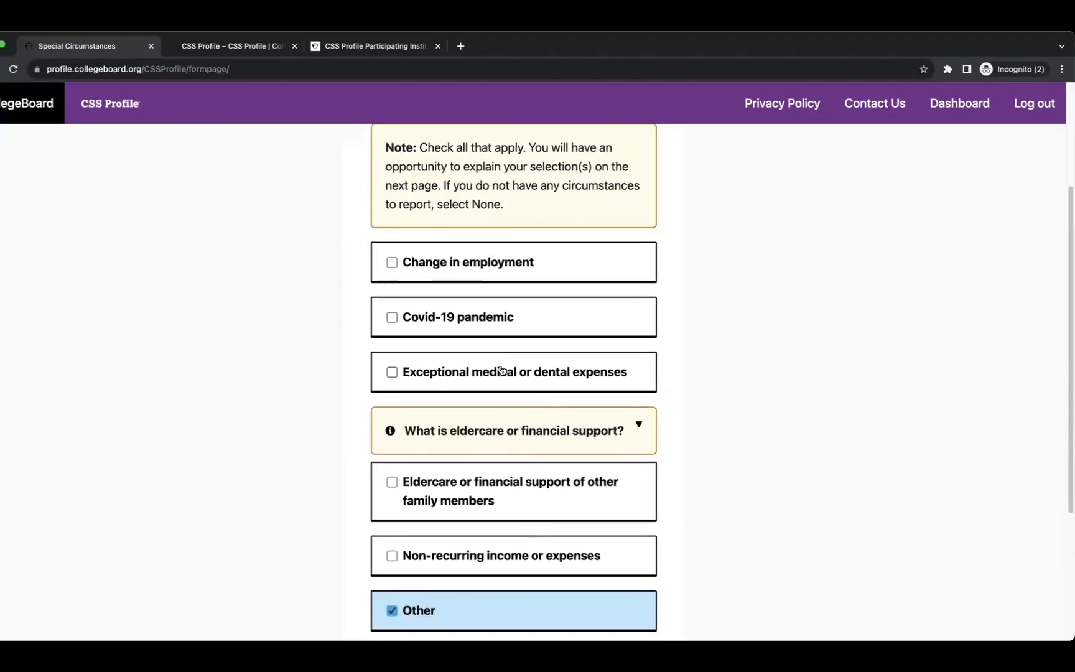
pyautogui.scroll(-4, 501, 370)
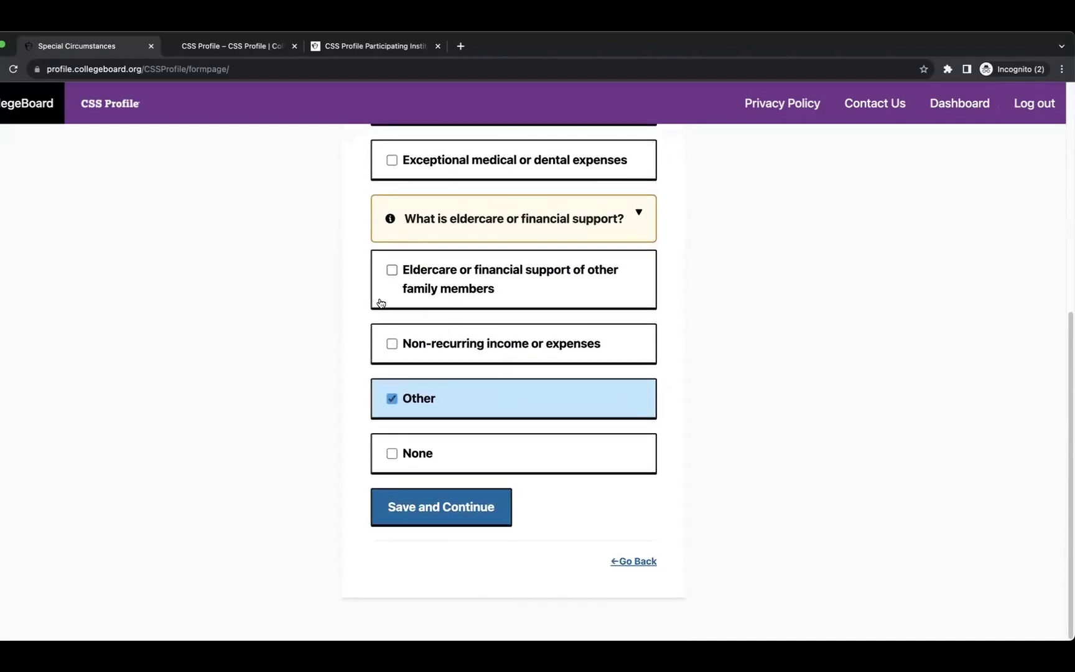
pyautogui.click(391, 270)
pyautogui.click(407, 411)
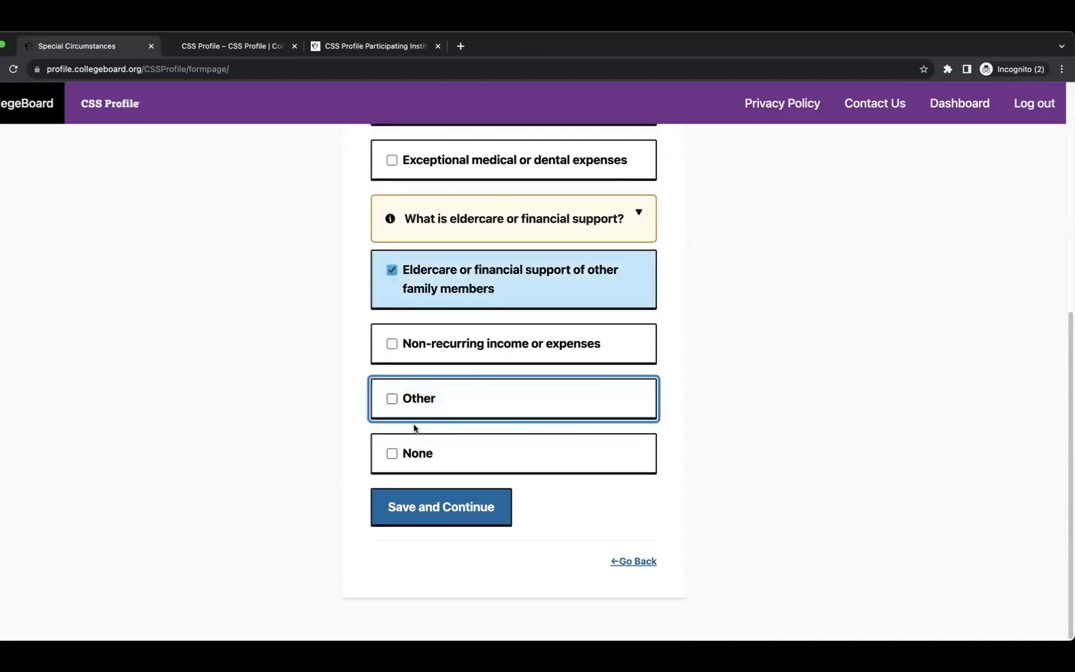
pyautogui.click(448, 496)
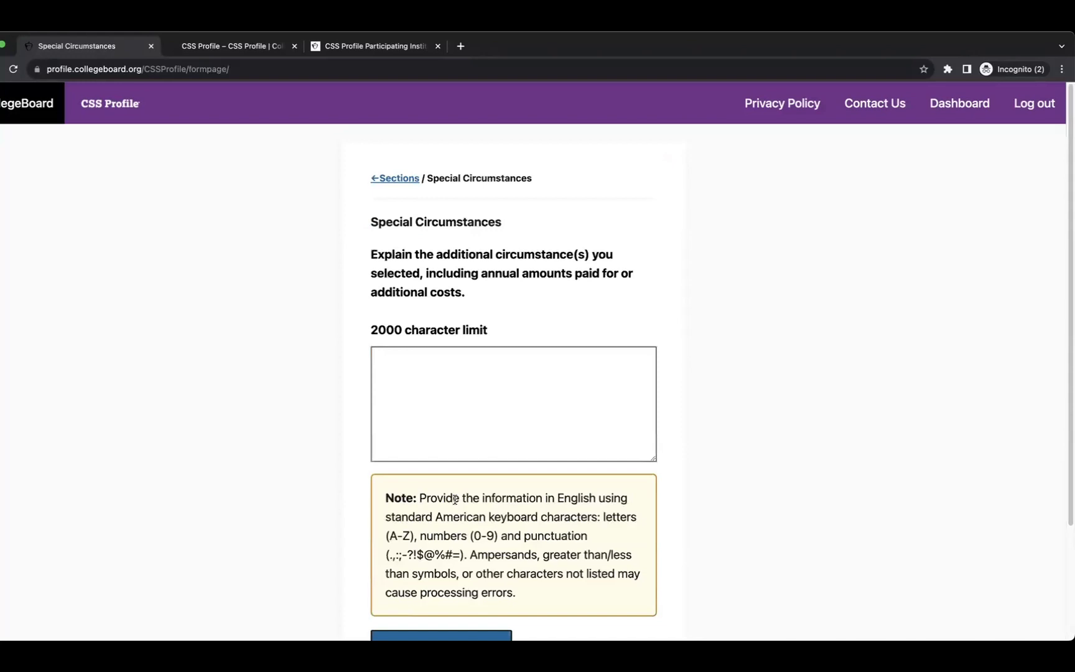
# Enter 'This is a test for my youtube followers.' as the special circumstances explanation and save it.
pyautogui.click(421, 370)
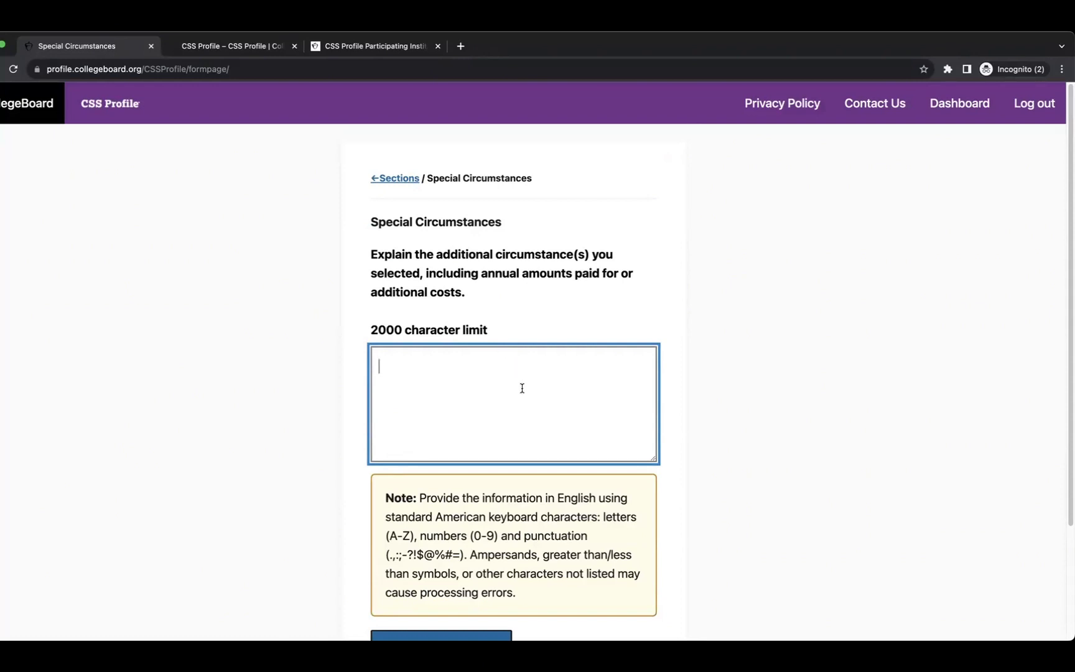
pyautogui.scroll(-3, 506, 394)
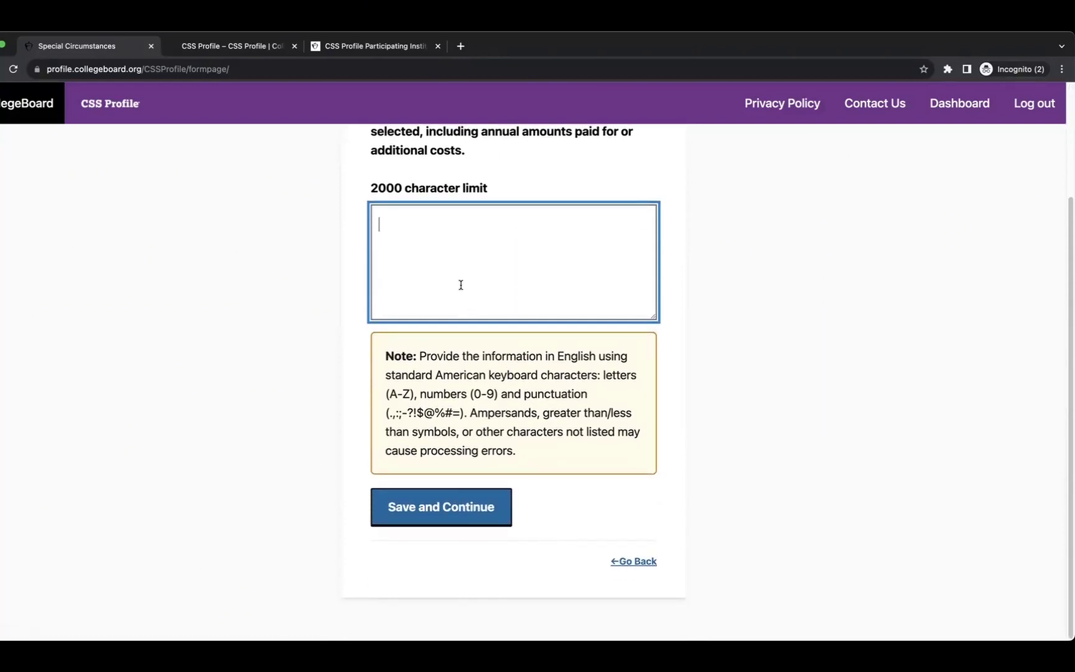
pyautogui.write('This is a test for my')
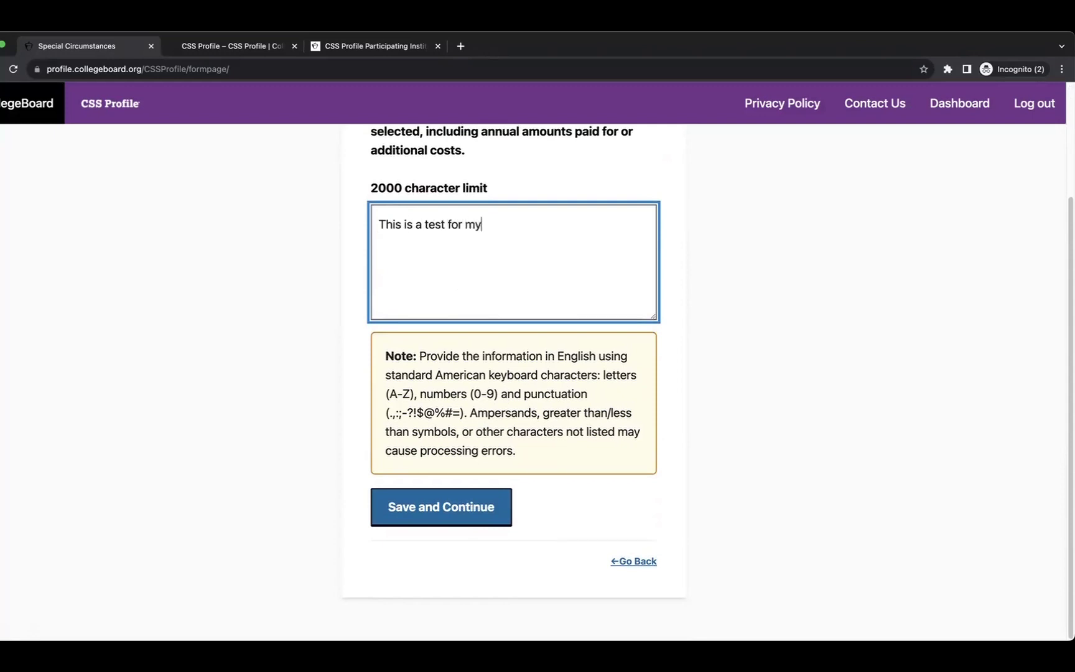
pyautogui.write(' youtube followers.')
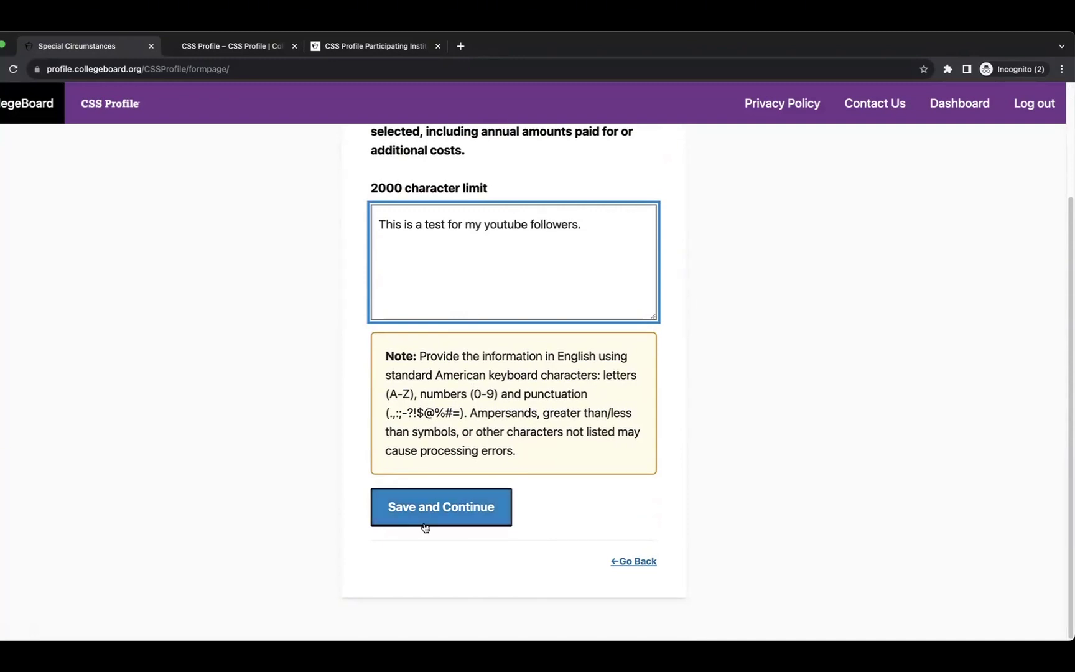
pyautogui.click(430, 514)
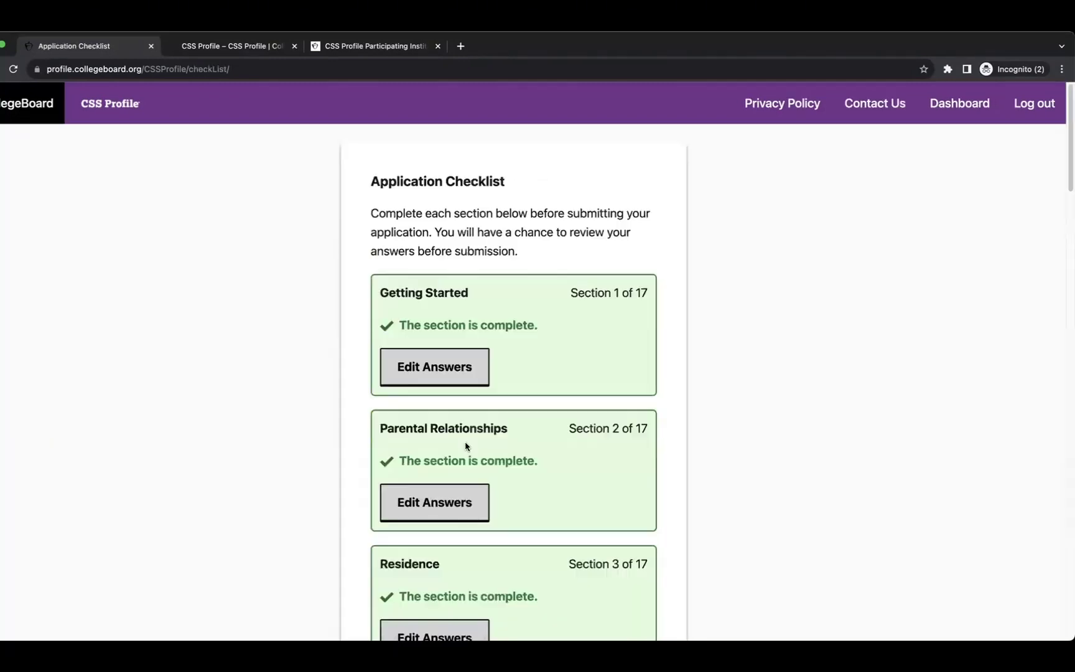
# Start Review My Application from the fully completed 17-section Application Checklist.
pyautogui.scroll(-15, 499, 446)
pyautogui.scroll(-15, 507, 454)
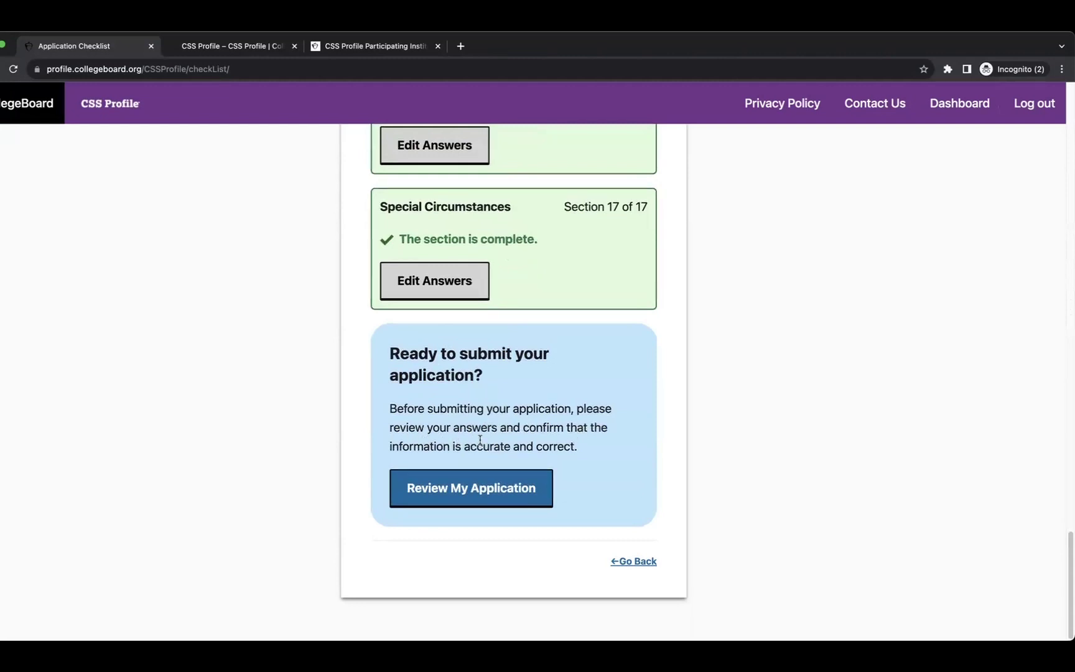
pyautogui.click(468, 494)
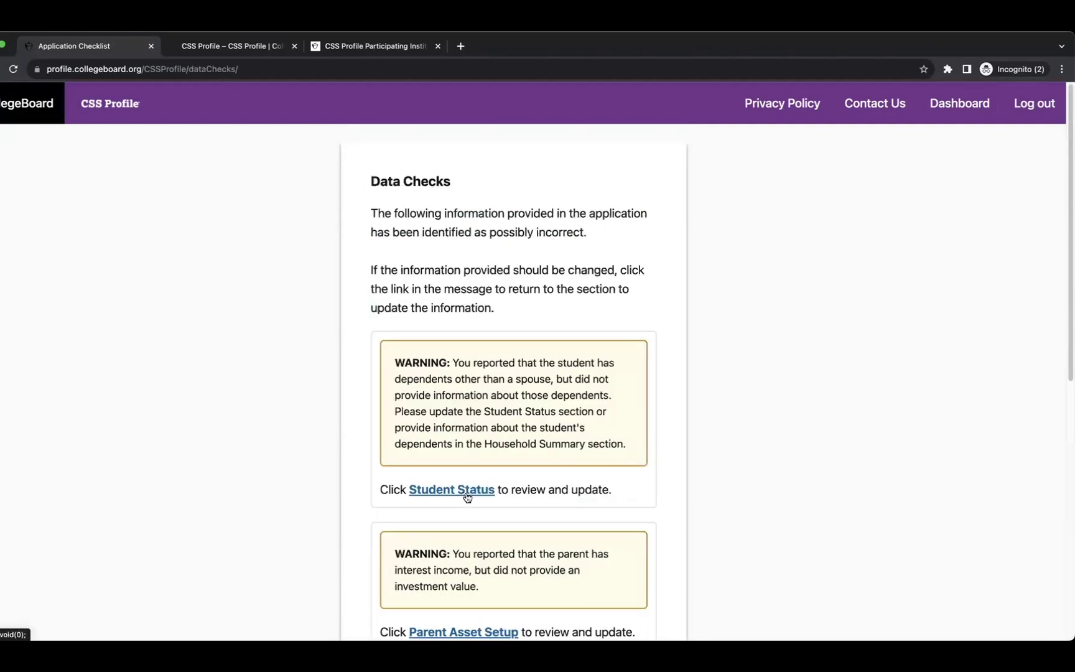
# Read through the dependents and interest income data-check warnings, then continue to Application Review.
pyautogui.scroll(-2, 458, 268)
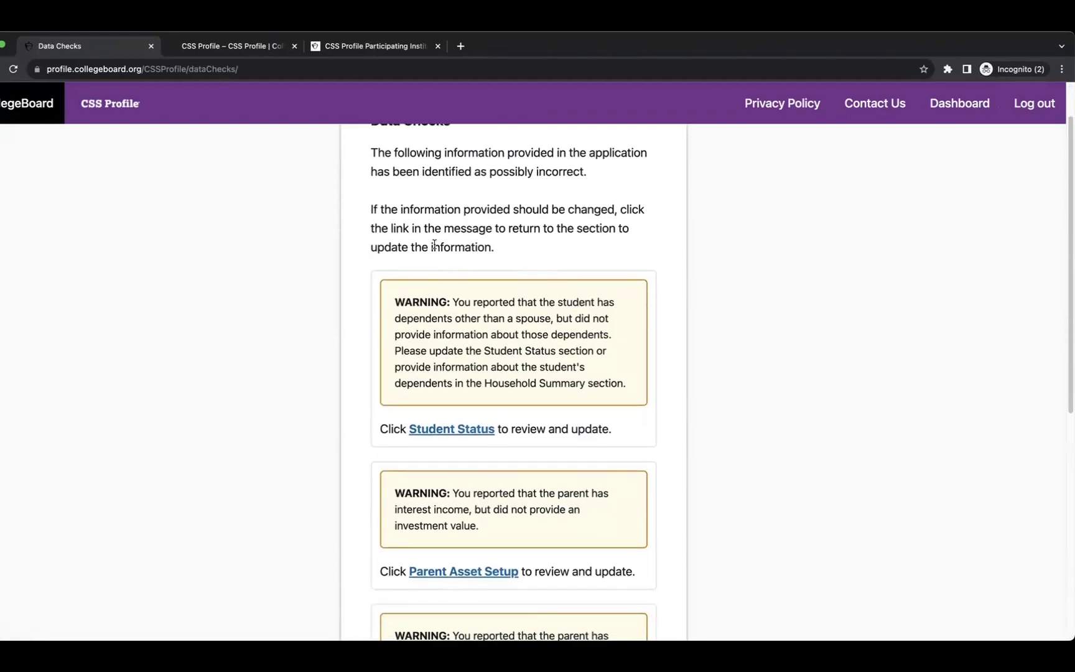
pyautogui.scroll(1, 473, 209)
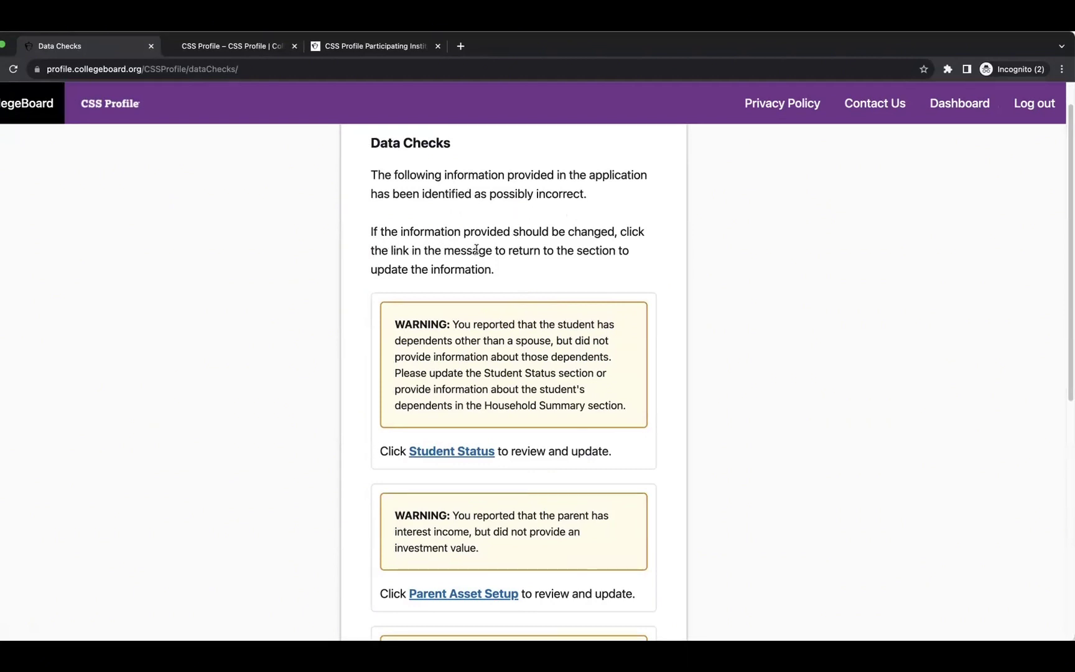
pyautogui.scroll(-5, 576, 271)
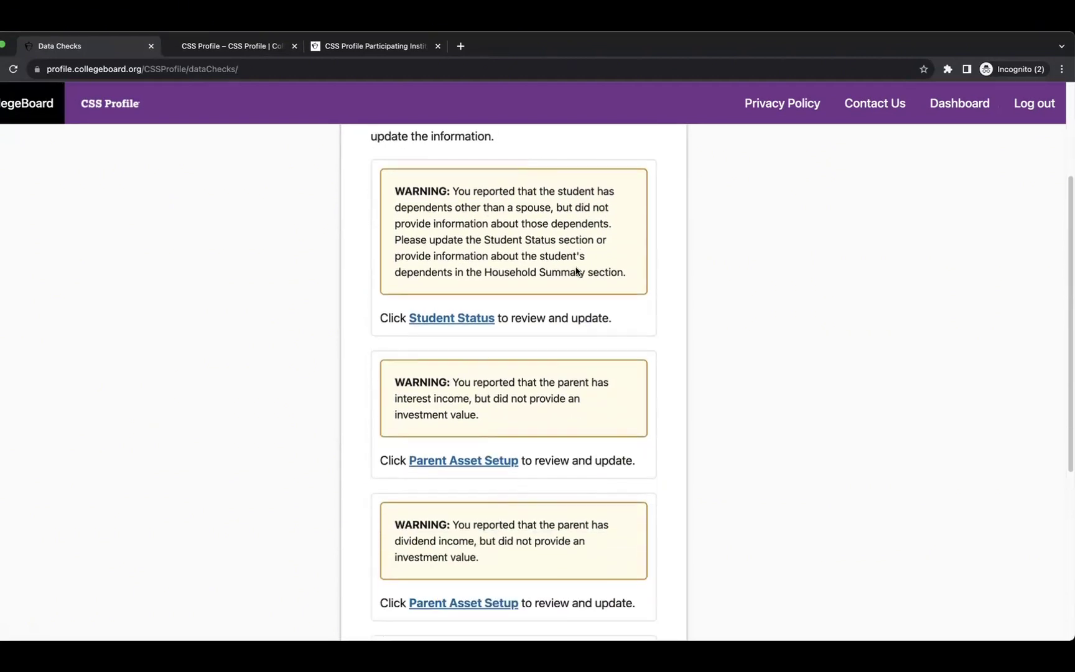
pyautogui.scroll(-2, 576, 271)
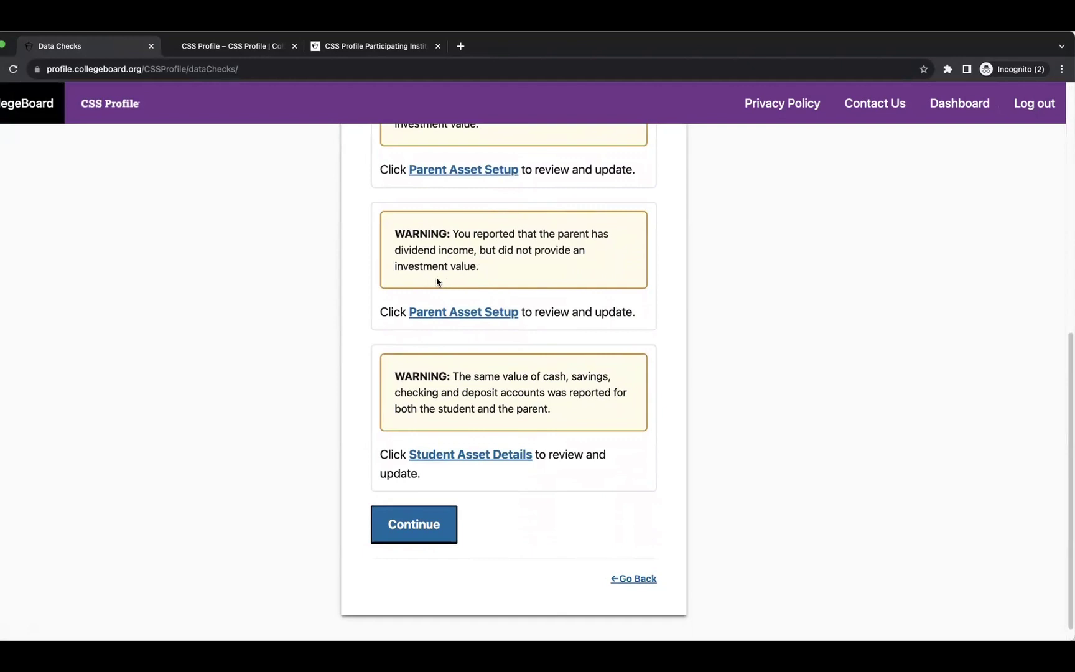
pyautogui.scroll(-1, 455, 298)
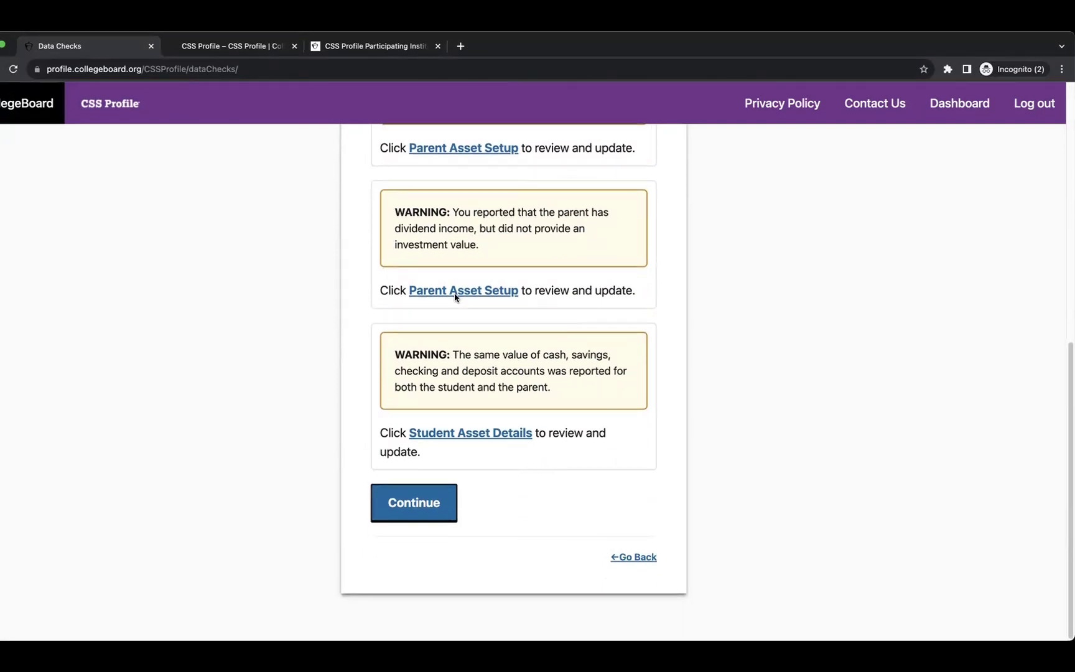
pyautogui.scroll(10, 456, 295)
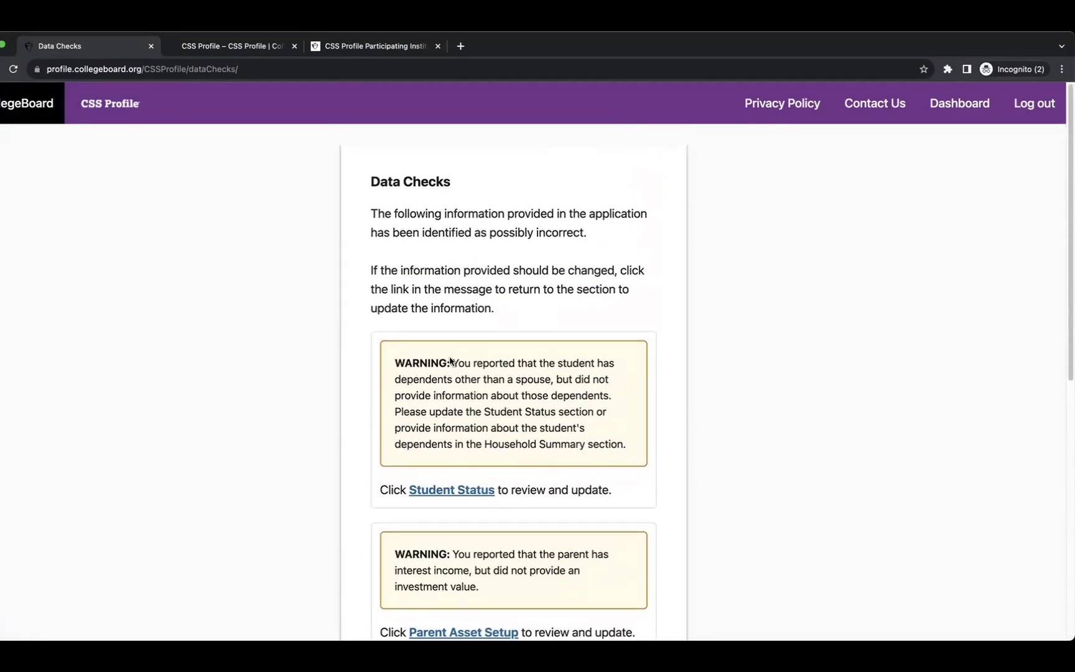
pyautogui.scroll(-2, 494, 404)
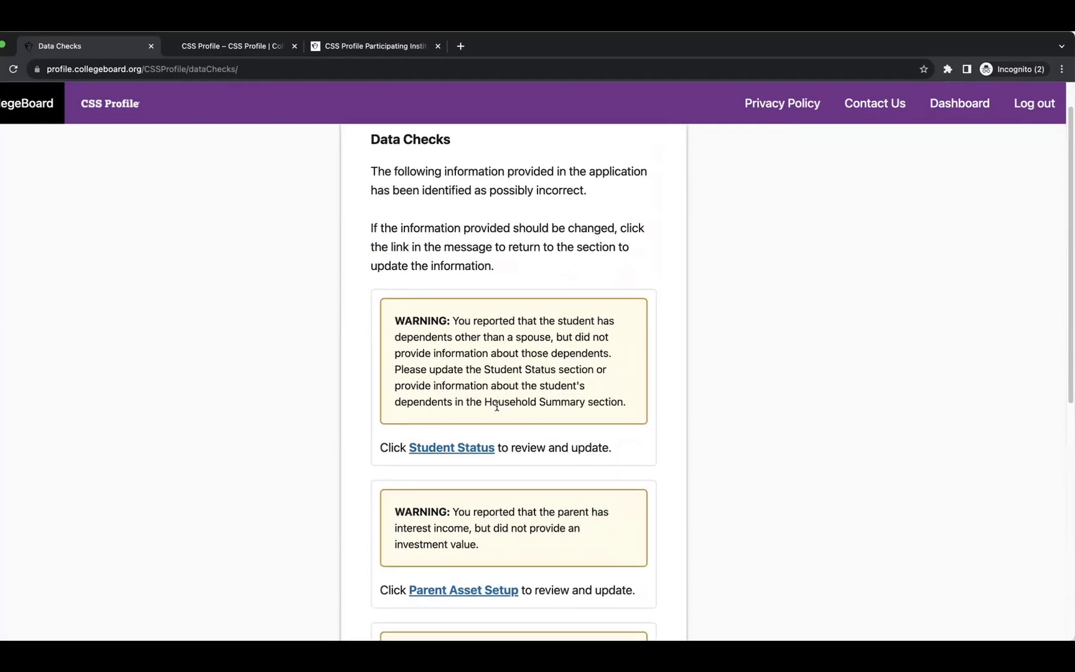
pyautogui.scroll(-8, 497, 405)
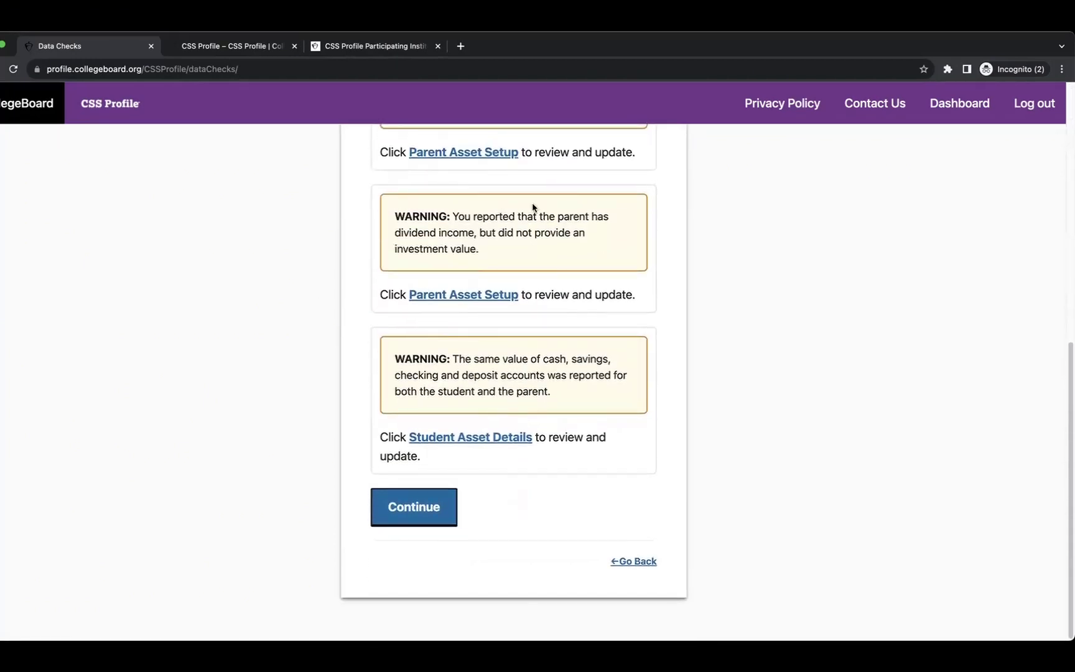
pyautogui.click(411, 506)
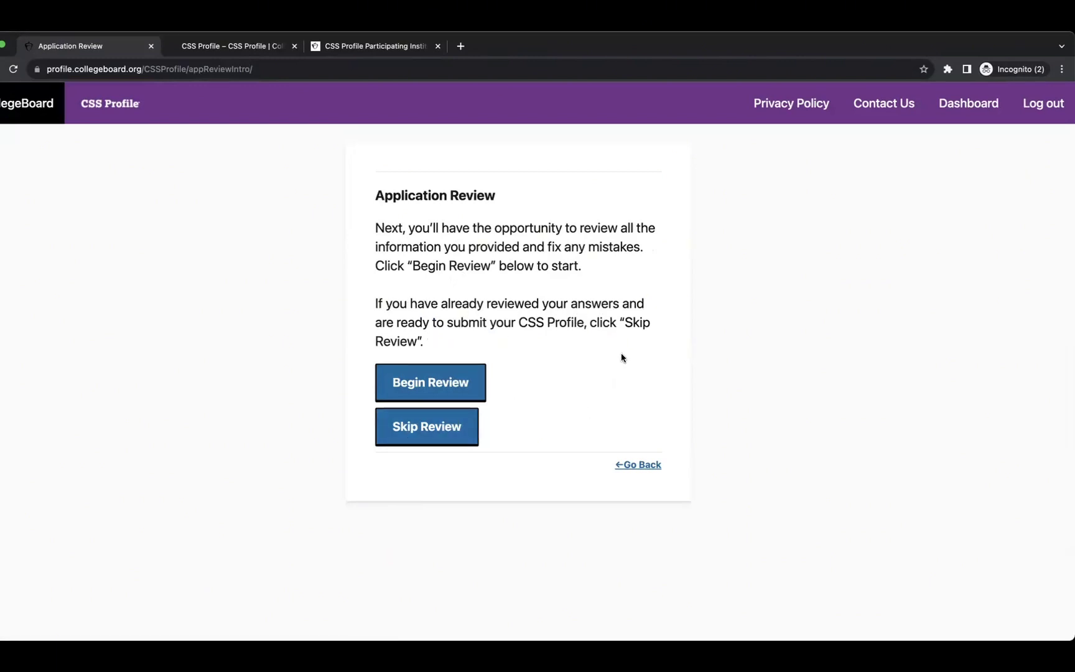
# Skip the answer review, agree to the certification statement, and save it to reach the 25.00 charge summary.
pyautogui.click(441, 428)
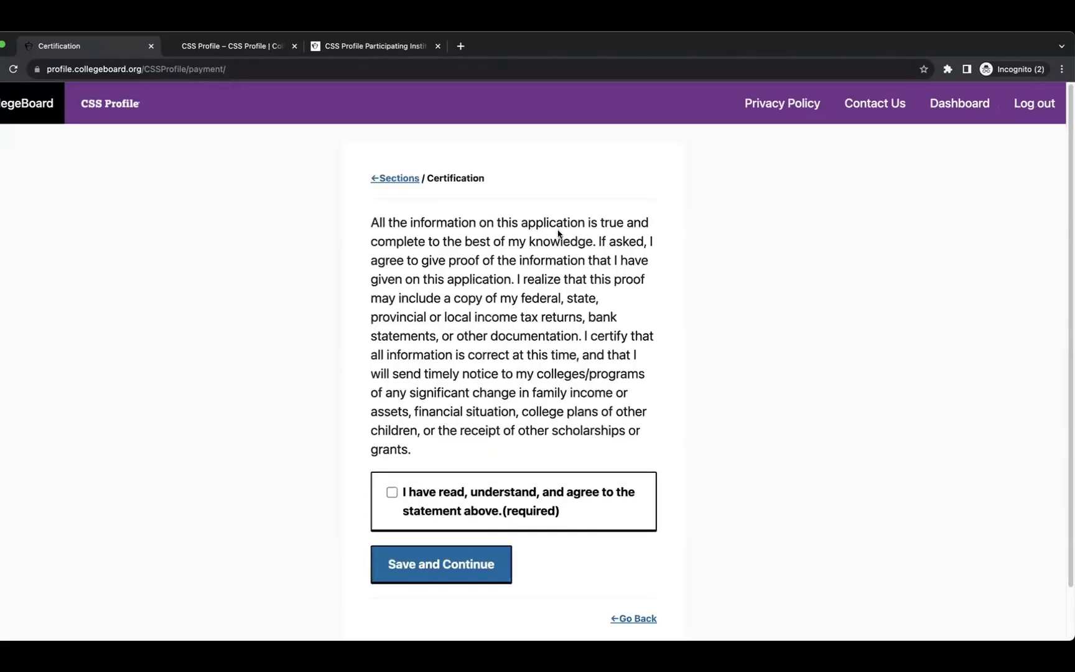
pyautogui.scroll(-2, 471, 290)
pyautogui.click(391, 434)
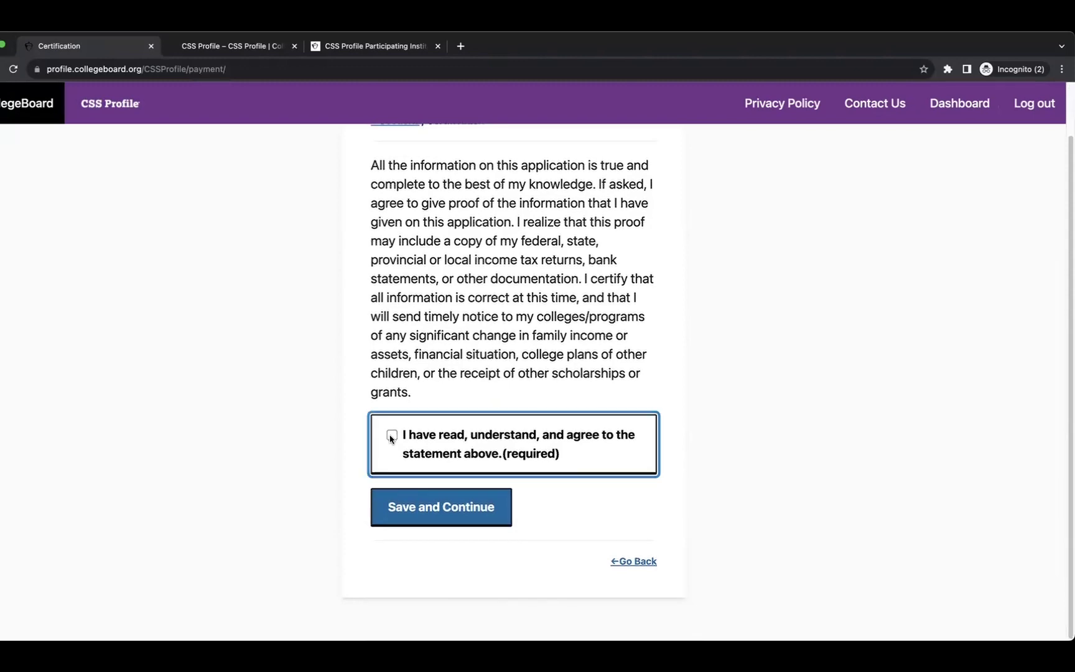
pyautogui.click(401, 514)
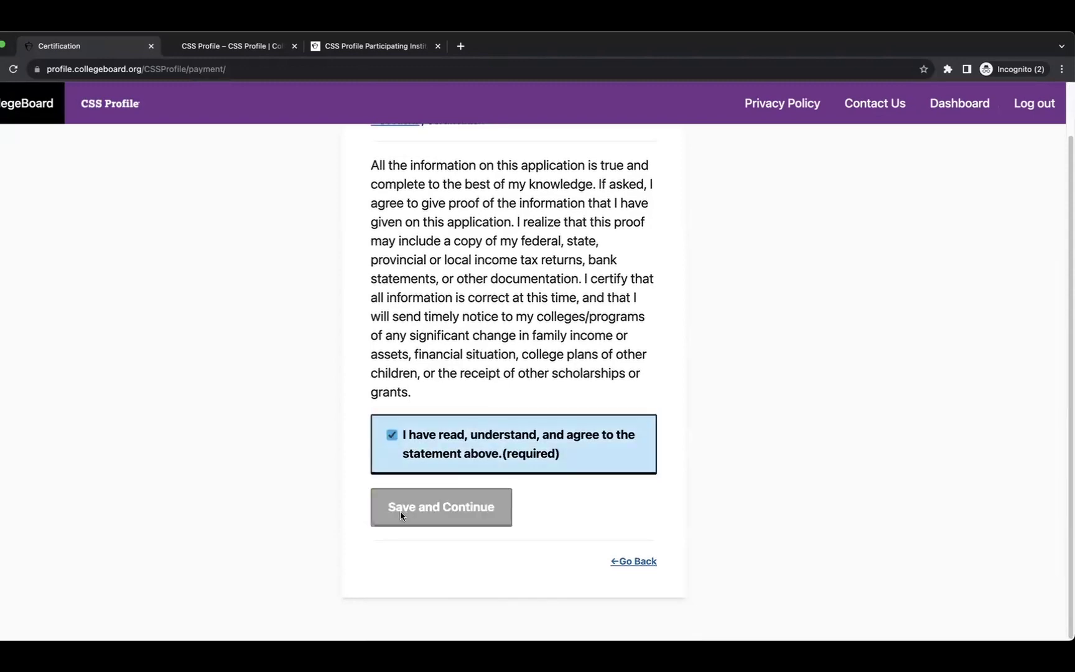
pyautogui.scroll(-3, 465, 464)
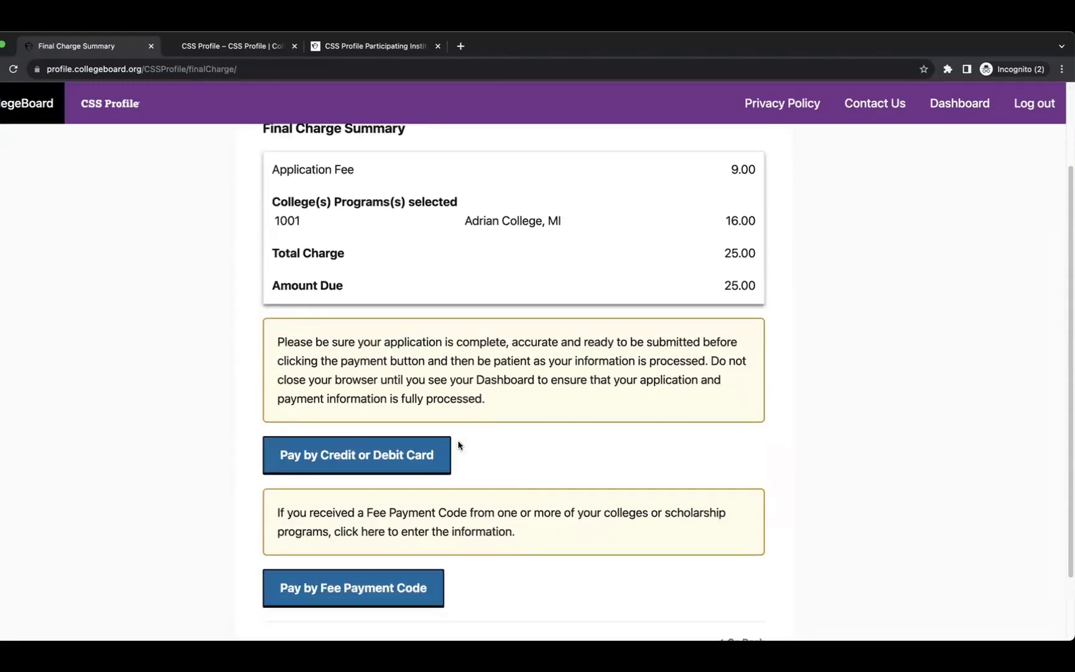
# Check the 25.00 total charge and choose to pay by credit or debit card.
pyautogui.scroll(3, 458, 445)
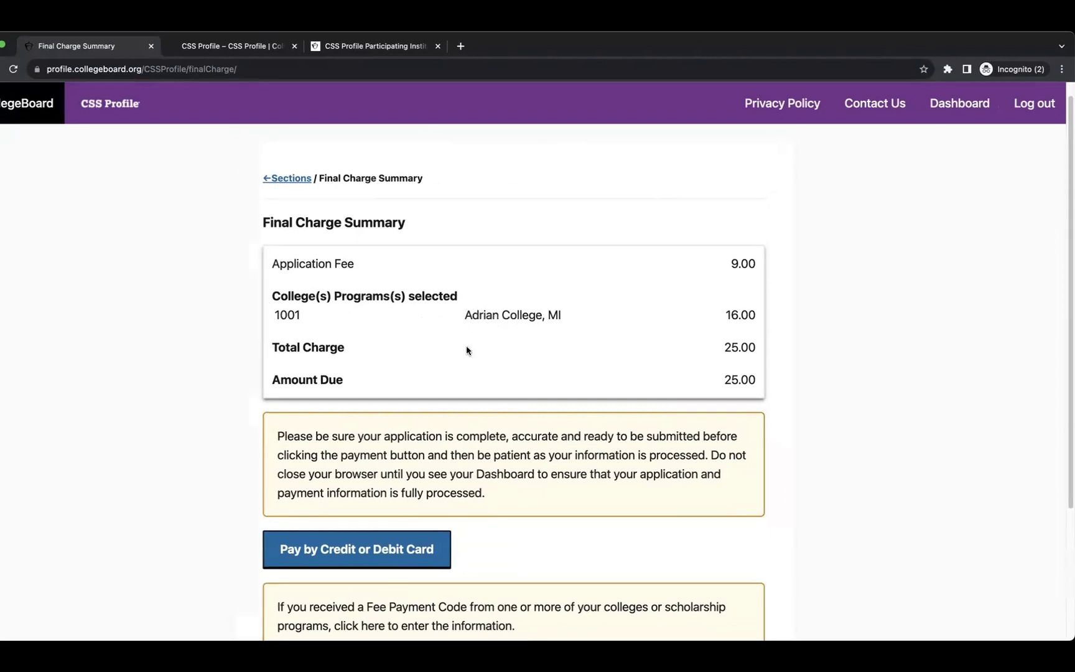
pyautogui.moveTo(723, 345); pyautogui.dragTo(760, 349)
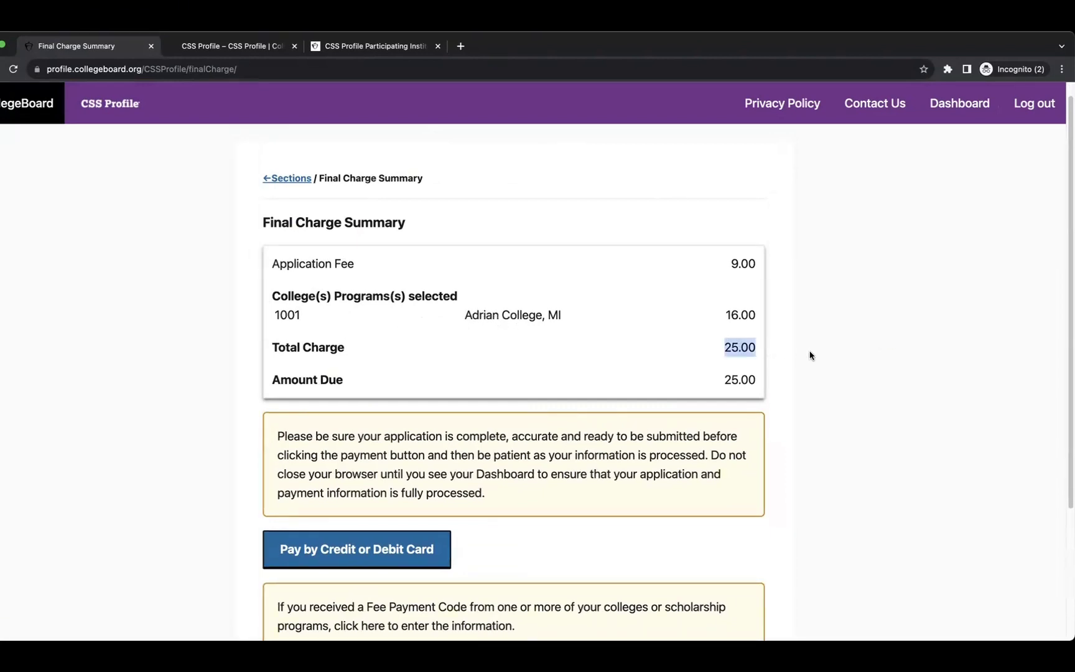
pyautogui.scroll(-3, 796, 357)
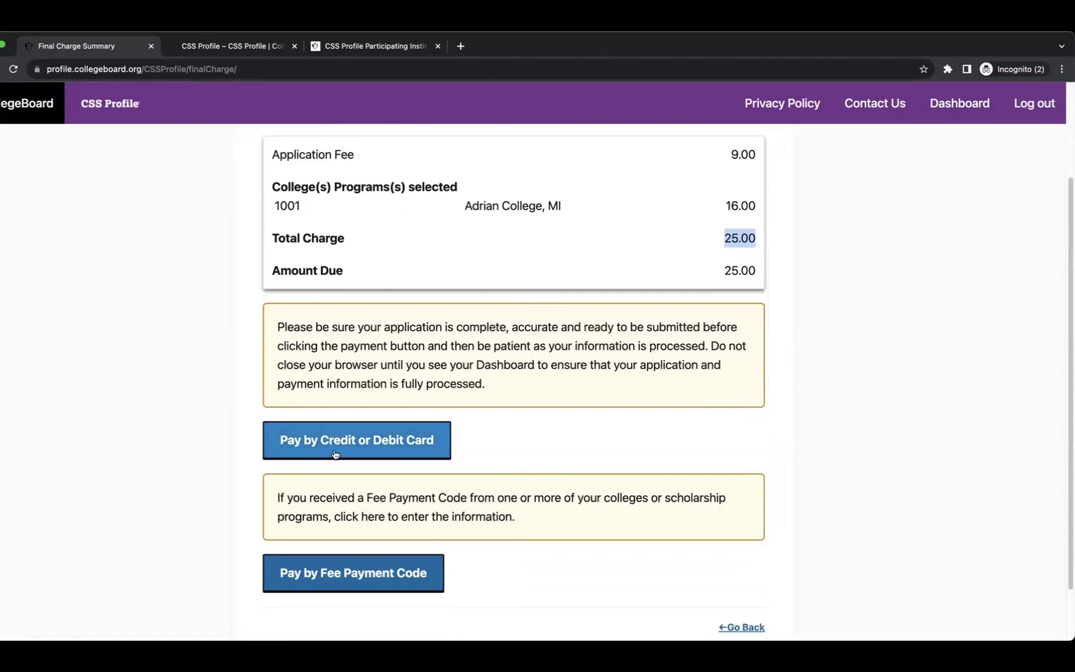
pyautogui.scroll(-2, 414, 454)
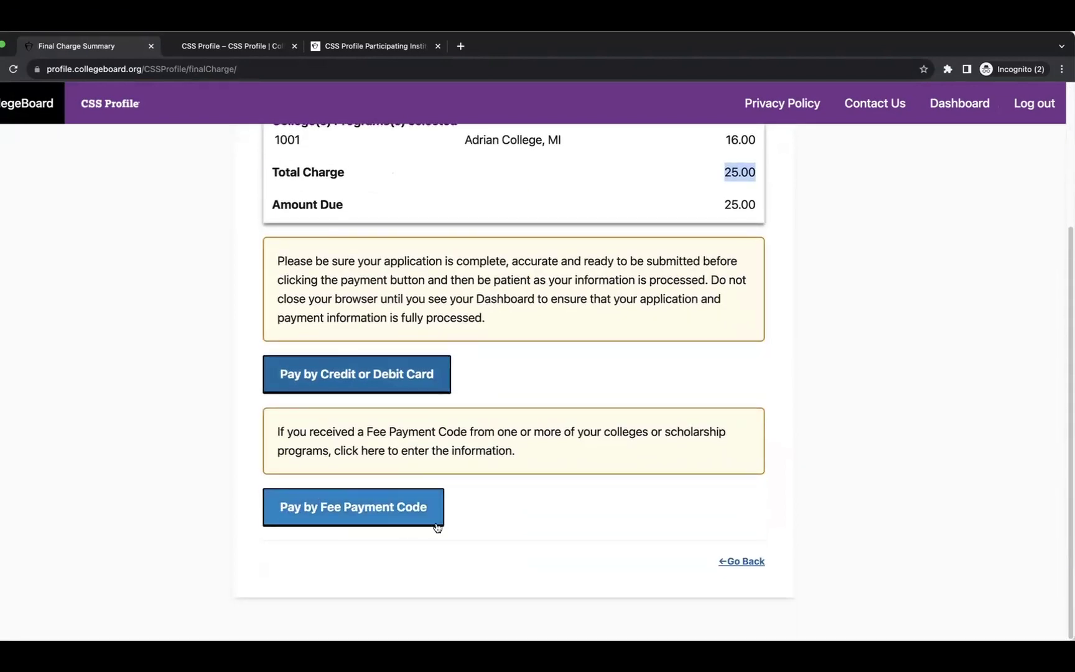
pyautogui.scroll(3, 434, 526)
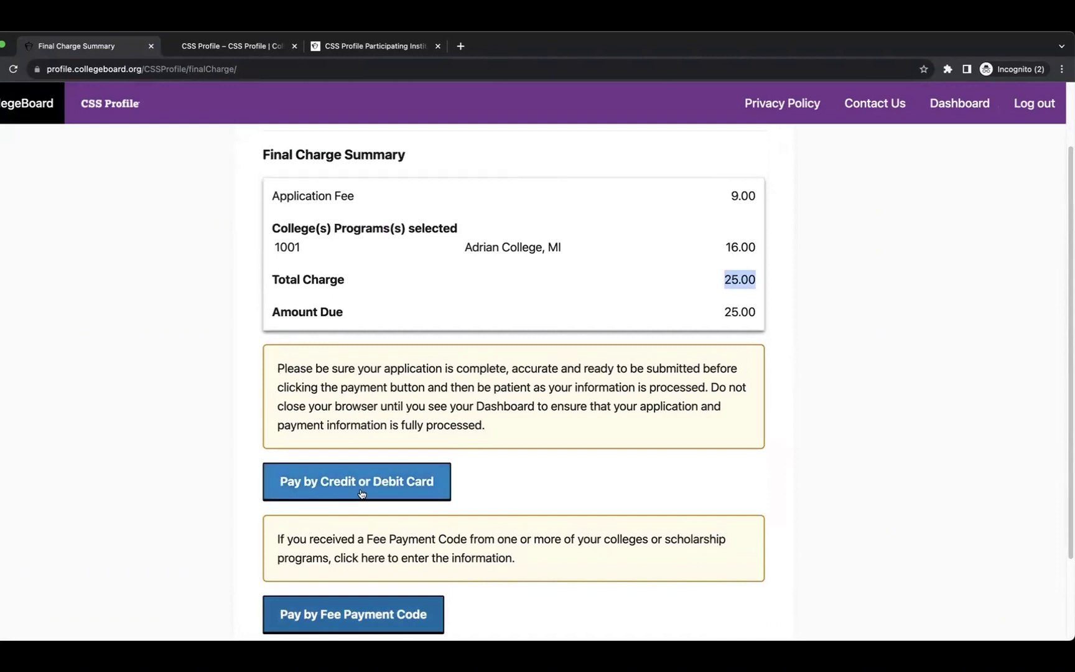
pyautogui.click(364, 492)
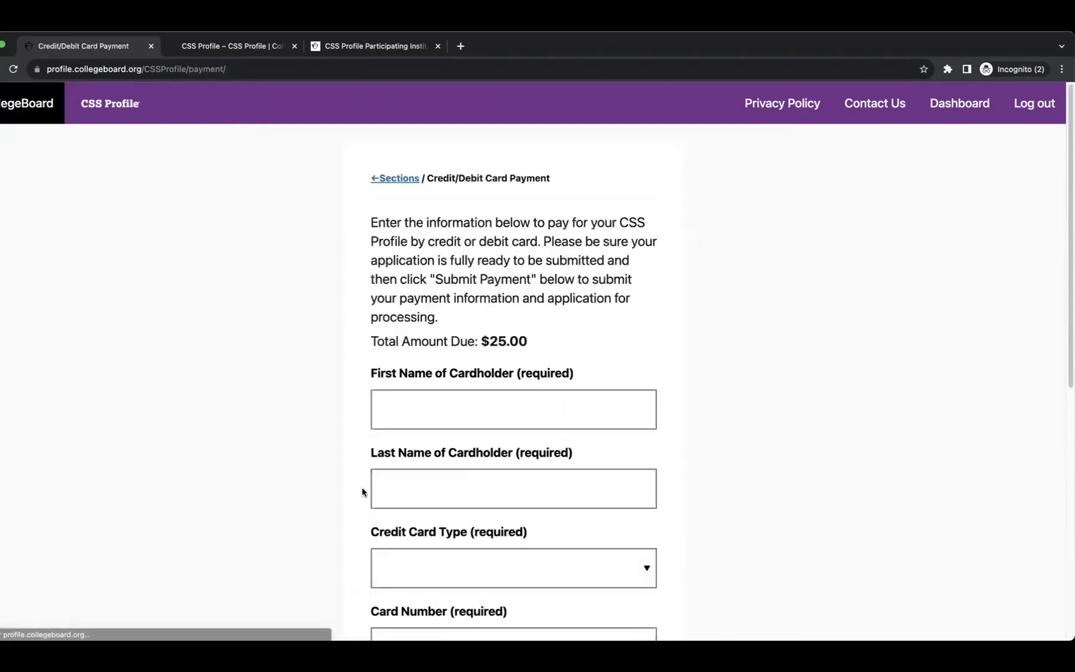
pyautogui.scroll(-3, 493, 397)
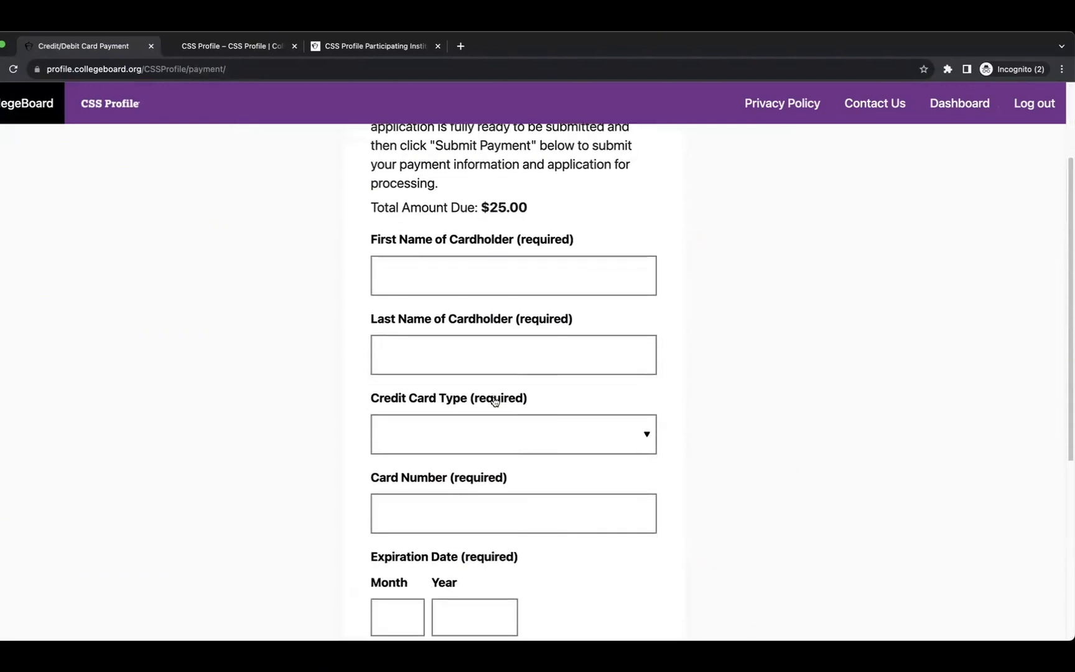
pyautogui.scroll(-5, 495, 398)
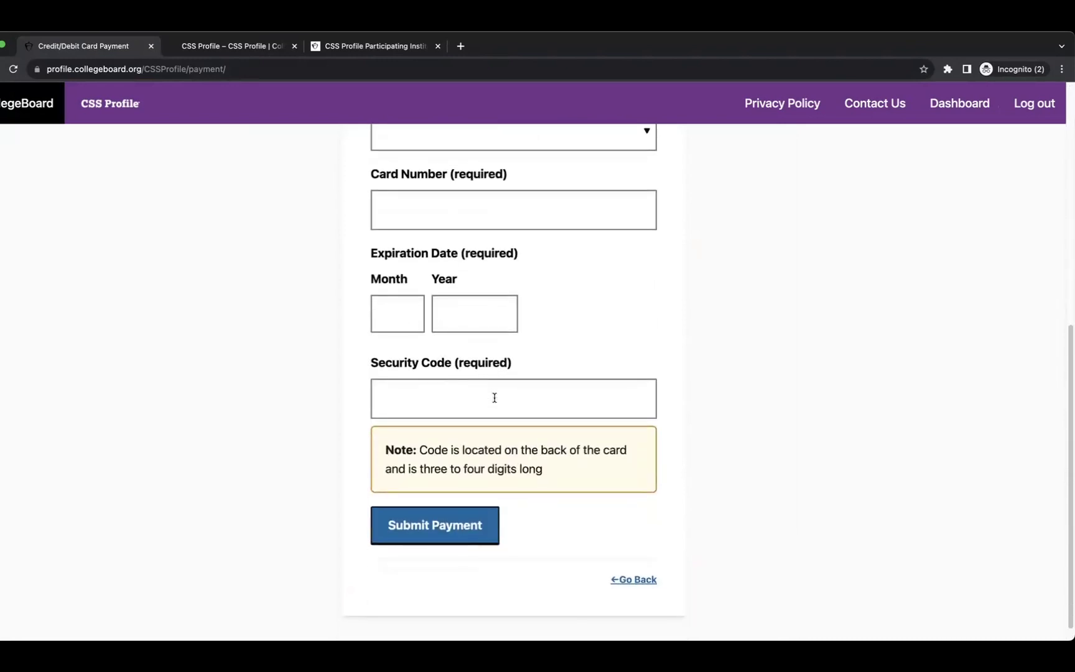
pyautogui.scroll(8, 494, 398)
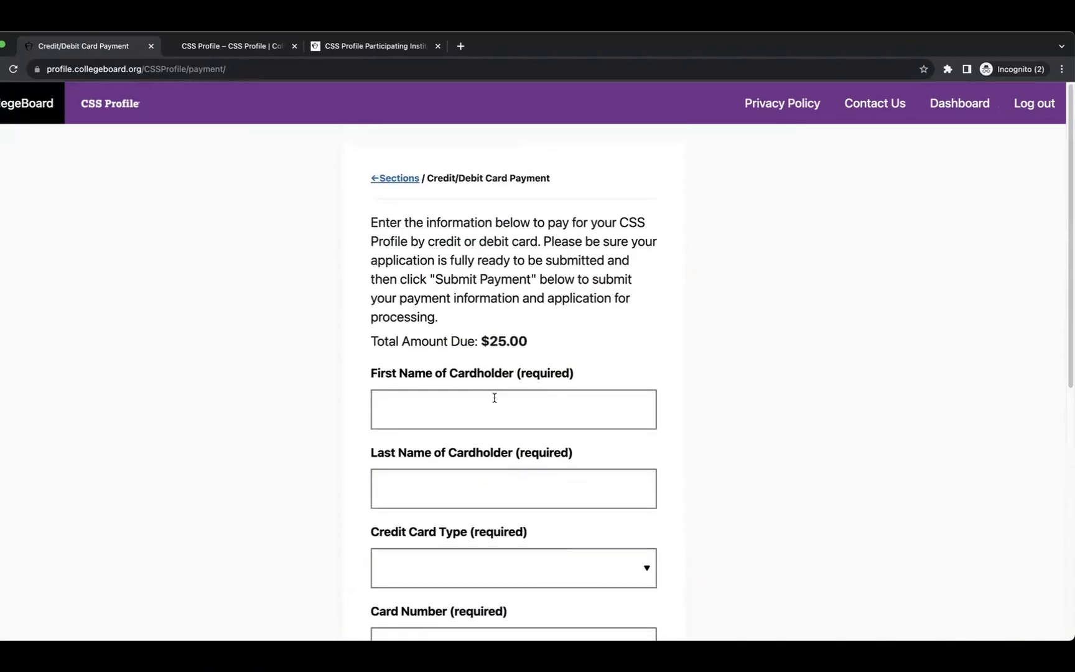